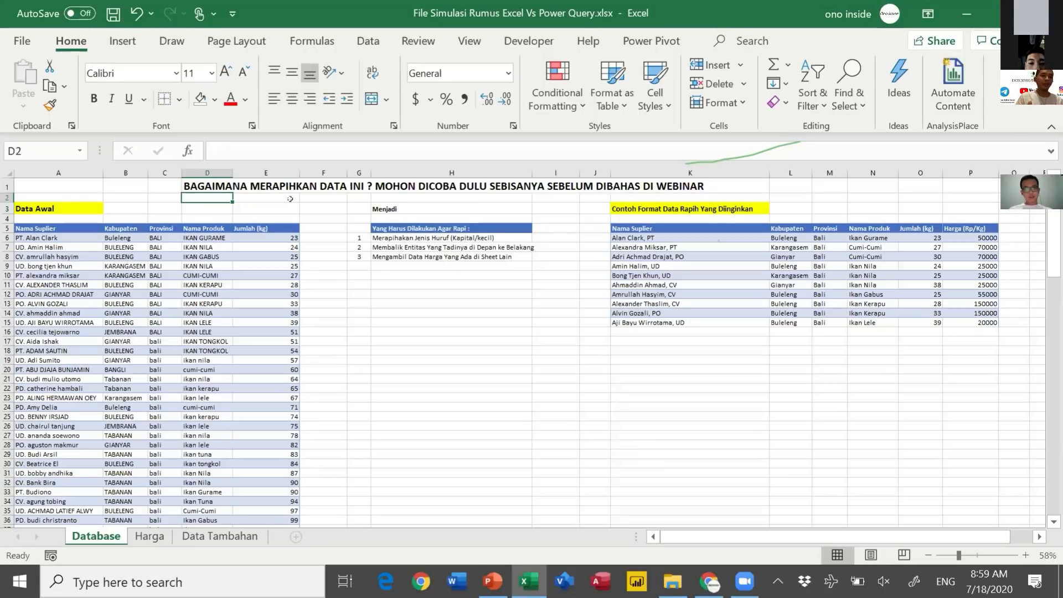
Examine the Nama Suplier column of the Data Awal table on the Database sheet, starting at its header.
key(Left)
key(Left)
key(Left)
key(Down)
key(Down)
key(Down)
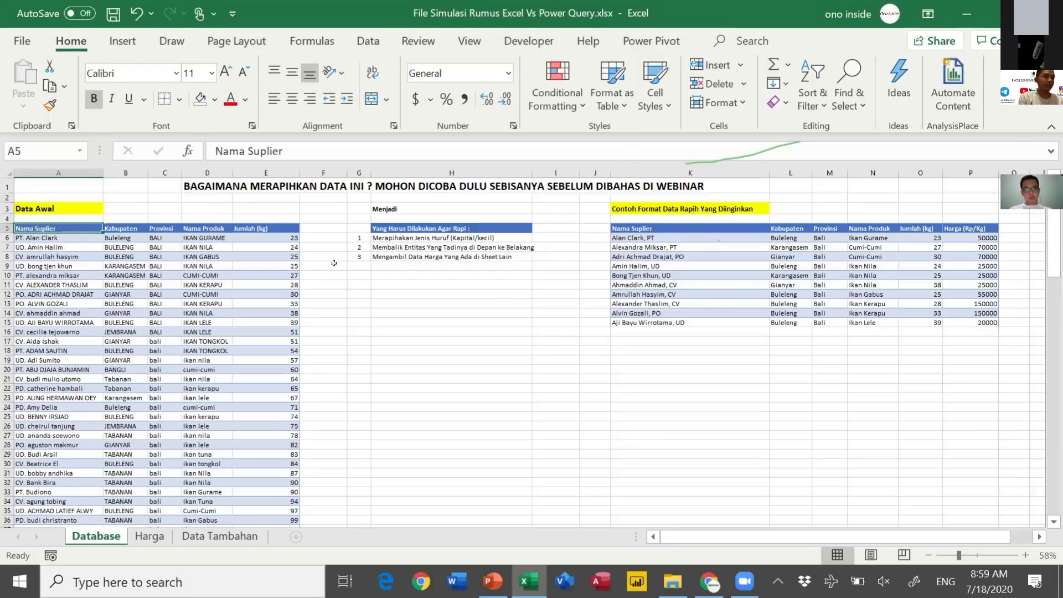
scroll(334, 263, up, 1)
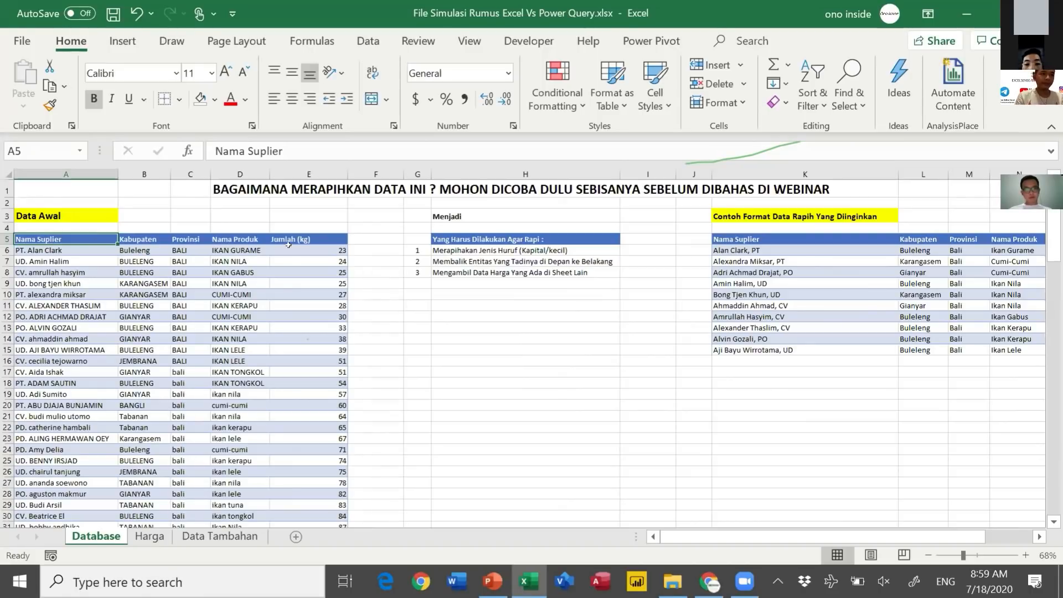
click(111, 237)
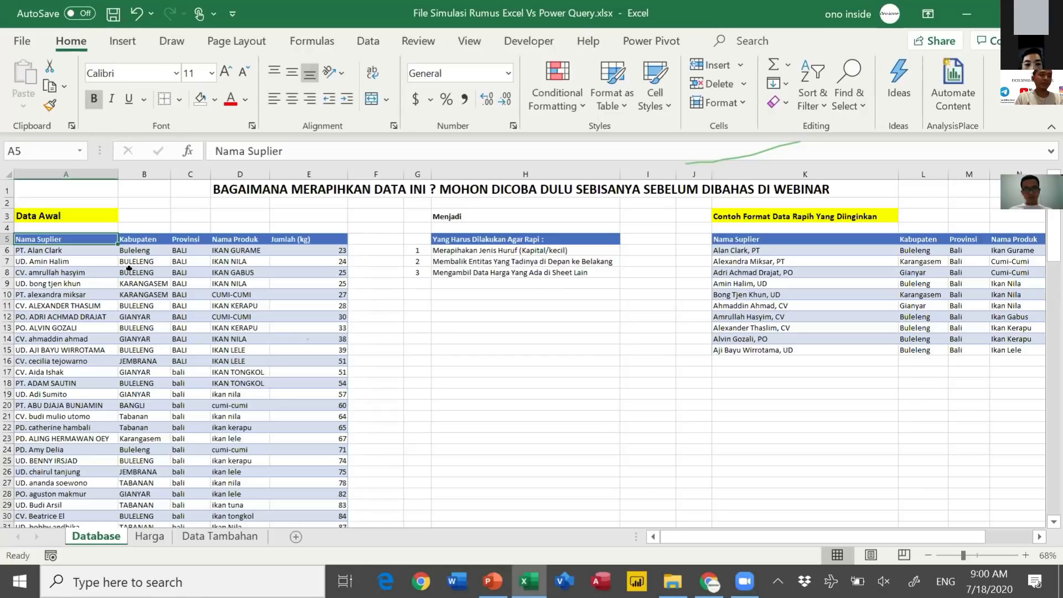
click(76, 247)
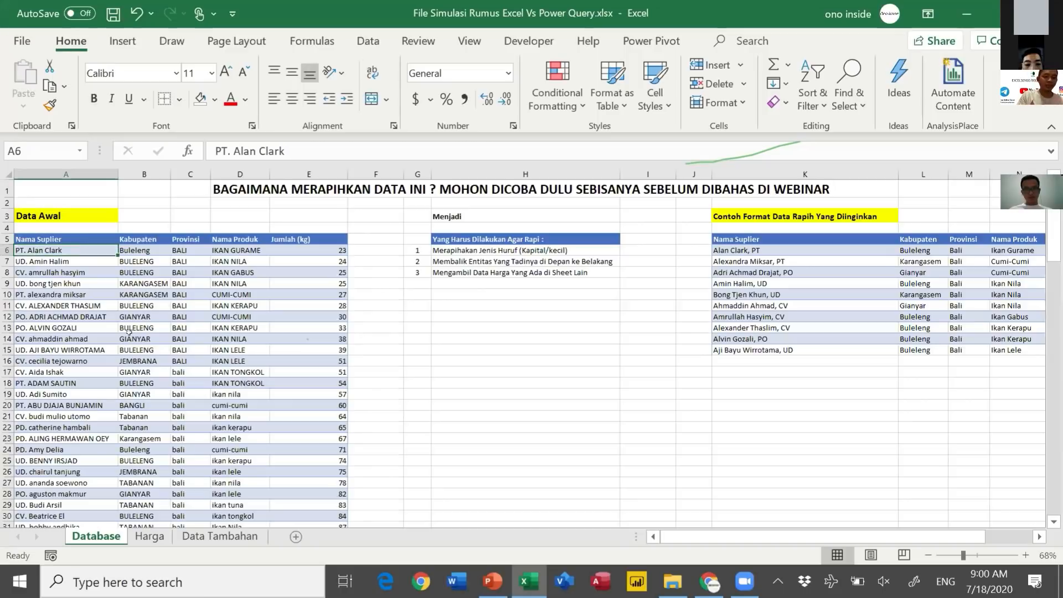
key(Up)
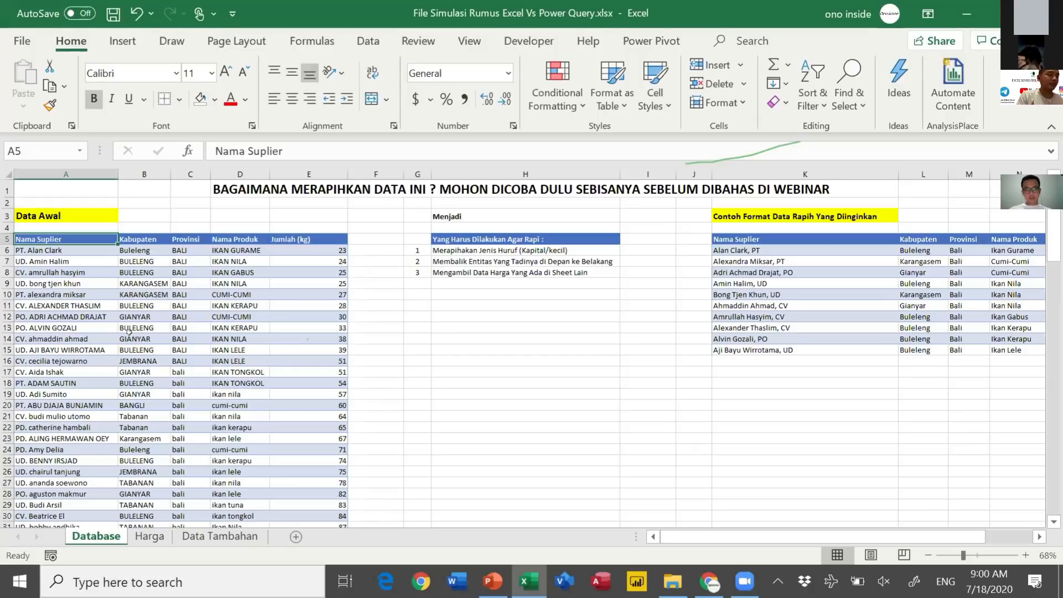
key(Right)
key(Left)
key(Down)
key(Up)
key(Down)
key(Down)
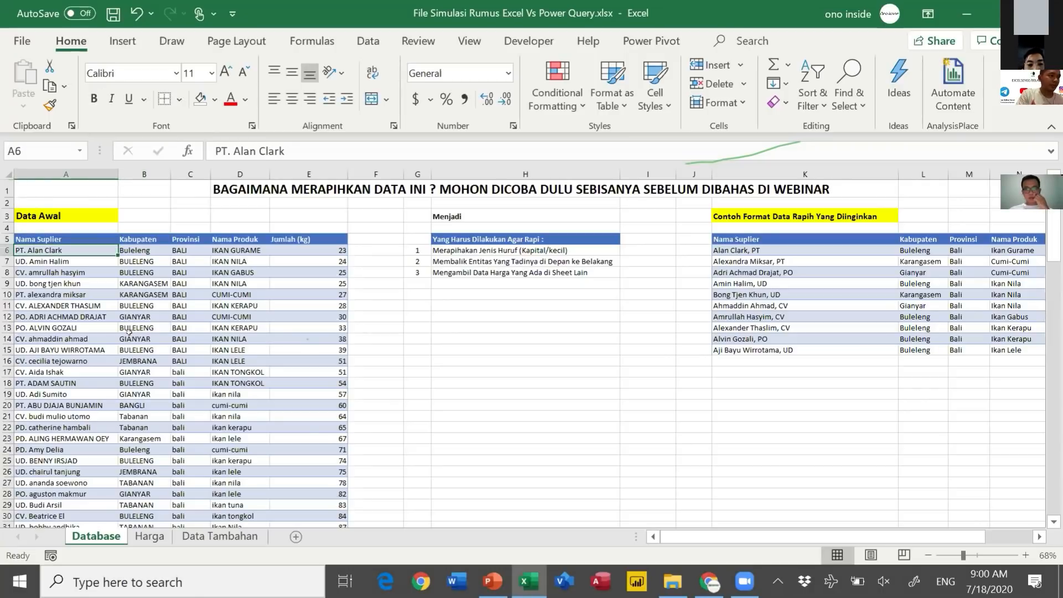
key(Up)
key(Up)
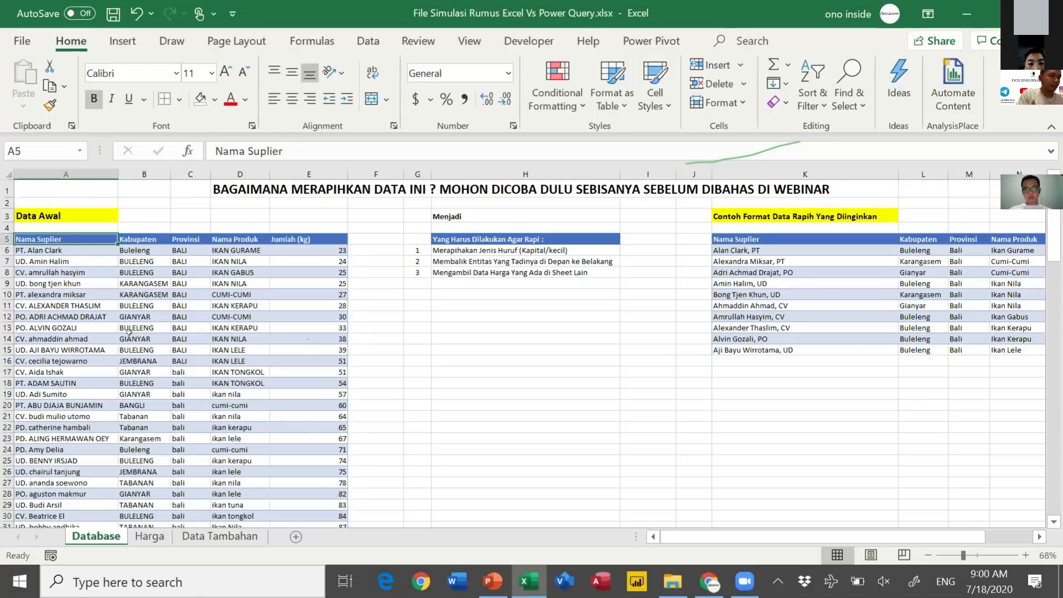
key(Down)
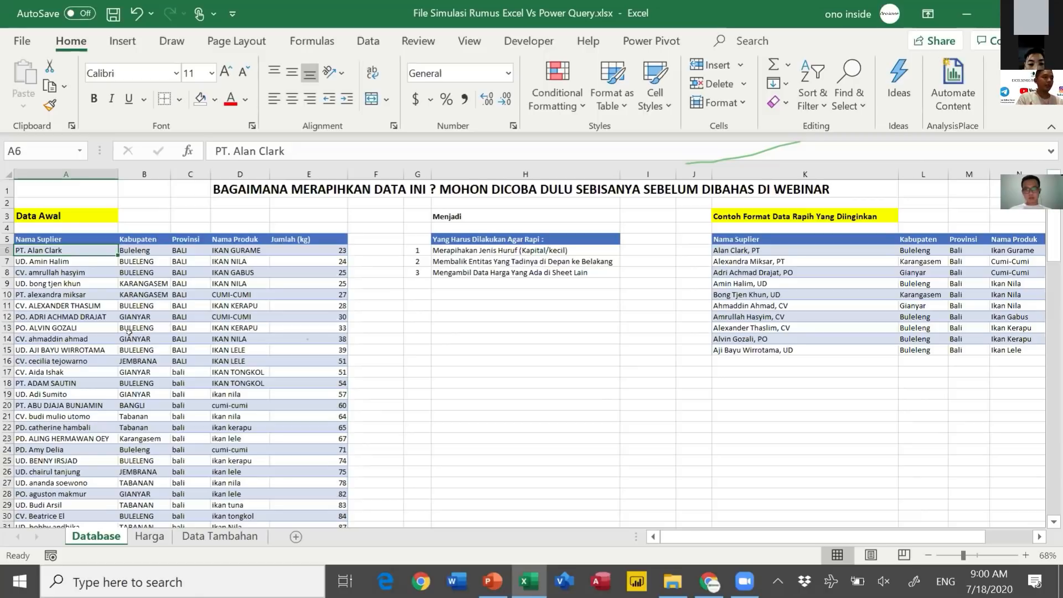
Examine the letter case and business-entity prefixes of the supplier names in the first rows of the Data Awal table.
key(Down)
key(Down)
key(Down)
key(Down)
key(Down)
key(Up)
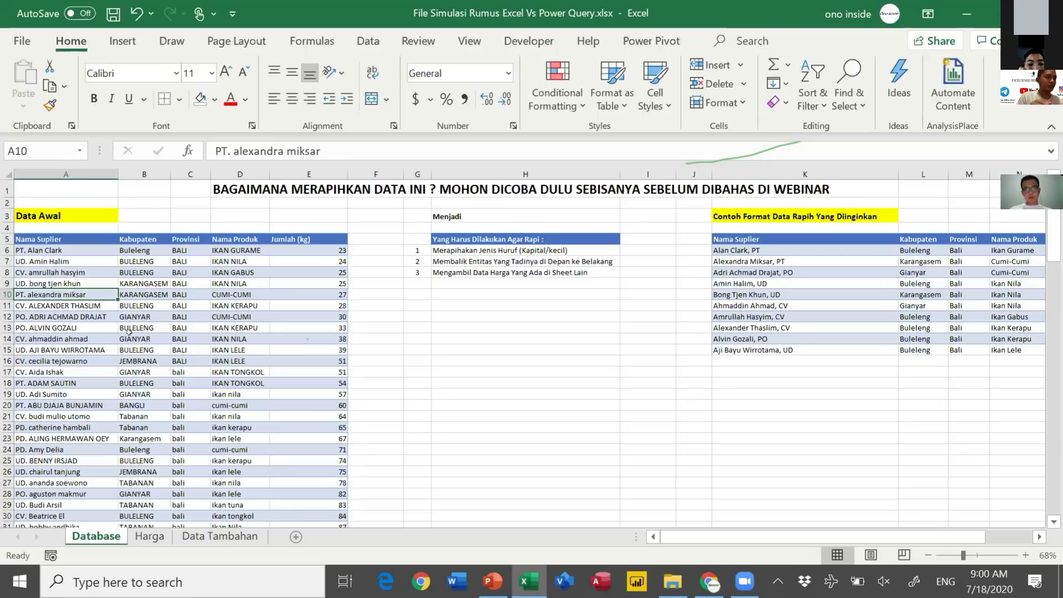
key(Down)
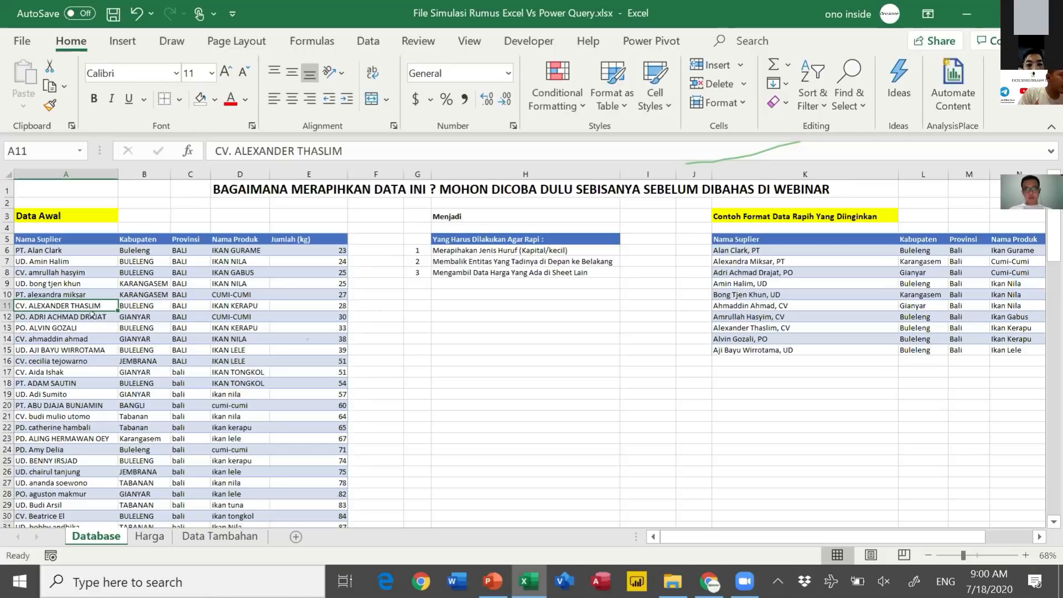
key(Up)
key(Up)
key(Up)
key(Up)
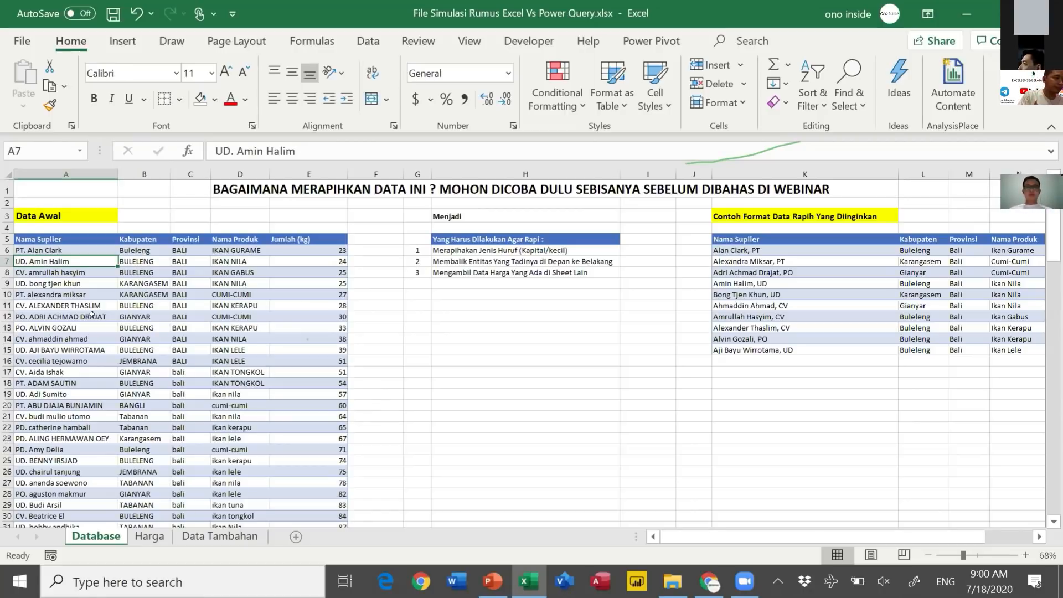
key(Down)
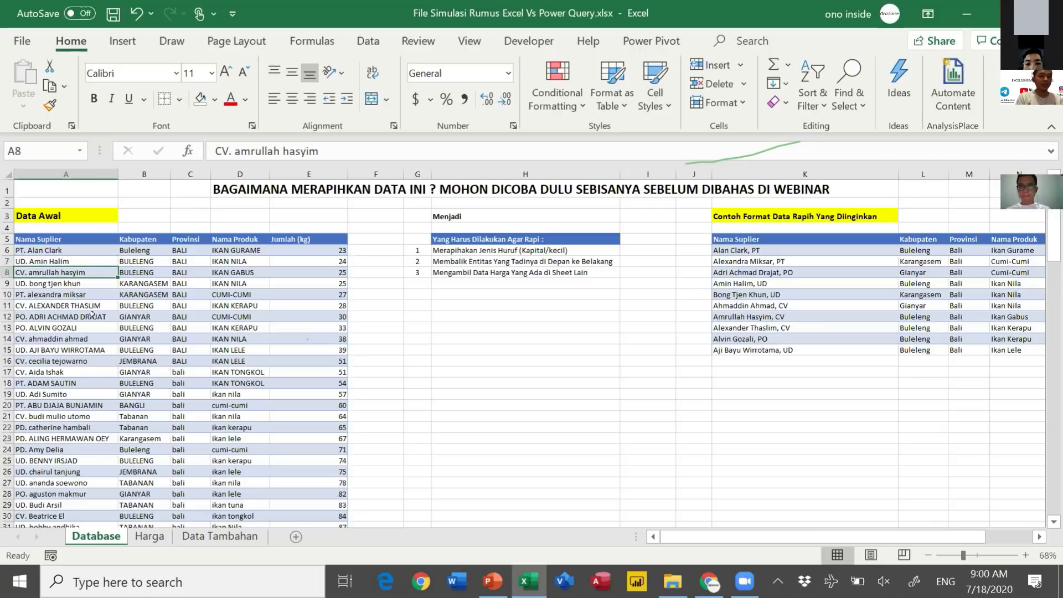
Examine the supplier name format in the Contoh Format Data Rapih Yang Diinginkan table for comparison with the raw data.
click(792, 278)
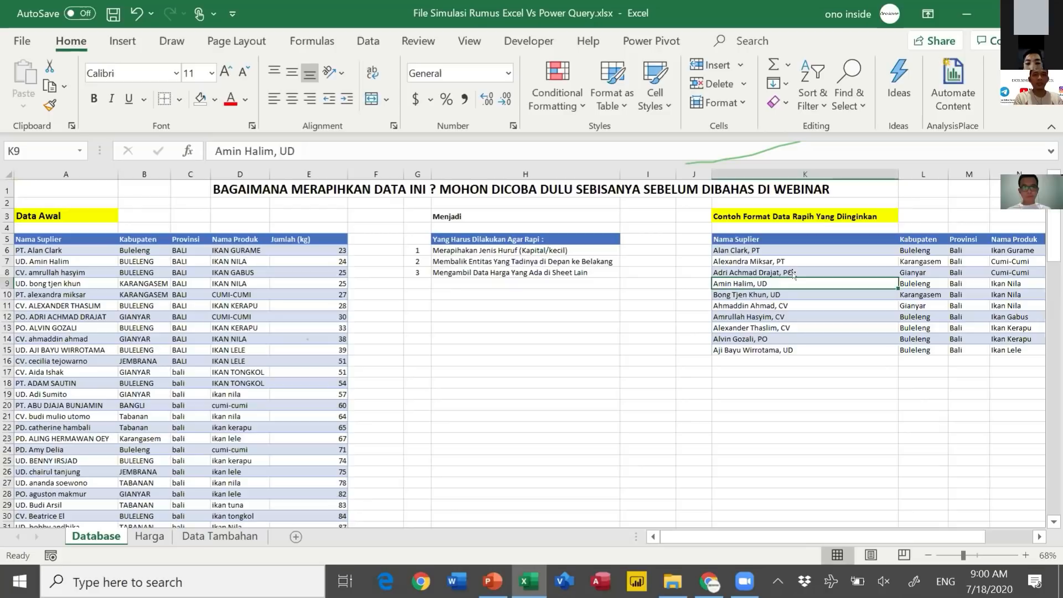
click(775, 249)
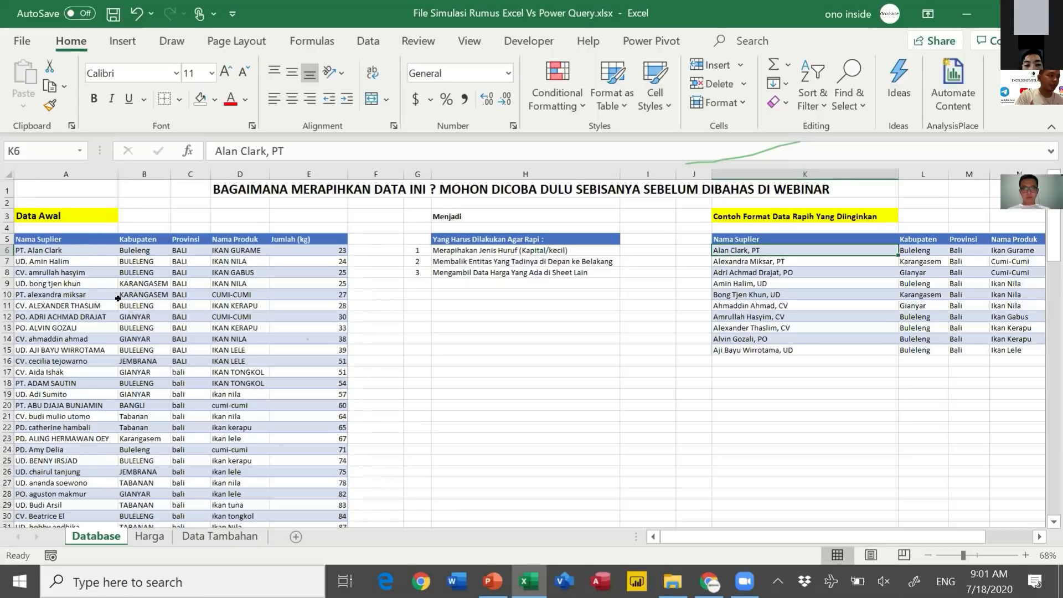
scroll(118, 298, down, 3)
scroll(118, 298, up, 3)
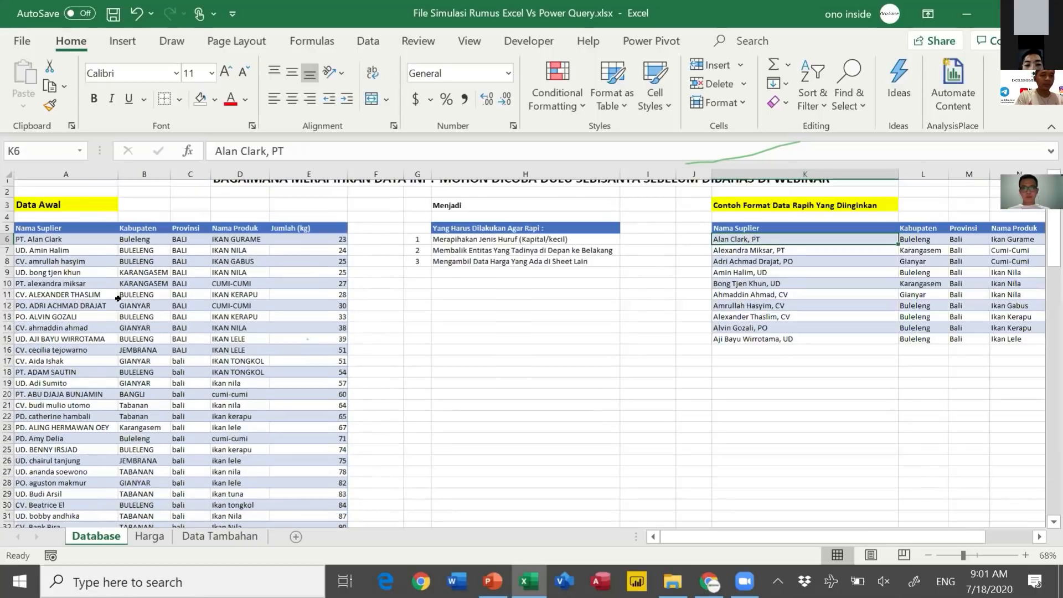
scroll(118, 298, up, 1)
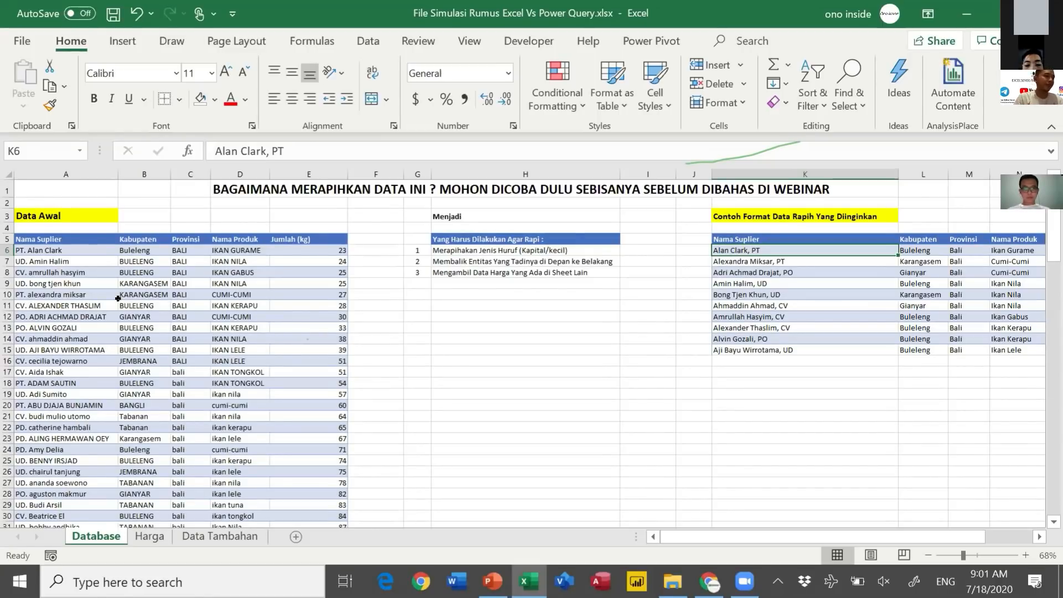
Examine the letter case of the Kabupaten values from the first rows down to row 125 of the Data Awal table.
click(138, 249)
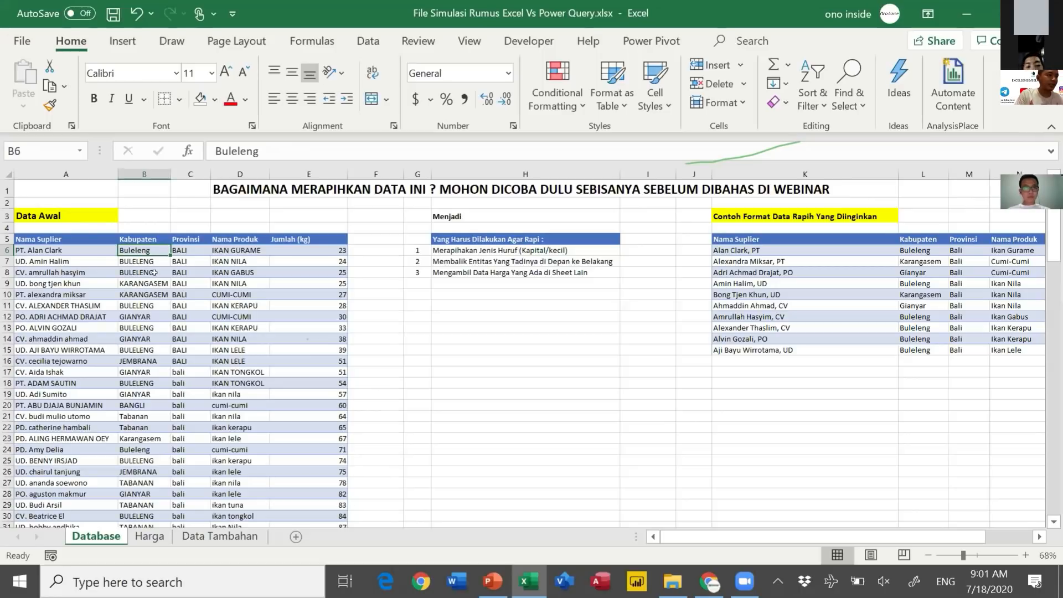
click(146, 260)
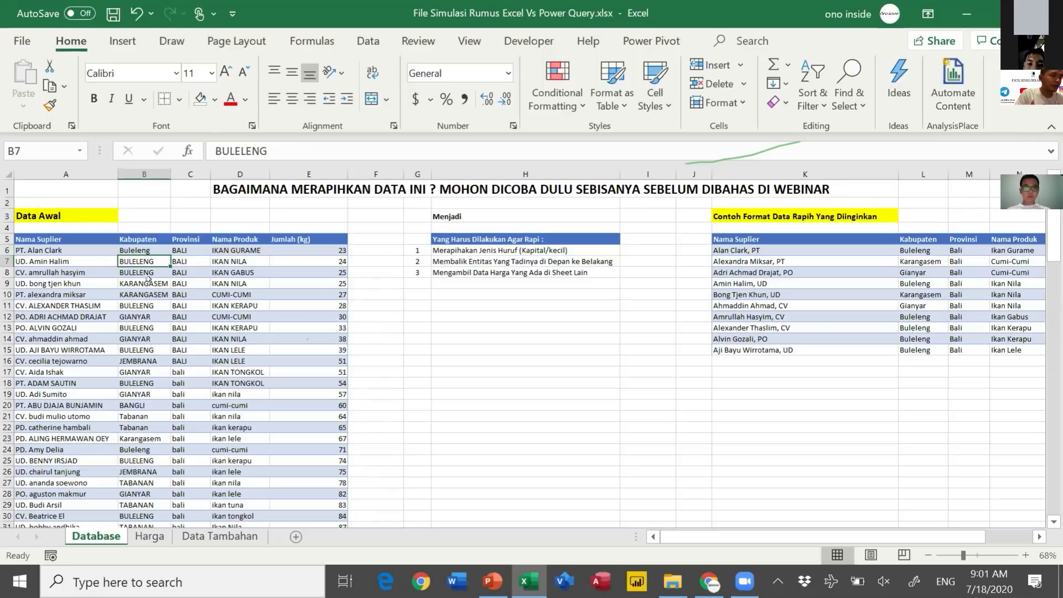
click(146, 272)
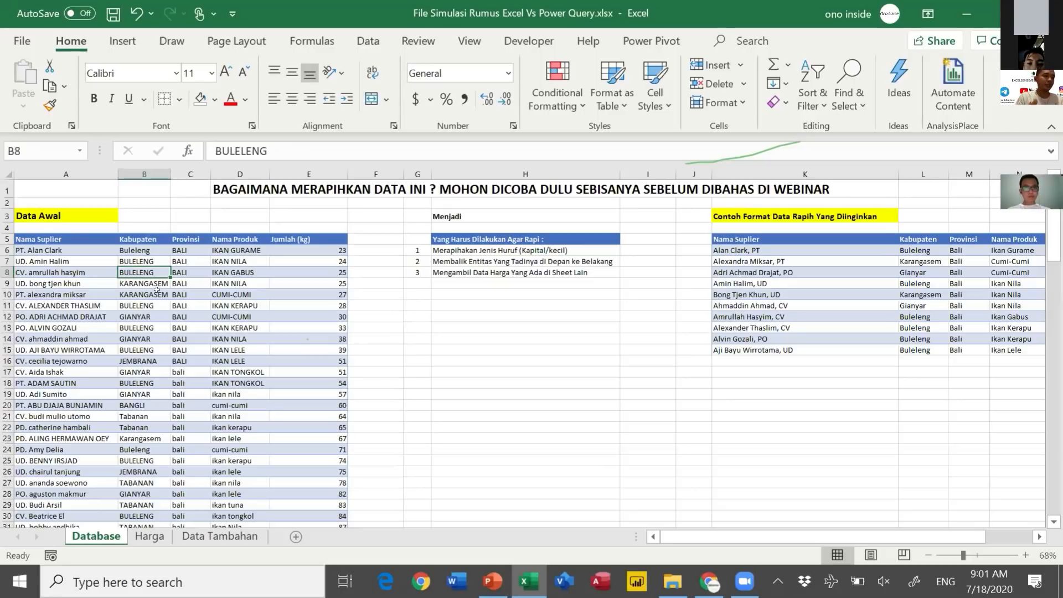
scroll(141, 331, down, 2)
click(139, 331)
scroll(147, 361, down, 11)
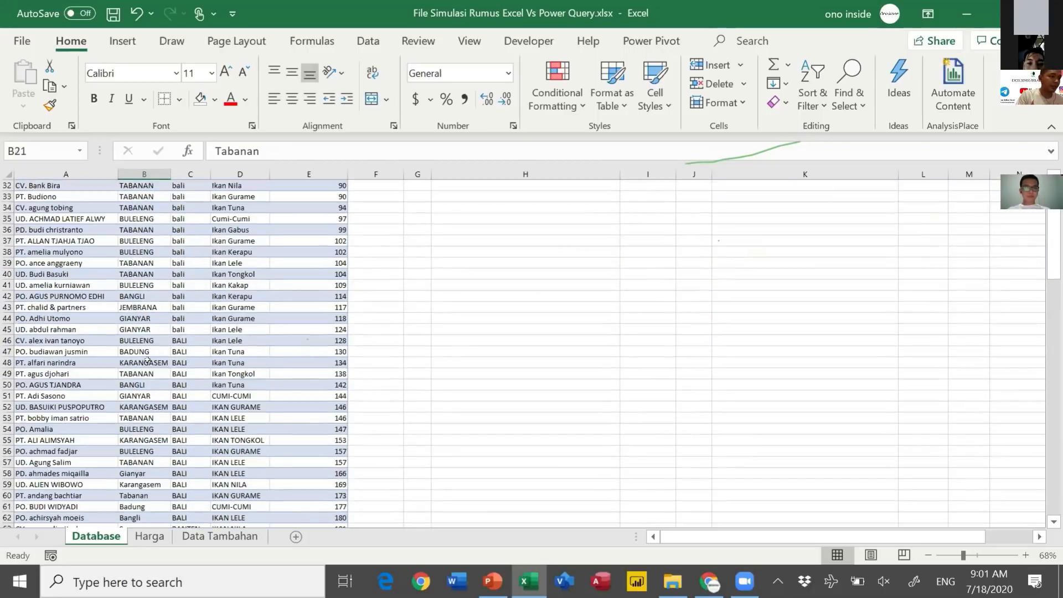
scroll(138, 406, down, 20)
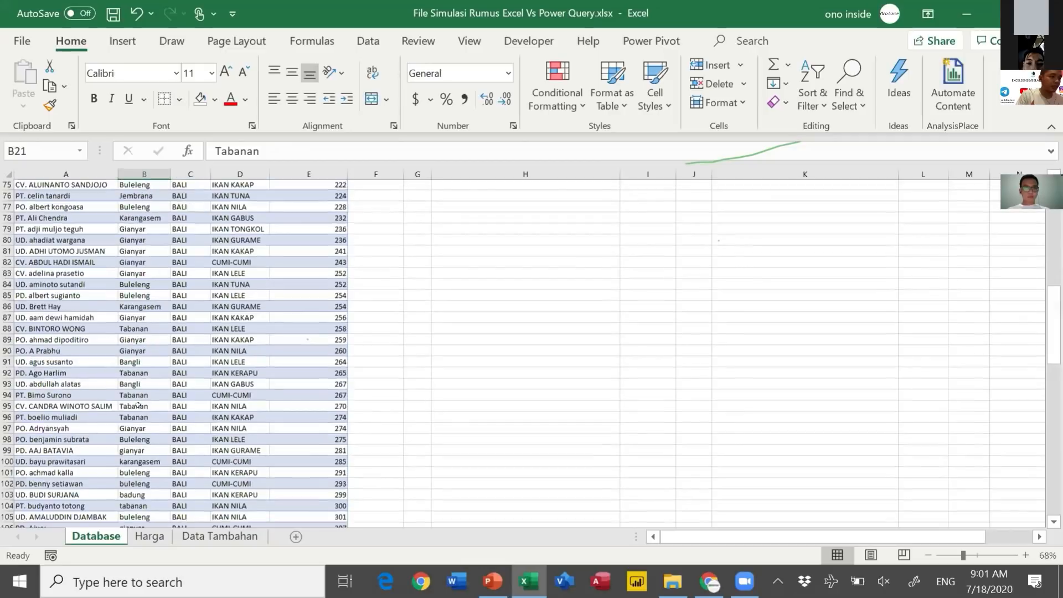
scroll(138, 406, down, 1)
click(138, 429)
scroll(181, 406, up, 20)
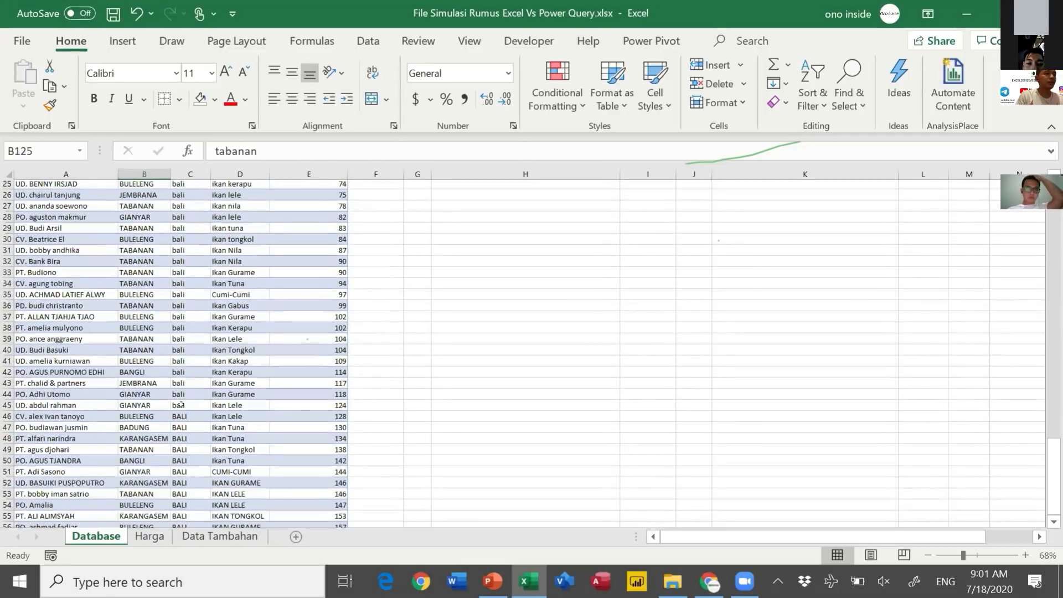
Check the Nama Produk column and read the three clean-up tasks listed under Yang Harus Dilakukan Agar Rapi.
click(227, 299)
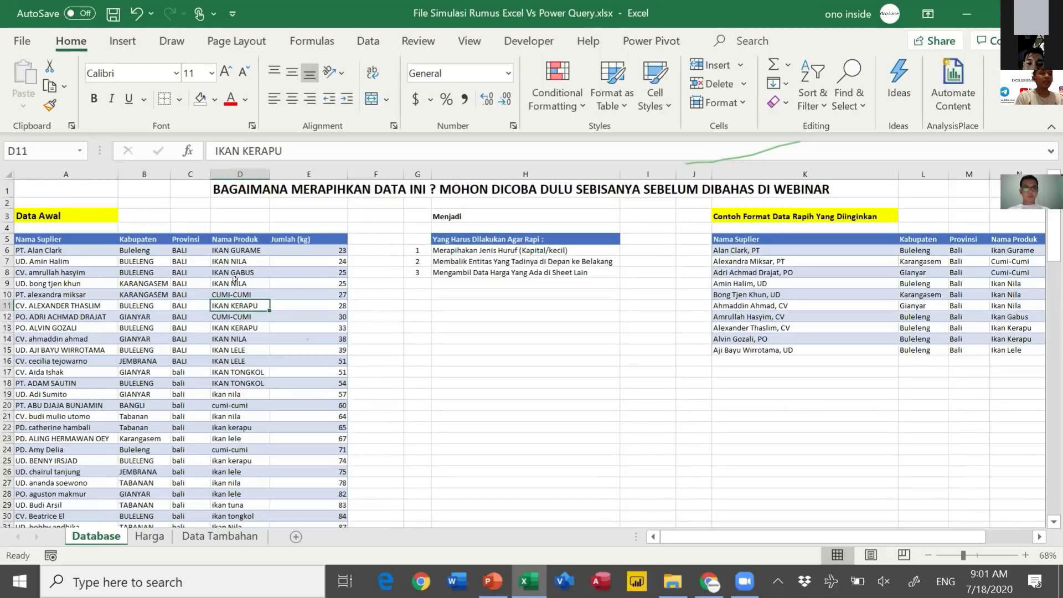
click(466, 252)
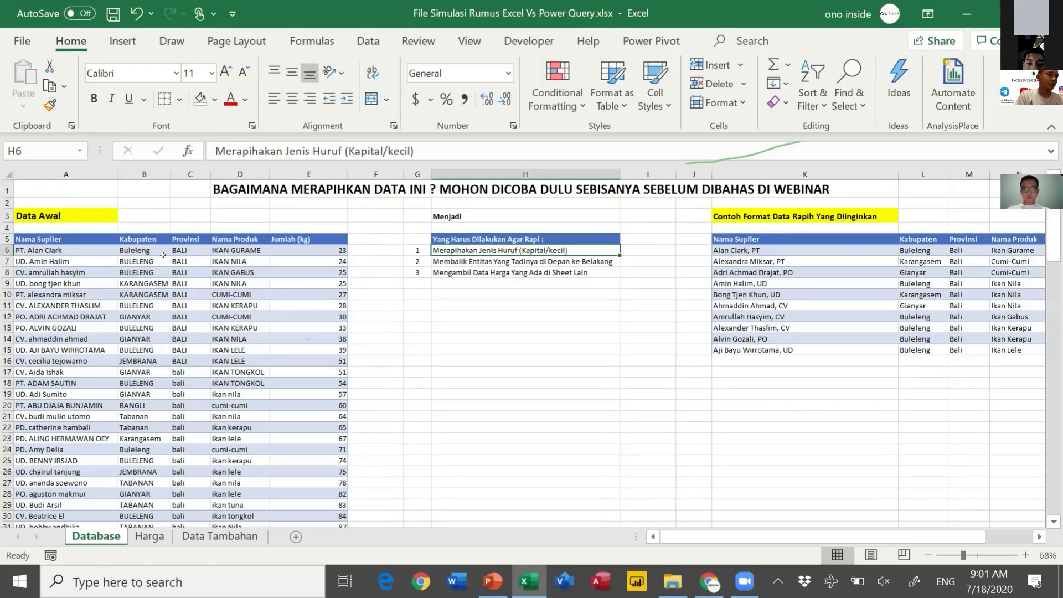
click(503, 261)
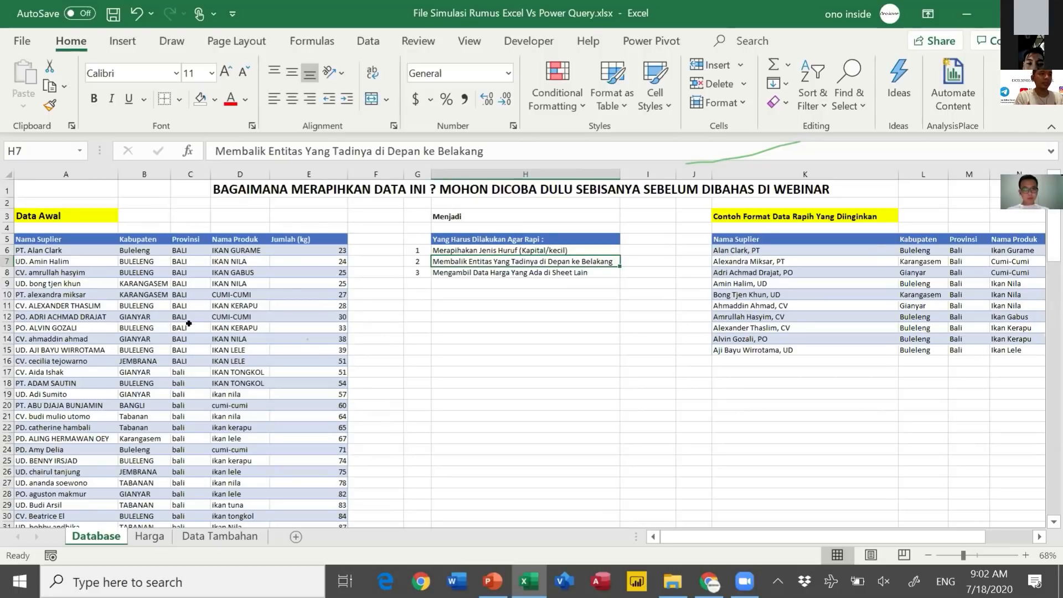
click(451, 272)
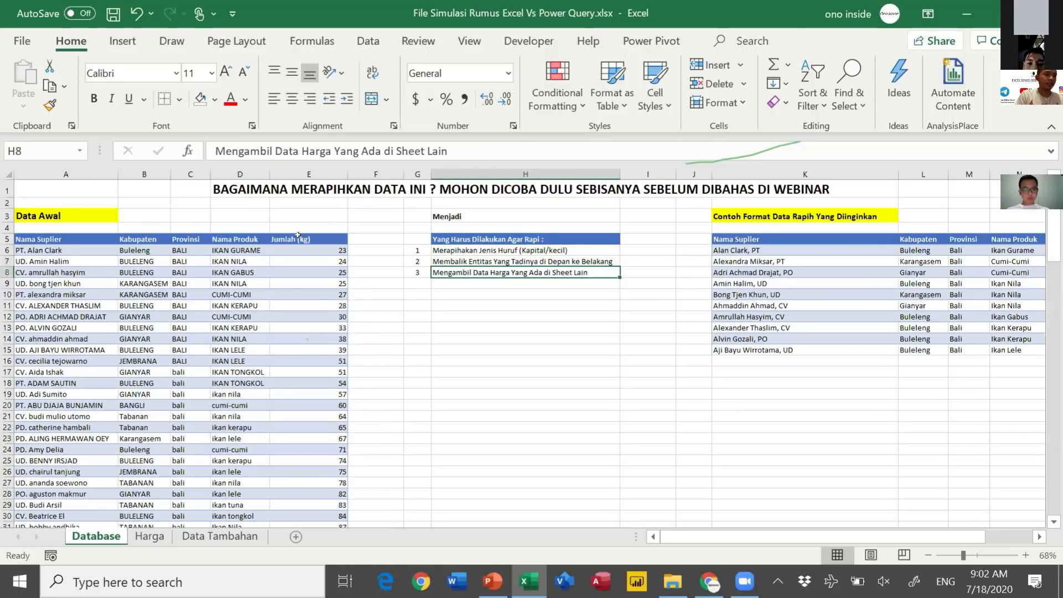
Compare the Nama Produk and Jumlah (kg) columns of the raw table with the Harga (Rp/Kg) column of the example table.
click(298, 237)
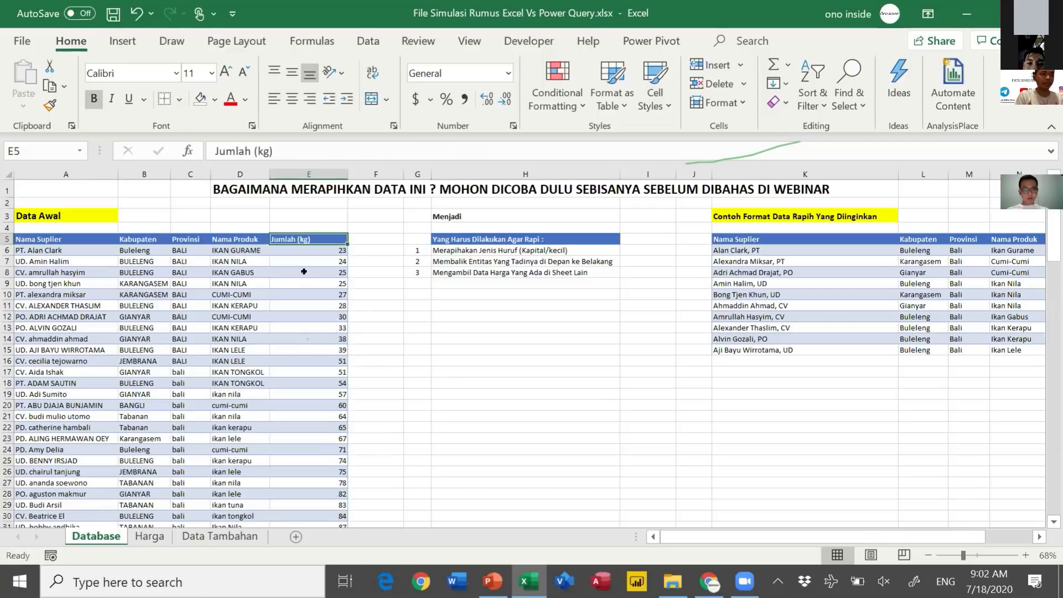
click(237, 244)
click(289, 237)
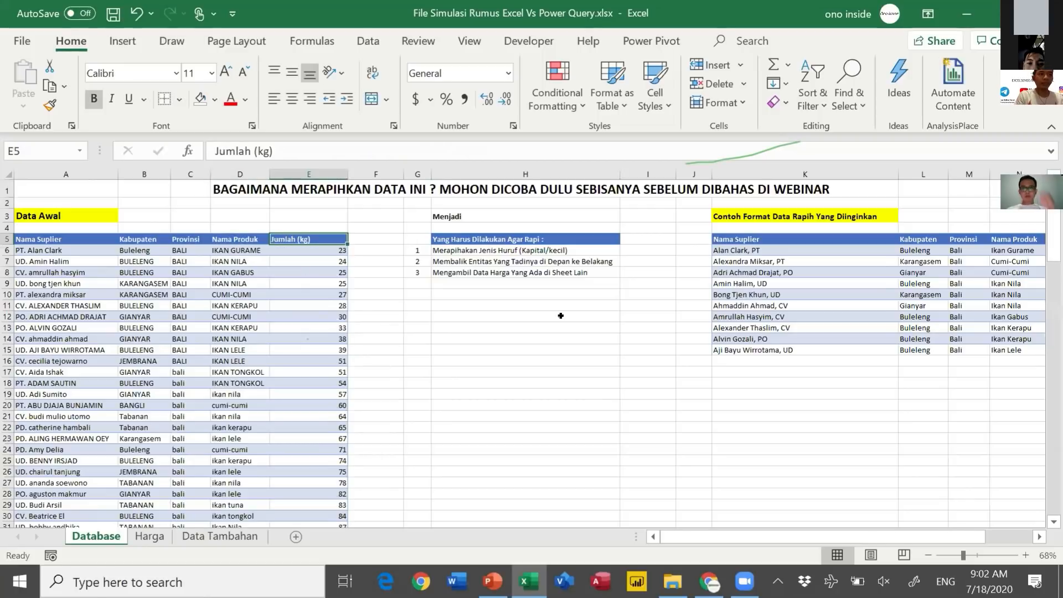
scroll(907, 261, right, 1)
scroll(906, 261, right, 2)
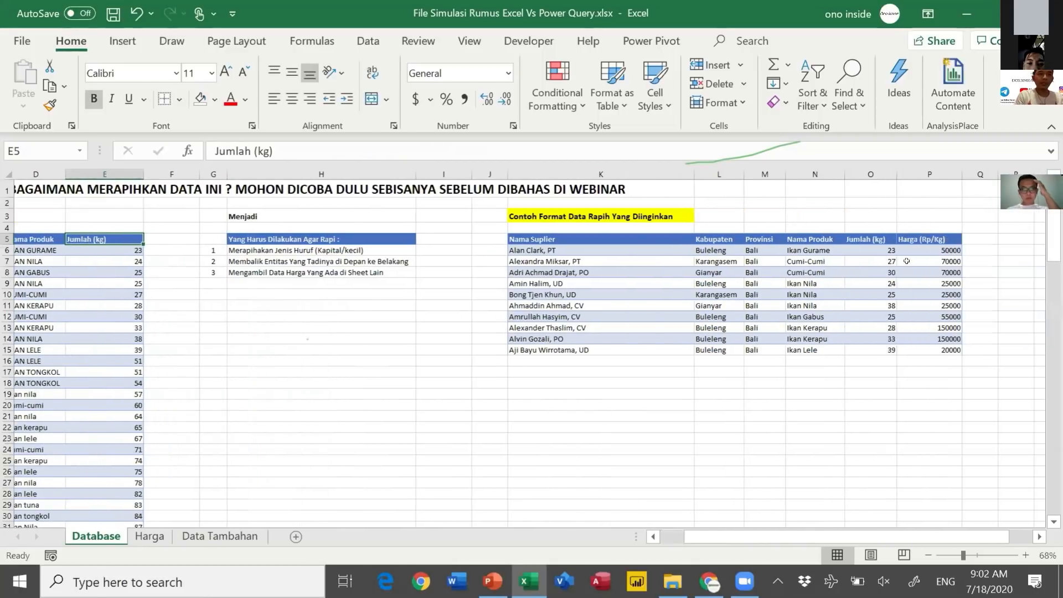
click(926, 238)
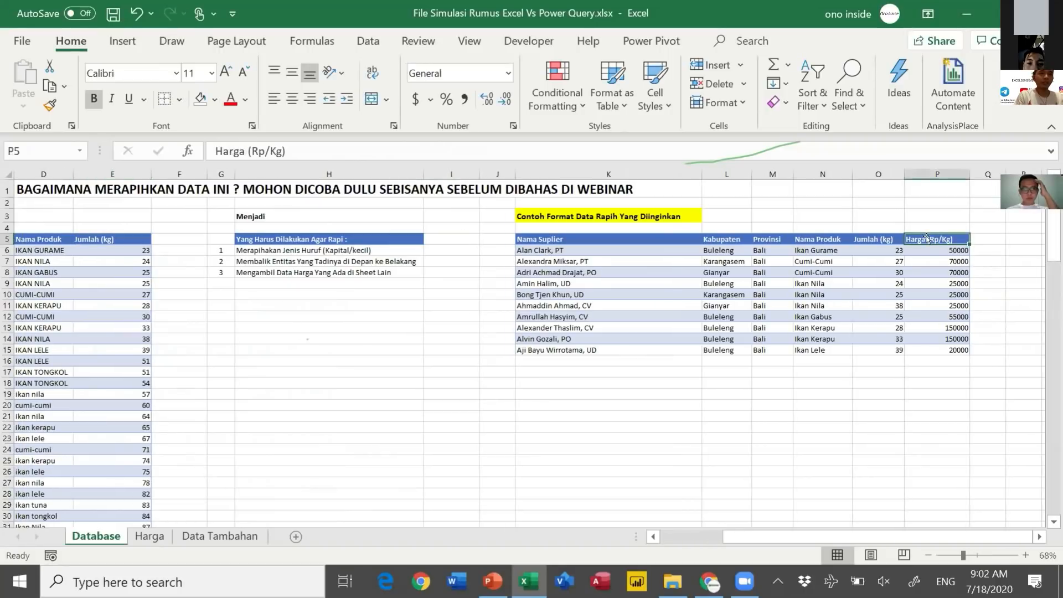
scroll(219, 456, left, 2)
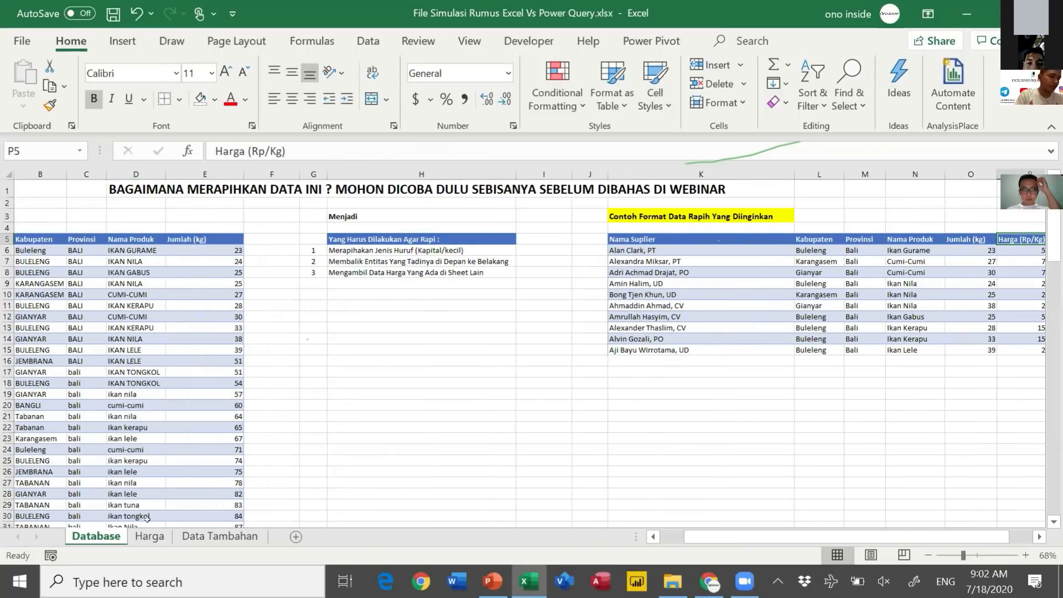
Review the product names and prices per kilogram on the Harga sheet, and return to the Database sheet.
click(150, 536)
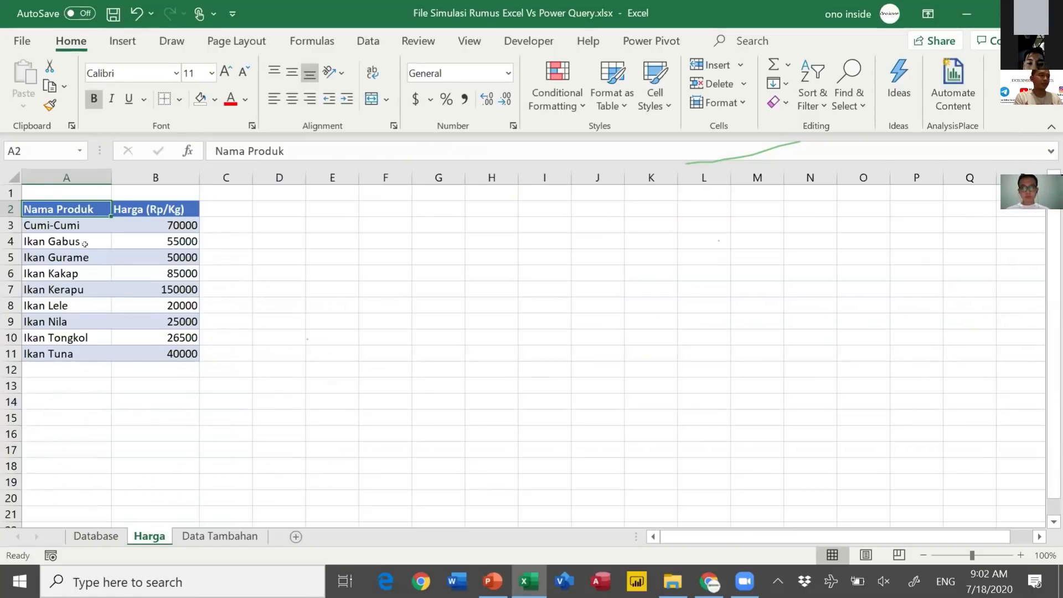
key(Down)
key(Down)
key(Down)
click(74, 224)
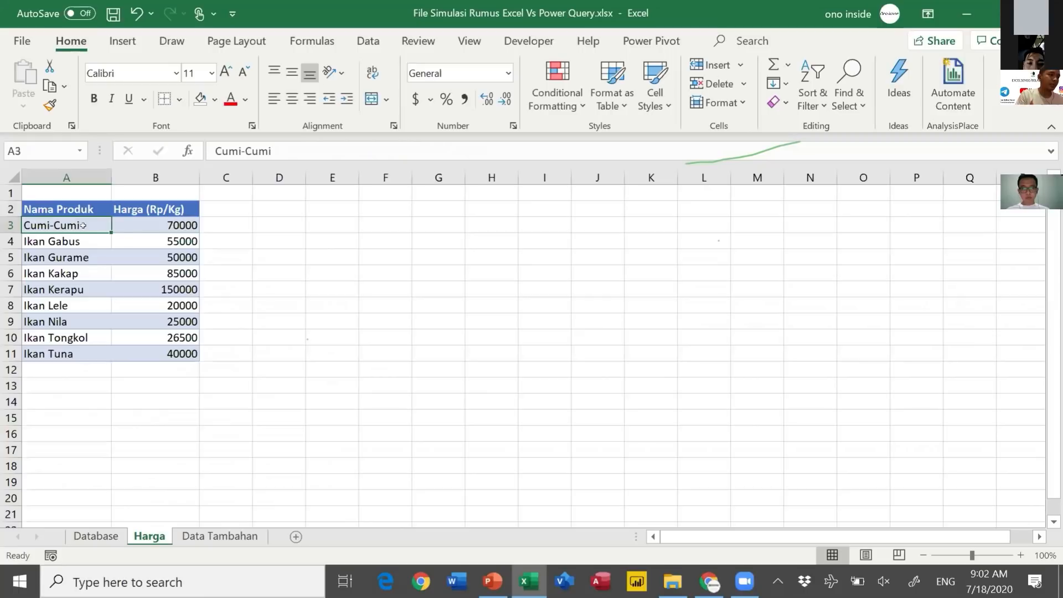
click(137, 237)
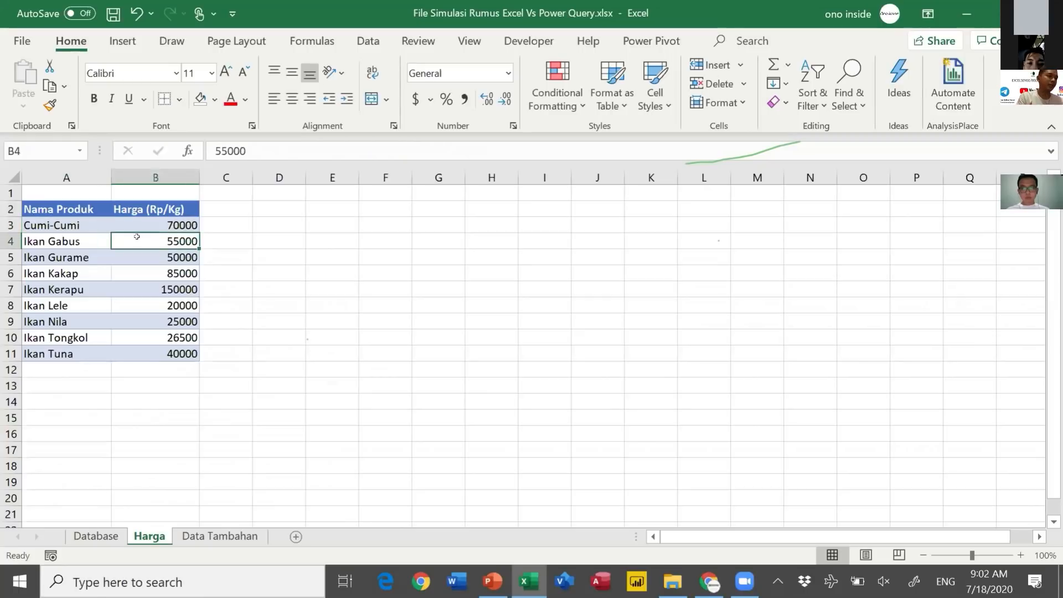
click(85, 260)
drag(147, 270, 148, 272)
click(89, 337)
click(93, 536)
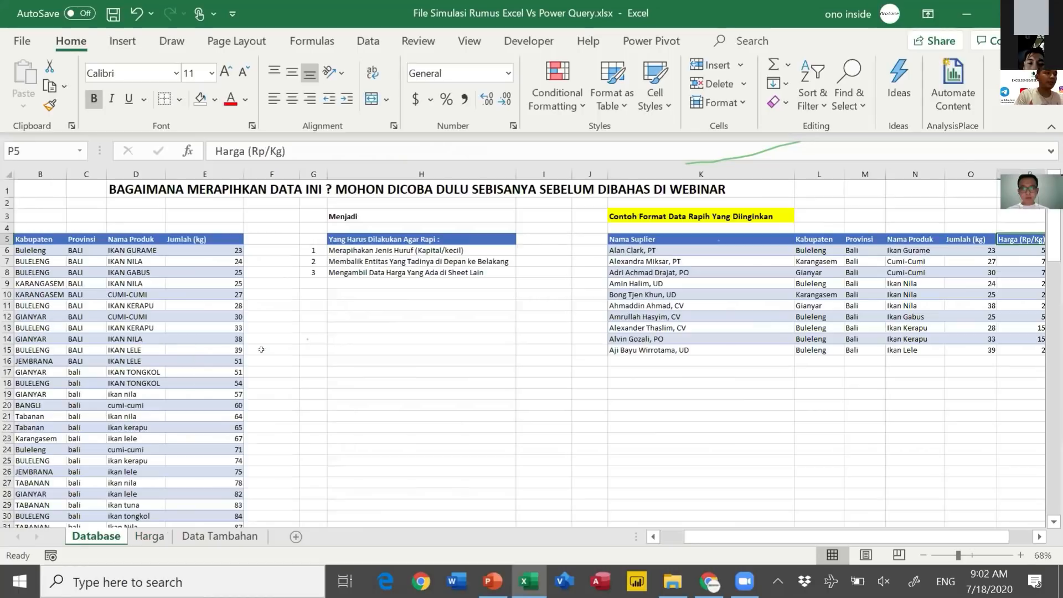
scroll(191, 281, right, 1)
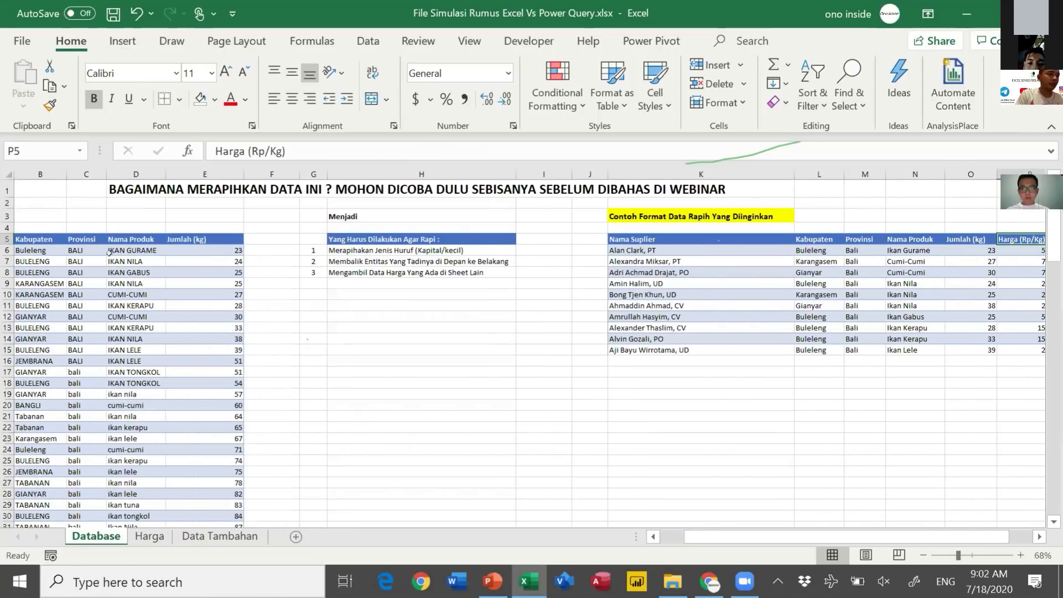
click(127, 247)
click(269, 247)
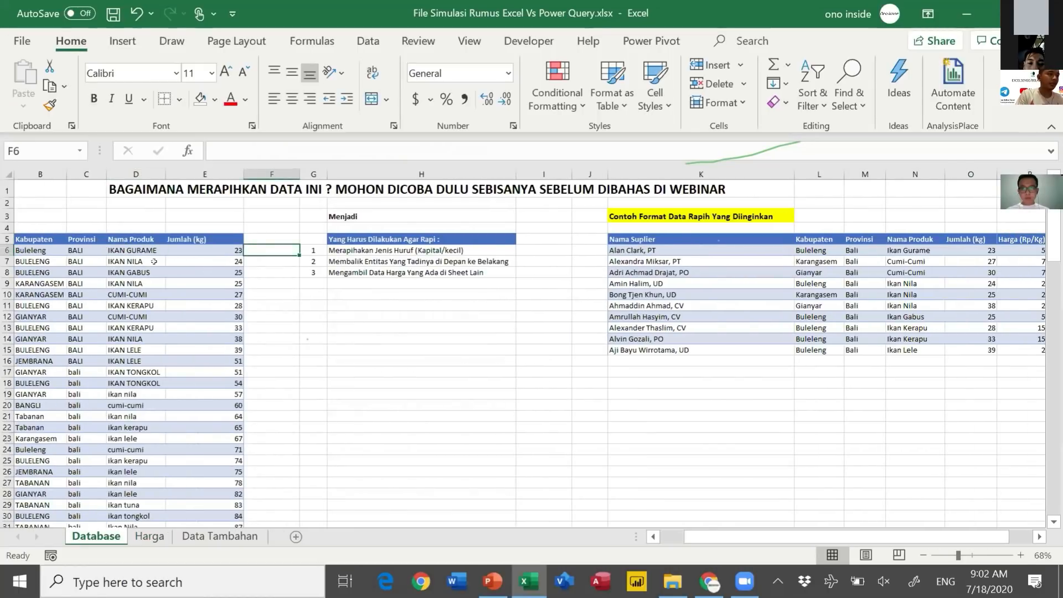
click(270, 260)
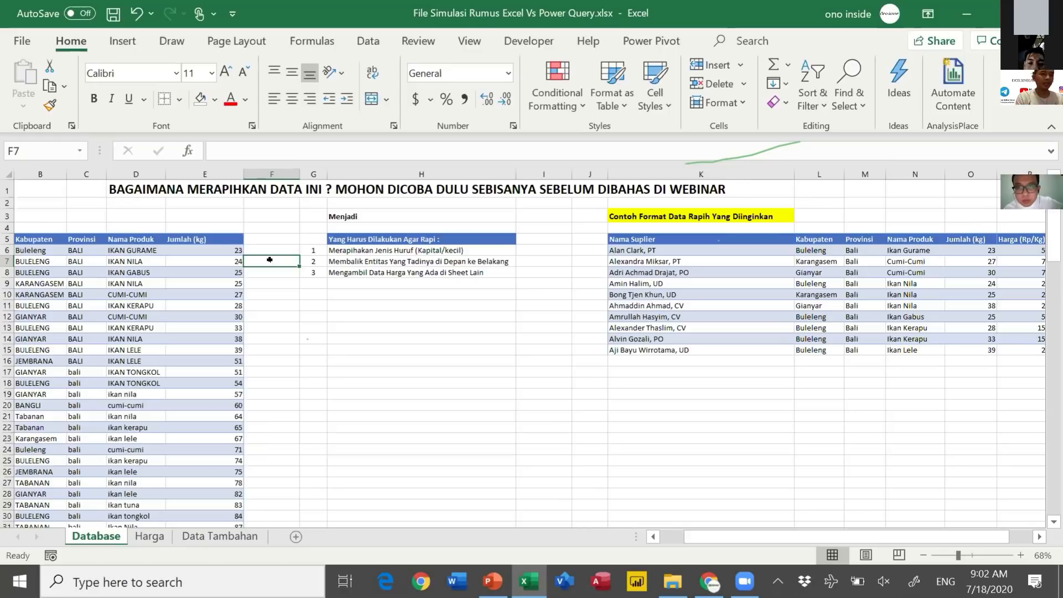
Insert a blank column before the Provinsi column in the Data Awal table.
key(Left)
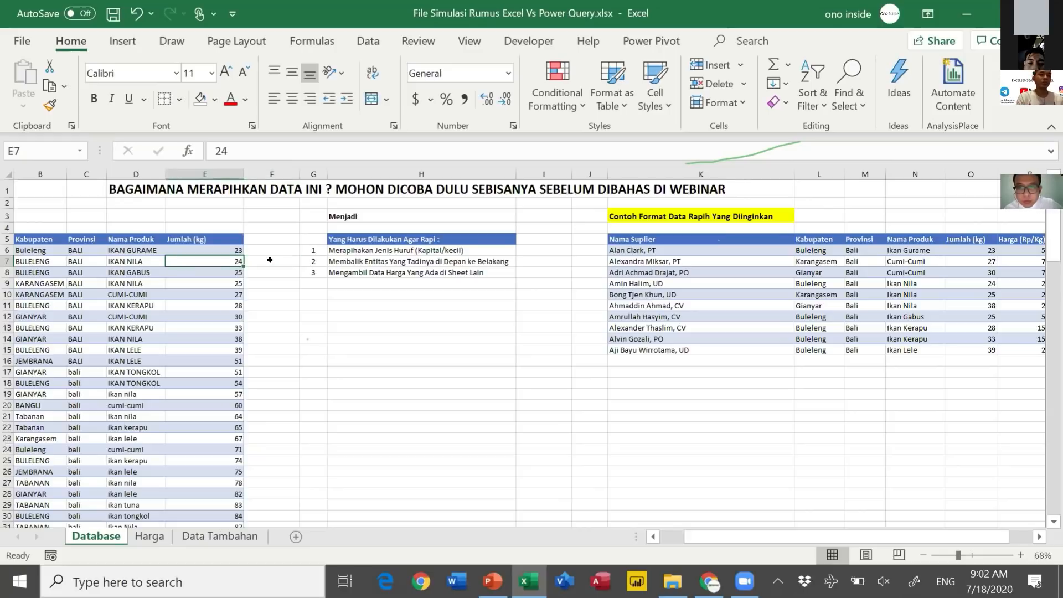
key(Home)
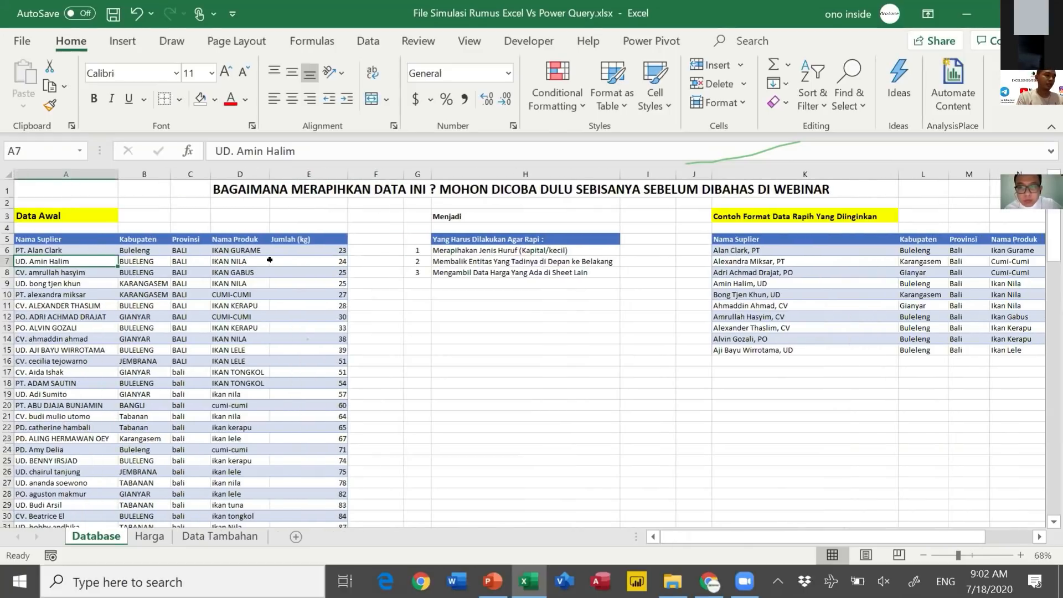
key(Up)
key(Up)
key(Right)
key(Left)
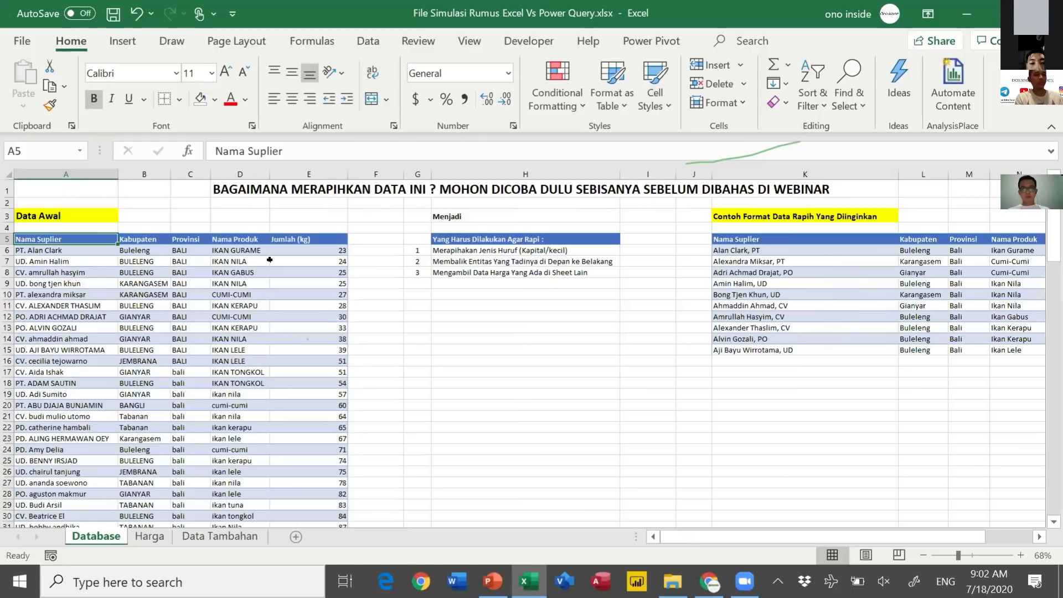
key(Right)
key(Right)
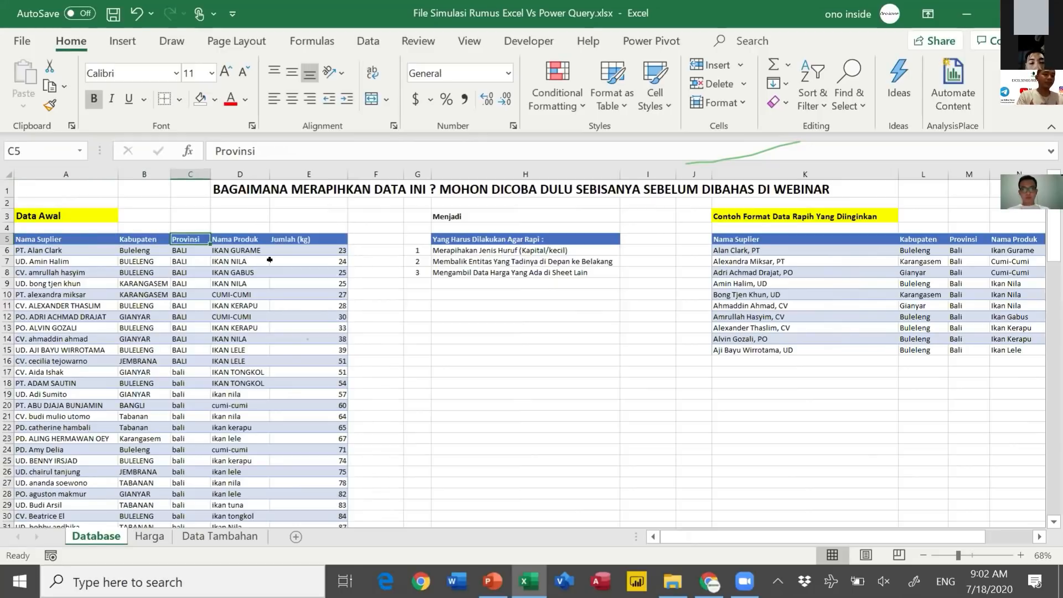
key(alt+h)
key(i)
key(c)
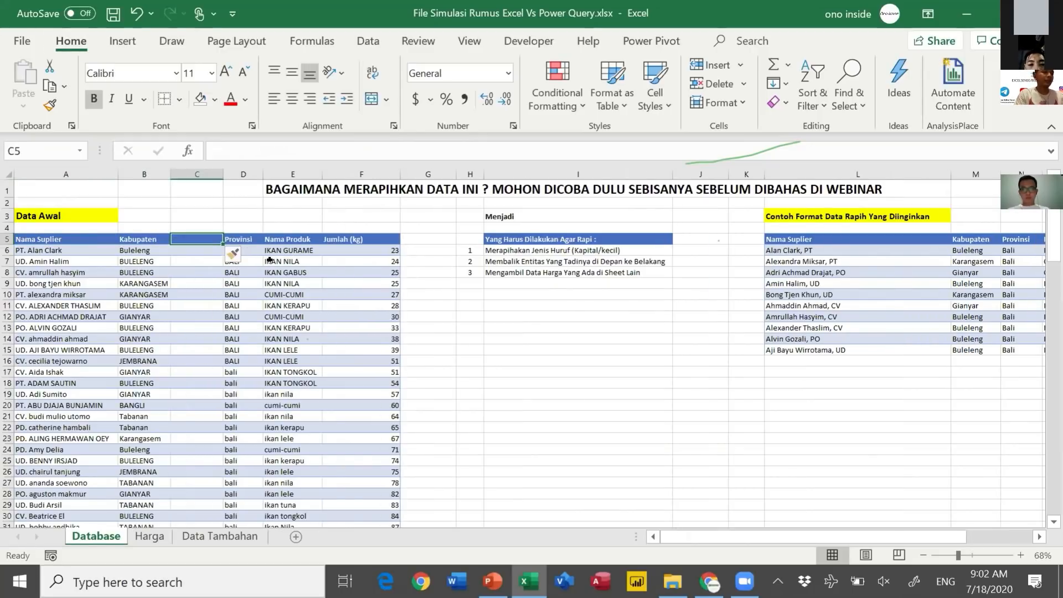
Enter Kabupaten as the header of the new blank column in cell C5.
text(Ka)
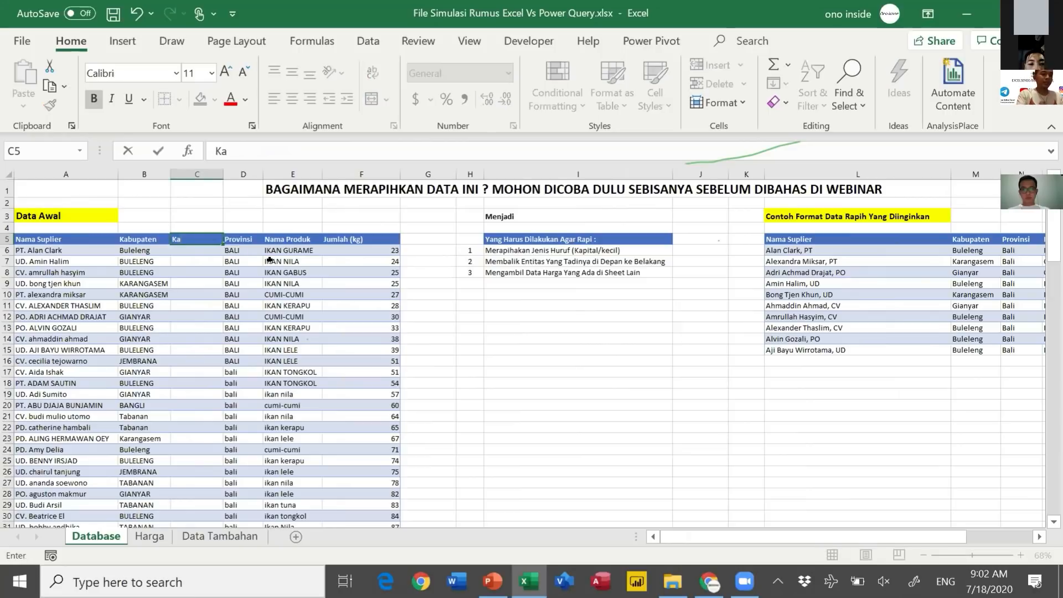
text(bupaten)
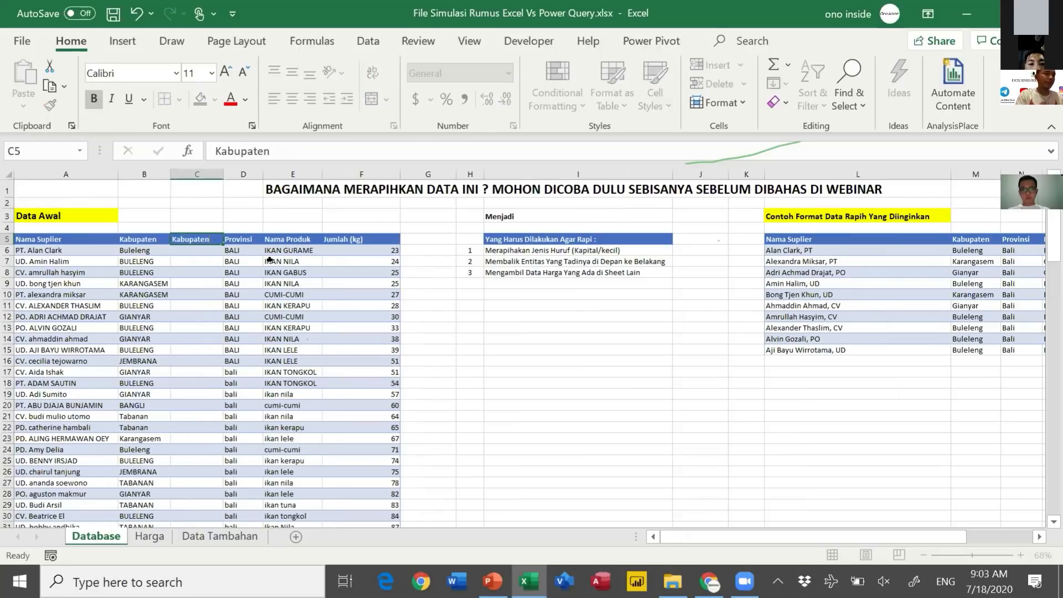
key(Return)
key(Left)
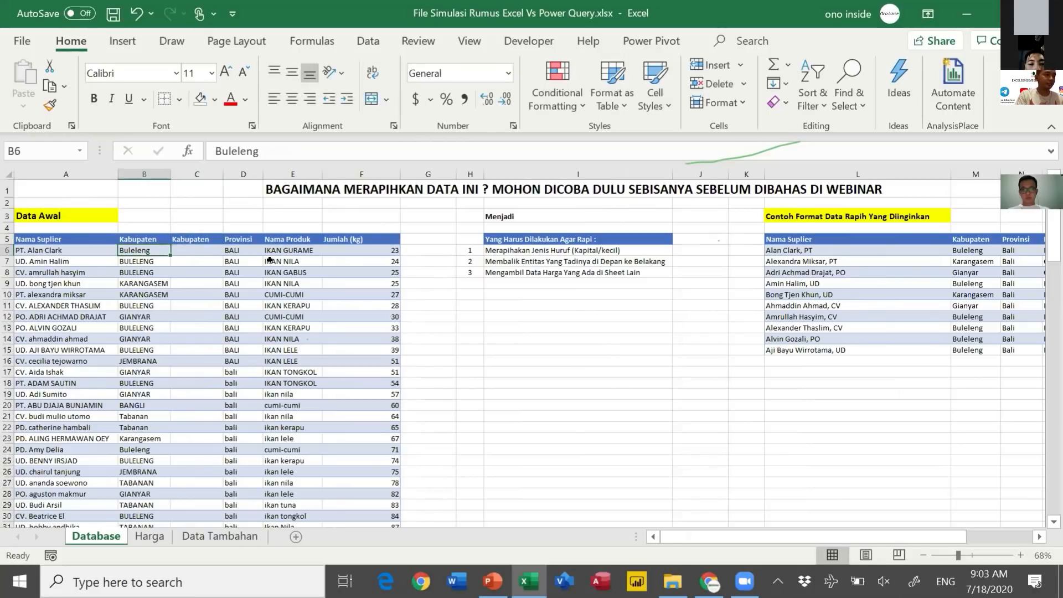
key(Right)
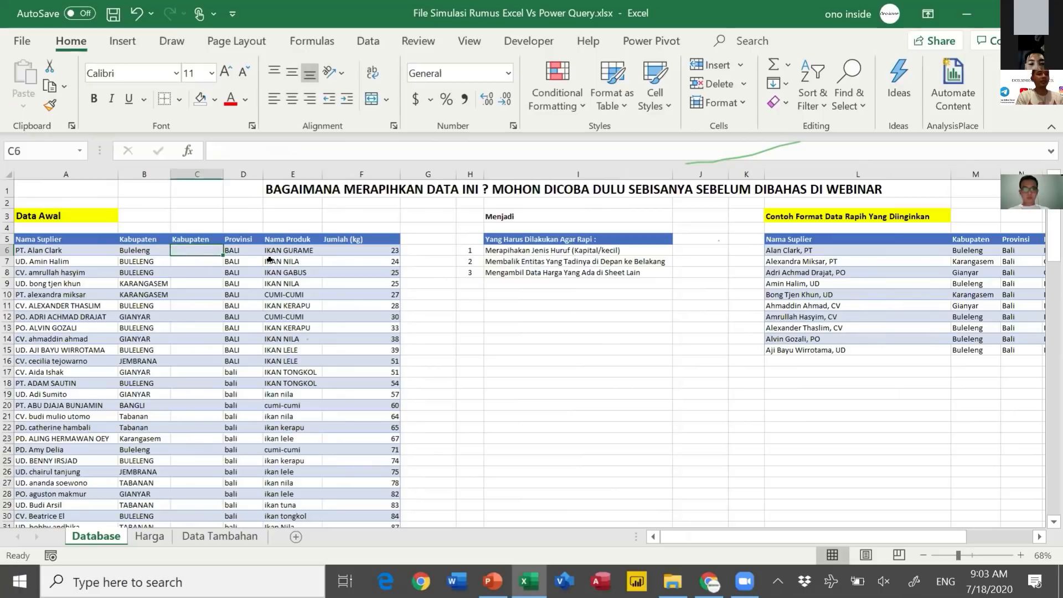
List the case function names UPPER, Proper and lower in cells C2 to C4 above the new Kabupaten column.
key(Up)
key(Up)
key(Up)
key(Up)
text(UPPER)
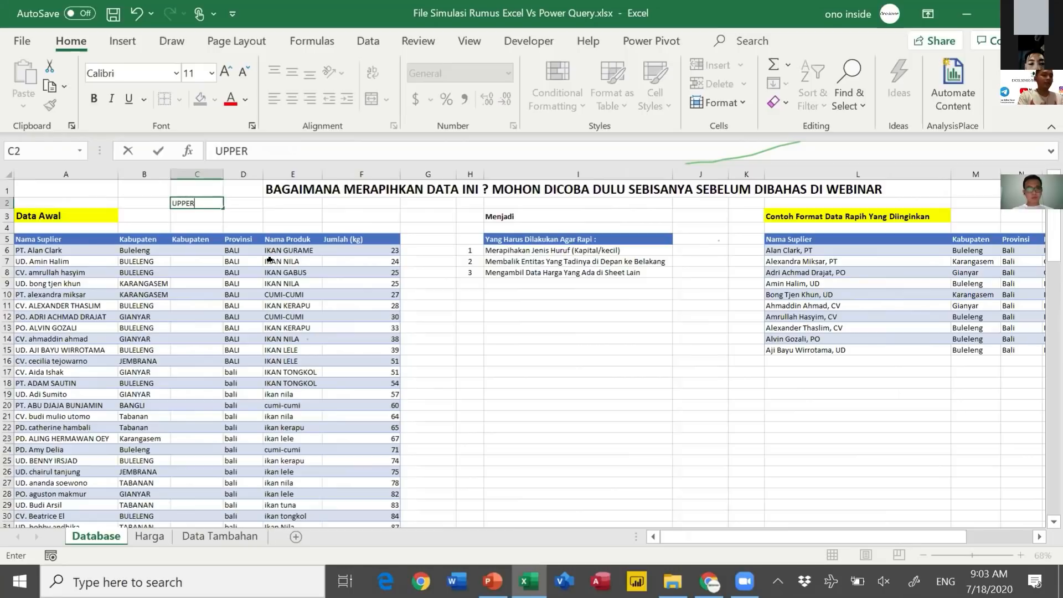
key(Return)
text(P)
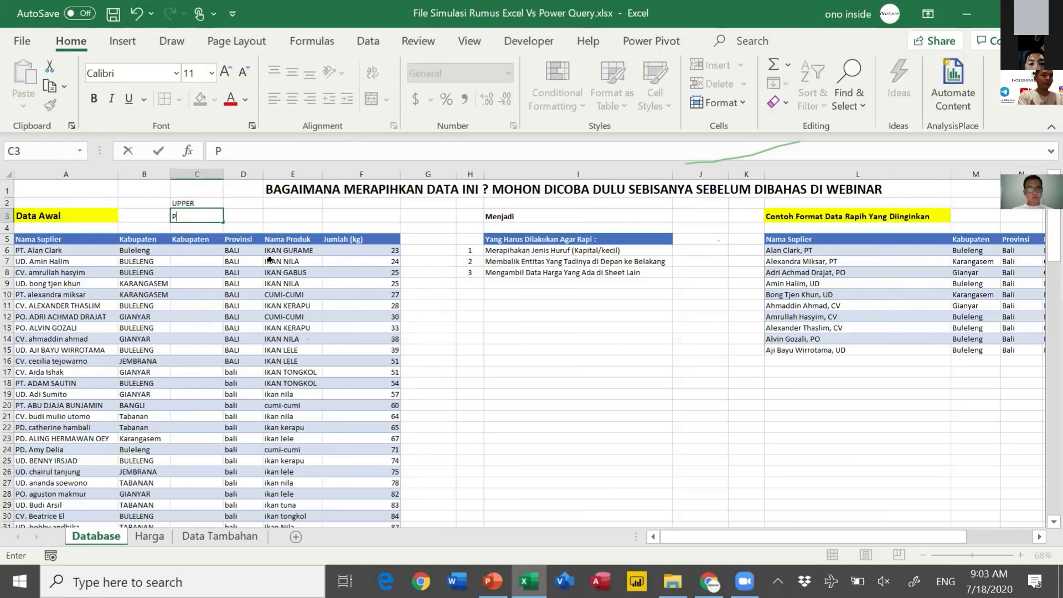
text(roper)
key(Return)
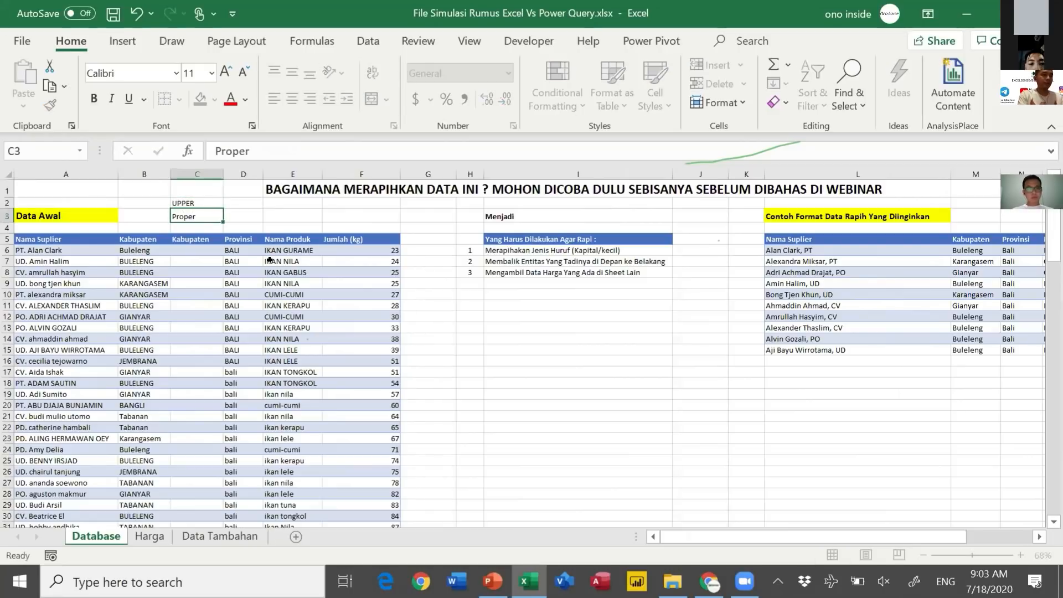
text(lower)
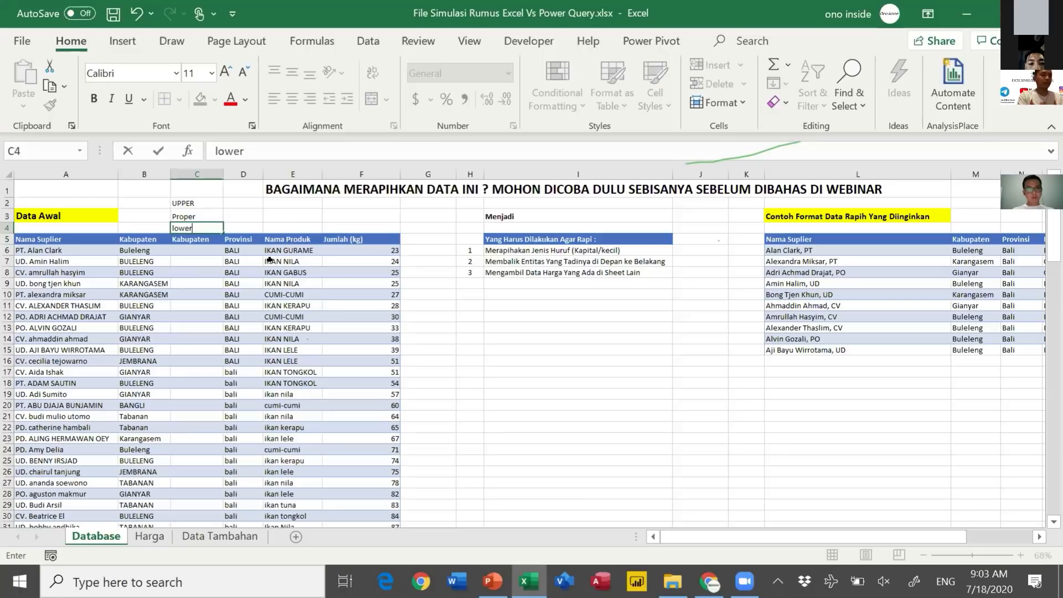
key(Return)
key(Up)
key(shift+Up)
key(shift+Up)
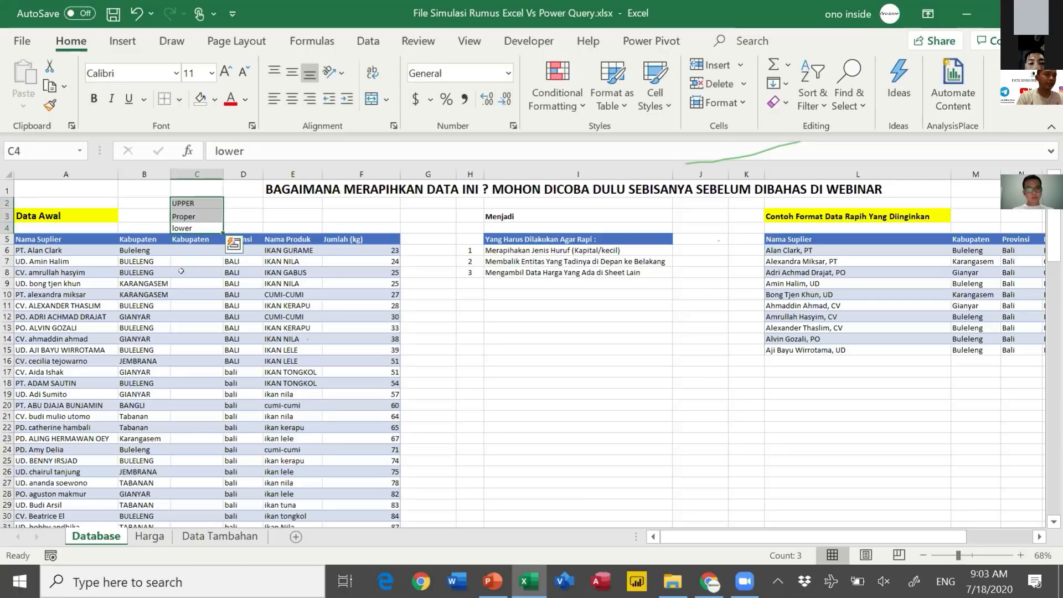
click(182, 270)
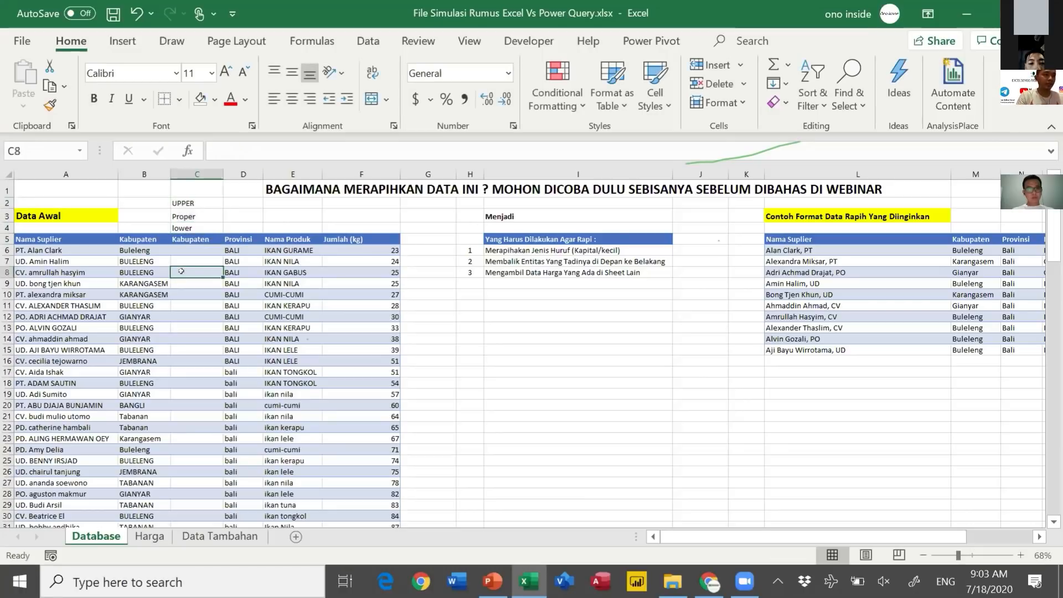
Switch to Word, create a blank document, enter the sample text Abdalfhsdf and select it all.
click(456, 581)
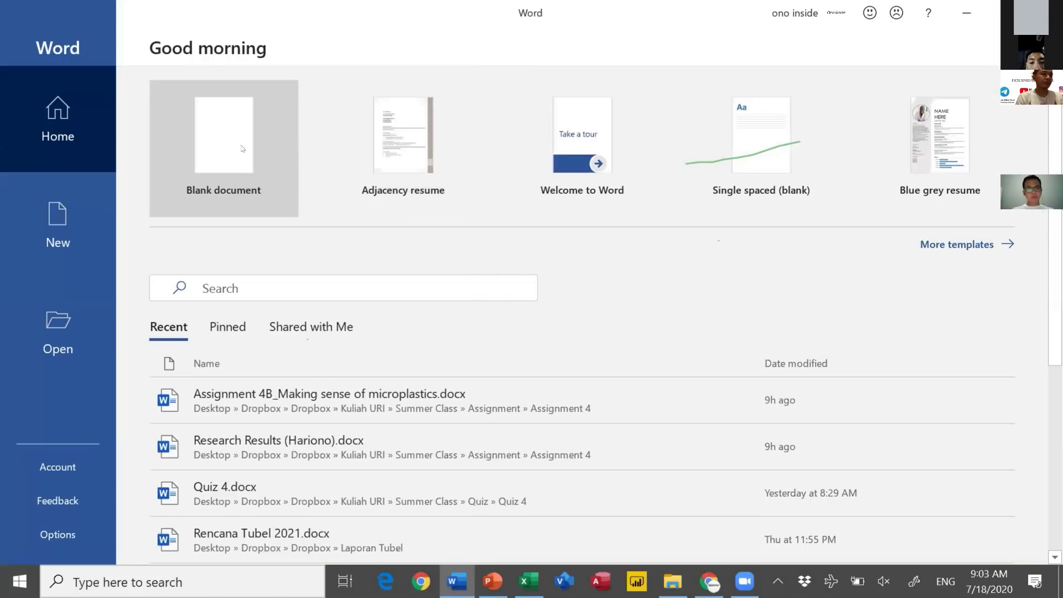
click(242, 148)
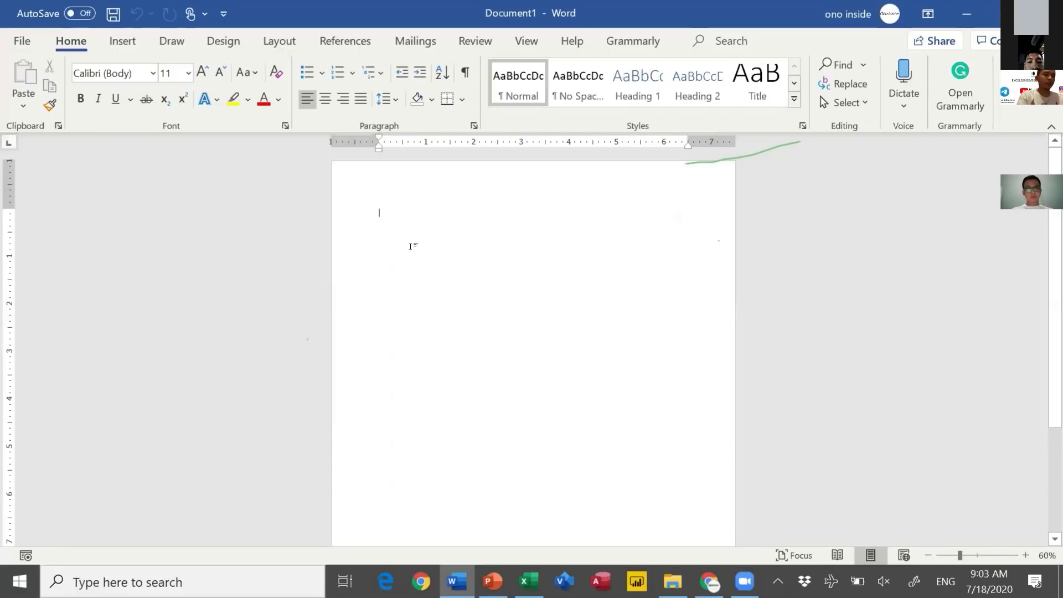
text(Abdalfhsdf)
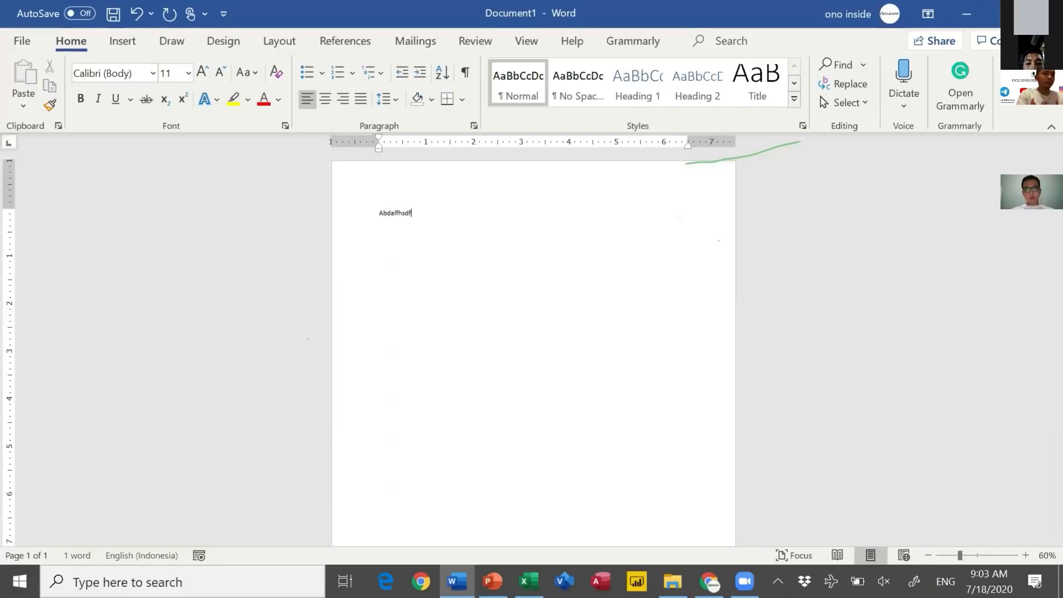
key(Return)
key(ctrl+a)
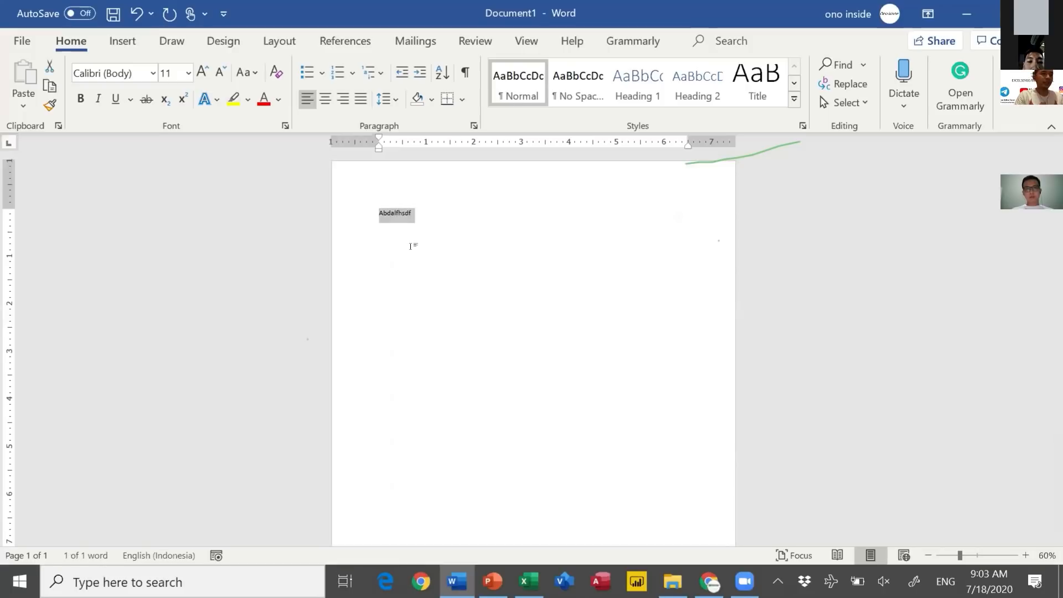
scroll(410, 246, up, 5)
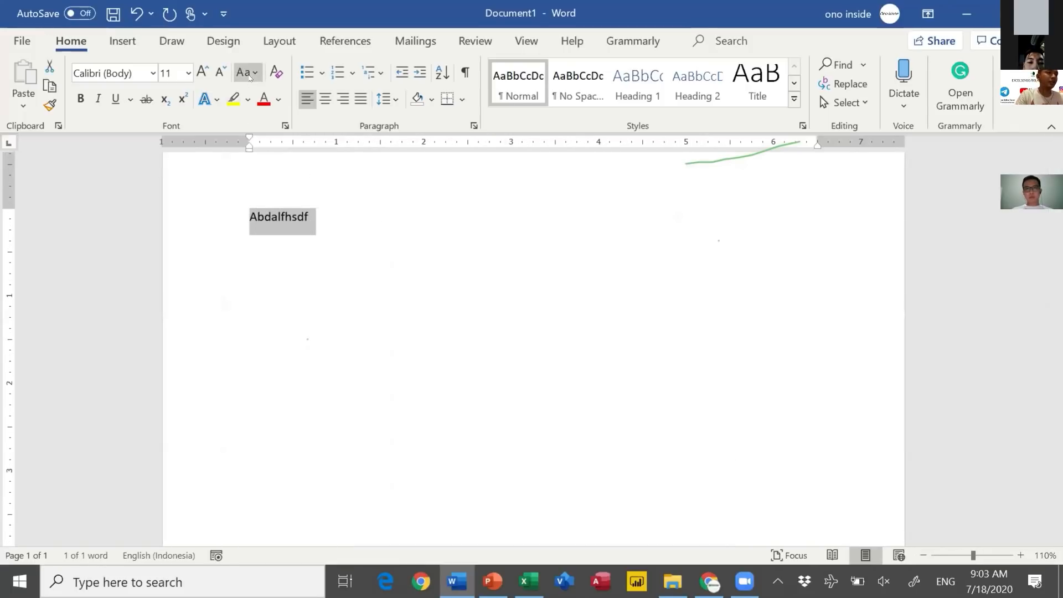
Change the sample text's case to UPPERCASE, lowercase and Capitalize Each Word in turn, and close the document without saving.
click(248, 73)
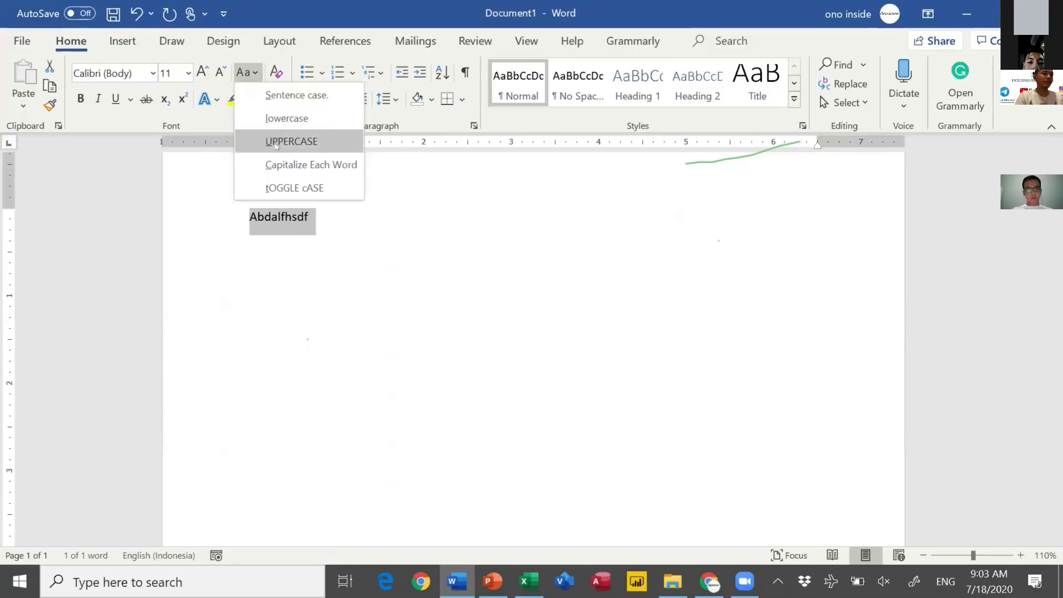
click(277, 143)
click(249, 73)
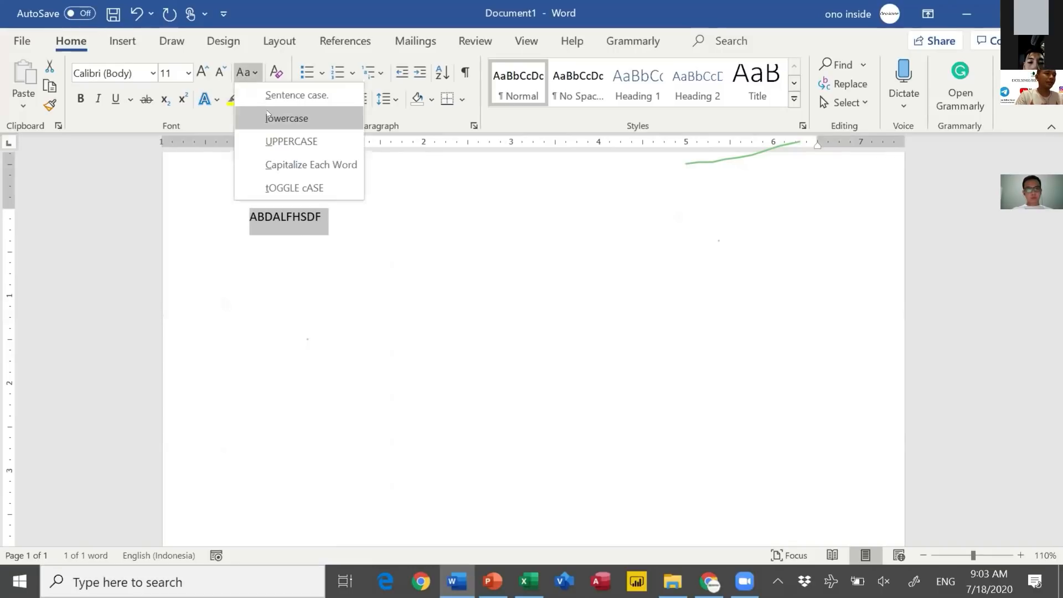
click(259, 111)
click(248, 73)
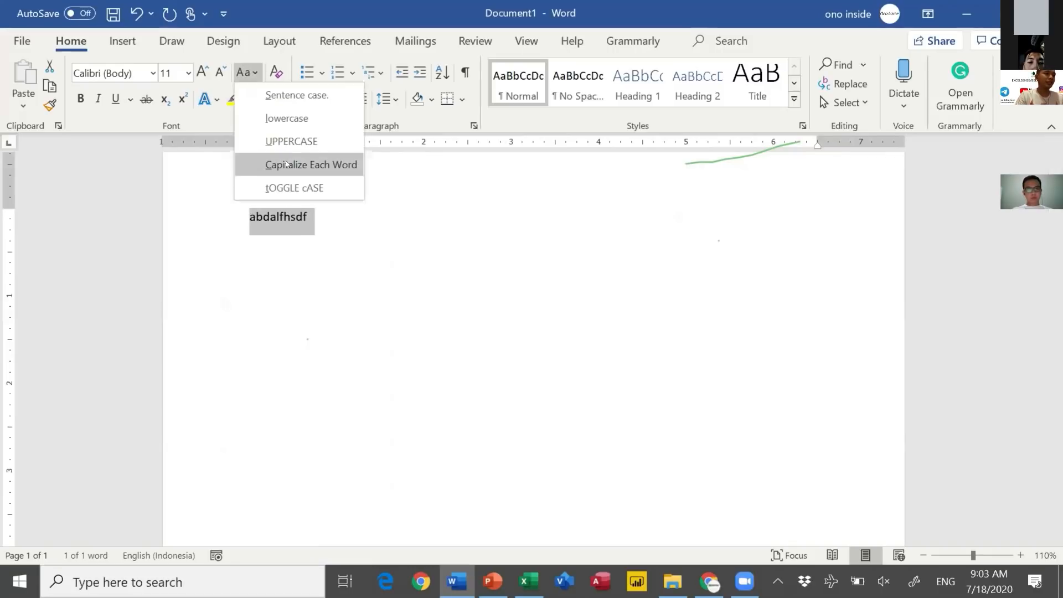
click(287, 163)
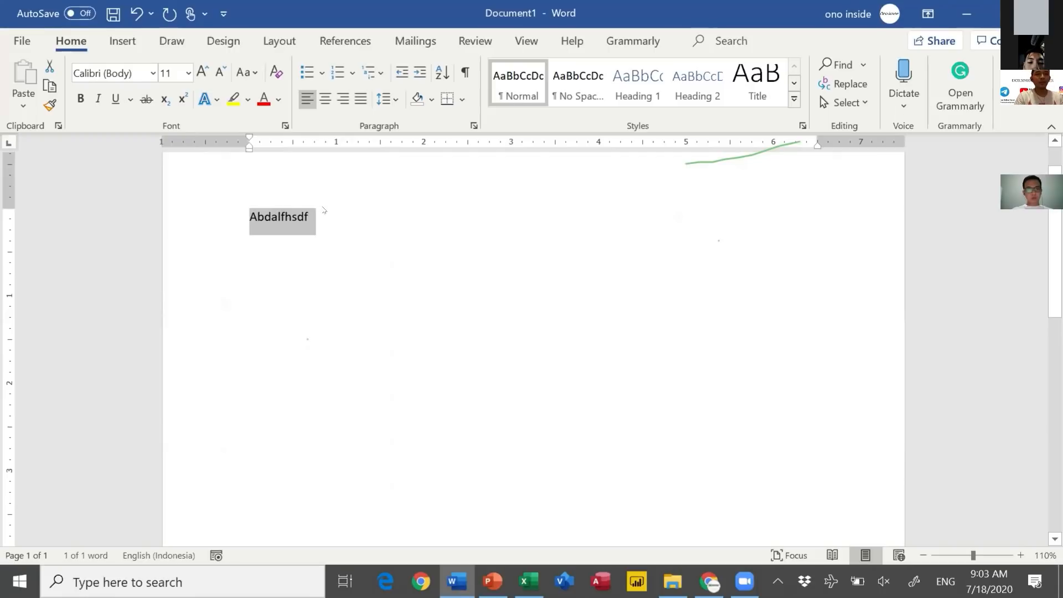
click(1044, 14)
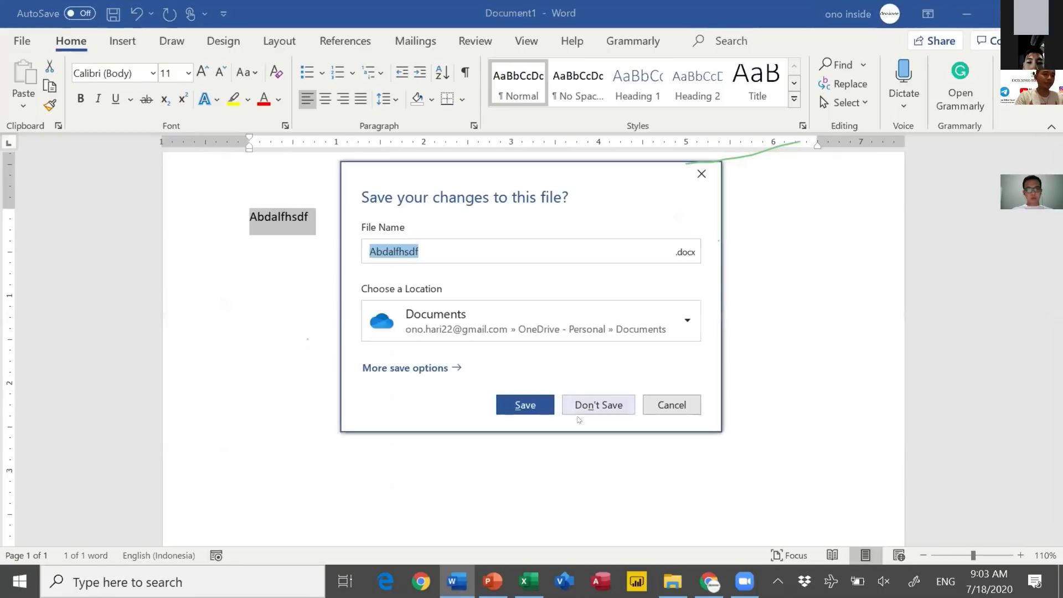
click(590, 406)
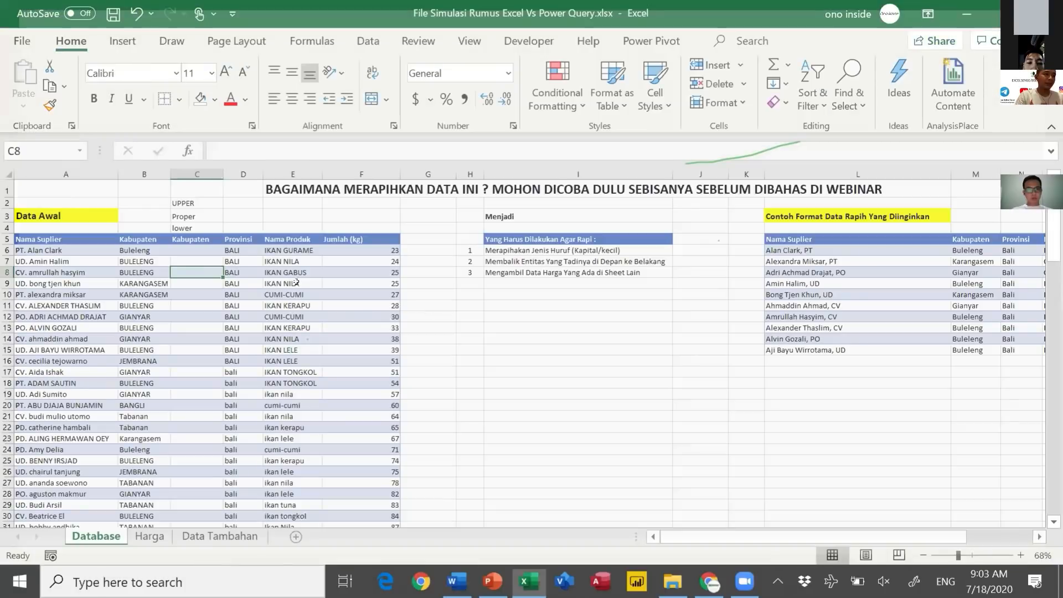
Enter the formula =UPPER(B6) in cell C6 to convert the first Kabupaten value to capitals.
click(156, 249)
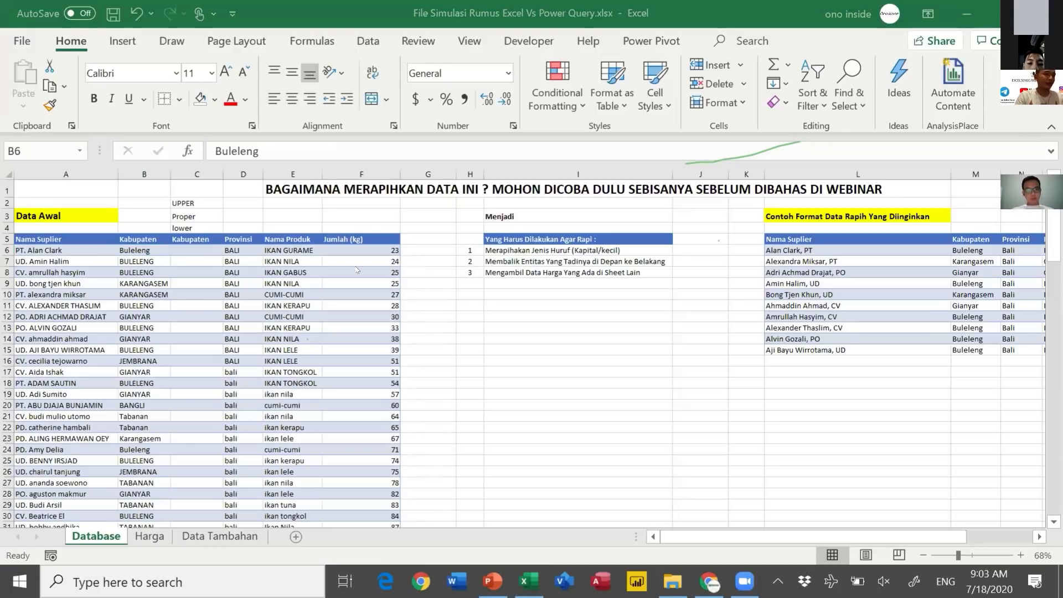
click(197, 250)
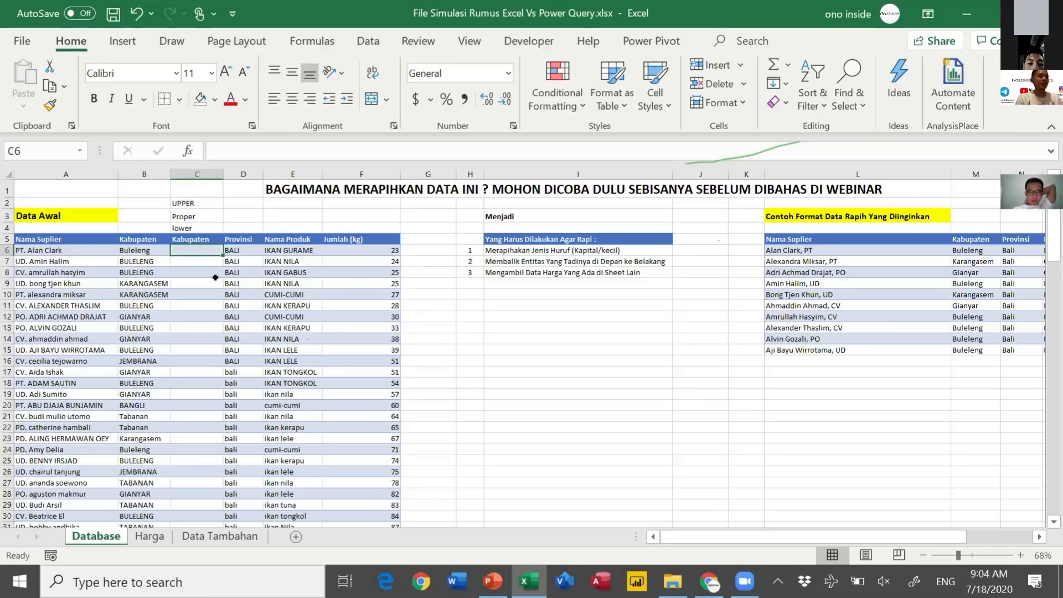
text(=)
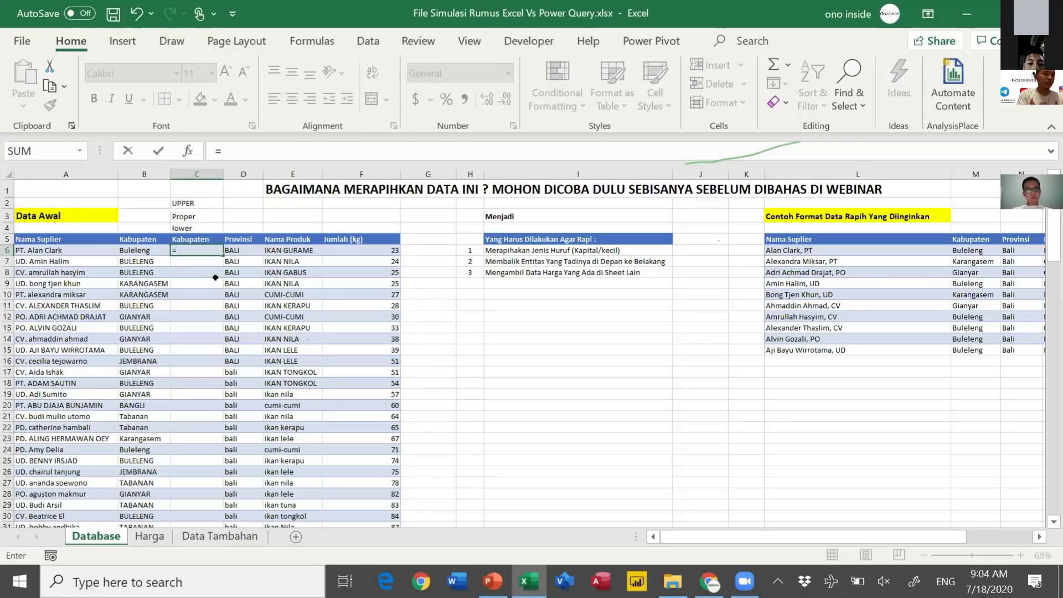
text(upp)
key(Tab)
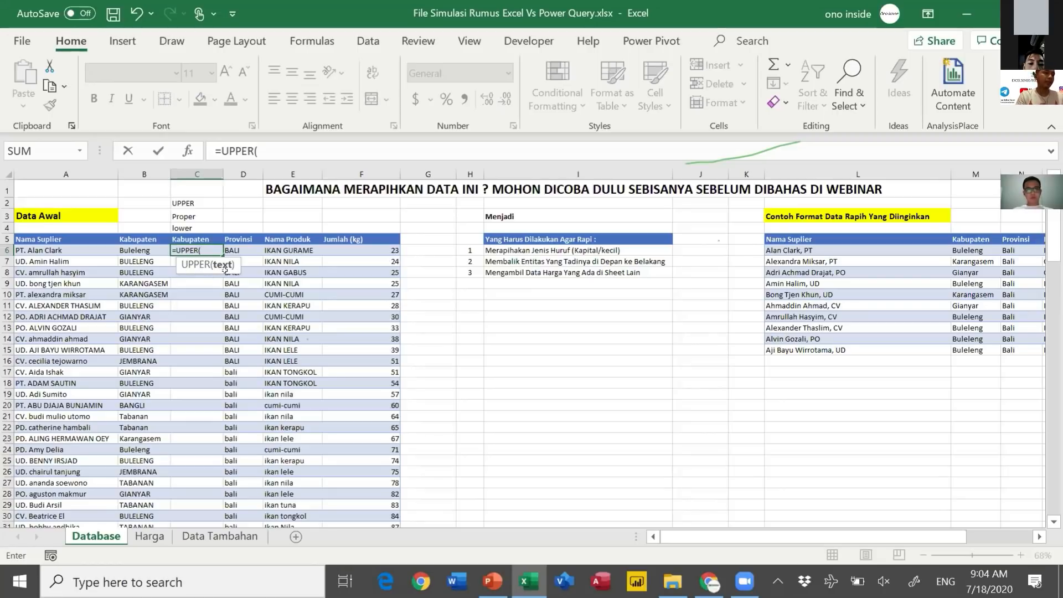
click(145, 248)
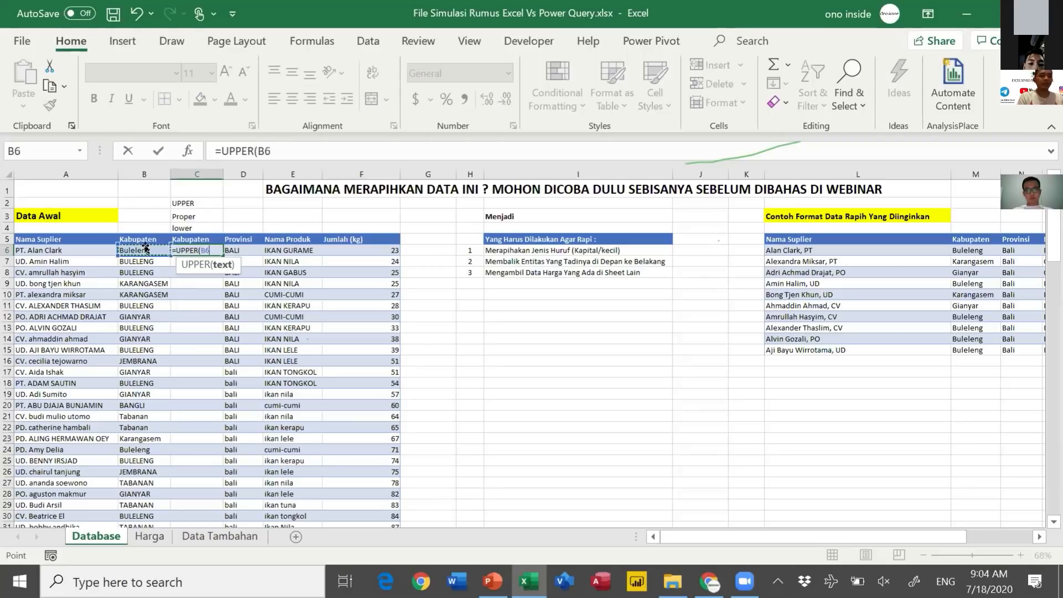
key(Return)
key(Up)
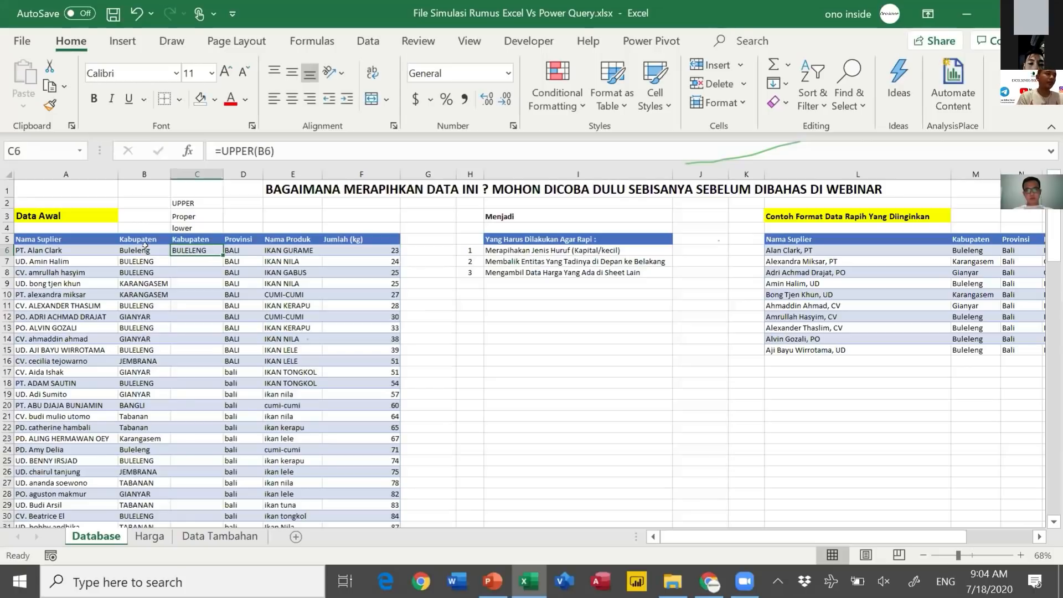
Fill the UPPER formula down the new Kabupaten column, and replace it with =LOWER(B6) from C6 filled down all rows.
double_click(220, 253)
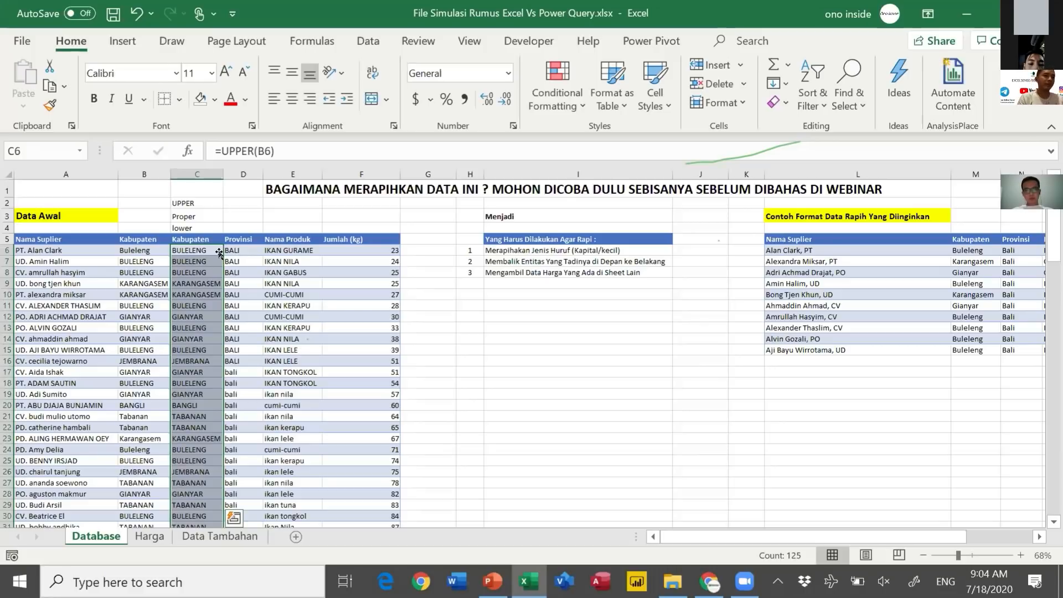
click(201, 246)
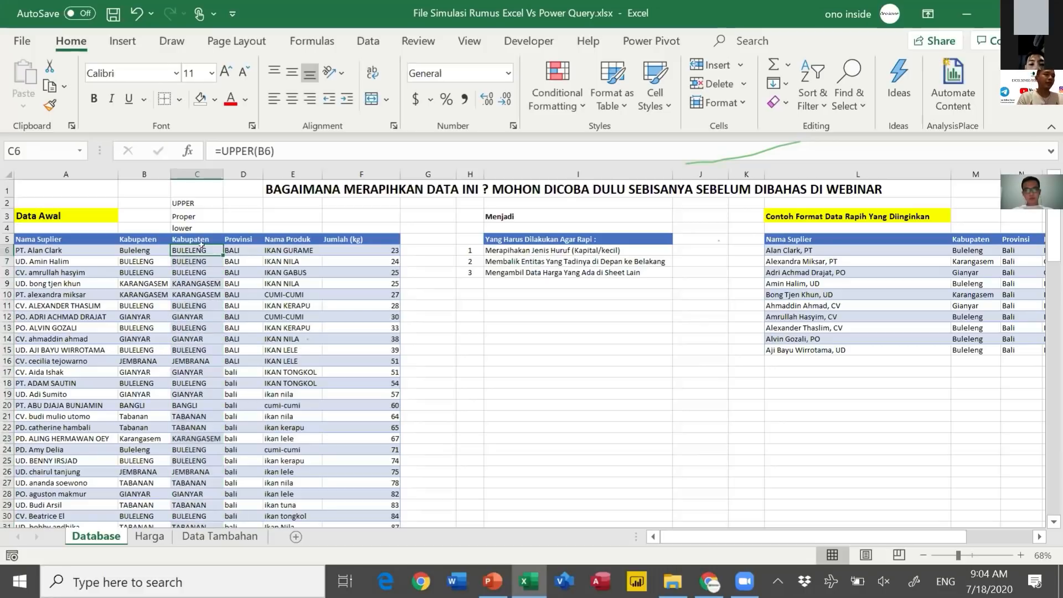
text(=lower)
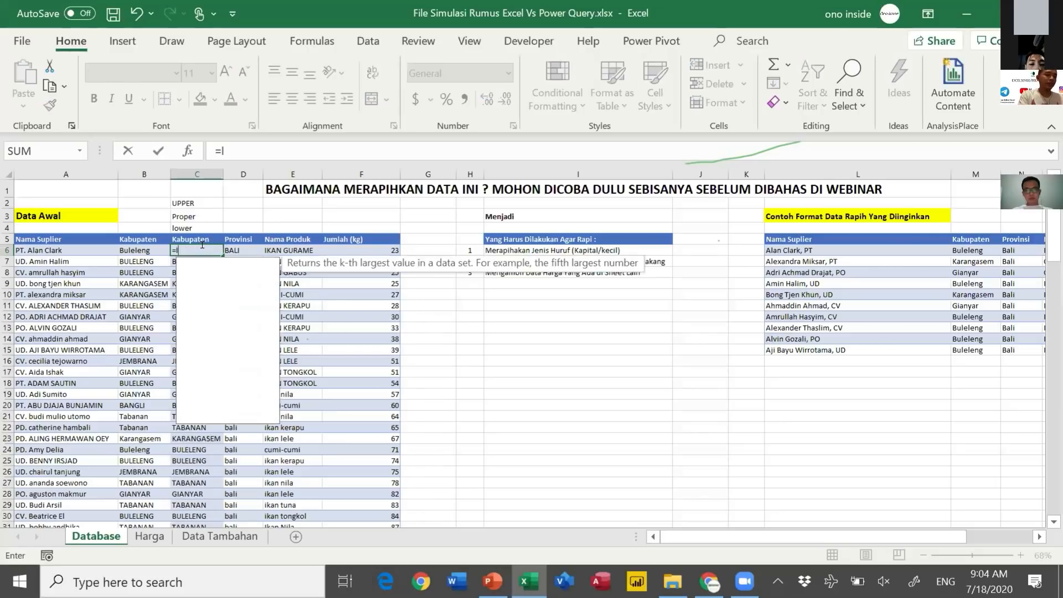
key(Tab)
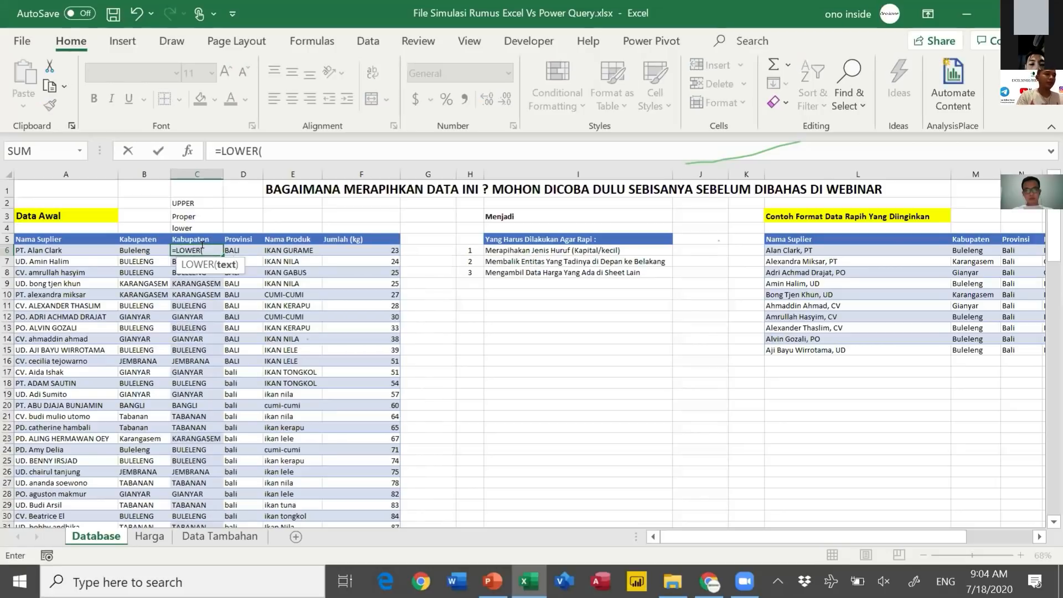
click(135, 249)
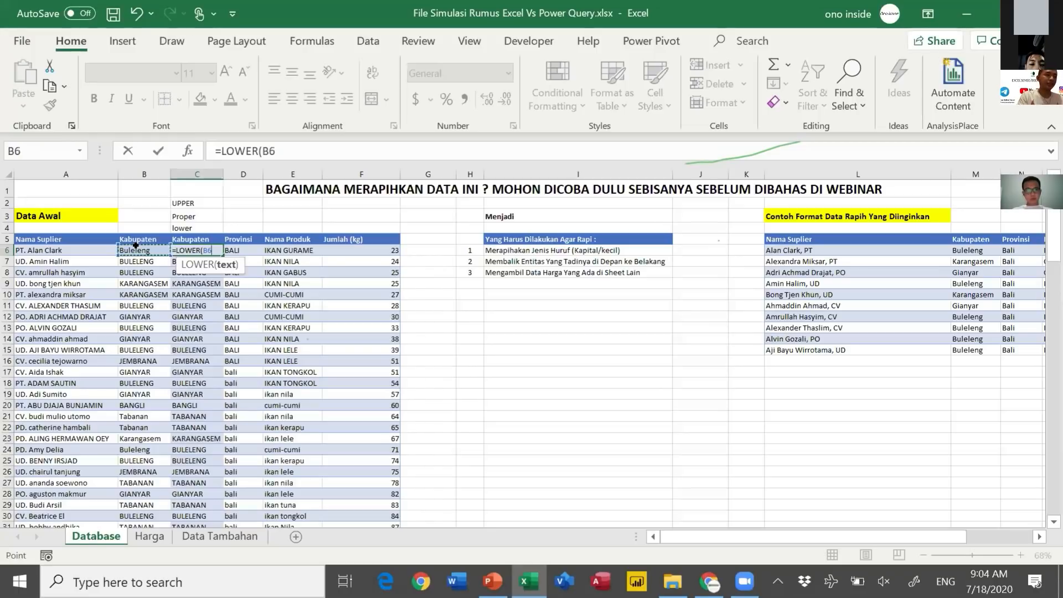
key(Return)
click(182, 246)
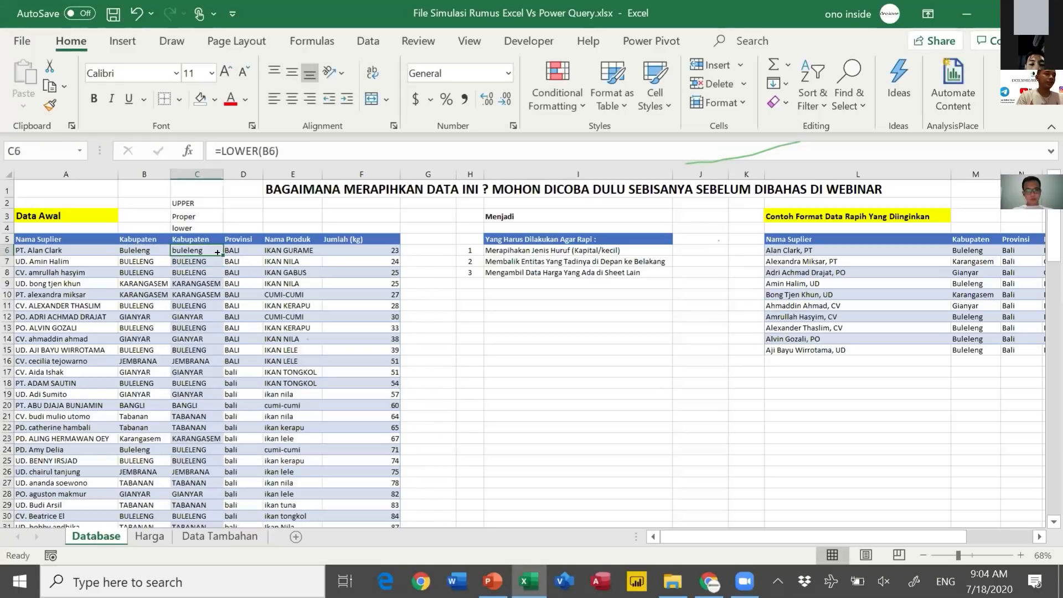
double_click(217, 253)
click(206, 294)
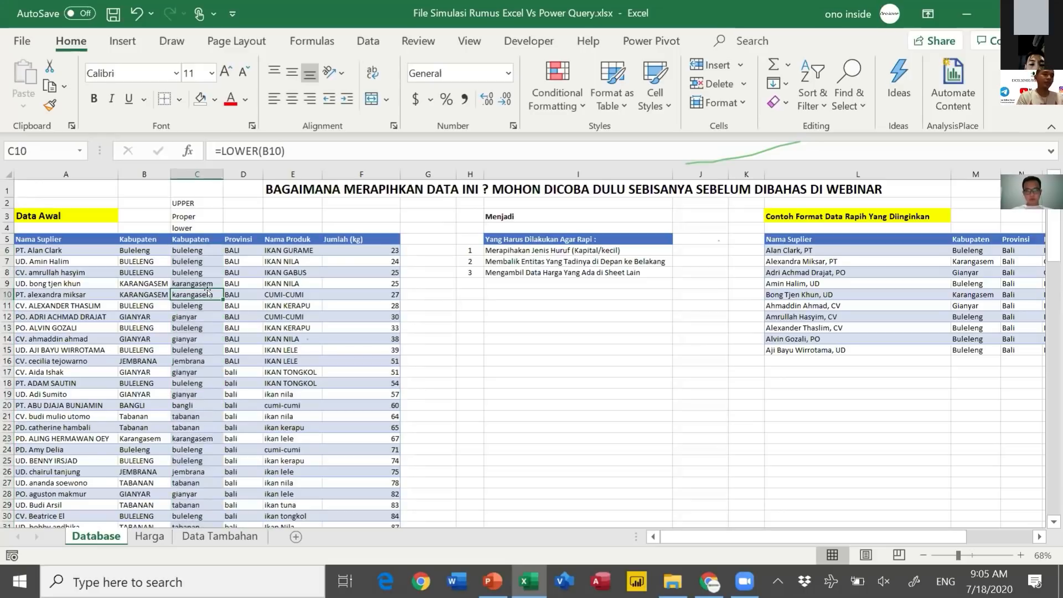
Replace the formula in C6 with =PROPER(B6) and fill it down the new Kabupaten column.
click(199, 247)
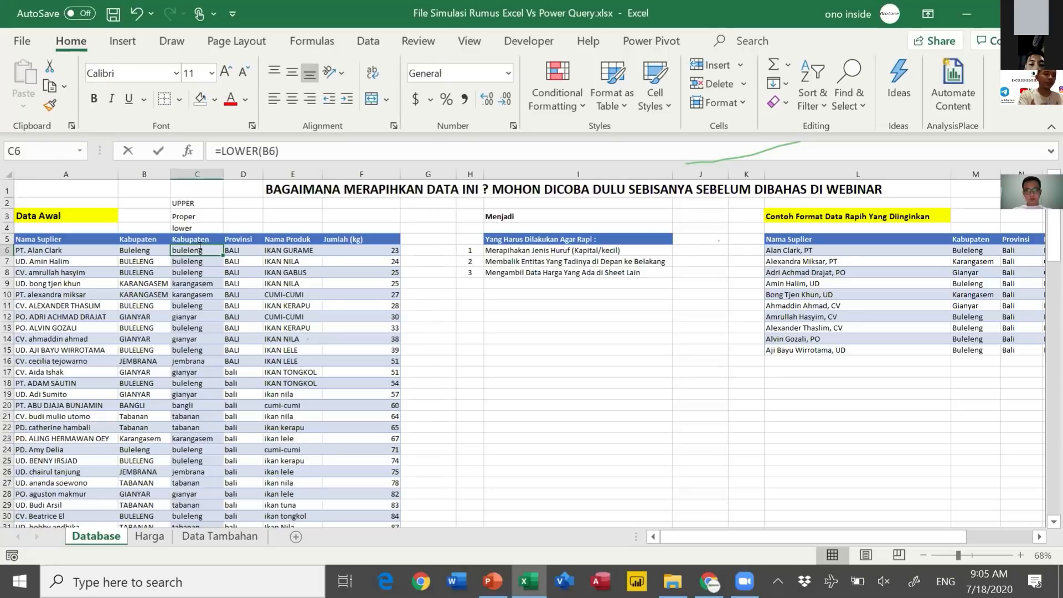
text(=pro)
key(Tab)
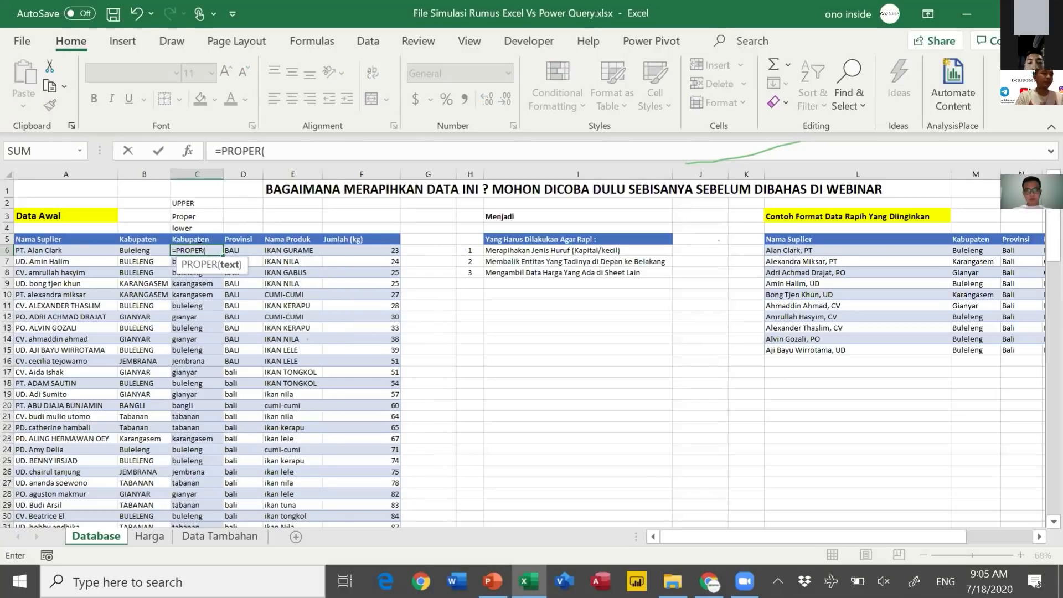
click(146, 245)
key(Return)
click(206, 252)
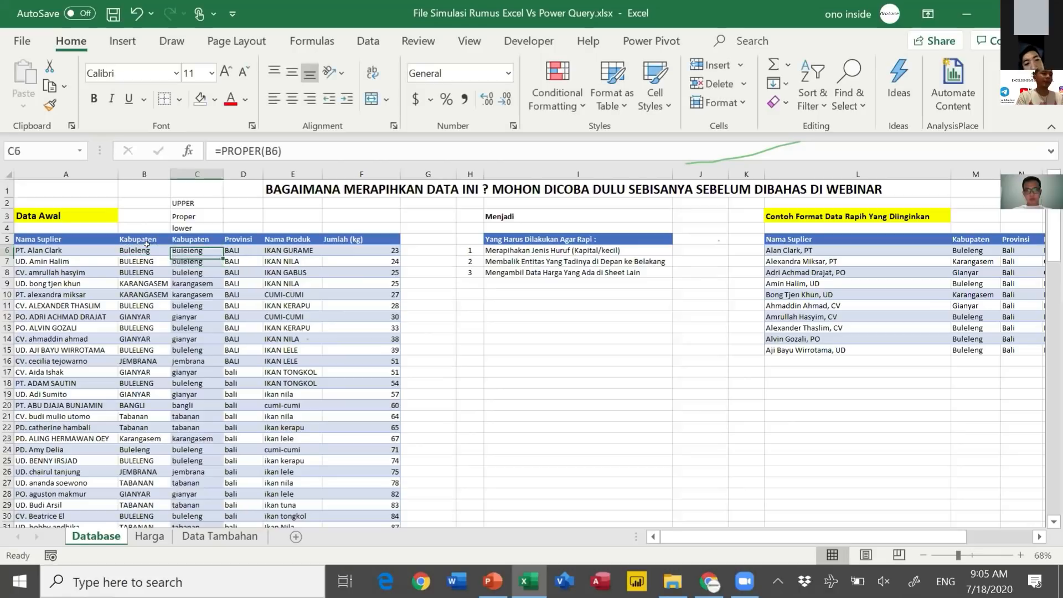
double_click(220, 252)
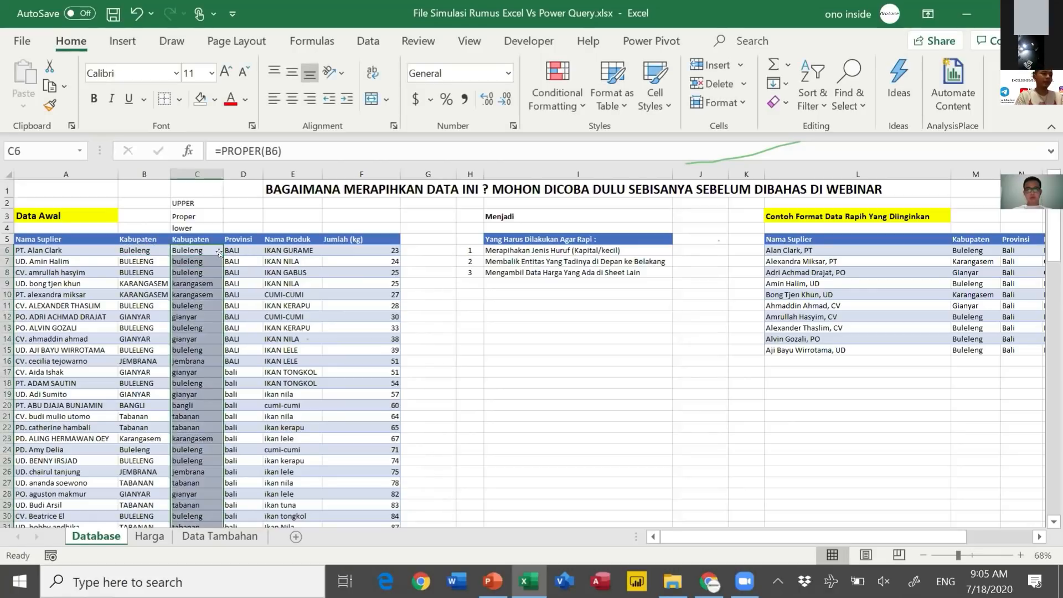
Check the PROPER results down to the last row of the new Kabupaten column and return to C6.
key(Down)
scroll(208, 273, down, 5)
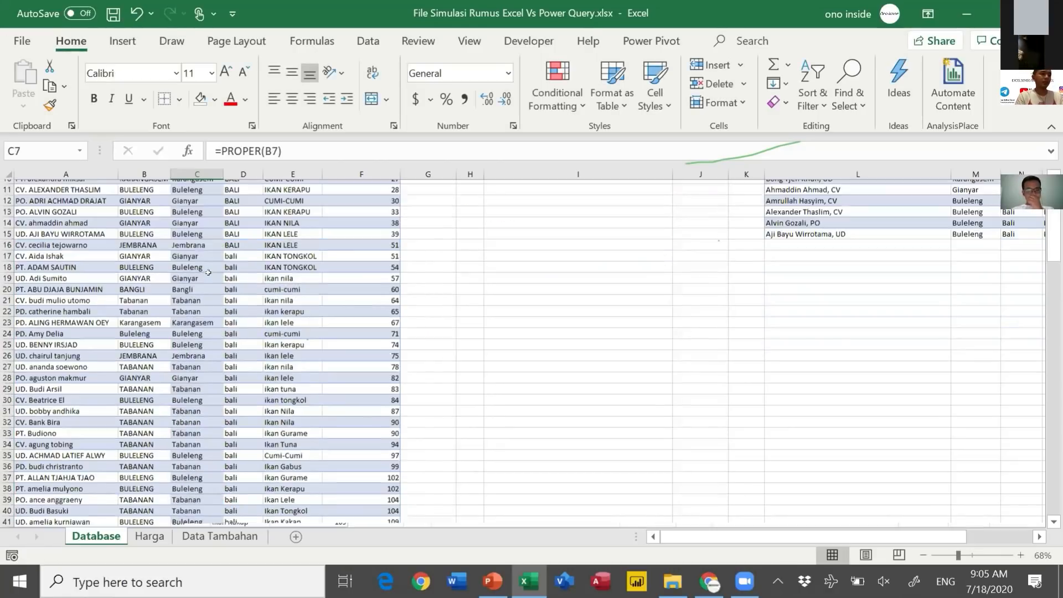
click(189, 293)
key(ctrl+Down)
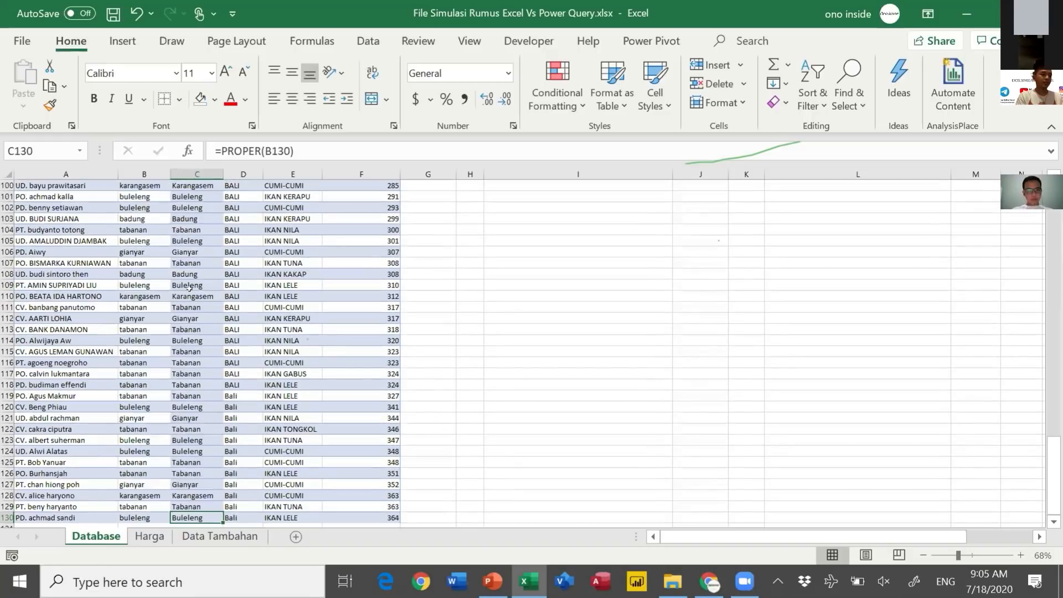
key(ctrl+Up)
key(Down)
key(Down)
key(Down)
key(Down)
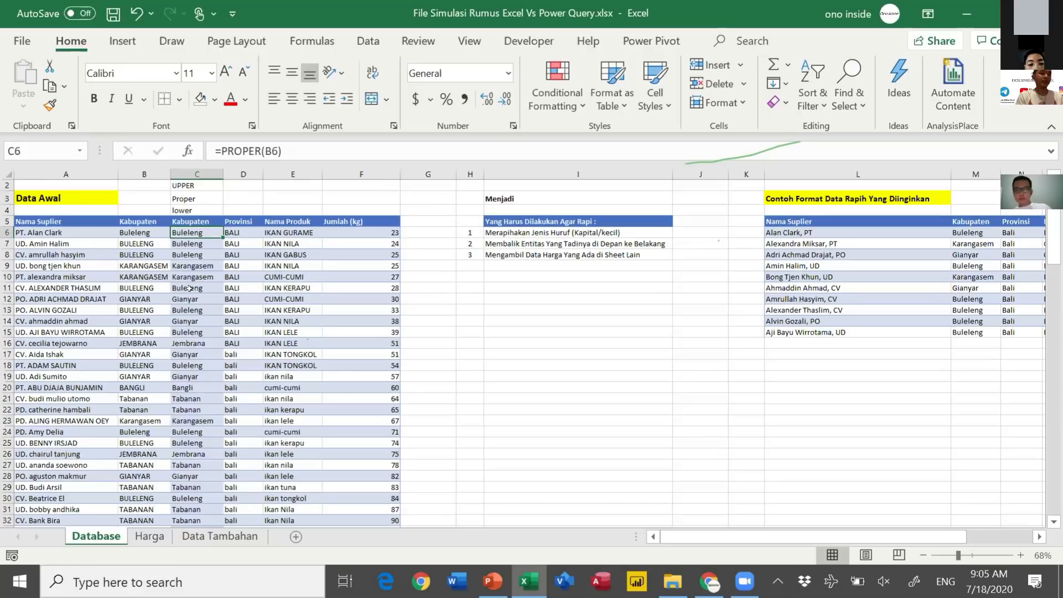
Duplicate the Database sheet directly after itself and return to the original Database sheet.
ctrl+drag(101, 535, 139, 523)
click(101, 532)
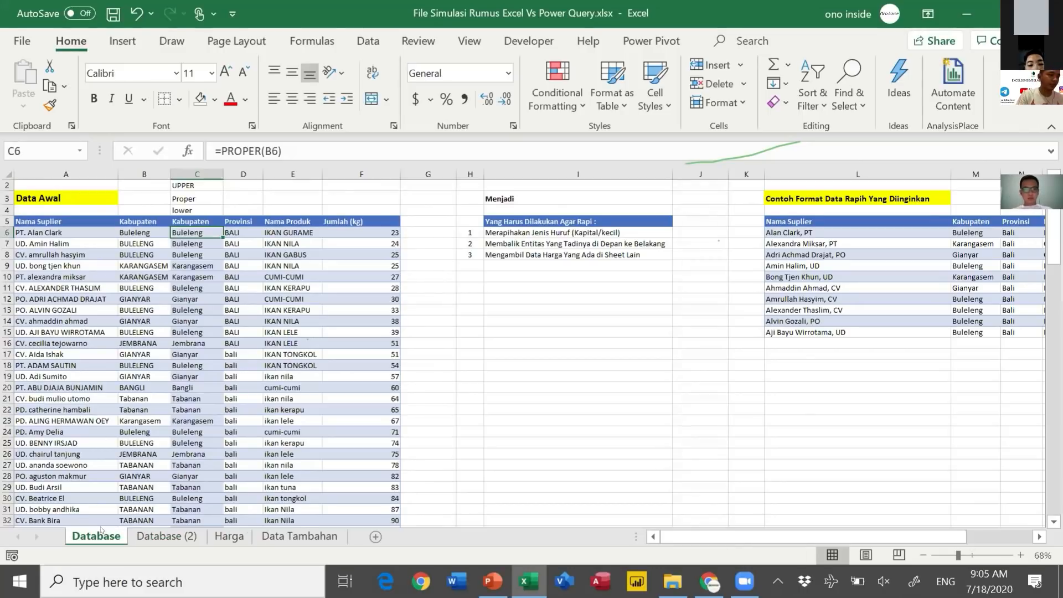
Insert an empty helper column between Provinsi and Nama Produk.
click(191, 246)
key(Up)
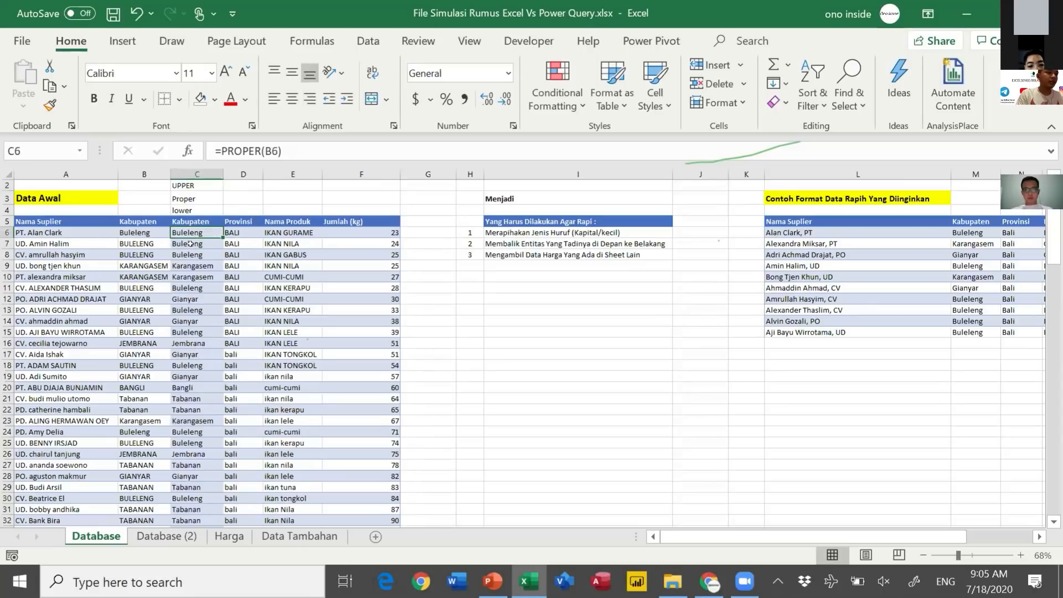
key(Right)
key(Right)
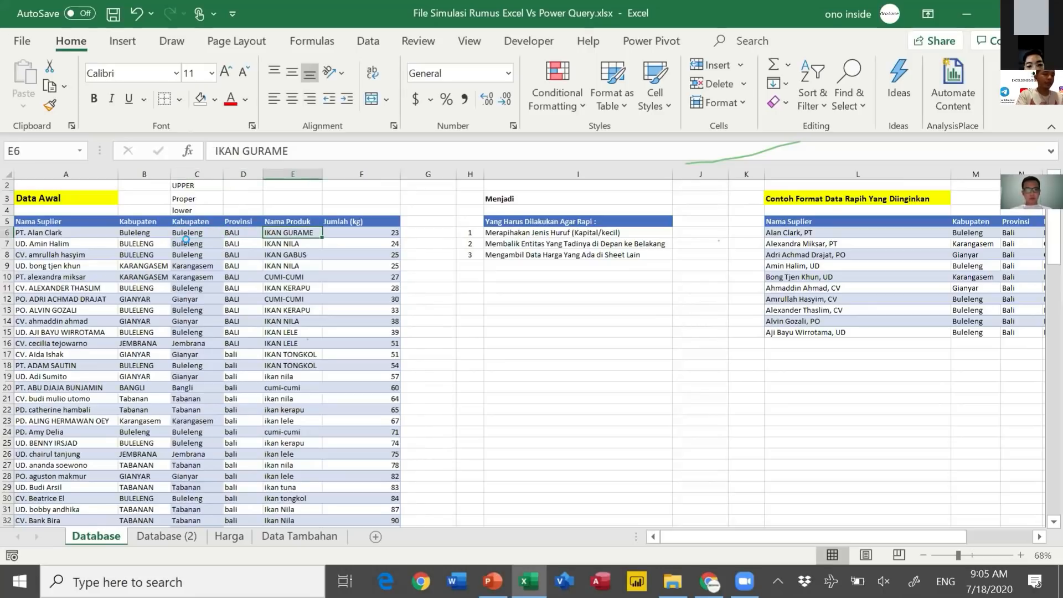
key(ctrl+space)
key(ctrl+shift+plus)
key(Up)
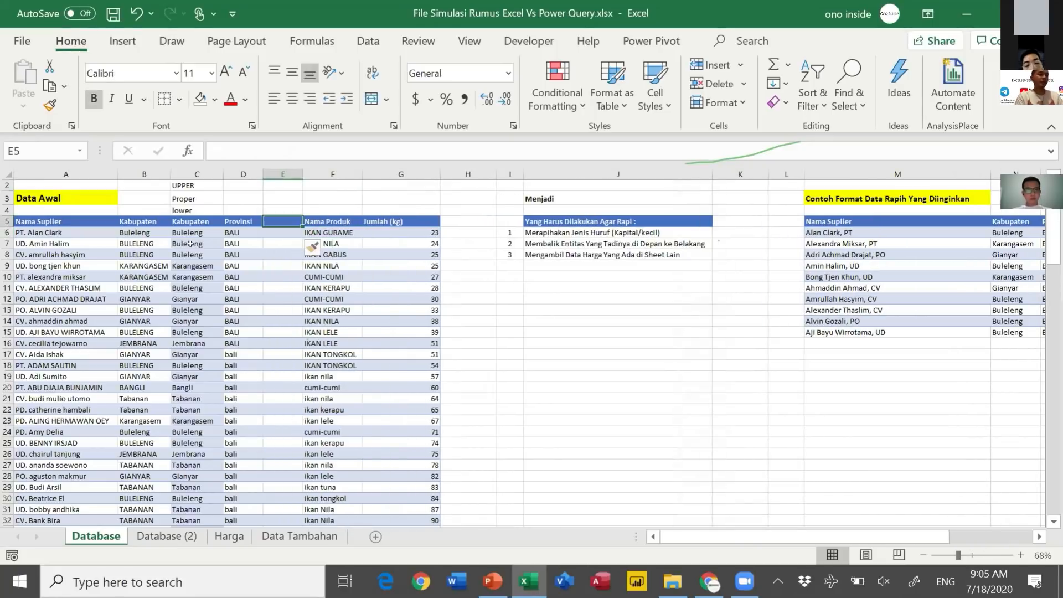
key(Down)
Enter =PROPER(D6) in E6 and fill it down to convert all Provinsi values.
text(=prop)
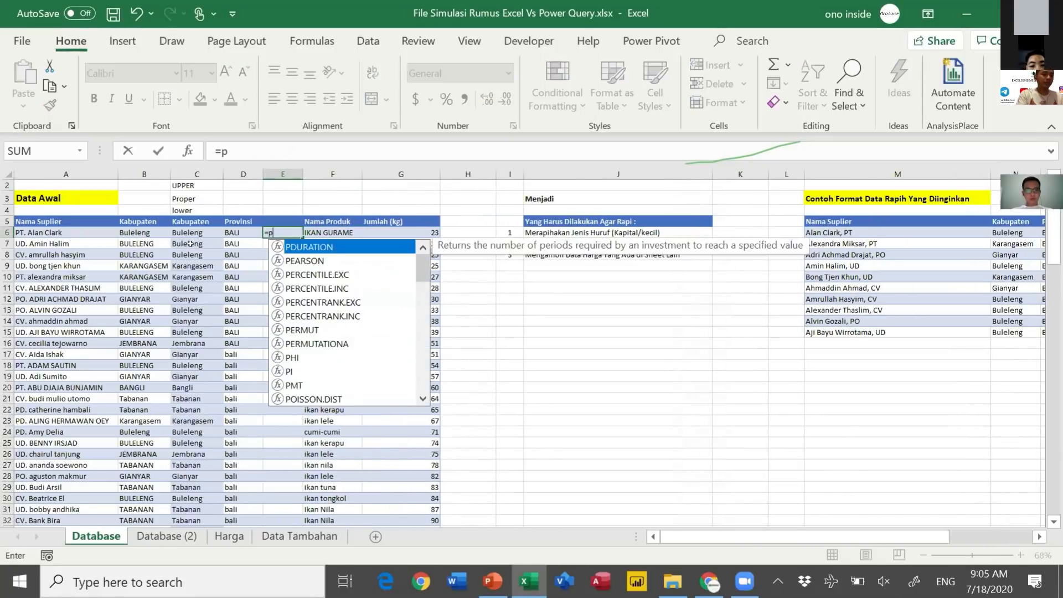
key(Tab)
key(Left)
key(Return)
key(Up)
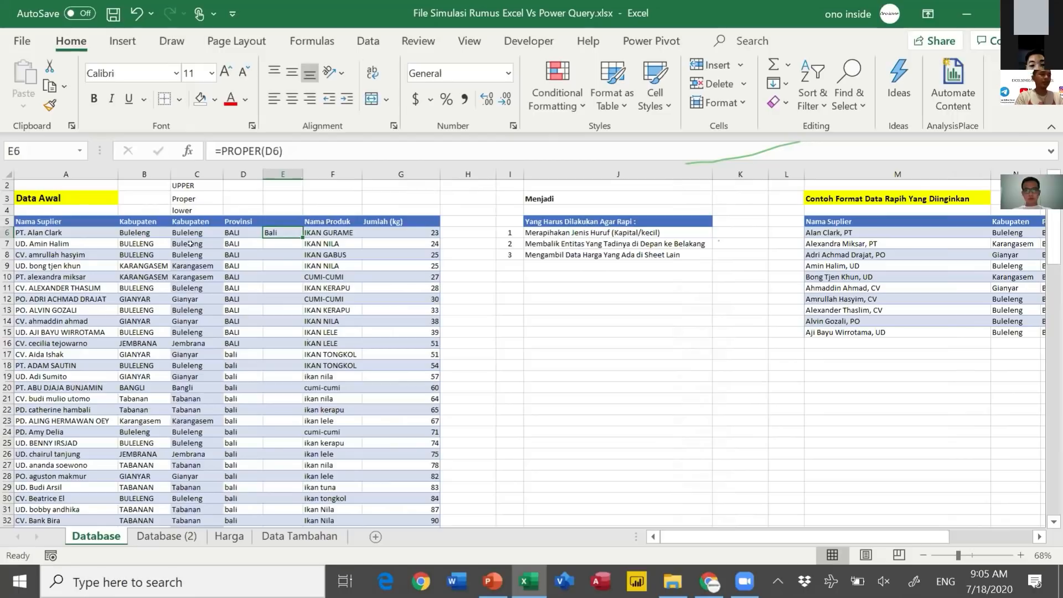
double_click(297, 235)
Insert a helper column before Jumlah (kg), enter =PROPER(F6) in G6 and fill it down the rows.
click(375, 228)
key(alt+i)
key(c)
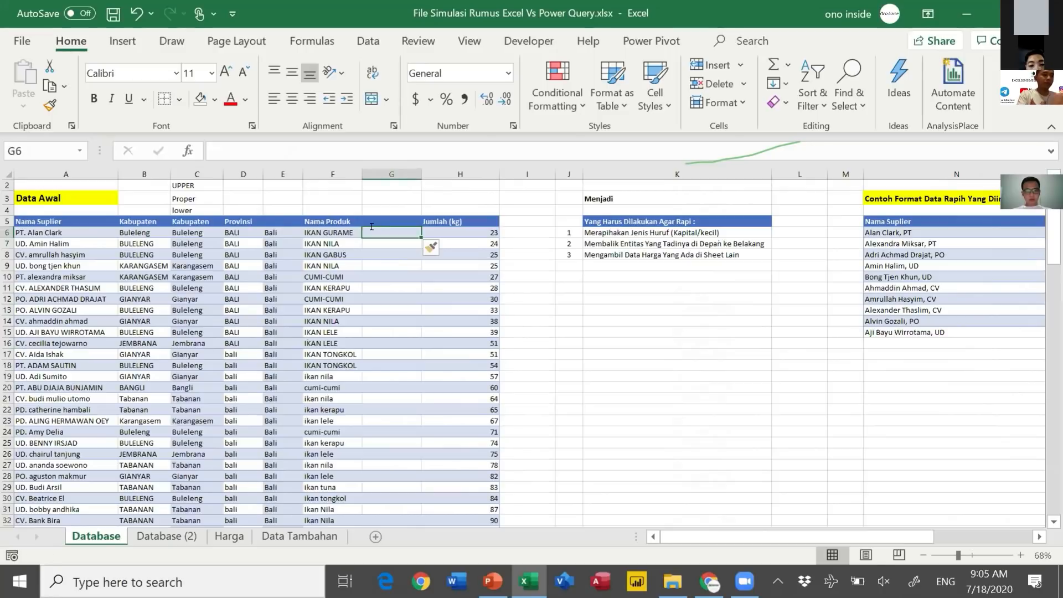
text(=prop)
key(Tab)
click(329, 232)
key(ctrl+Return)
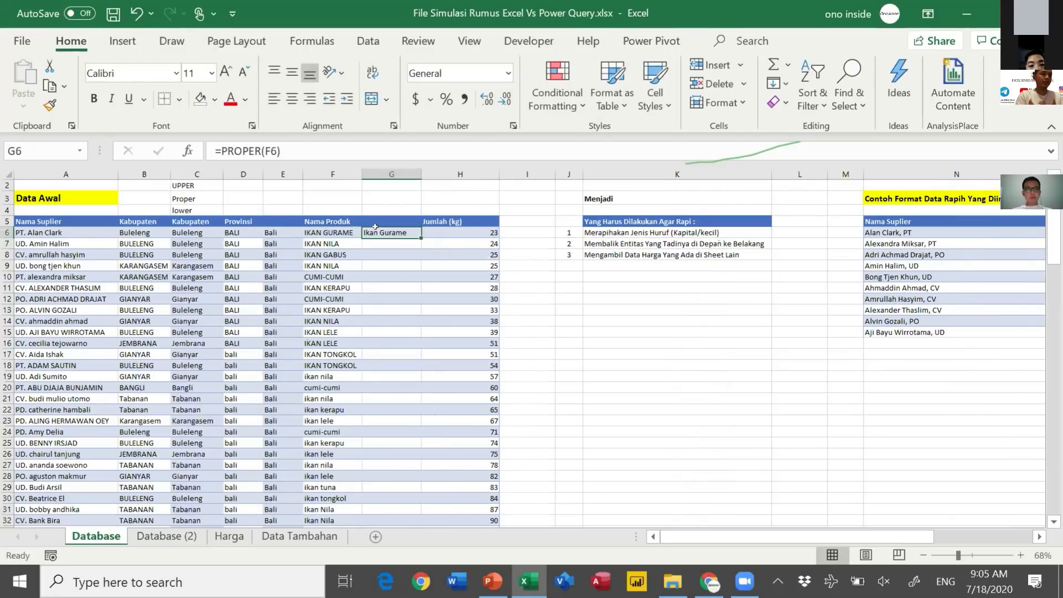
double_click(419, 234)
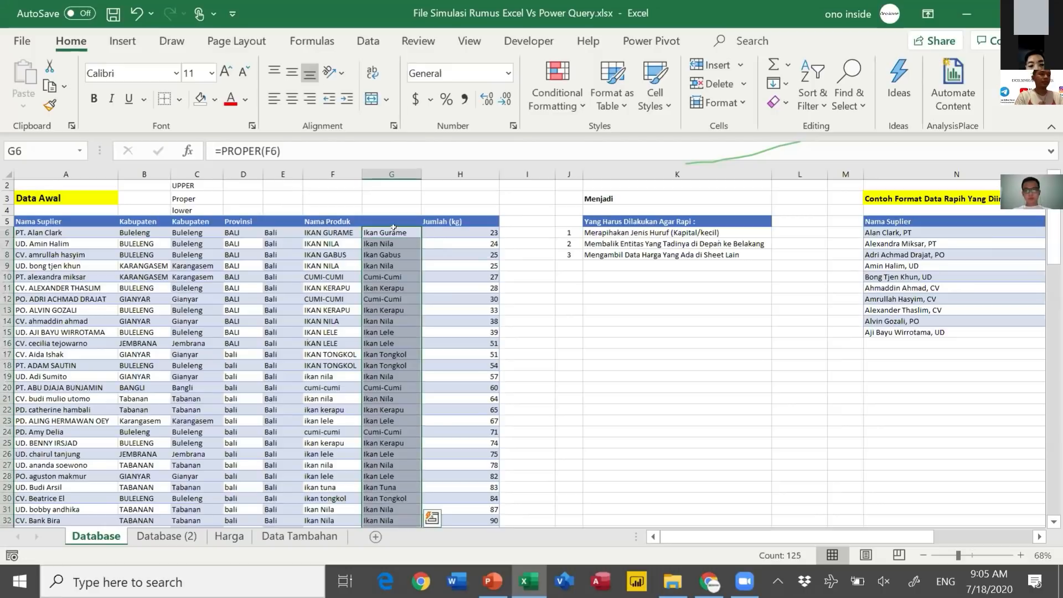
Copy the converted product names from column G and paste them as values over Nama Produk, starting at F6.
click(393, 229)
key(ctrl+shift+Down)
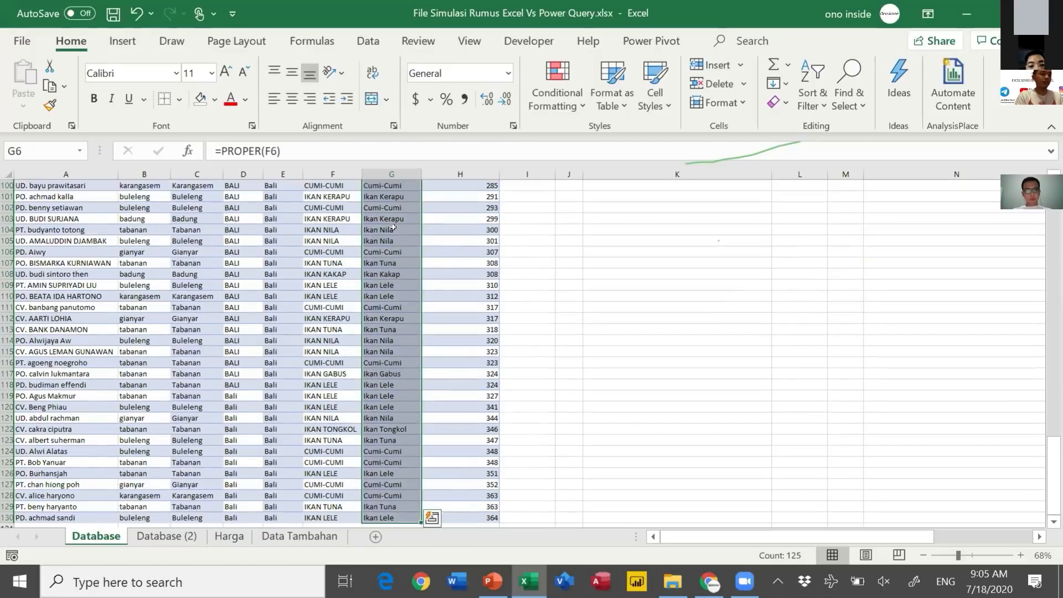
key(ctrl+c)
key(ctrl+Up)
key(Down)
key(Down)
key(Down)
key(Down)
key(Left)
key(Down)
key(s)
key(v)
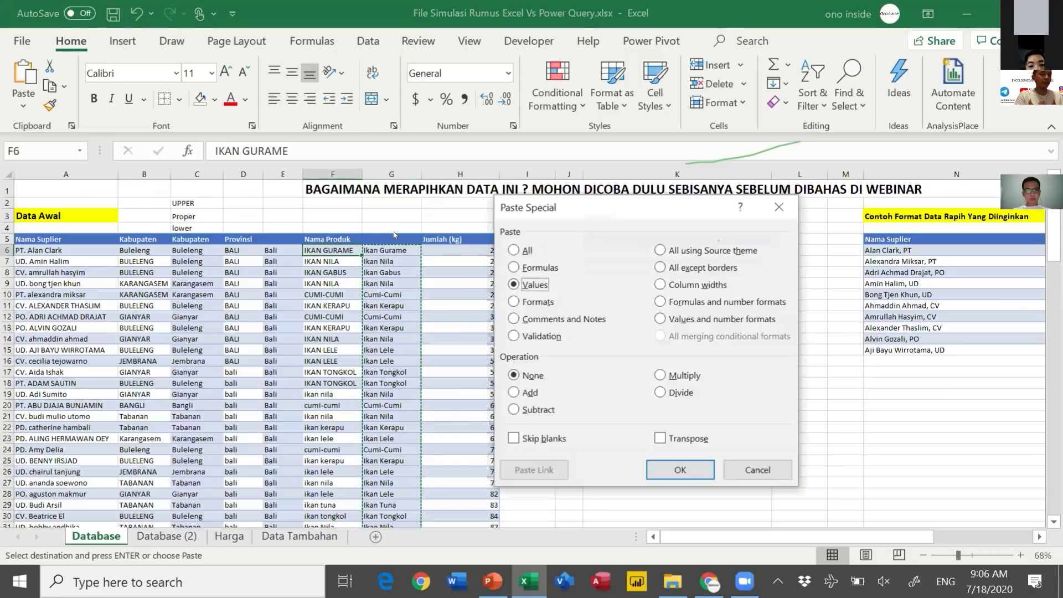
key(Return)
Copy the converted provinces from column E and paste them as values over Provinsi, starting at D6.
key(Left)
key(Left)
key(Right)
key(ctrl+shift+Down)
key(ctrl+c)
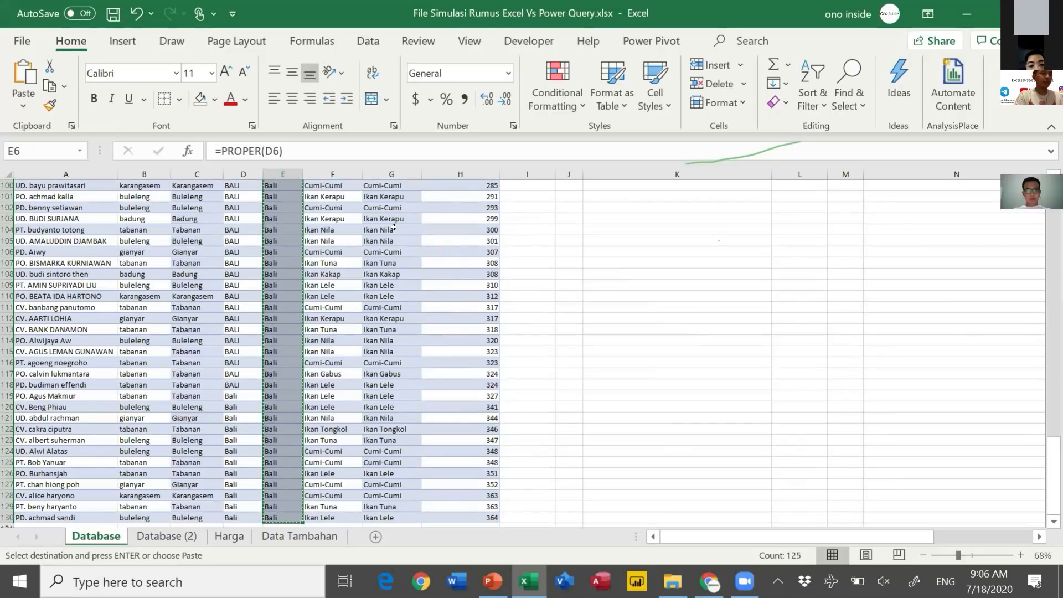
key(ctrl+Up)
key(Left)
key(ctrl+alt+v)
key(Return)
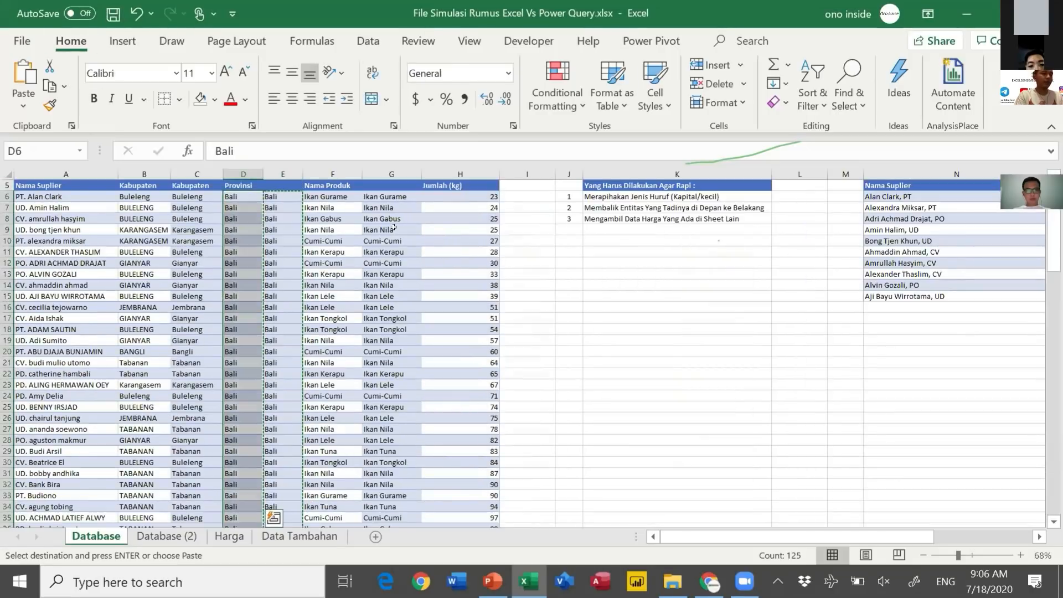
Copy the converted Kabupaten names from column C and paste them as values over the original Kabupaten column, starting at B6.
key(Left)
key(ctrl+shift+Down)
key(ctrl+c)
key(ctrl+Up)
key(Left)
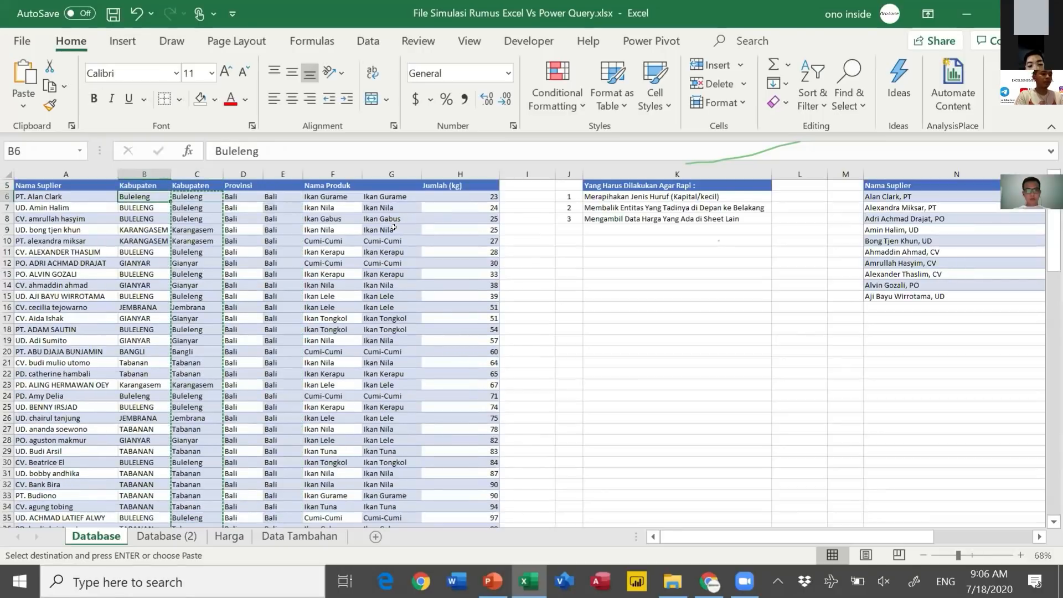
key(ctrl+alt+v)
key(Return)
Delete the helper Kabupaten column C, including the case function names above it.
key(Up)
key(Up)
key(Up)
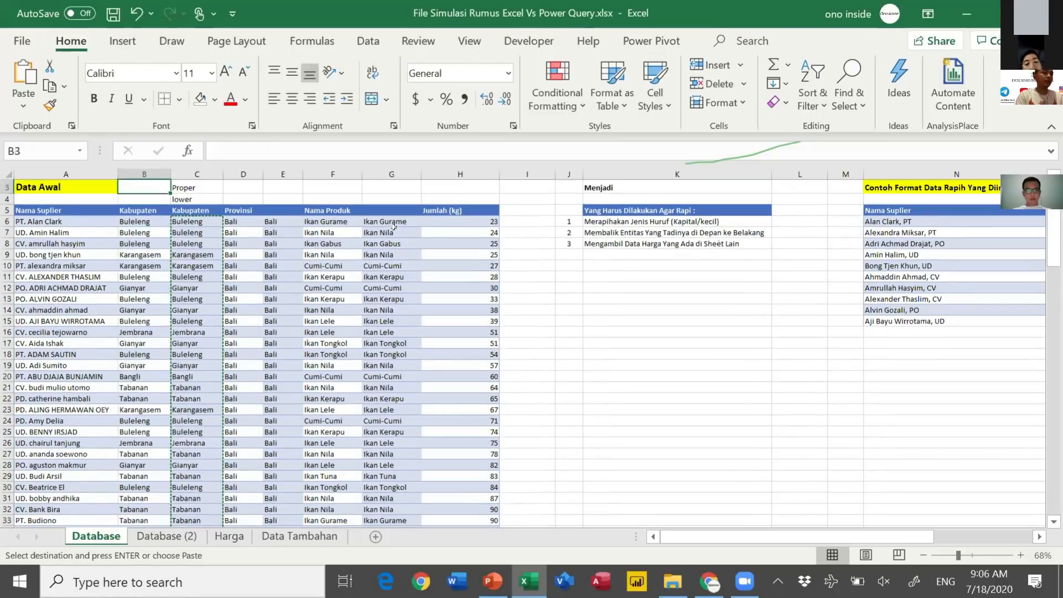
key(Right)
key(ctrl+shift+Down)
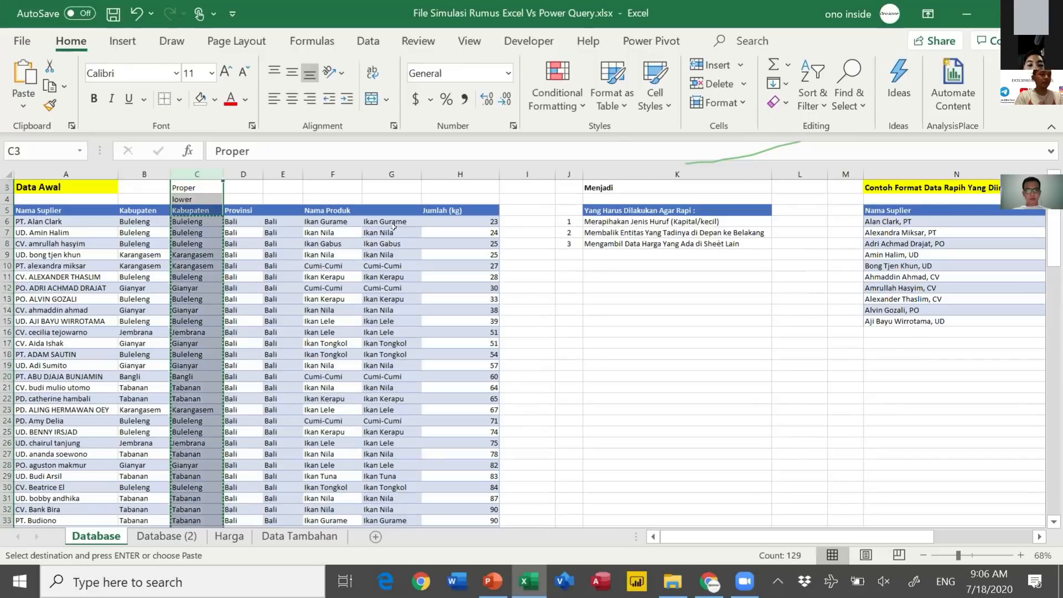
key(ctrl+minus)
Delete the two remaining helper columns beside Provinsi and Nama Produk.
key(Right)
key(Down)
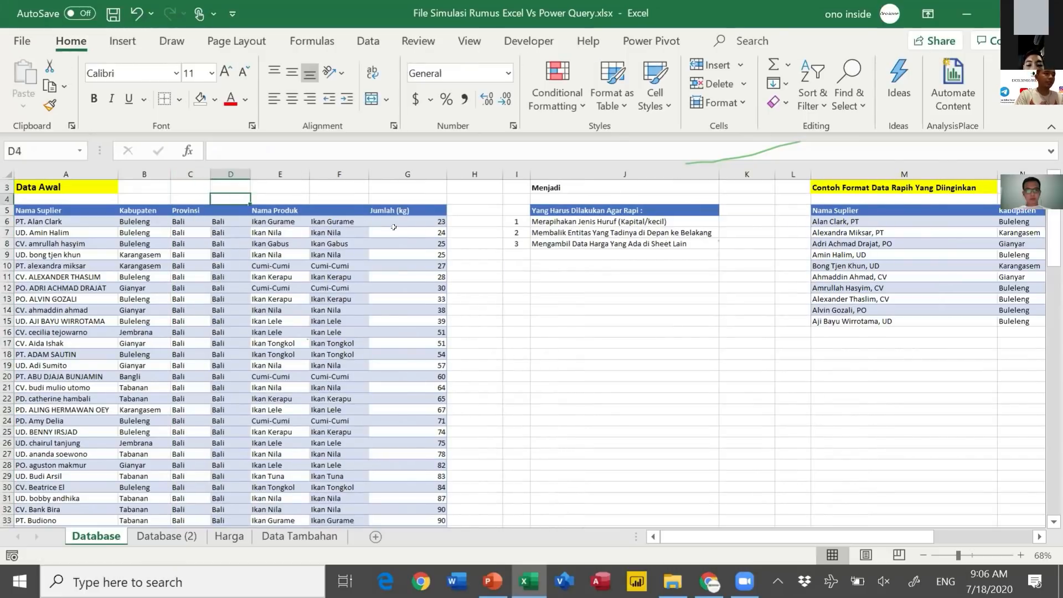
key(ctrl+space)
key(alt+e)
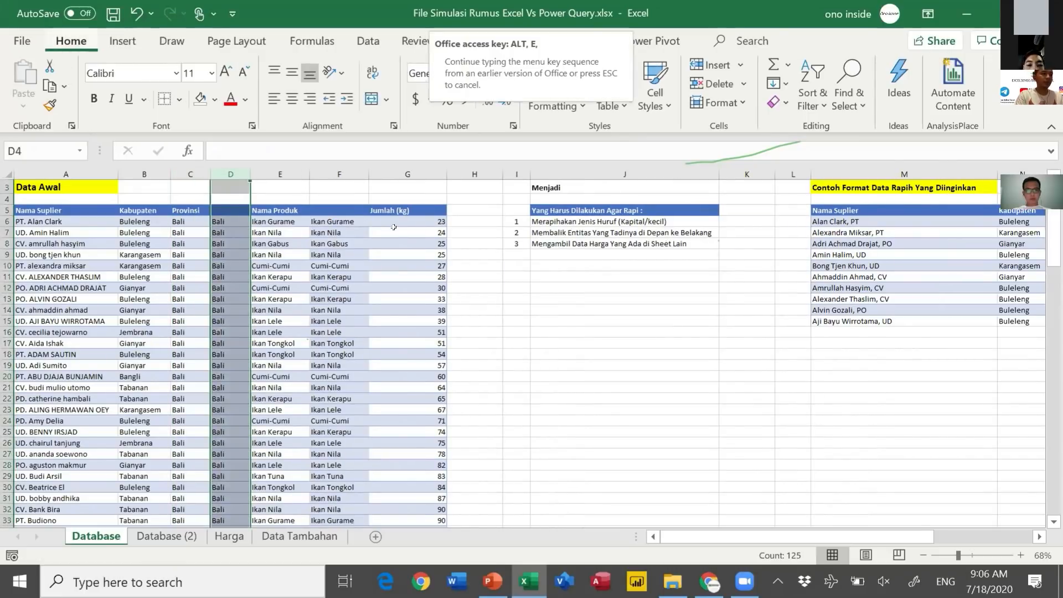
key(d)
key(Right)
key(ctrl+space)
key(alt+e)
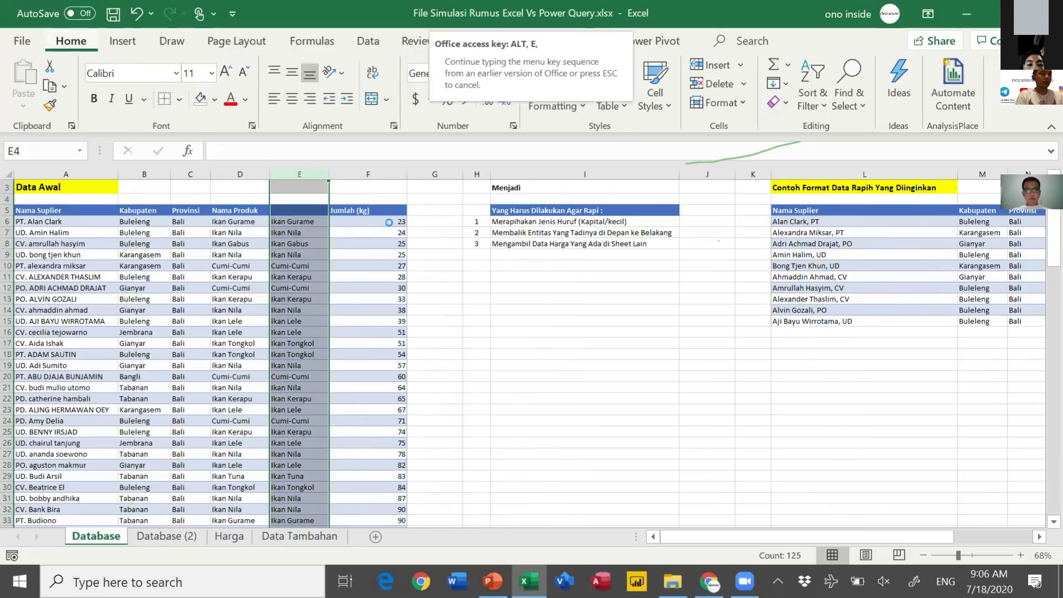
key(d)
Select the Kabupaten, Provinsi and Nama Produk cells B7:D7 to review the standardised values.
key(Left)
key(Down)
key(Down)
key(Down)
key(Left)
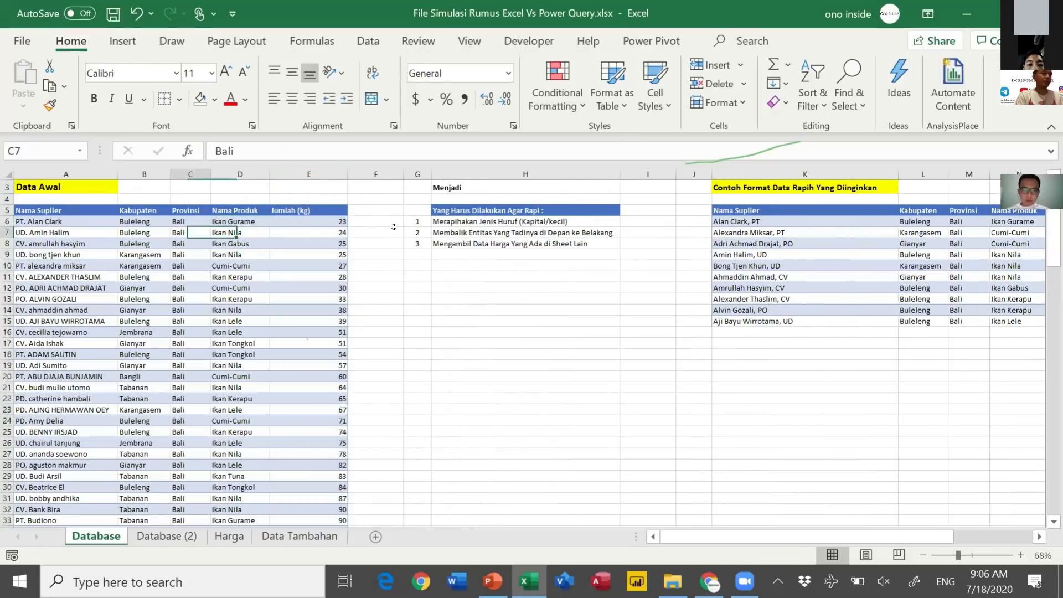
key(Left)
key(shift+Right)
key(shift+Right)
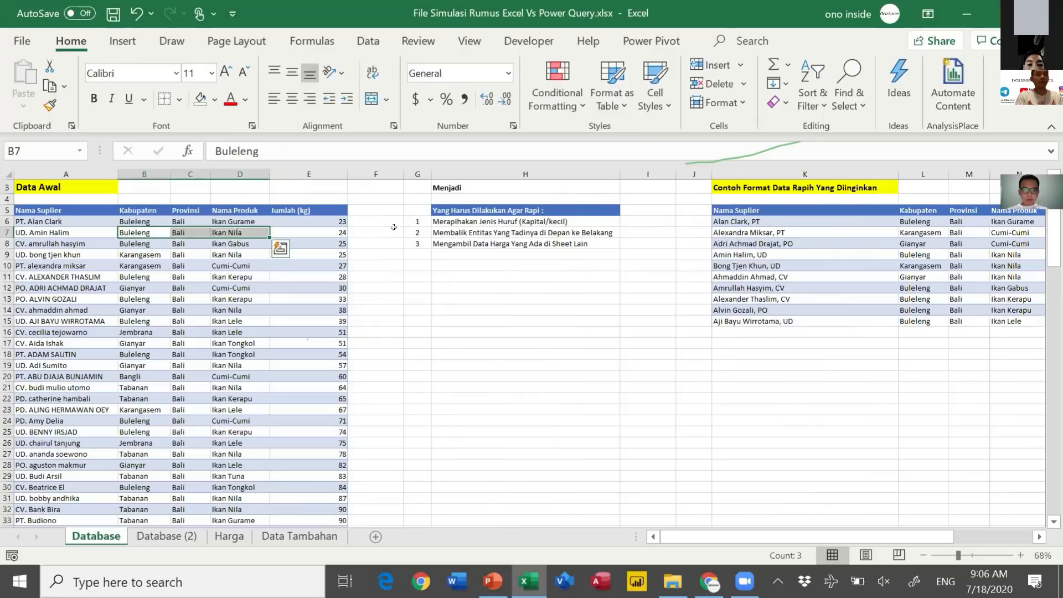
Insert an empty column between Nama Suplier and Kabupaten.
key(Left)
key(Right)
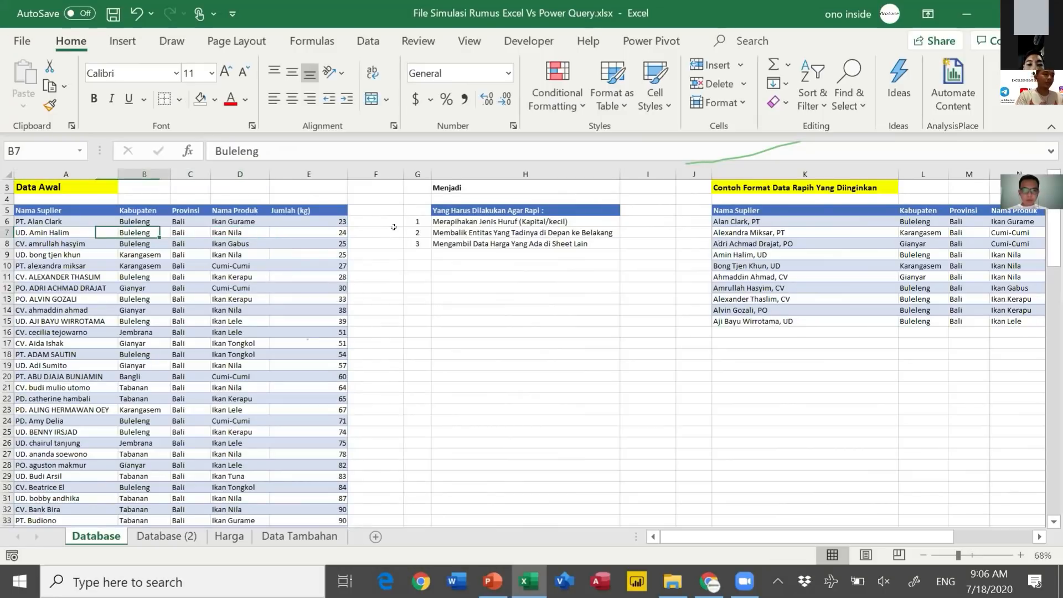
key(Left)
key(Up)
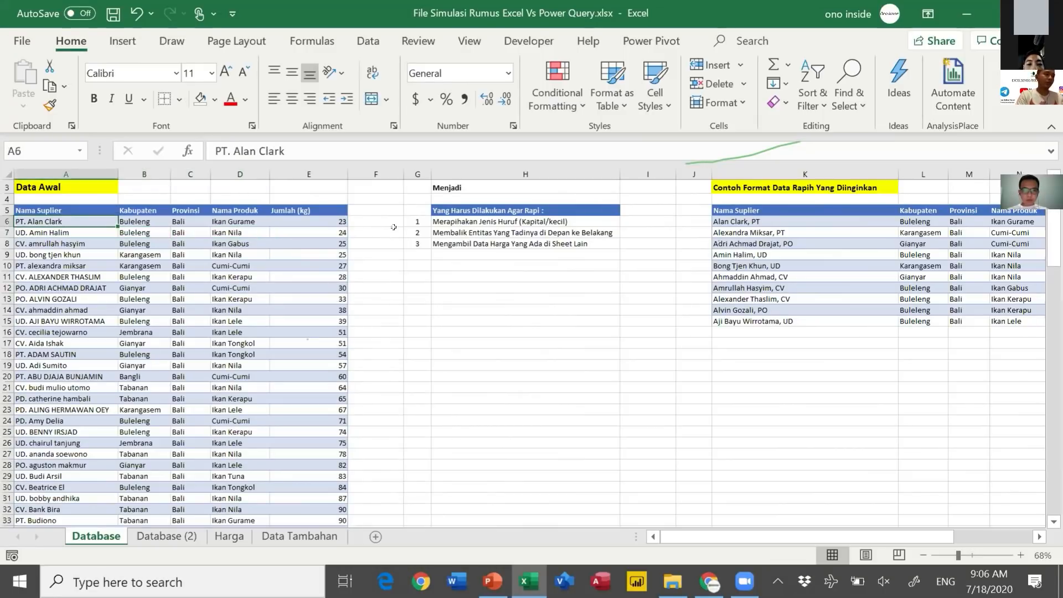
key(Right)
key(alt+i)
key(c)
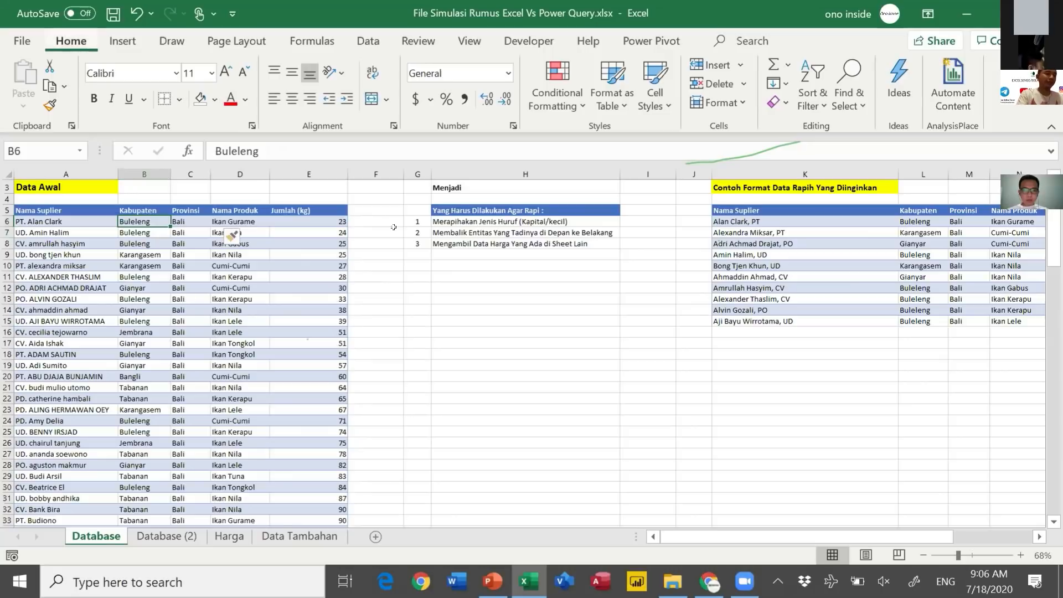
key(Up)
key(Up)
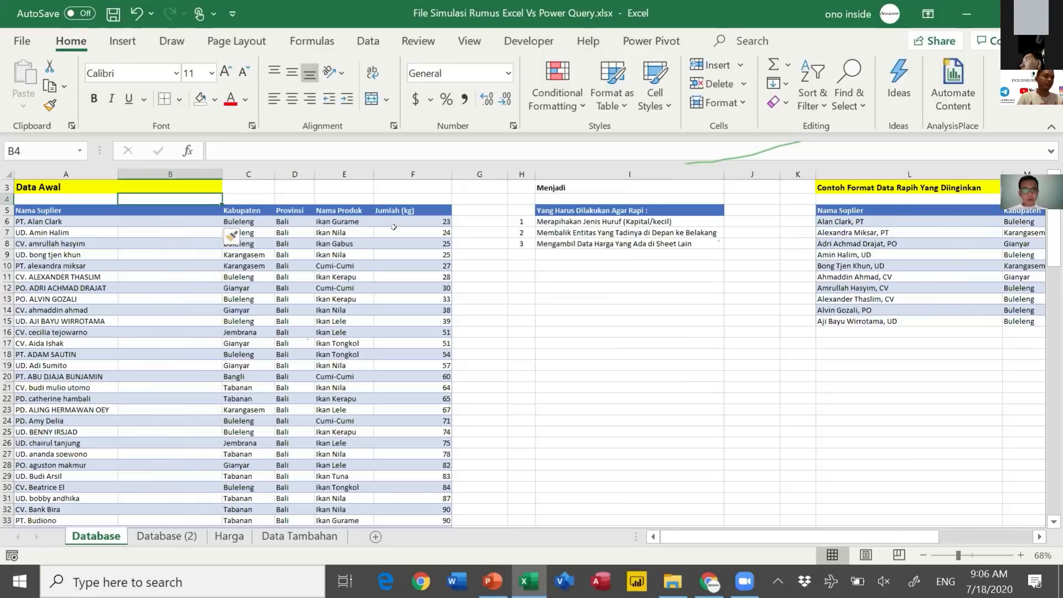
key(Down)
key(Down)
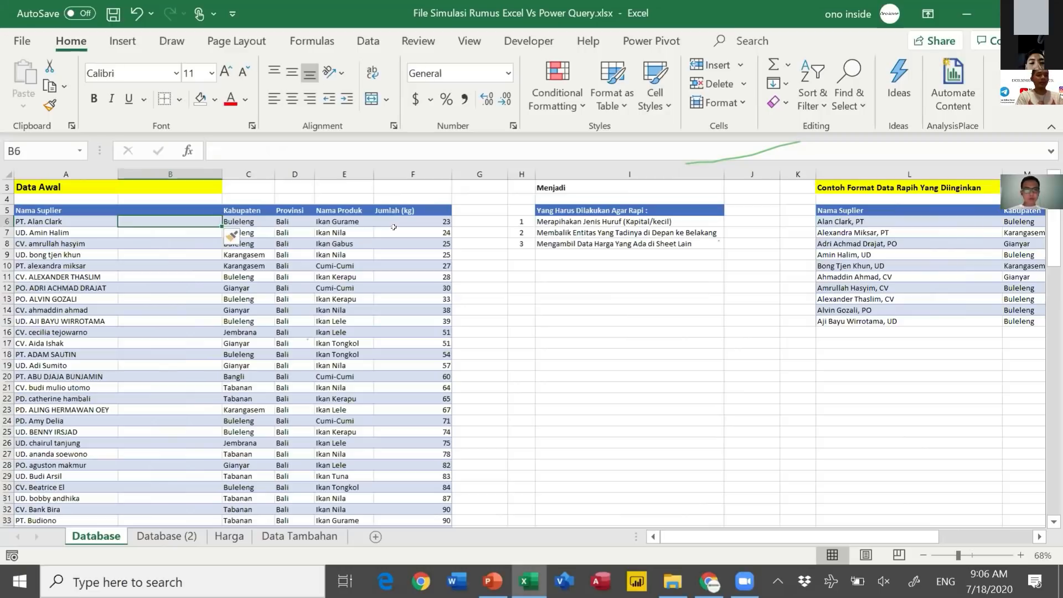
List the function names Left, Mid and Right in cells B1 to B3 above the new column.
key(Up)
key(Up)
key(Up)
key(Up)
key(Up)
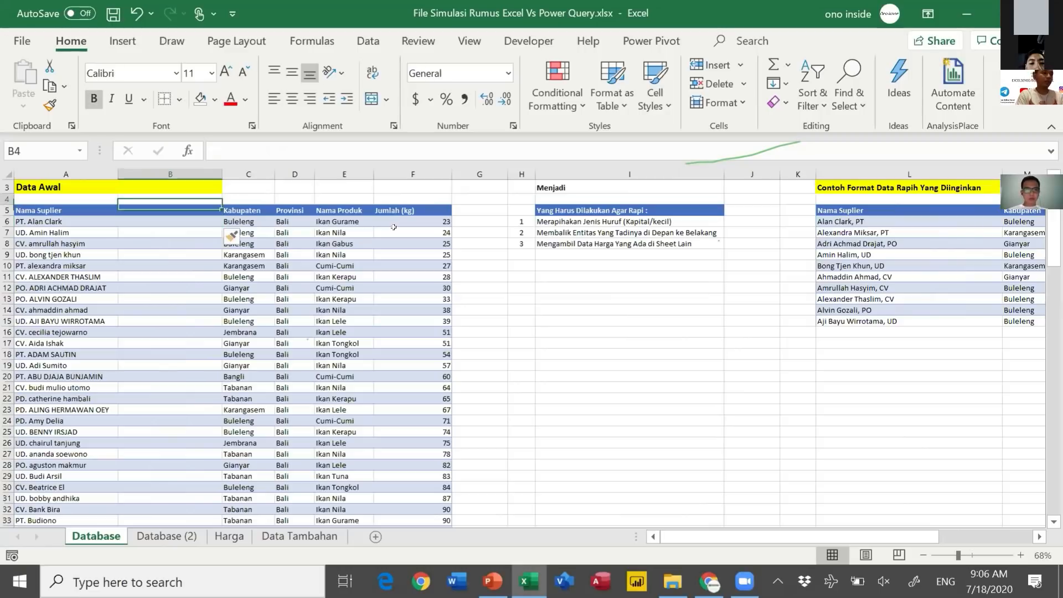
text(Left)
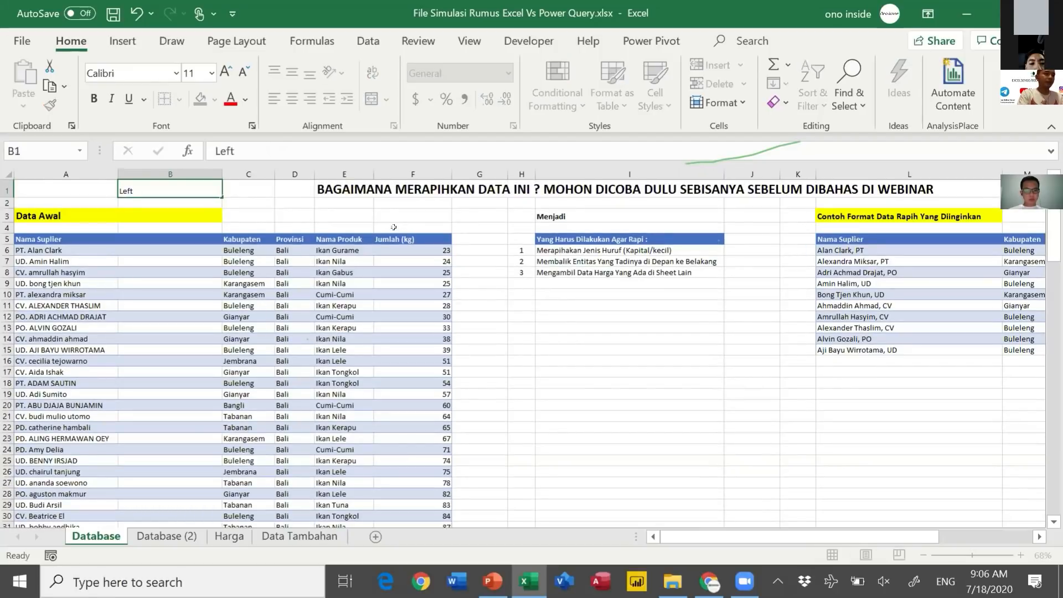
key(Return)
text(Mid)
key(Return)
text(Right)
key(Return)
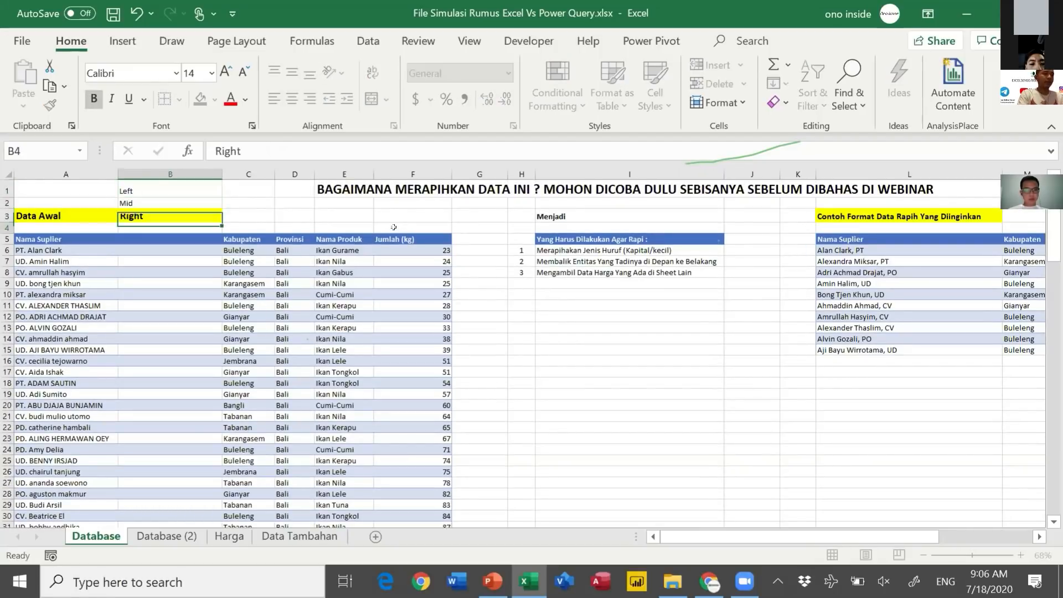
Extract the two-letter entity prefix in B6 with =LEFT(A6,2) and fill the formula down column B for all suppliers.
key(Return)
key(Return)
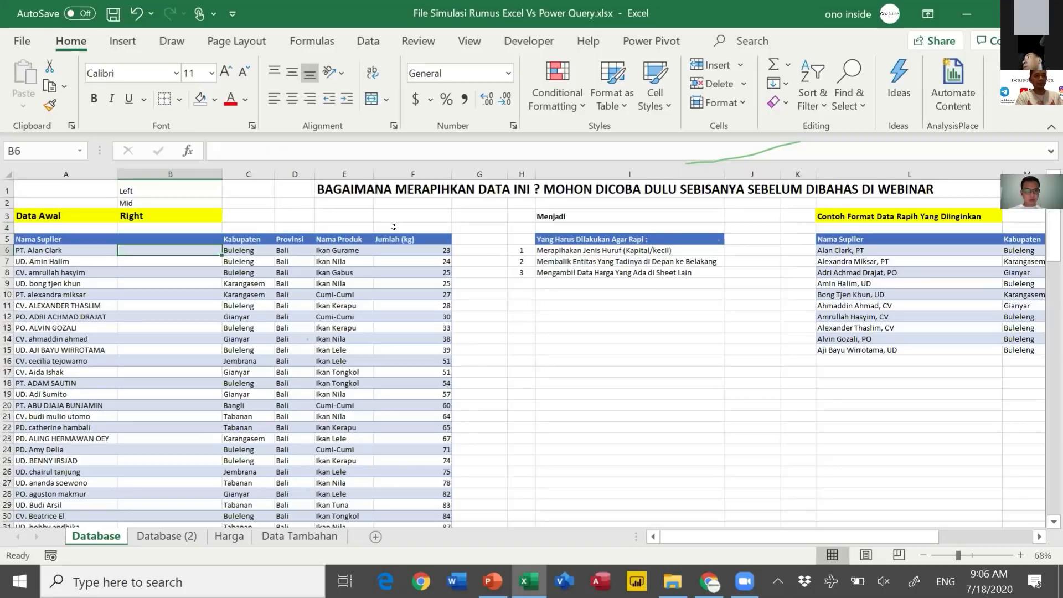
text(=)
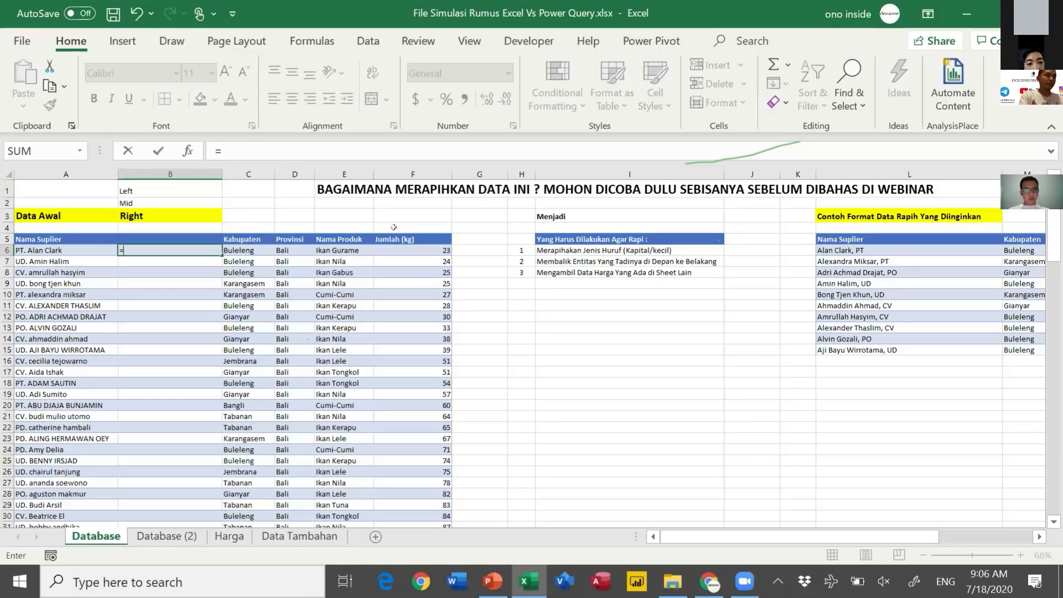
text(left)
key(Tab)
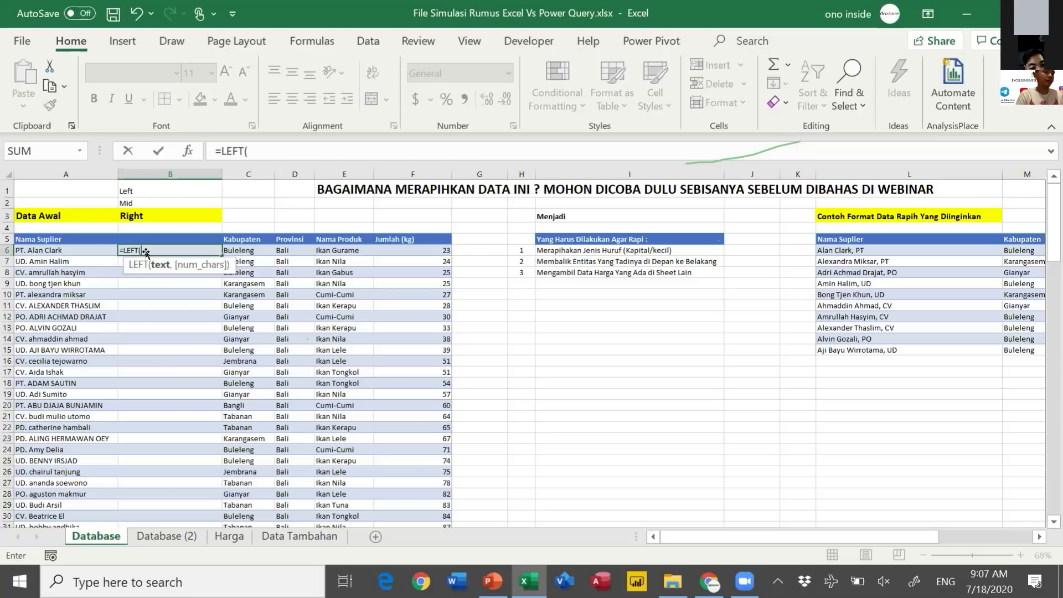
click(87, 246)
text(,)
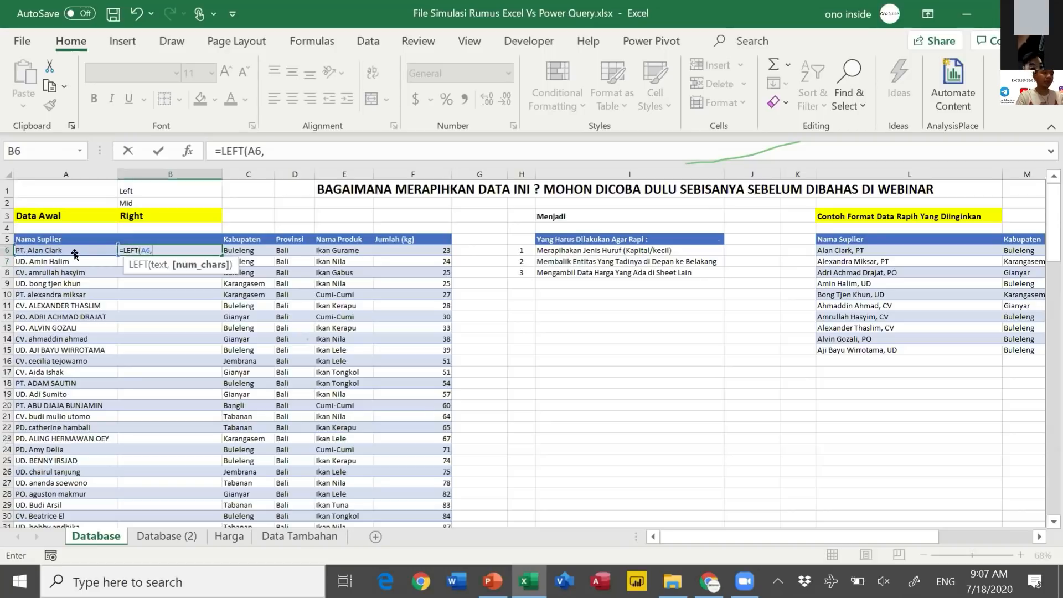
text(2))
key(Return)
key(Up)
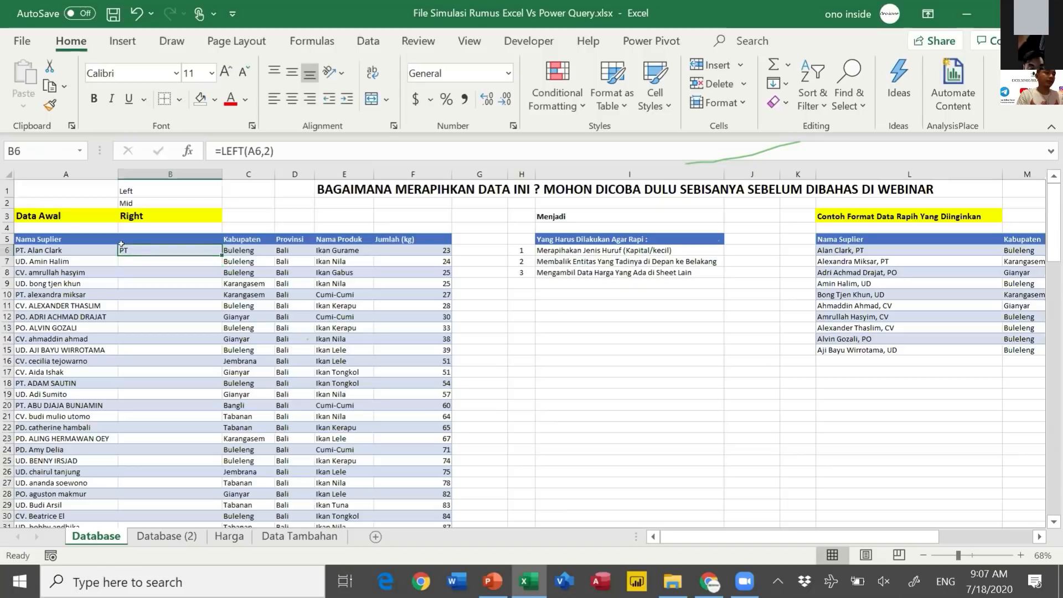
double_click(219, 252)
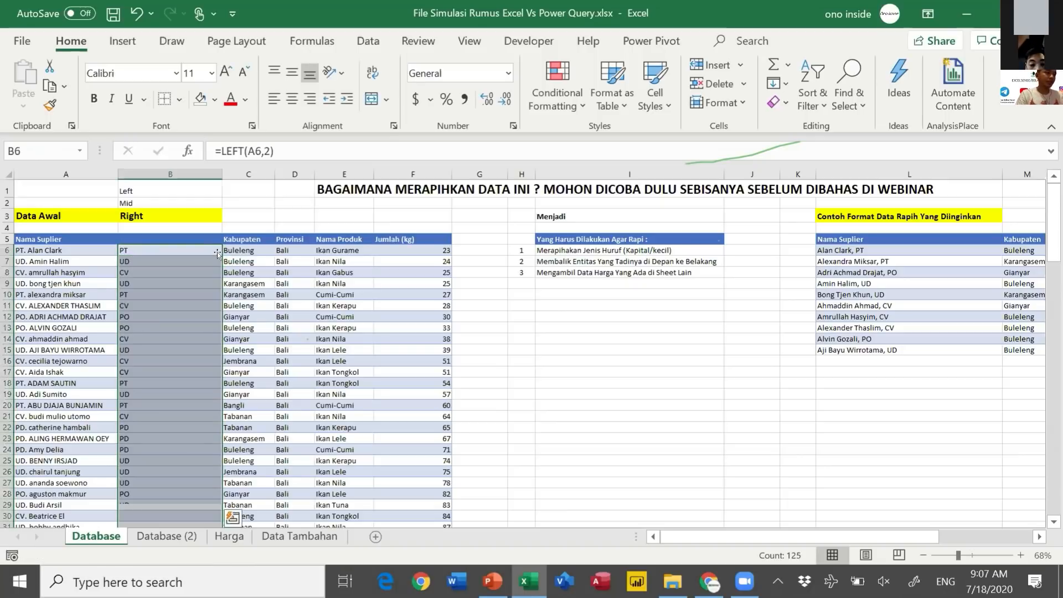
key(shift+BackSpace)
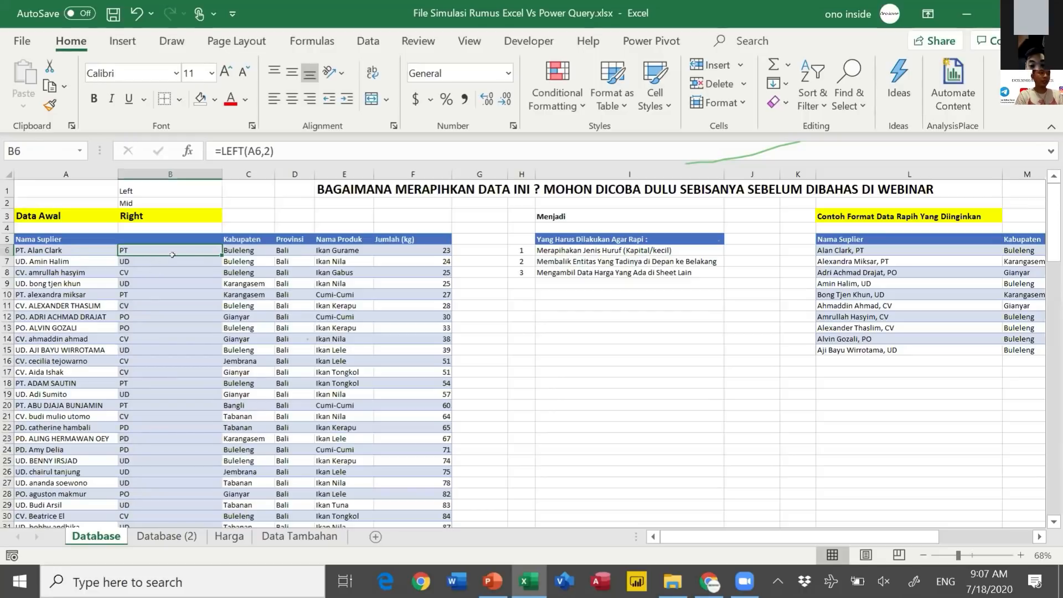
Insert another empty column between the extracted prefixes and Kabupaten.
click(148, 234)
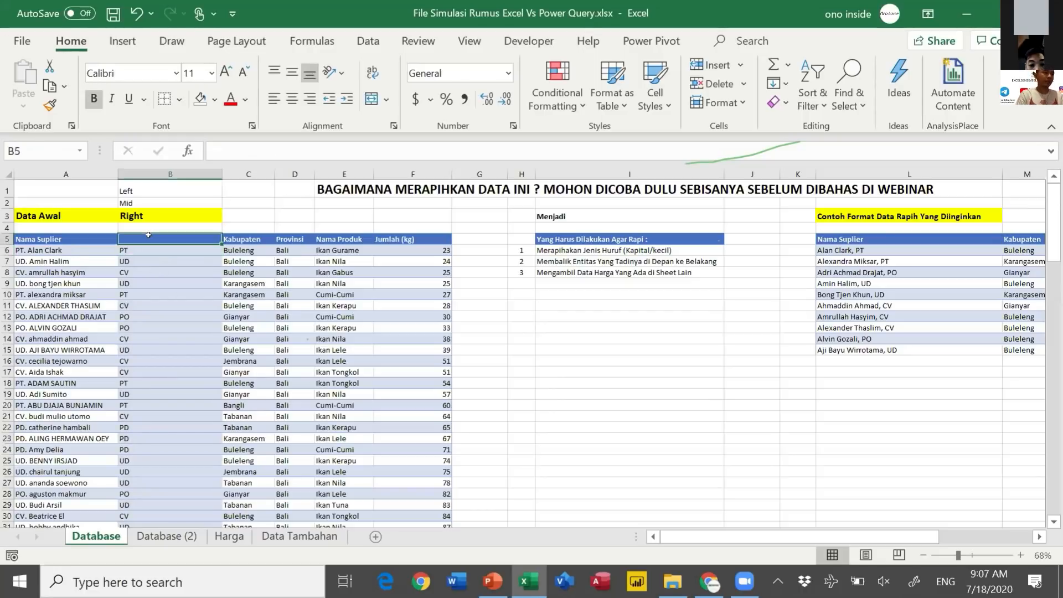
key(Right)
key(alt+i)
key(c)
key(Down)
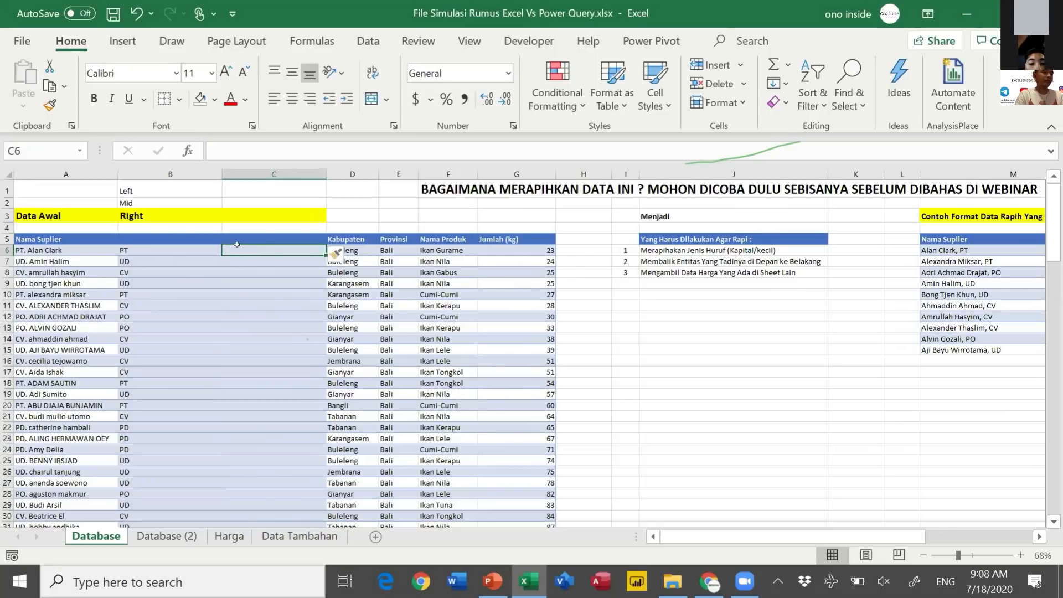
Extract the supplier name without its prefix in C6 using =MID(A6,5,9).
click(153, 202)
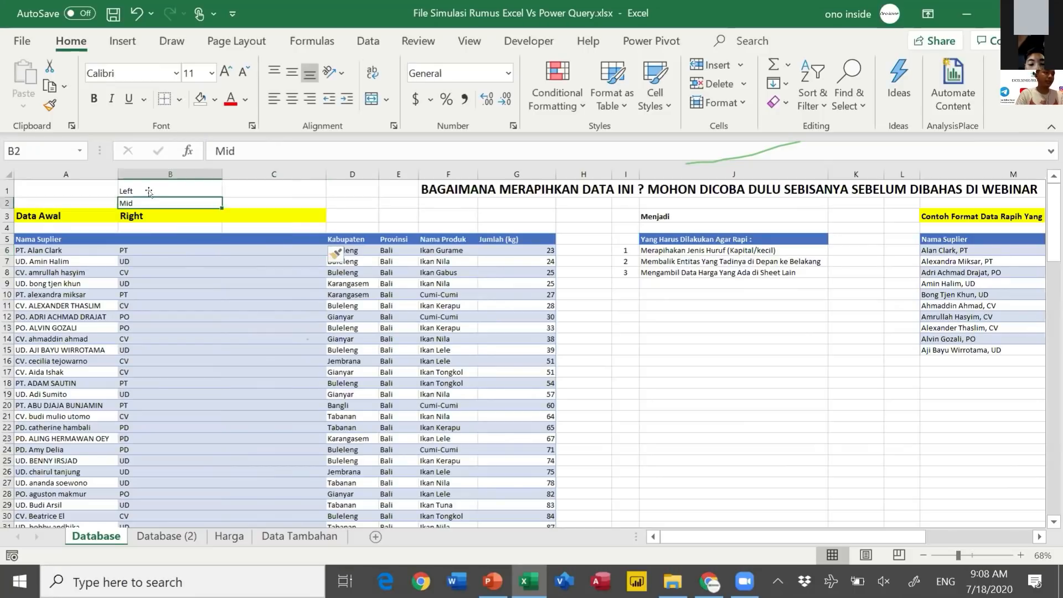
click(62, 250)
click(227, 248)
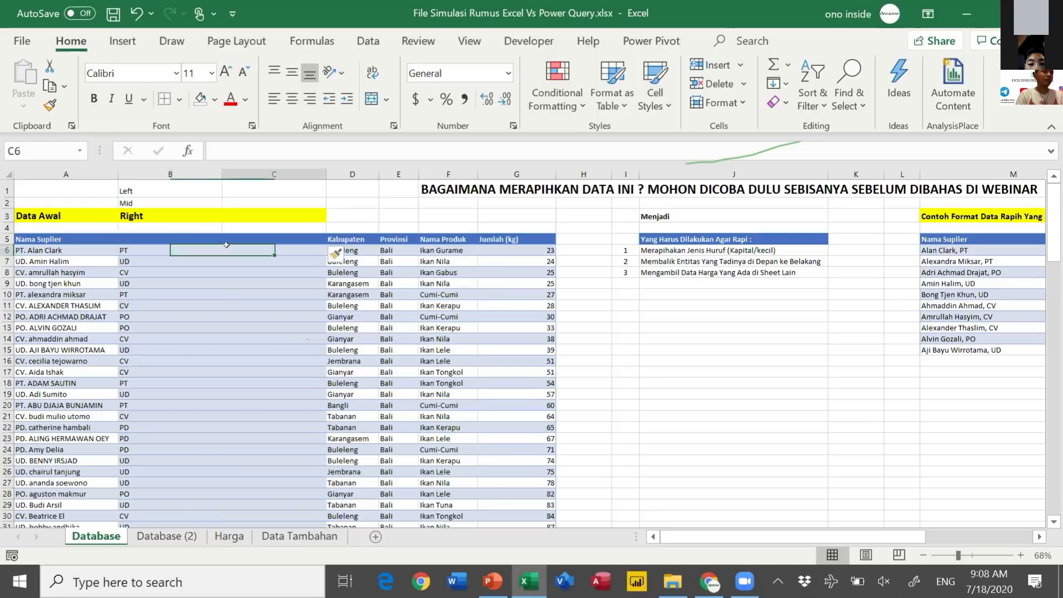
text(=mid)
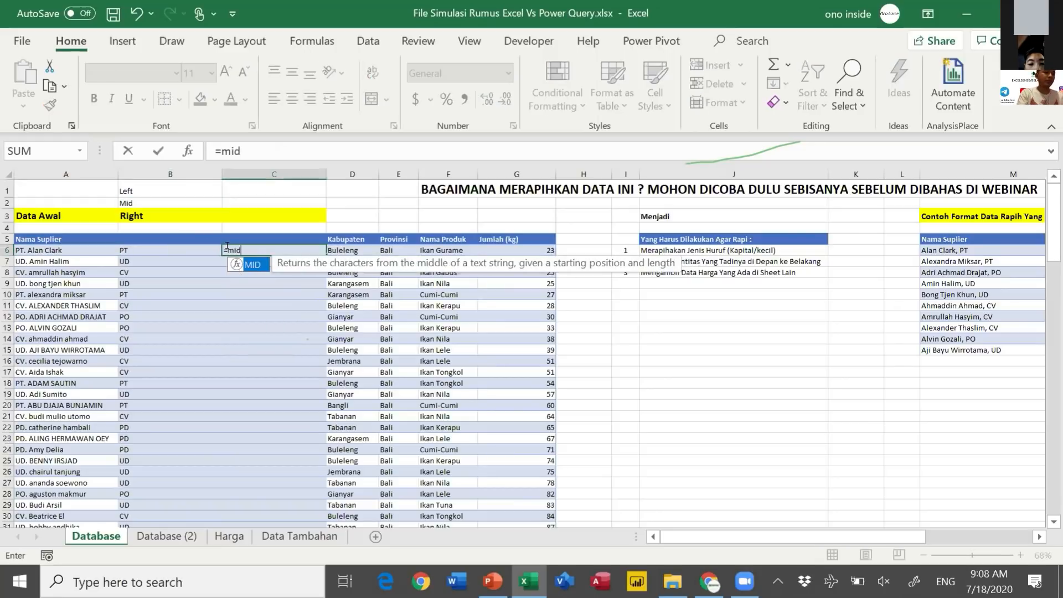
key(Tab)
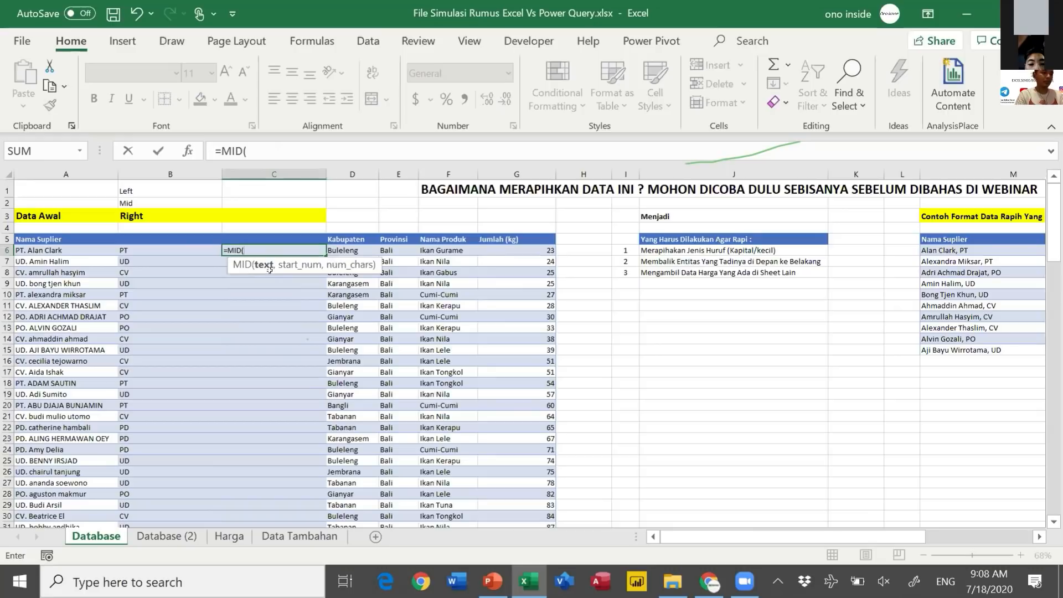
click(77, 250)
text(,)
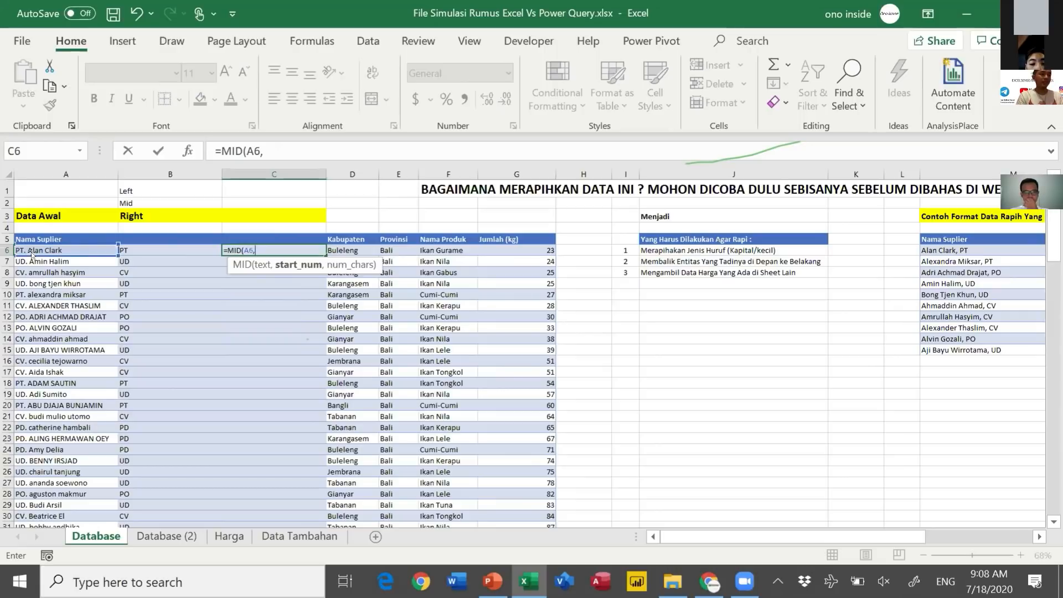
text(5,)
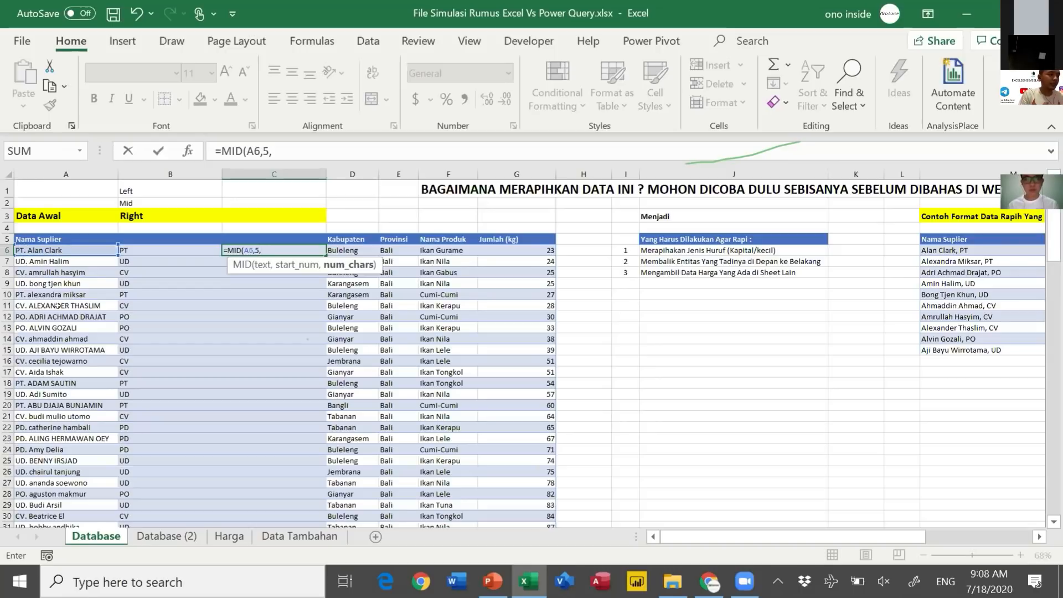
text(9)
key(Return)
click(268, 247)
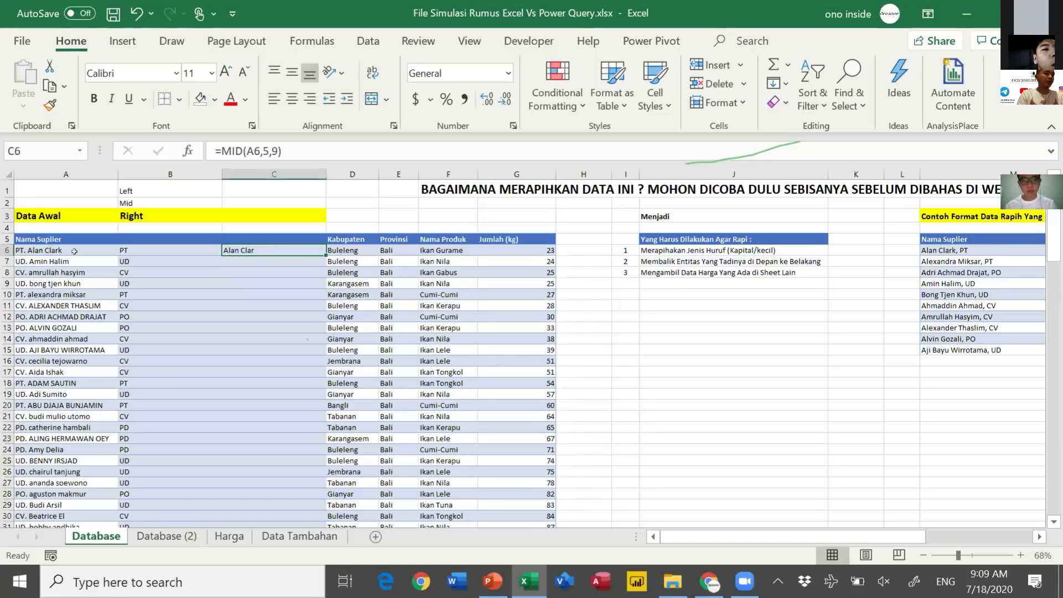
Set the number of characters in the C6 MID formula to 10.
click(272, 149)
key(BackSpace)
text(10)
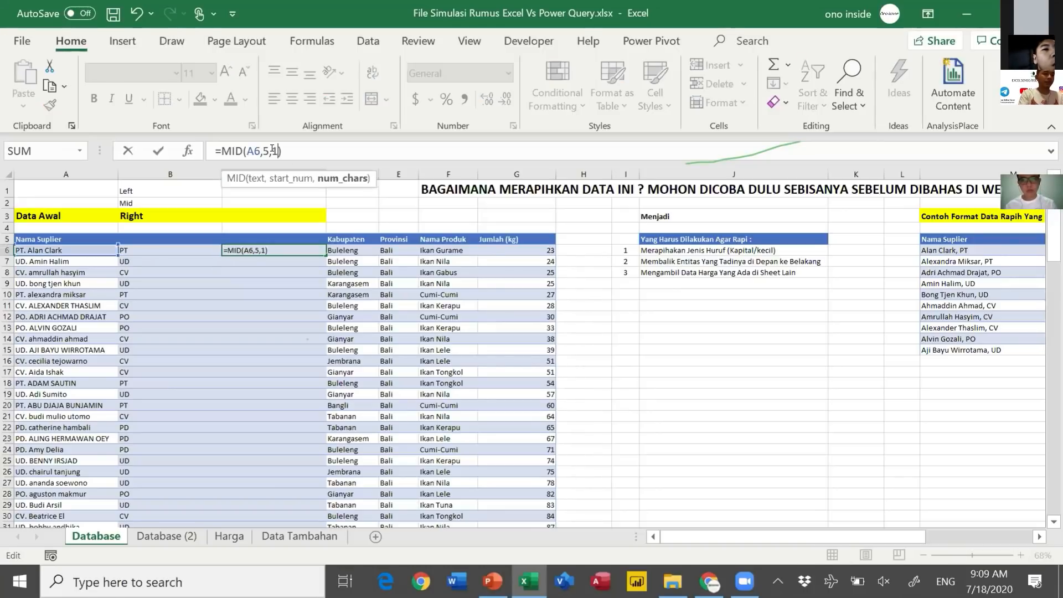
key(Return)
key(Up)
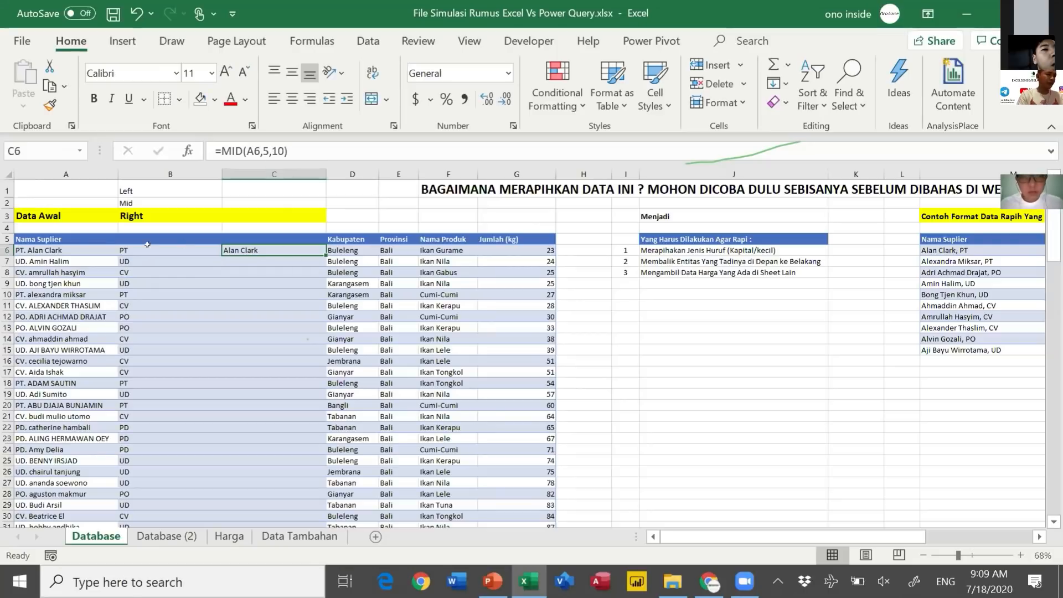
Fill the MID formula down to C17 and compare the extracted names with the original supplier names.
drag(326, 255, 314, 371)
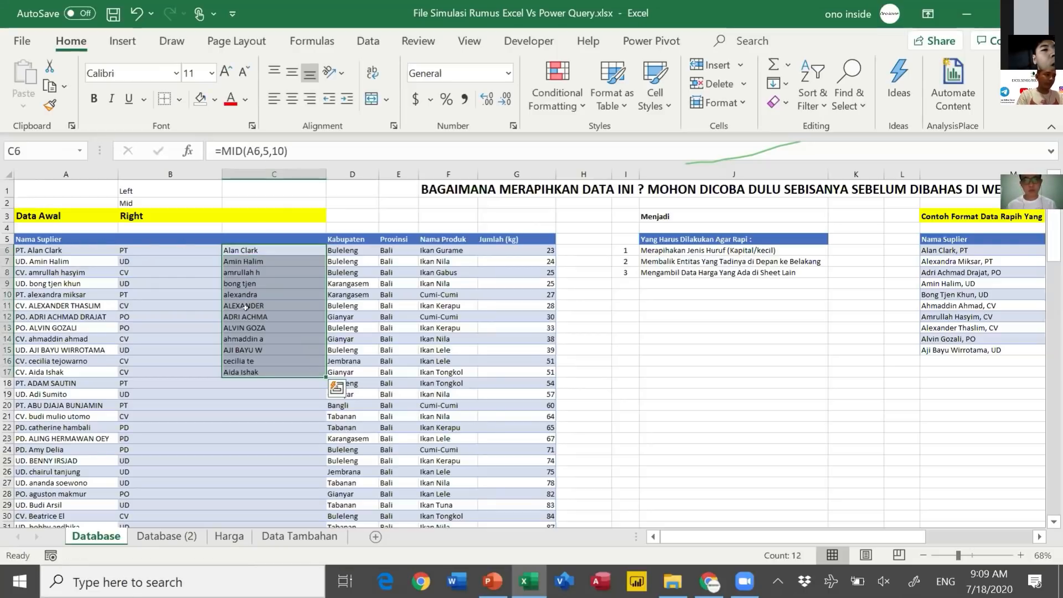
click(246, 316)
key(Left)
key(Left)
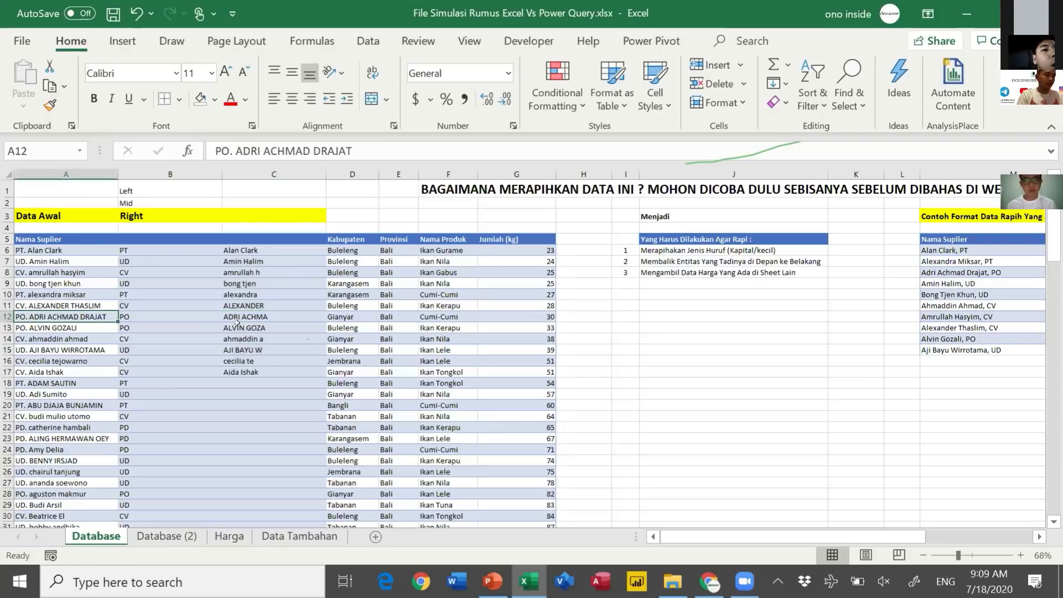
click(263, 316)
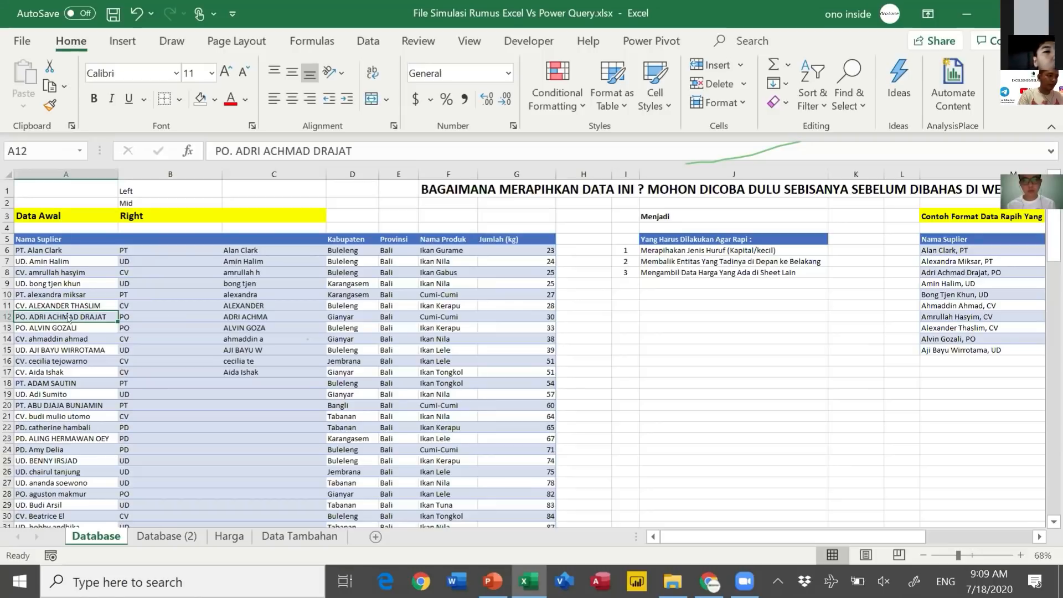
click(253, 316)
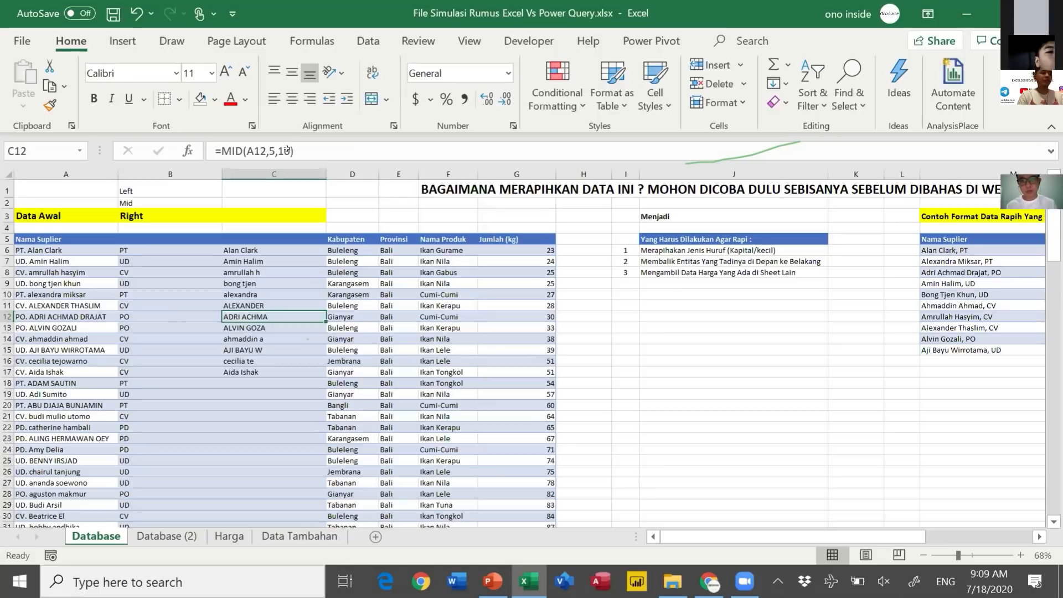
click(261, 325)
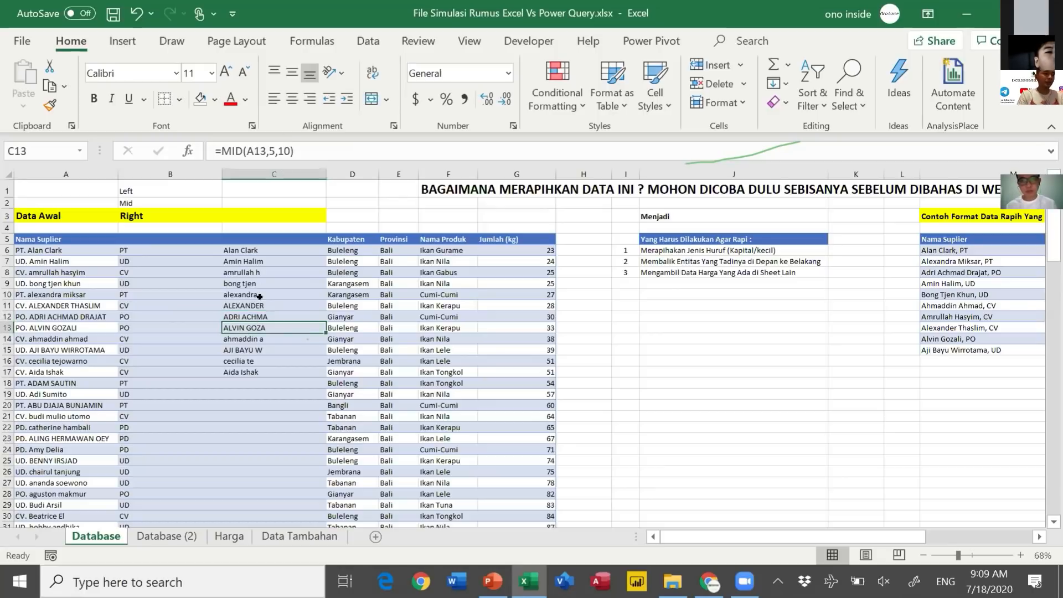
click(255, 268)
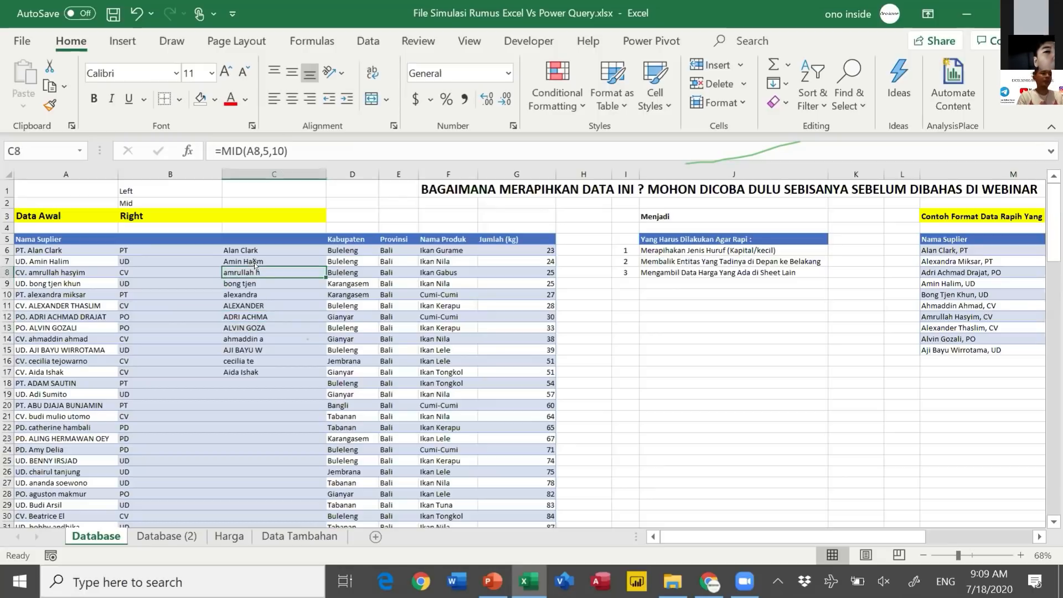
Clear the filled MID formulas from C7:C17, keeping only the one in C6.
click(255, 263)
key(ctrl+shift+Down)
key(Delete)
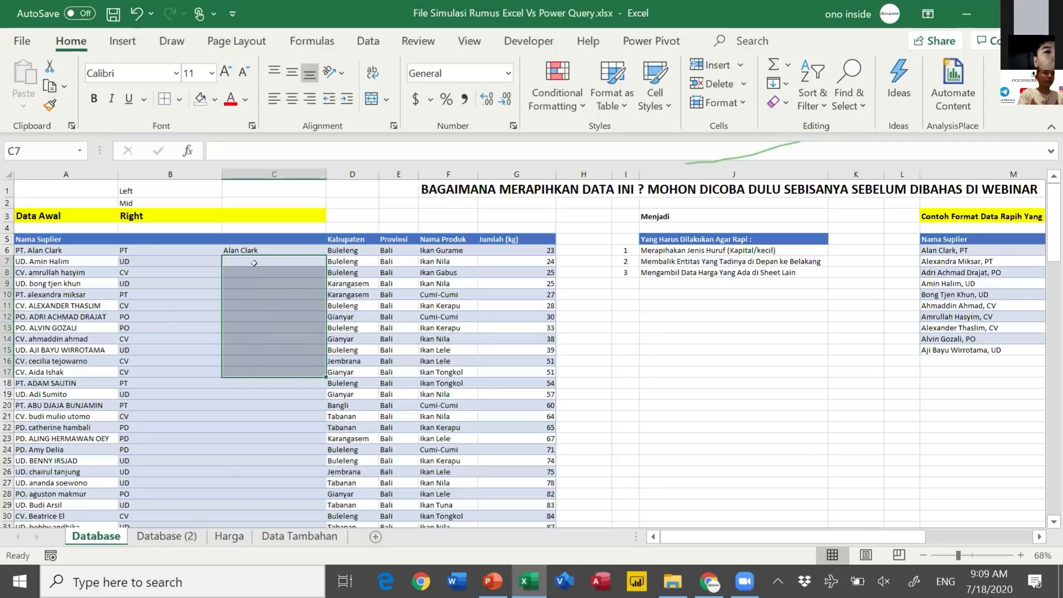
key(Up)
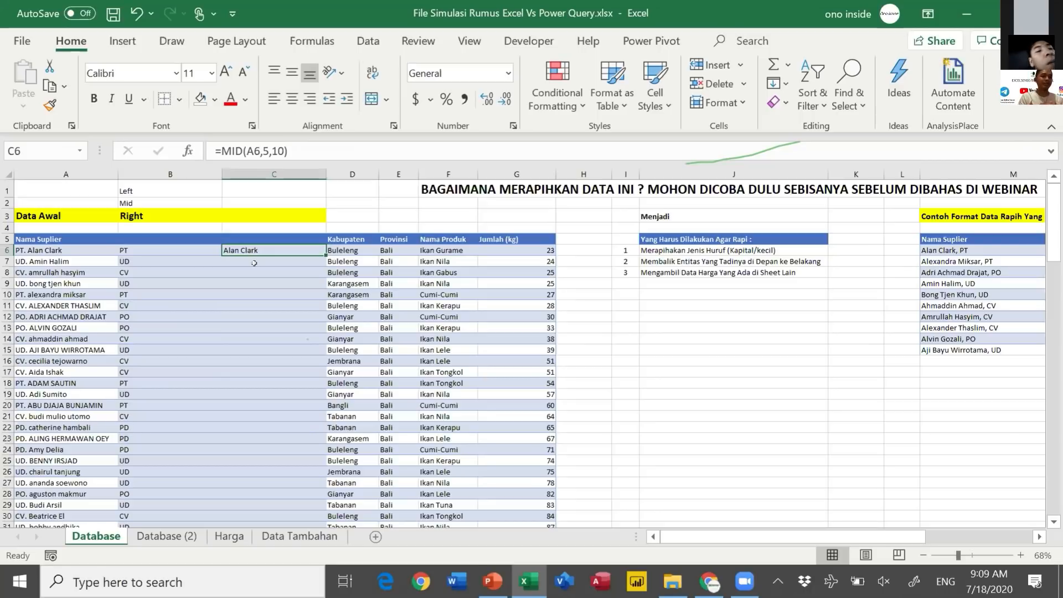
Enter the label Len in cell C2, beside the Mid label.
click(254, 263)
key(Up)
key(Up)
key(Up)
key(Up)
key(Up)
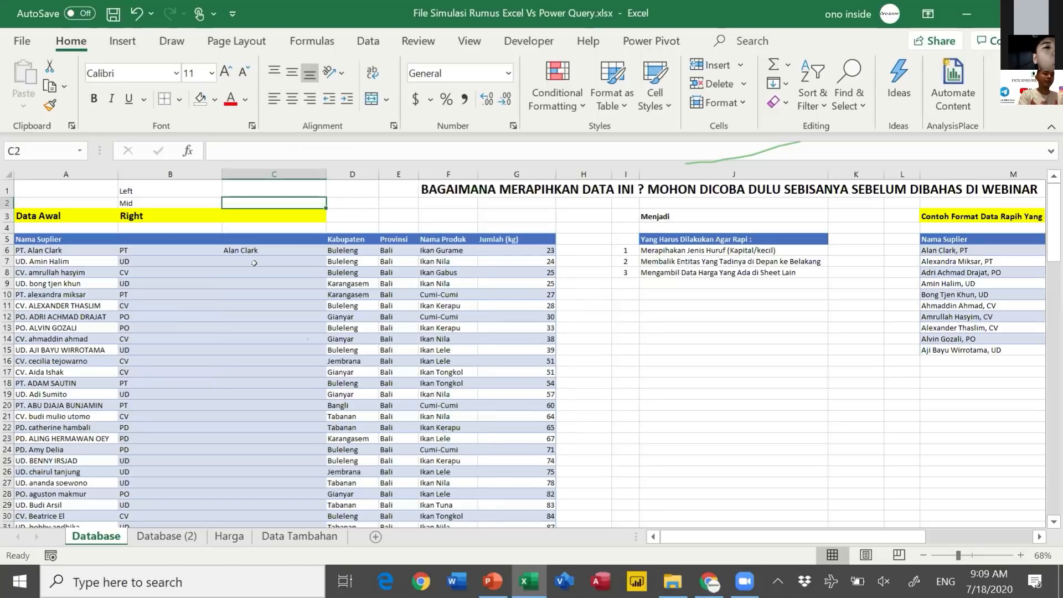
text(Len)
key(Return)
Count the characters of the supplier name in A8 by entering =LEN(A8) in C8.
key(Down)
key(Down)
key(Down)
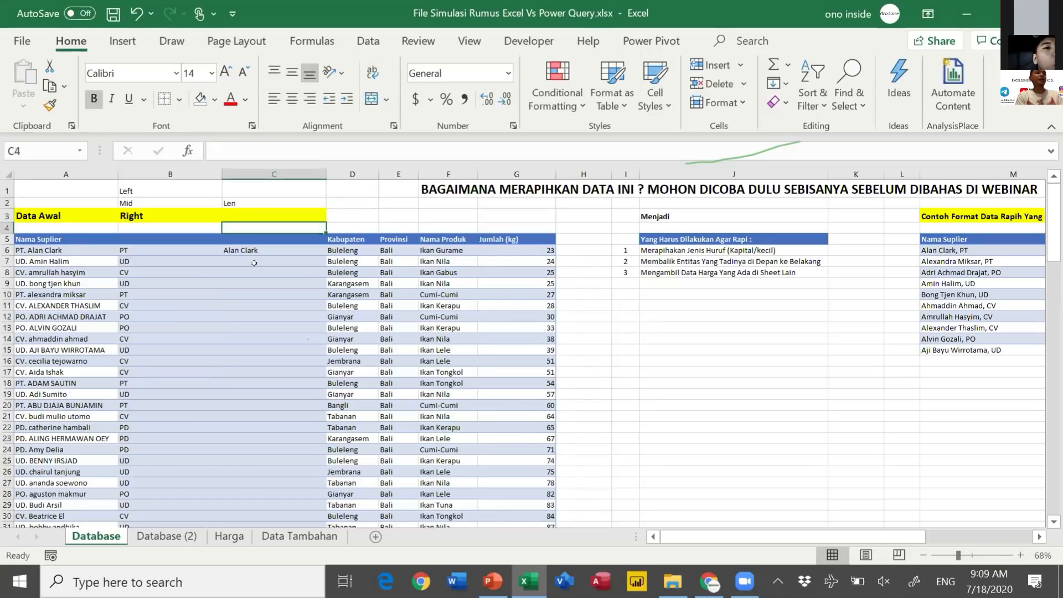
key(Down)
key(Down)
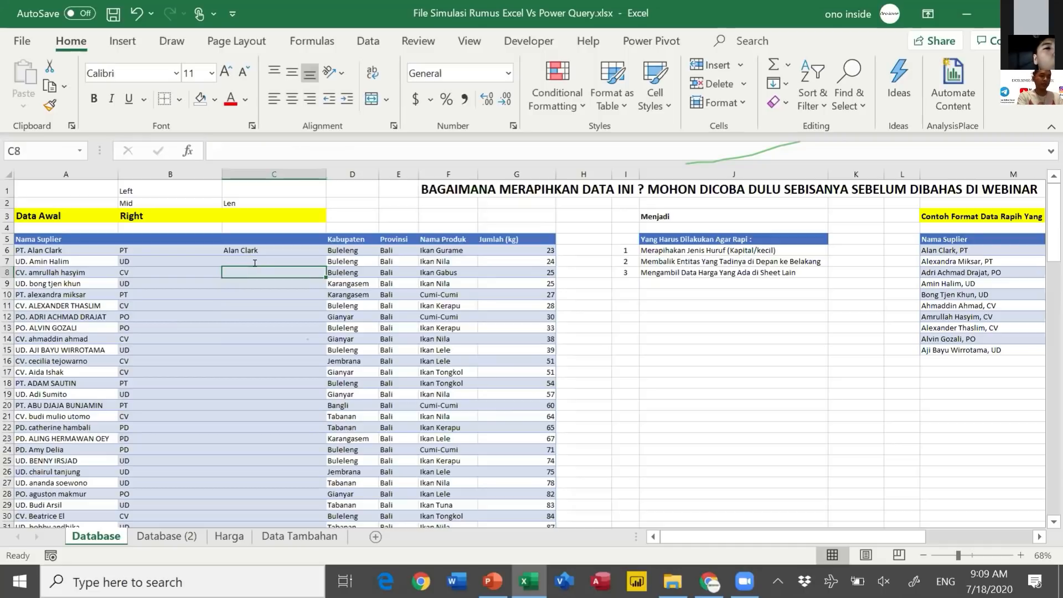
text(=len)
key(Tab)
key(Left)
key(Left)
key(ctrl+Return)
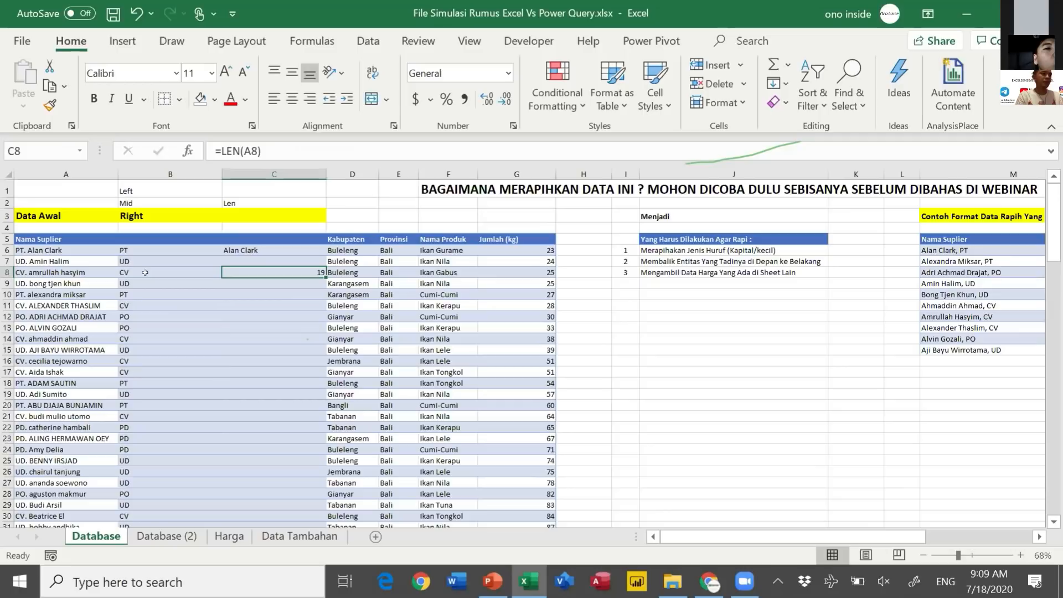
Fill the LEN formula from C8 down to C15 to count the characters of each supplier name.
click(89, 272)
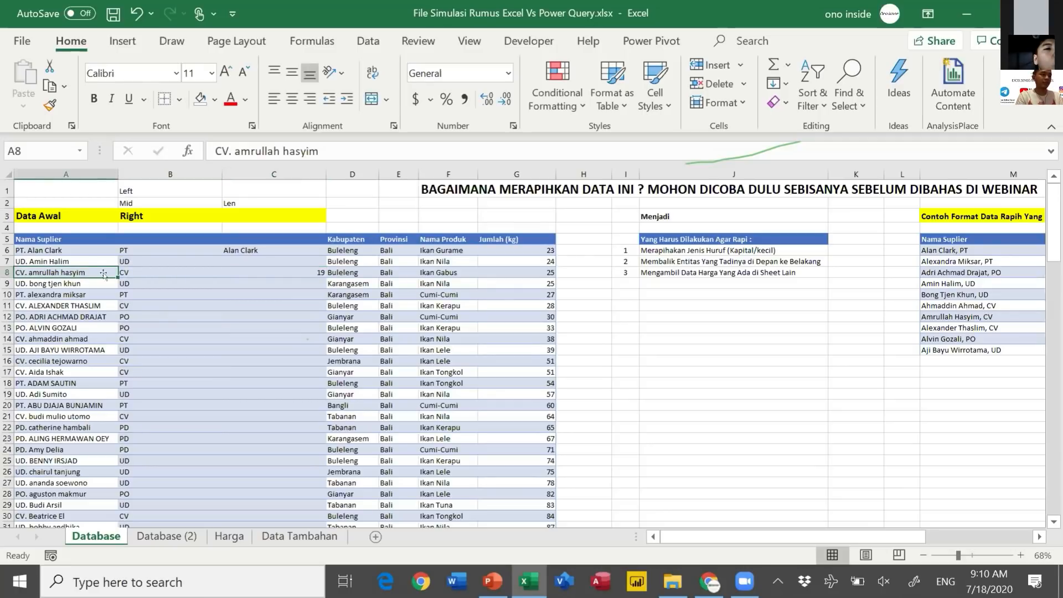
click(308, 270)
drag(325, 277, 308, 352)
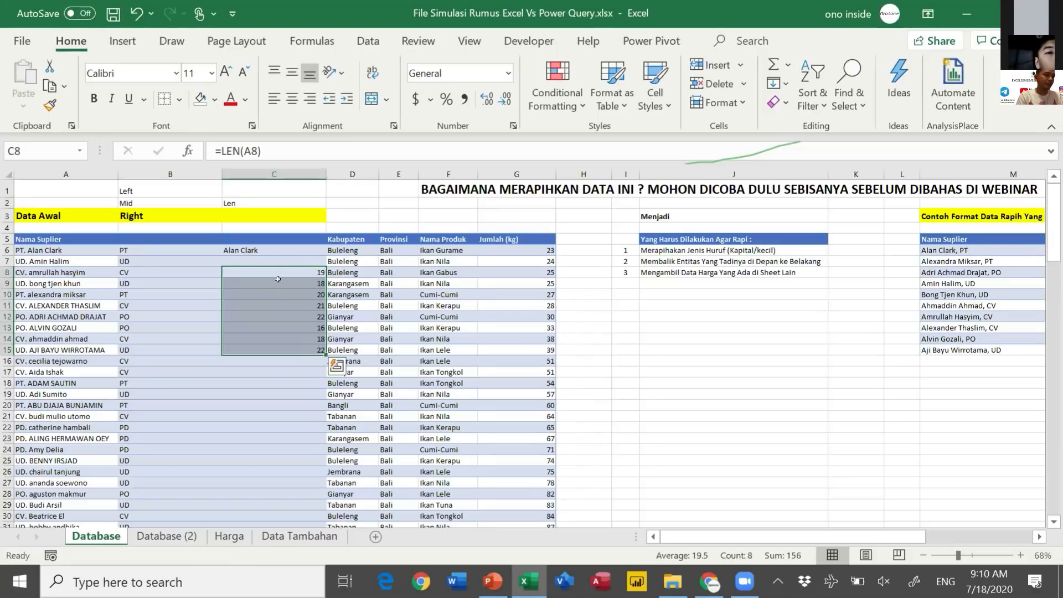
click(252, 316)
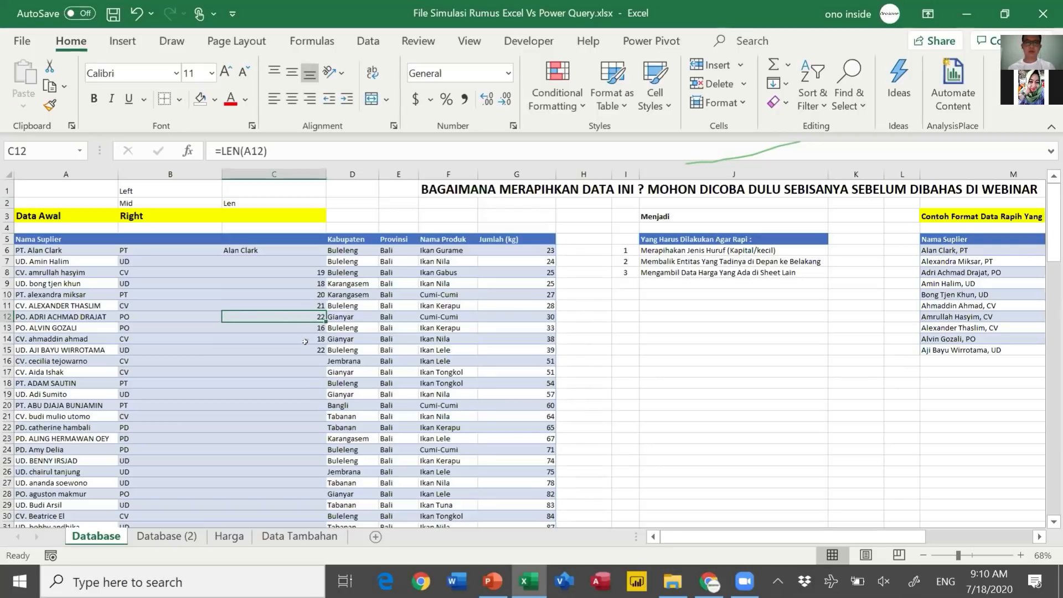
Clear the trial LEN formulas from C8:C15.
drag(305, 350, 296, 271)
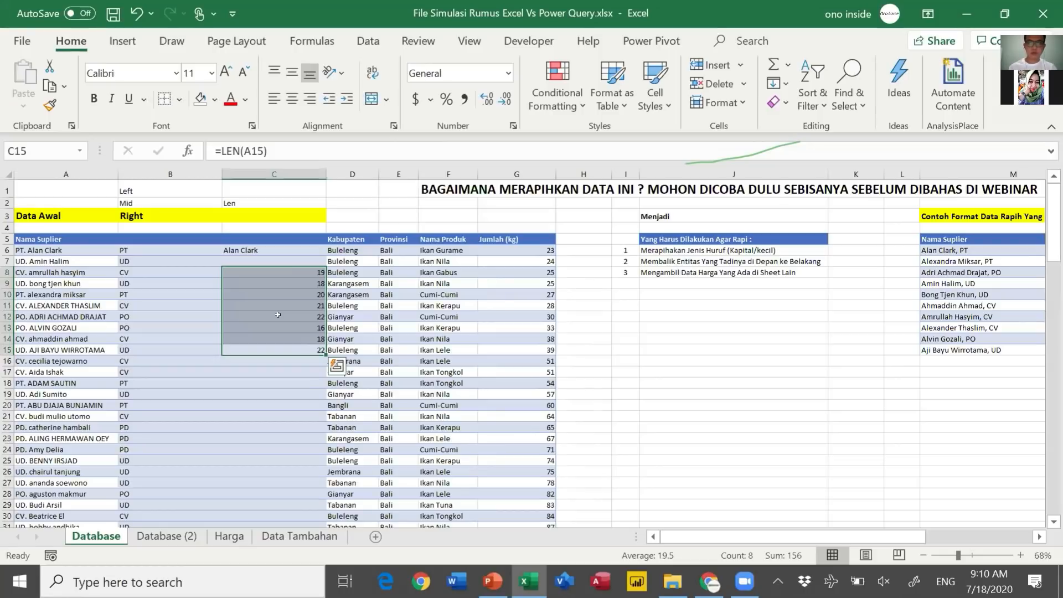
key(Delete)
click(277, 314)
Replace the fixed character count in the C6 formula with LEN(A6), giving =MID(A6,5,LEN(A6)).
key(Up)
key(Up)
key(Up)
key(Up)
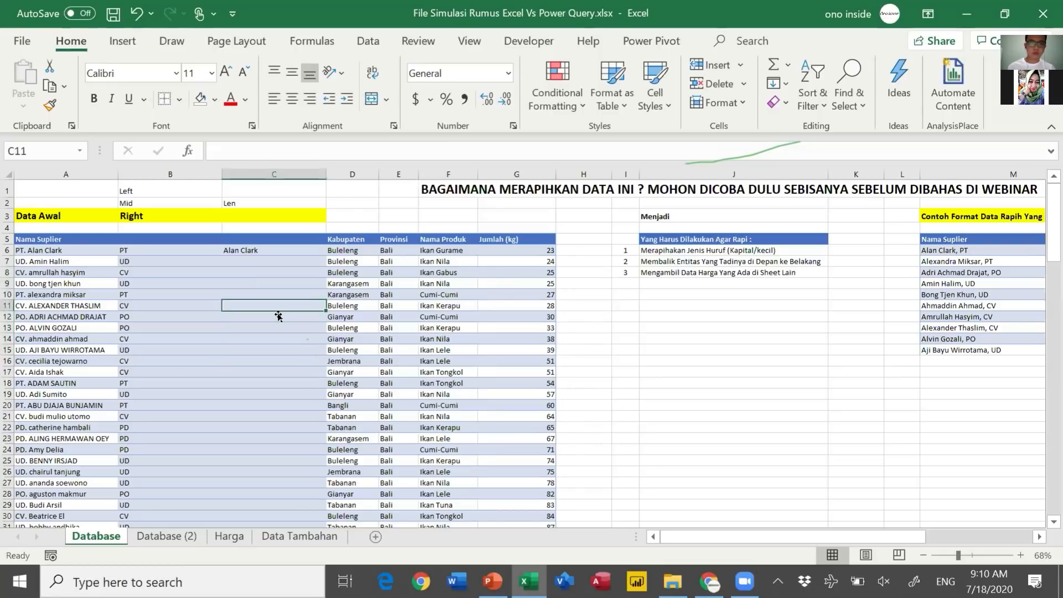
key(Up)
key(Up)
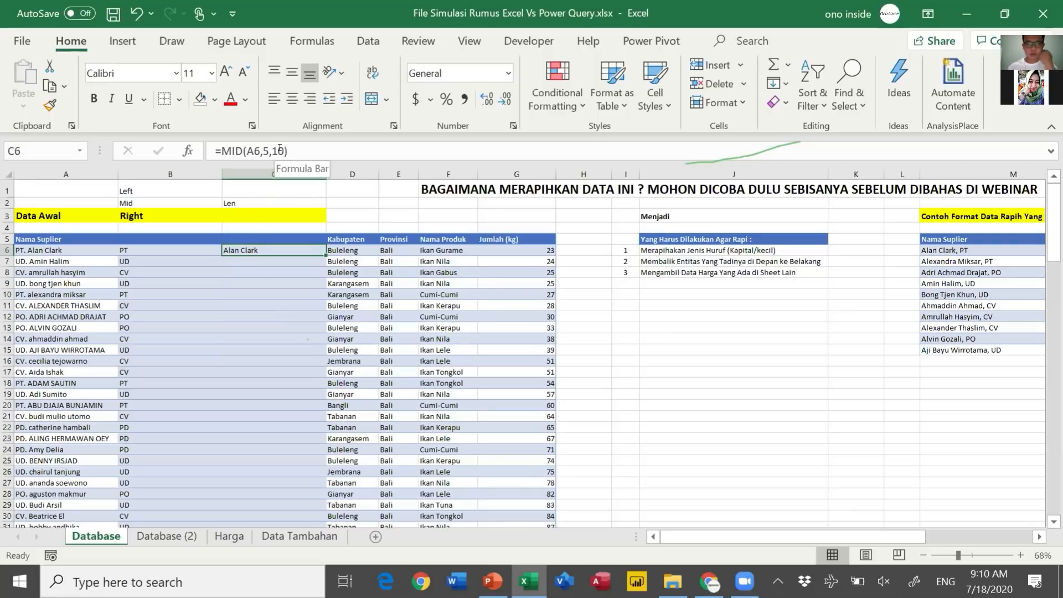
drag(284, 148, 271, 147)
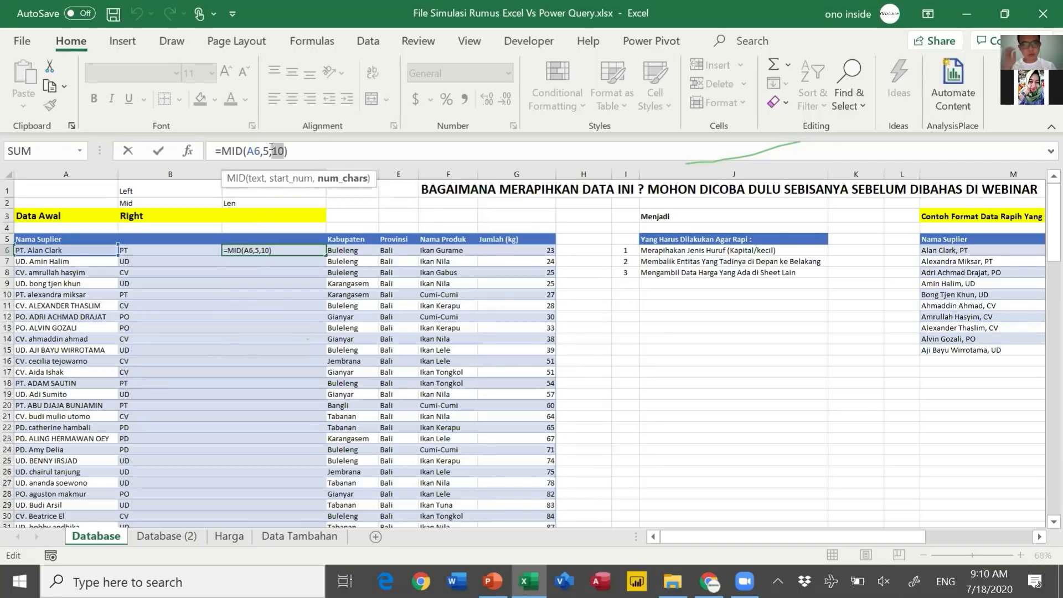
key(BackSpace)
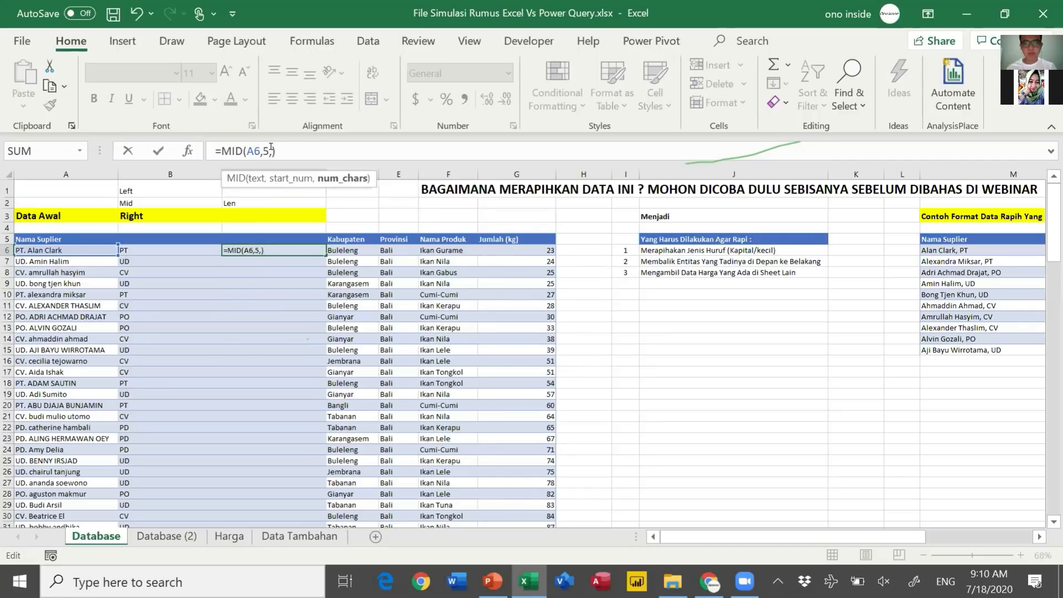
text(len)
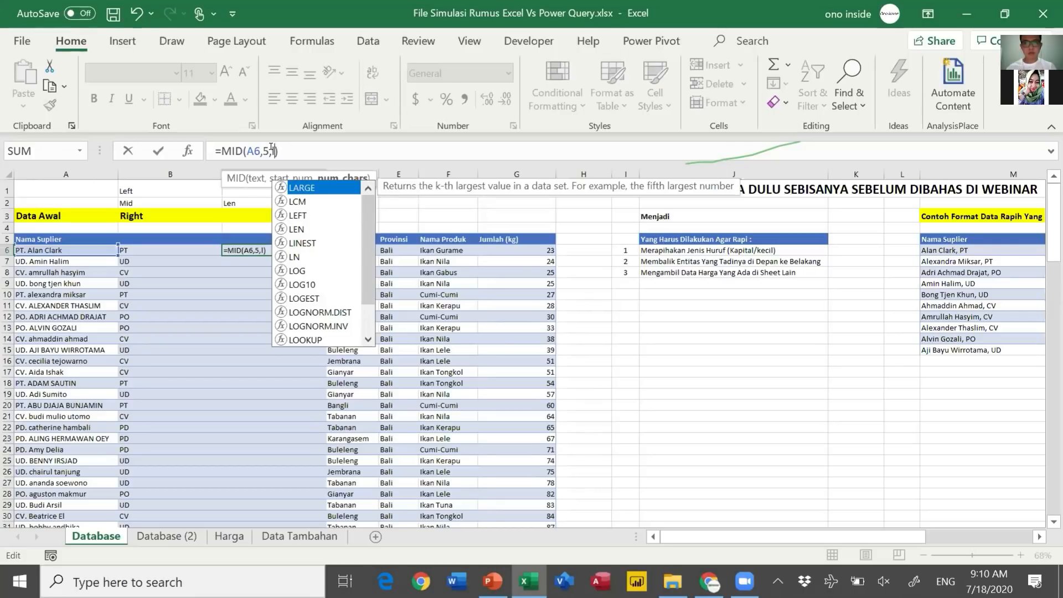
key(Tab)
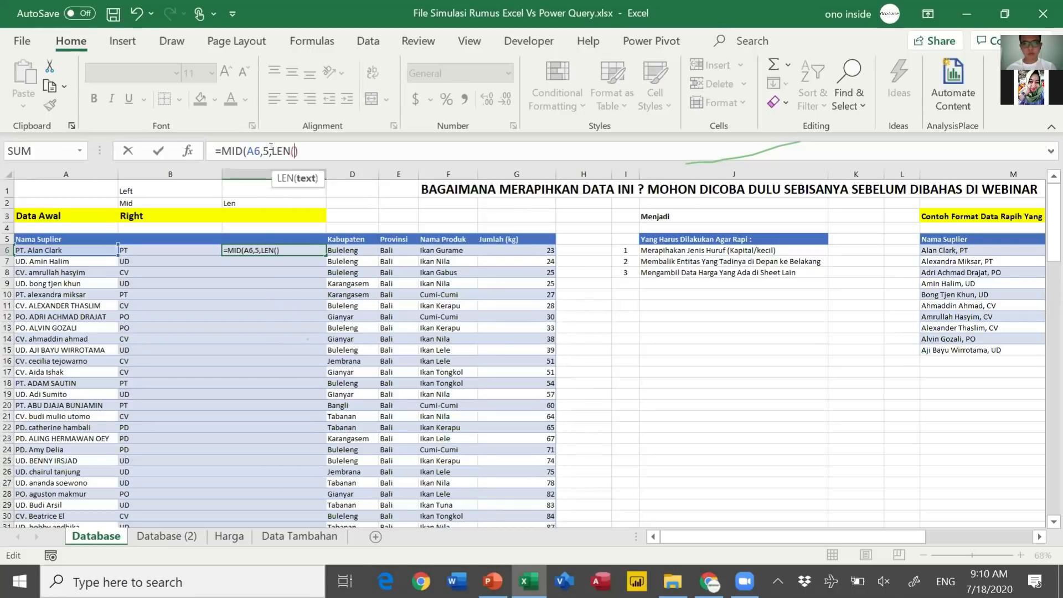
click(104, 248)
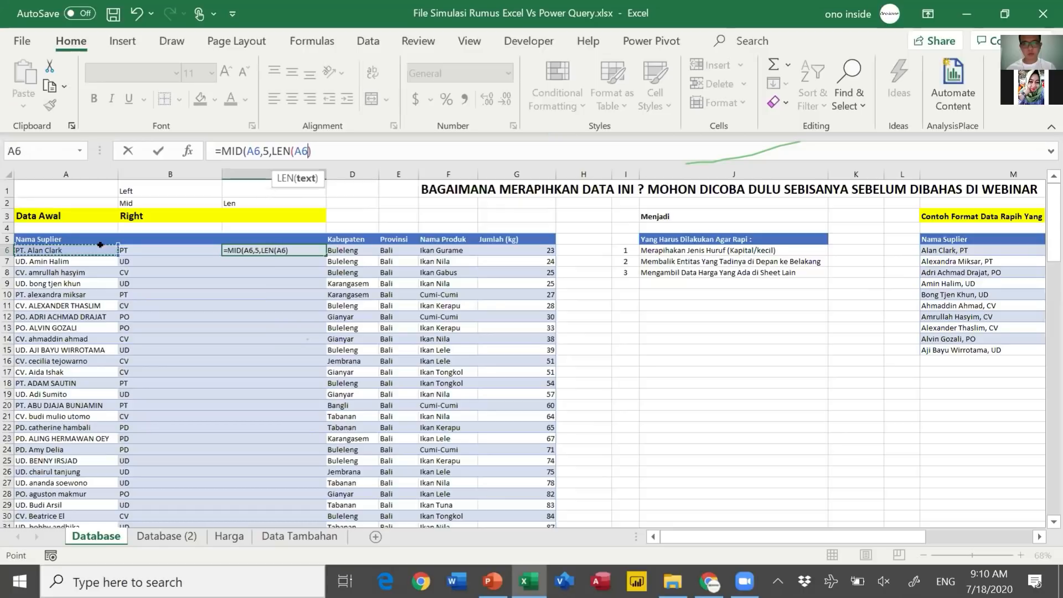
text()))
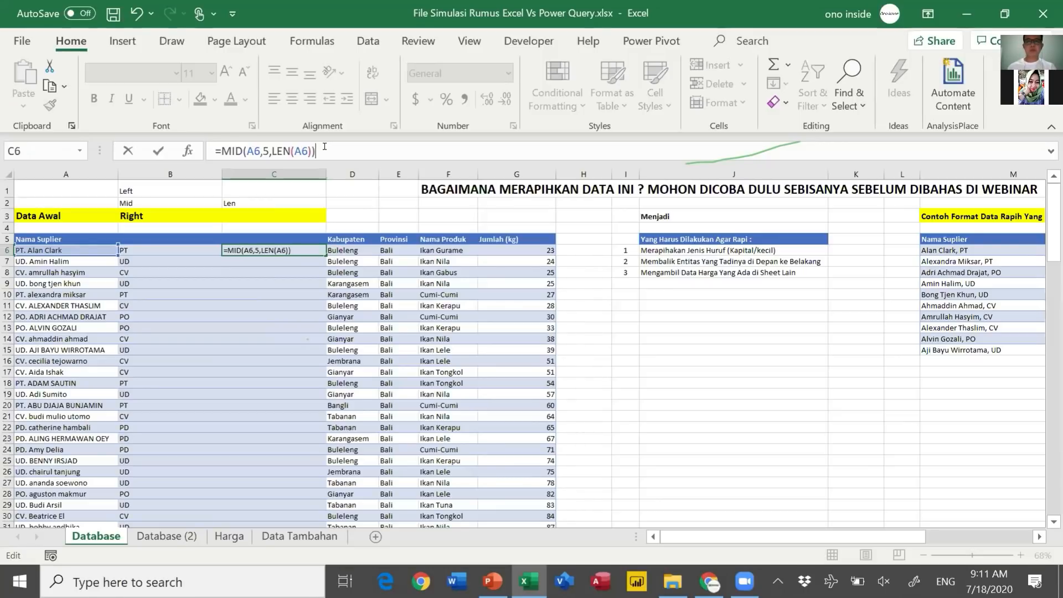
key(Return)
key(Up)
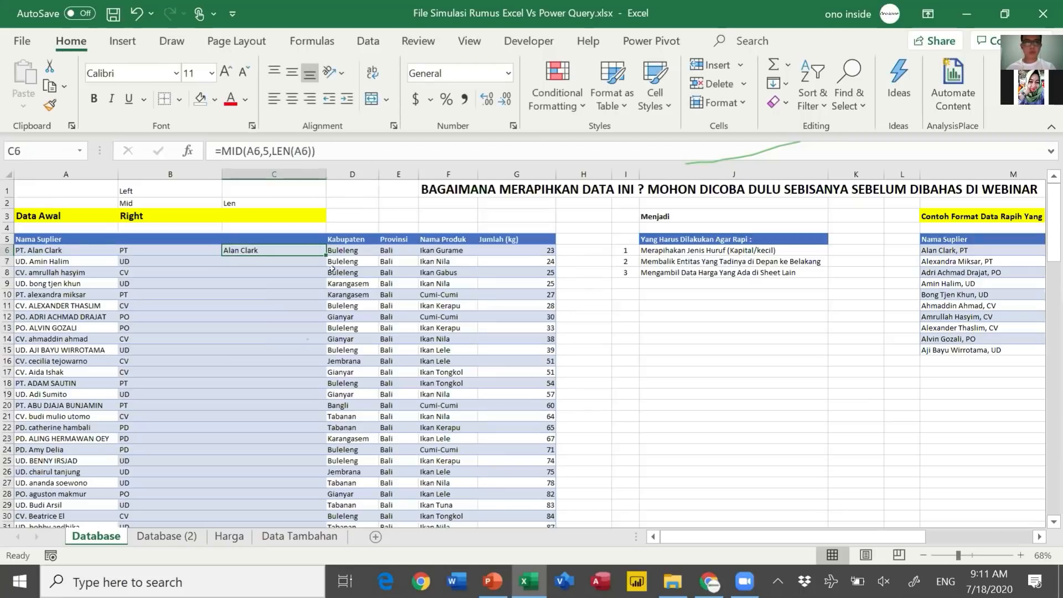
Fill the MID and LEN formula from C6 down to C130 and check the extracted names through the last row.
double_click(325, 255)
click(282, 257)
scroll(288, 271, down, 9)
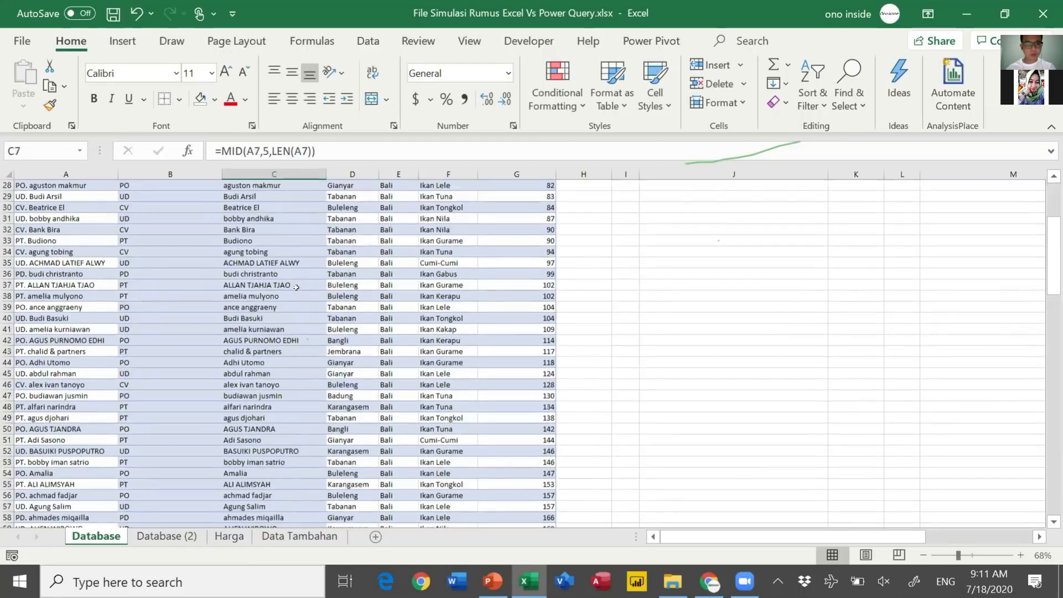
click(296, 290)
key(ctrl+Down)
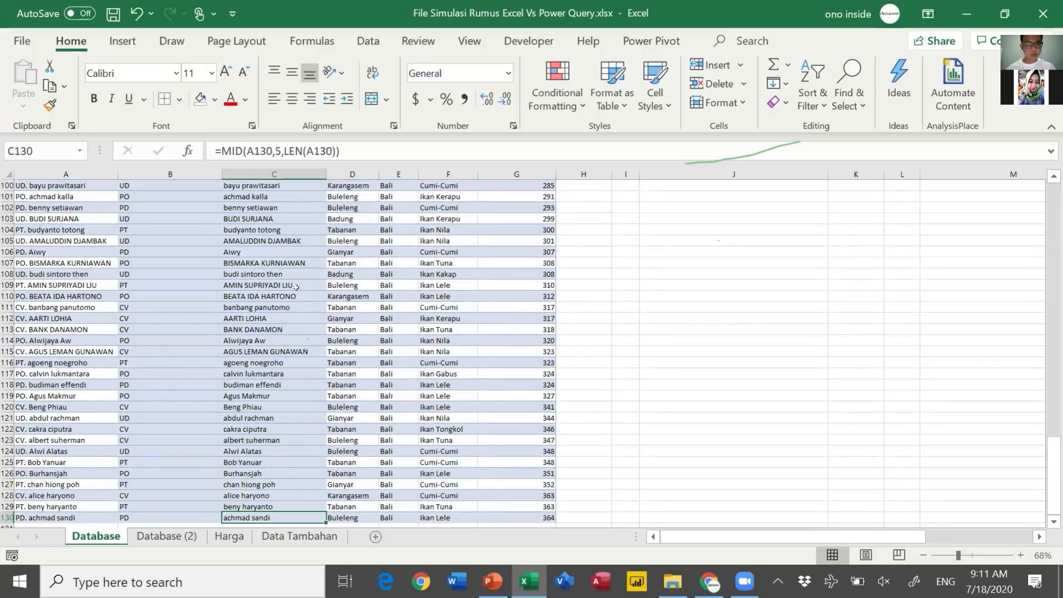
key(ctrl+Up)
scroll(297, 287, down, 2)
scroll(296, 287, up, 2)
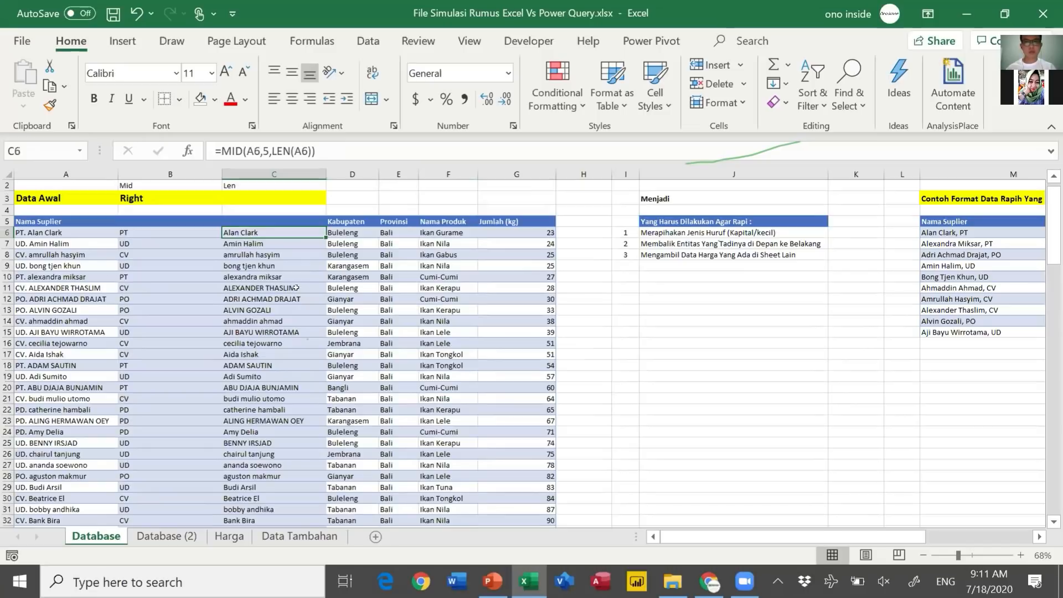
Insert an empty column D between the extracted names and the Kabupaten column.
key(Right)
key(Left)
key(Right)
key(alt+h)
key(i)
key(c)
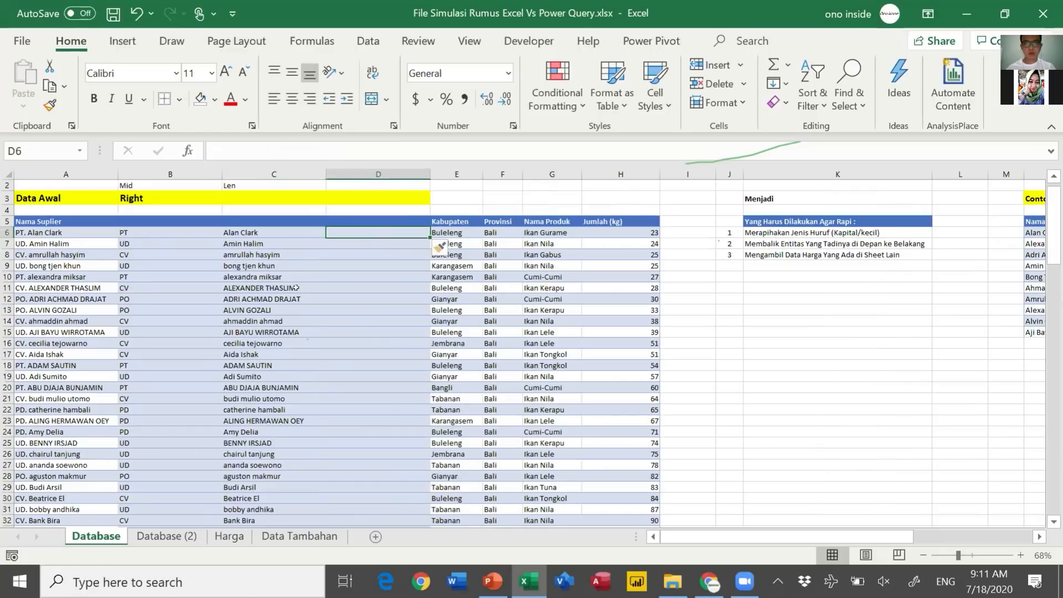
Examine the upper and lower case of the extracted supplier names in column C.
click(279, 231)
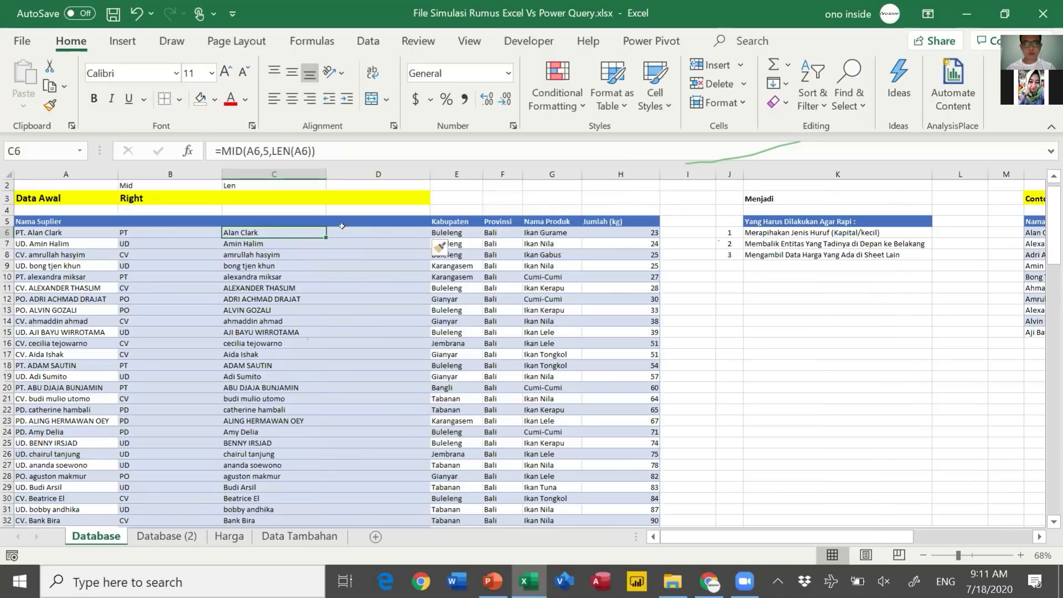
drag(318, 332, 294, 233)
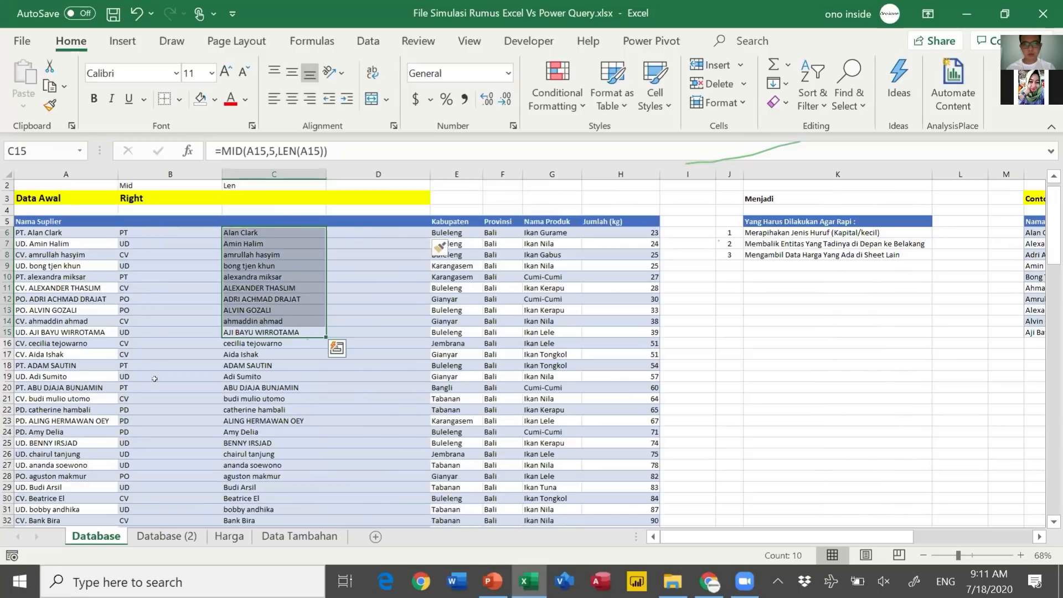
drag(271, 320, 280, 228)
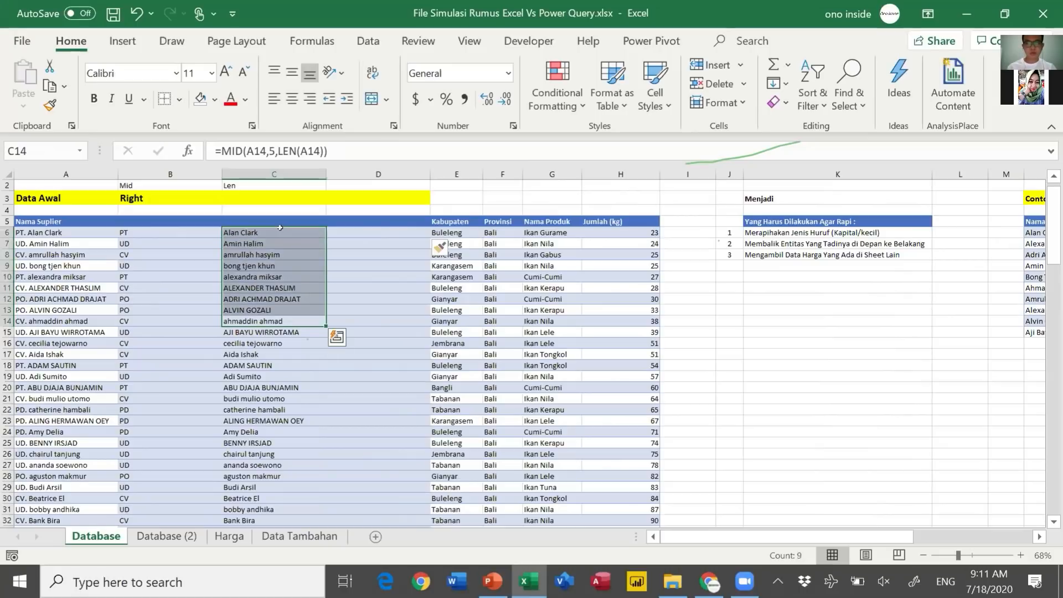
click(279, 240)
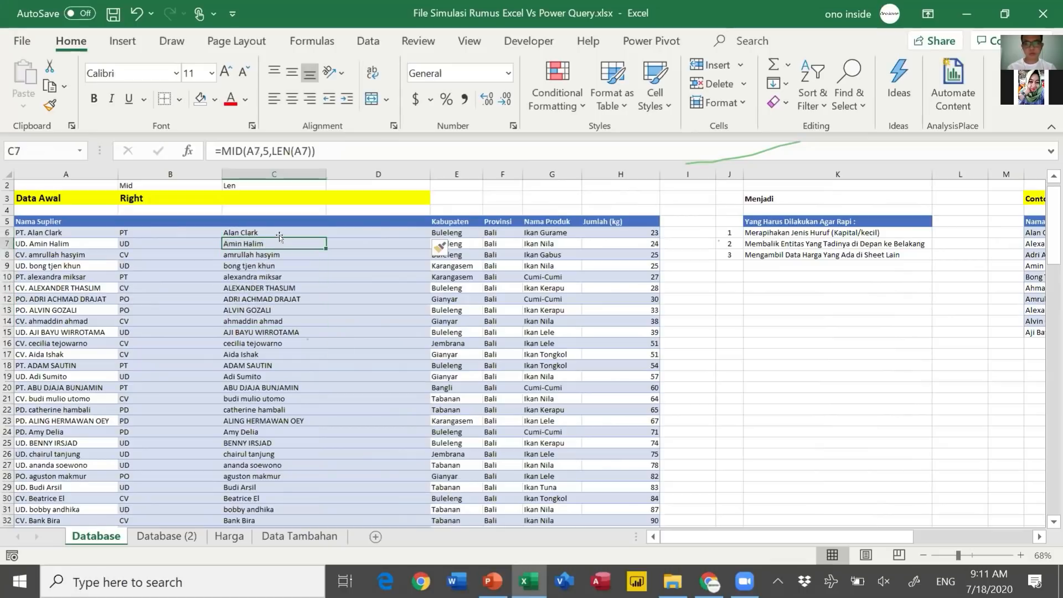
click(268, 287)
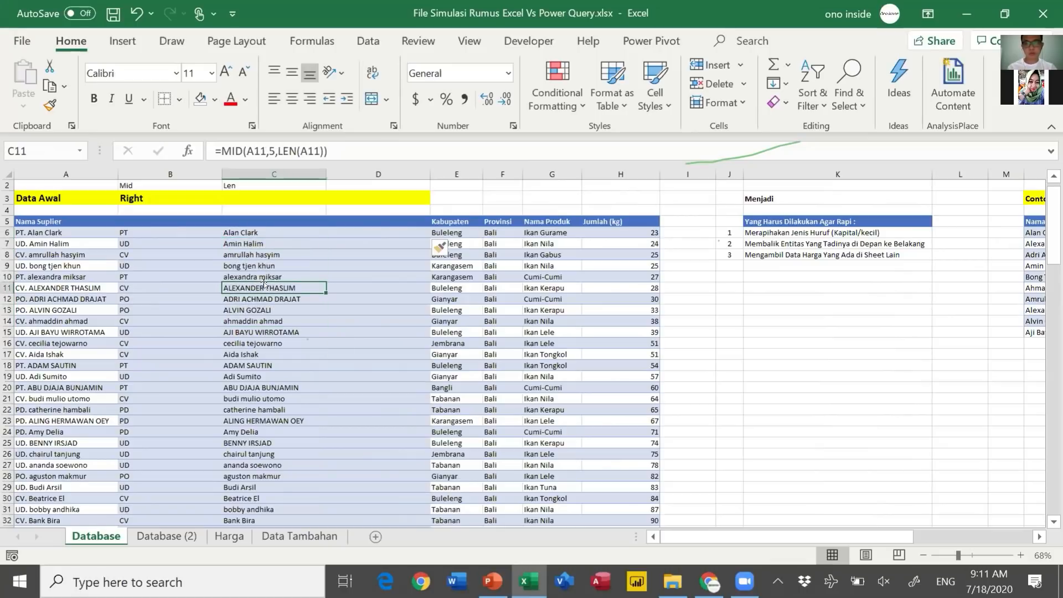
click(262, 261)
click(262, 244)
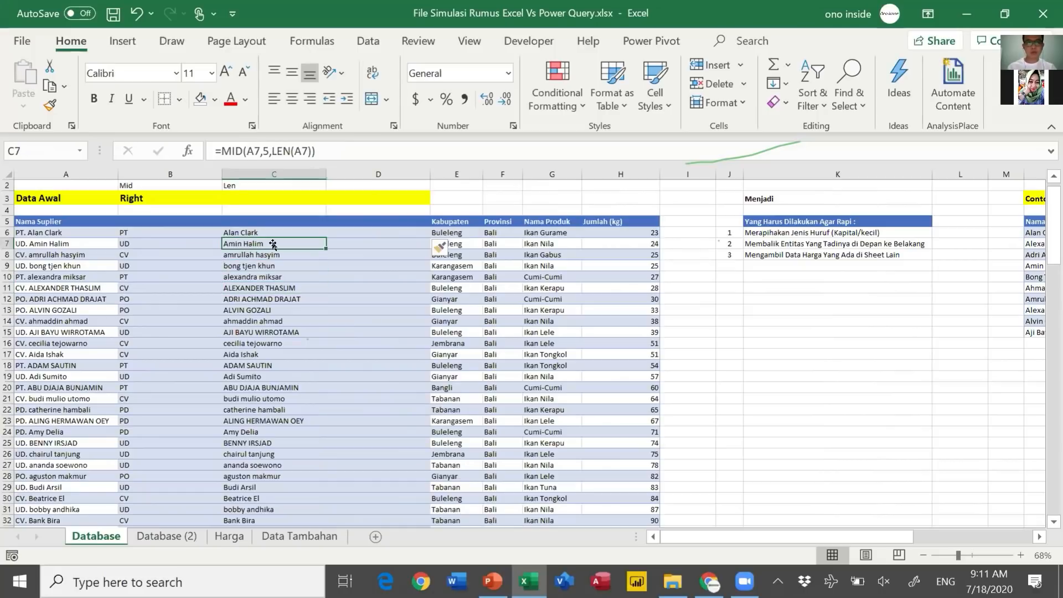
click(261, 227)
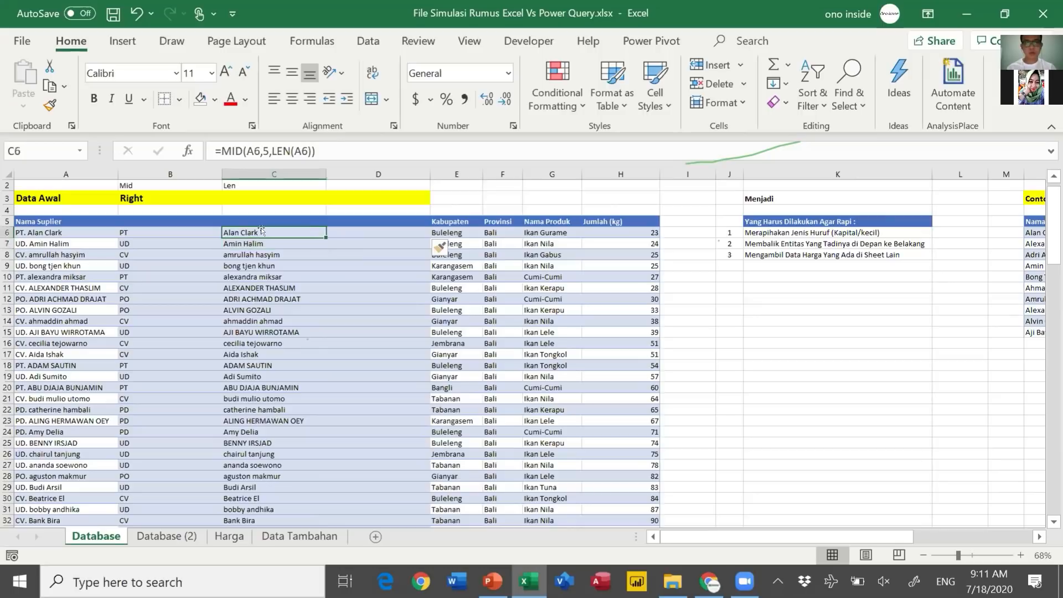
Convert the extracted name in C6 to proper case by entering =PROPER(C6) in D6.
key(Right)
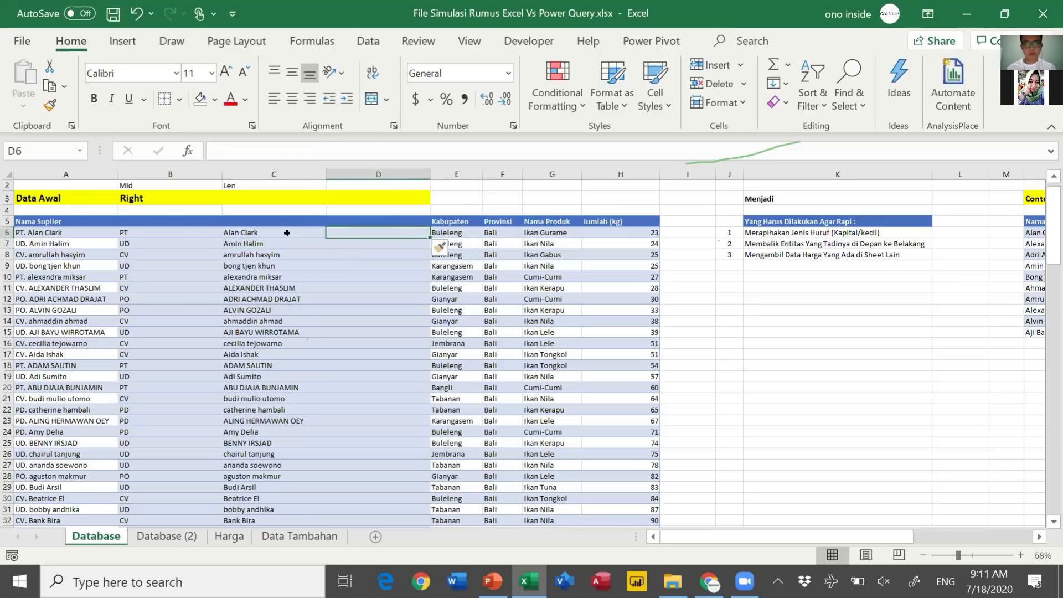
text(=prope)
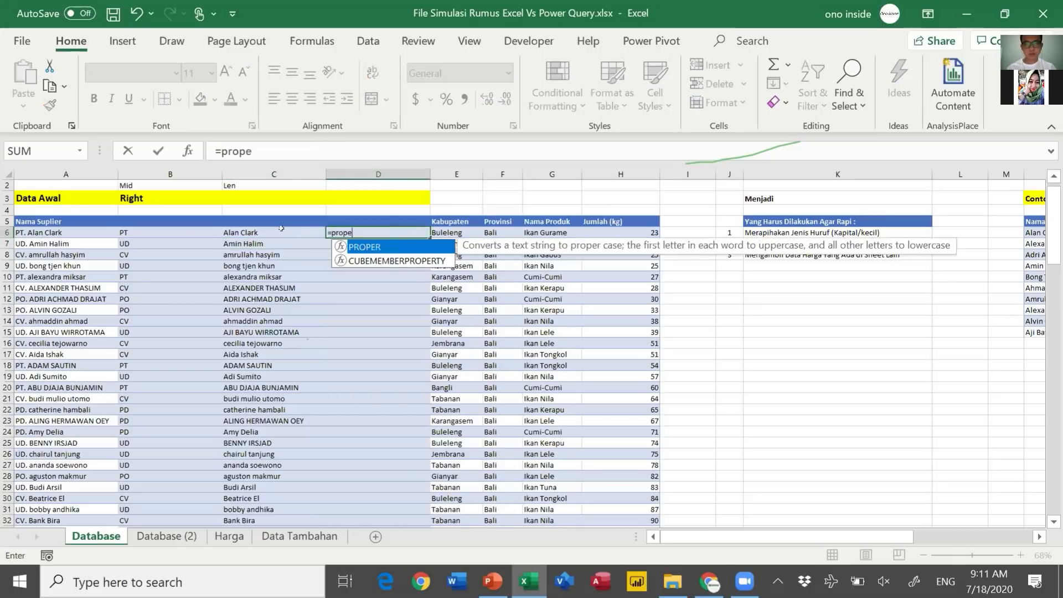
key(Tab)
click(281, 228)
key(Return)
key(Up)
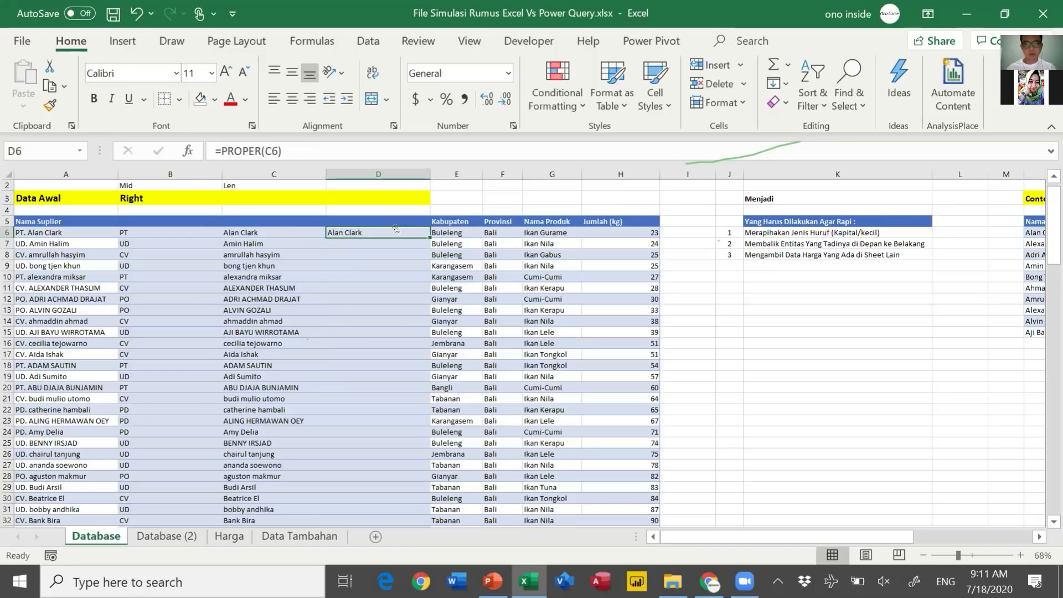
Fill the PROPER formula down column D, check the converted names, and remove the filled formulas again.
double_click(430, 237)
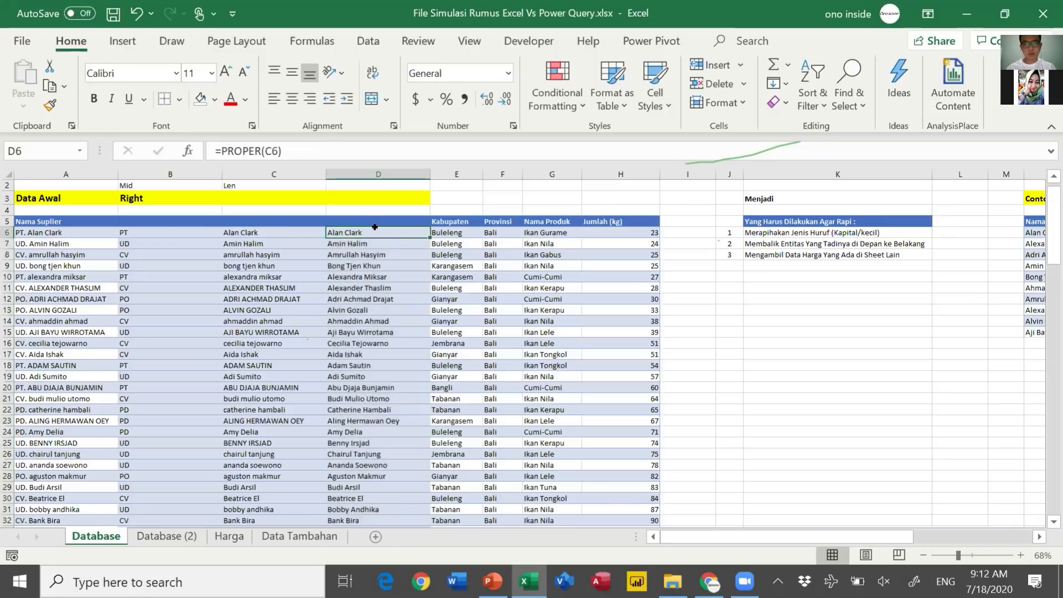
scroll(375, 227, down, 20)
key(Left)
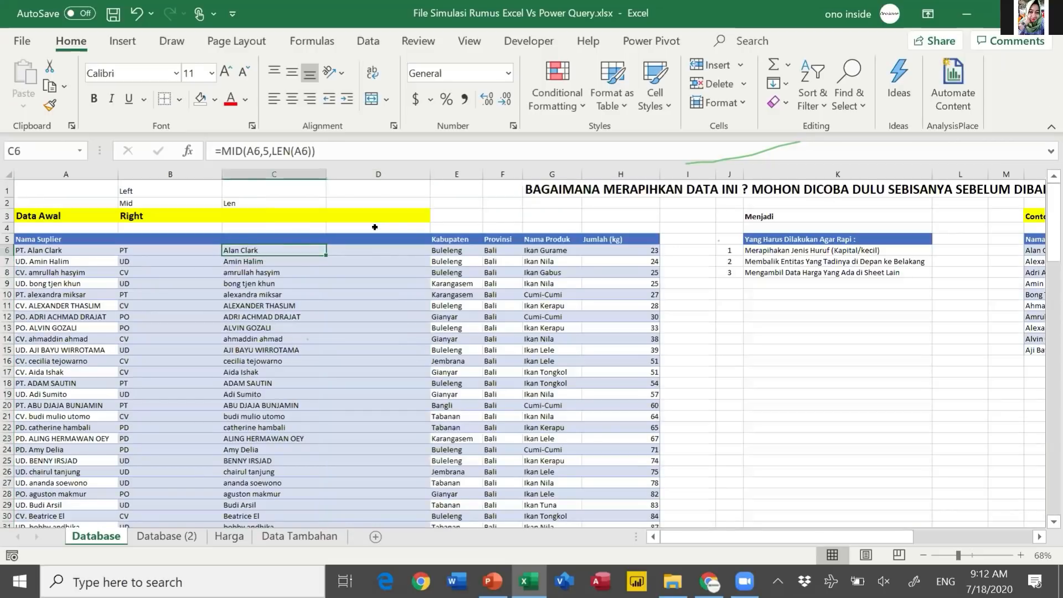
Try converting the extracted name in C6 with =PROPER(C6) in D6, compare it with the C6 formula, and clear D6.
click(344, 245)
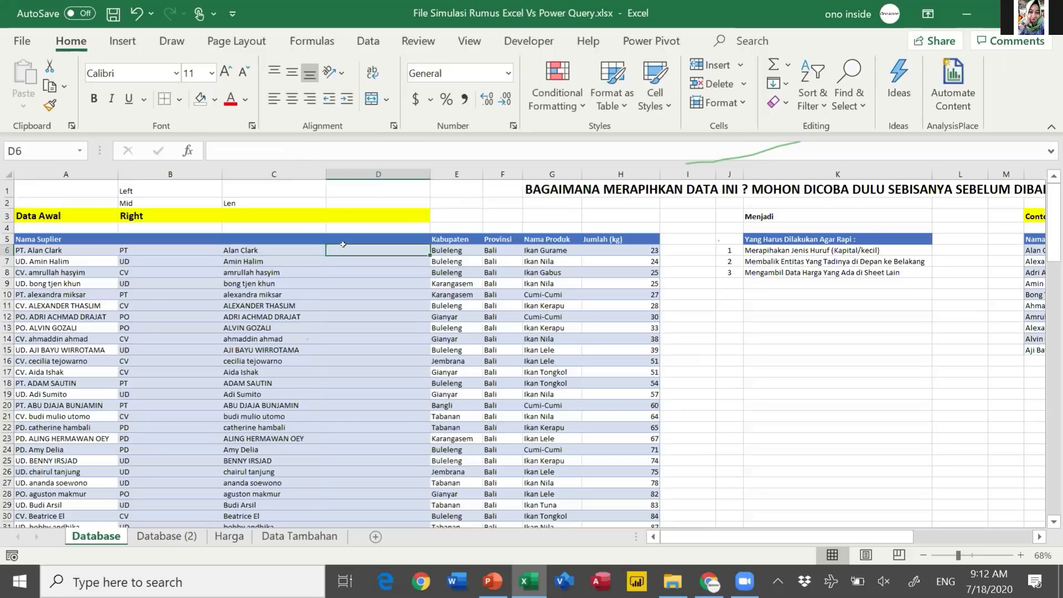
text(=prop)
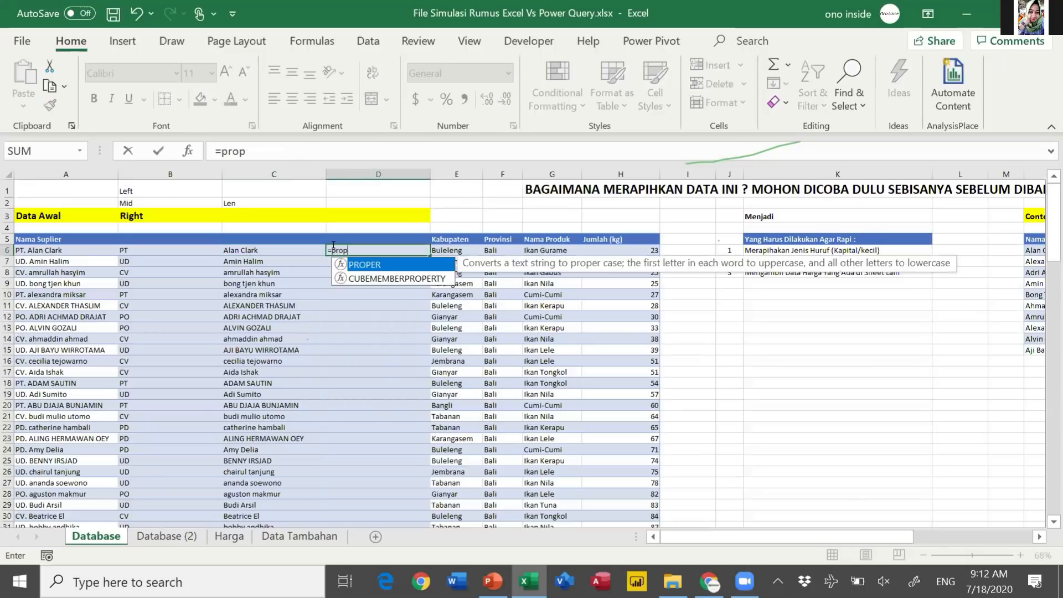
key(Tab)
key(Left)
key(ctrl+Return)
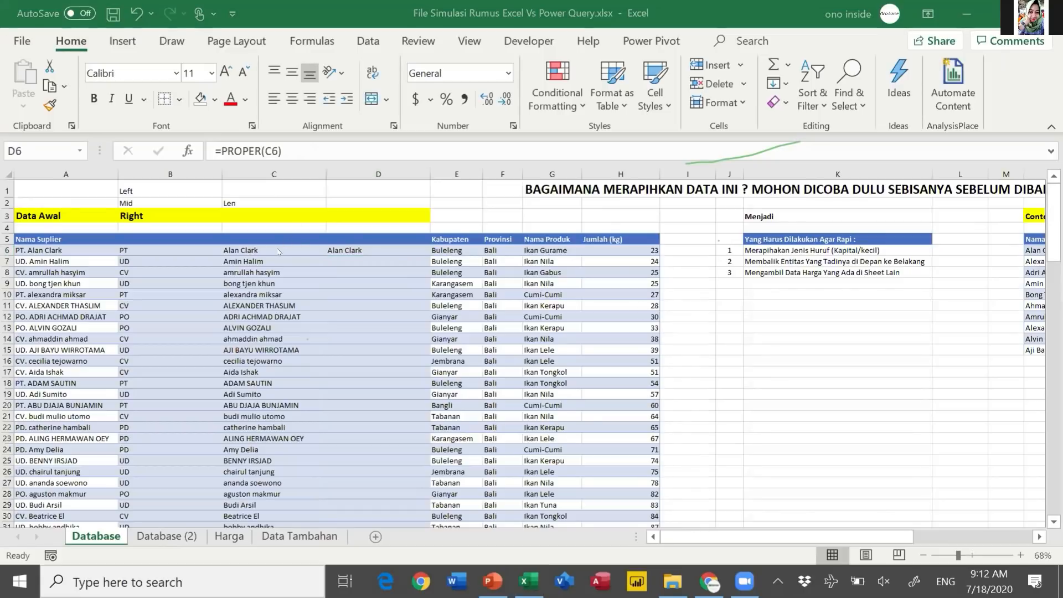
click(298, 245)
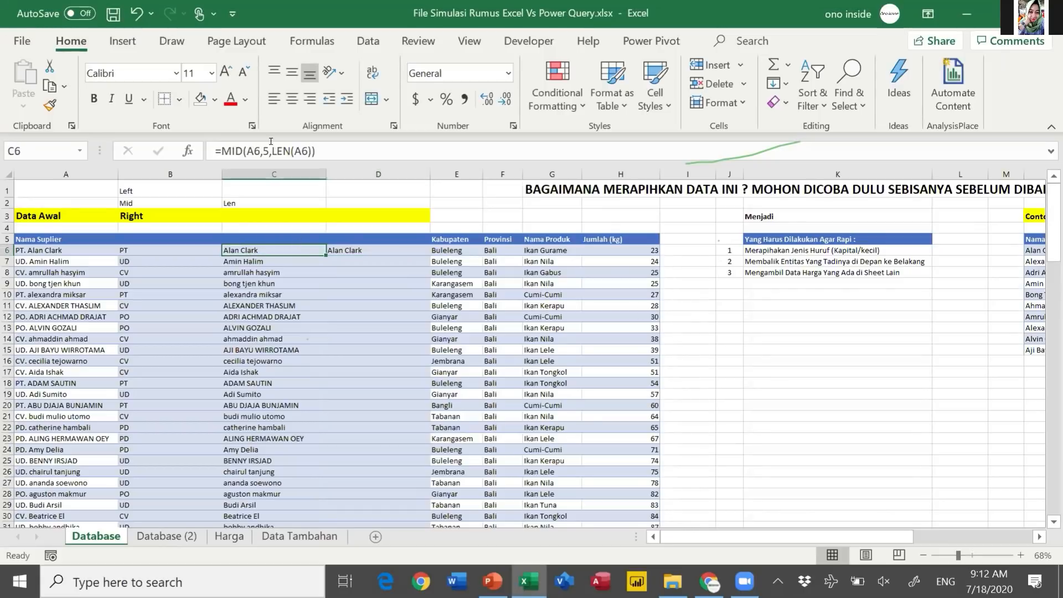
click(342, 245)
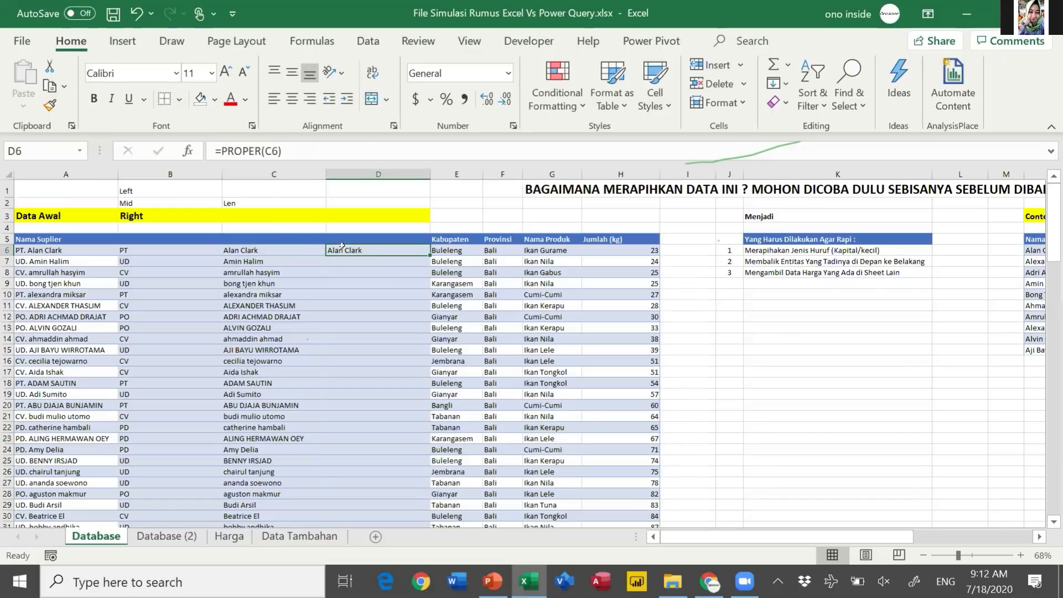
key(Delete)
key(Left)
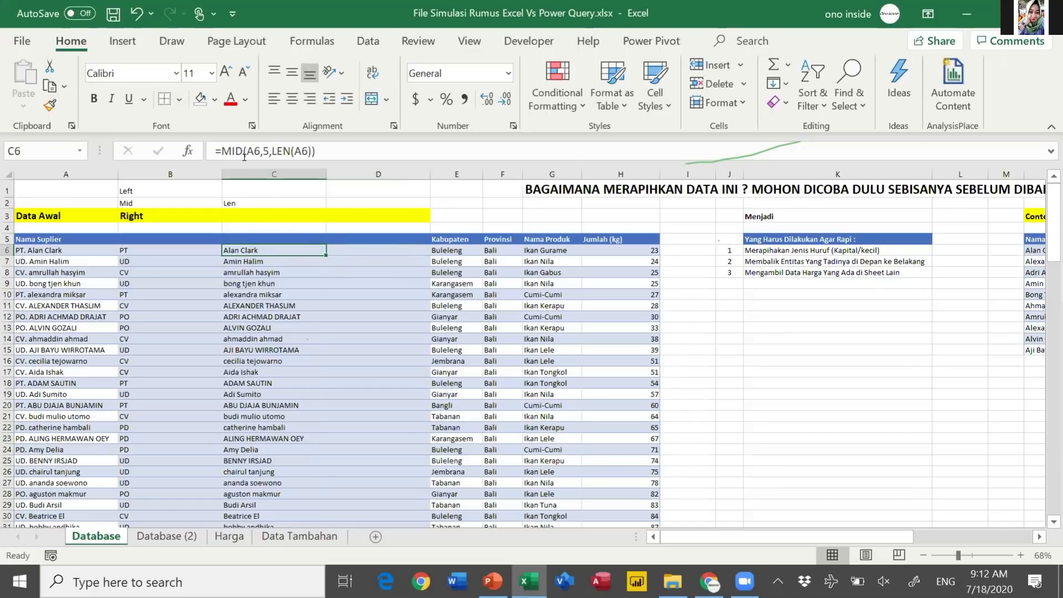
Wrap the name formula in C6 in PROPER as =PROPER(MID(A6,5,LEN(A6))) and fill it down column C.
click(218, 148)
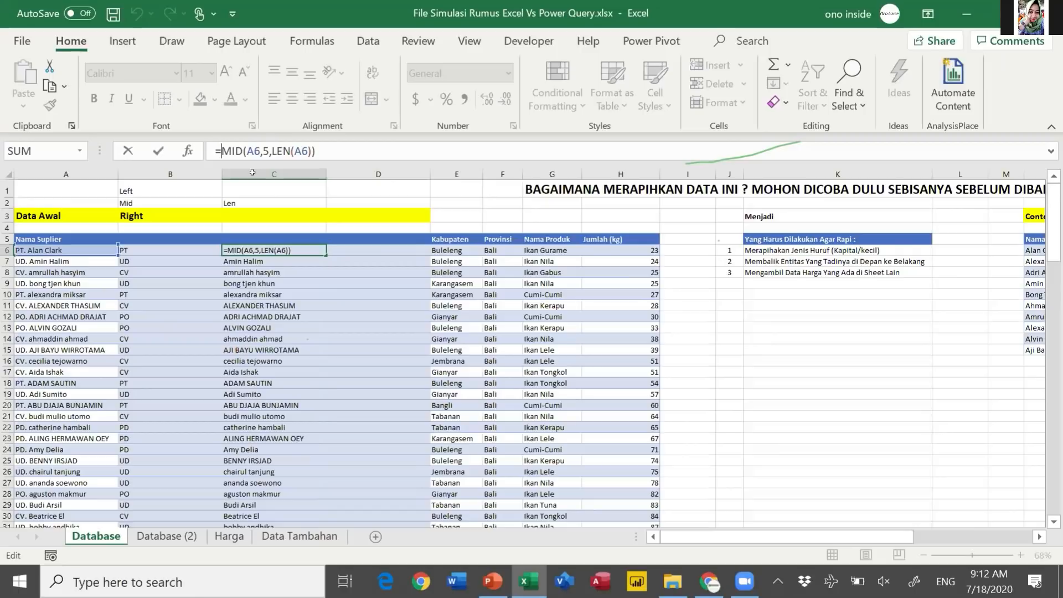
text(prope)
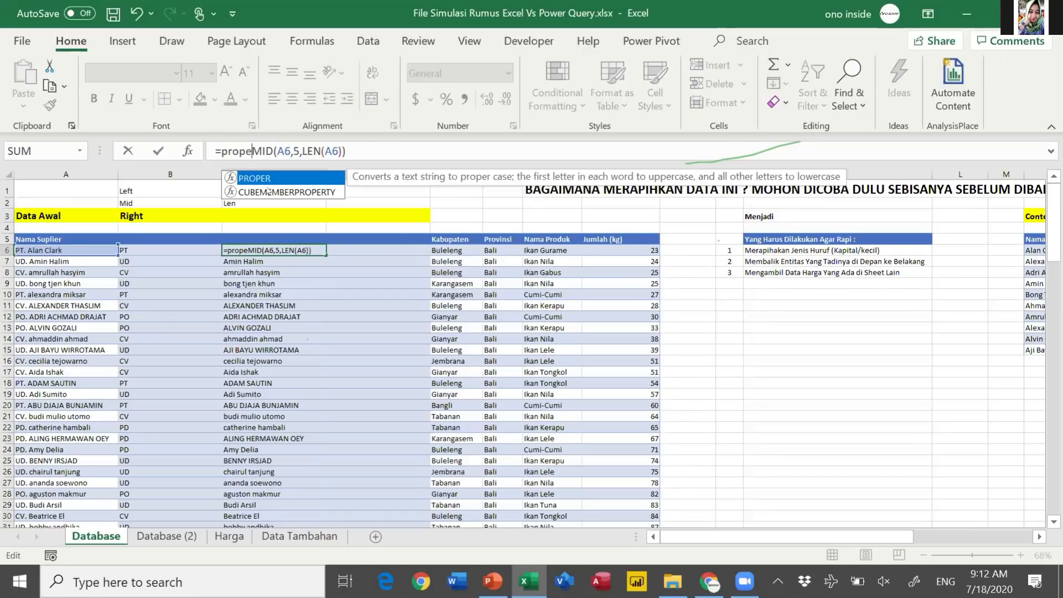
double_click(262, 179)
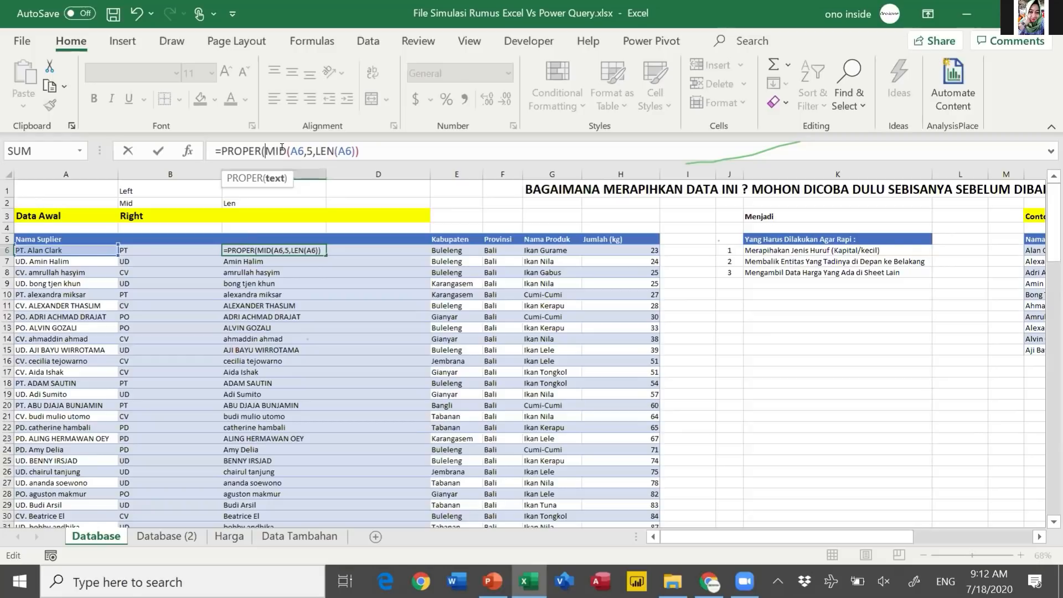
text())
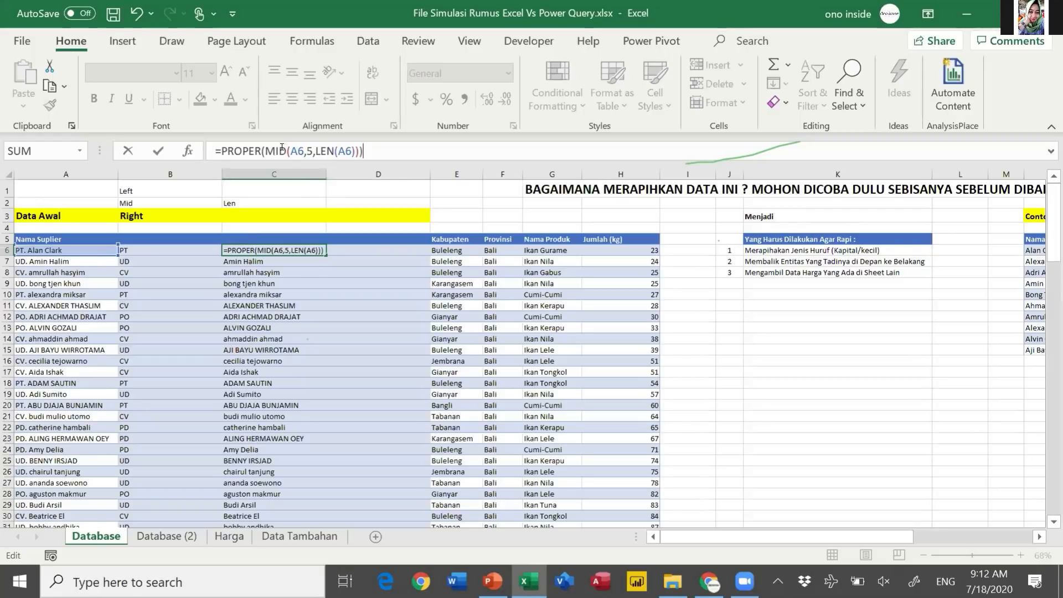
key(Return)
key(Up)
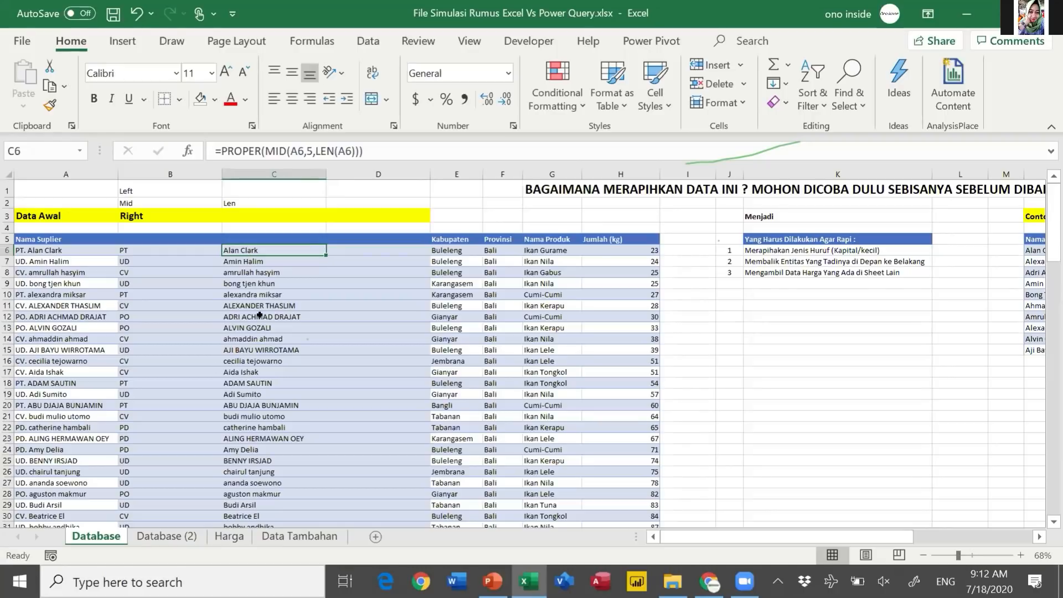
double_click(323, 253)
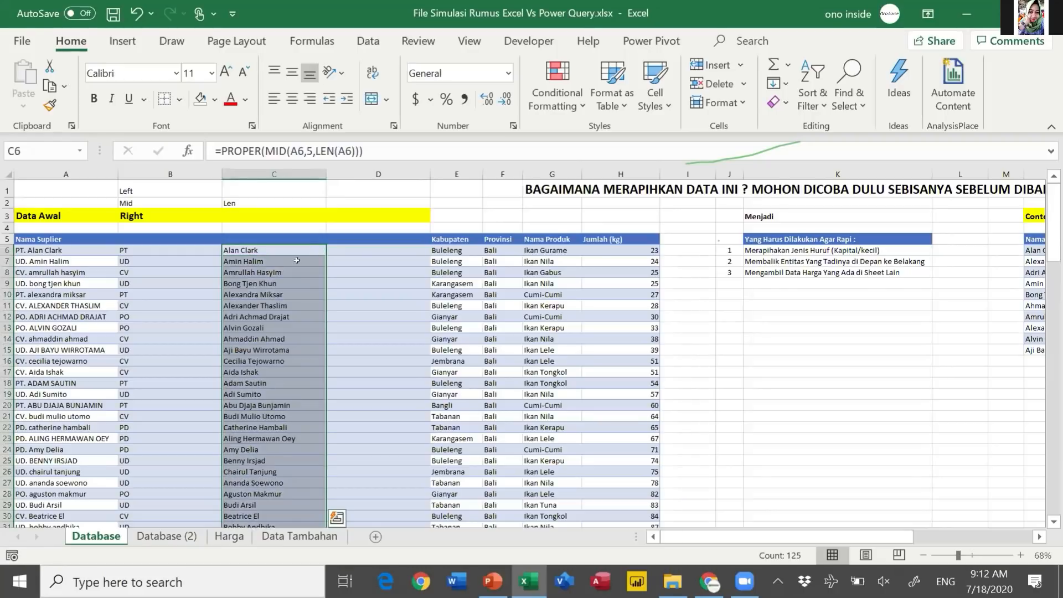
click(294, 261)
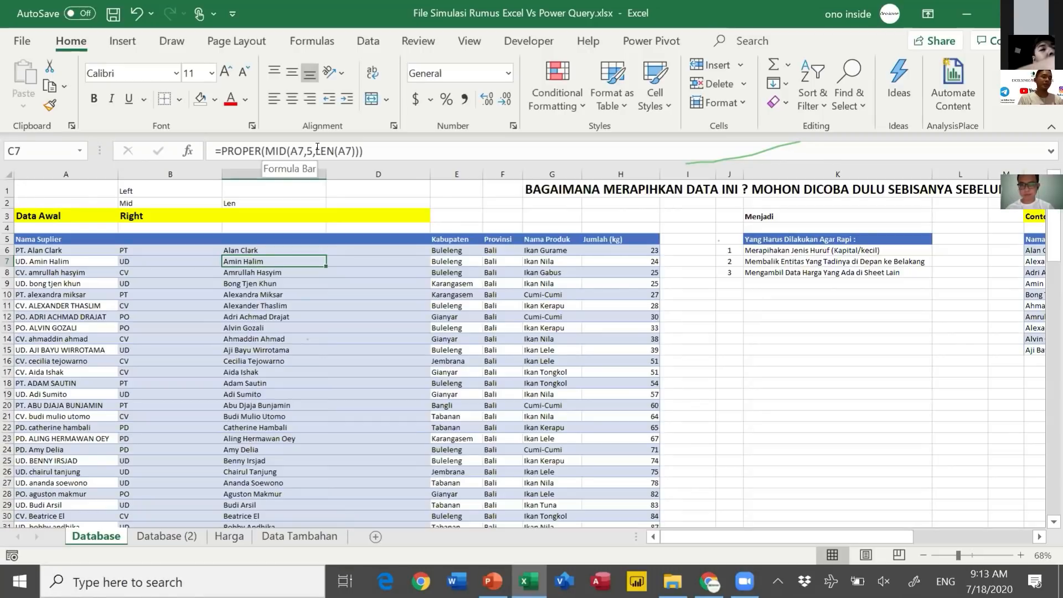
Join the name and the entity in D6 with =C6&", "&B6 and fill the formula down column D.
key(Up)
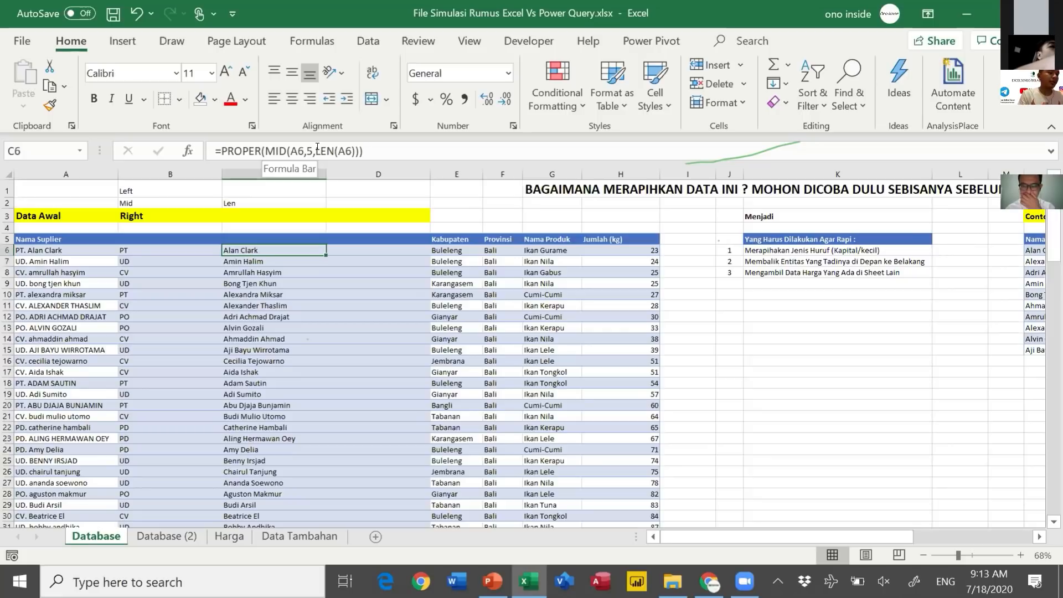
key(Right)
text(=)
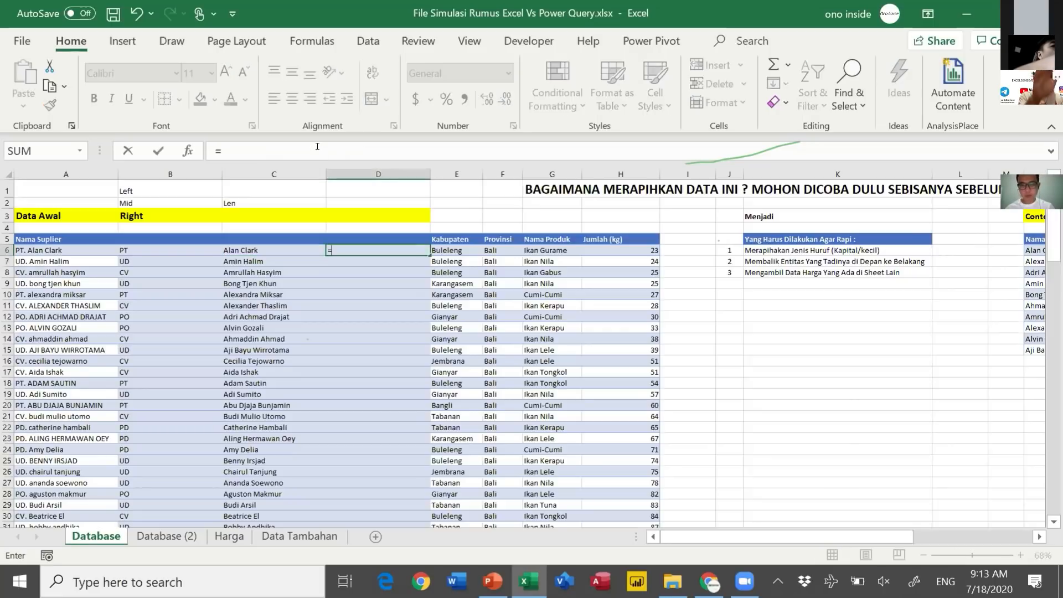
key(Left)
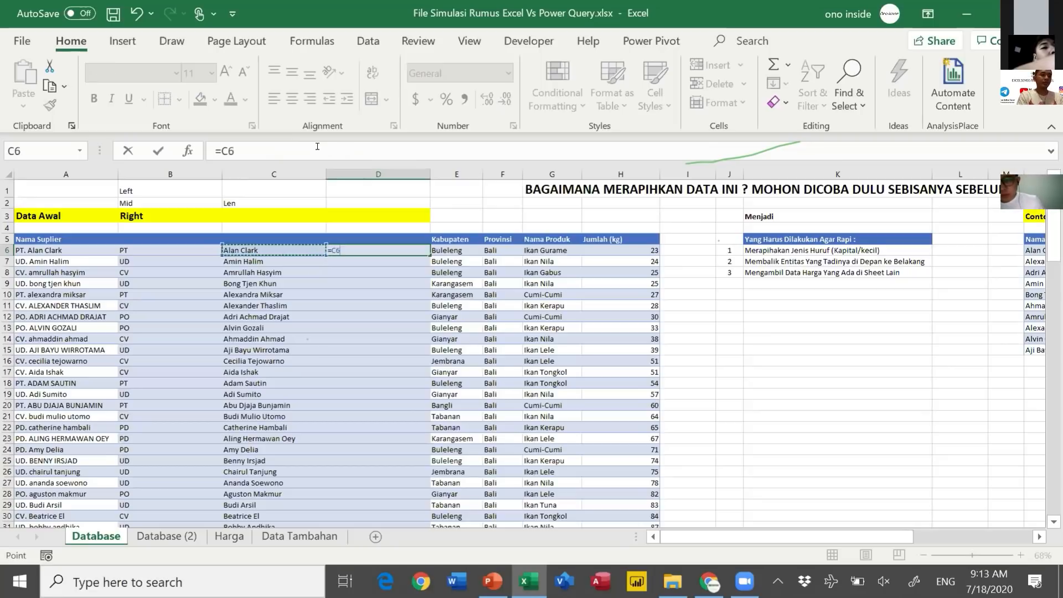
text(&)
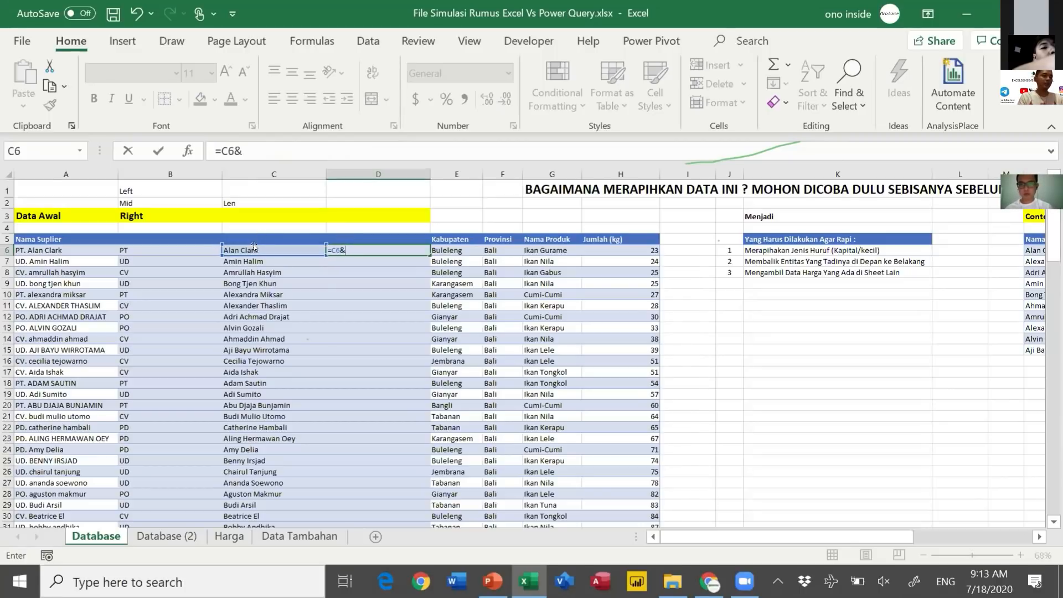
click(183, 248)
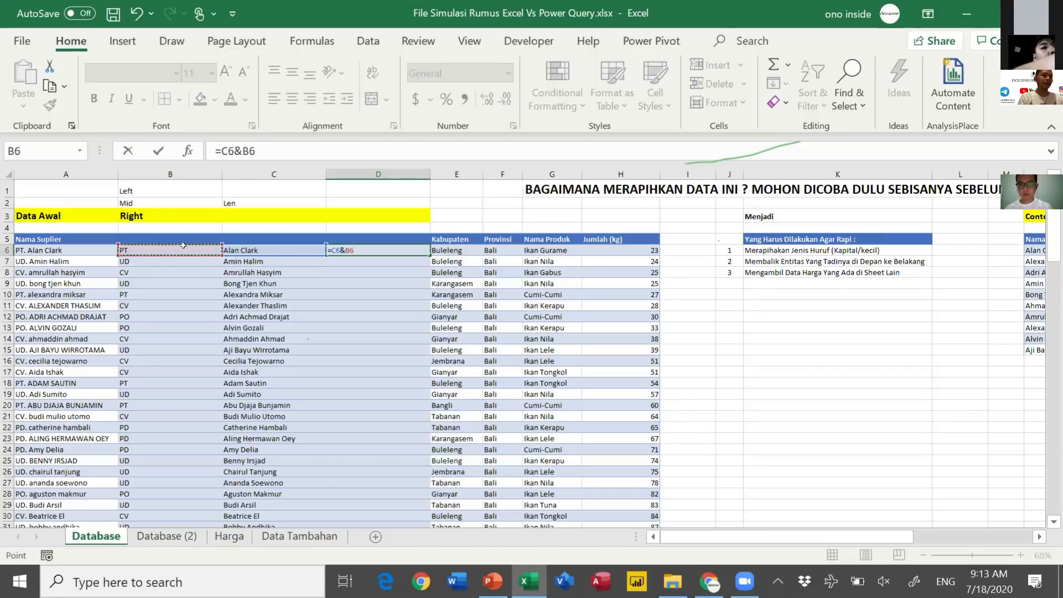
click(241, 150)
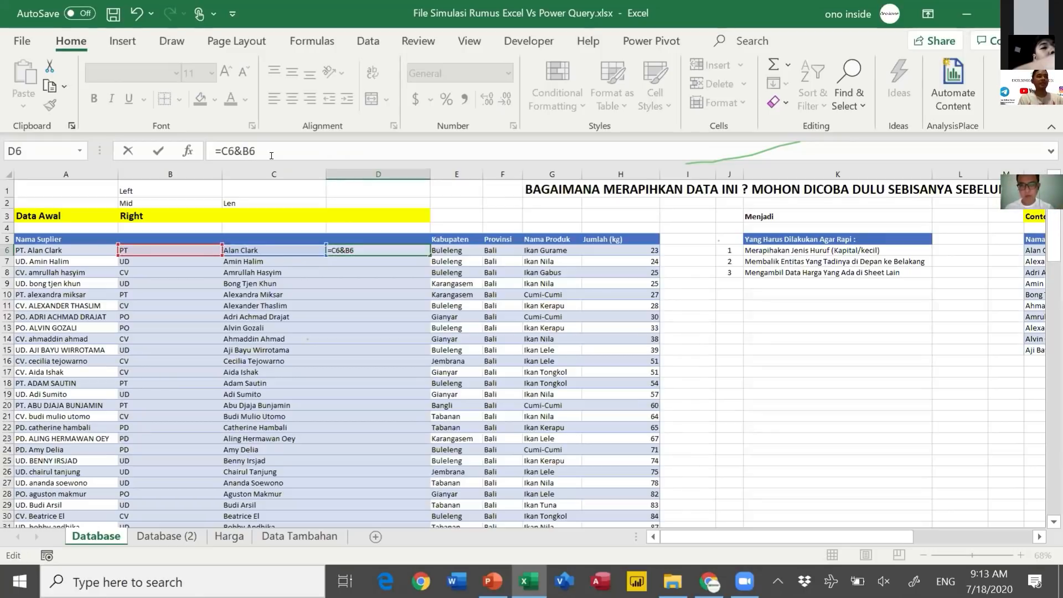
text(", ")
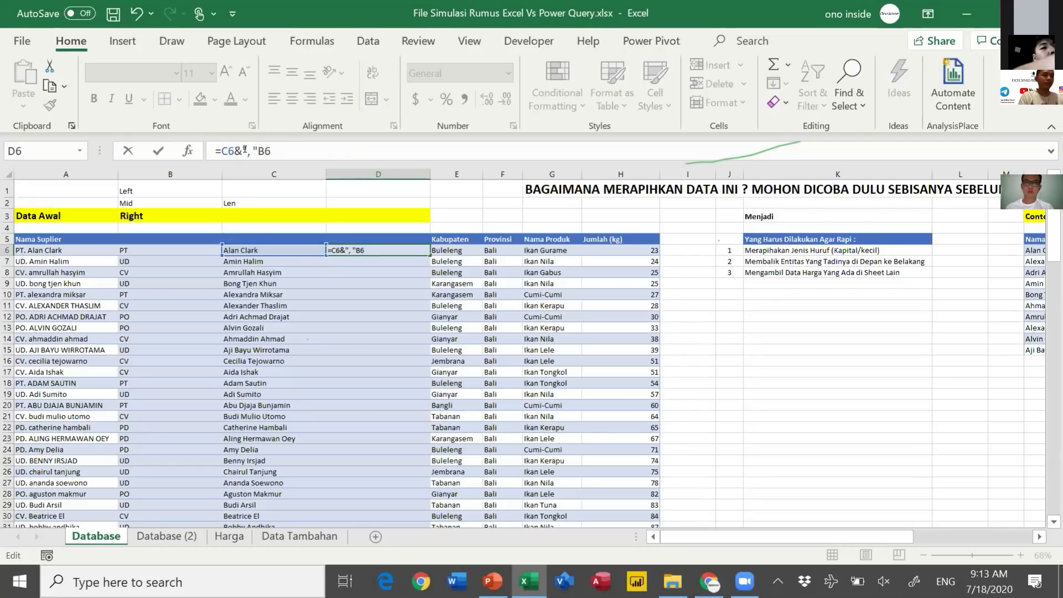
text(&)
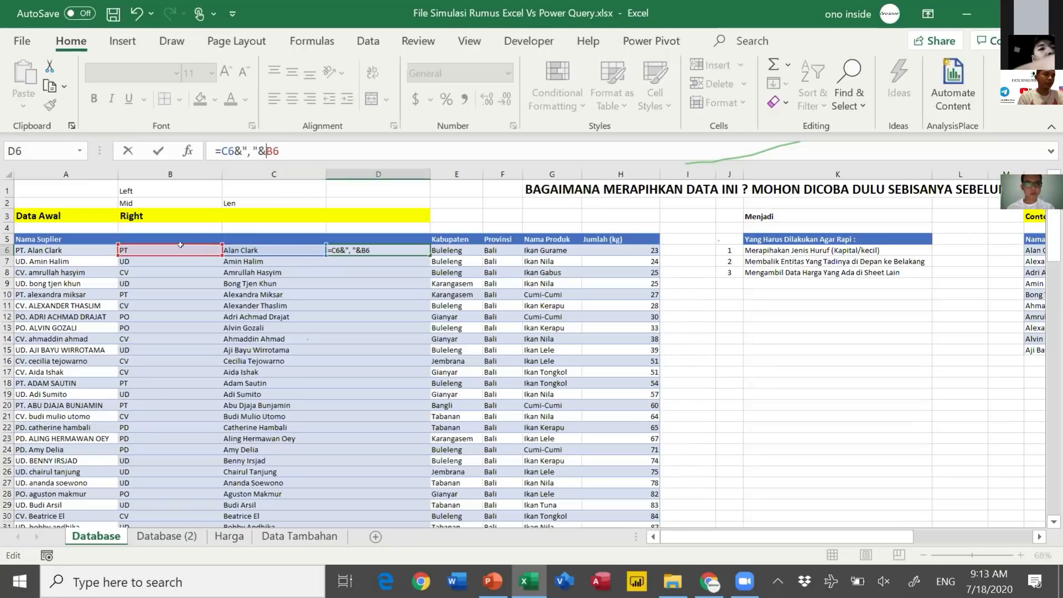
key(Return)
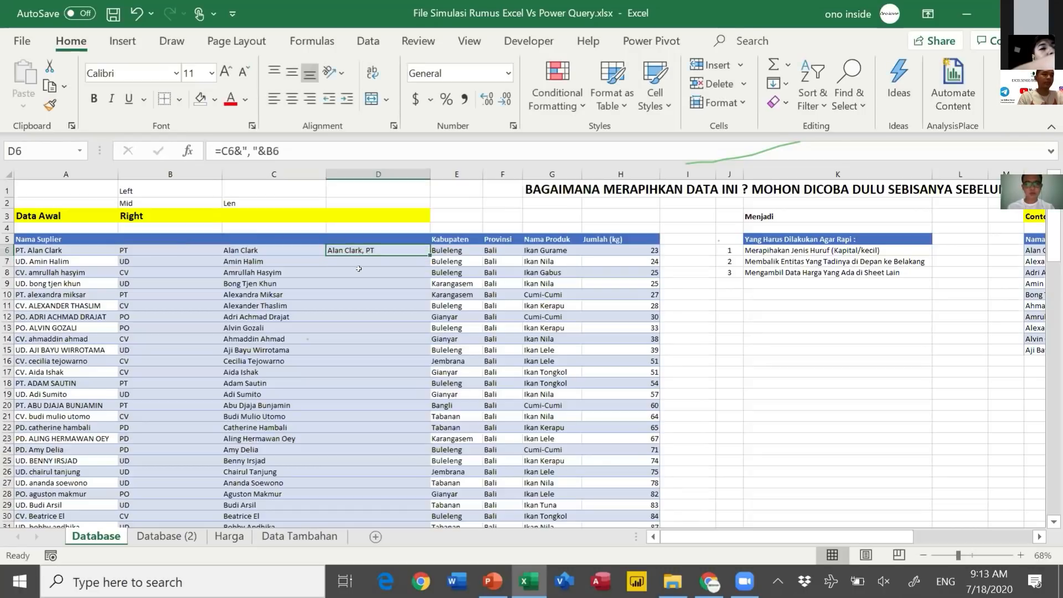
double_click(430, 258)
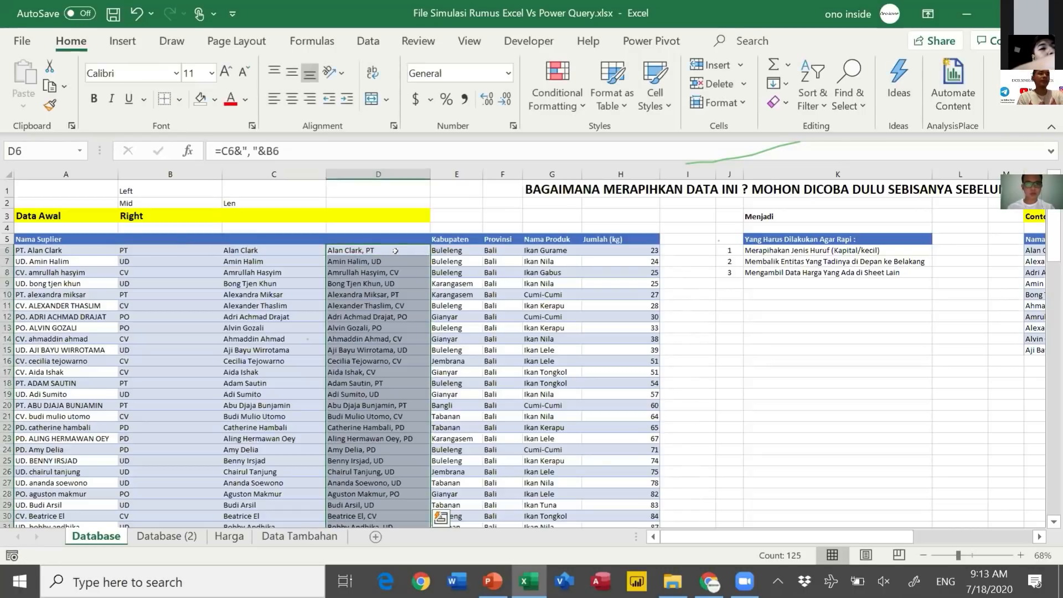
click(396, 252)
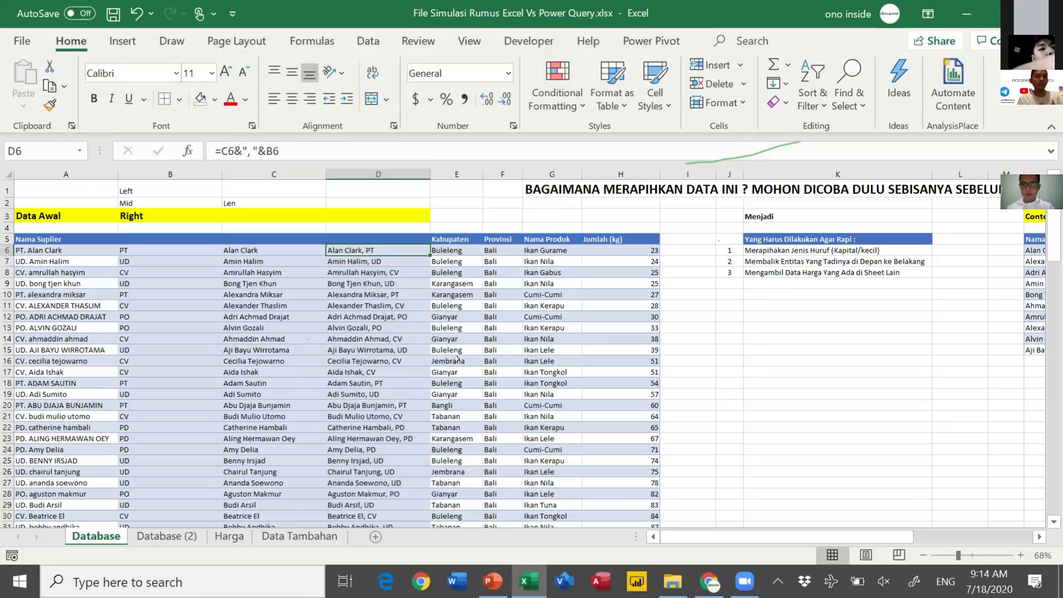
Review how D6 refers to B6 and C6, and copy the expression PROPER(MID(A6,5,LEN(A6))) from the formula in C6.
click(270, 247)
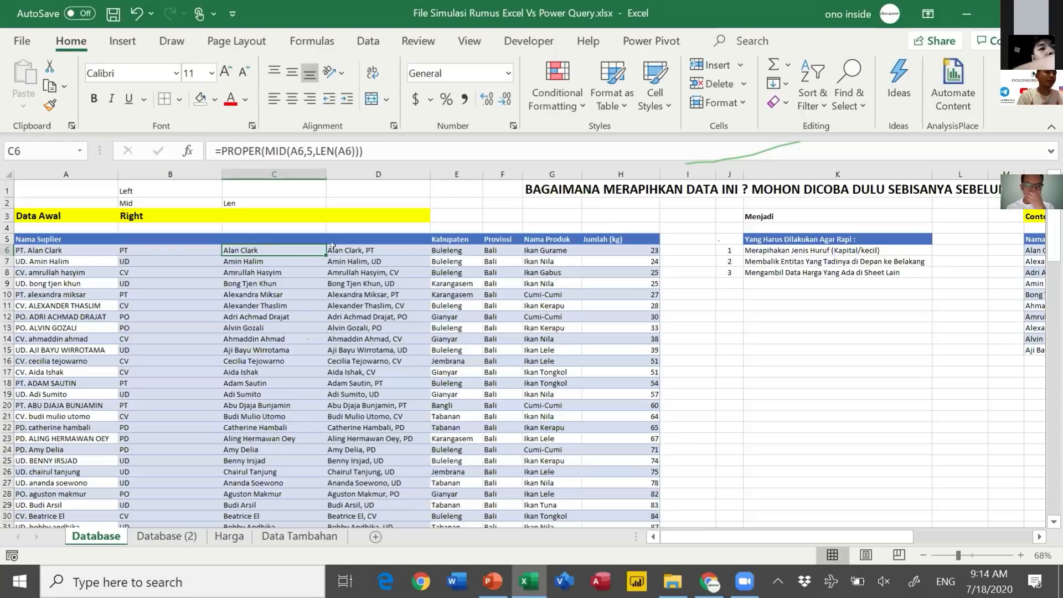
key(Right)
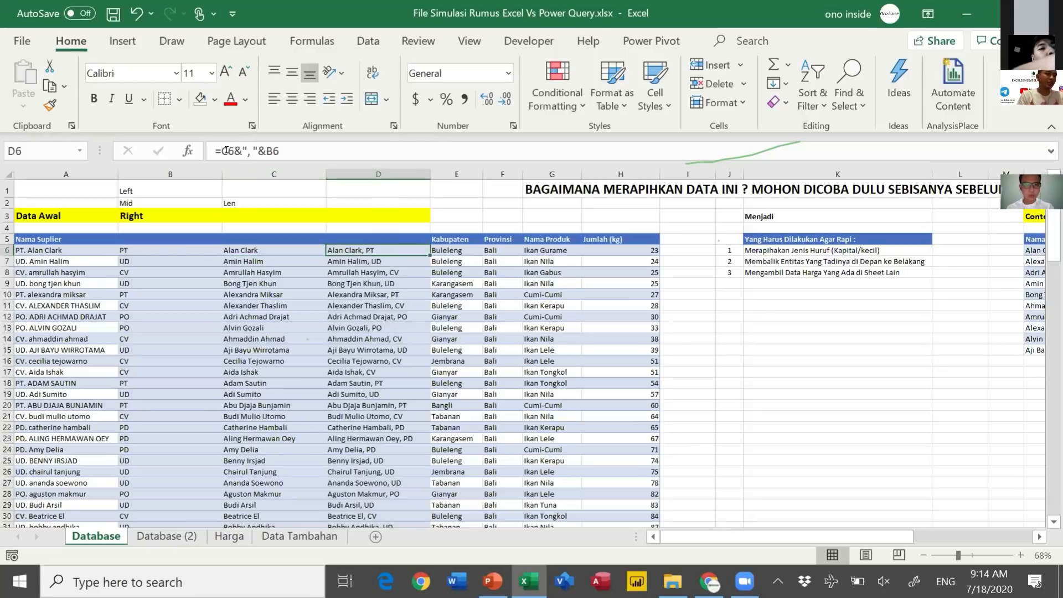
click(272, 252)
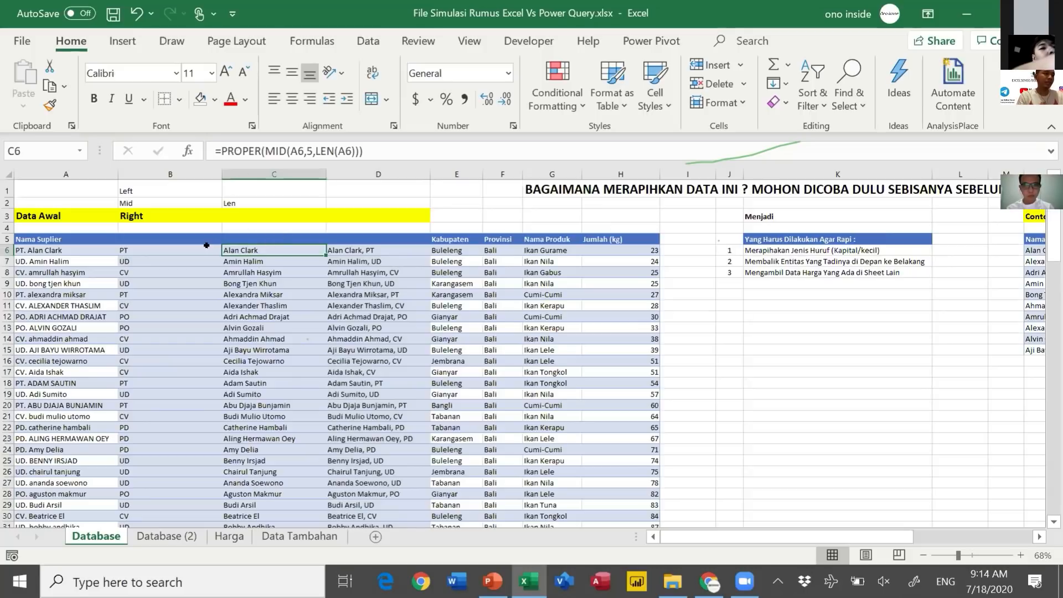
key(Left)
click(333, 248)
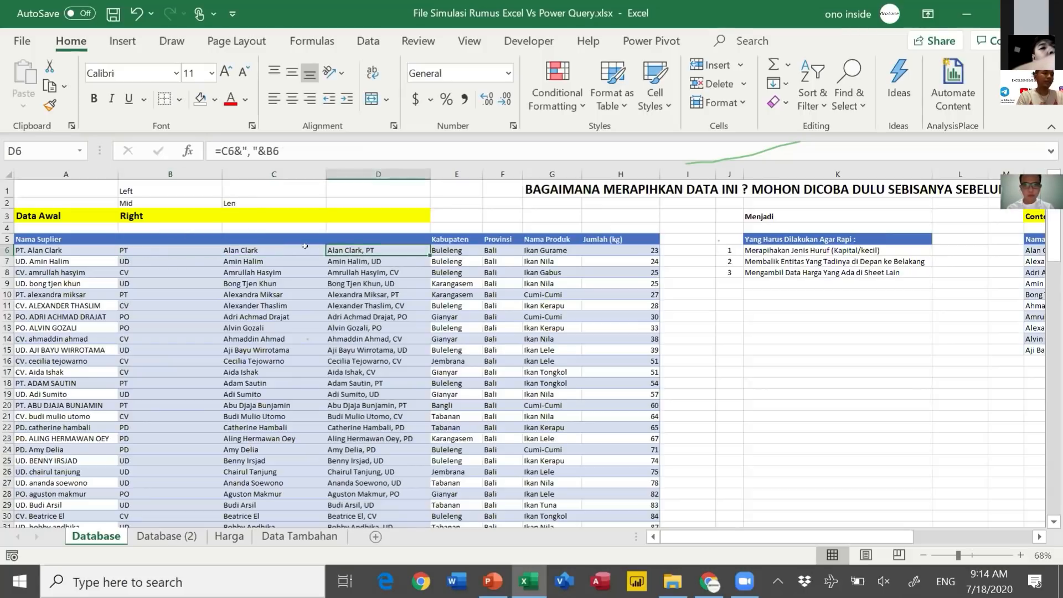
click(305, 249)
double_click(305, 249)
drag(363, 150, 217, 138)
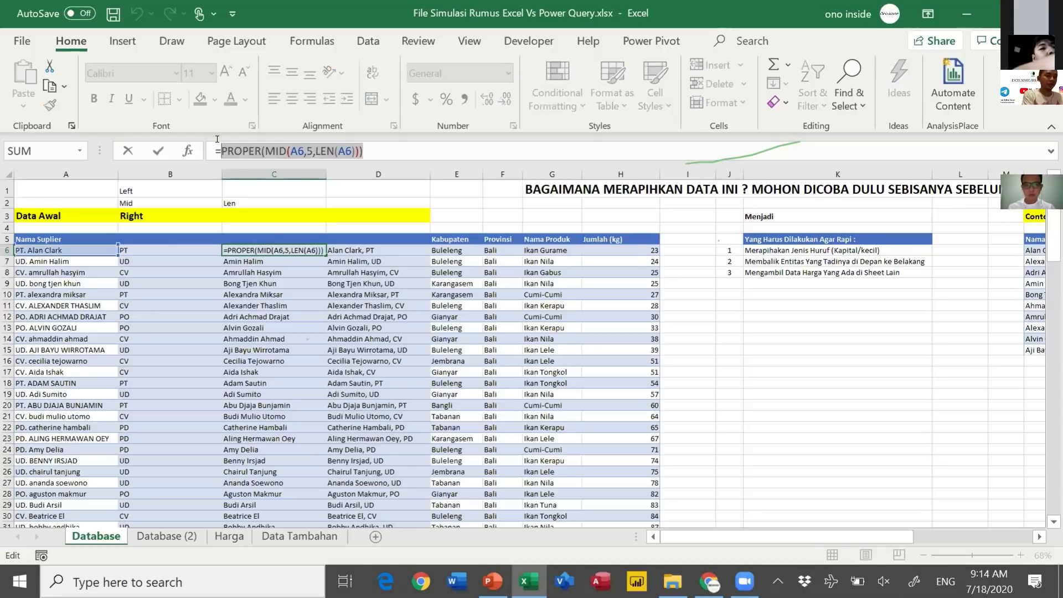
key(ctrl+c)
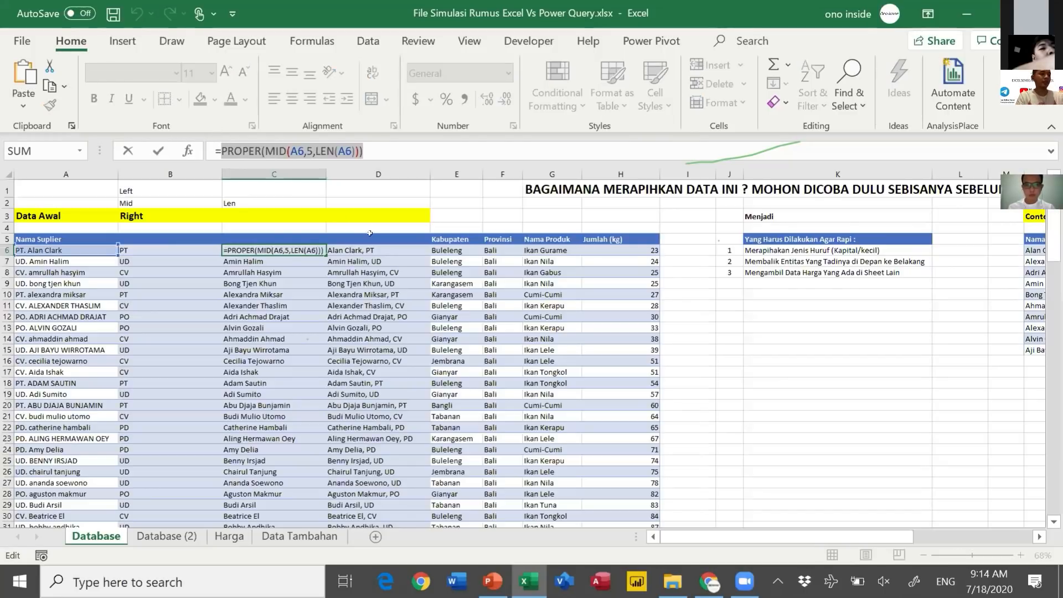
key(Escape)
Replace the C6 reference in the D6 formula with the copied expression, giving =PROPER(MID(A6,5,LEN(A6)))&", "&B6.
click(360, 251)
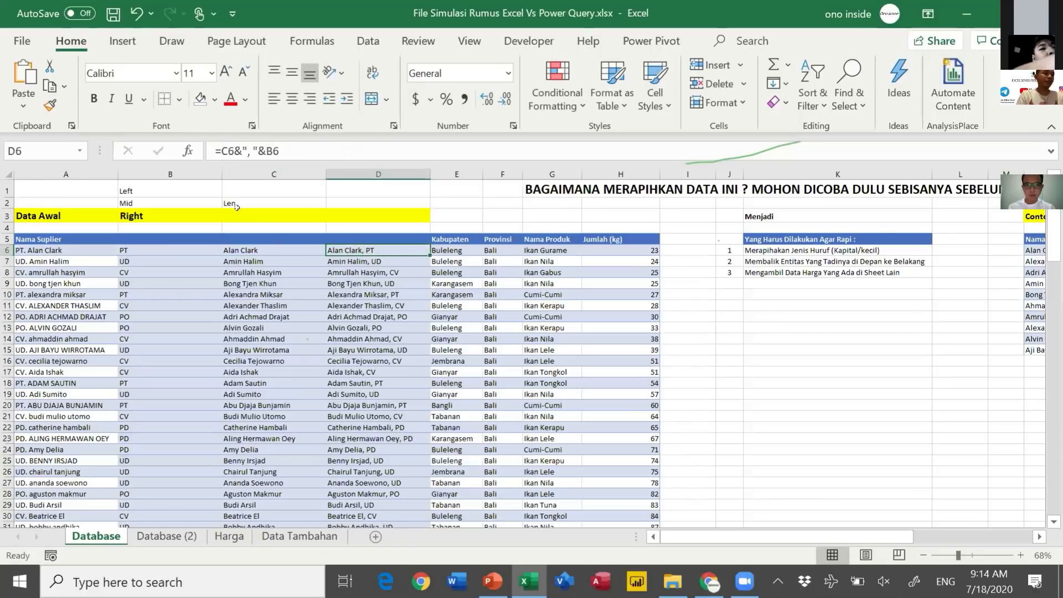
click(220, 150)
double_click(220, 150)
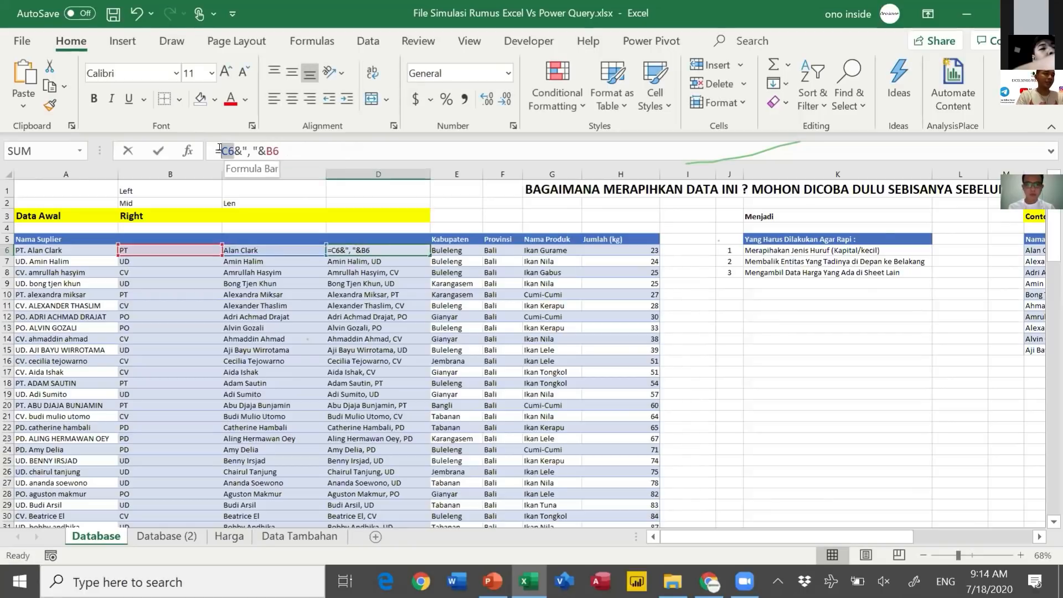
key(ctrl+v)
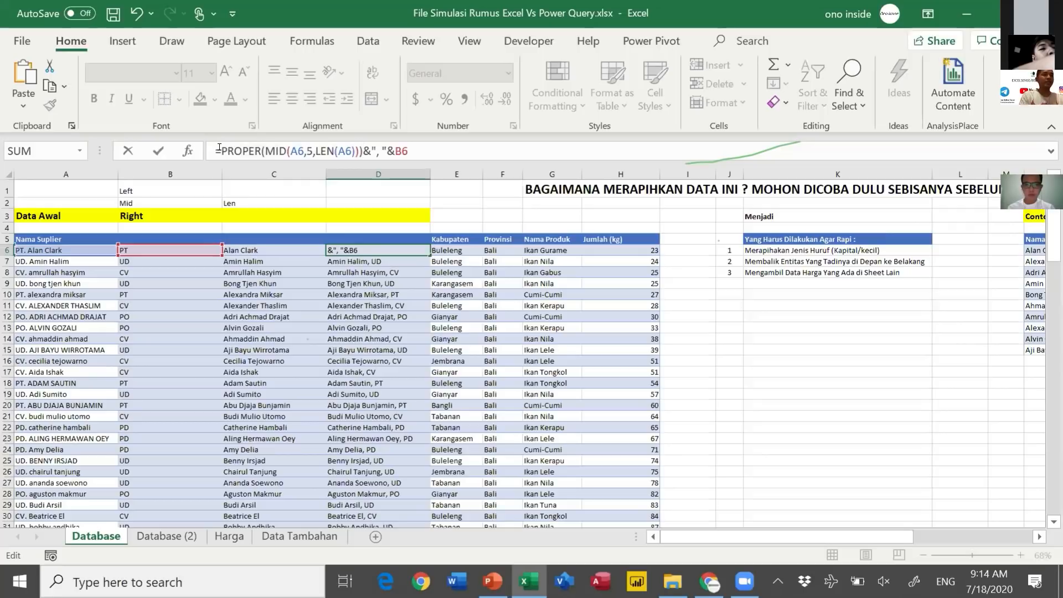
key(Return)
key(Up)
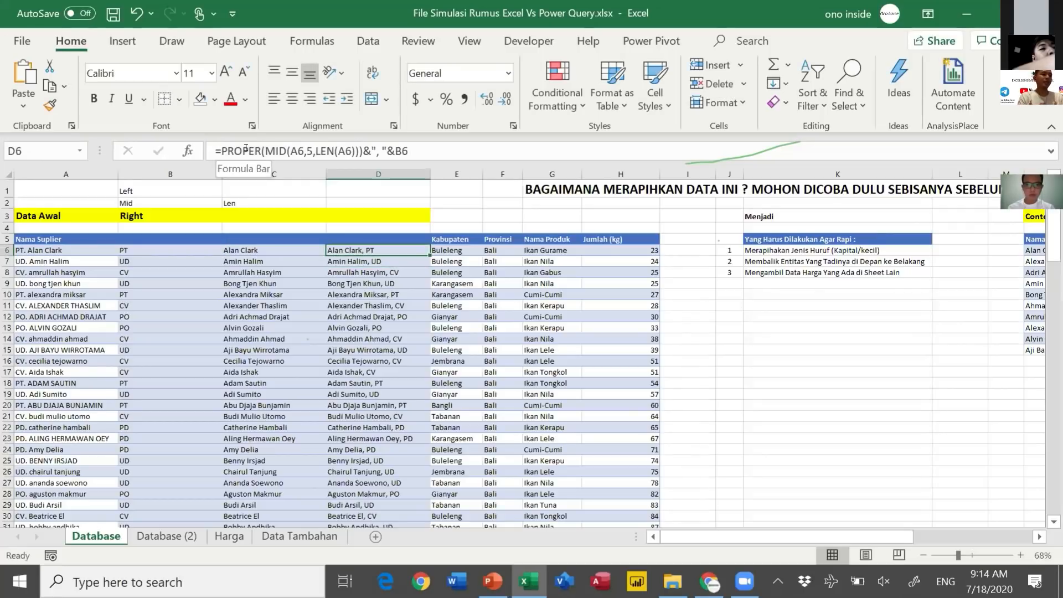
Replace the B6 reference in the D6 formula with LEFT(A6,2) copied from B6, and fill the formula down column D.
click(173, 250)
drag(283, 150, 217, 149)
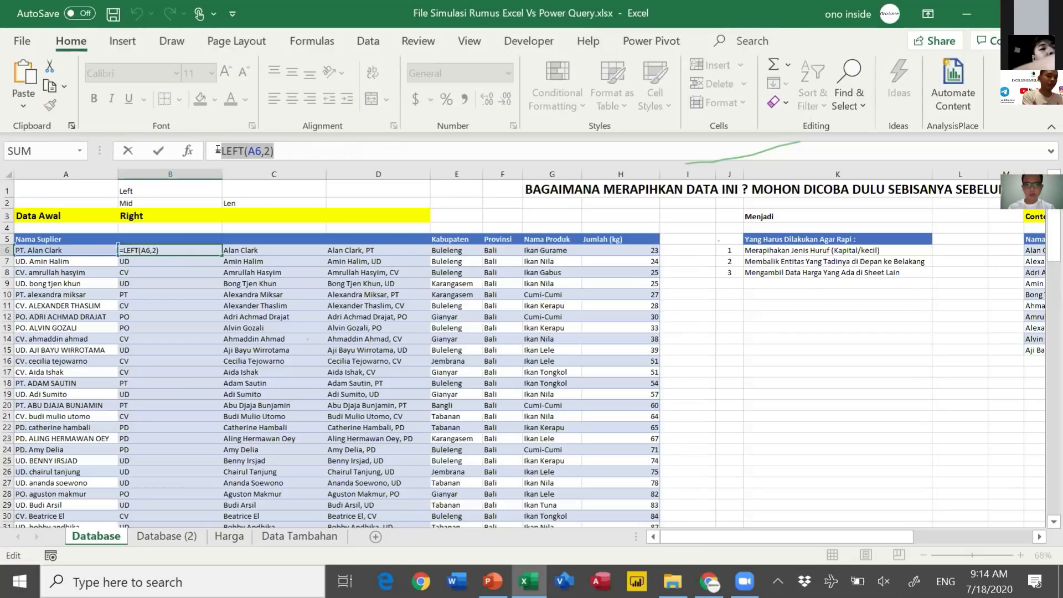
key(Escape)
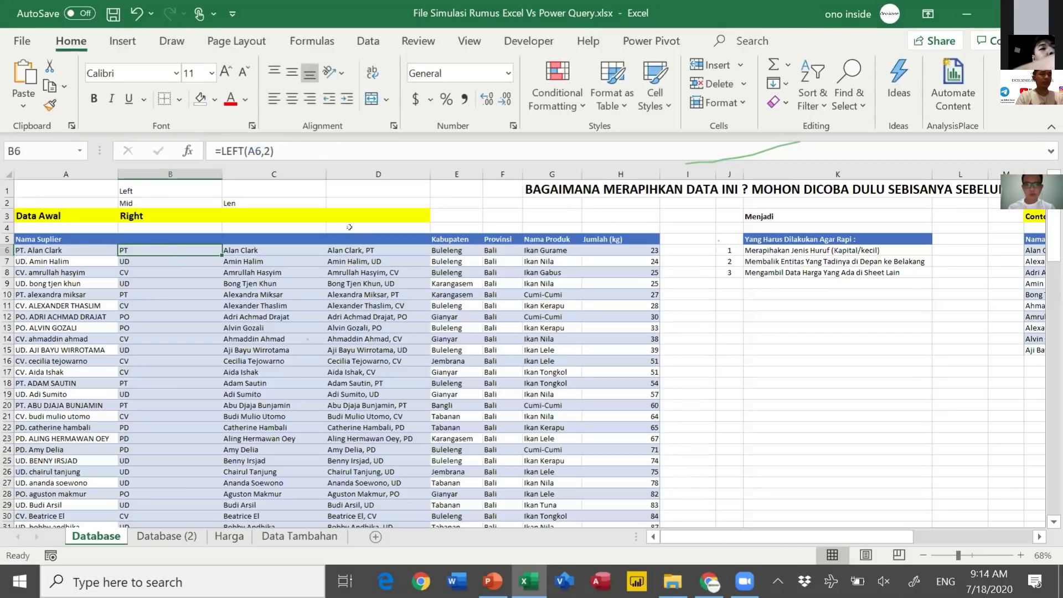
click(352, 245)
double_click(352, 245)
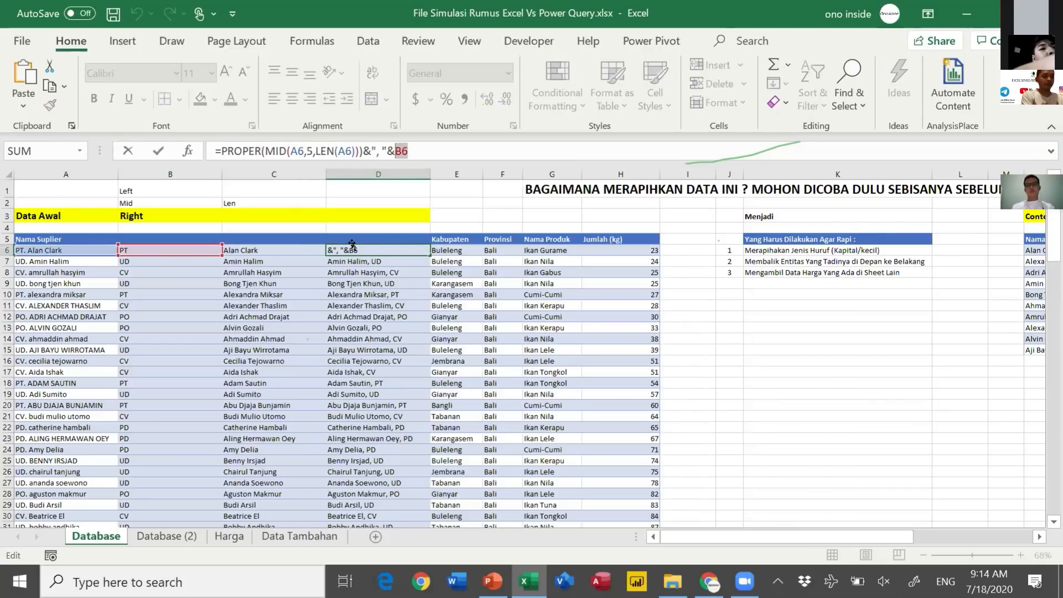
key(ctrl+v)
key(Return)
click(353, 247)
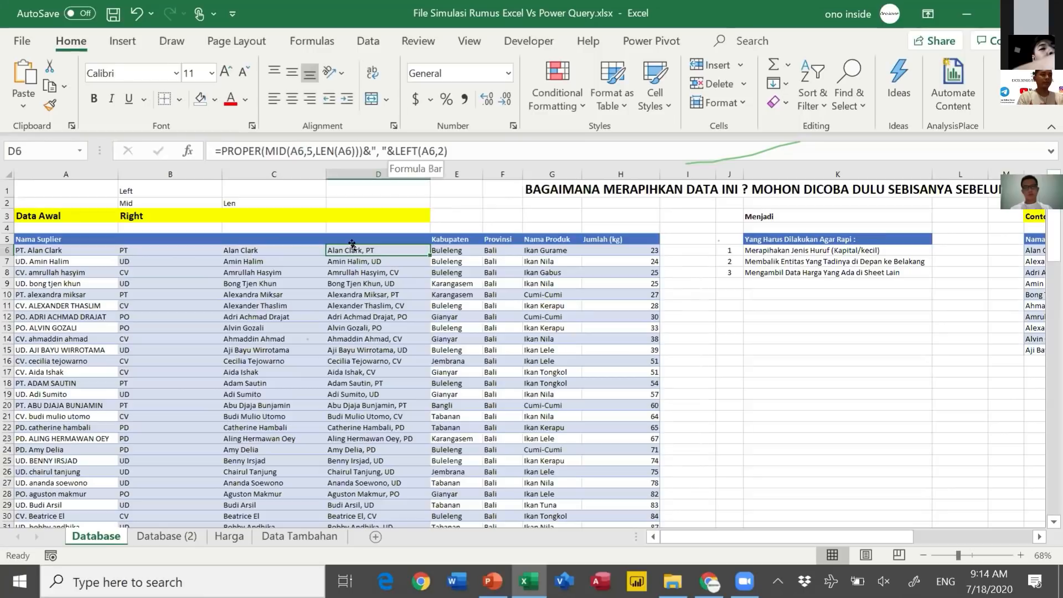
double_click(430, 248)
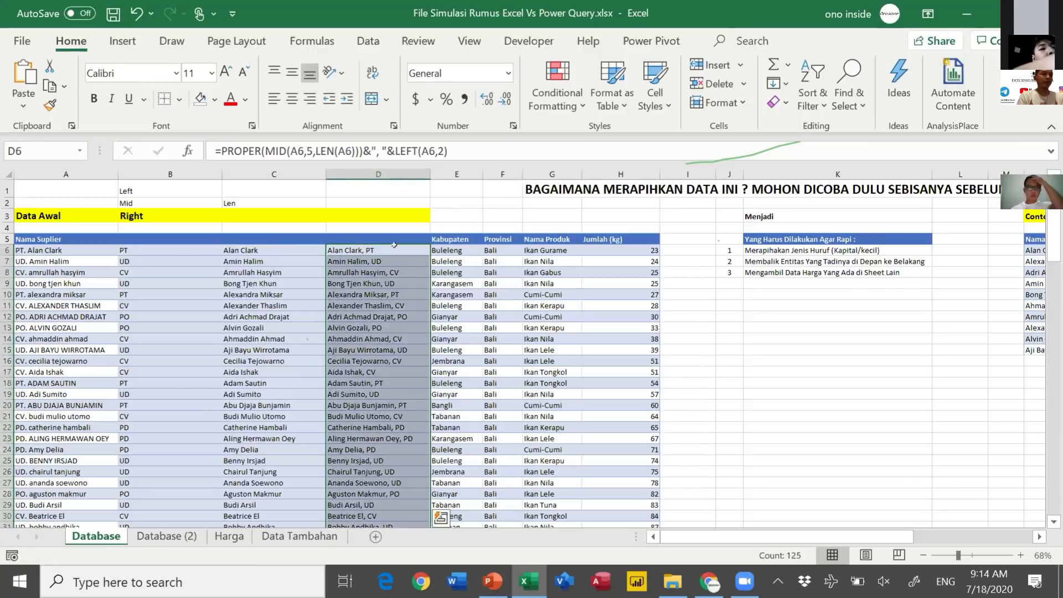
click(376, 250)
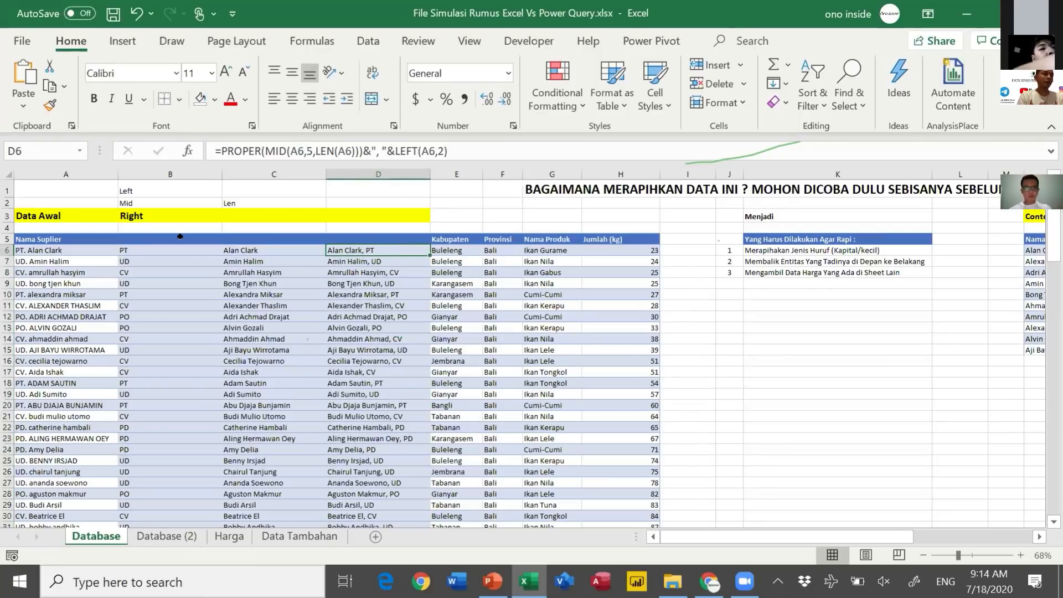
Check the cell references in the combined D6 formula and delete helper columns B and C.
key(F2)
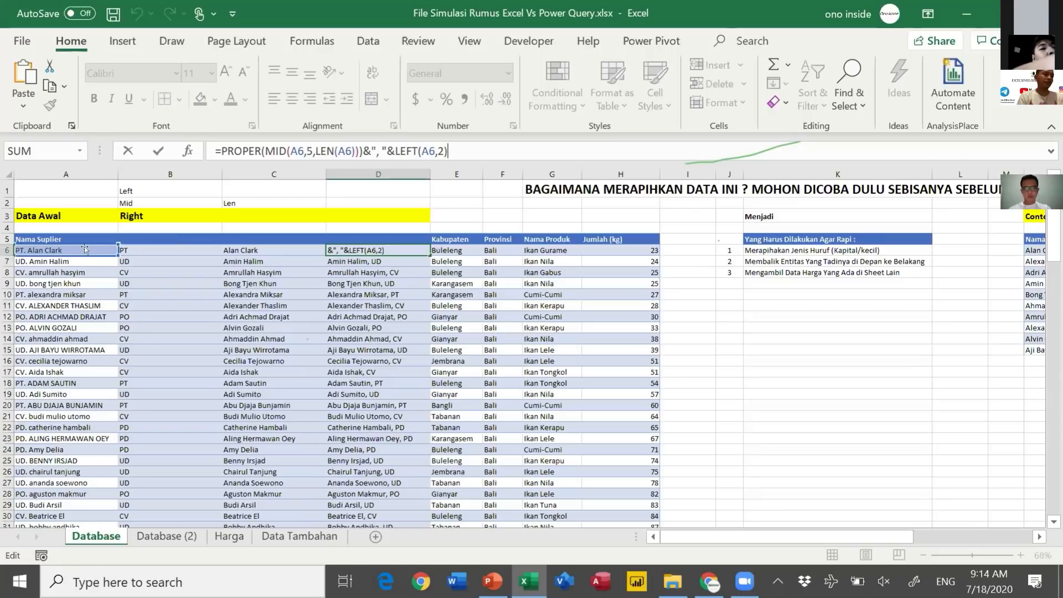
key(Return)
key(Left)
key(Up)
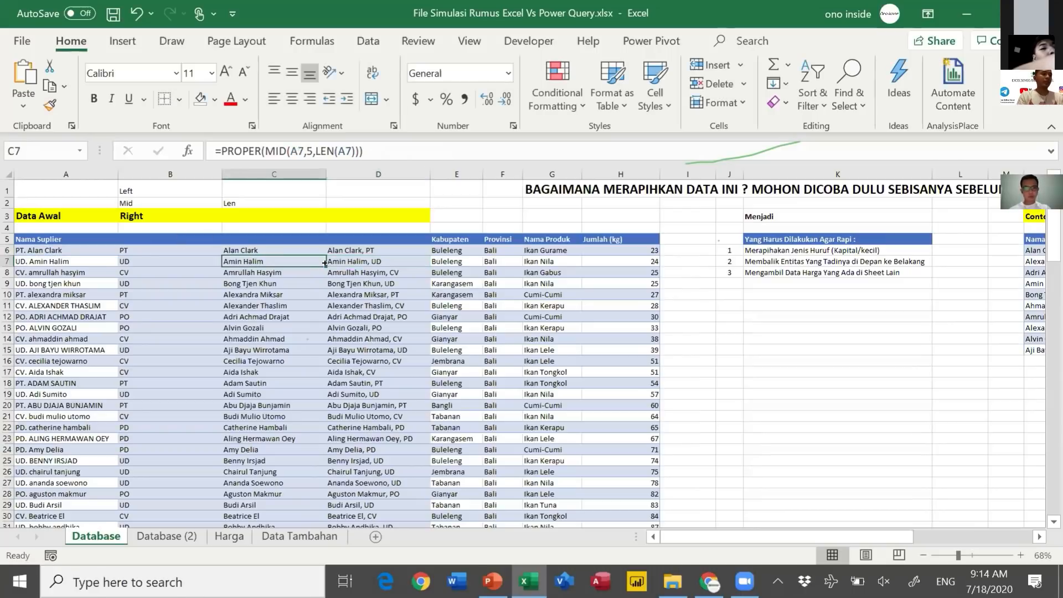
key(shift+Left)
key(ctrl+space)
key(alt)
key(e)
key(d)
key(Left)
key(Up)
key(Down)
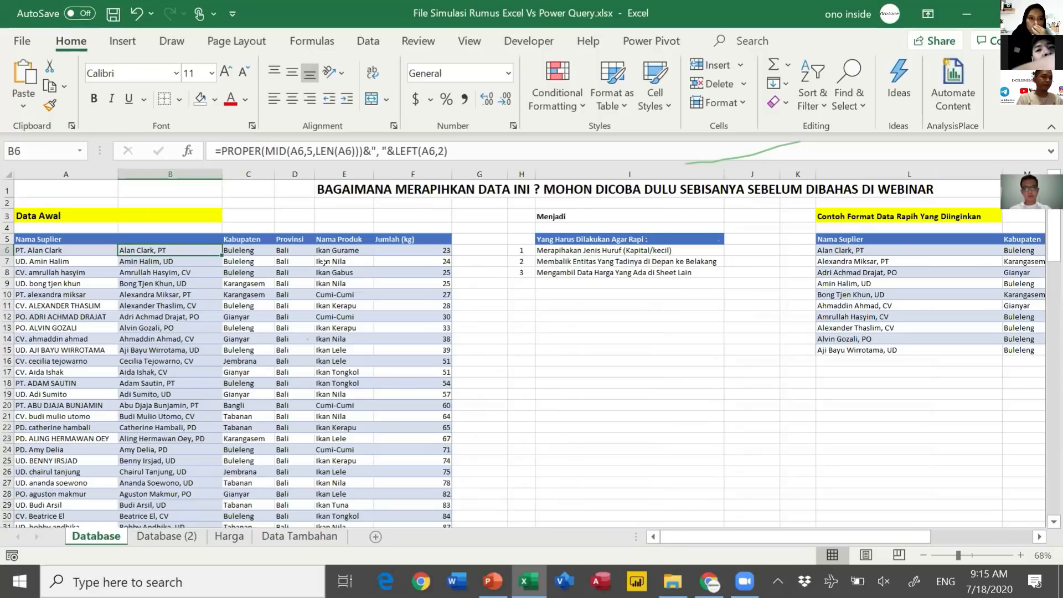
Enter the header "Nama Supplier" in B5 above the combined names.
click(189, 235)
text(Nama Supplier)
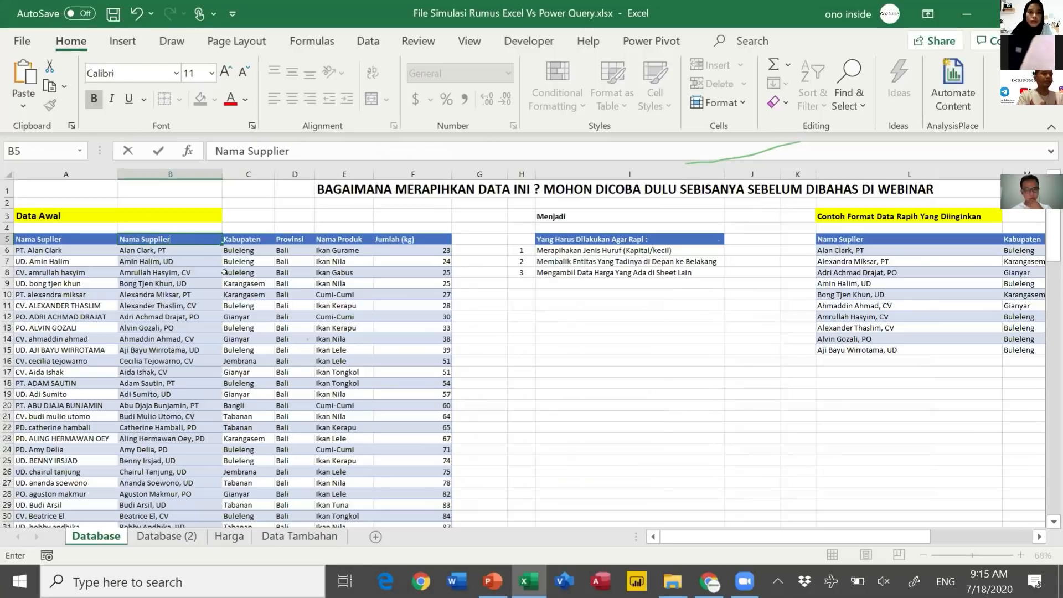
key(Return)
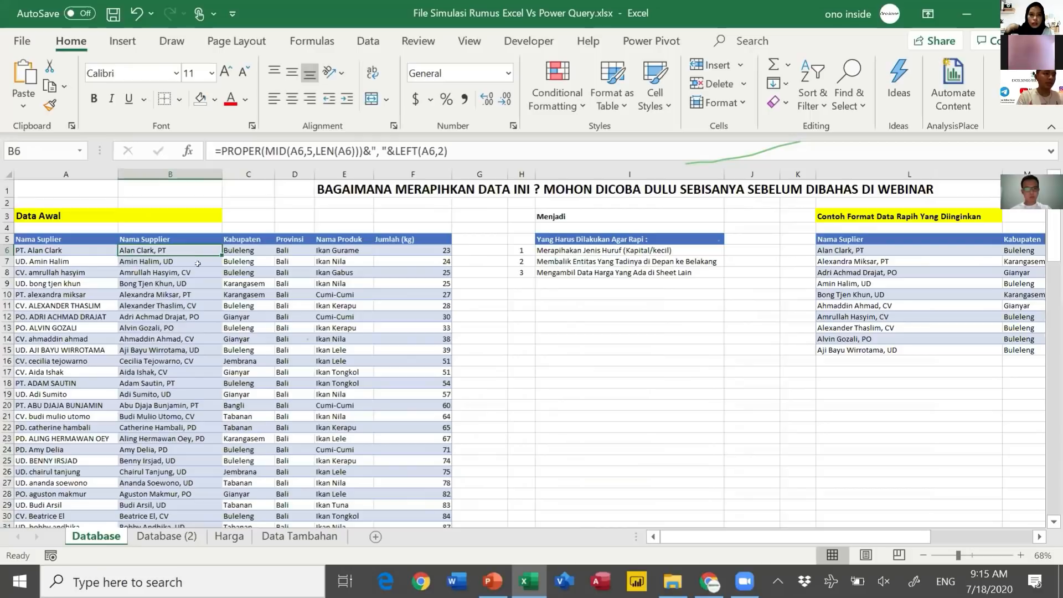
click(166, 262)
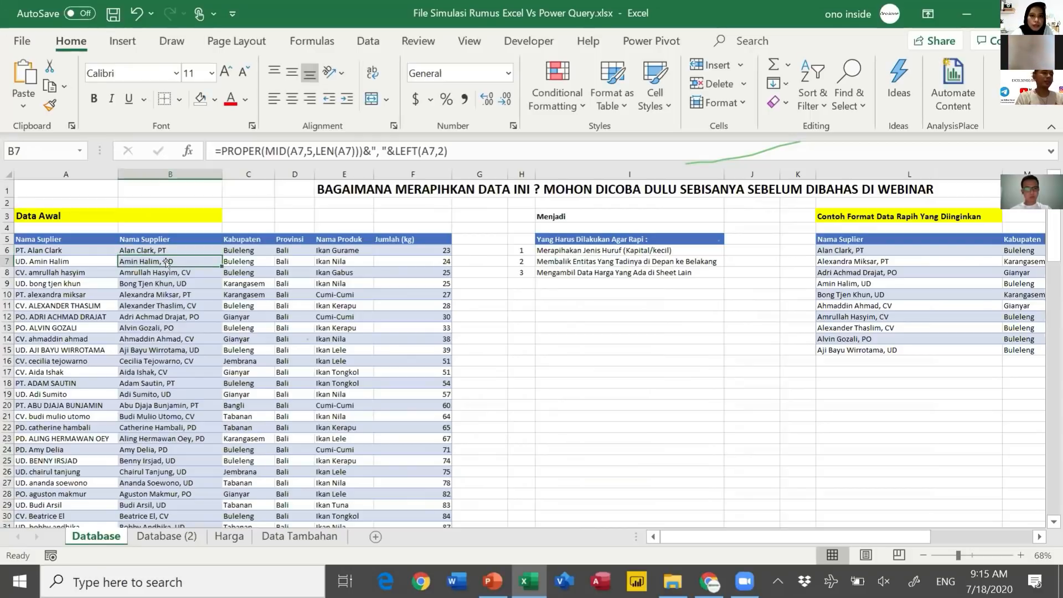
Add the header "Harga" in G5, beside Jumlah (kg).
key(Up)
key(Up)
key(Right)
key(Right)
key(Right)
key(Right)
key(Right)
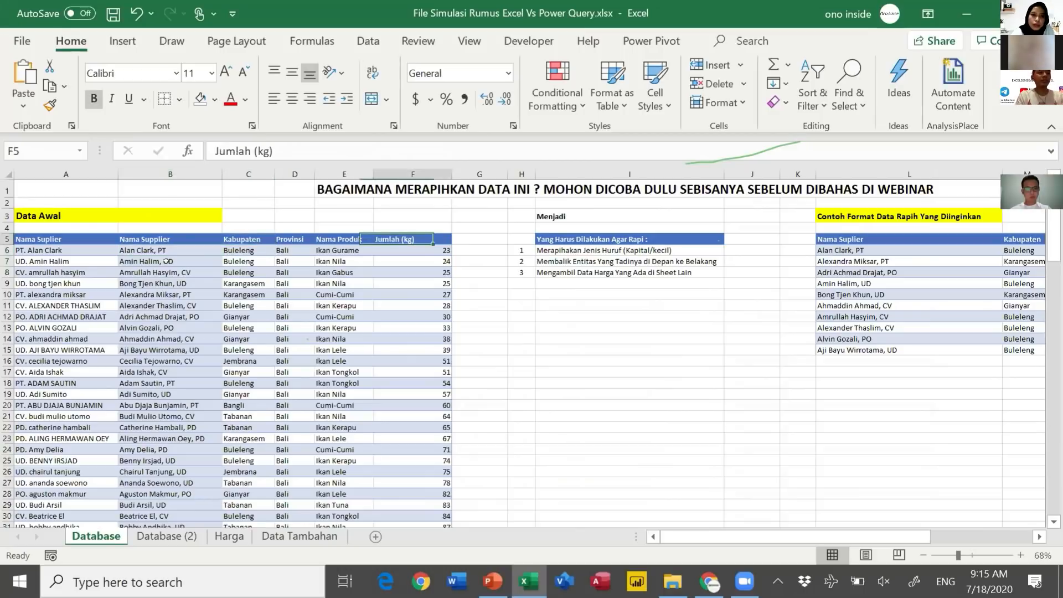
key(Left)
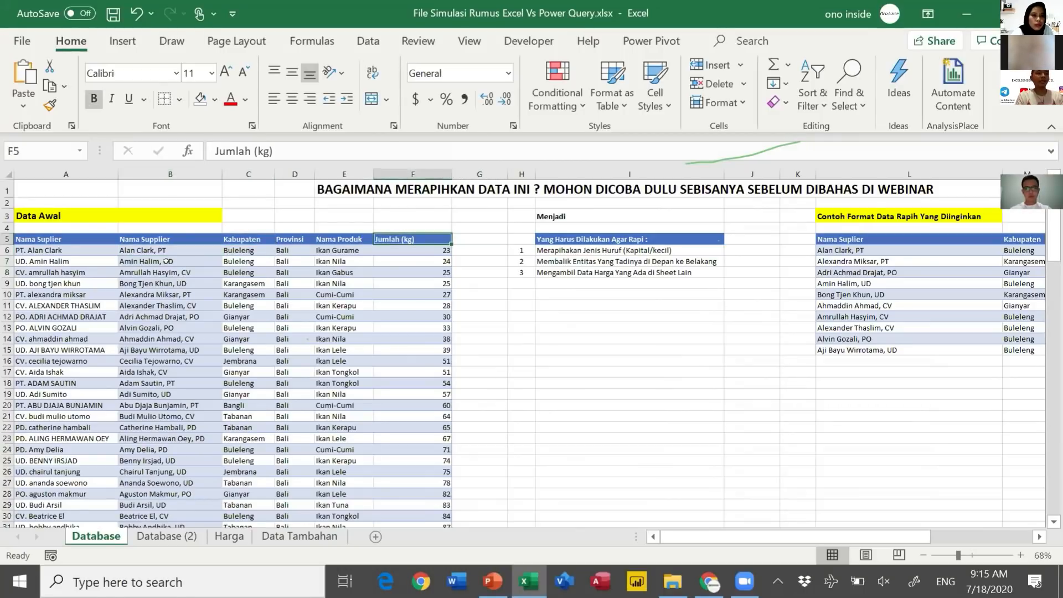
key(Right)
text(Harga)
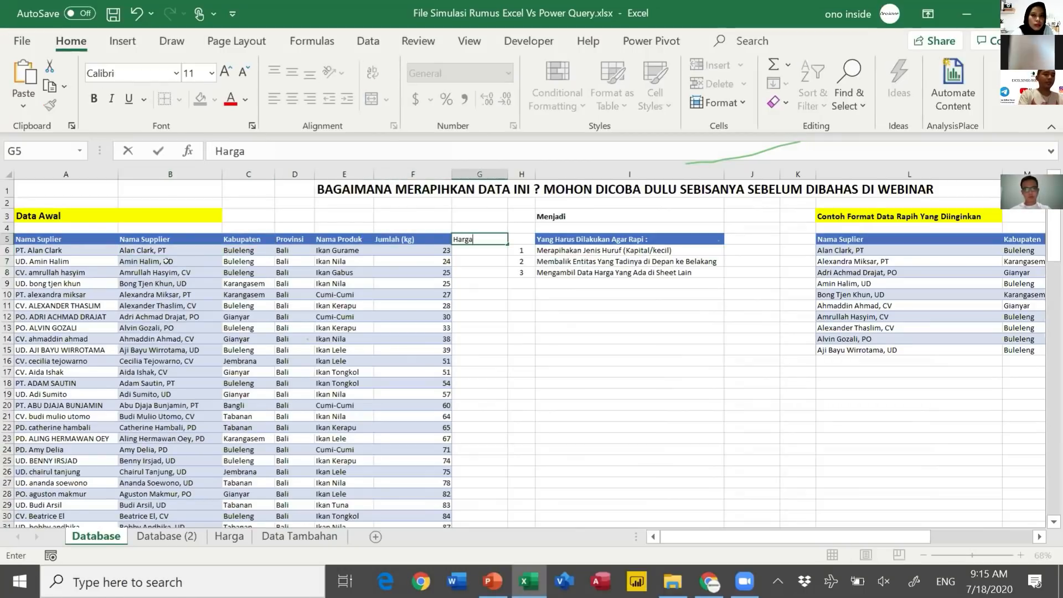
key(Return)
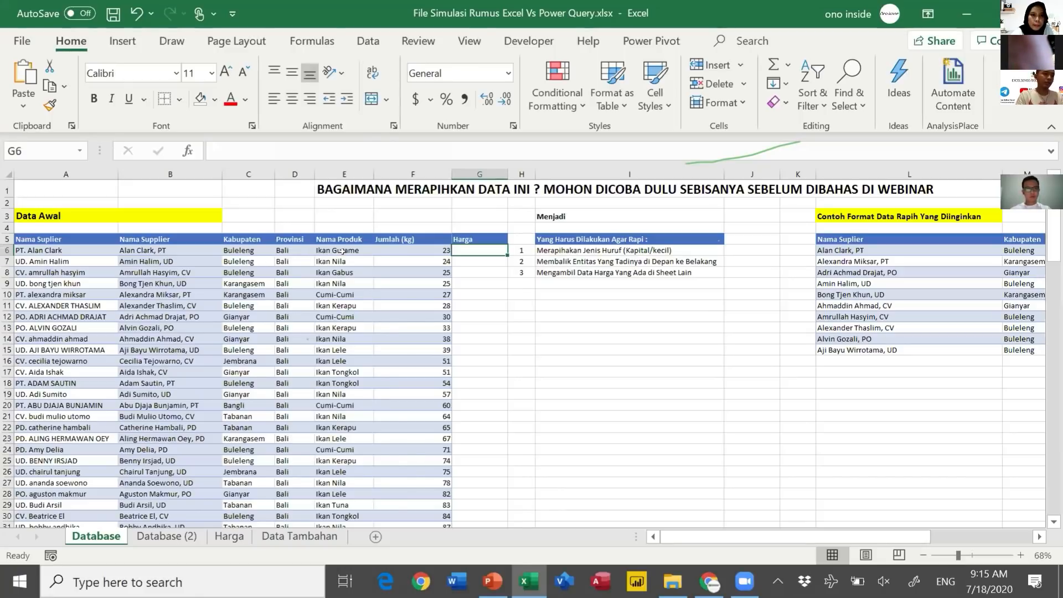
Find the Harga sheet with the product prices and move it directly after the Database sheet.
right_click(342, 250)
click(343, 250)
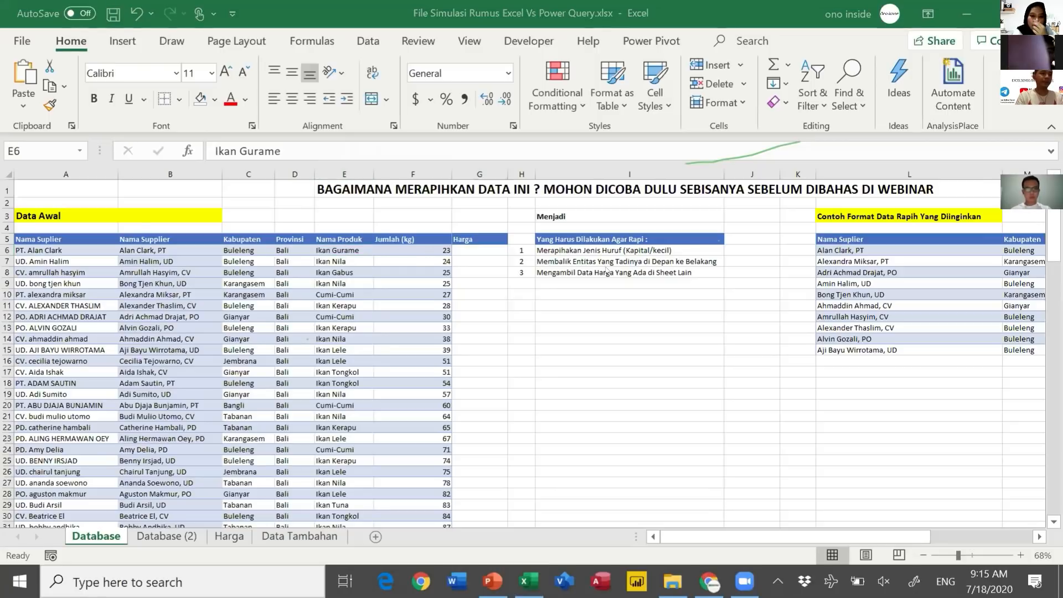
click(341, 251)
key(ctrl+Page_Down)
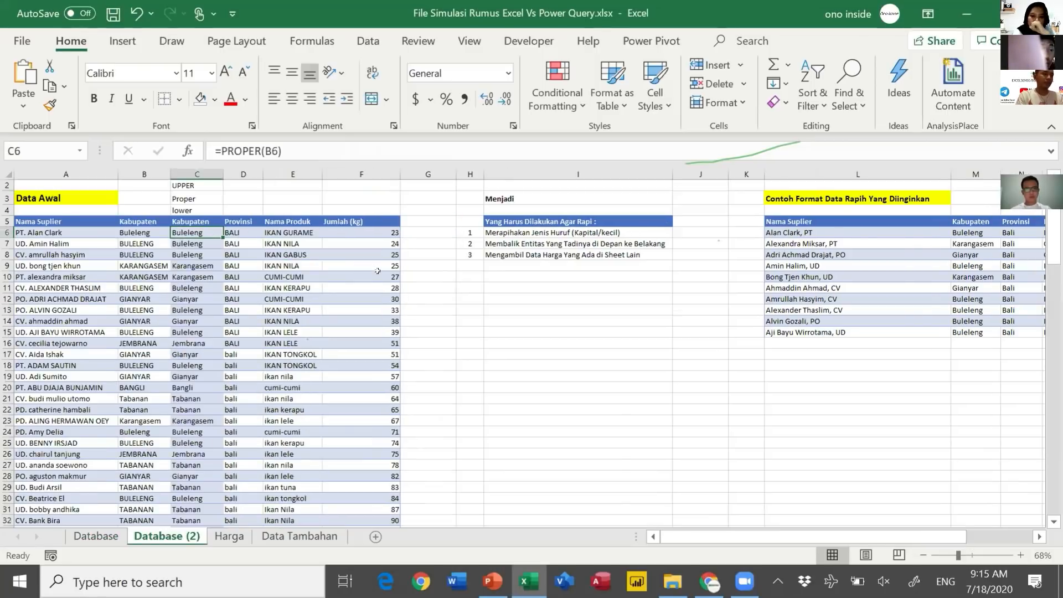
key(ctrl+Page_Down)
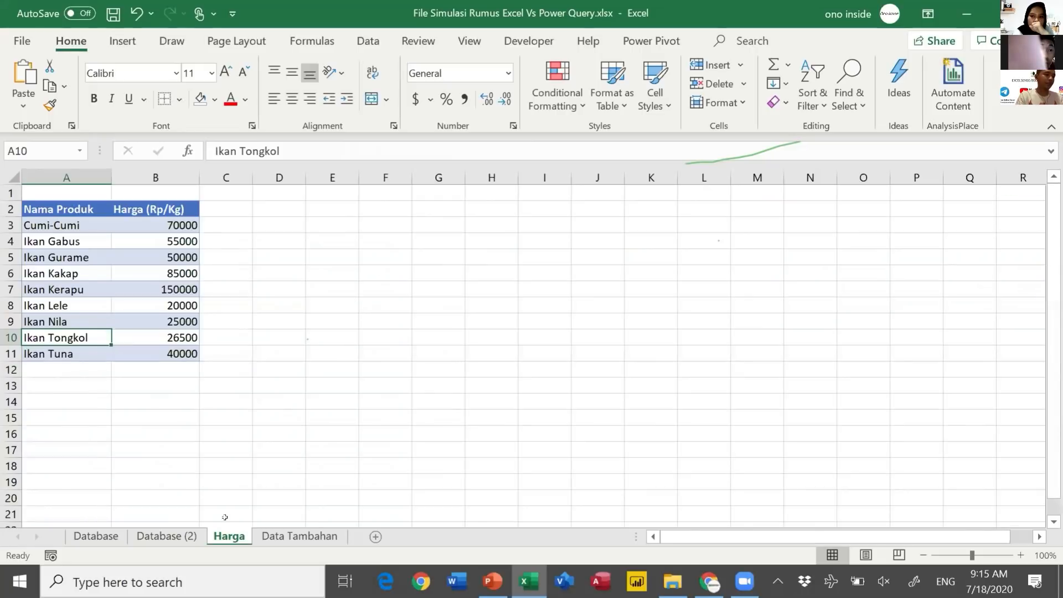
drag(225, 518, 128, 531)
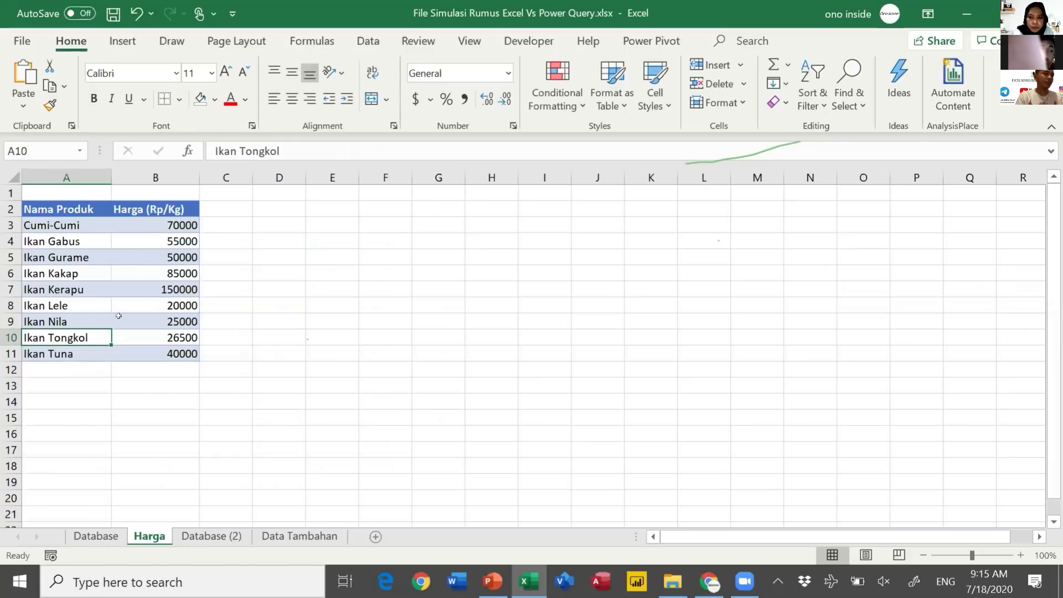
Start a VLOOKUP formula in G6 of the Database sheet with the product name in E6 as the lookup value.
key(ctrl+Page_Up)
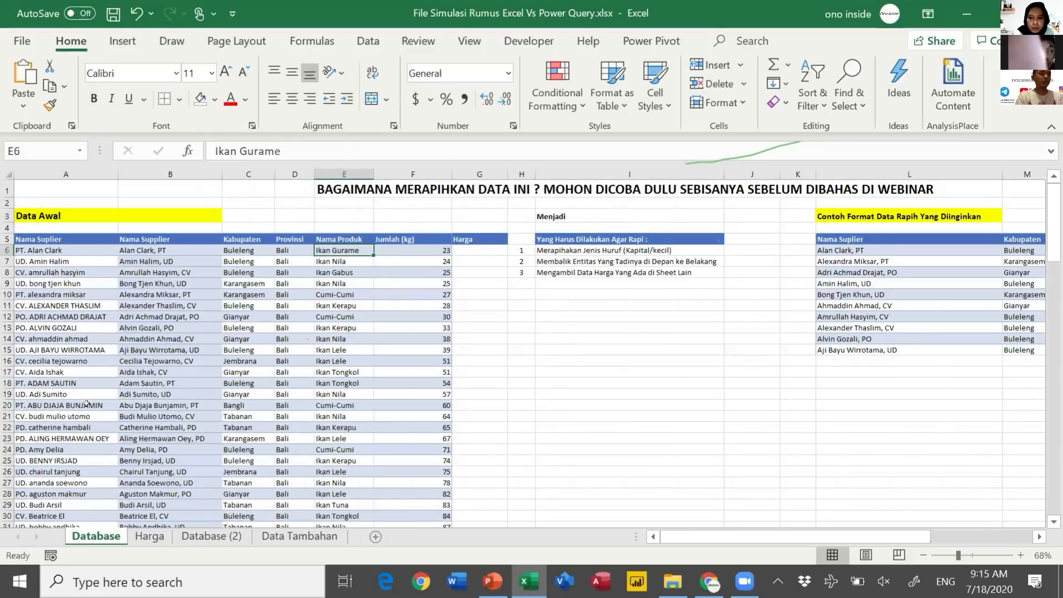
key(Right)
key(Right)
key(ctrl+Page_Down)
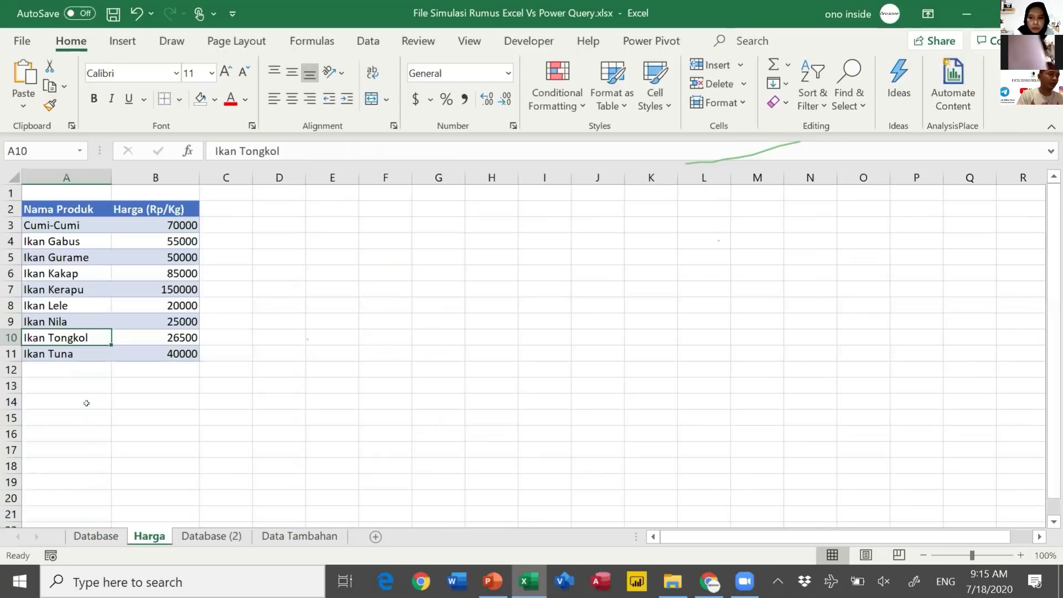
key(ctrl+Page_Up)
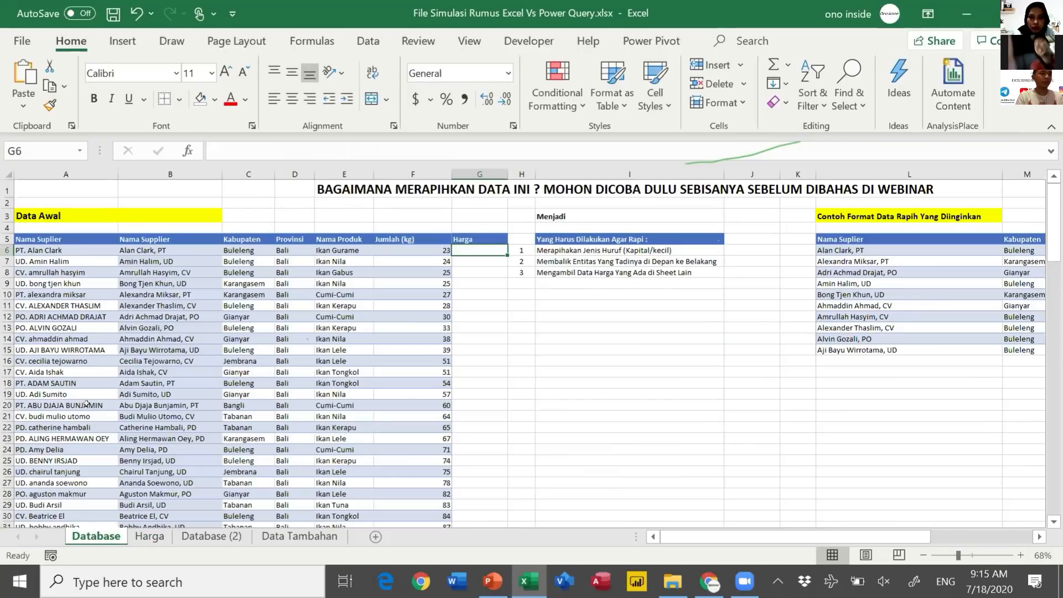
key(Left)
key(Right)
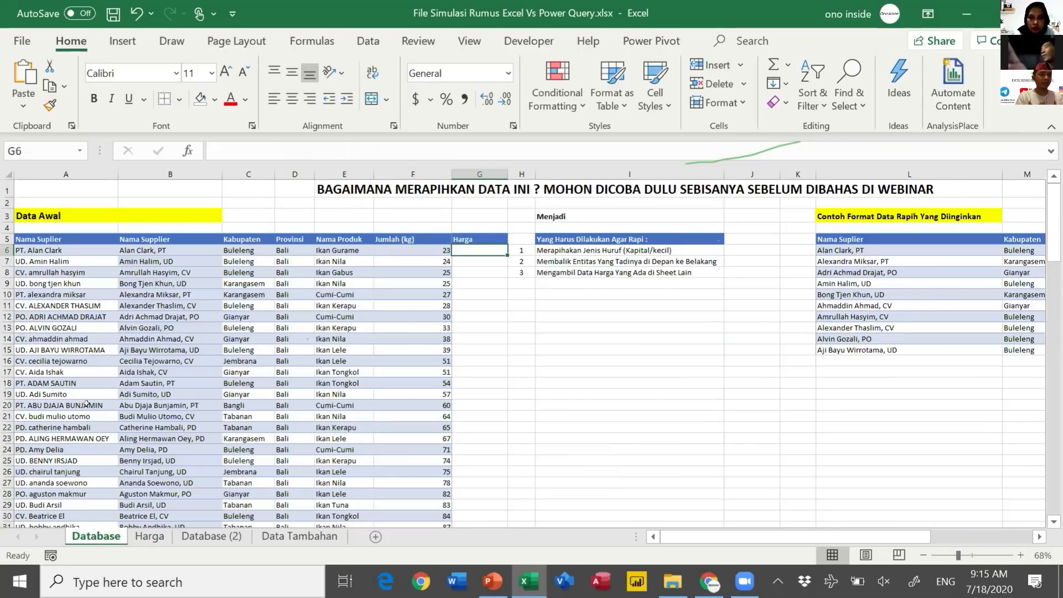
text(=)
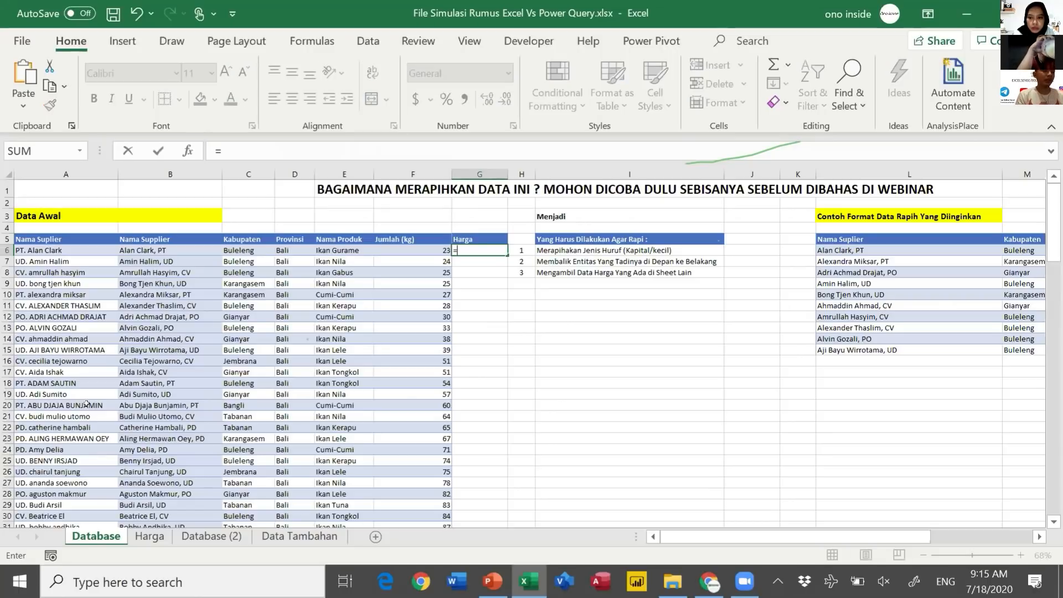
text(l)
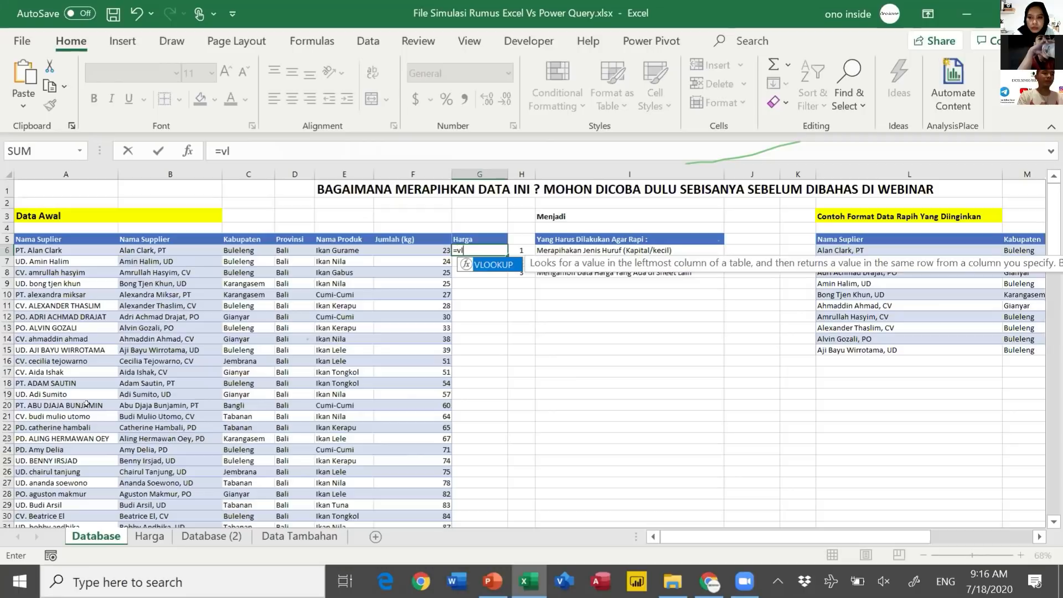
key(Tab)
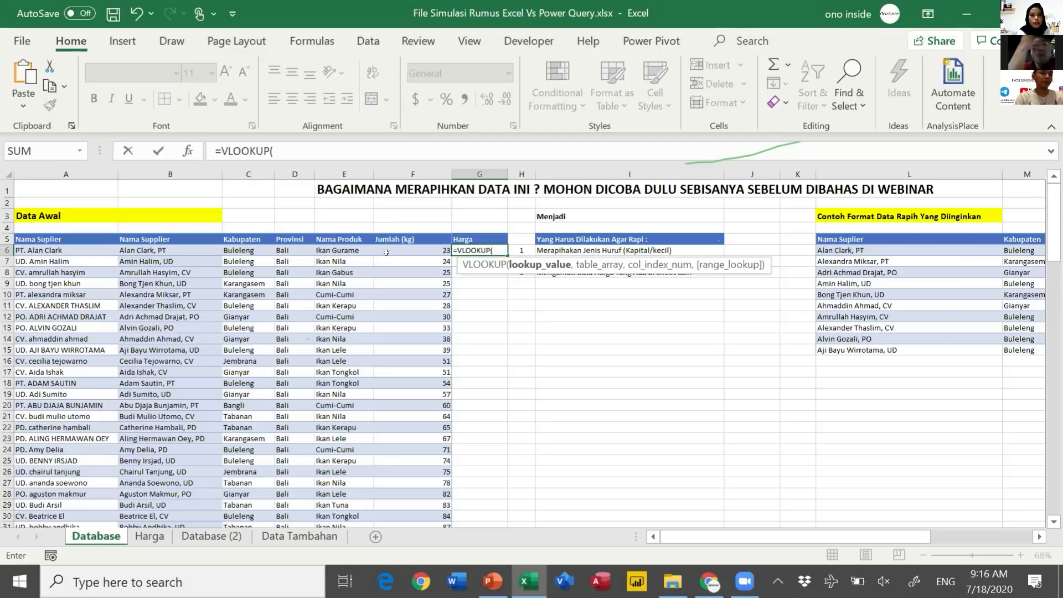
click(358, 251)
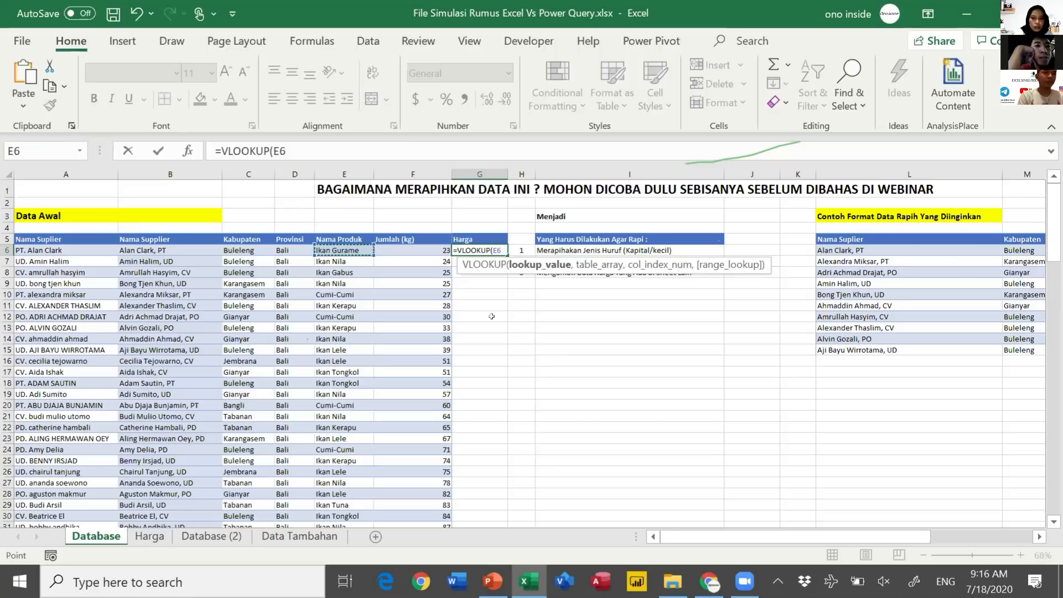
Set the VLOOKUP table array to the price range A3:B11 on the Harga sheet.
text(,)
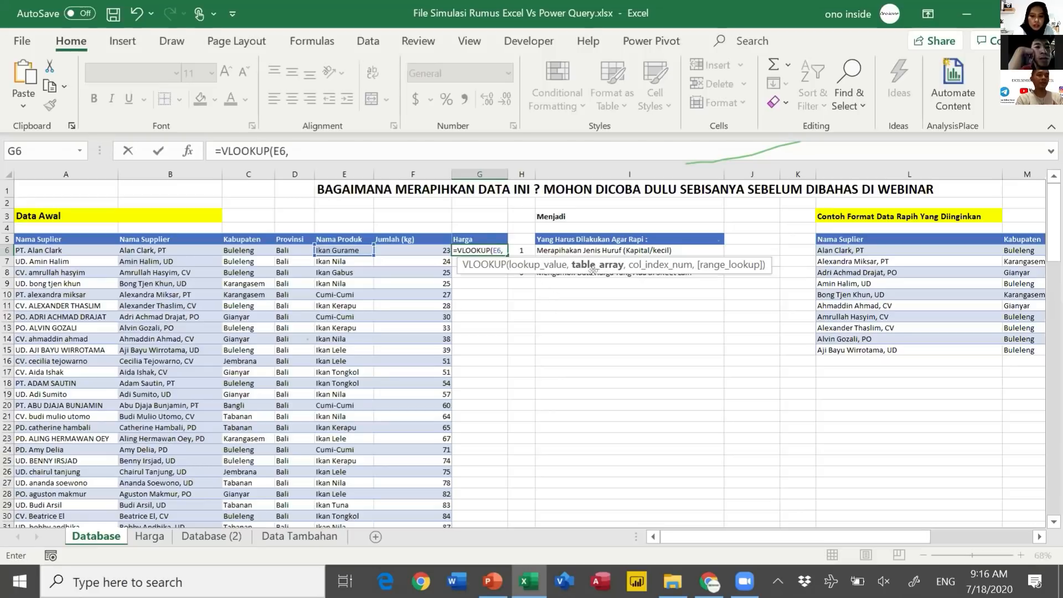
key(ctrl+Page_Down)
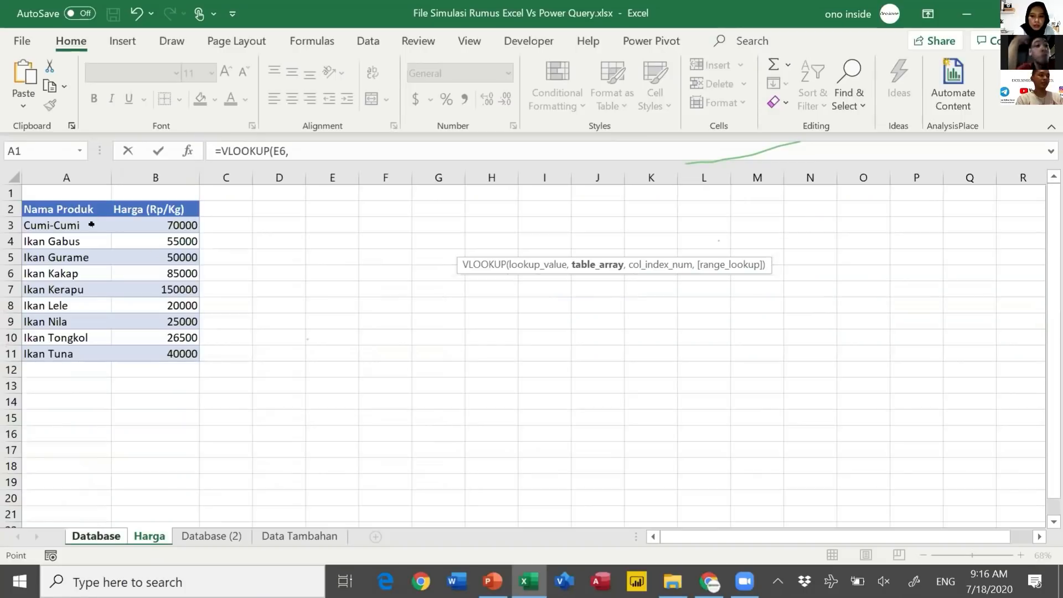
drag(91, 224, 147, 349)
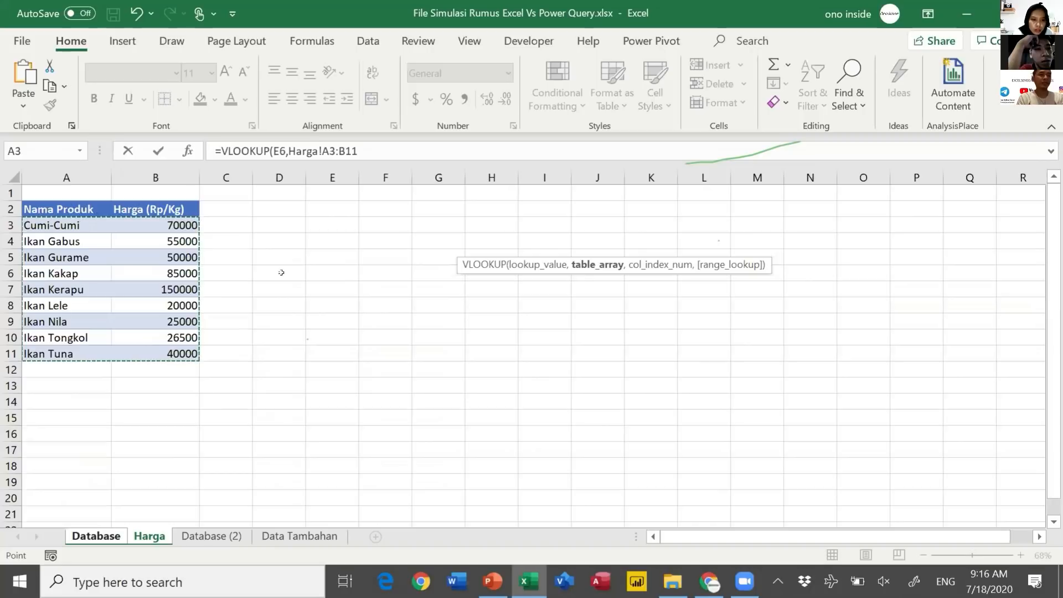
click(620, 305)
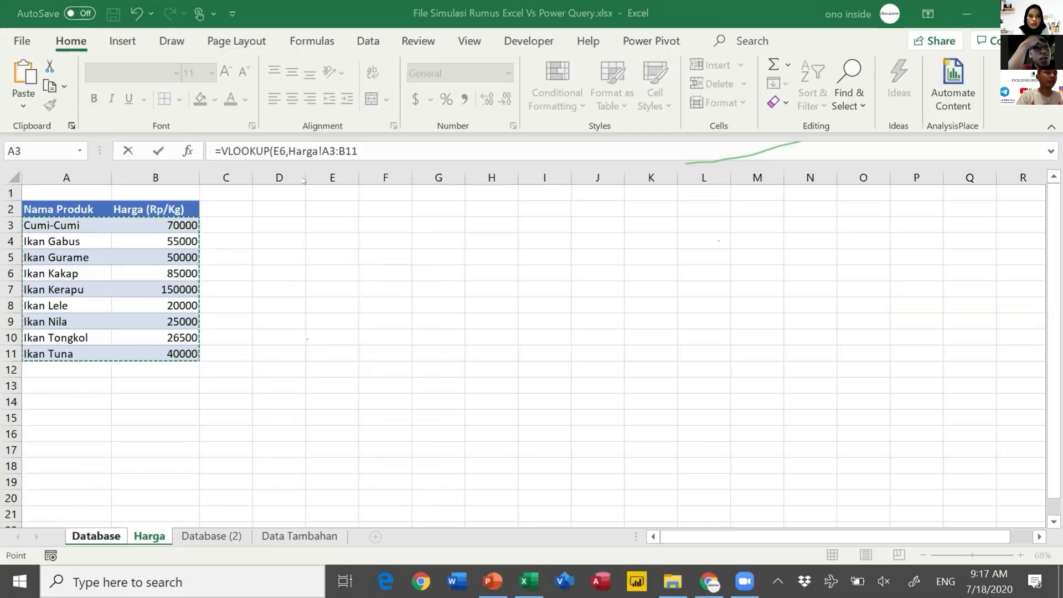
Make the table range in the VLOOKUP formula absolute as Harga!$A$3:$B$11.
drag(358, 150, 316, 149)
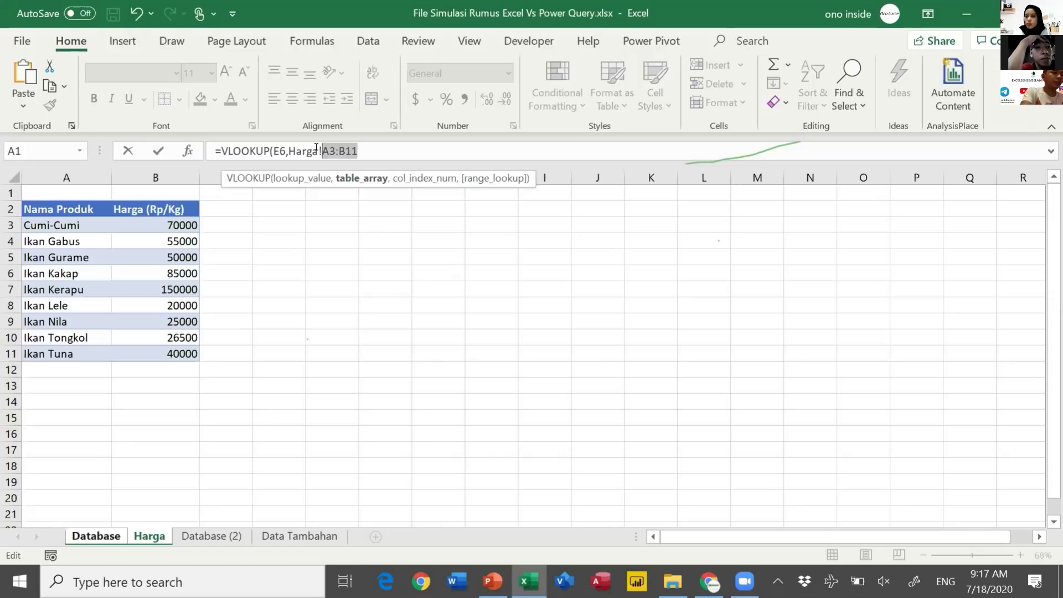
key(ctrl+Page_Up)
key(F4)
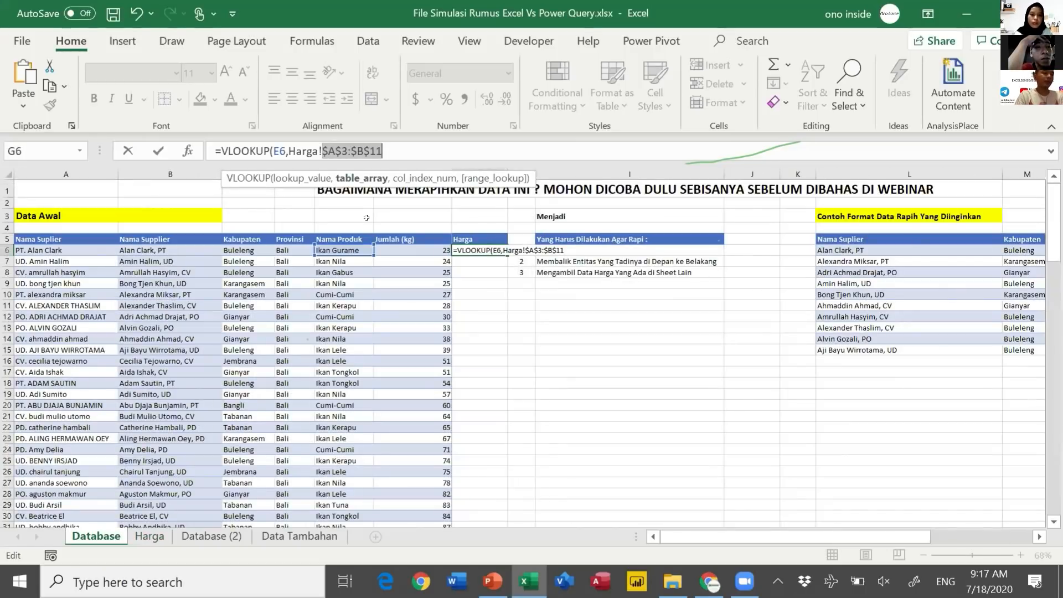
key(Right)
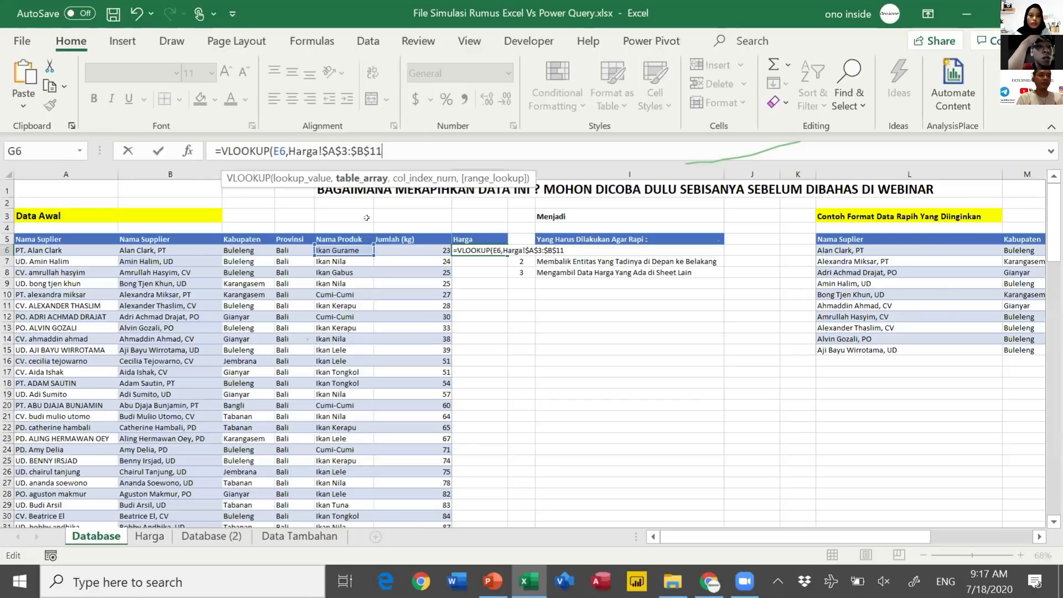
Complete the VLOOKUP formula in G6 with column index 2 and FALSE for an exact match.
text(,)
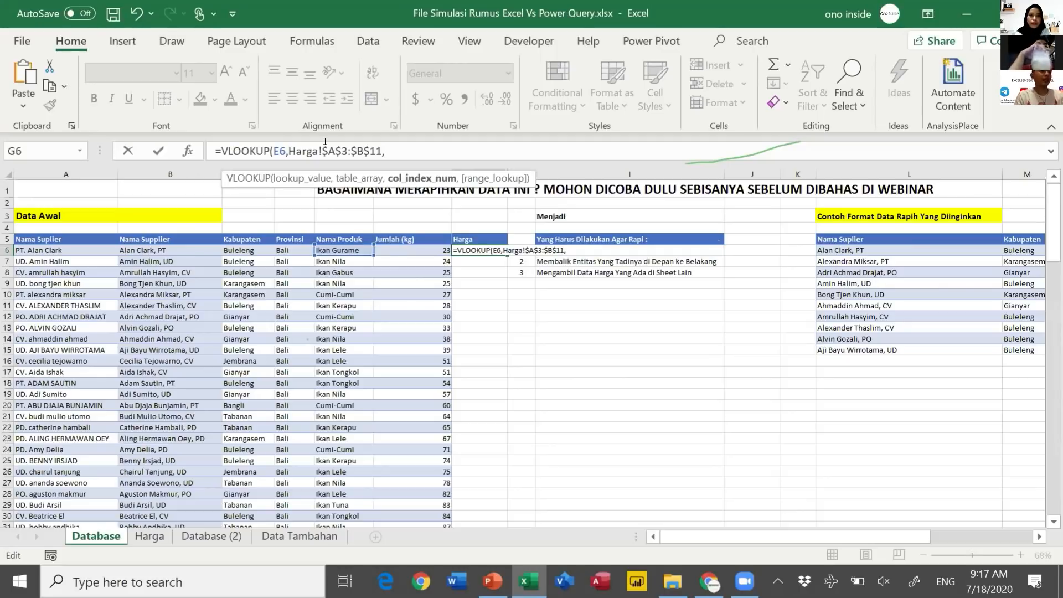
click(147, 536)
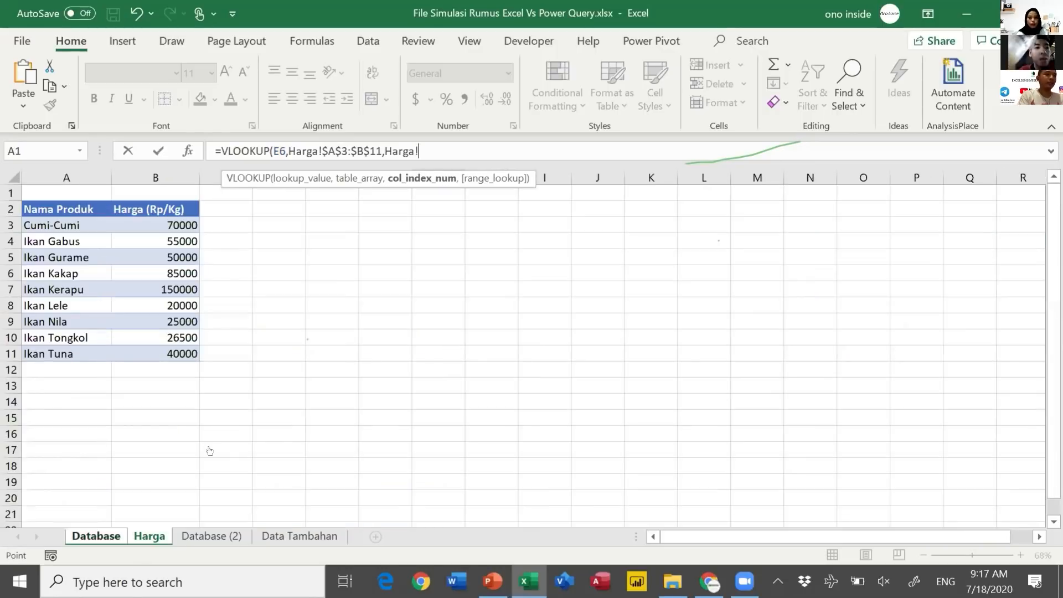
key(BackSpace)
key(BackSpace)
key(BackSpace)
key(BackSpace)
key(BackSpace)
key(BackSpace)
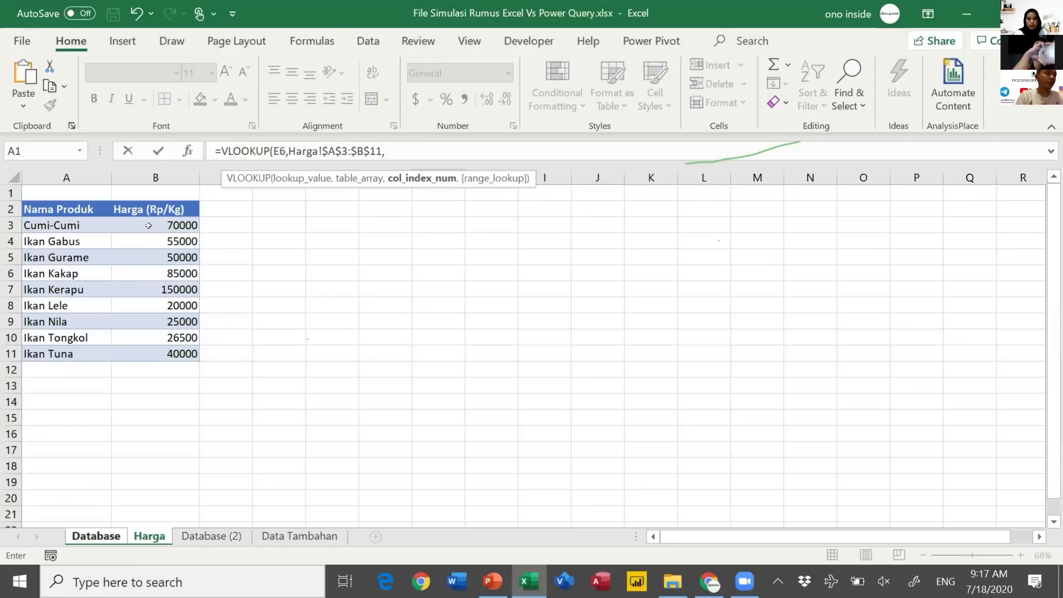
text(2,)
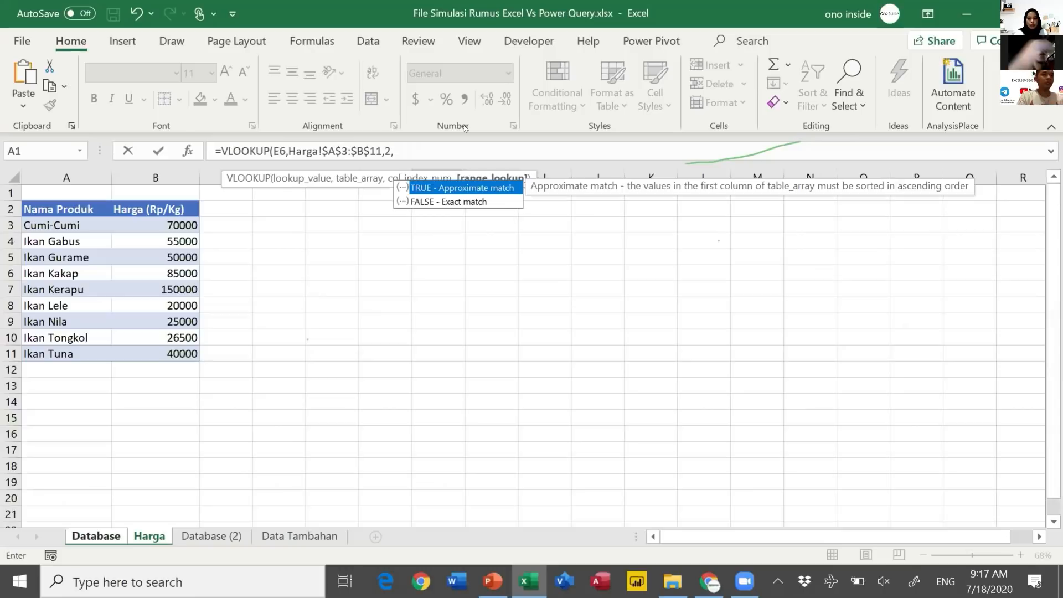
double_click(457, 200)
key(Return)
Fill the VLOOKUP formula in G6 down the whole Harga column and check it through the last data row.
click(498, 251)
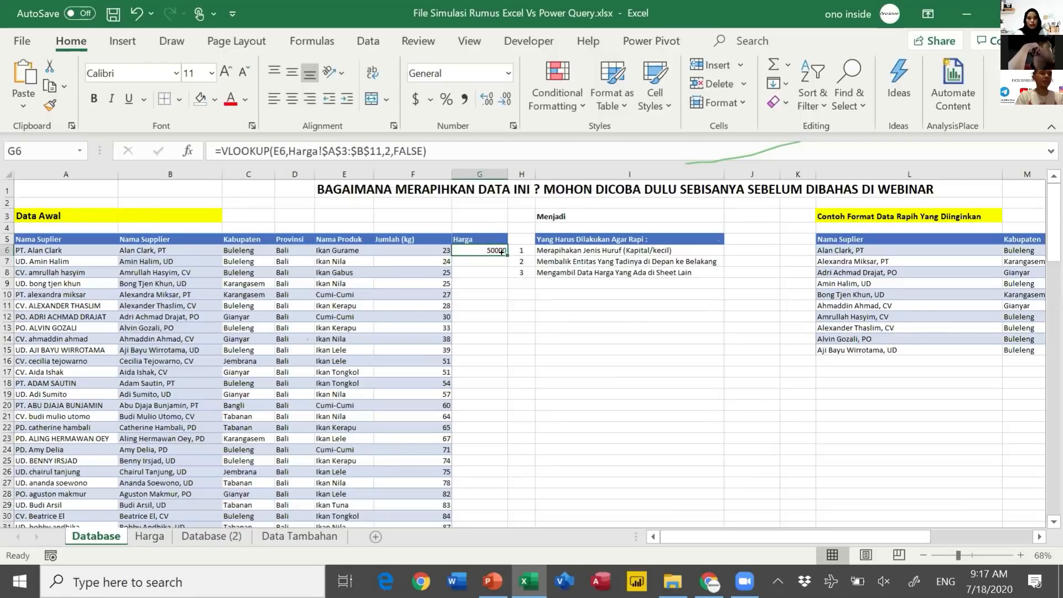
double_click(507, 255)
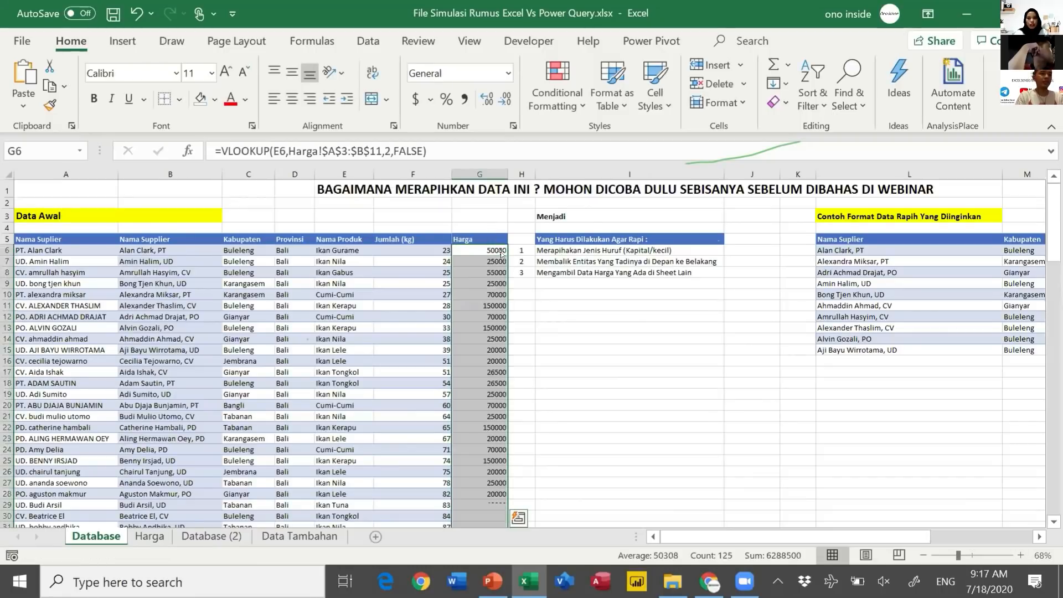
click(483, 258)
key(ctrl+Down)
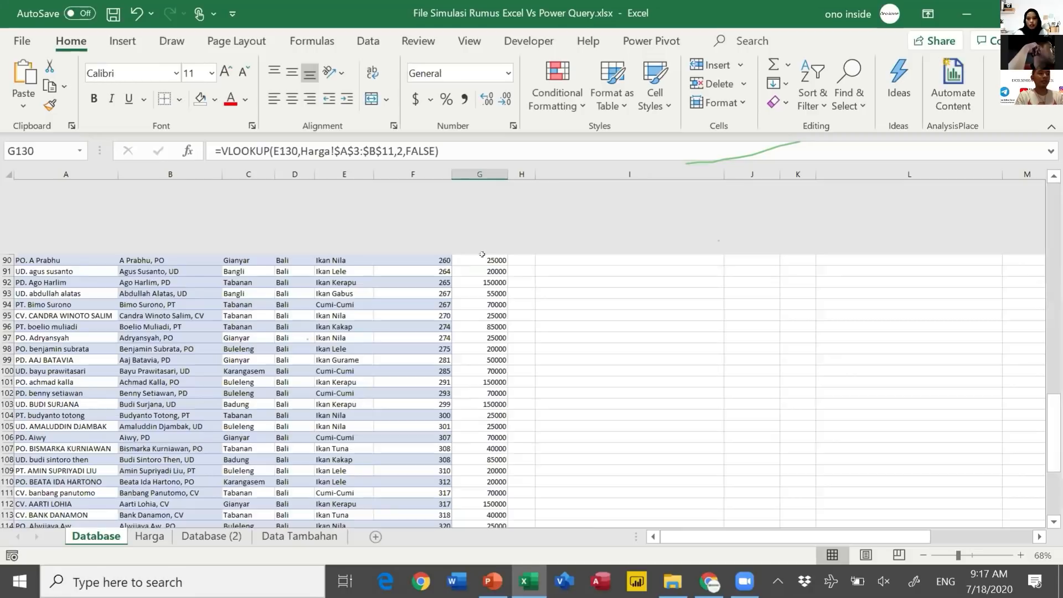
key(ctrl+Up)
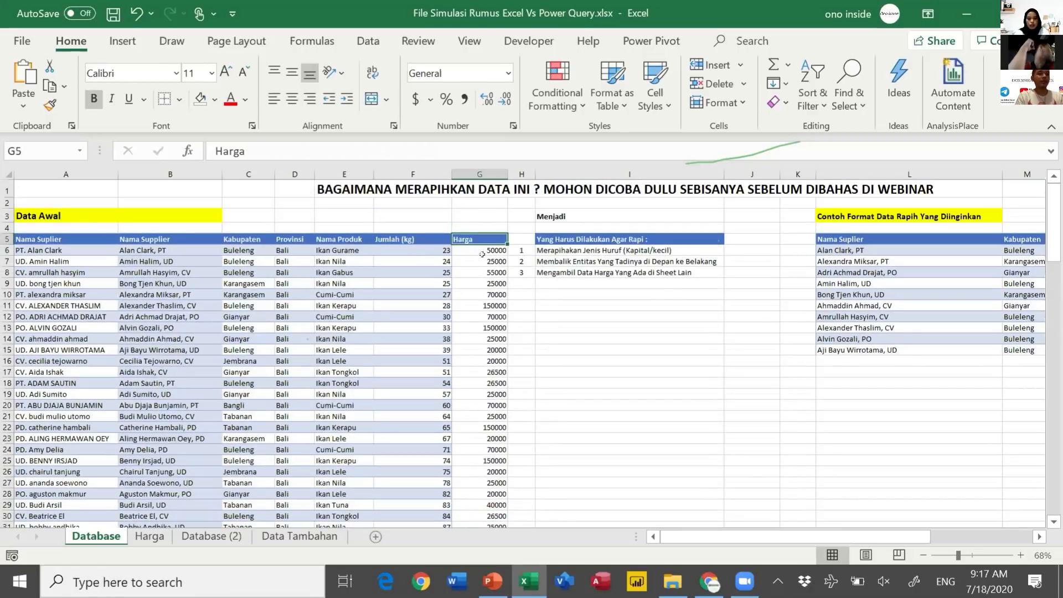
click(483, 254)
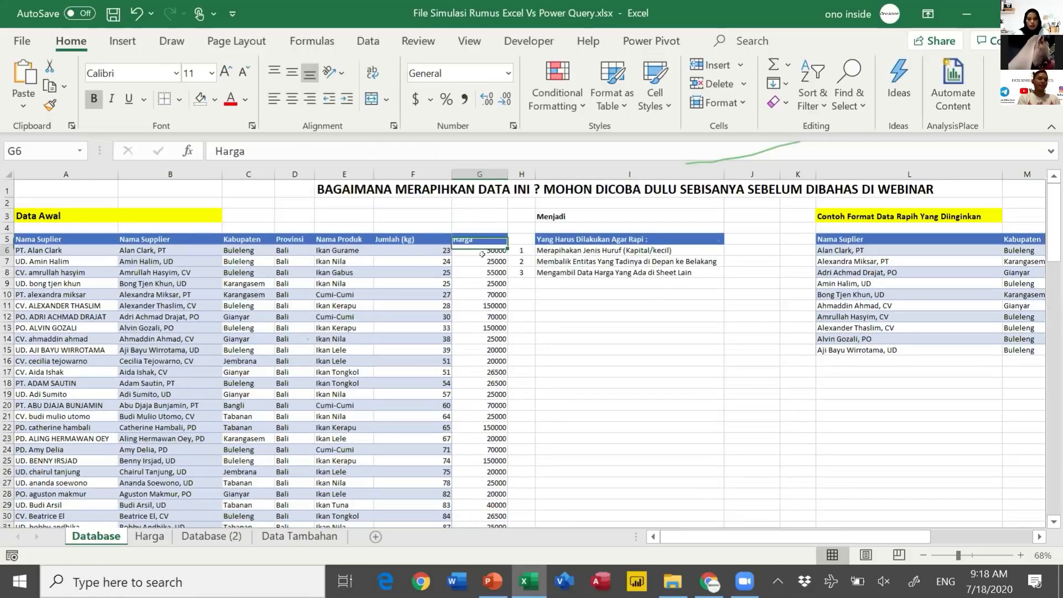
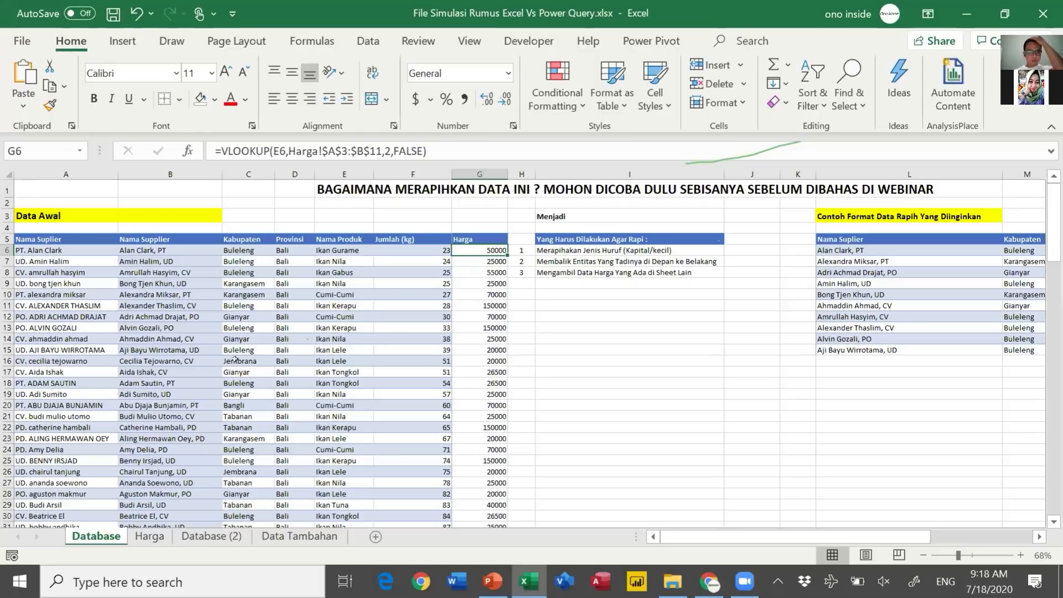
Delete the PROPER helper column C from the Database (2) sheet.
click(206, 538)
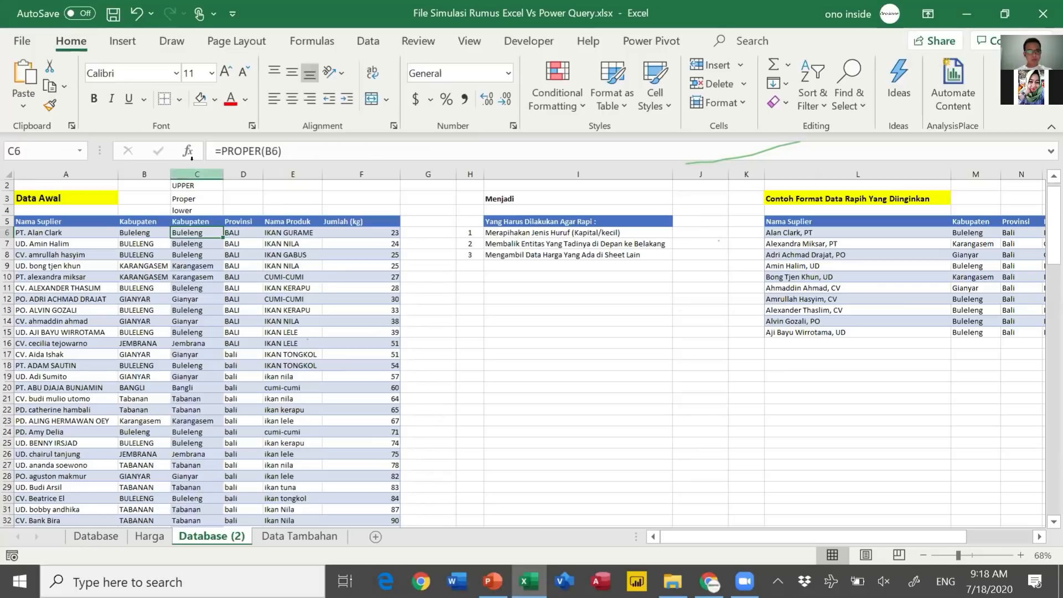
click(209, 175)
right_click(201, 175)
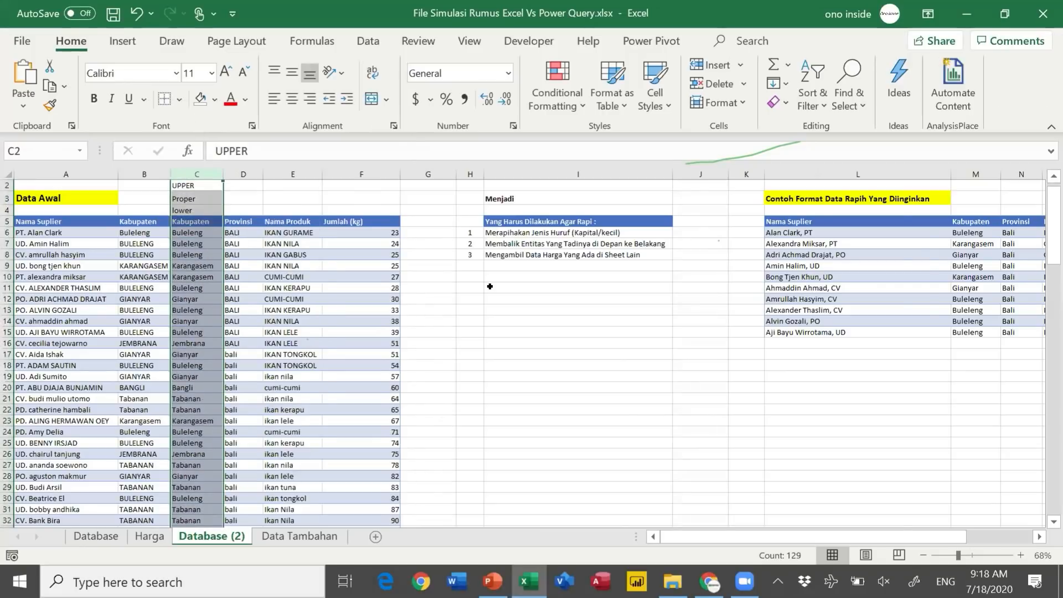
click(155, 255)
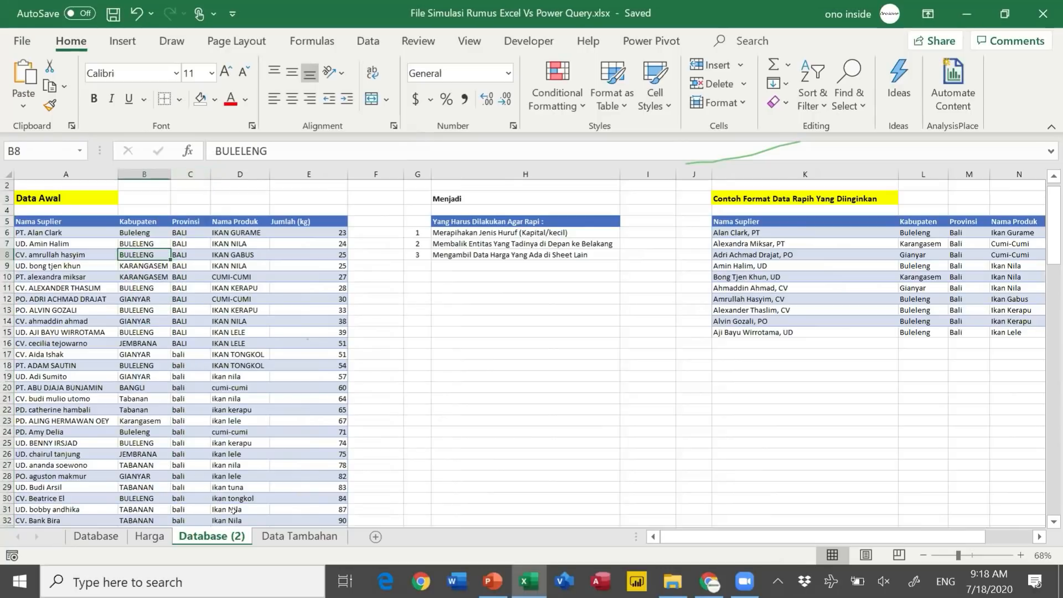
double_click(229, 531)
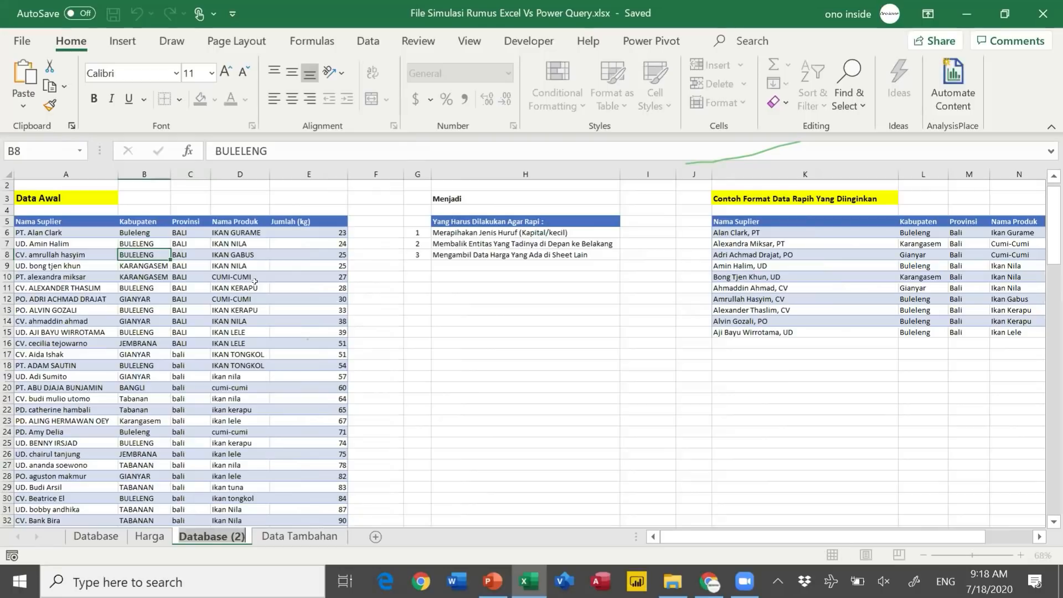
click(243, 387)
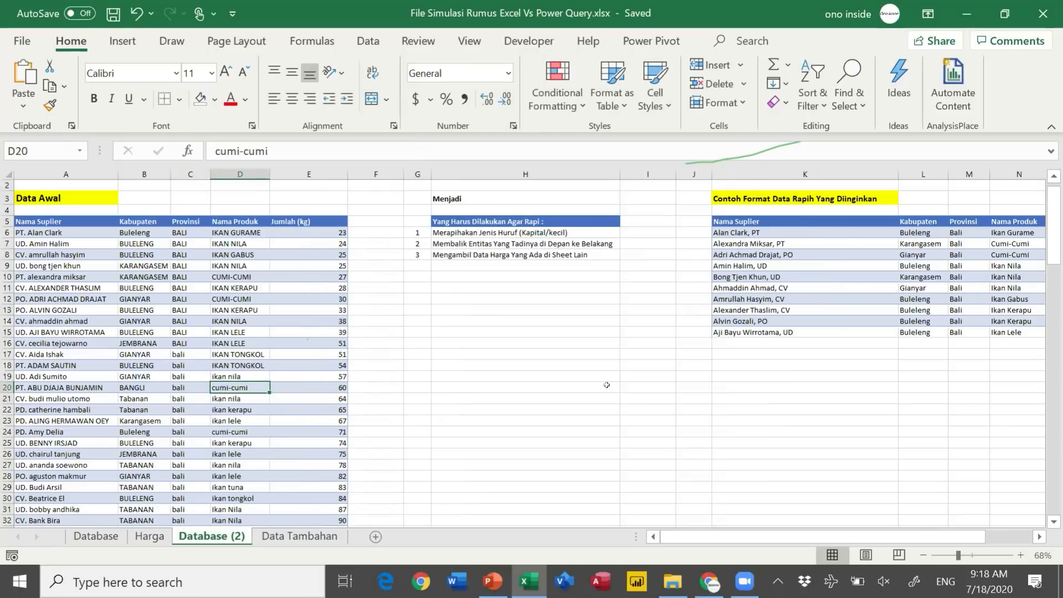
Delete columns K to P with the sample of the desired format from Database (2) and save the workbook.
click(714, 310)
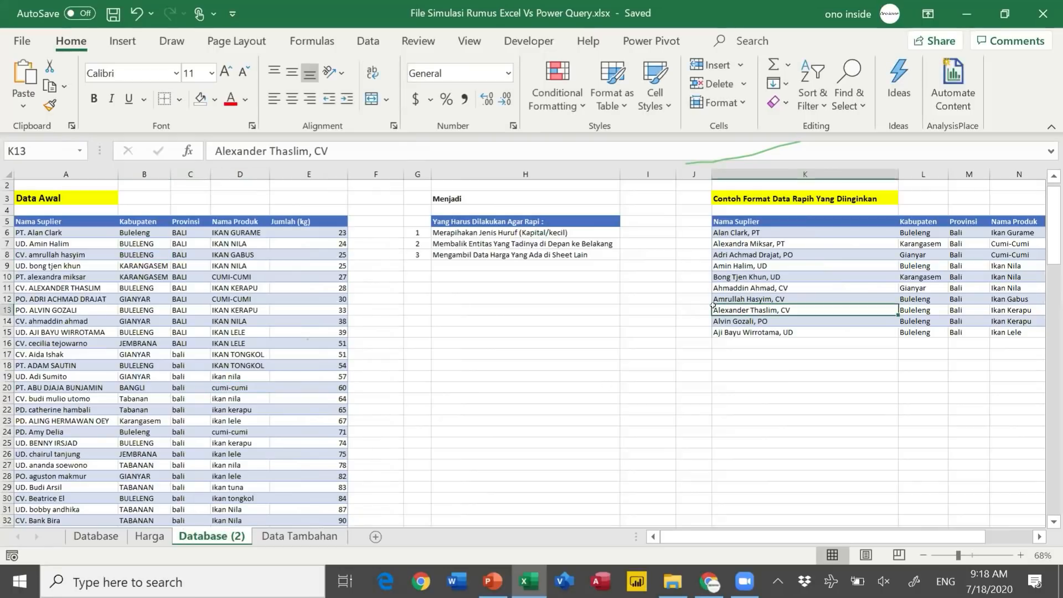
key(ctrl+shift+Right)
key(ctrl+space)
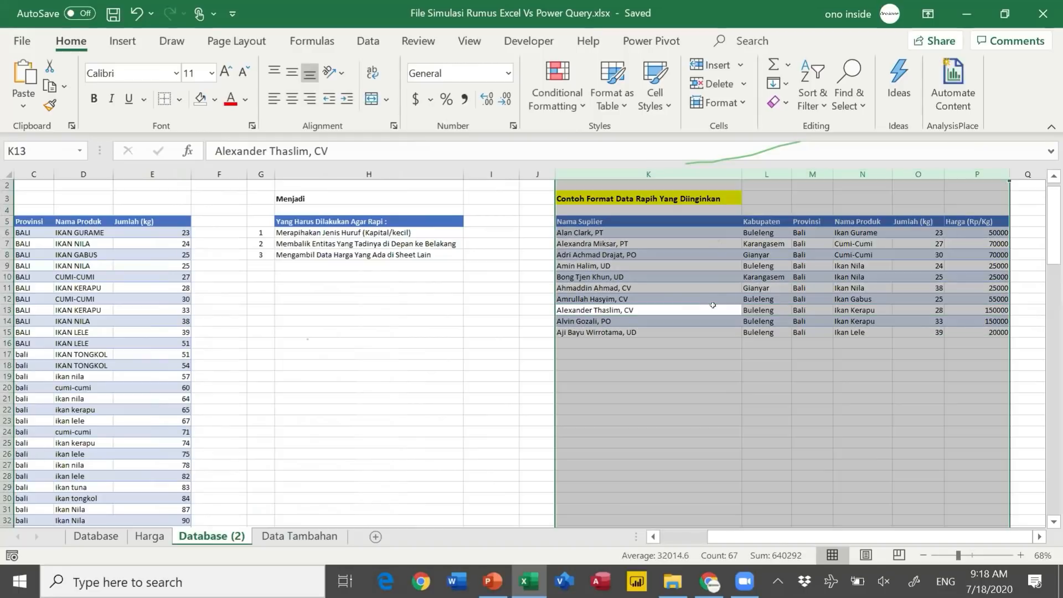
key(ctrl+minus)
key(Left)
key(ctrl+Left)
key(ctrl+Left)
key(ctrl+s)
key(ctrl+Up)
key(Down)
Try to create a Power Query query directly from the unformatted supplier range on Database (2).
click(162, 272)
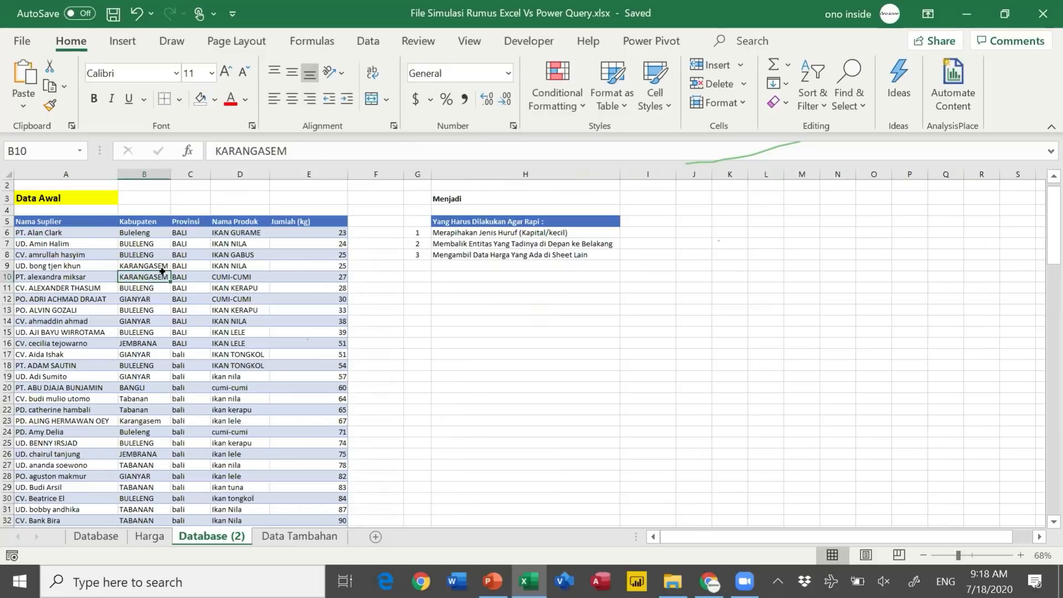
key(ctrl+a)
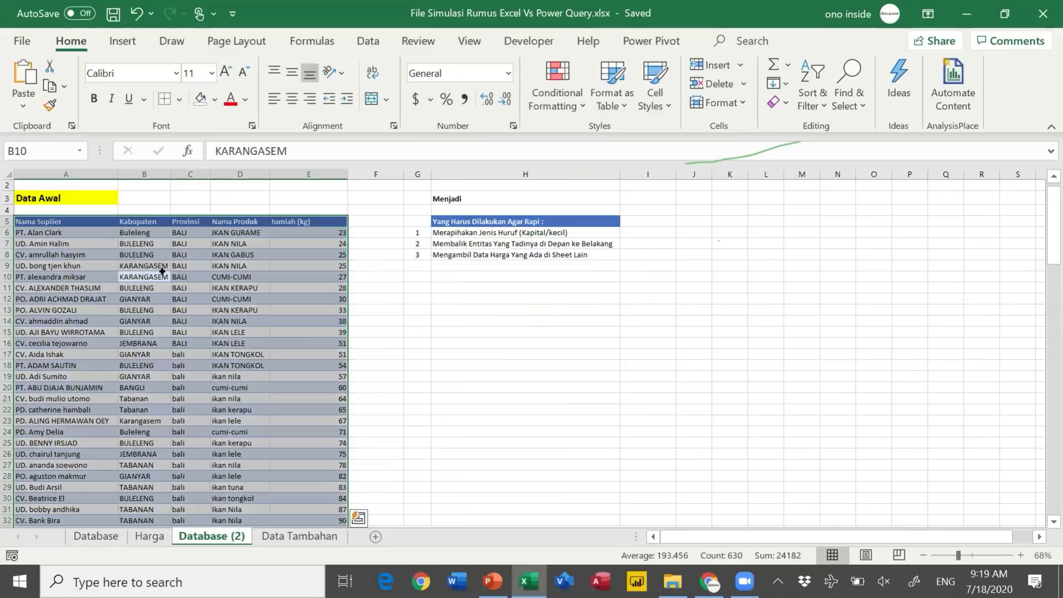
click(163, 273)
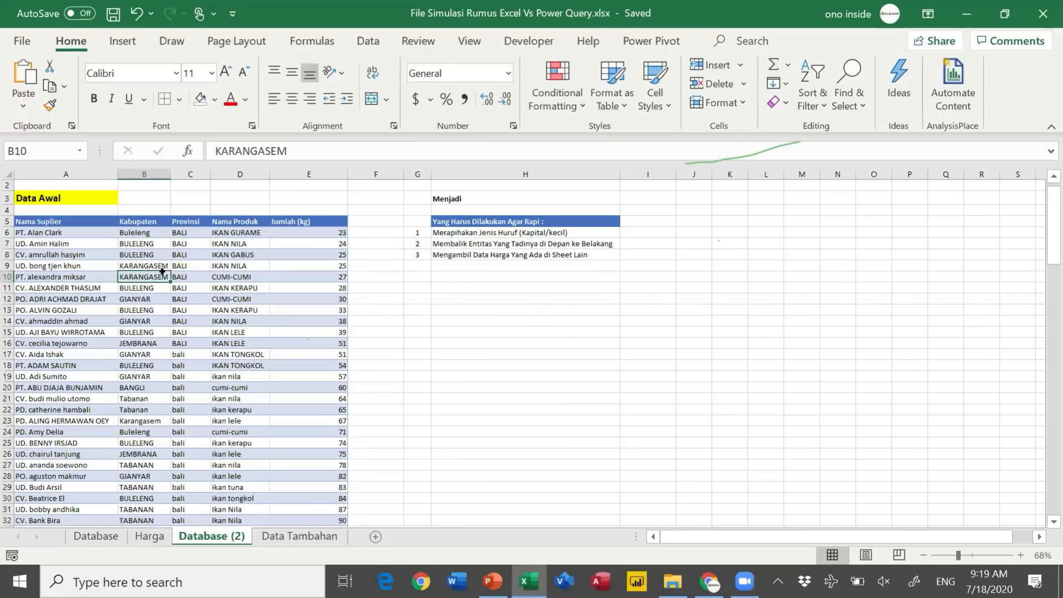
click(367, 40)
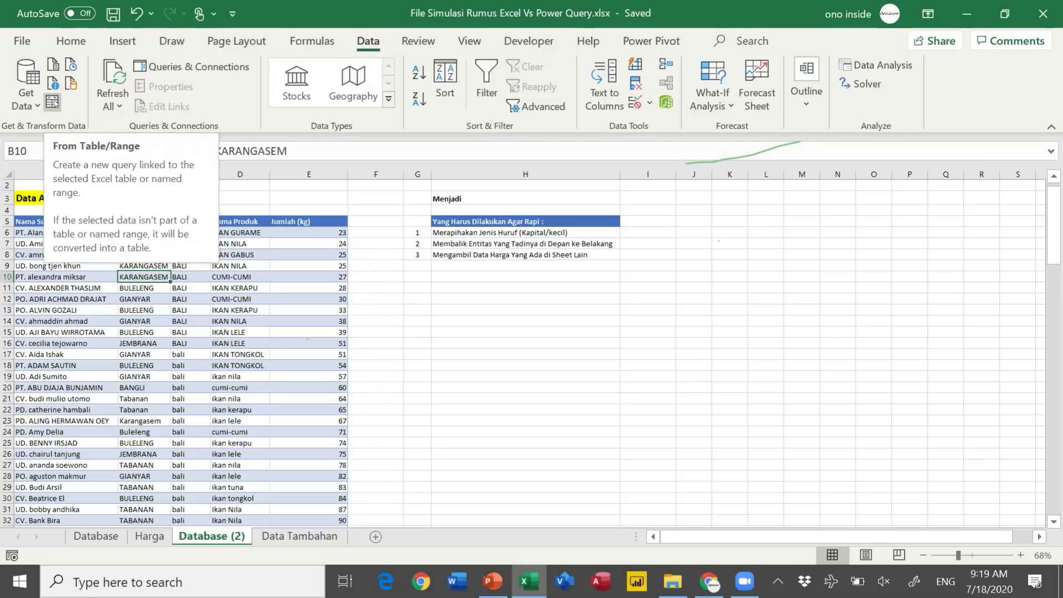
click(53, 102)
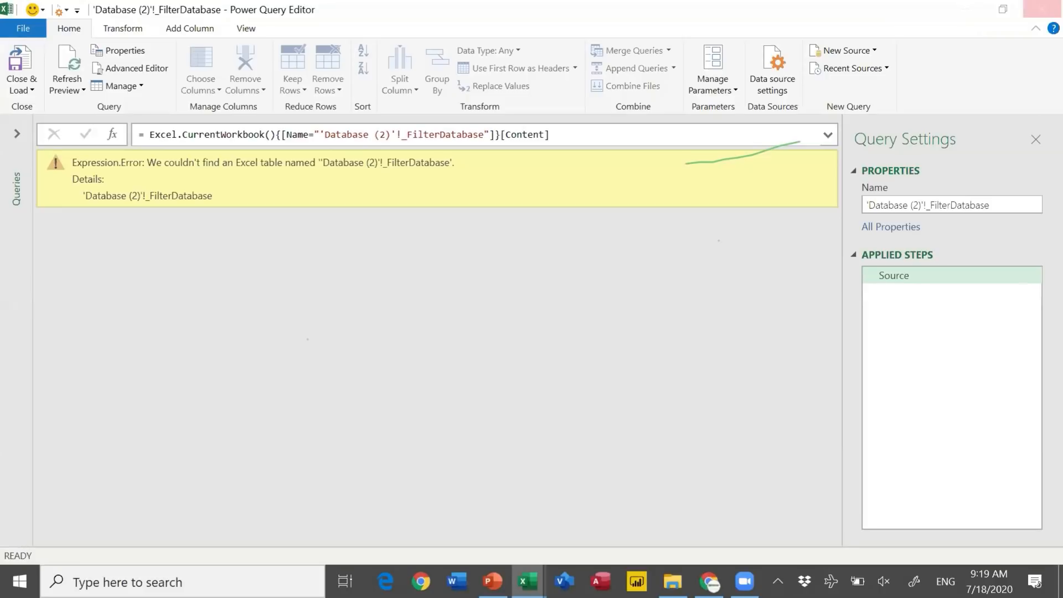
click(604, 315)
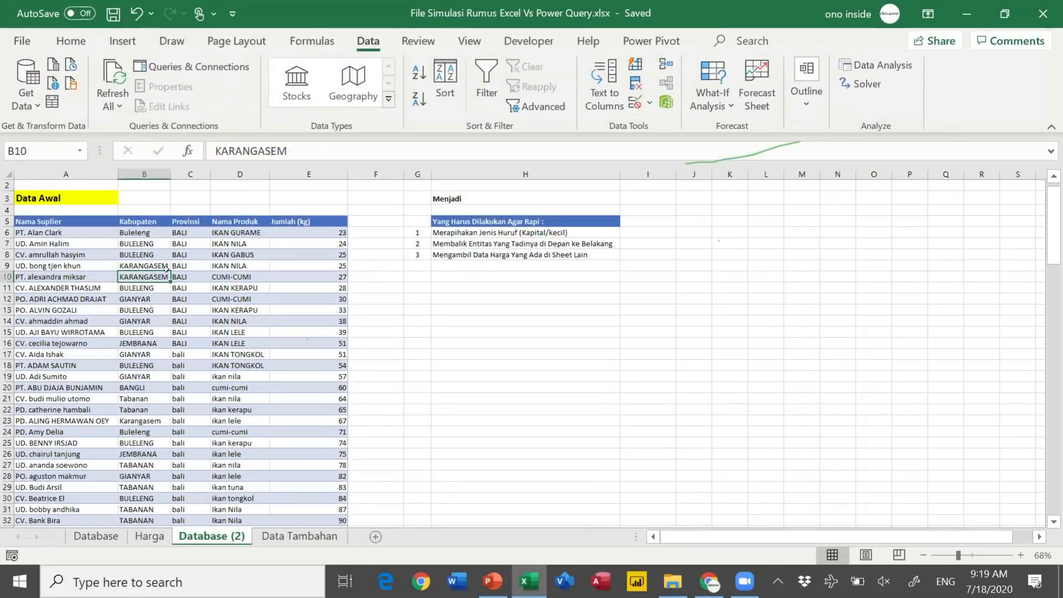
Convert the supplier range on Database (2) into a table with headers and load it into the Power Query Editor.
click(181, 269)
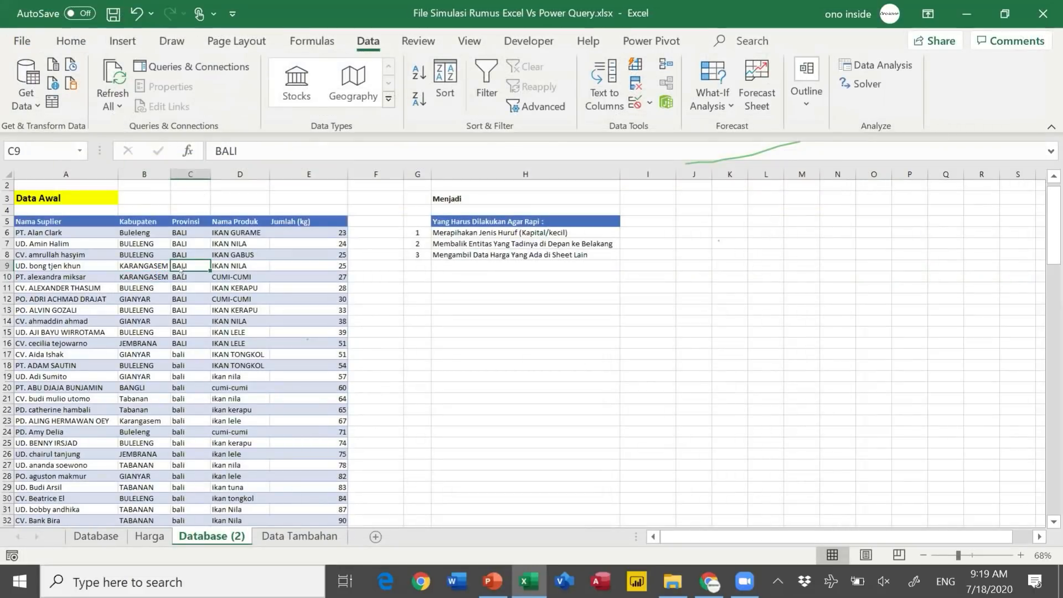
key(ctrl+shift+l)
key(ctrl+shift+l)
key(ctrl+t)
key(Return)
key(Up)
key(Down)
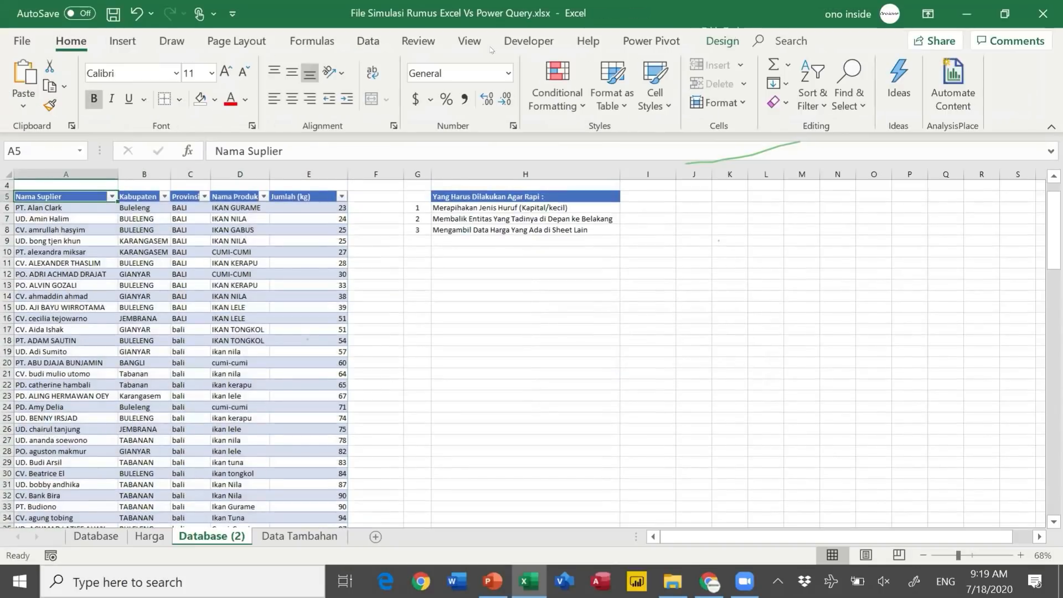
click(368, 41)
click(52, 102)
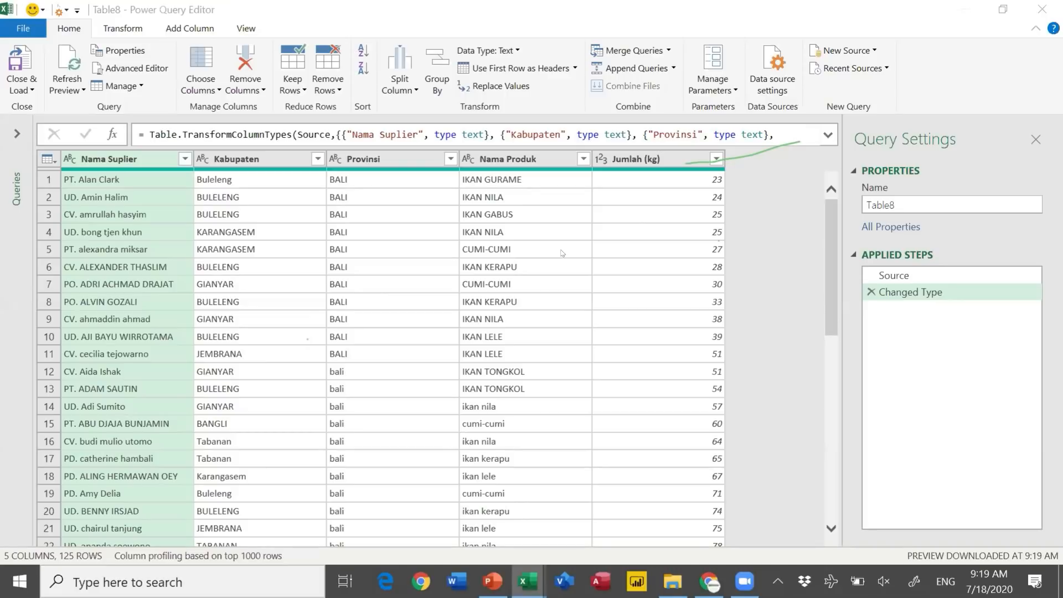
Examine the Nama Suplier, Kabupaten, Provinsi and Nama Produk columns in the query preview.
click(388, 233)
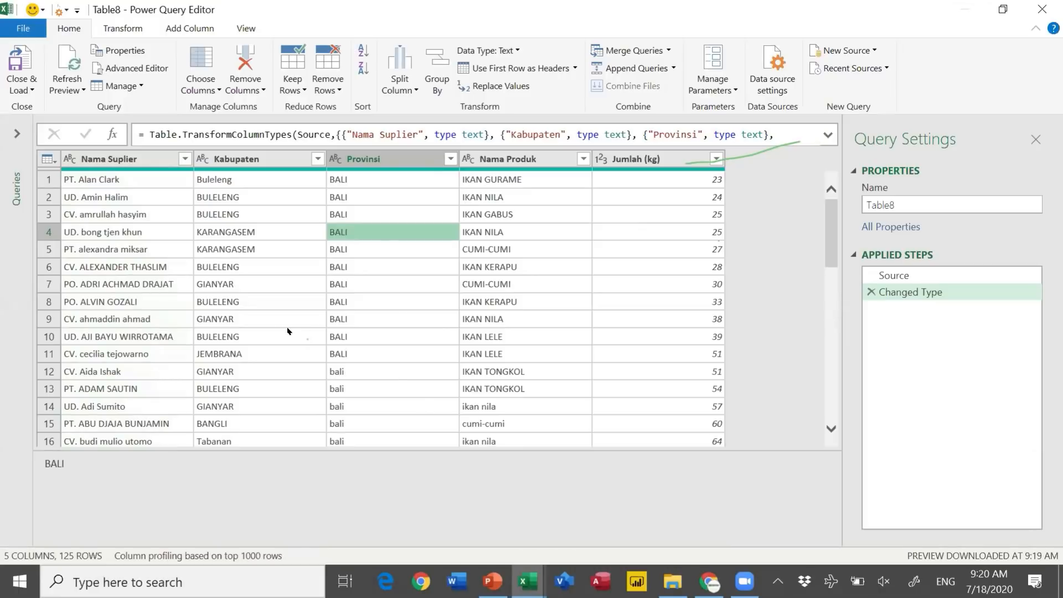
click(136, 161)
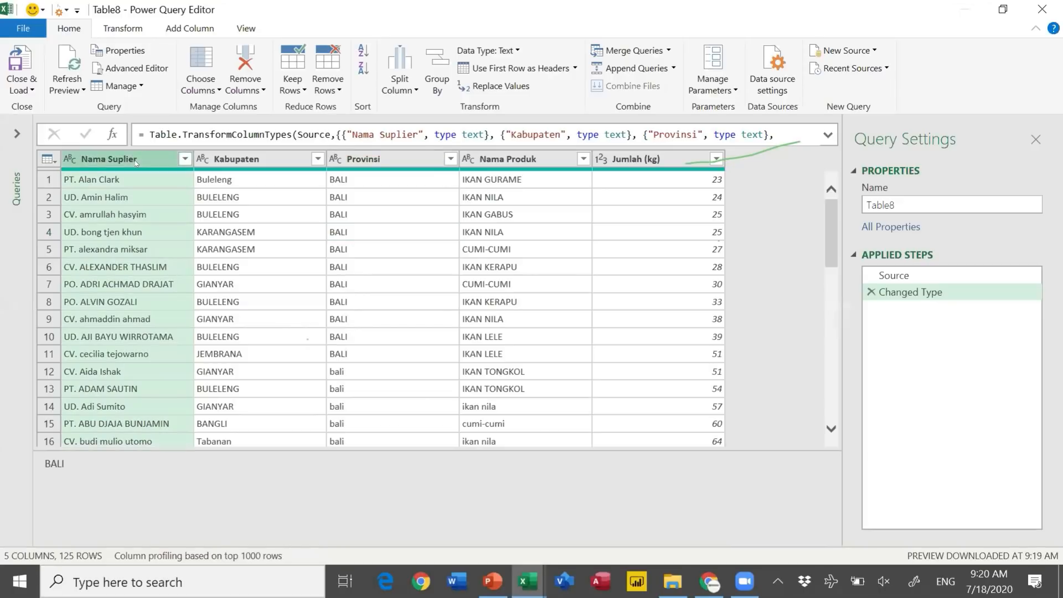
click(243, 159)
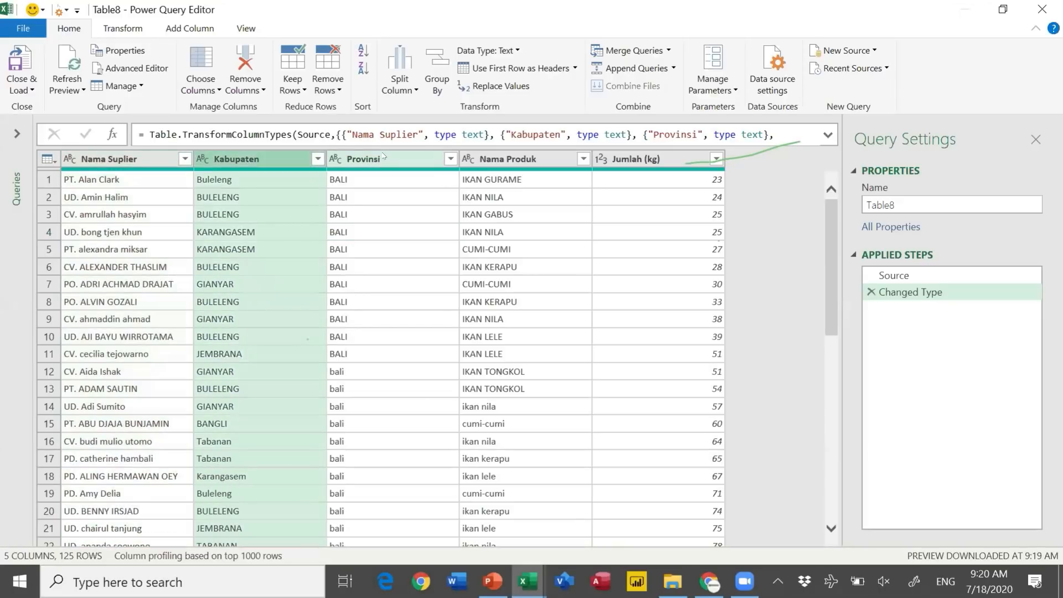
click(385, 160)
click(499, 161)
click(386, 160)
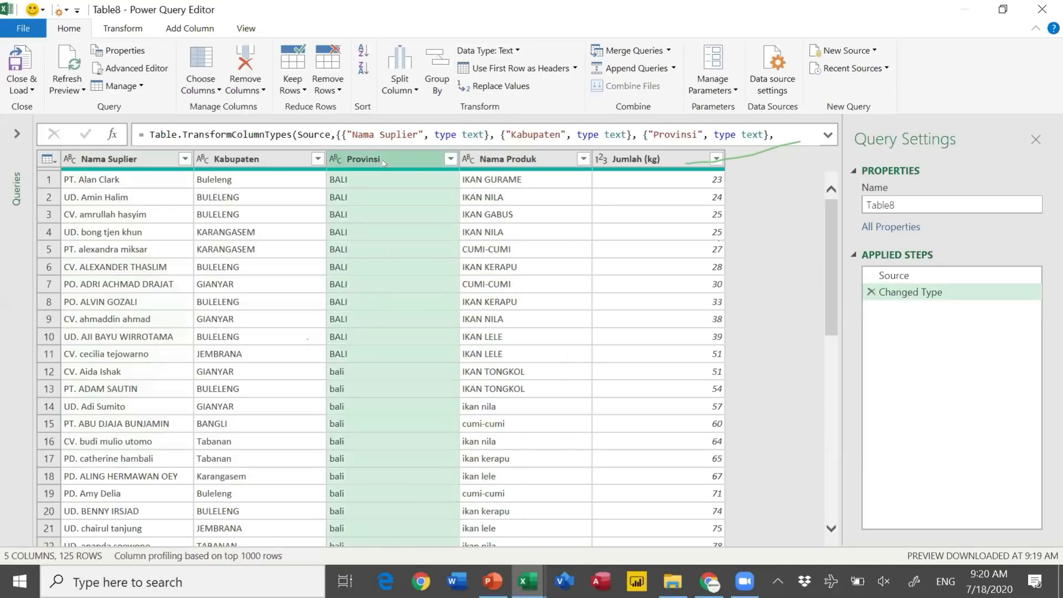
click(259, 161)
click(153, 157)
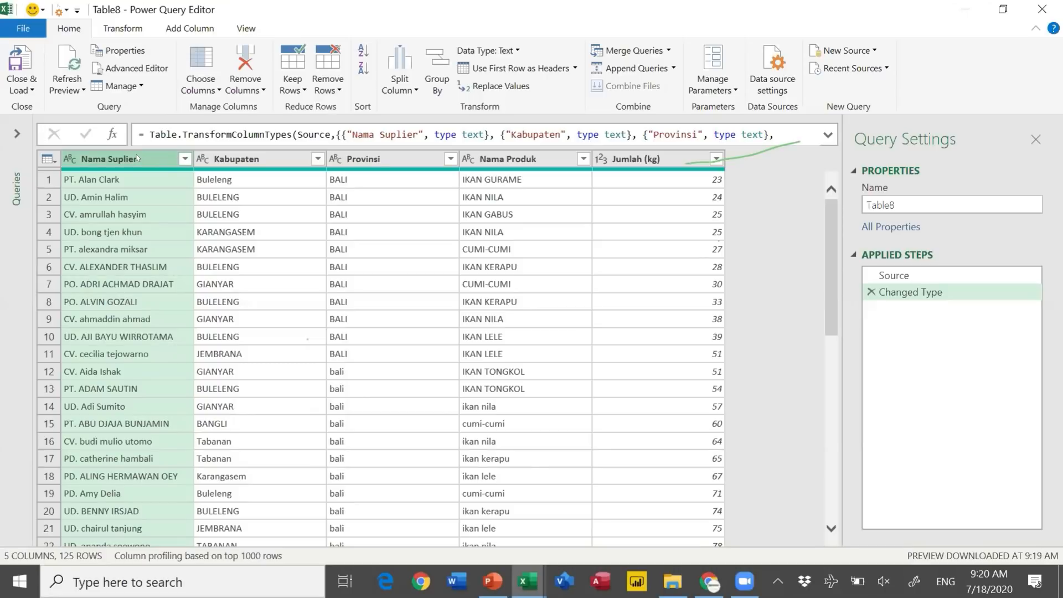
Split the Nama Suplier column by the custom delimiter "." at the left-most delimiter.
right_click(137, 158)
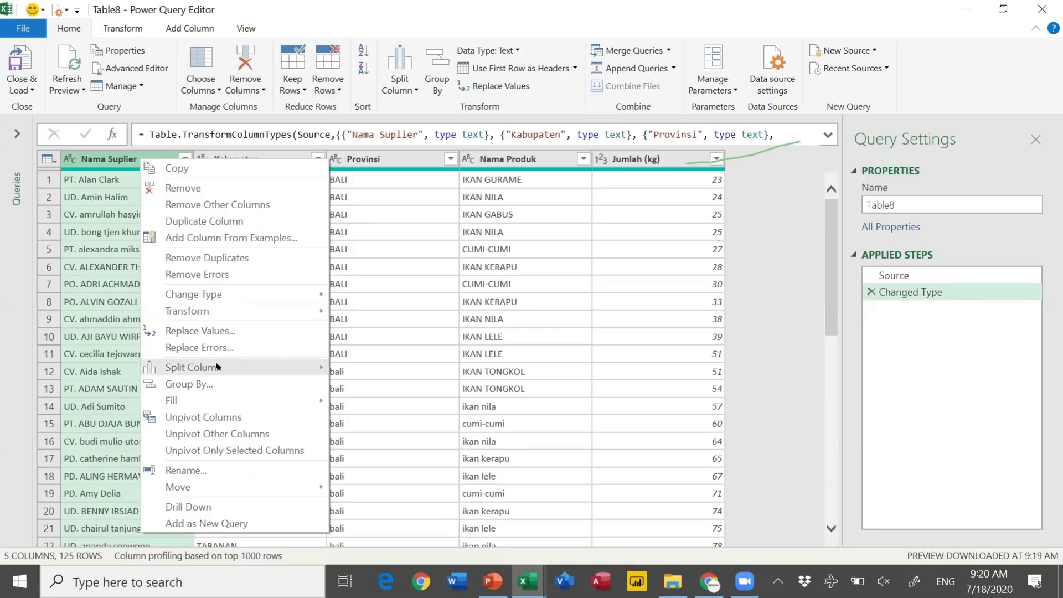
mouse_move(221, 367)
click(344, 370)
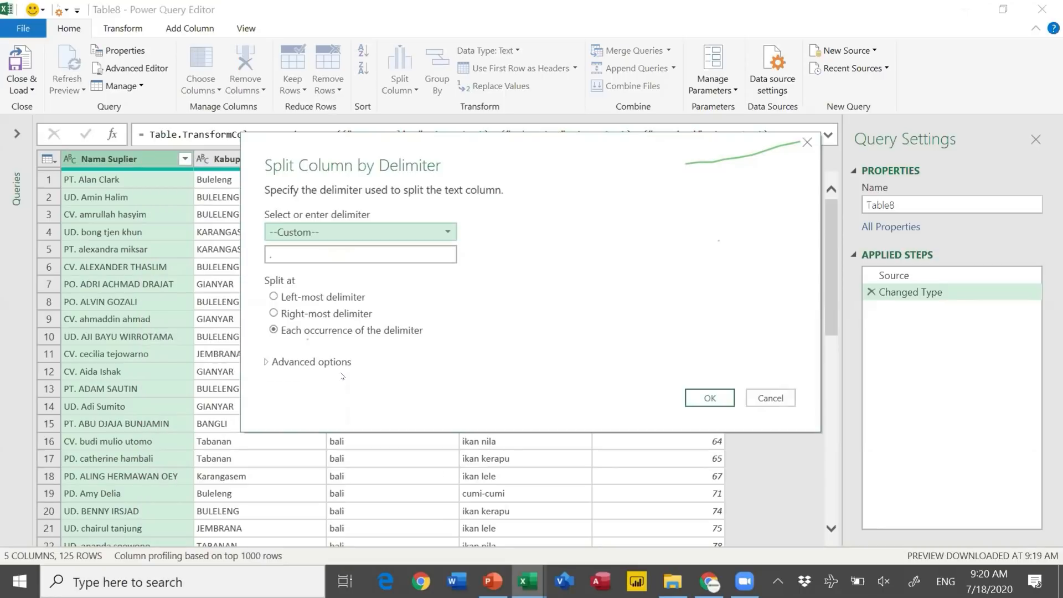
click(271, 254)
key(BackSpace)
text(.)
click(359, 298)
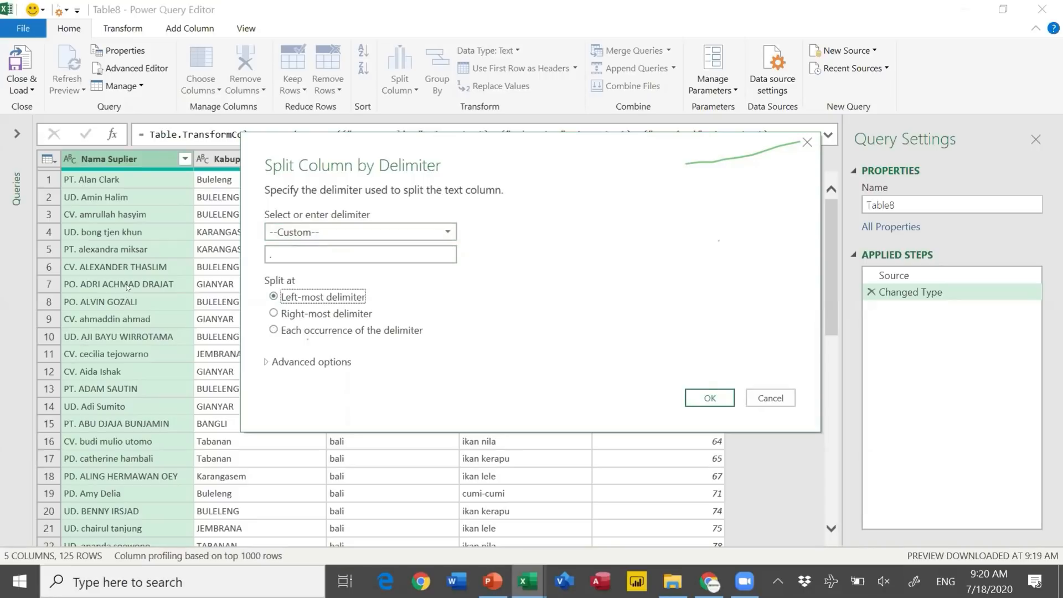
click(708, 398)
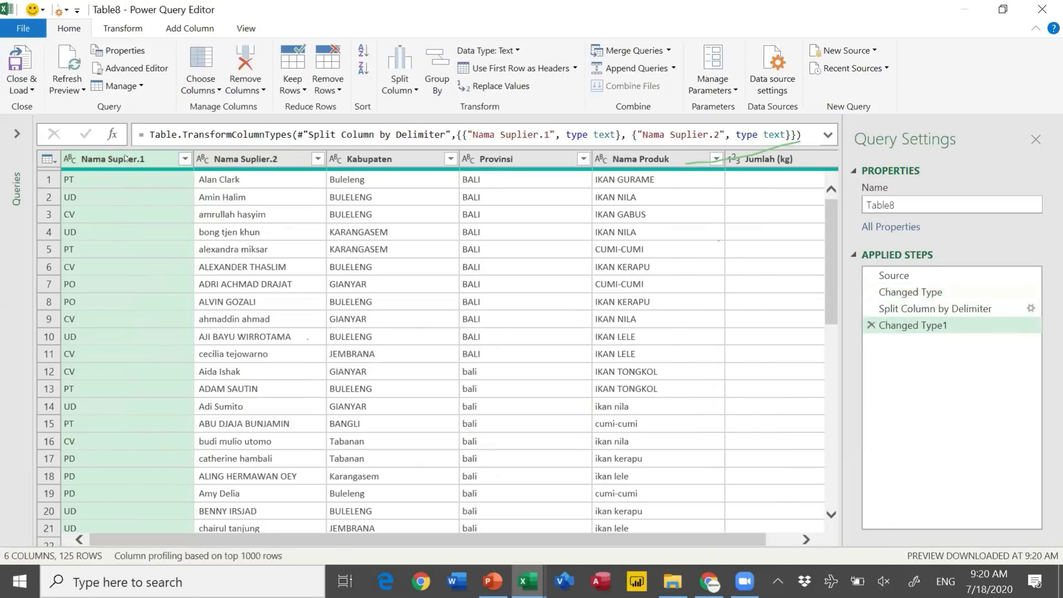
Capitalize each word in the Nama Suplier.2, Kabupaten, Provinsi and Nama Produk columns.
click(242, 160)
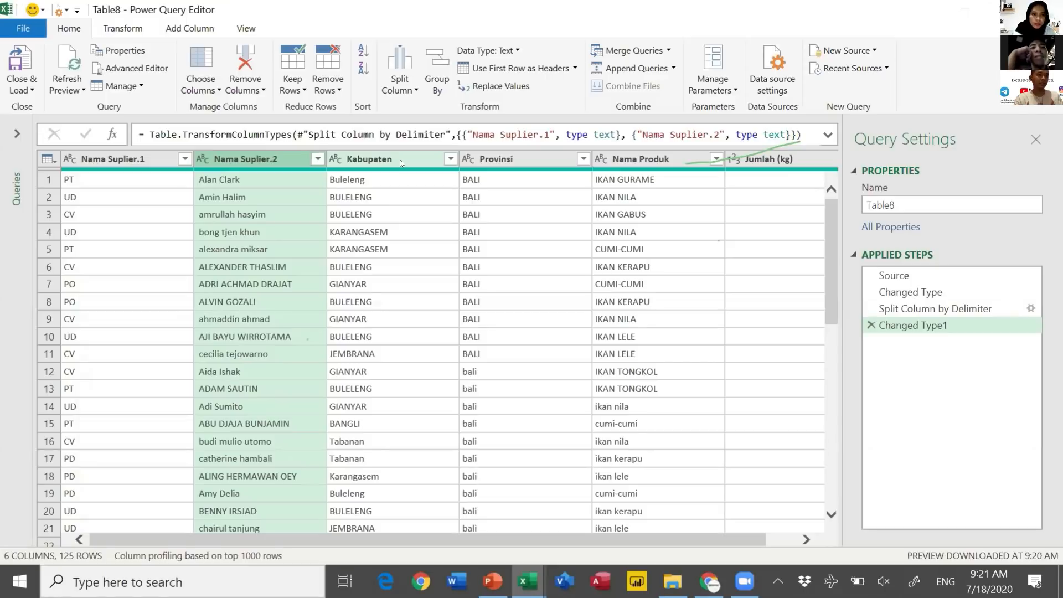
ctrl+click(435, 163)
ctrl+click(527, 162)
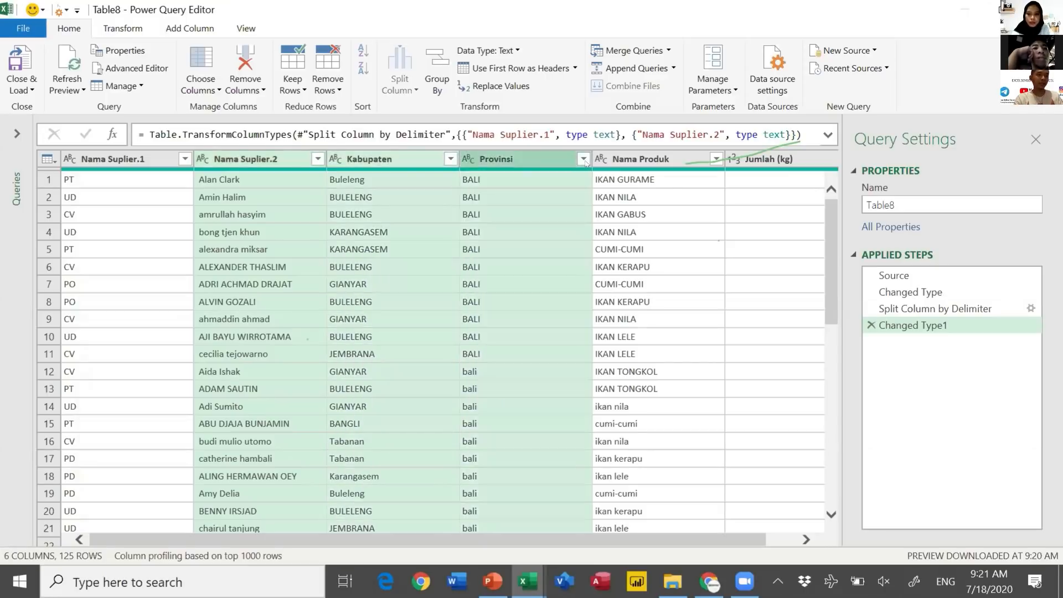
ctrl+click(634, 162)
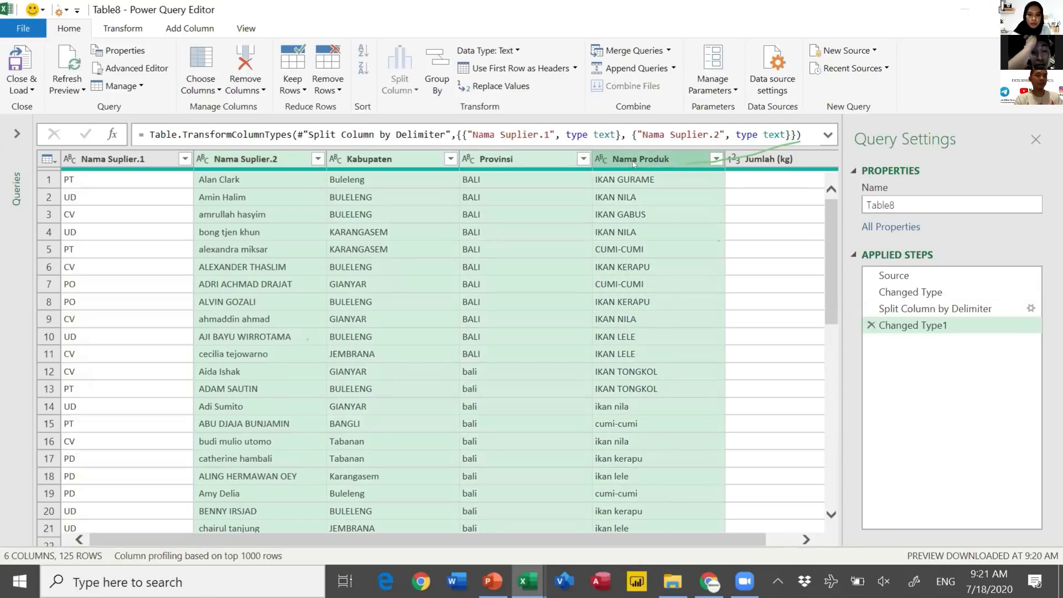
right_click(634, 163)
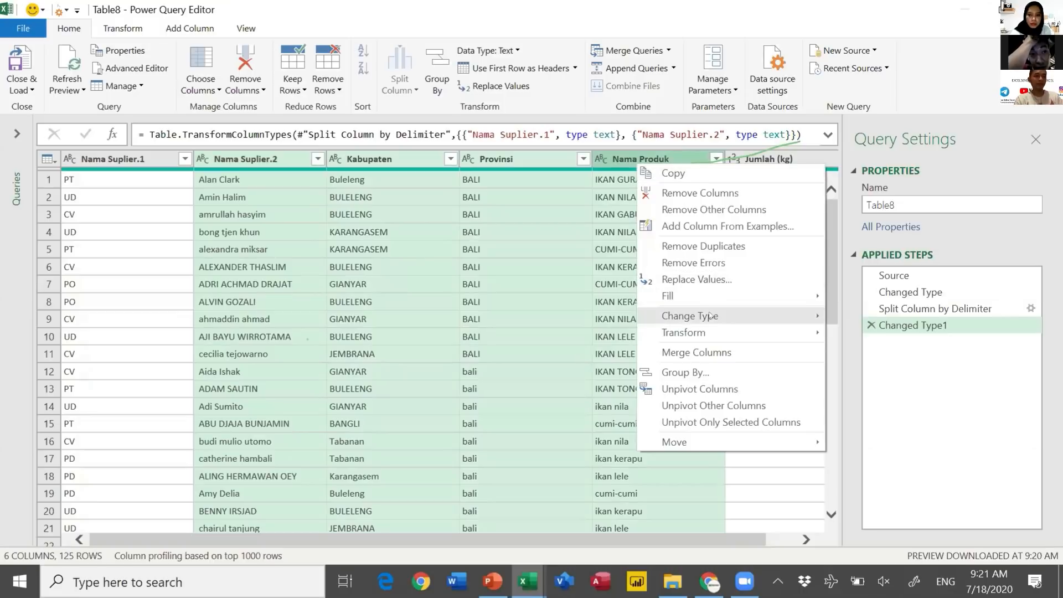
mouse_move(712, 339)
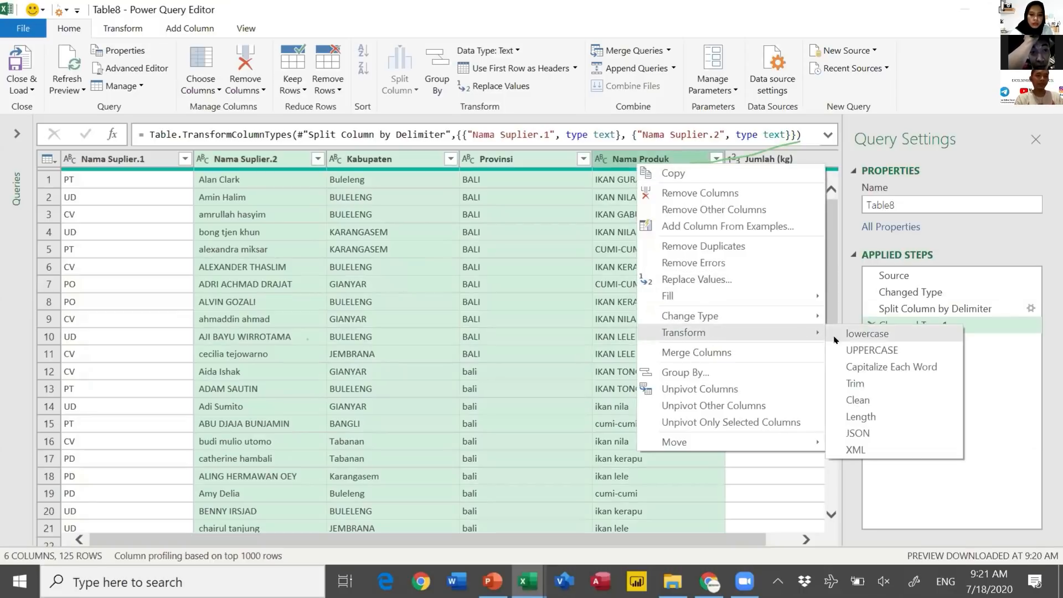
click(855, 362)
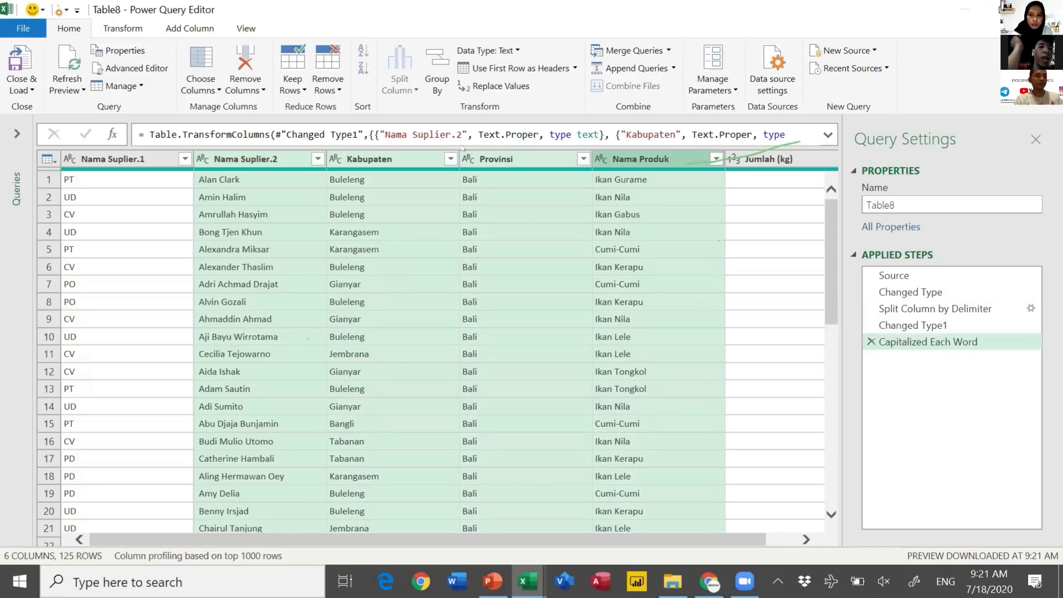
Merge the Nama Suplier.2 and Nama Suplier.1 columns, in that order, with a custom separator of a comma and a space.
click(277, 159)
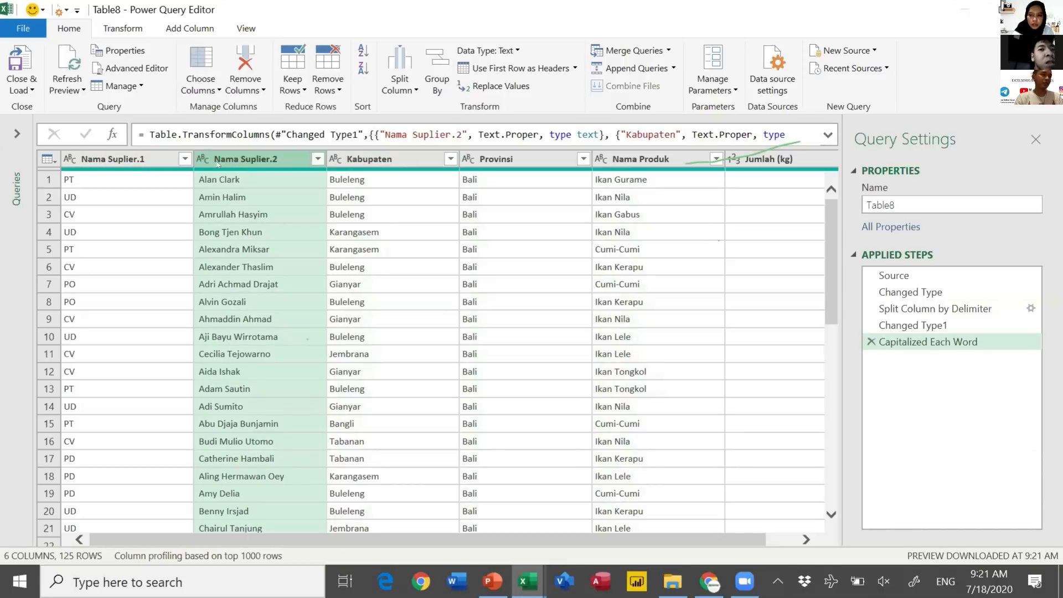
ctrl+click(161, 162)
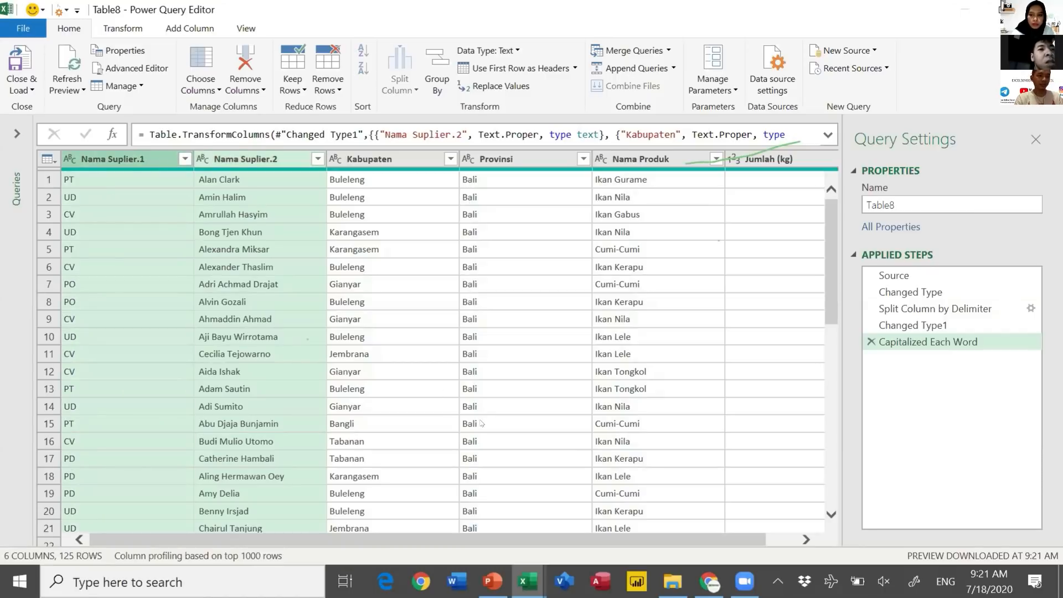
right_click(136, 159)
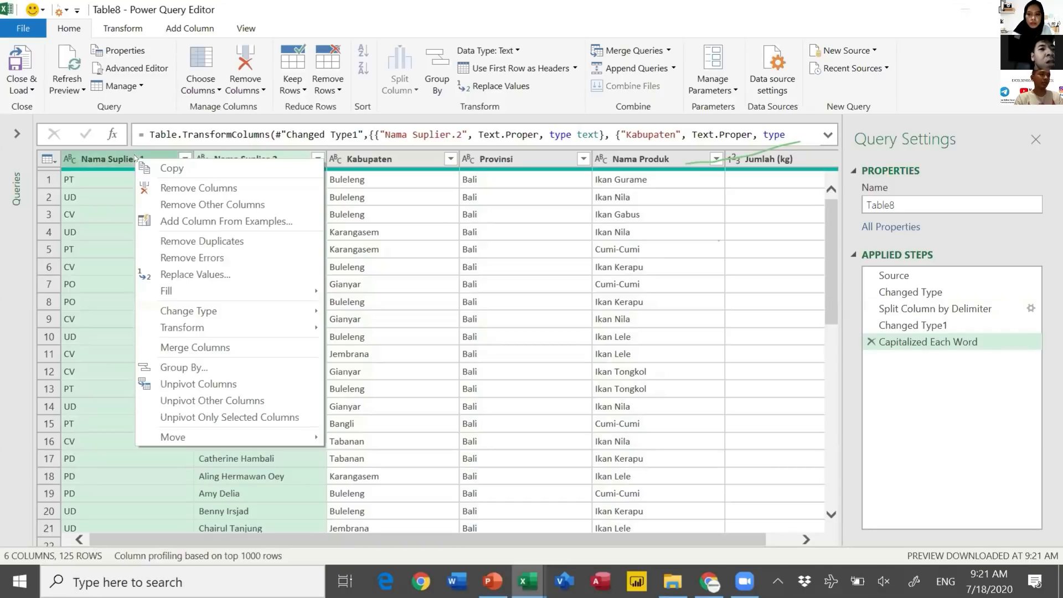
click(225, 344)
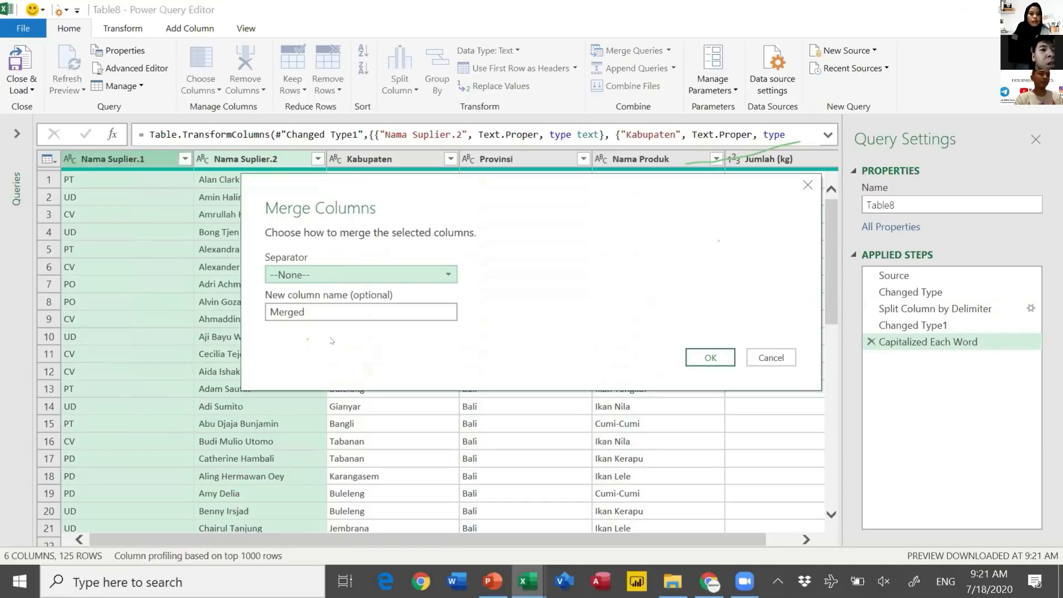
click(394, 273)
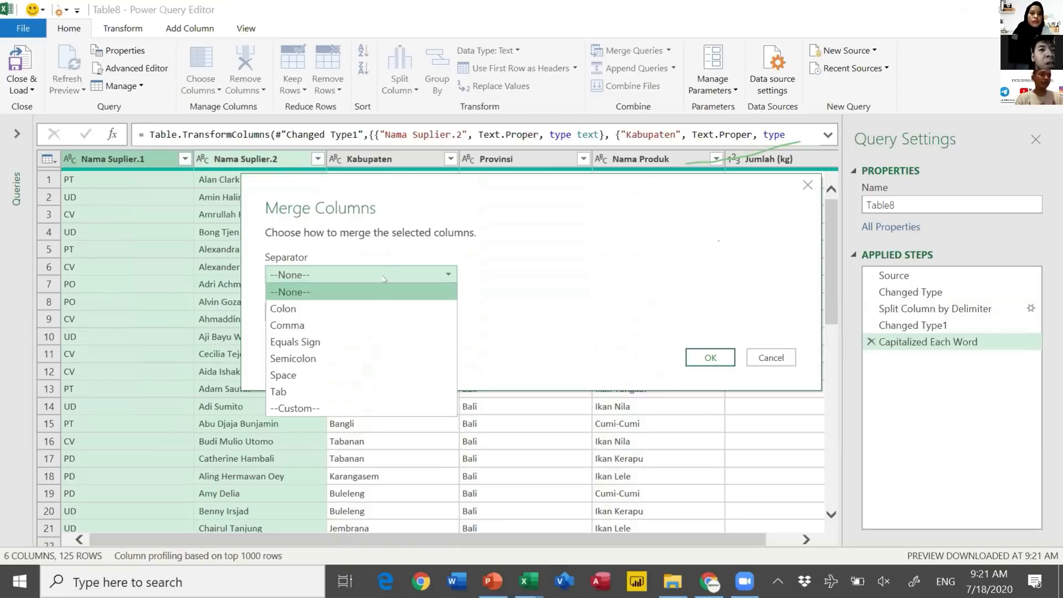
click(352, 408)
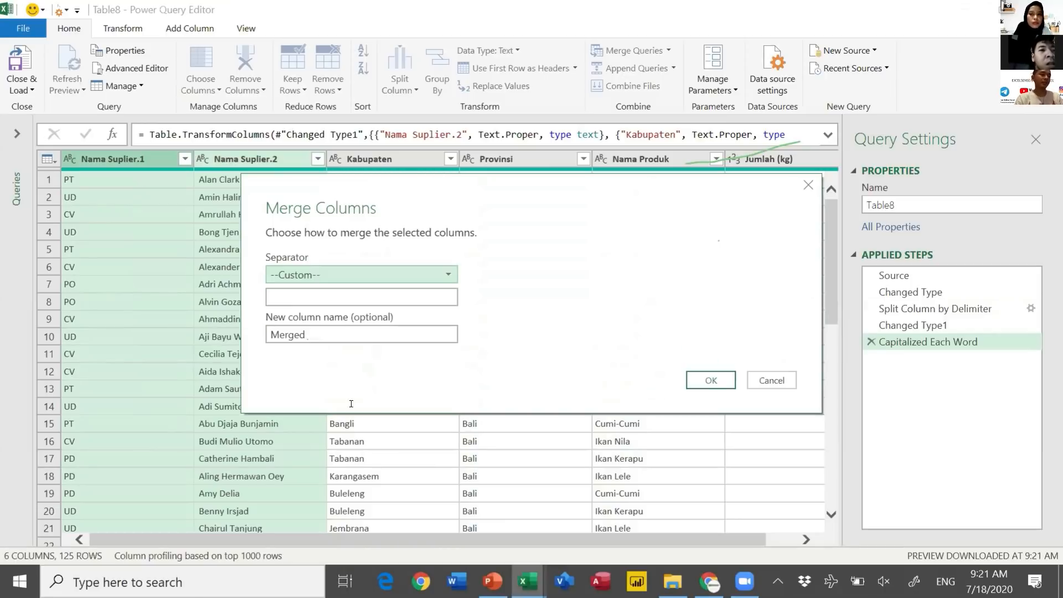
click(325, 290)
text(,)
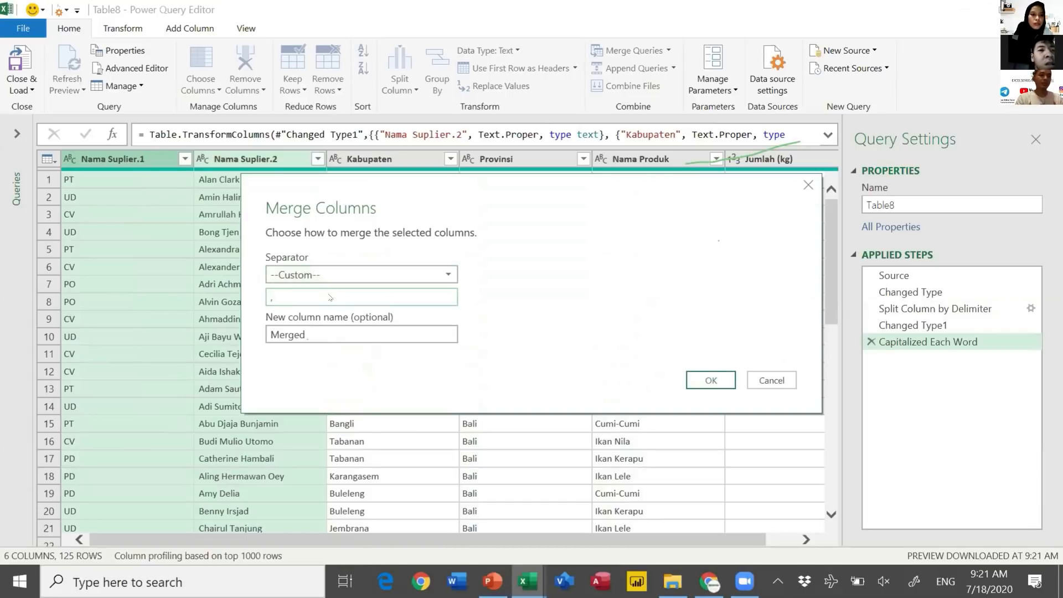
click(702, 386)
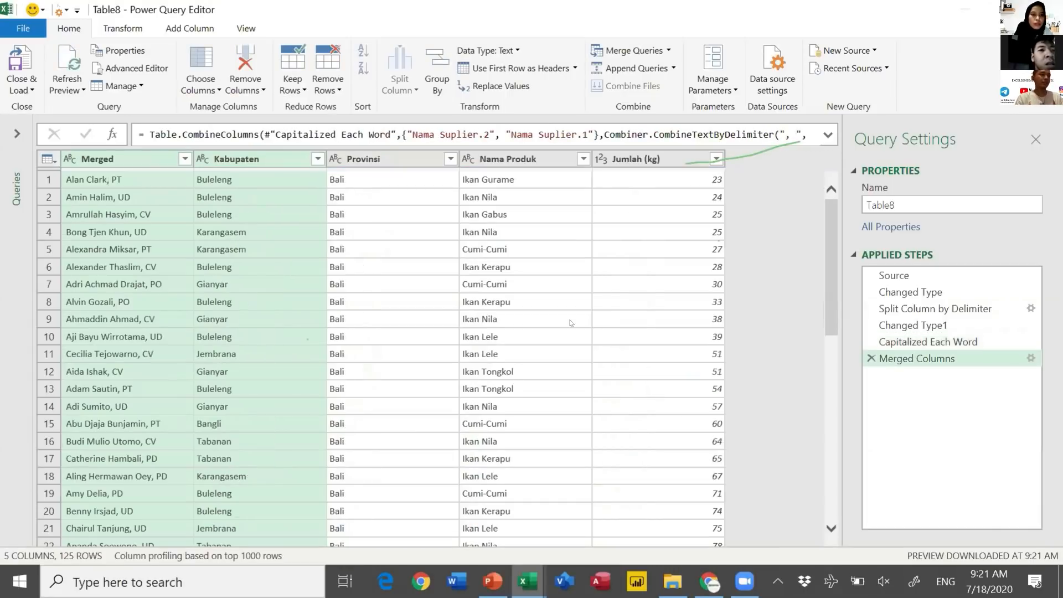
Trim the text in the Merged column.
click(123, 160)
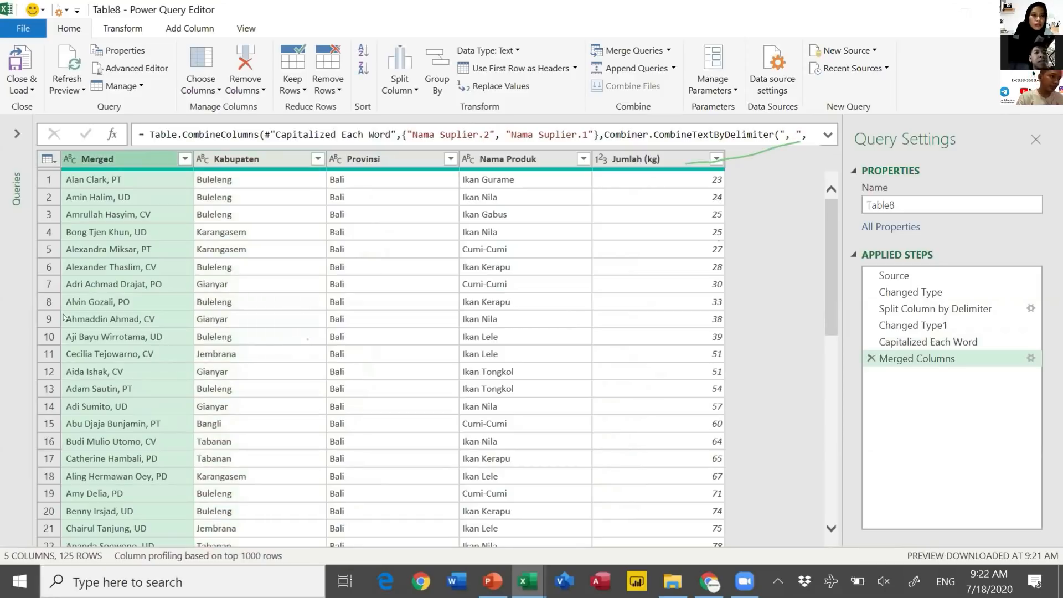
right_click(122, 158)
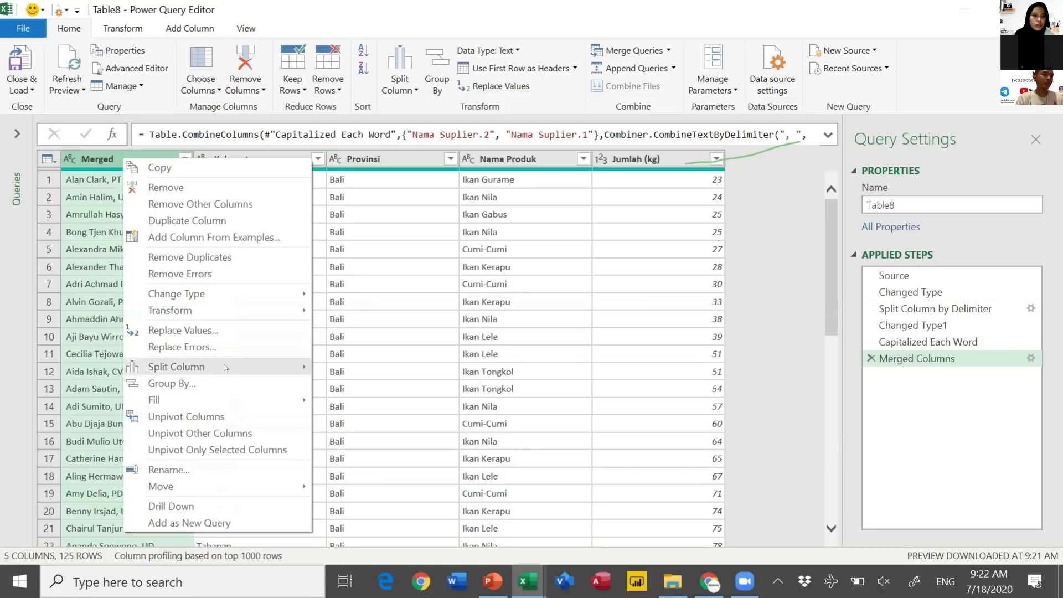
mouse_move(277, 310)
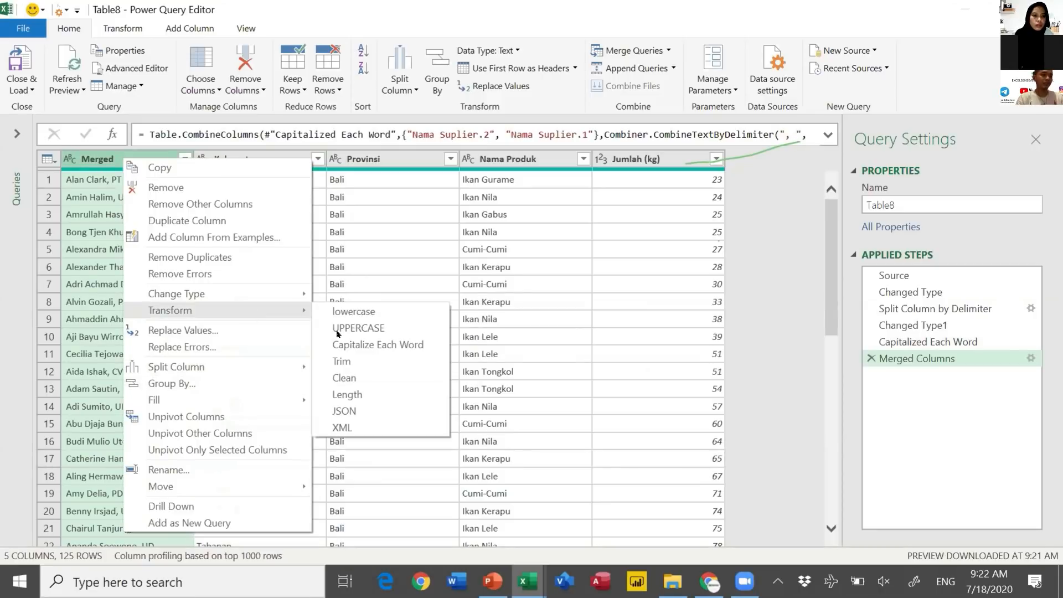
click(341, 360)
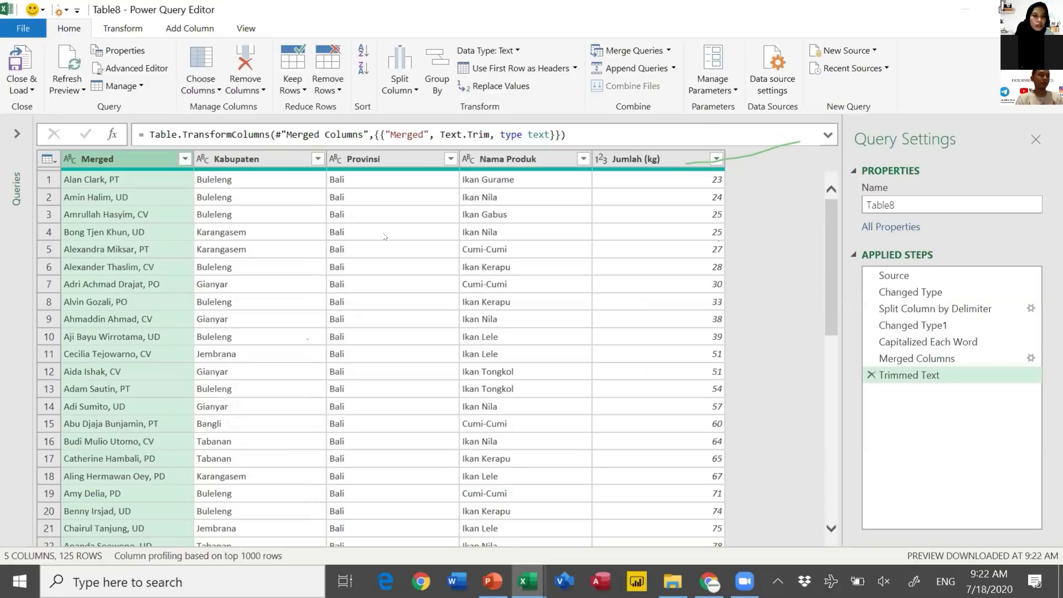
Close the Power Query Editor and load the Table8 query as a connection only.
click(24, 89)
click(34, 107)
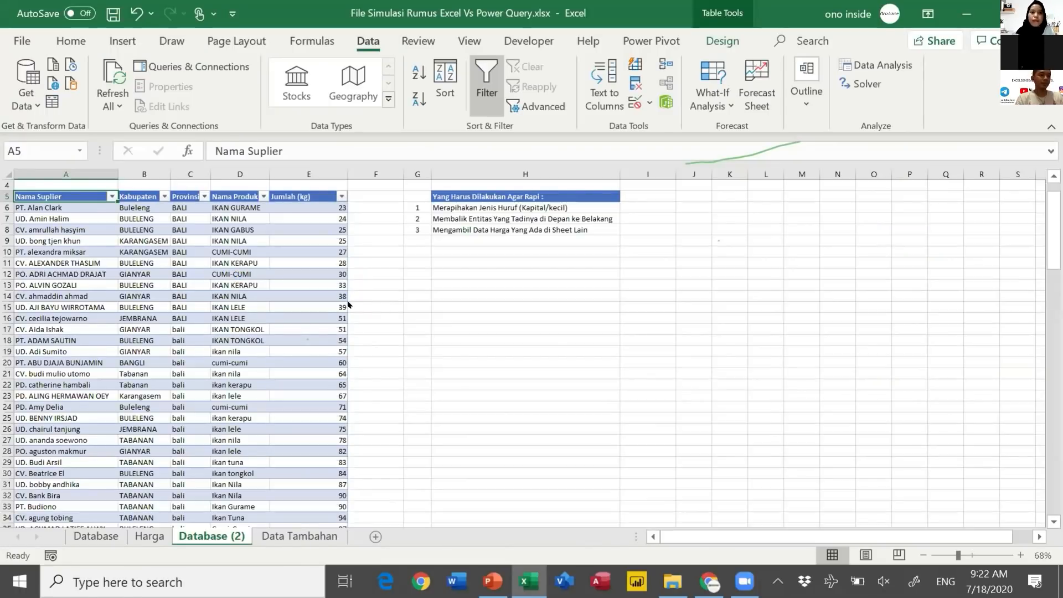
click(652, 326)
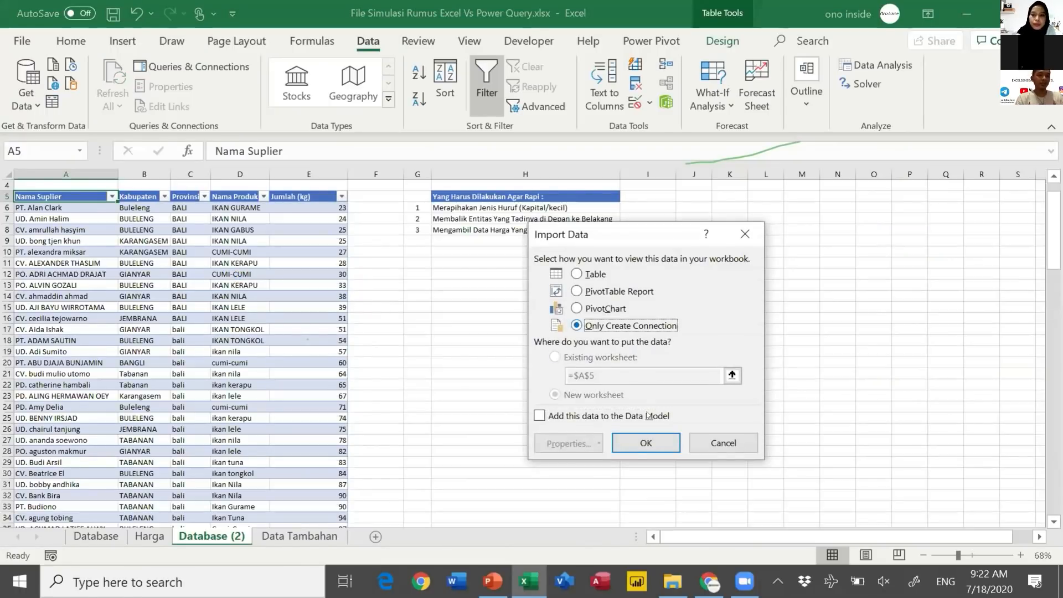
click(635, 438)
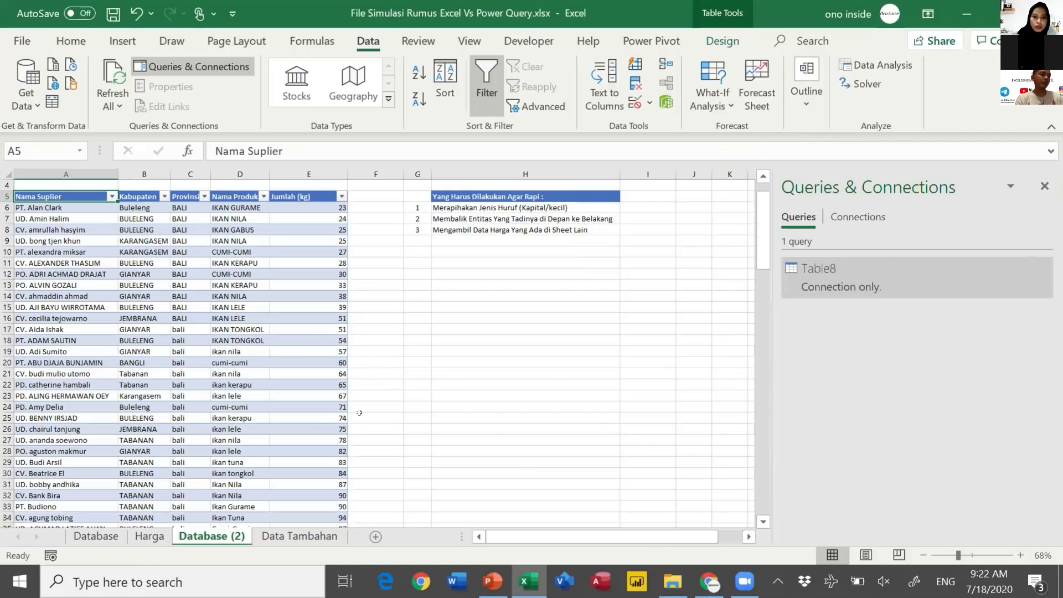
Convert the price range A2:B11 on the Harga sheet into a table with headers and load it into the Power Query Editor.
click(304, 536)
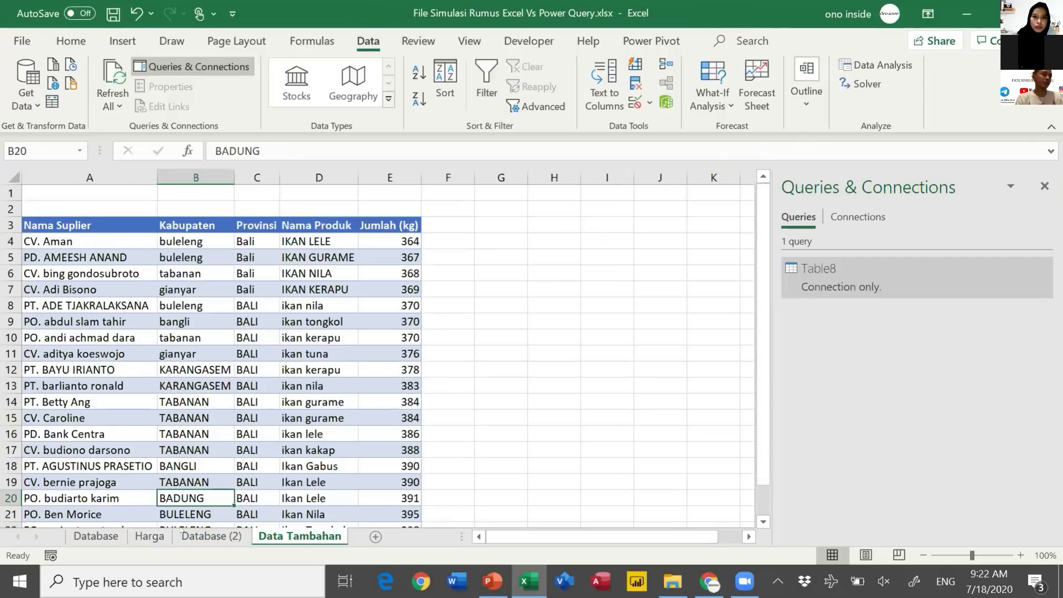
click(148, 536)
click(130, 236)
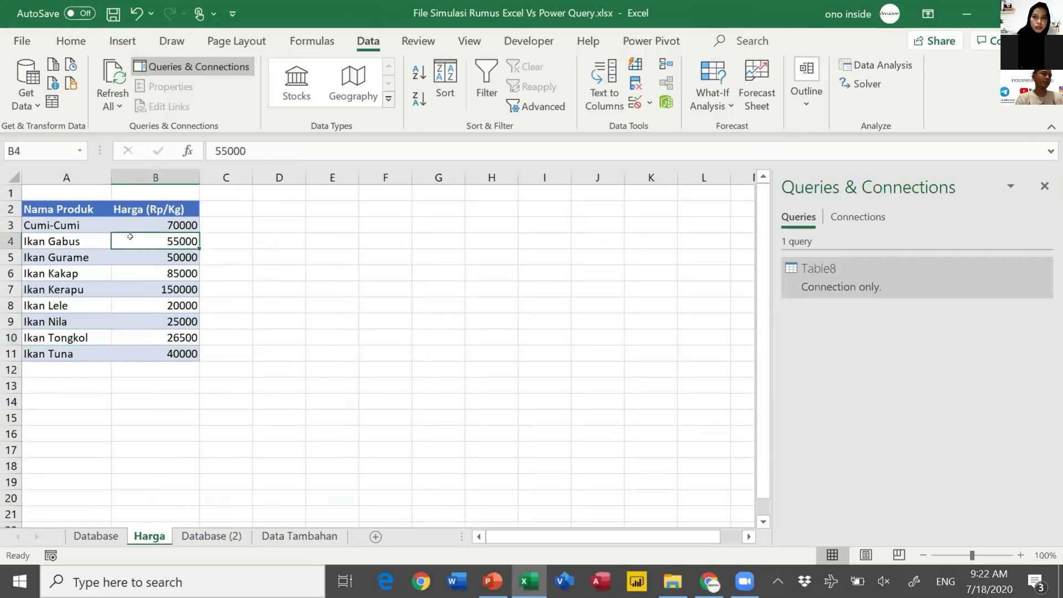
click(53, 101)
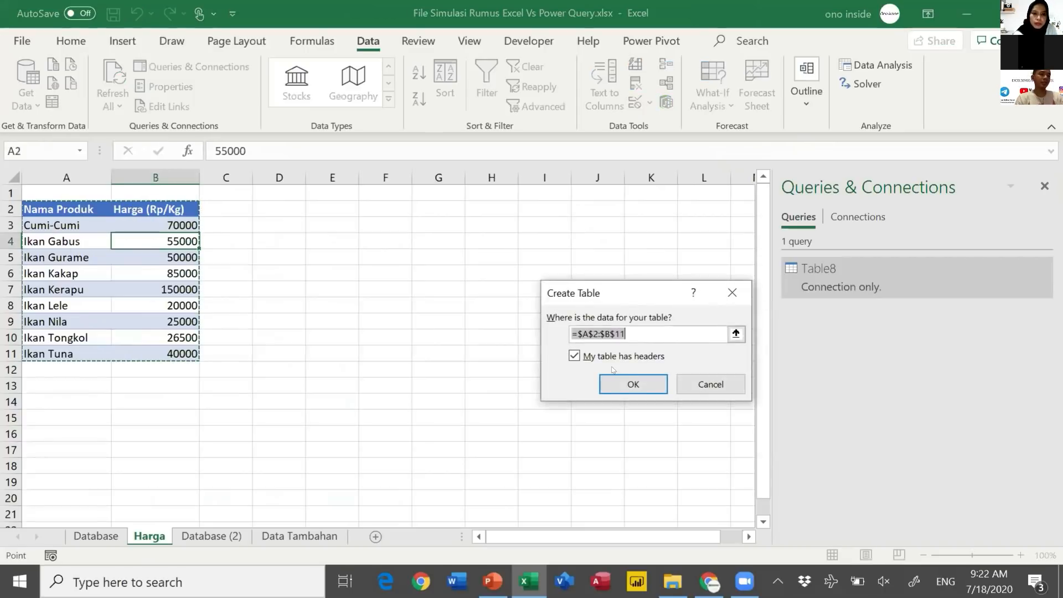
click(631, 379)
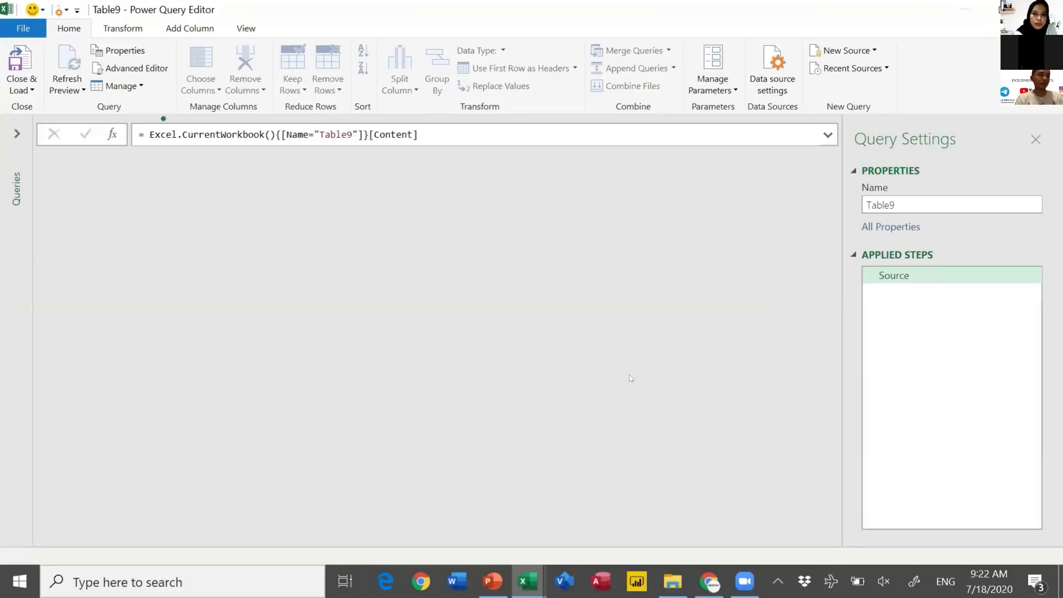
Merge Table9 with Table8 as a new query, matching both on Nama Produk with a Left Outer join.
click(18, 133)
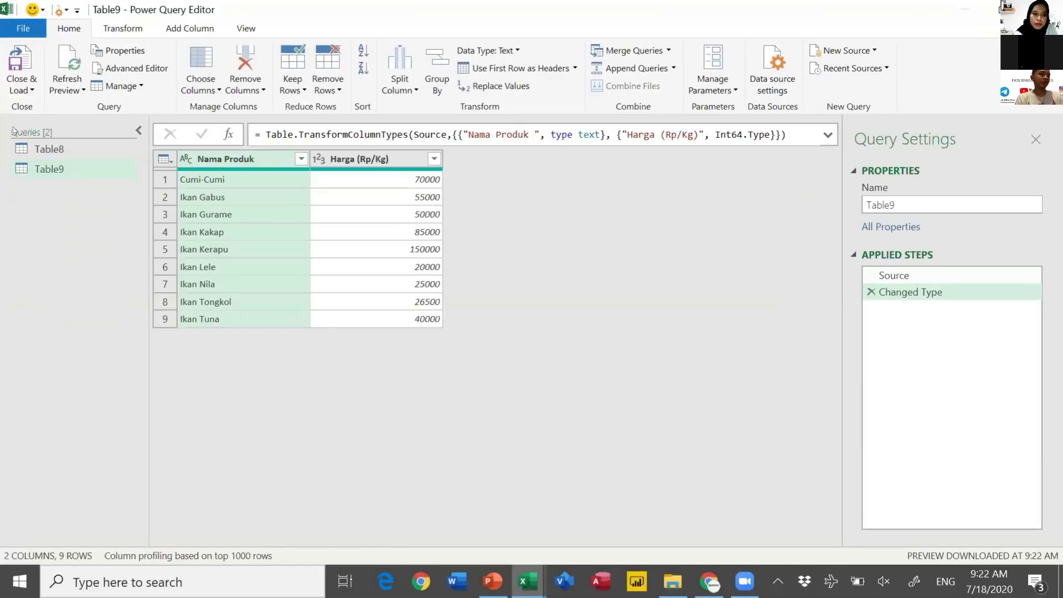
click(76, 150)
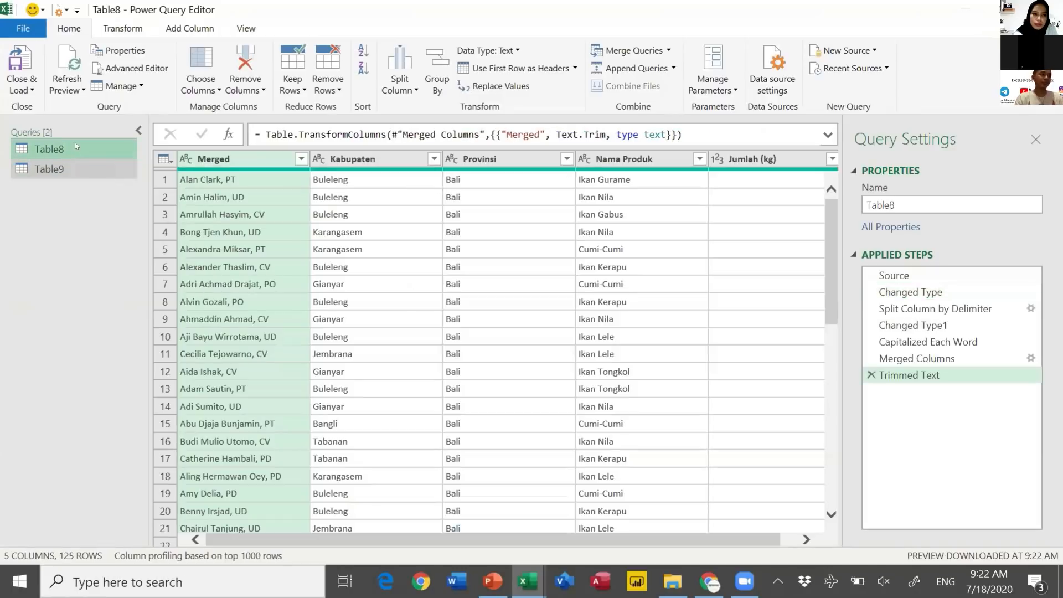
key(Down)
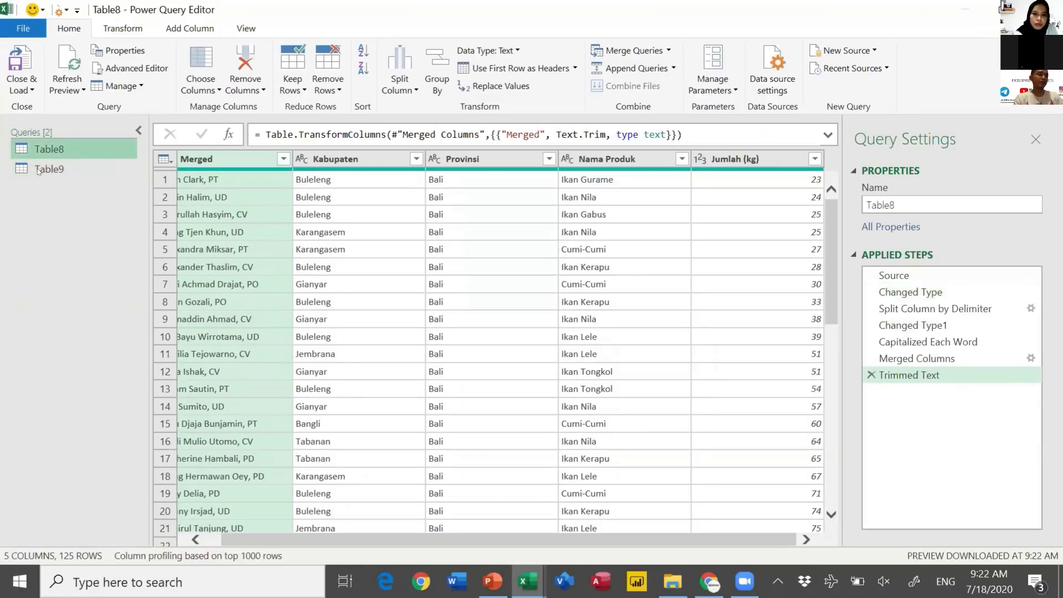
key(shift+Down)
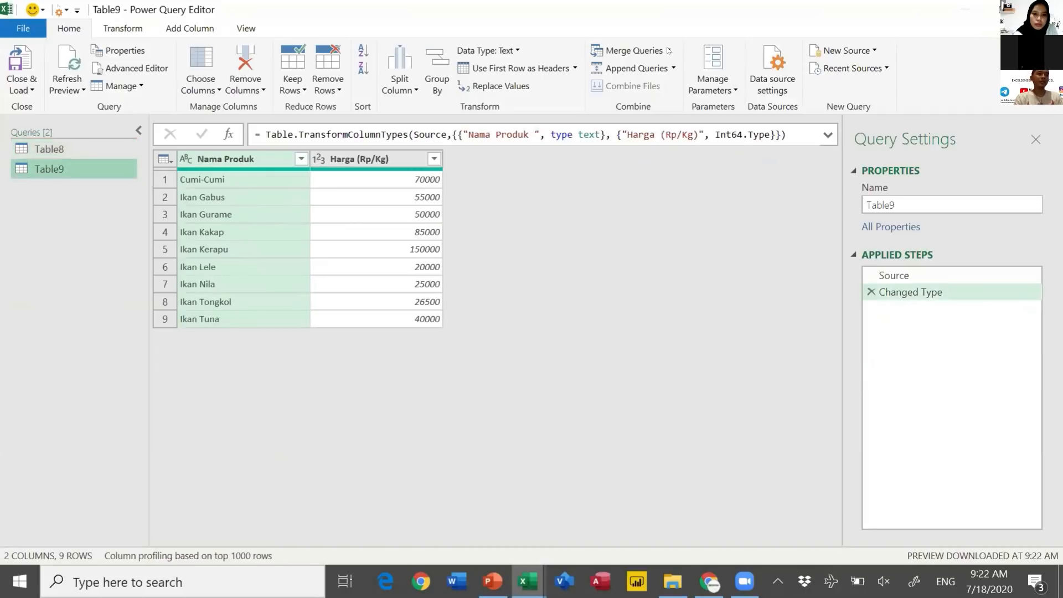
click(669, 50)
click(642, 87)
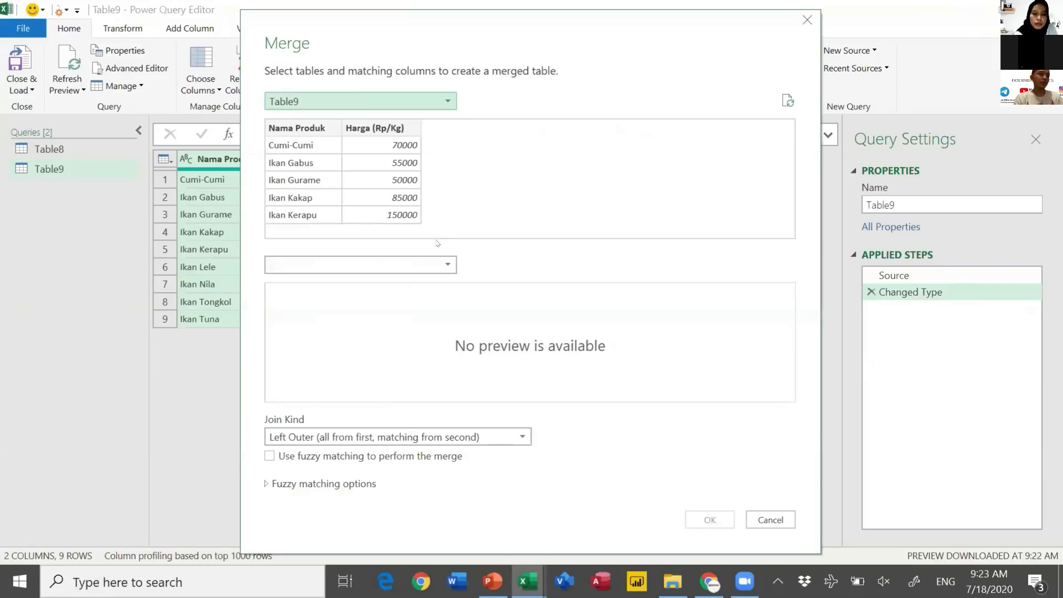
click(430, 264)
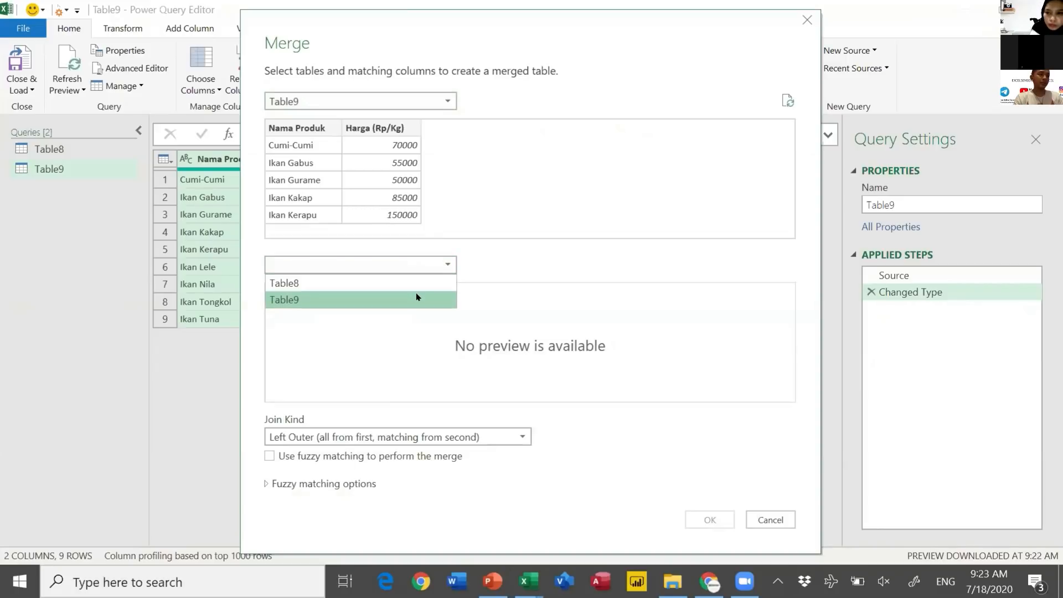
click(415, 283)
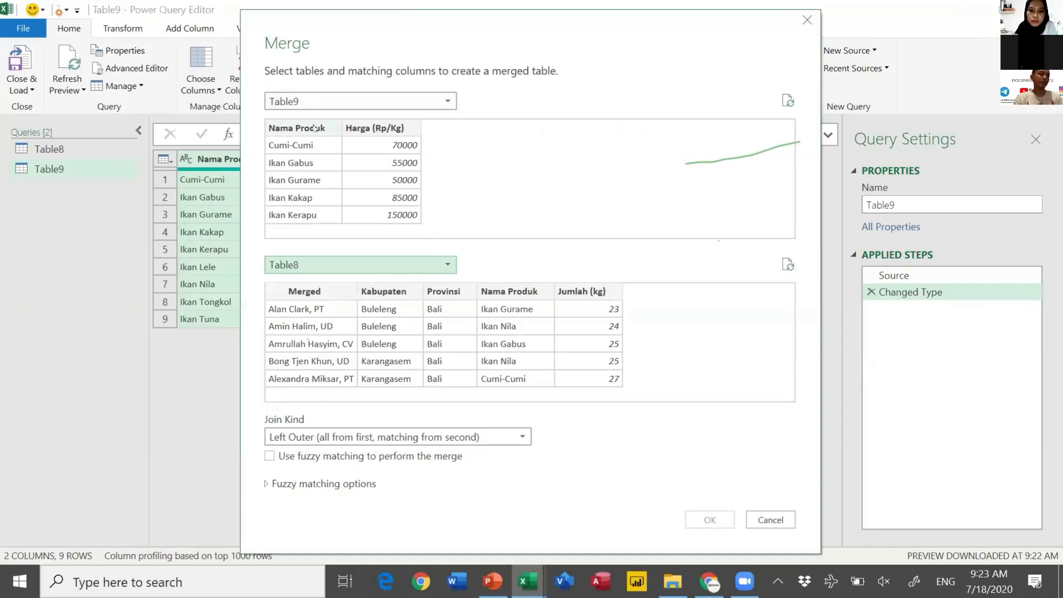
click(314, 128)
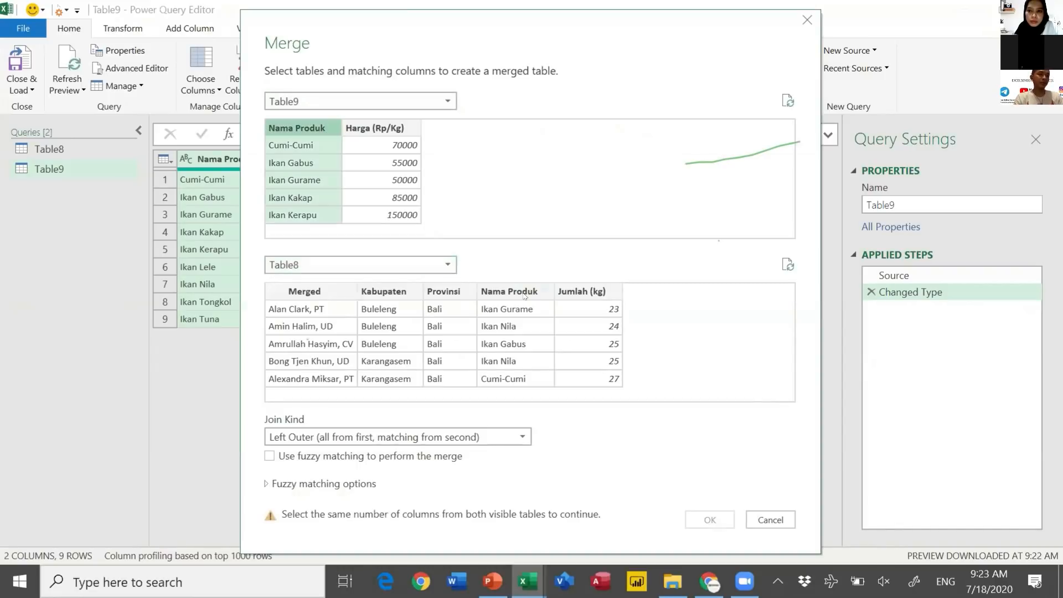
click(524, 291)
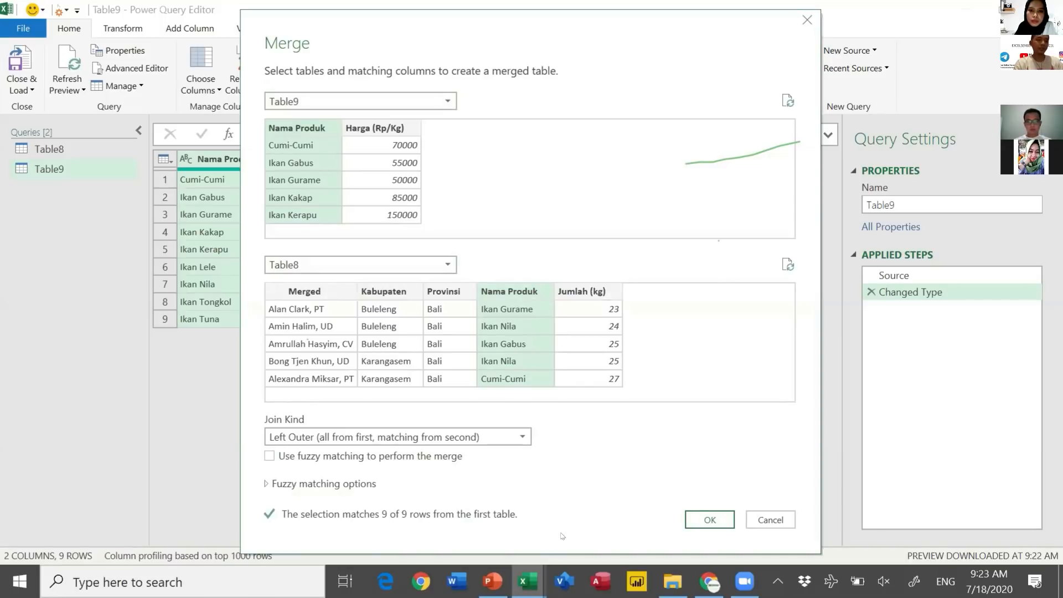
click(704, 516)
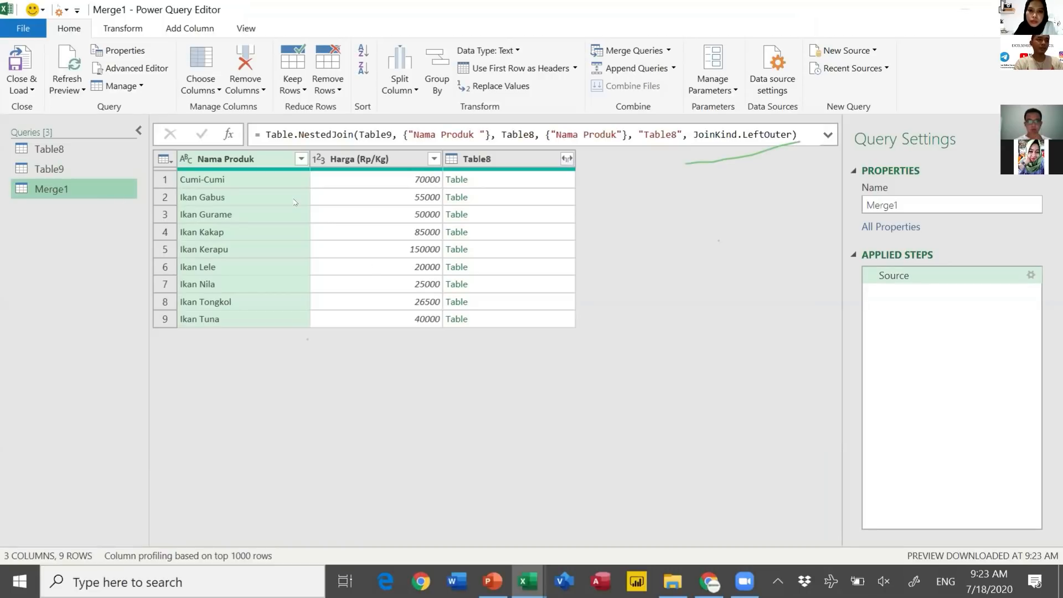
click(567, 158)
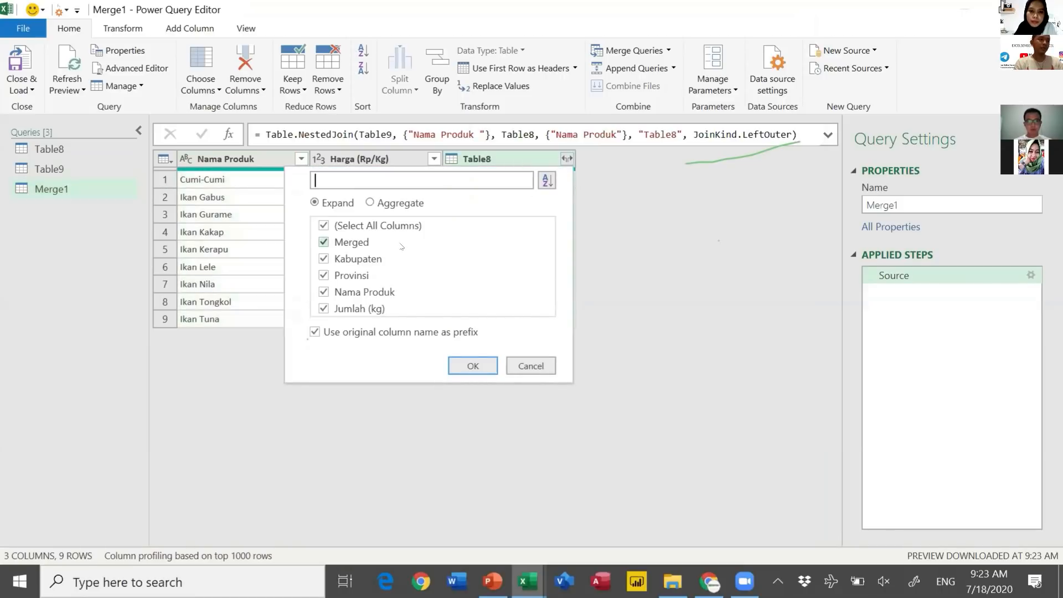
click(323, 225)
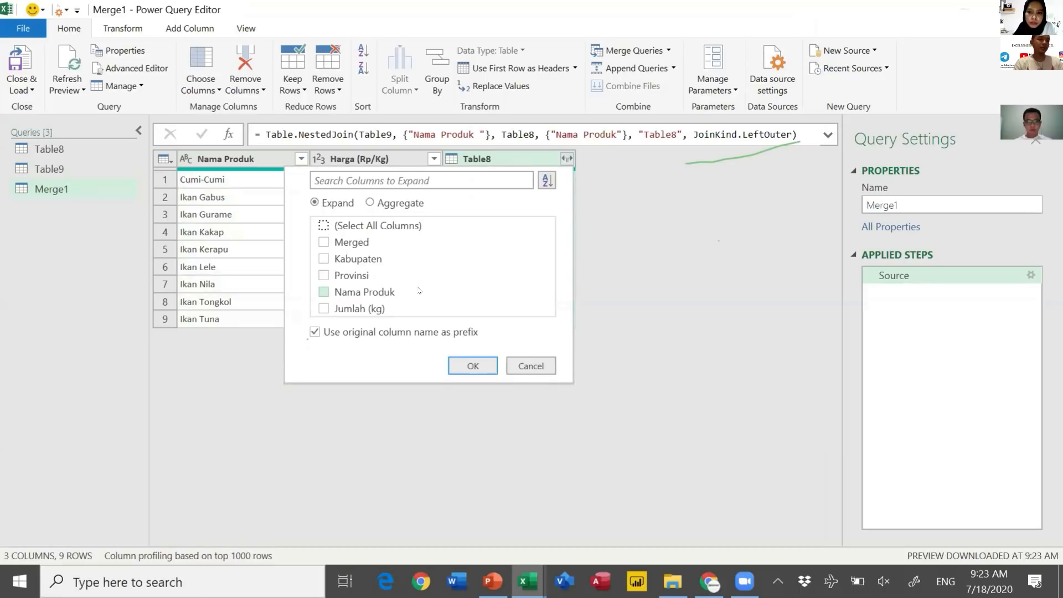
click(531, 366)
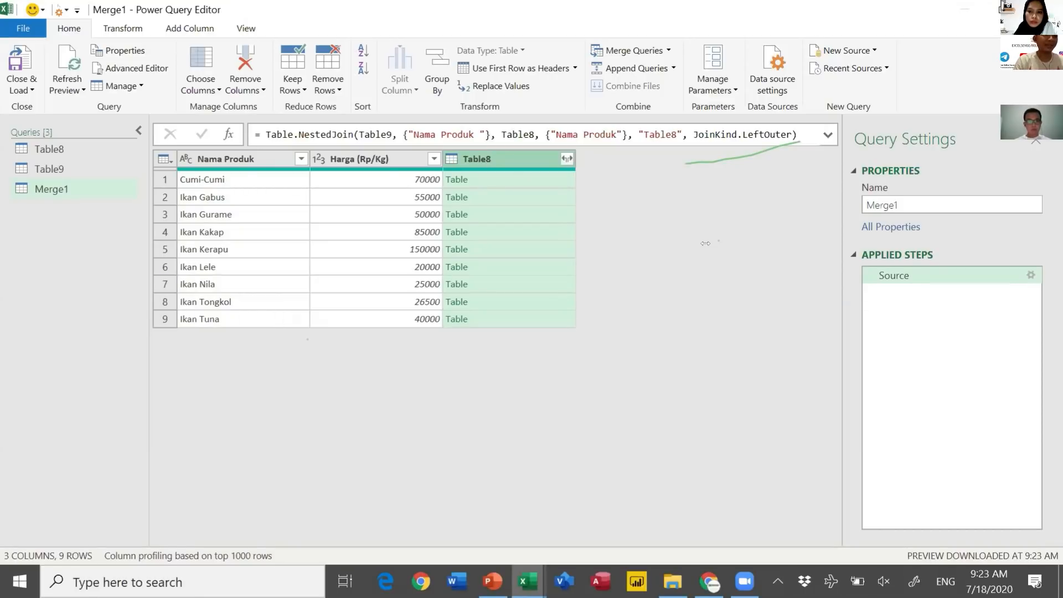
Edit the Merge1 source so Table8 is the first table and Table9 the second, matching Nama Produk with a Left Outer join.
click(1031, 275)
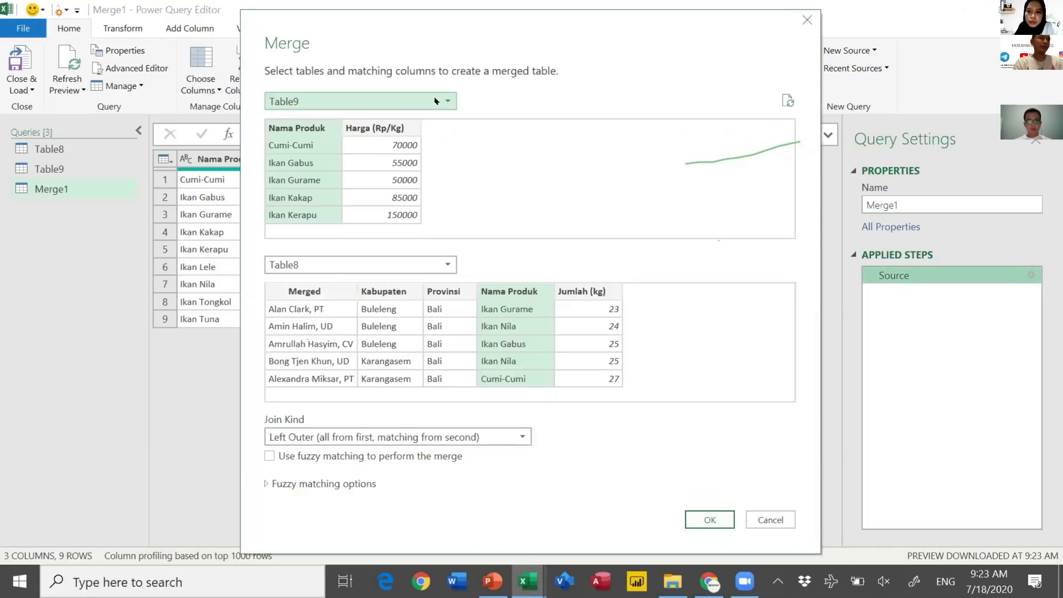
click(429, 105)
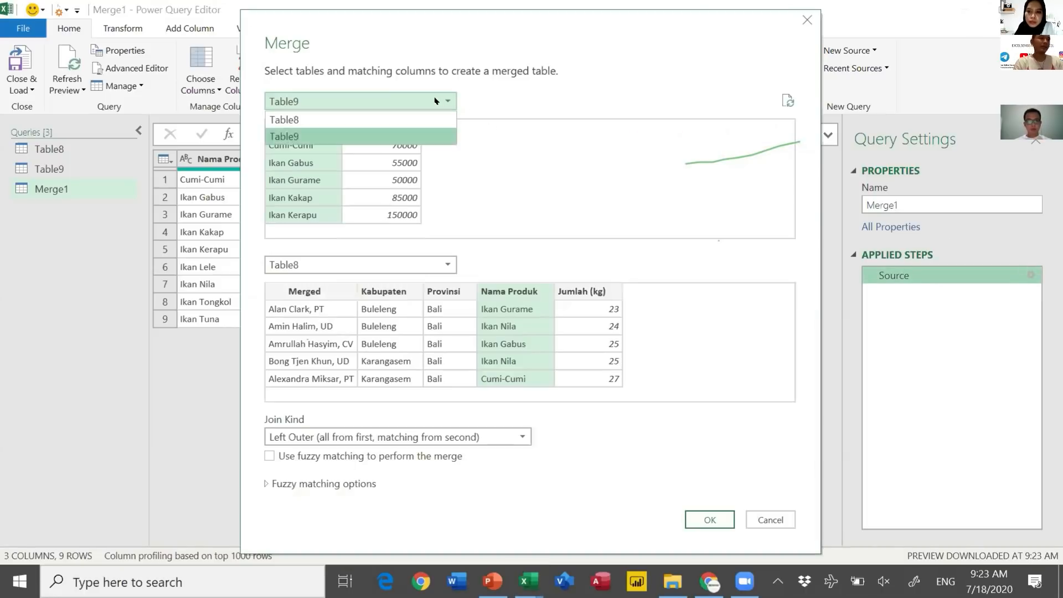
click(360, 120)
click(413, 265)
click(400, 299)
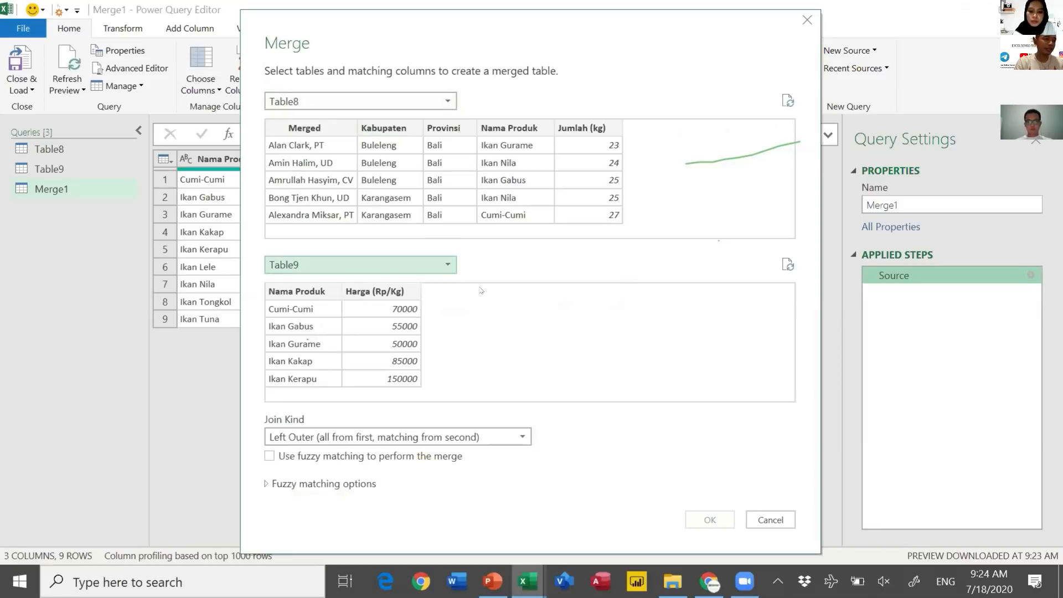
click(509, 130)
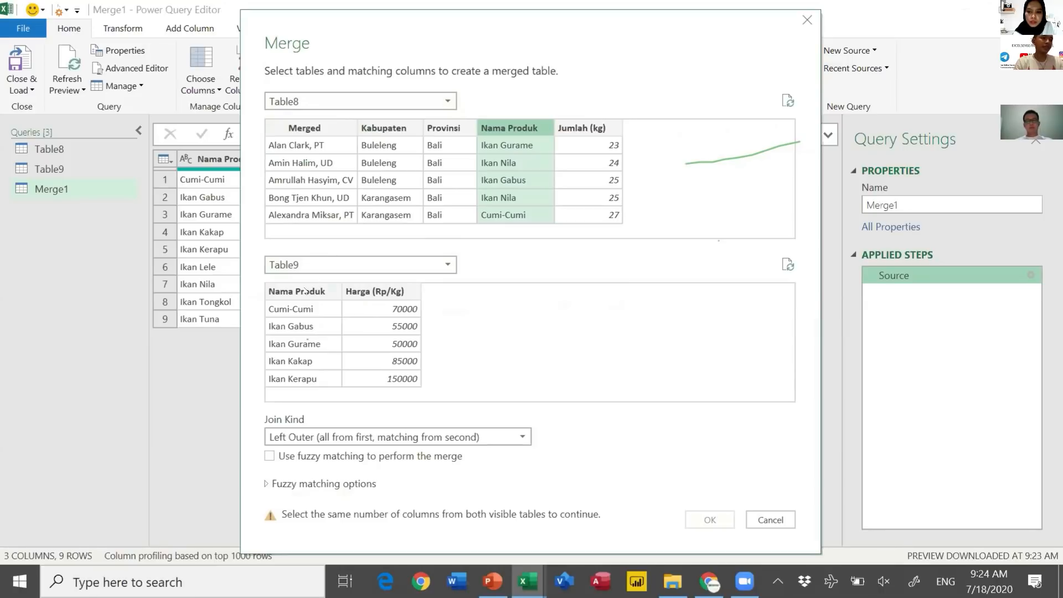
click(306, 291)
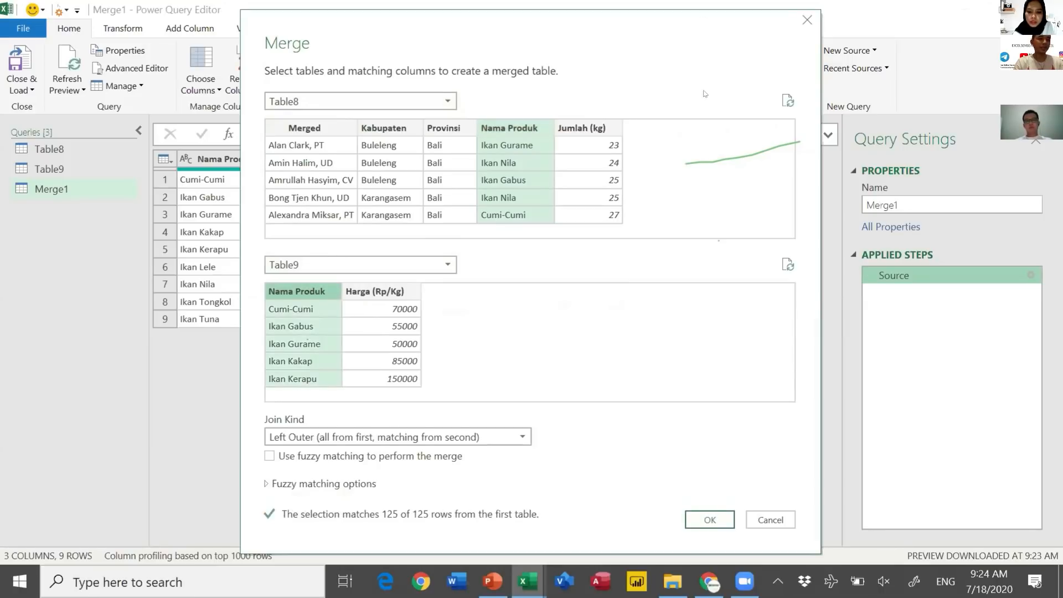
drag(702, 50, 704, 41)
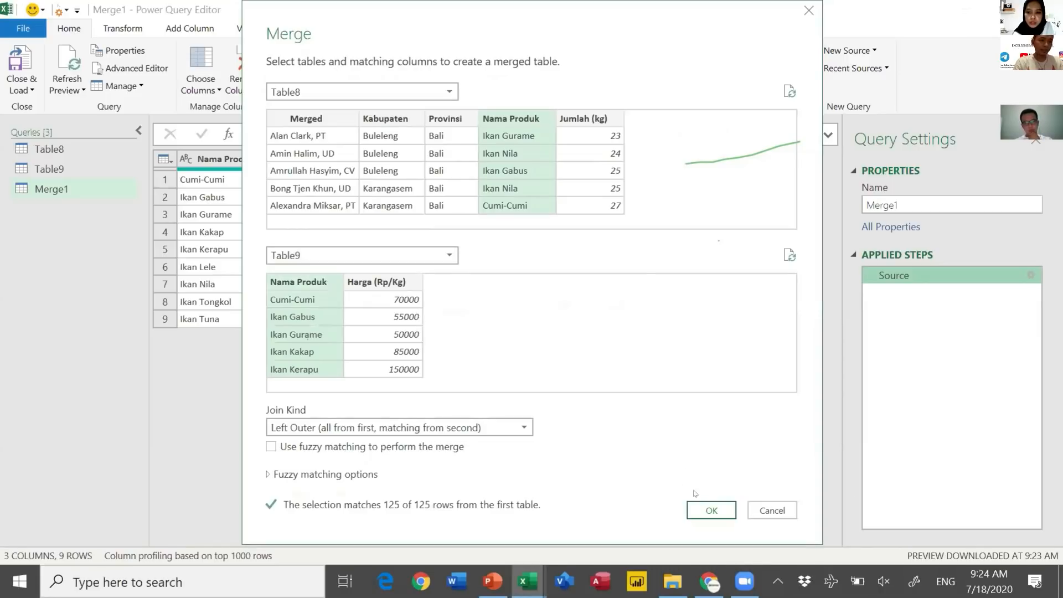
click(710, 509)
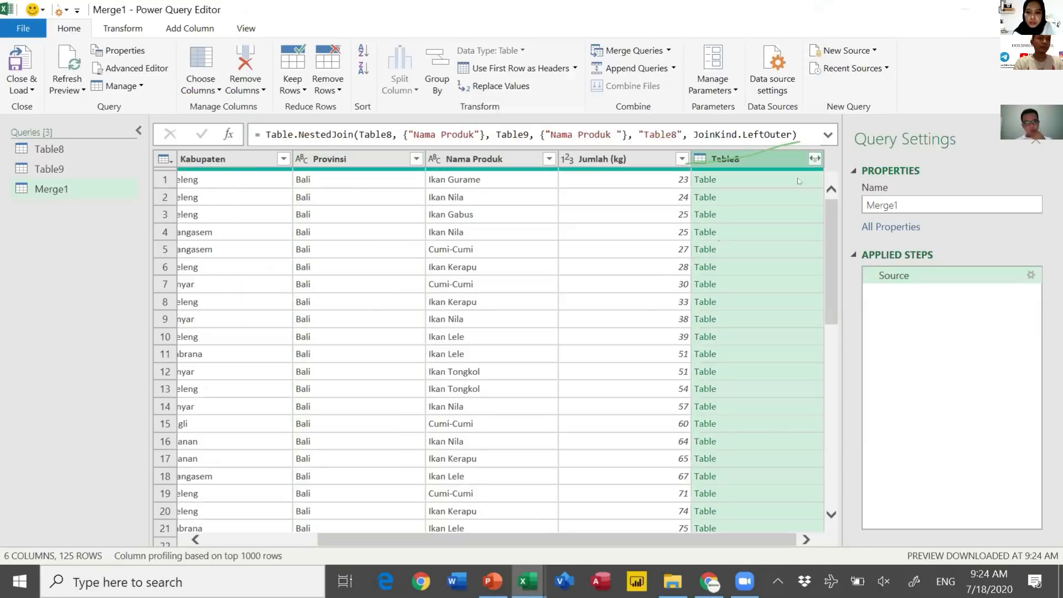
Expand the merged table column with only Harga (Rp/Kg) included, without using the original column name as prefix.
click(816, 160)
click(572, 242)
click(562, 315)
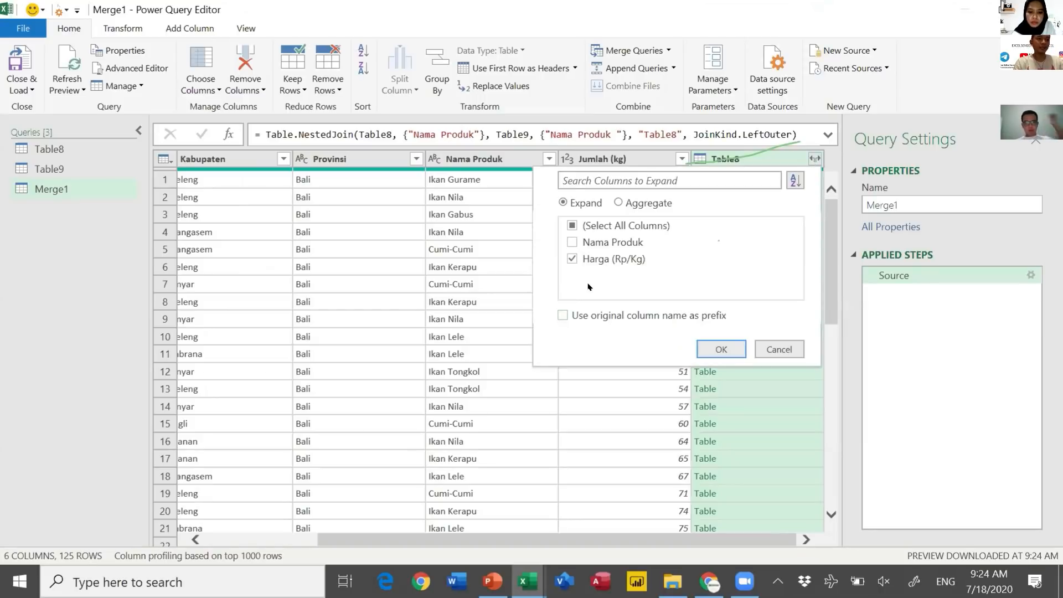
Expand only the Harga (Rp/Kg) column in the Merge1 query and load the result as a table on a new worksheet.
click(721, 349)
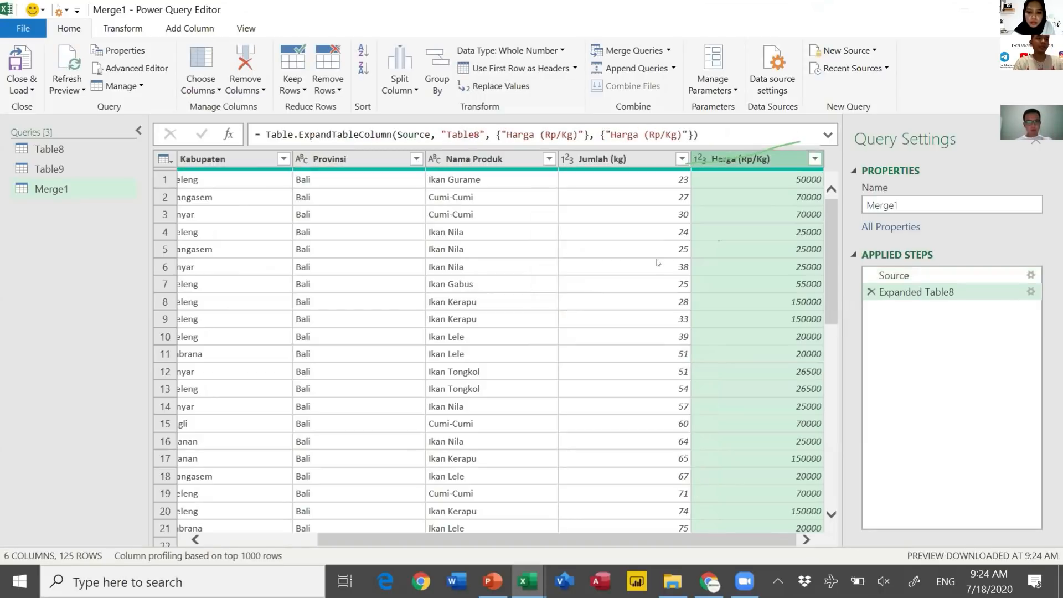
click(28, 91)
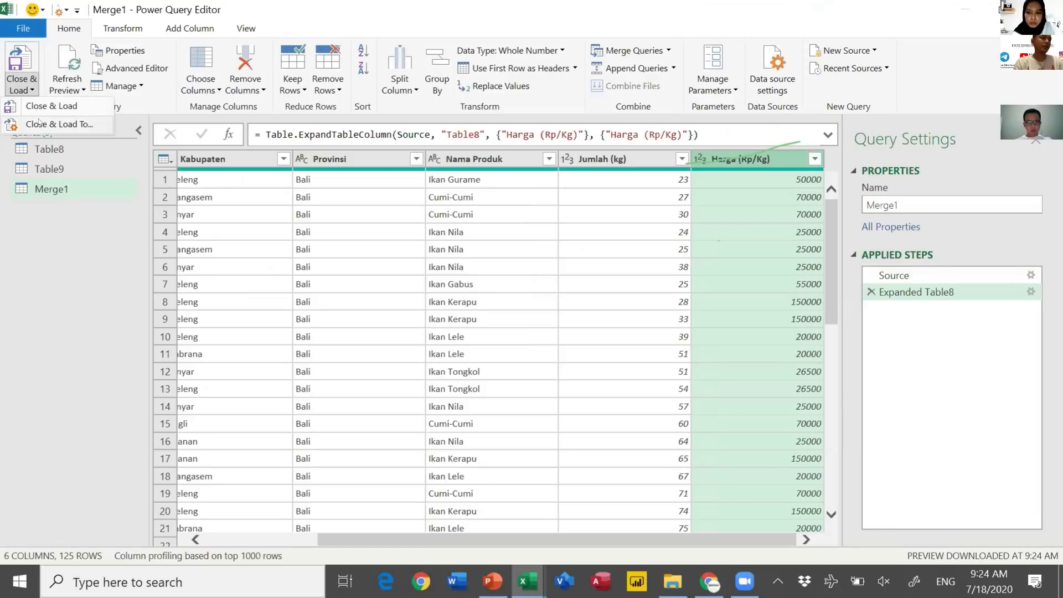
click(32, 110)
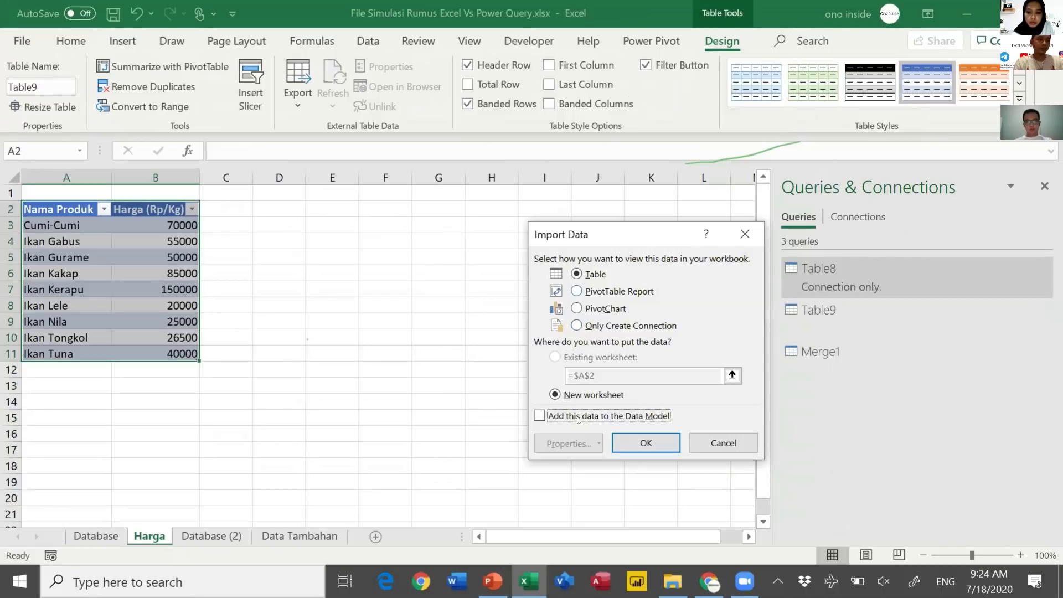
click(618, 434)
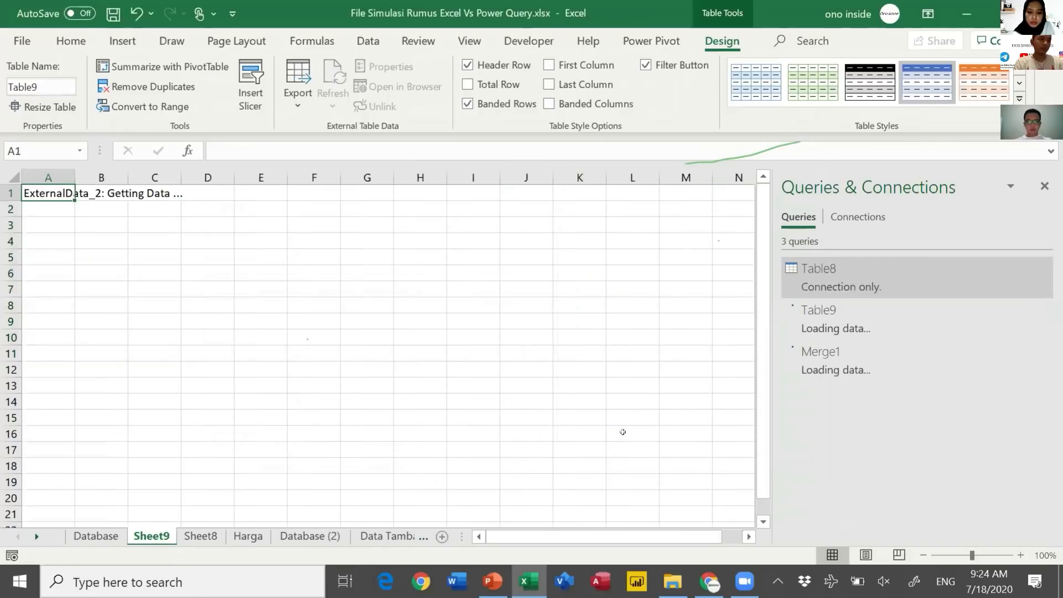
click(571, 251)
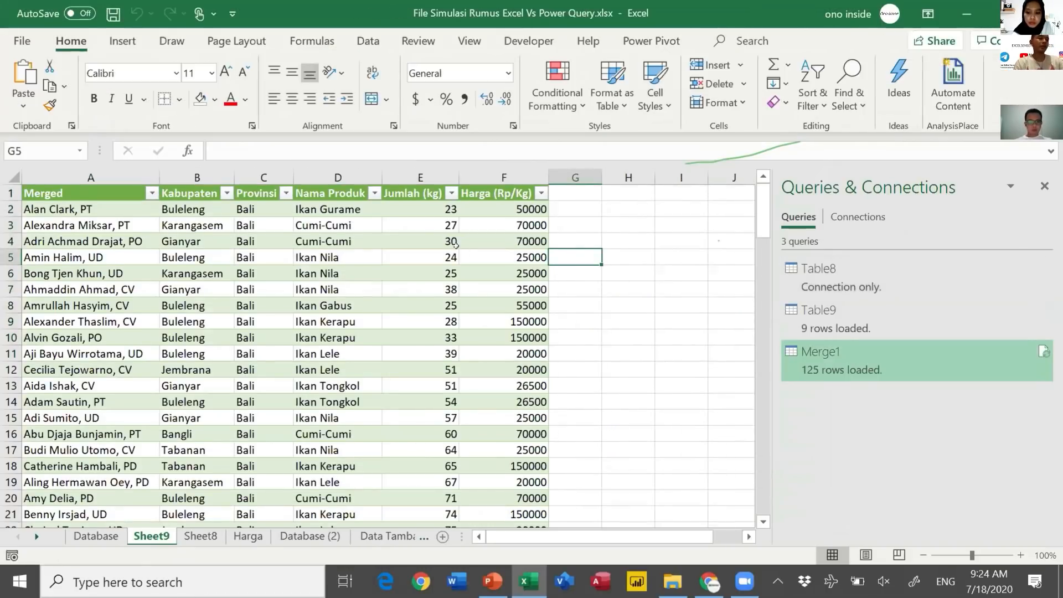
click(306, 236)
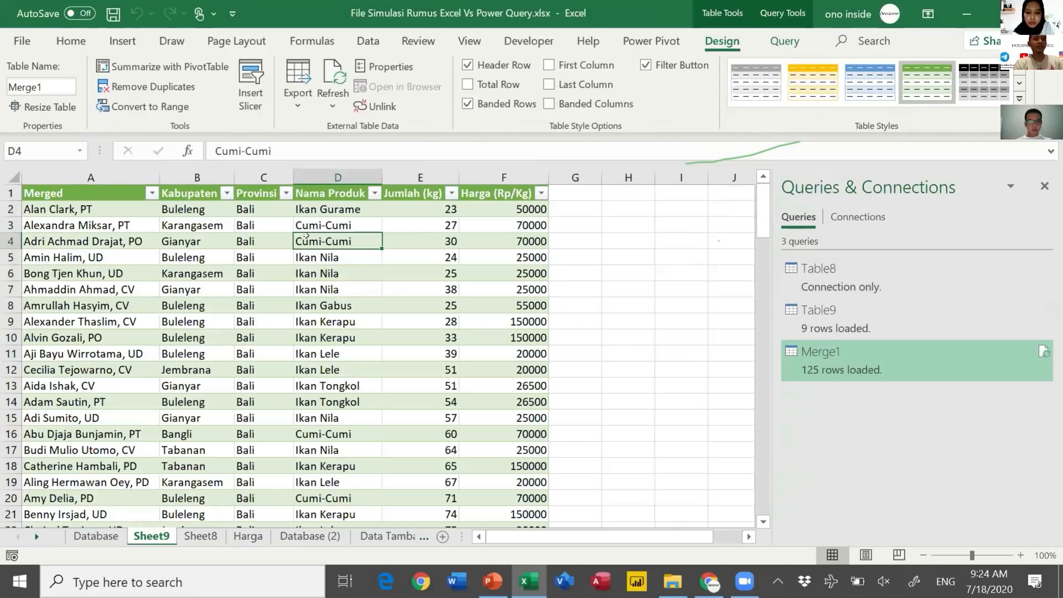
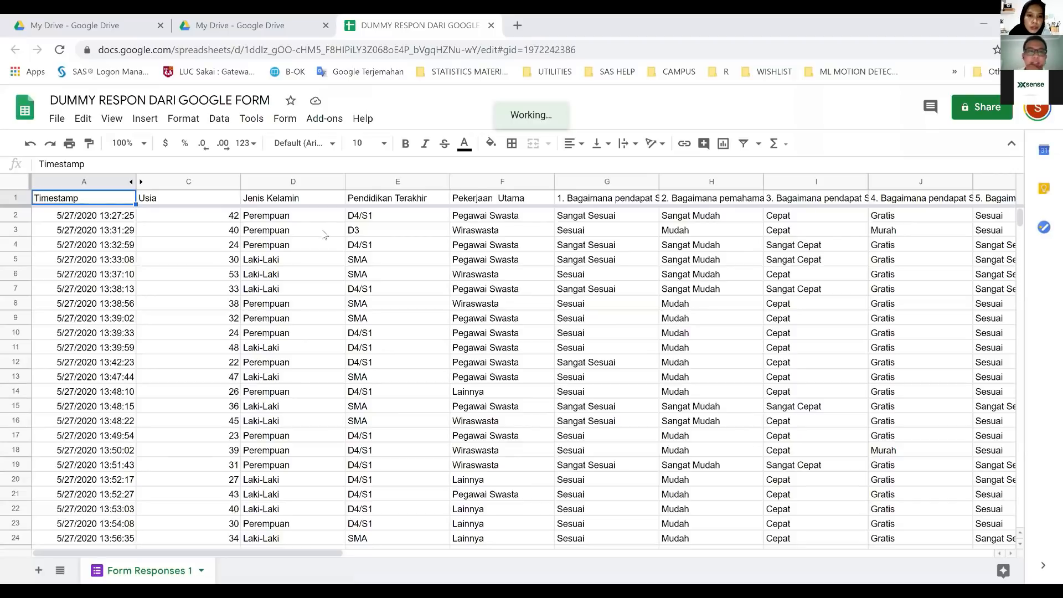
Examine the Google Form response sheet: the column headers from Timestamp to question 4 and the response rows down to the end.
click(324, 235)
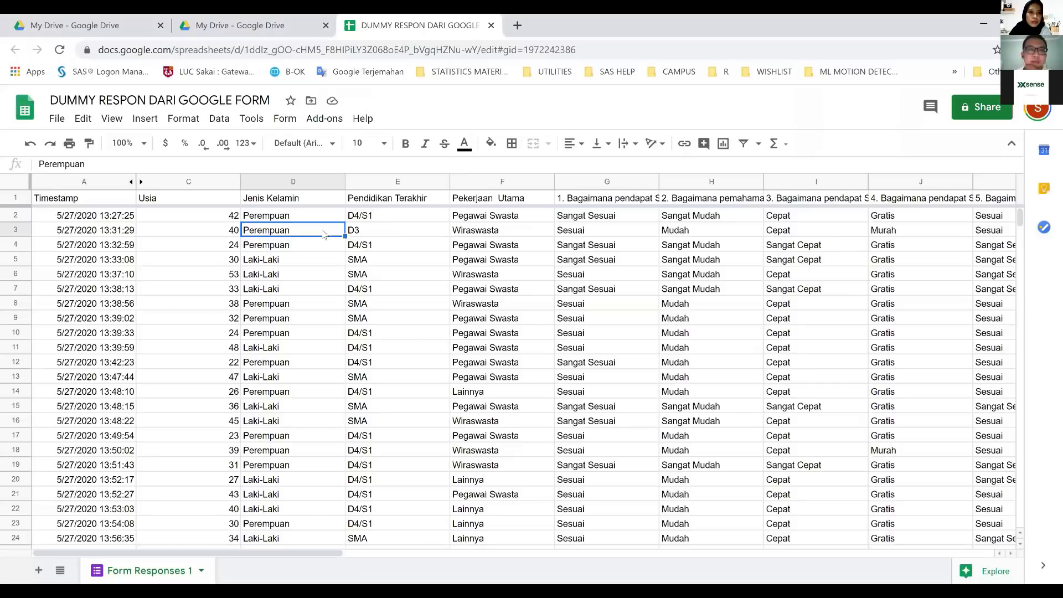
click(411, 231)
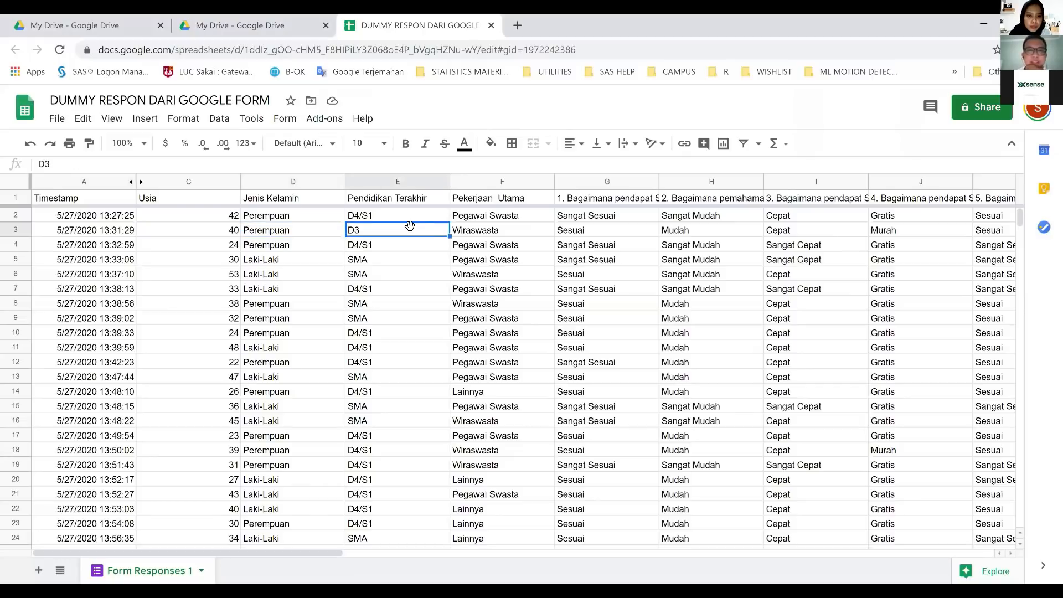
key(Left)
key(Left)
key(Up)
key(Up)
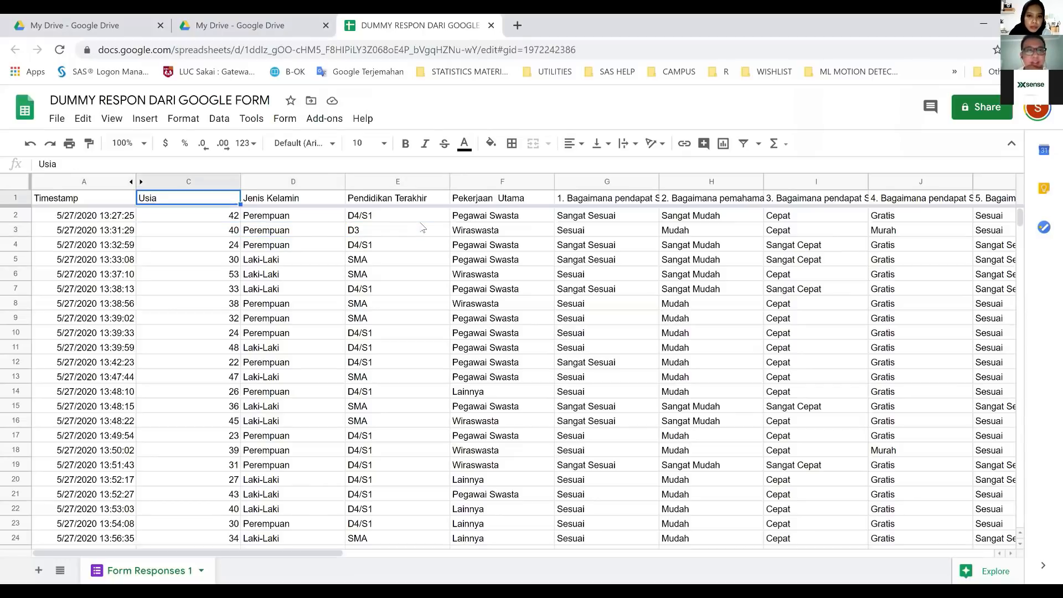
key(Left)
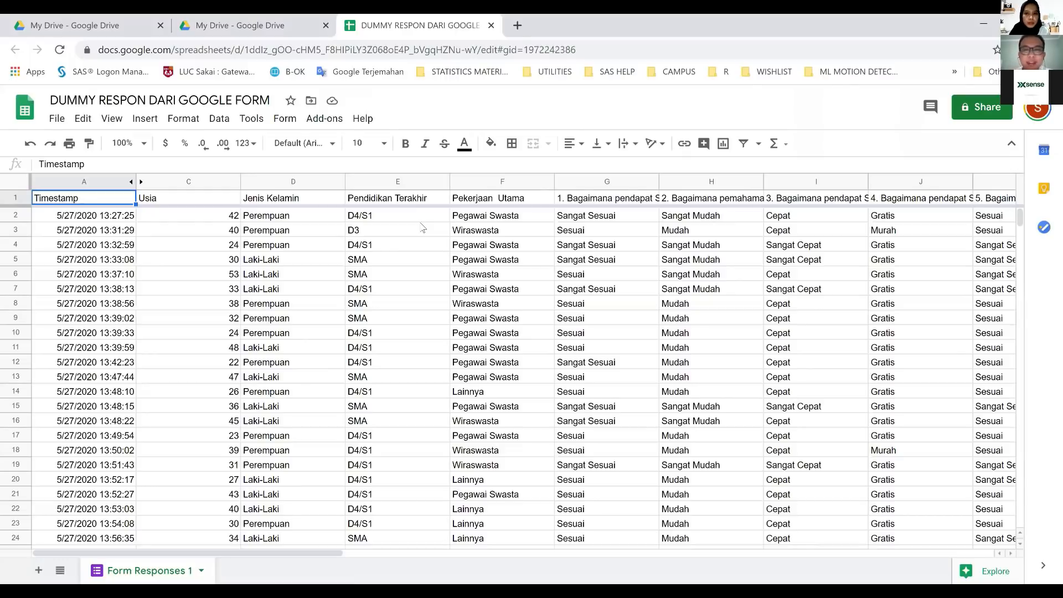
key(Right)
key(Right)
key(Right)
key(Right)
key(Right)
key(Left)
key(Left)
key(Left)
key(Left)
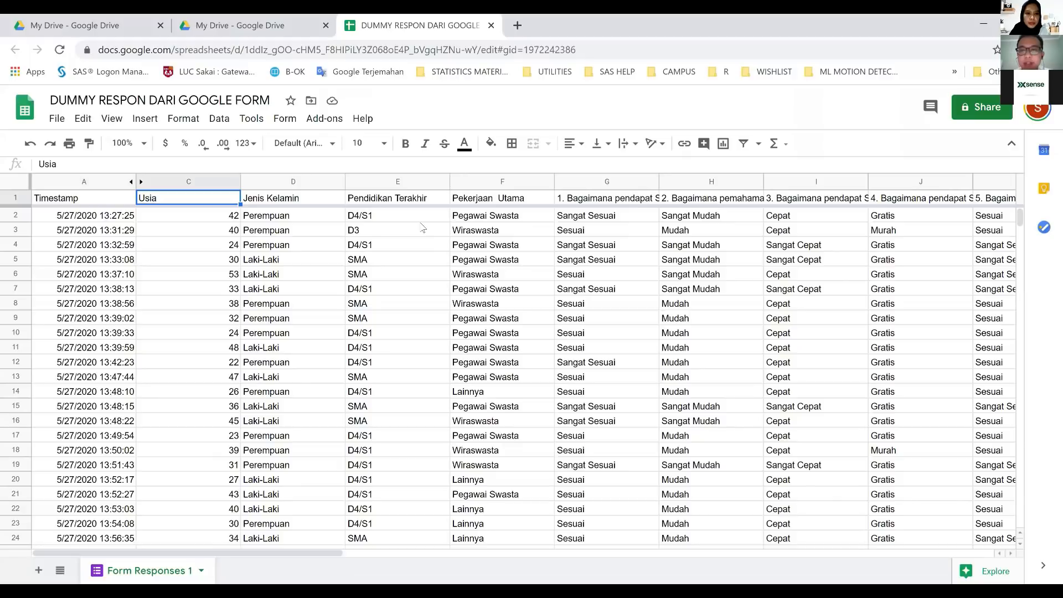
key(Right)
key(Right)
key(Right)
key(Right)
key(Right)
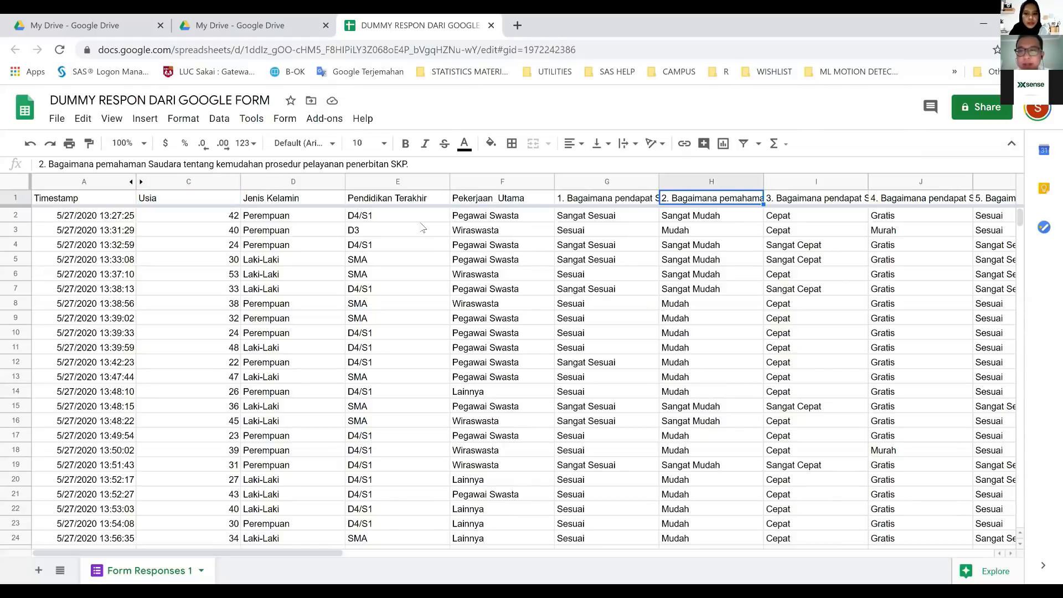
key(Right)
key(Right)
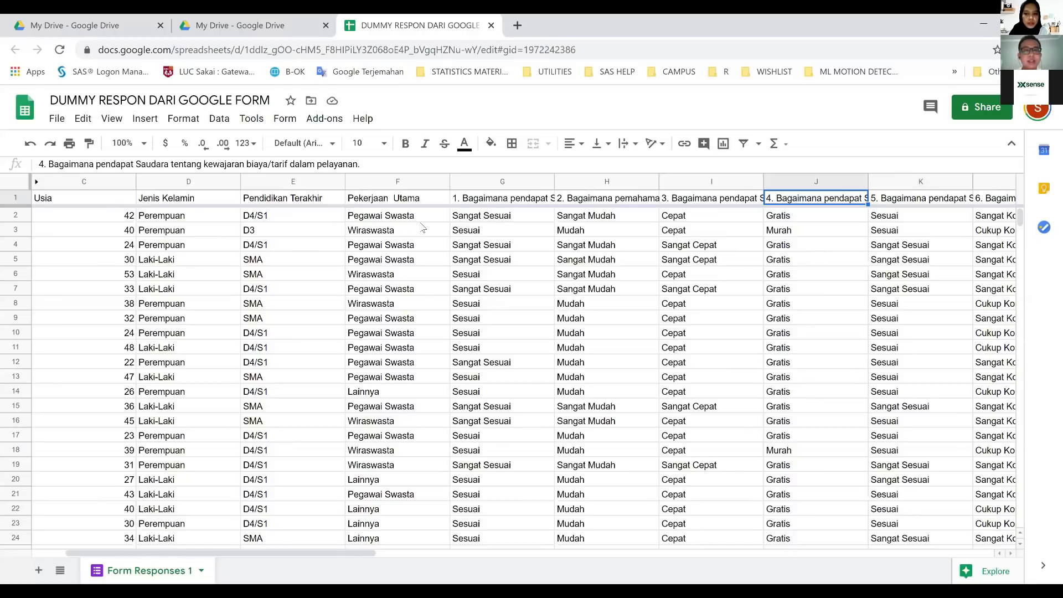
key(Home)
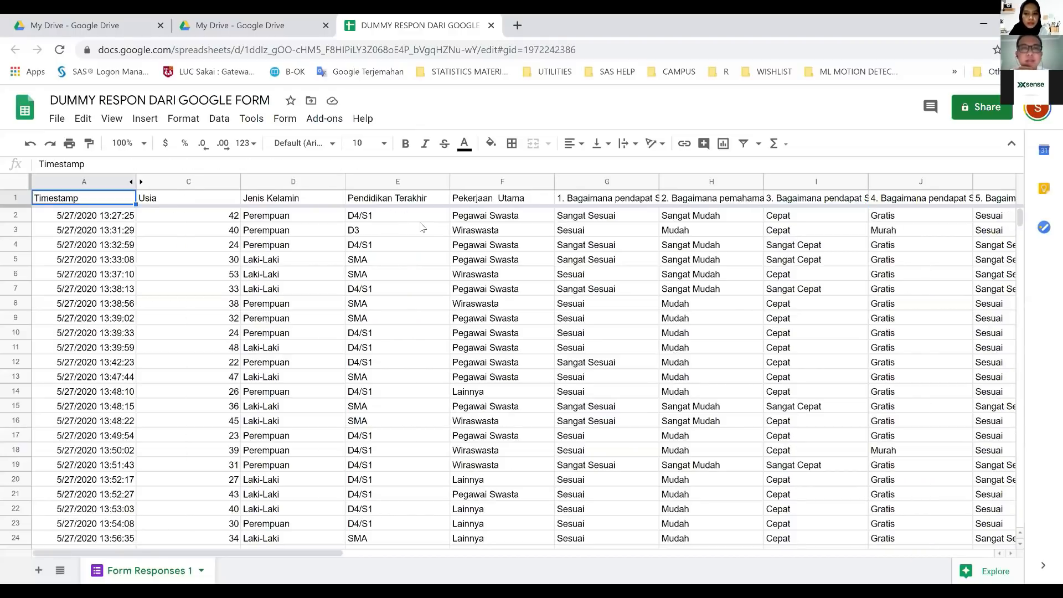
scroll(423, 227, down, 20)
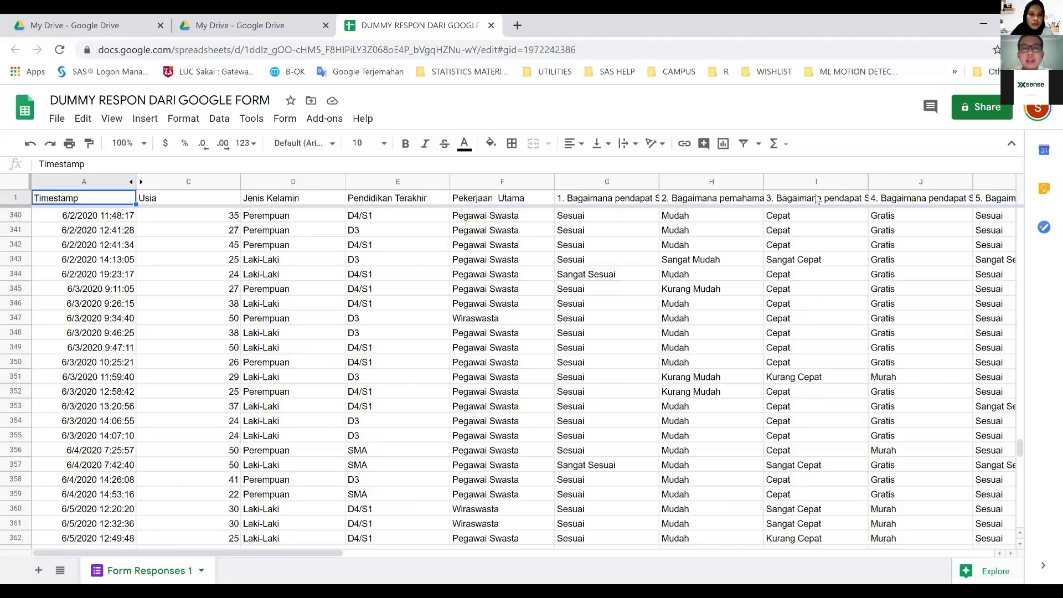
scroll(817, 200, up, 3)
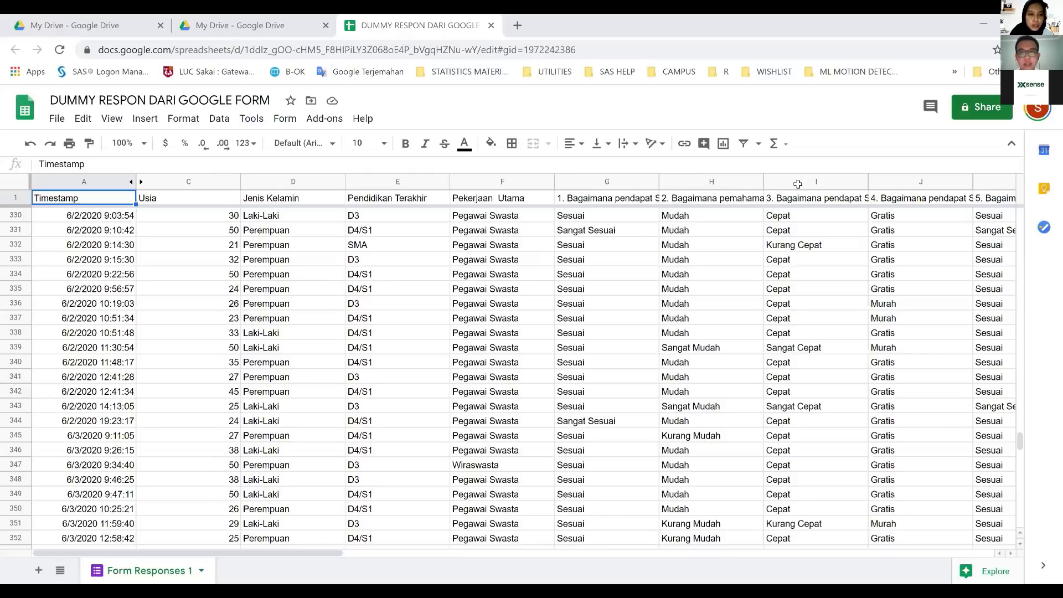
Switch to the blank Book5 workbook in Excel and start a data import from the web.
key(alt+Tab)
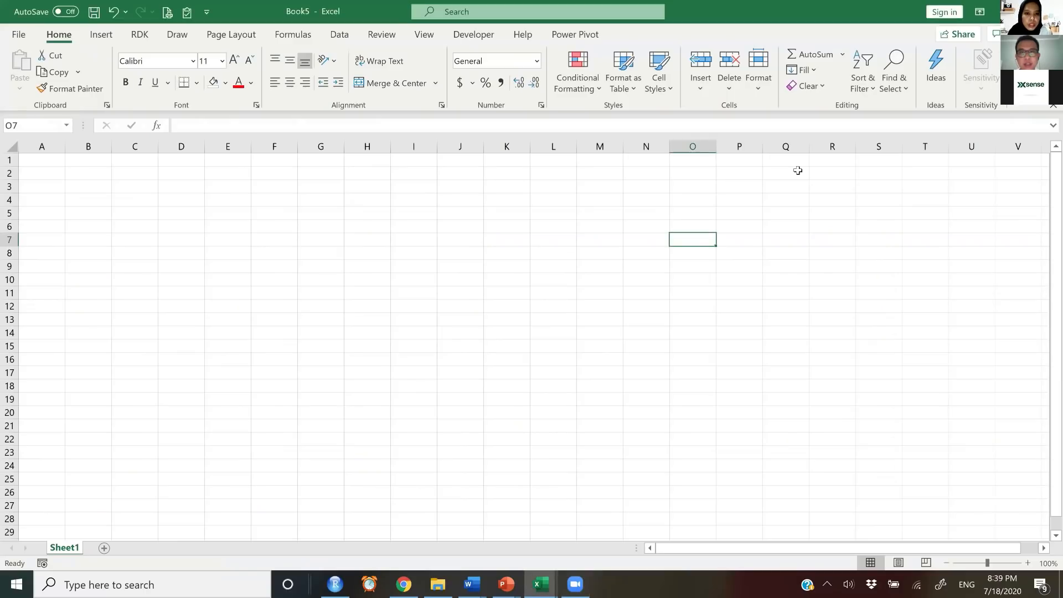
key(alt+Tab)
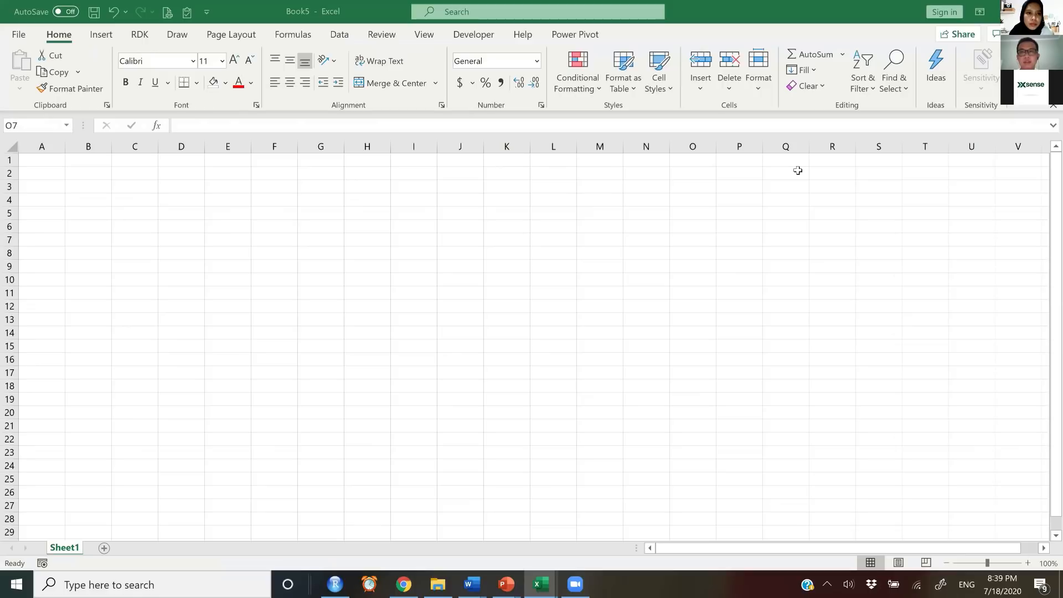
click(800, 71)
click(443, 173)
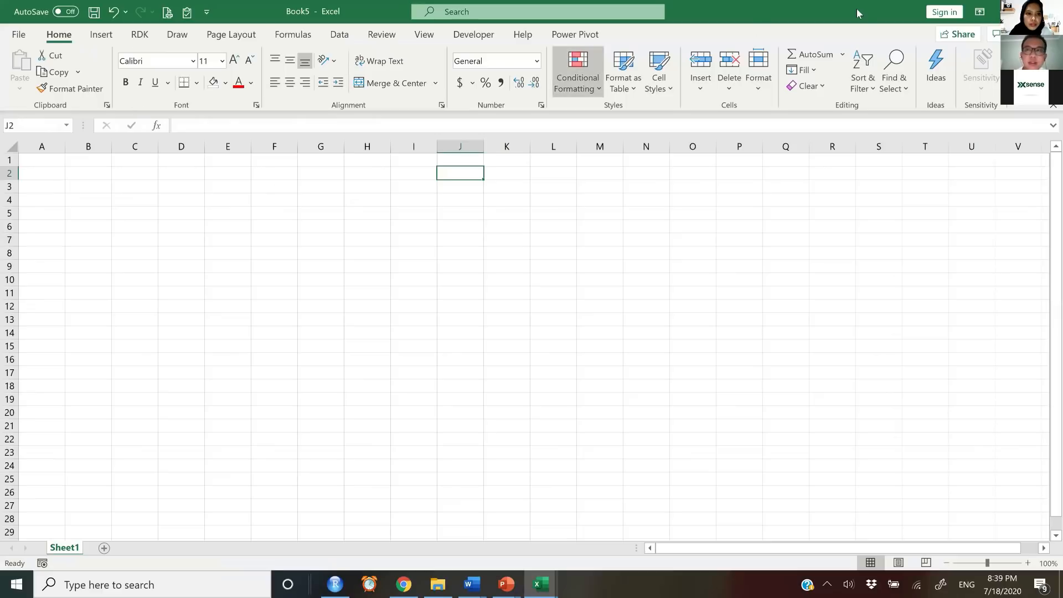
click(342, 37)
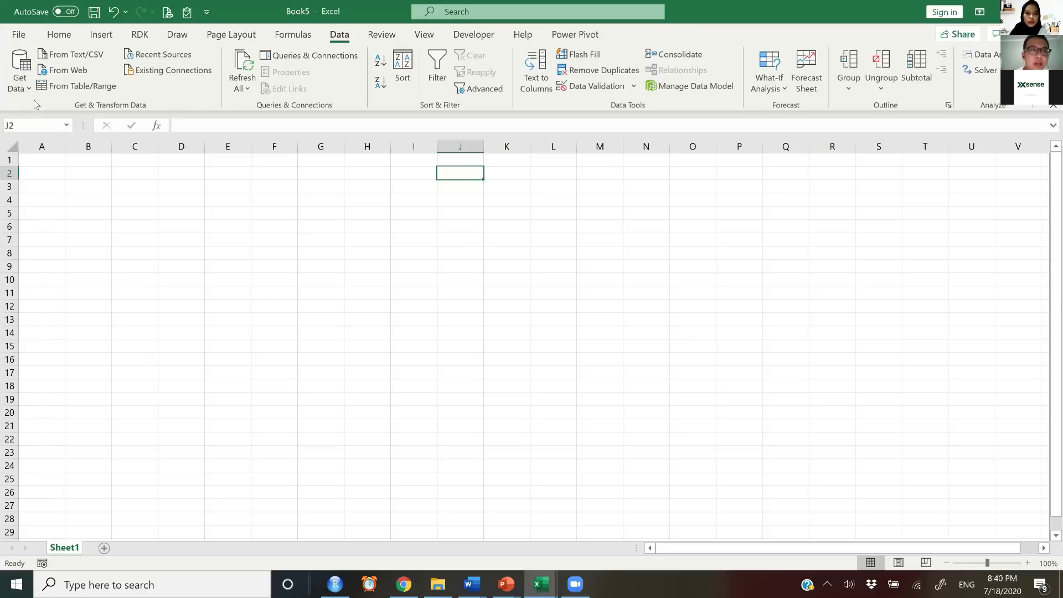
click(61, 74)
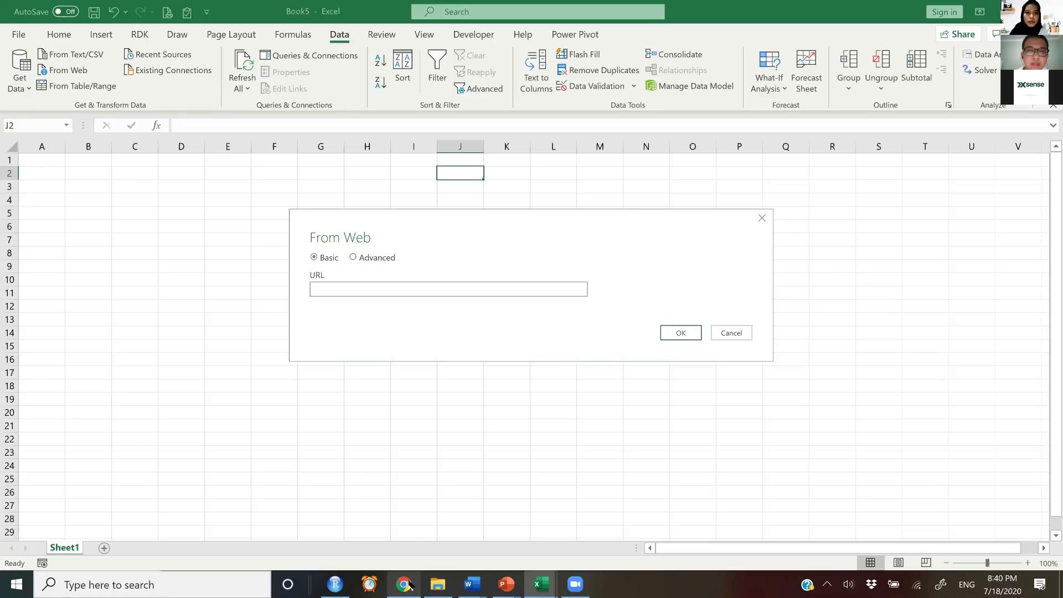
Switch to the response sheet in Google Sheets and copy its Publish to the web link for the entire document as a web page.
mouse_move(410, 586)
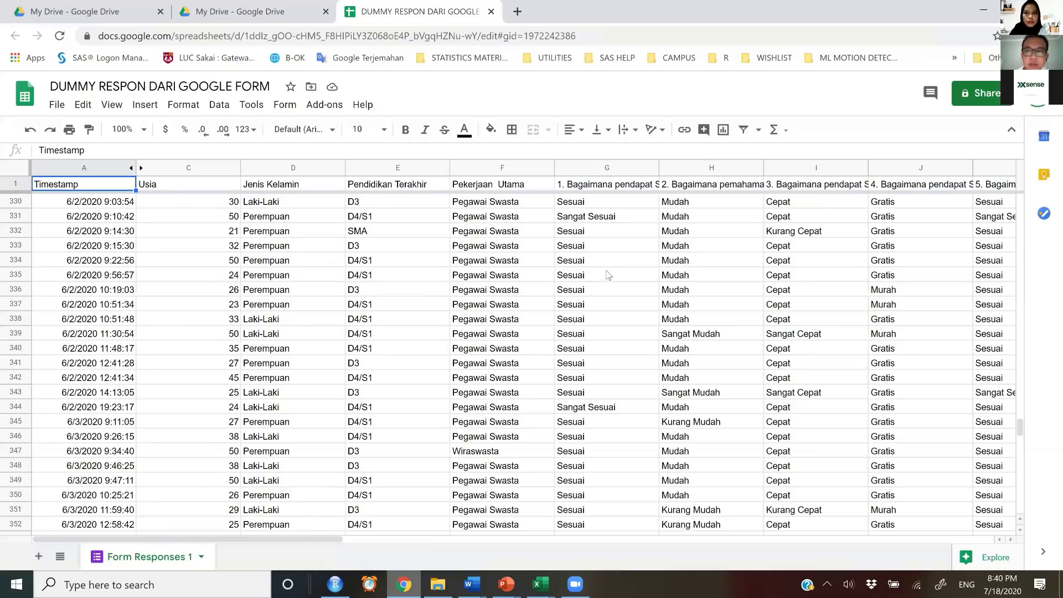
scroll(554, 250, up, 20)
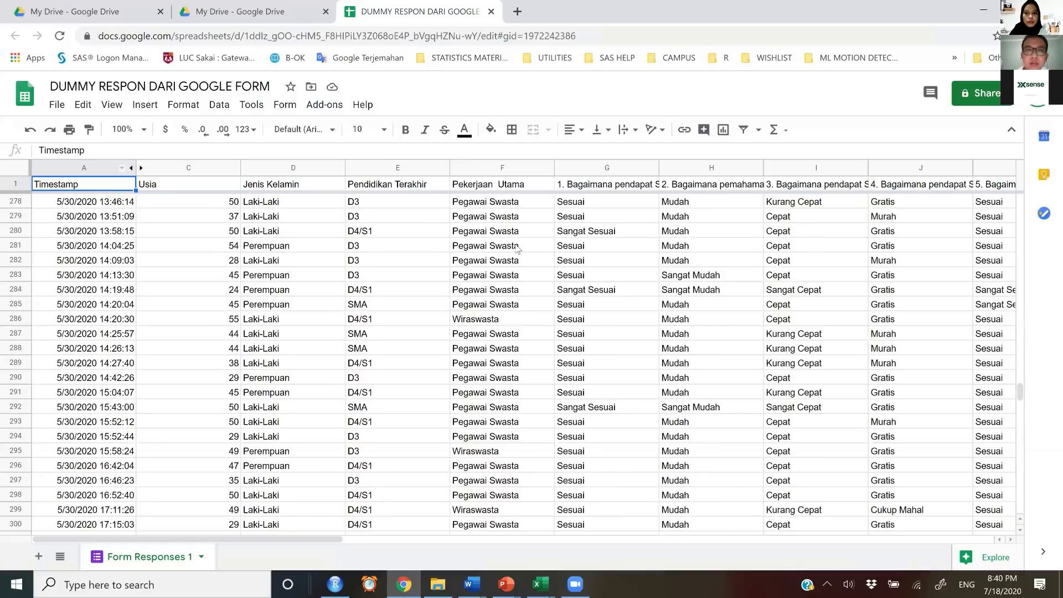
scroll(439, 262, up, 15)
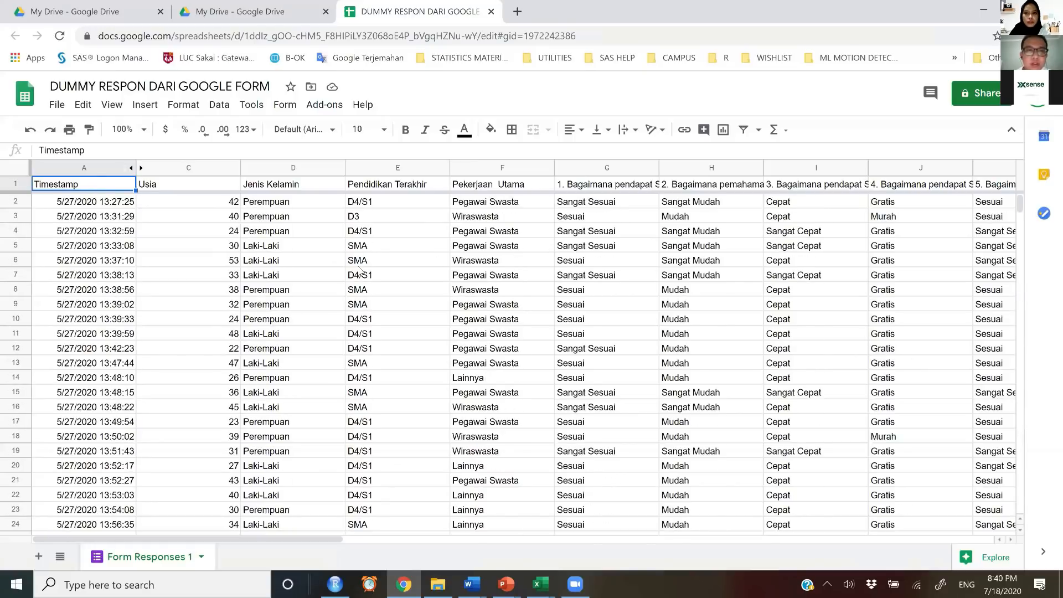
click(58, 105)
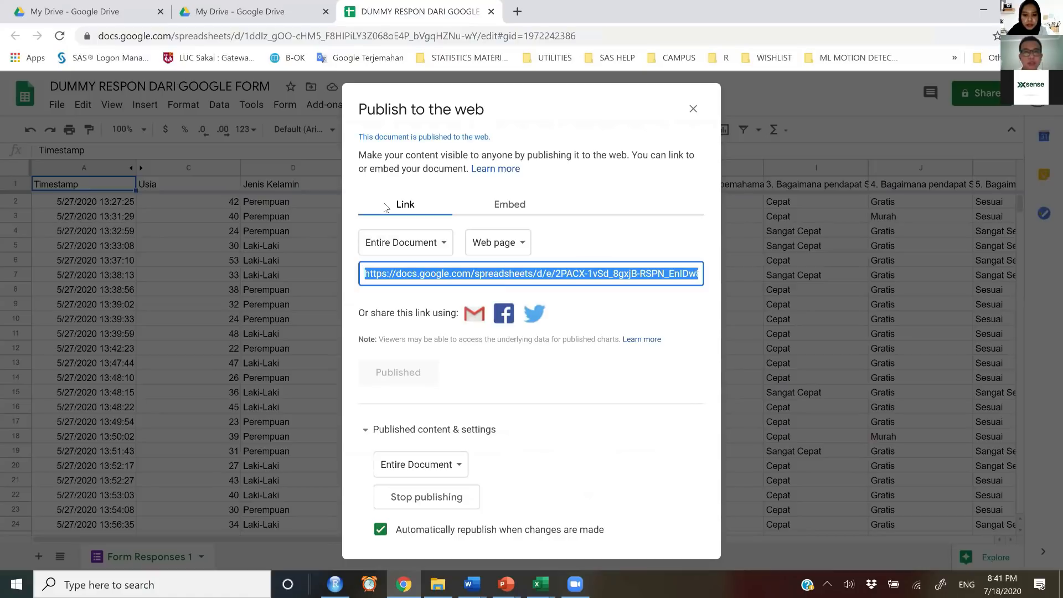
Switch back to Excel and connect the web import to the copied link of the published response sheet.
key(alt+Tab)
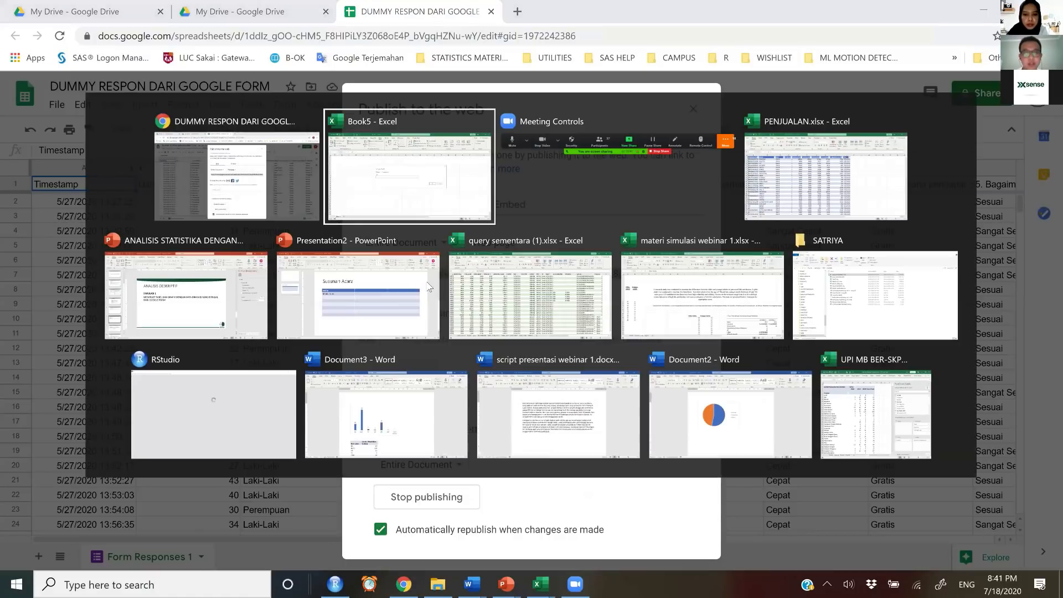
key(ctrl+v)
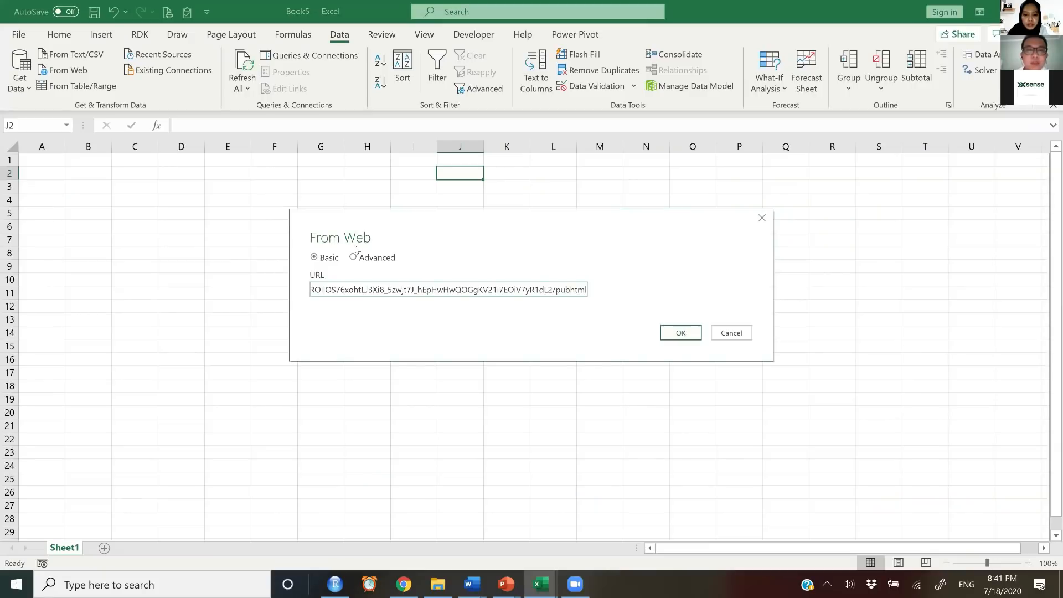
key(Return)
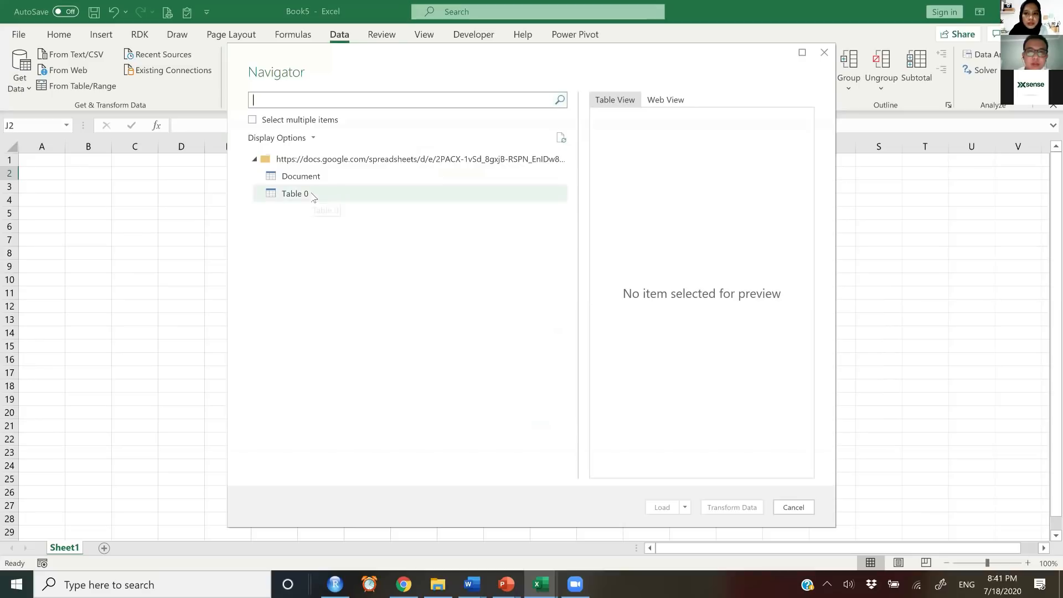
Open Table 0 from the published sheet for transformation in Power Query and use its first row as headers.
click(313, 199)
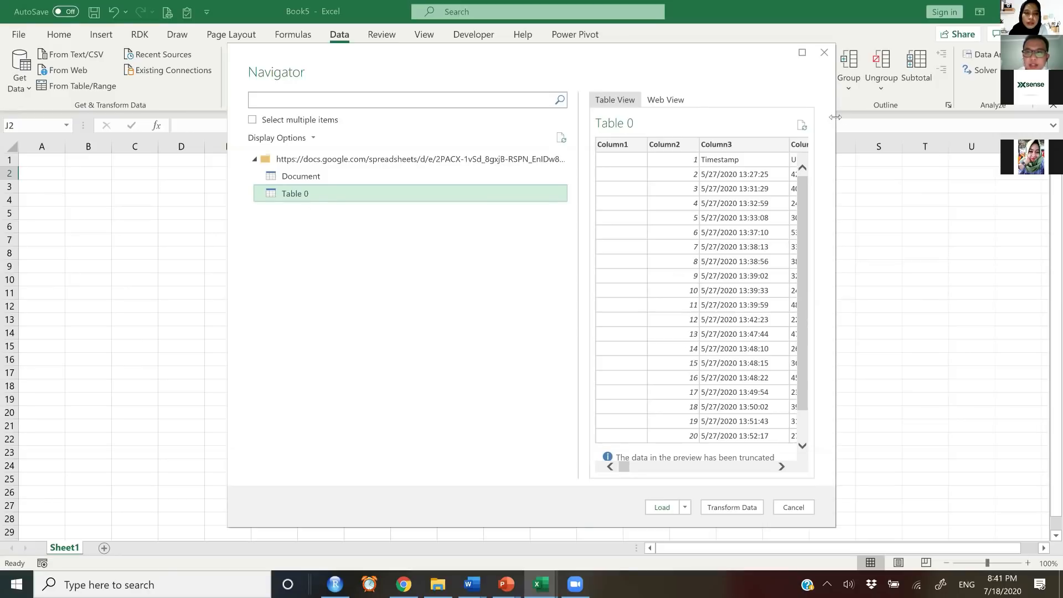
drag(835, 117, 1001, 116)
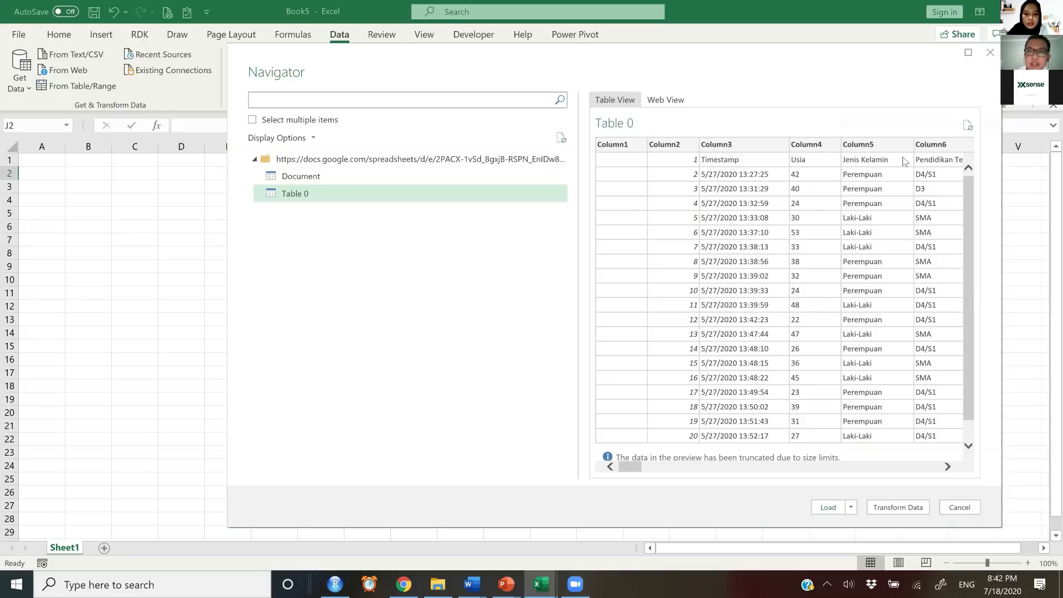
drag(639, 469, 586, 427)
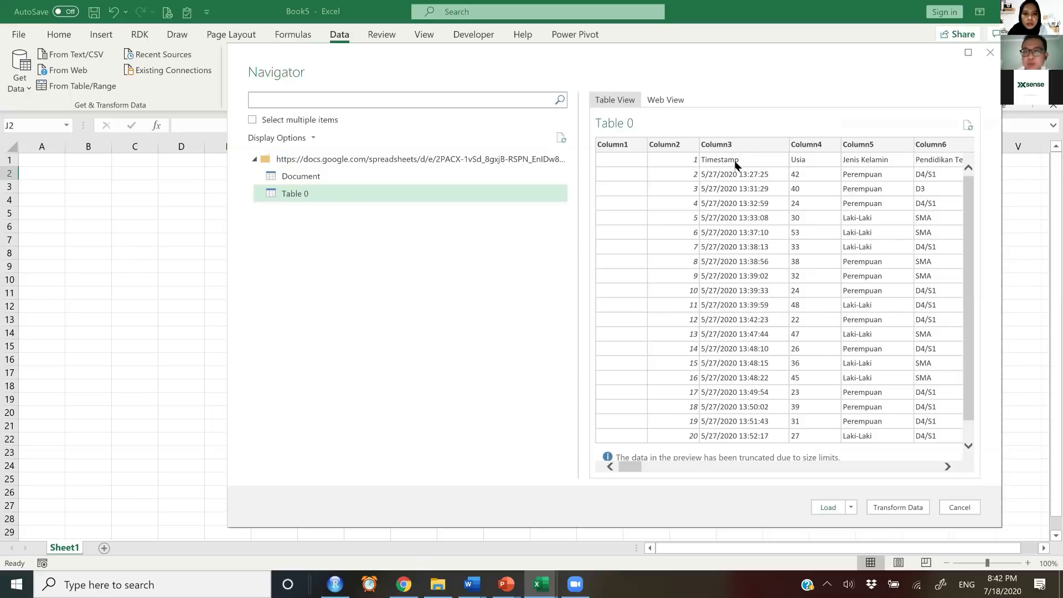
click(900, 509)
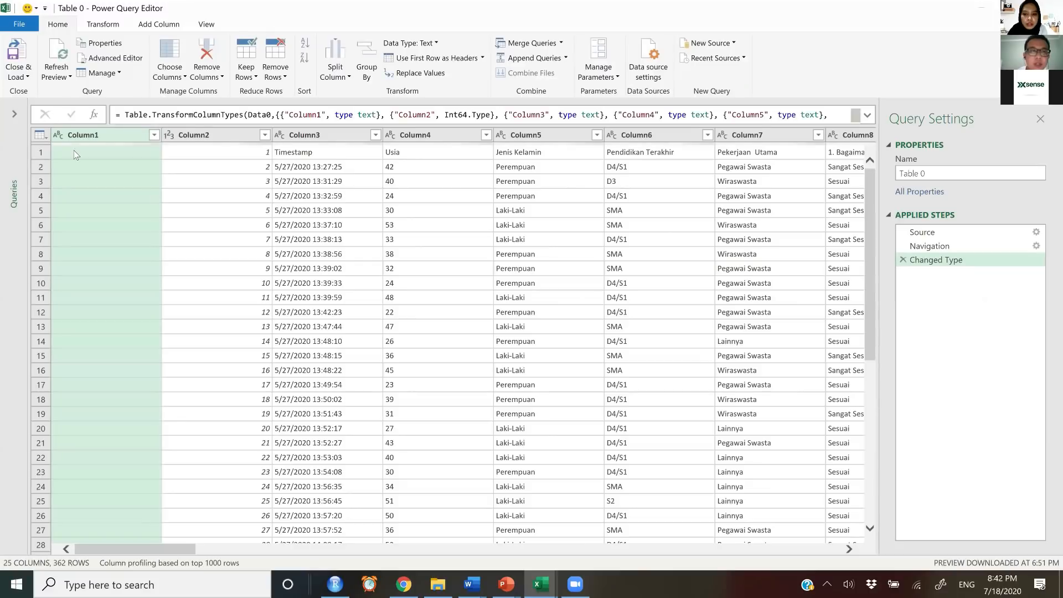
click(41, 135)
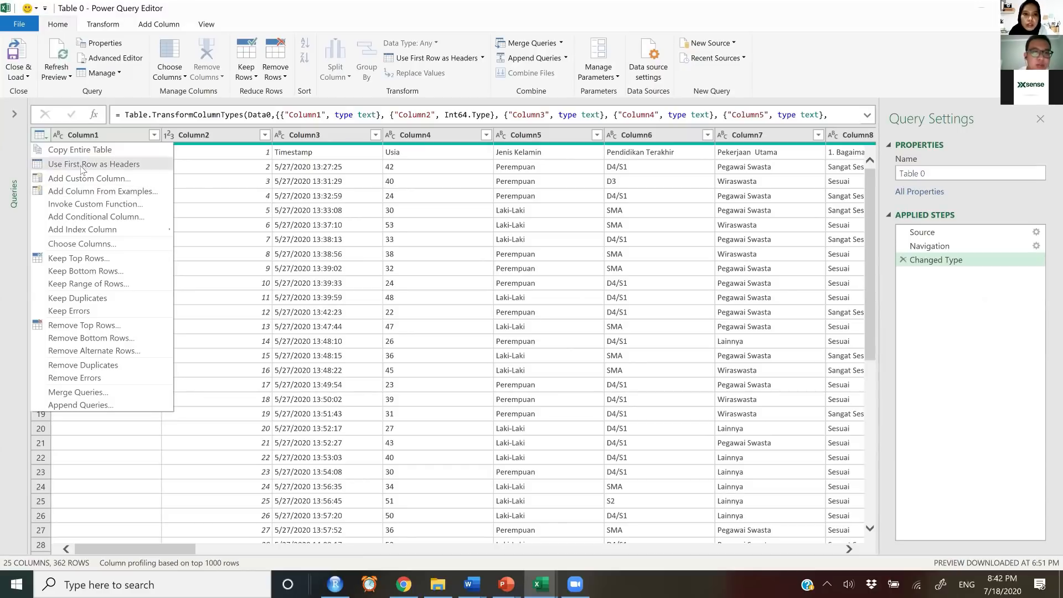
click(102, 165)
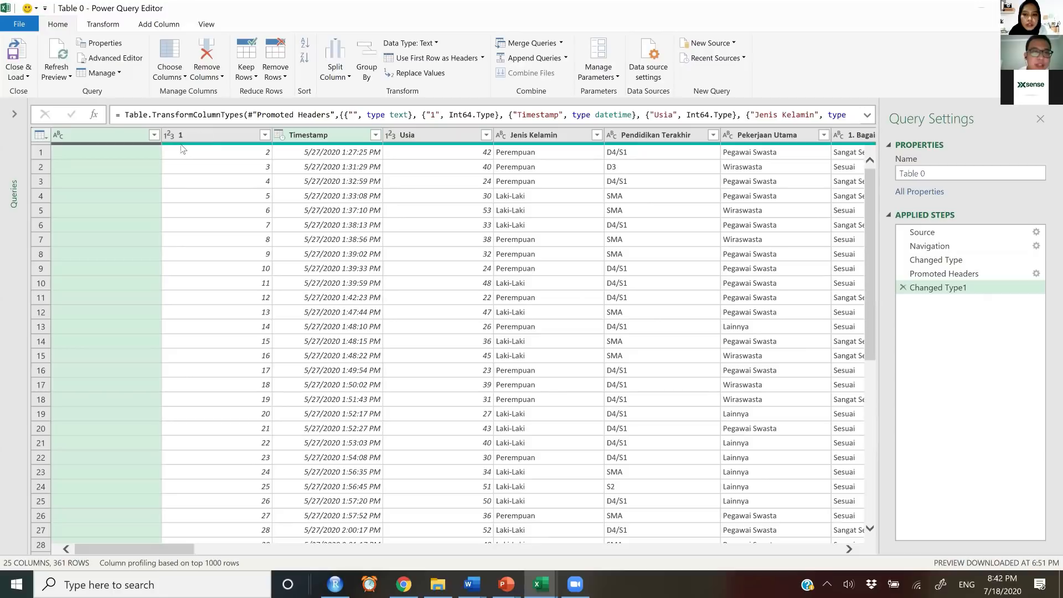
Remove the unnamed first column and the column named 1 from the Table 0 query.
drag(192, 135, 120, 147)
click(101, 135)
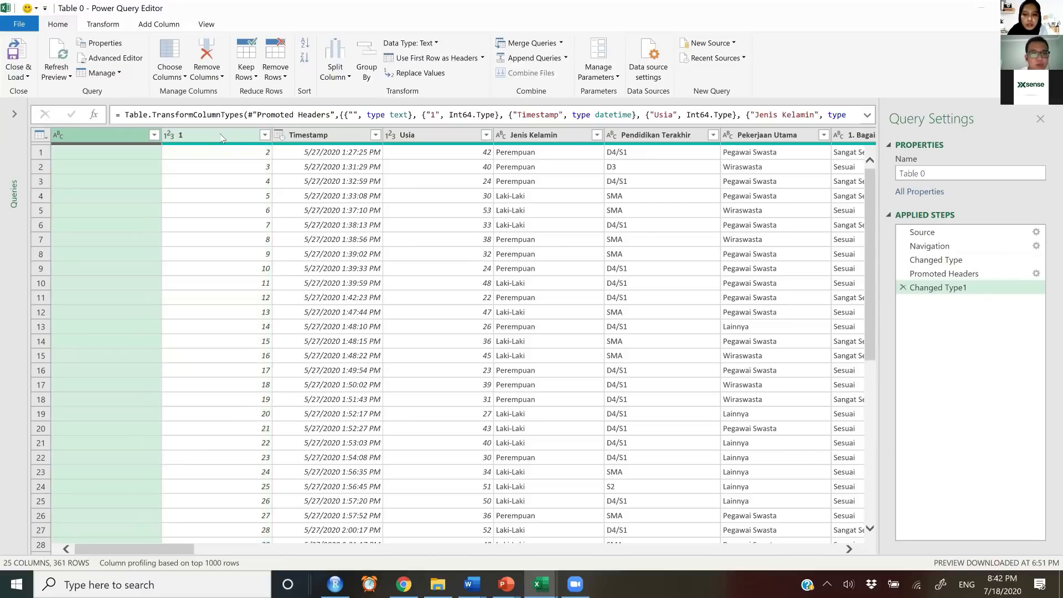
shift+click(222, 136)
right_click(221, 138)
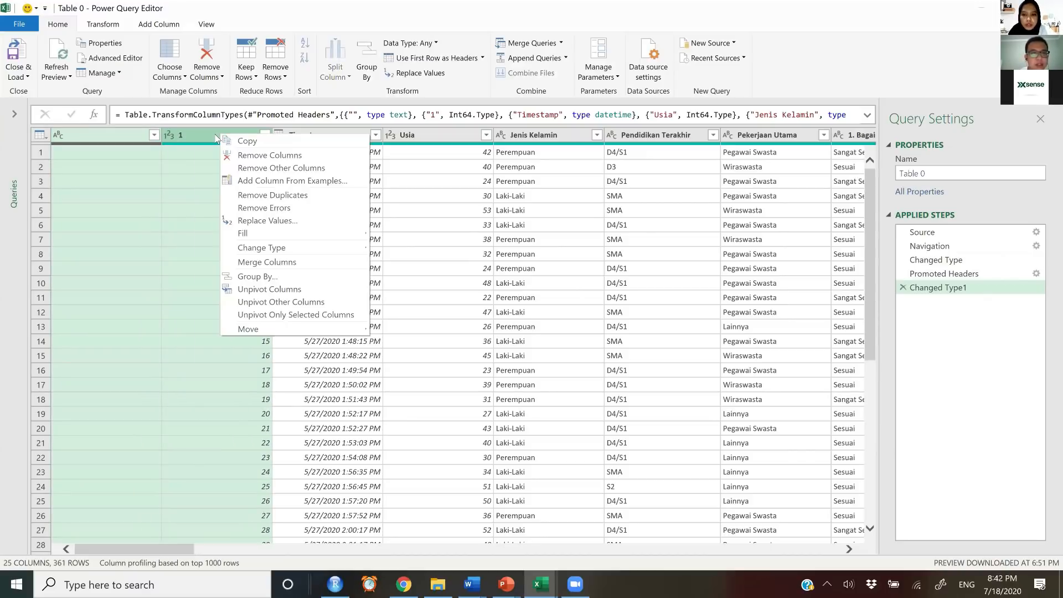
click(247, 157)
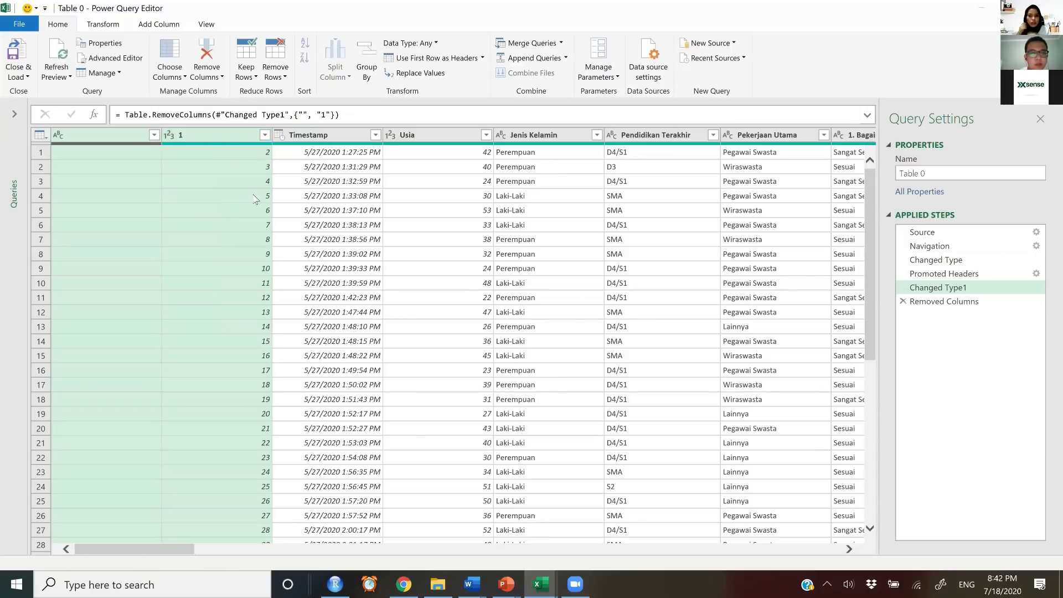
click(307, 186)
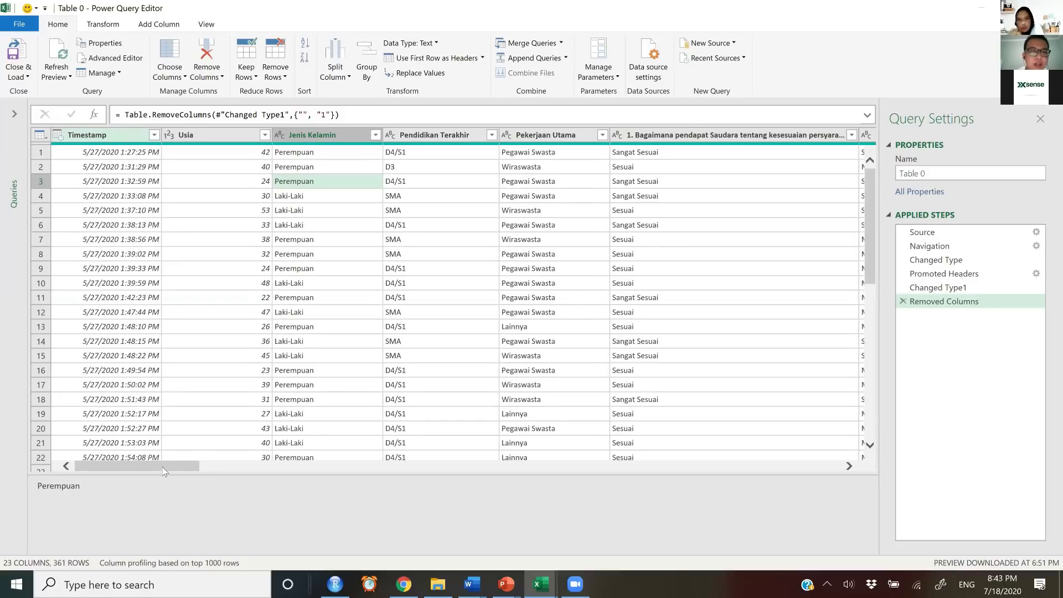
Examine the remaining response columns, from Timestamp and Usia through the first numbered survey questions.
scroll(208, 467, right, 2)
drag(321, 476, 90, 469)
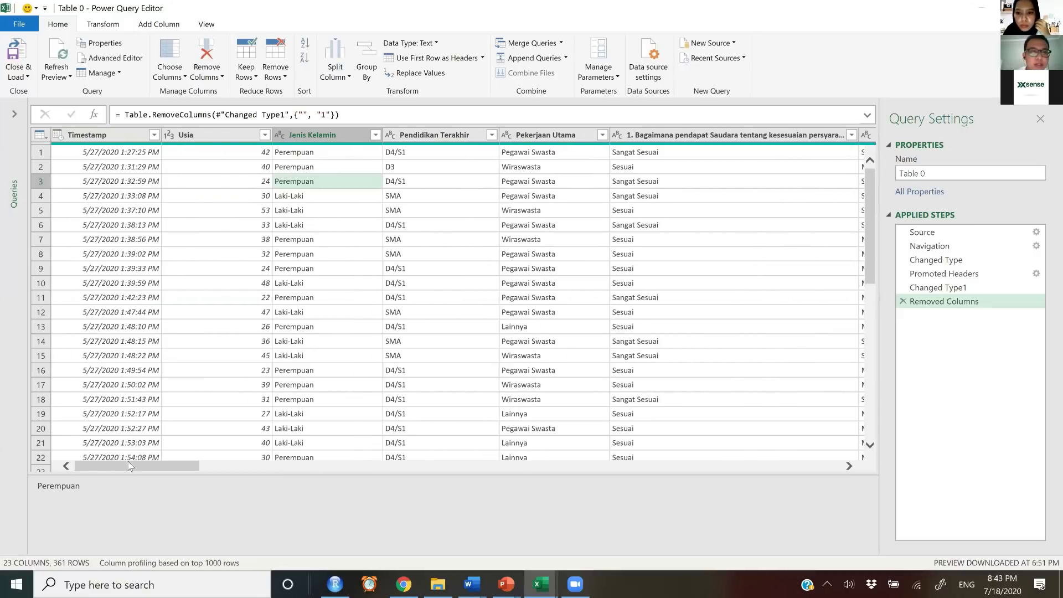
drag(164, 474, 29, 474)
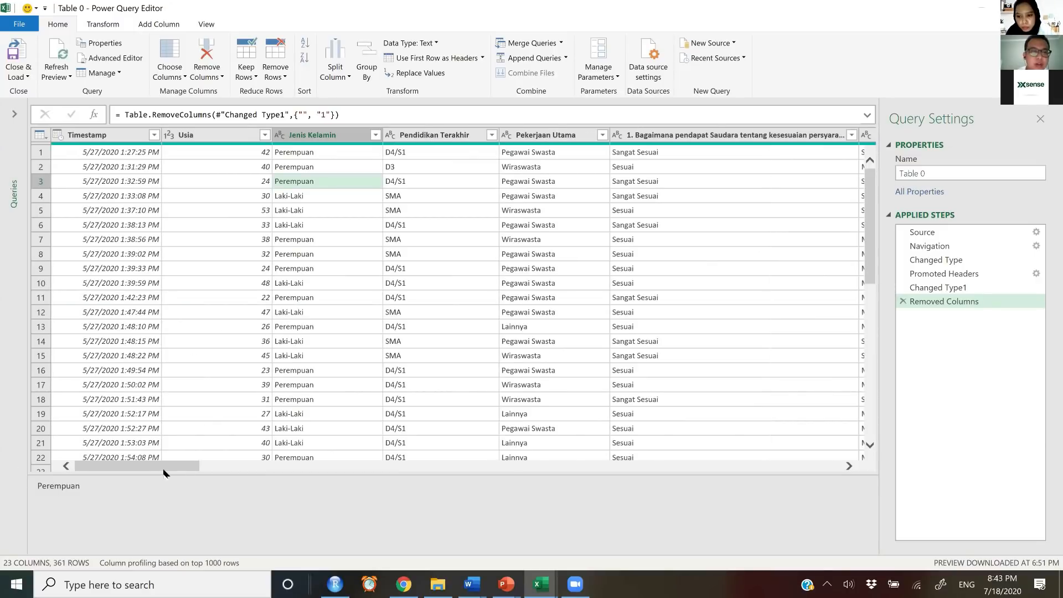
drag(176, 474, 219, 472)
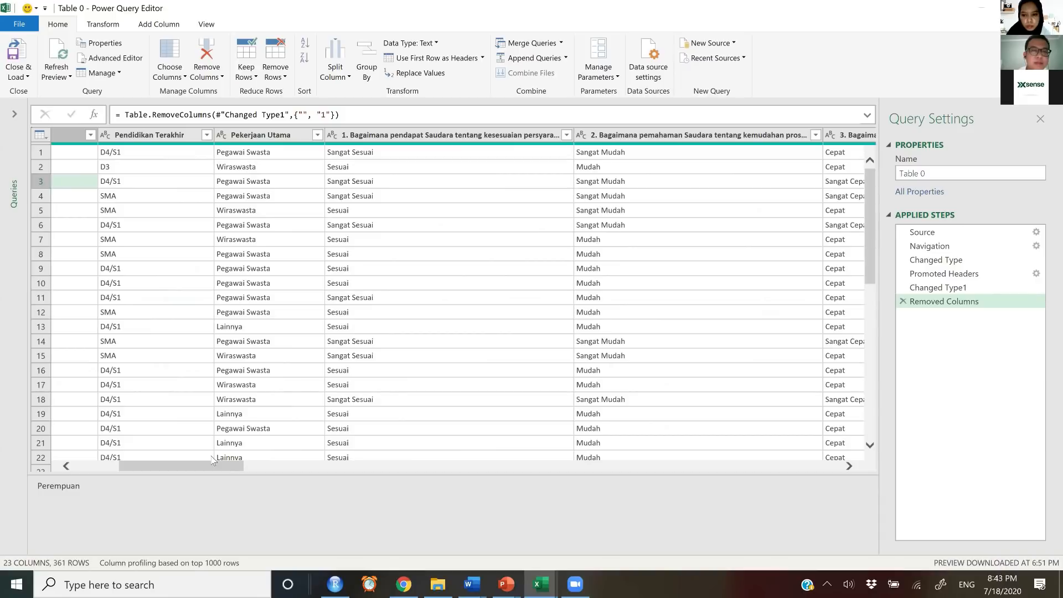
click(448, 141)
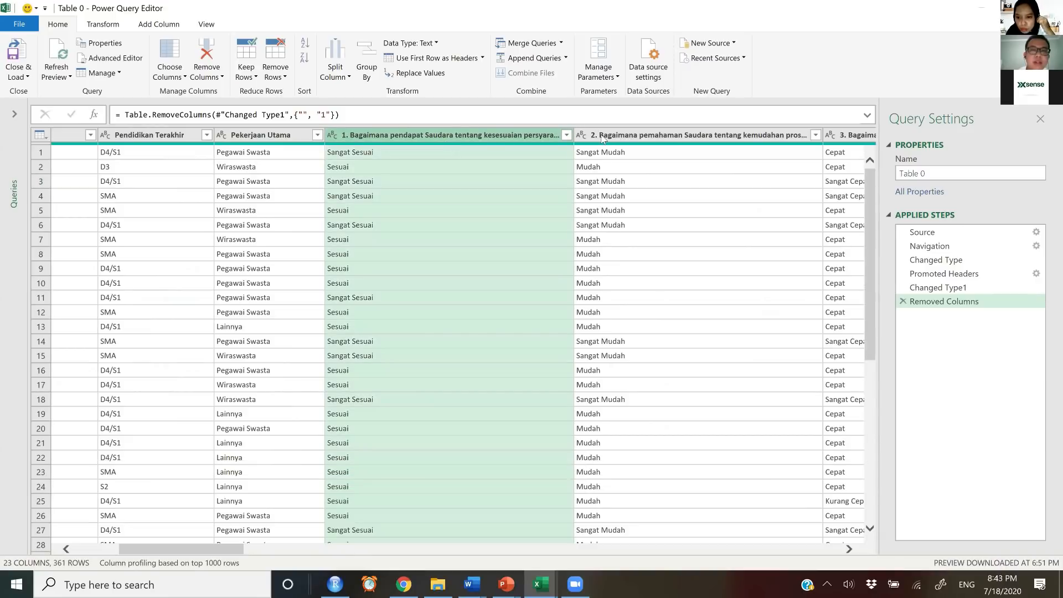
click(643, 136)
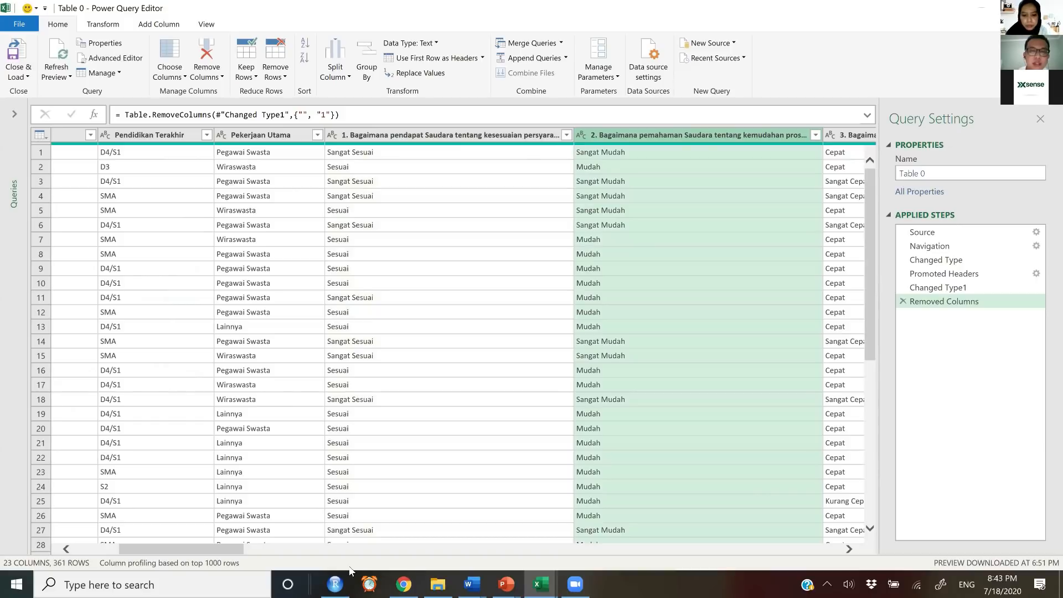
drag(211, 552, 106, 548)
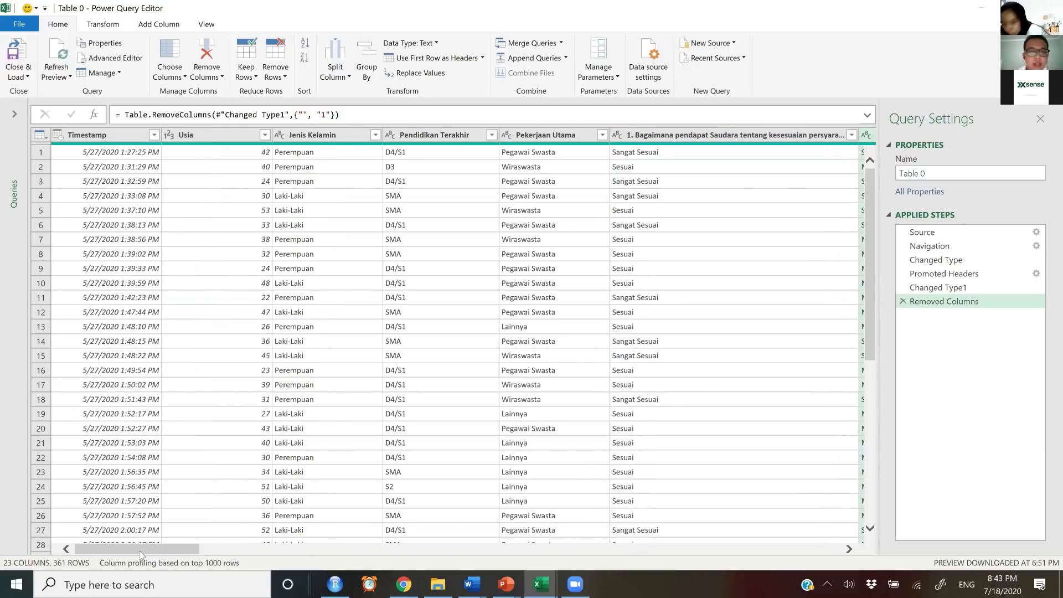
drag(197, 554, 105, 549)
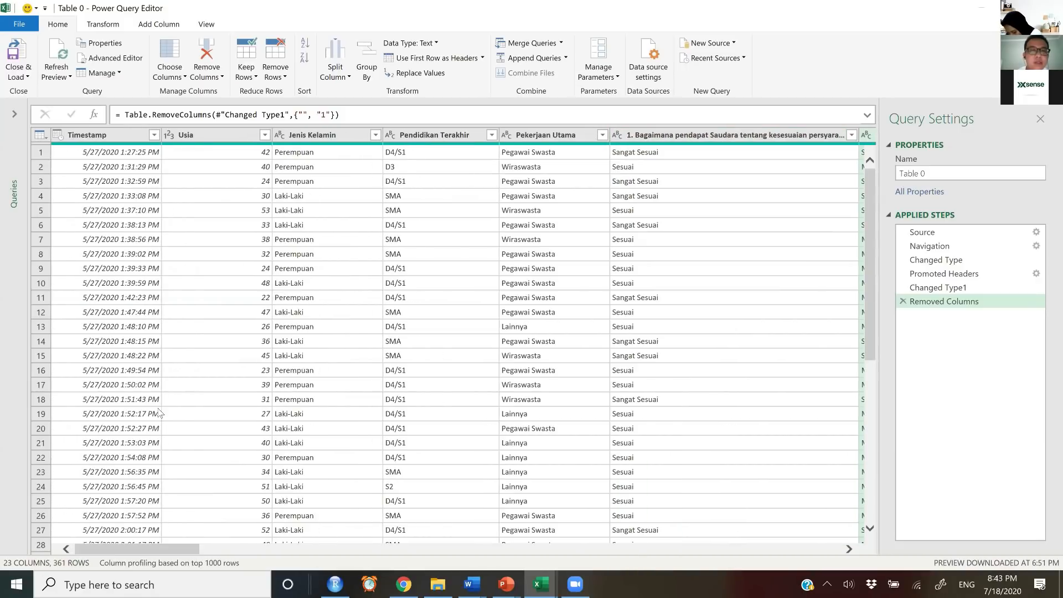
Close the query editor and load the cleaned survey responses into a new worksheet.
click(24, 77)
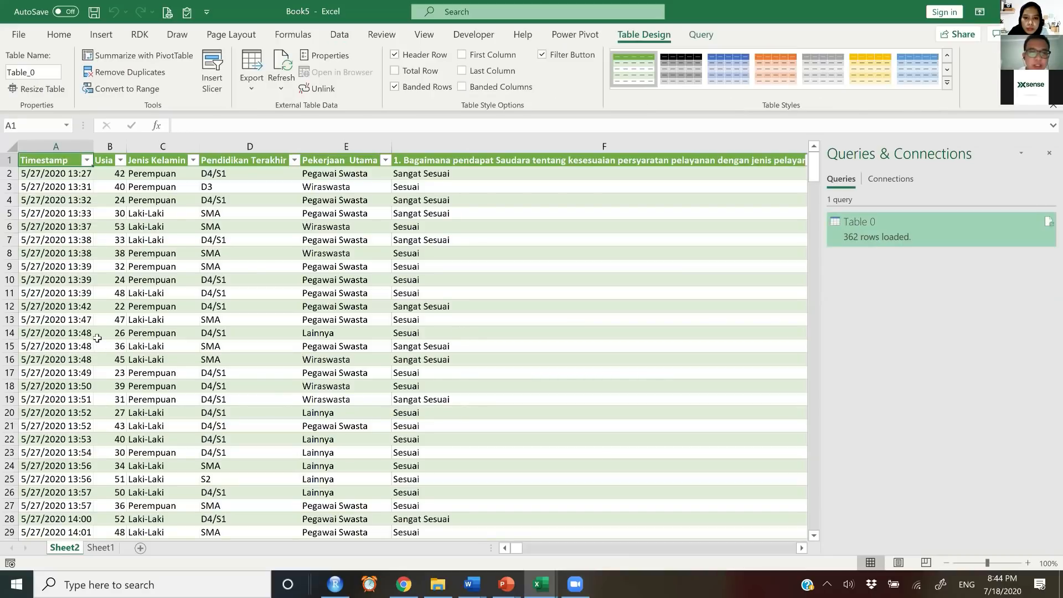
click(101, 334)
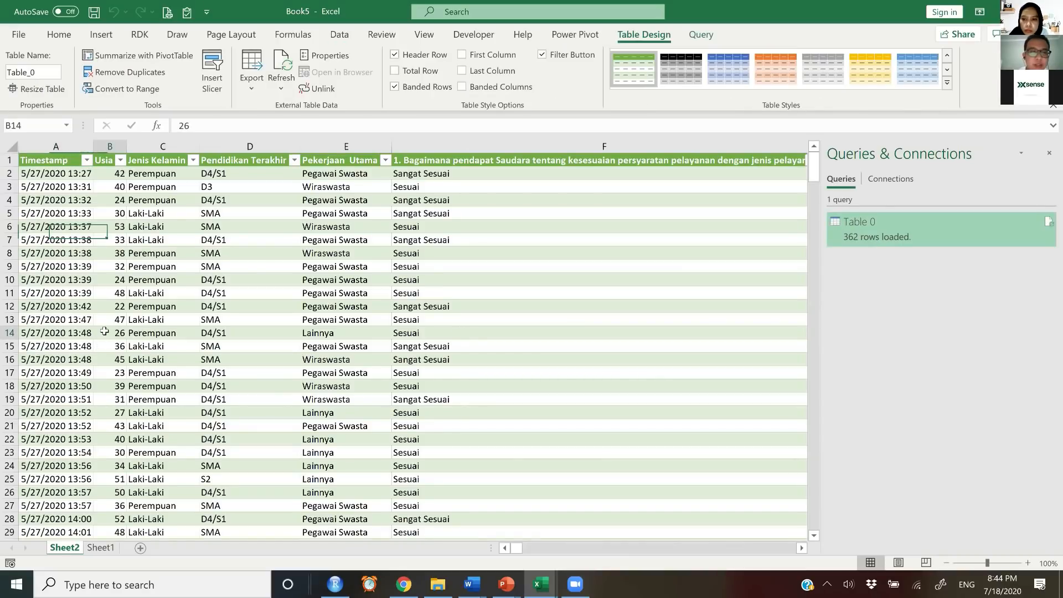
click(278, 224)
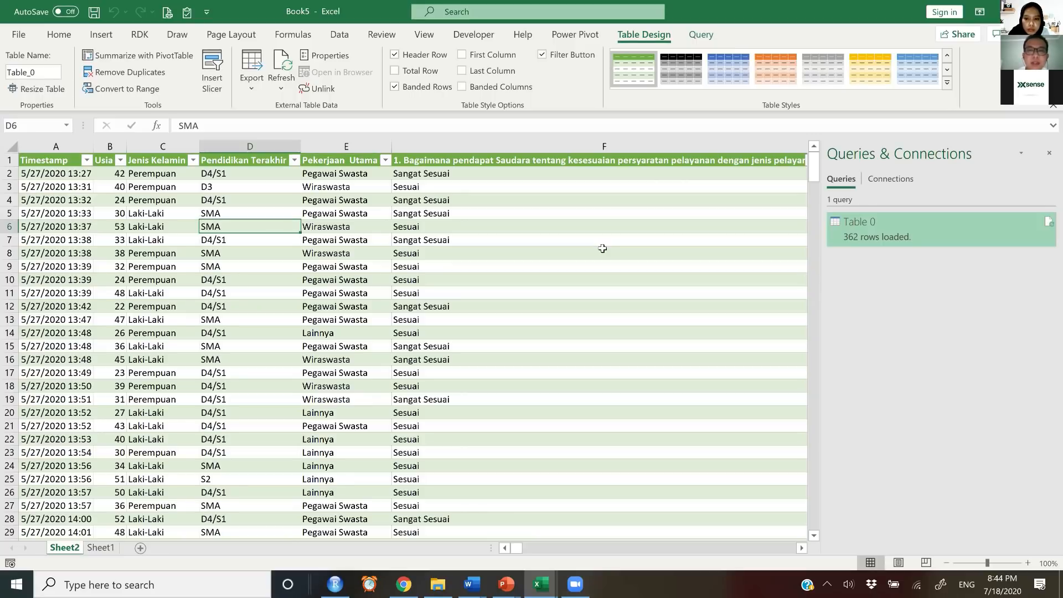
click(473, 251)
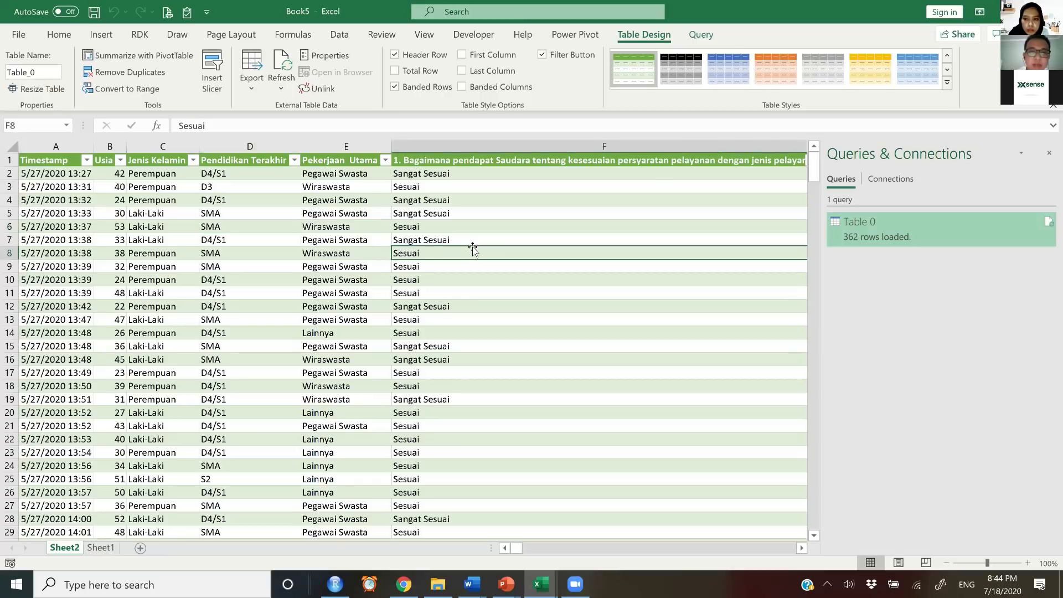
click(340, 227)
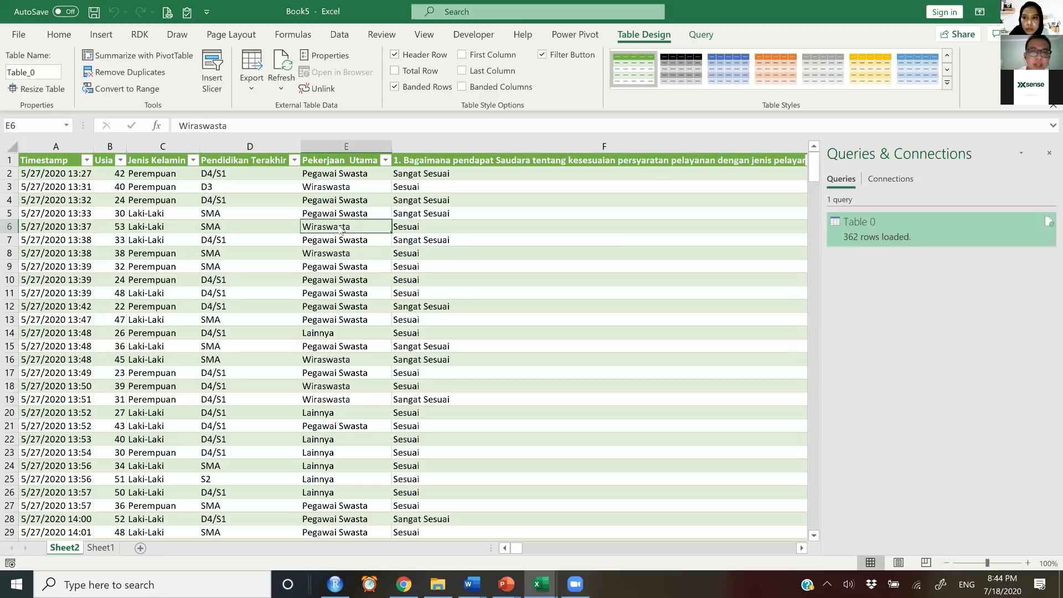
Examine the loaded response table's rows and the refresh option available for its data.
right_click(340, 229)
key(Escape)
right_click(485, 231)
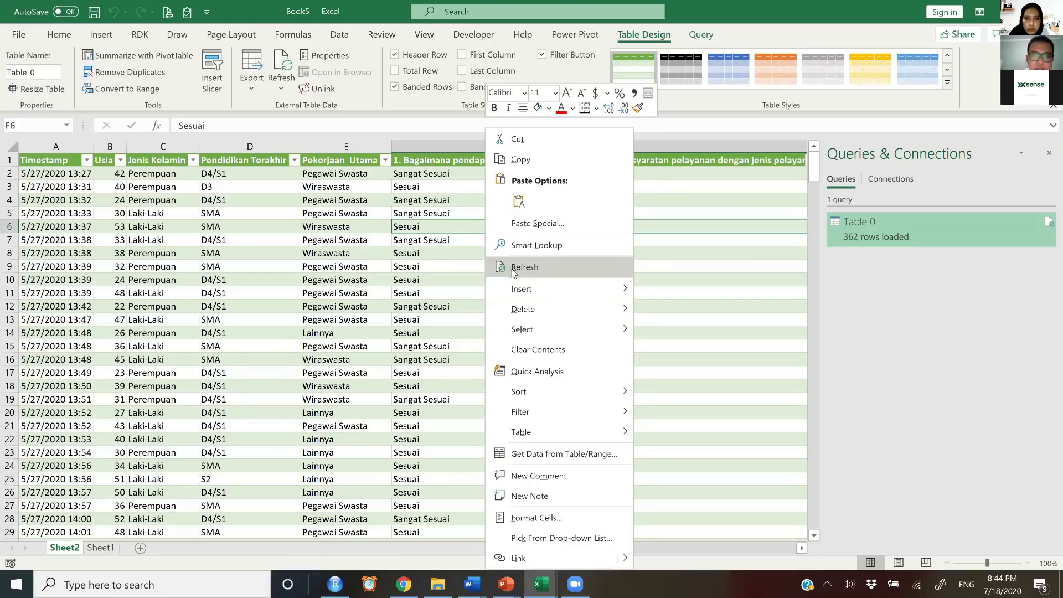
click(370, 266)
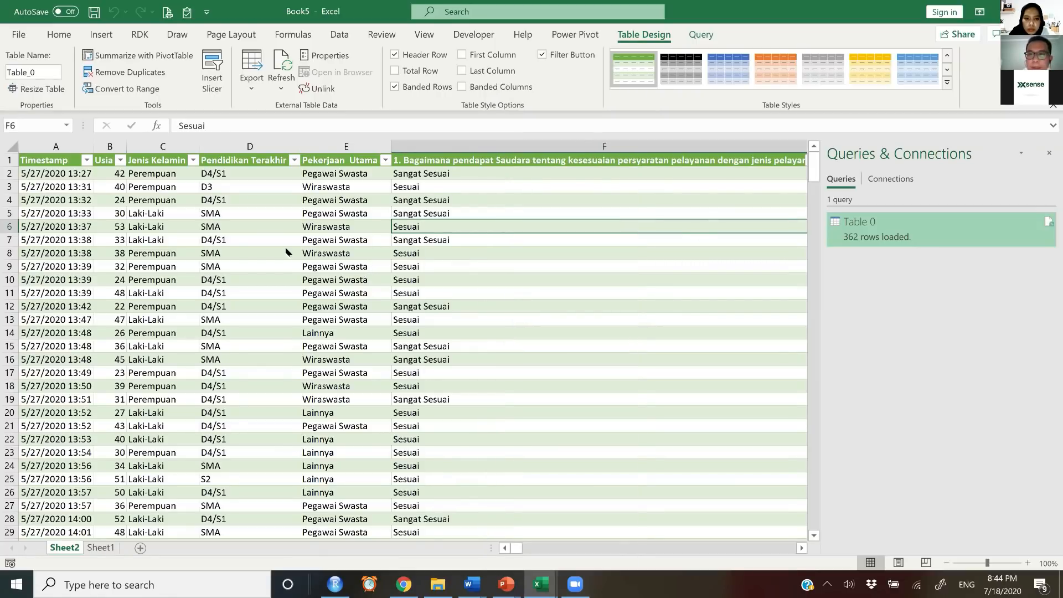
scroll(285, 253, down, 5)
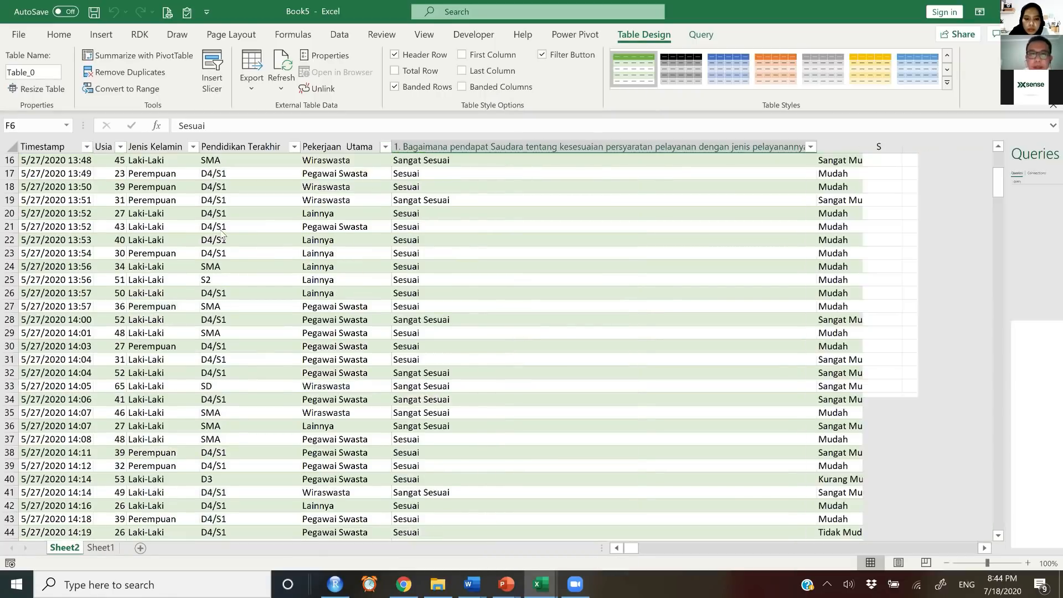
scroll(280, 230, up, 5)
click(280, 230)
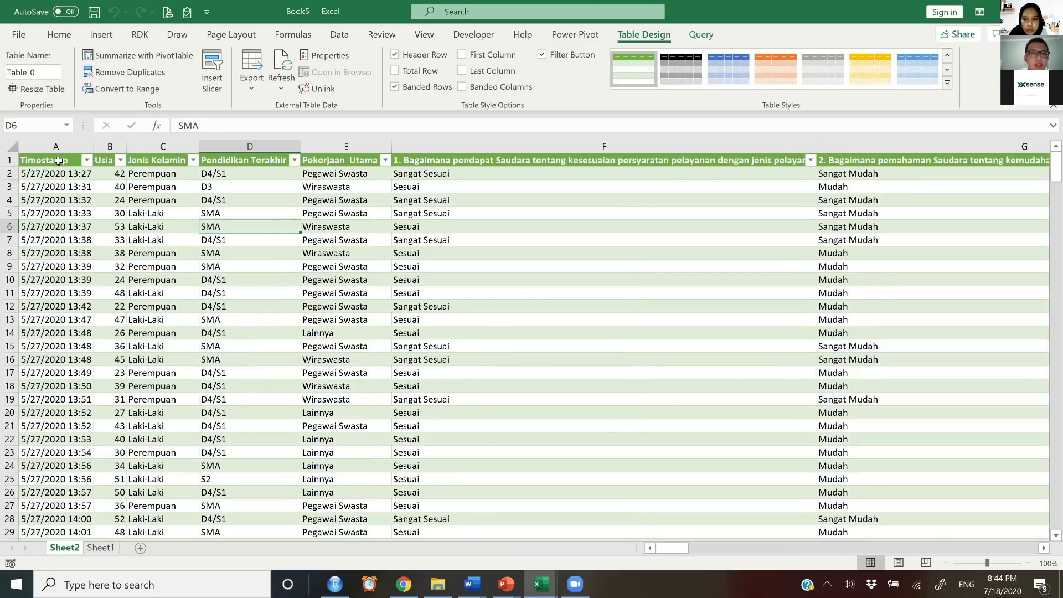
Widen the Timestamp column of the loaded response table slightly.
click(59, 161)
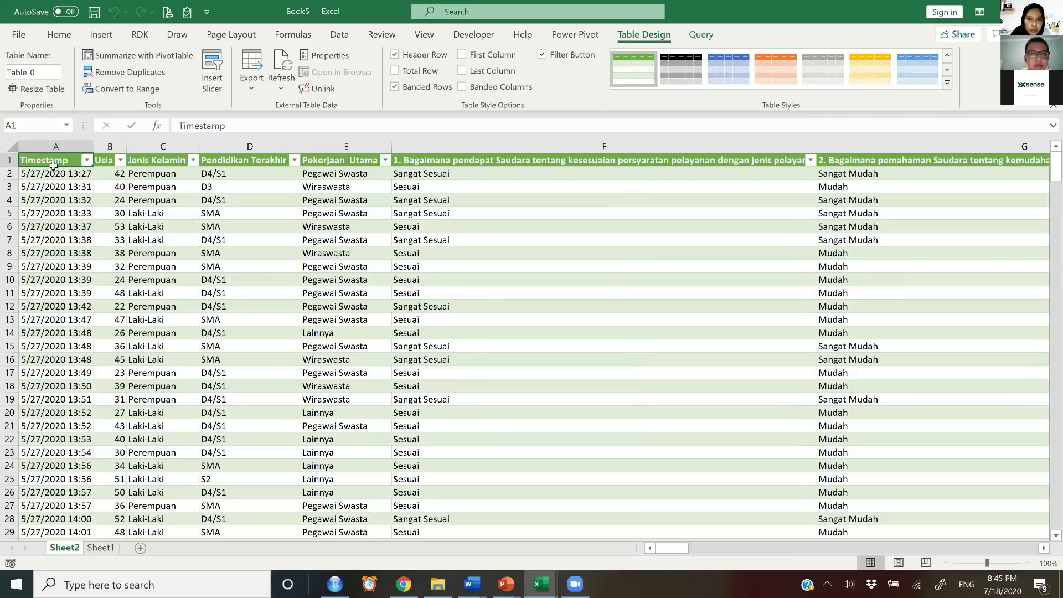
click(508, 160)
drag(91, 150, 104, 150)
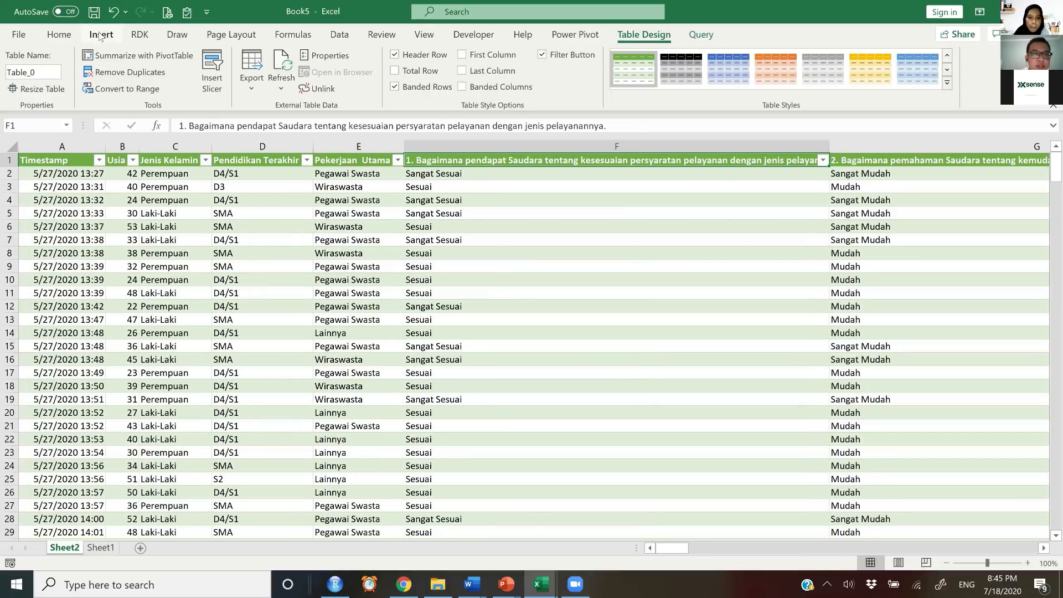
Insert a PivotTable based on Table_0 in a new worksheet.
click(101, 36)
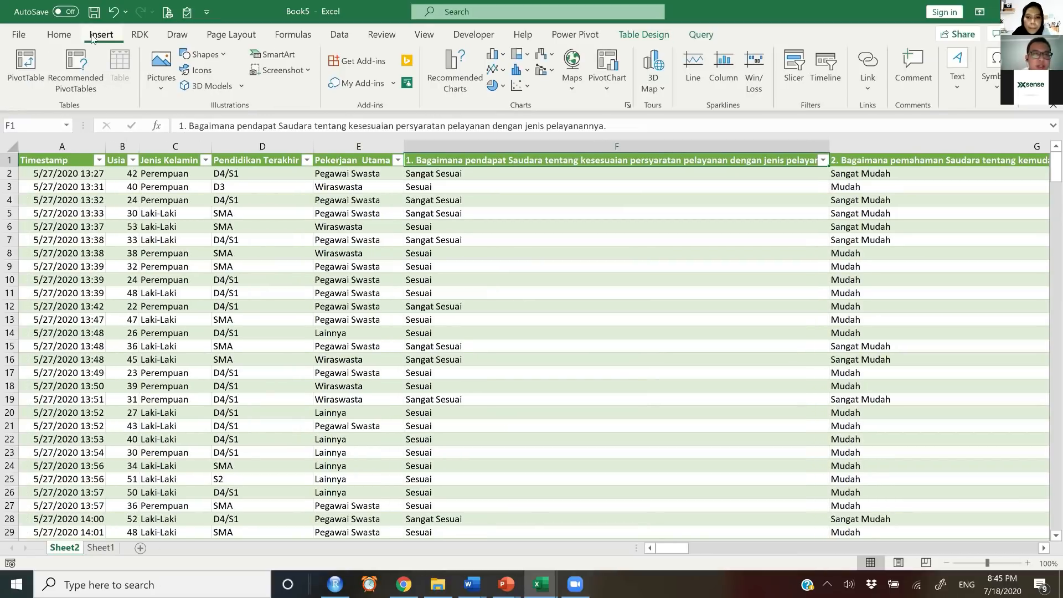
click(31, 74)
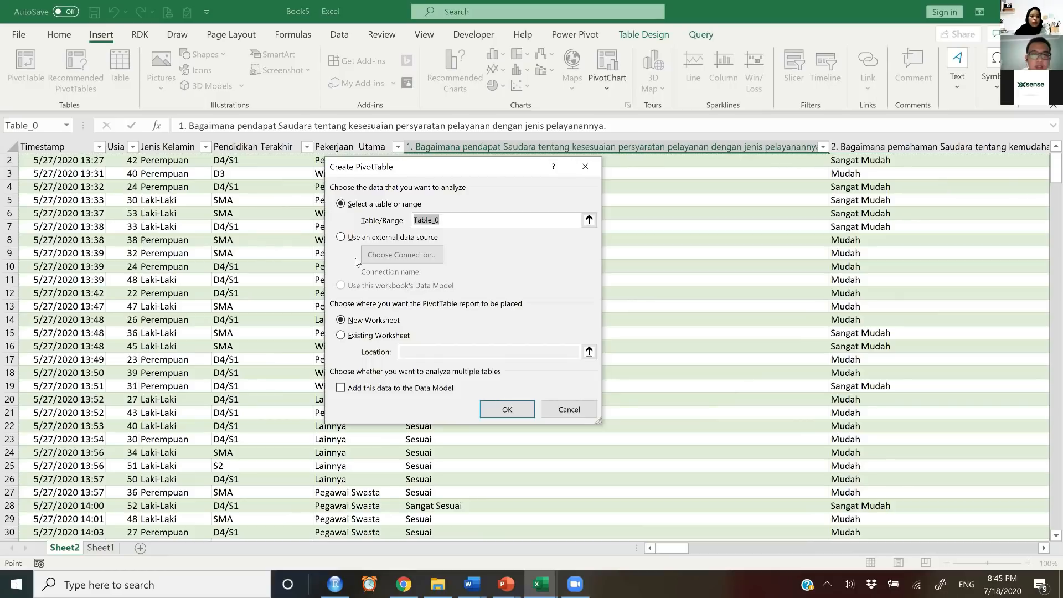
click(361, 320)
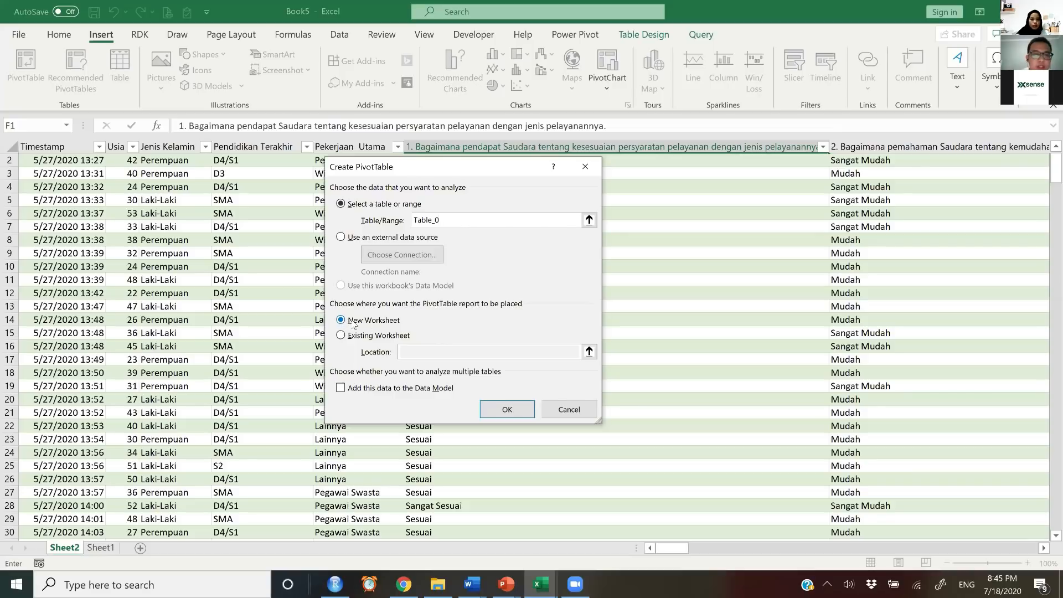
click(503, 408)
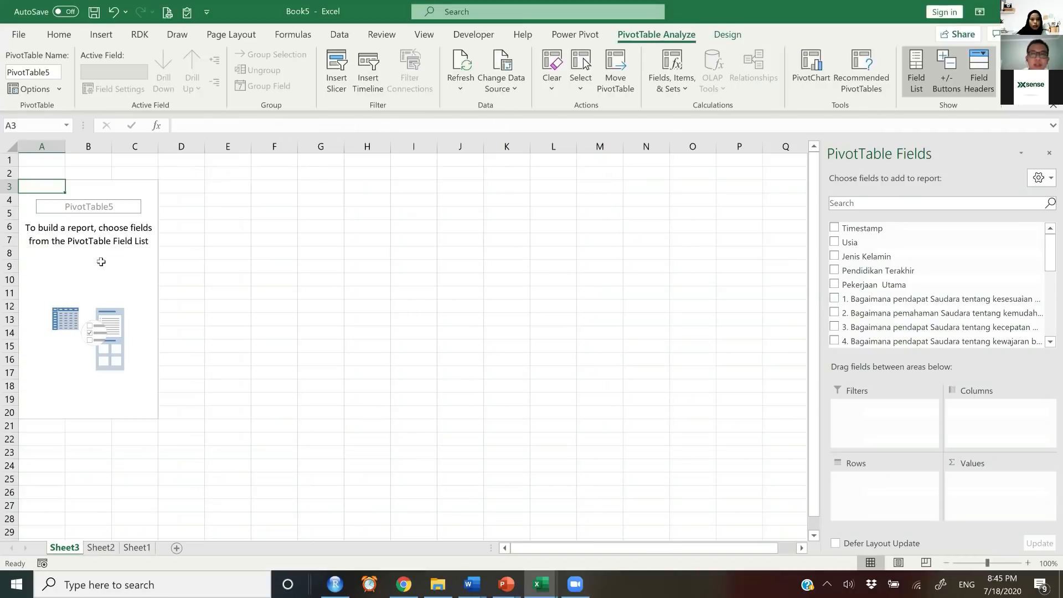
Compare the PivotTable's available fields with the column headers of the response table on Sheet2.
click(100, 261)
click(279, 288)
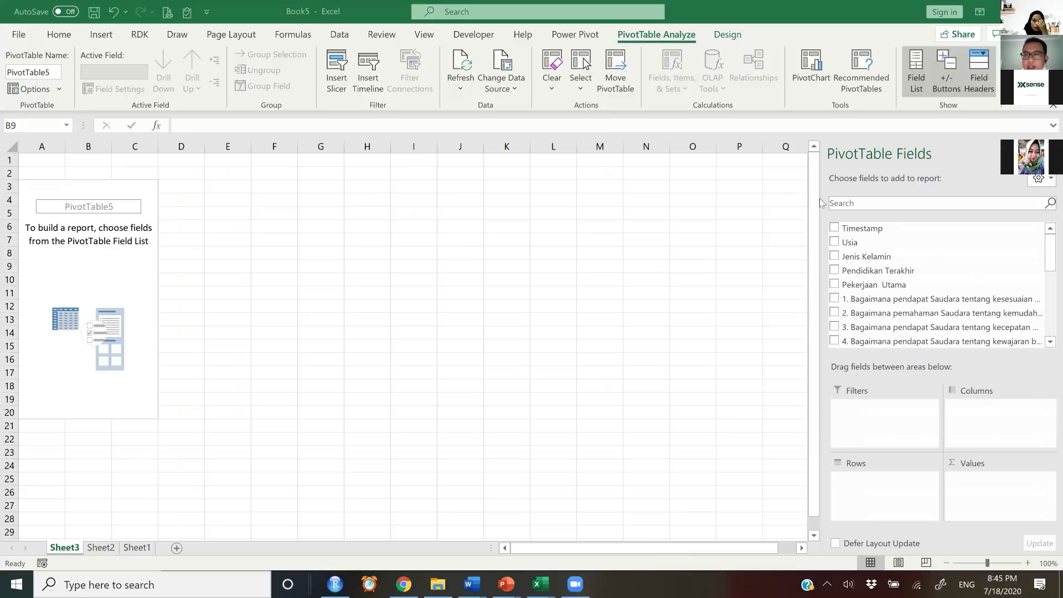
click(1049, 246)
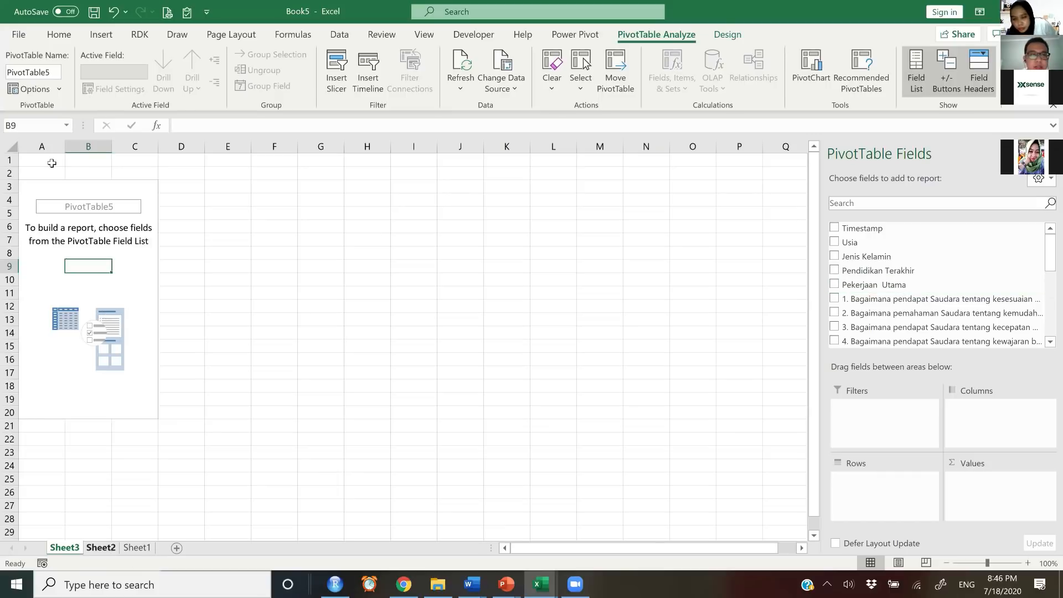
key(ctrl+Page_Down)
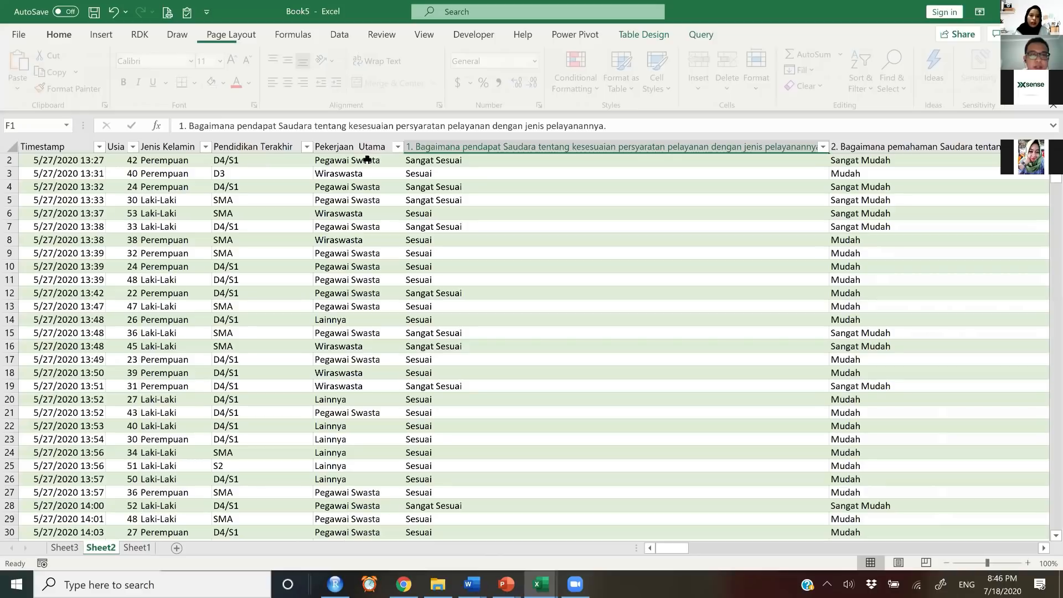
scroll(379, 166, up, 1)
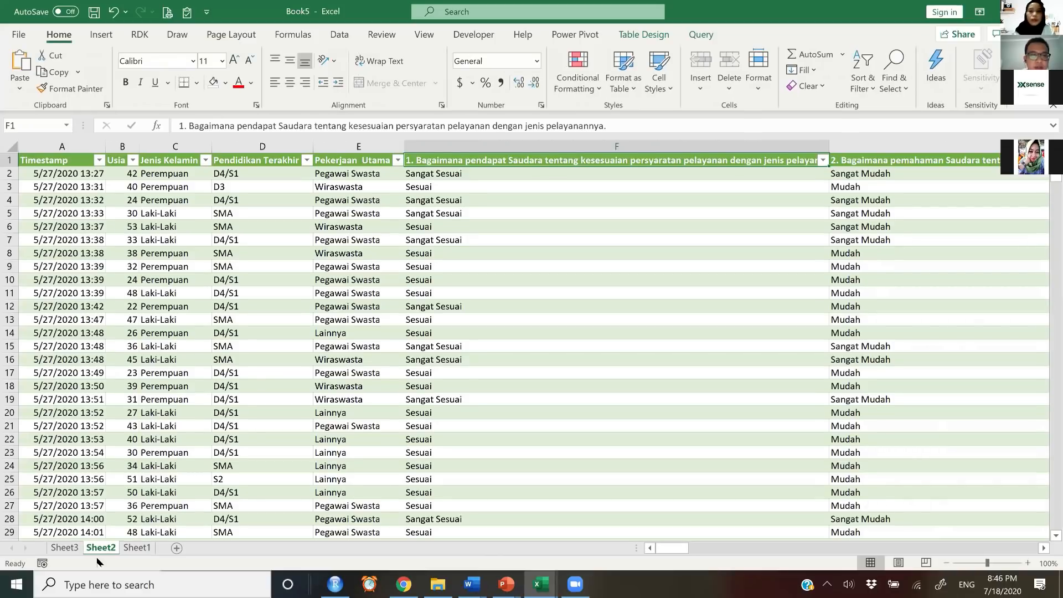
click(72, 548)
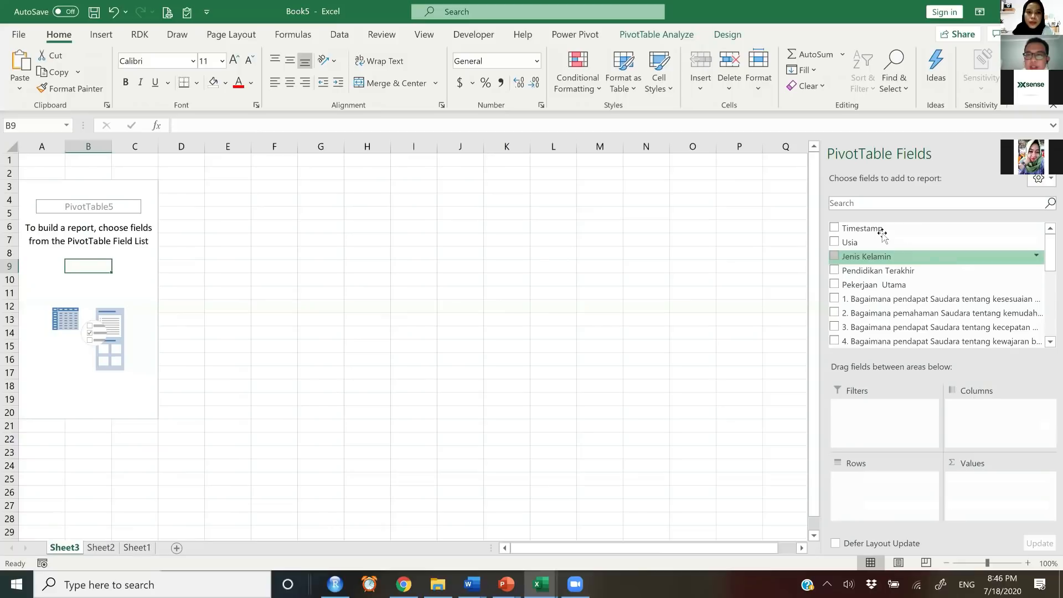
scroll(881, 299, down, 5)
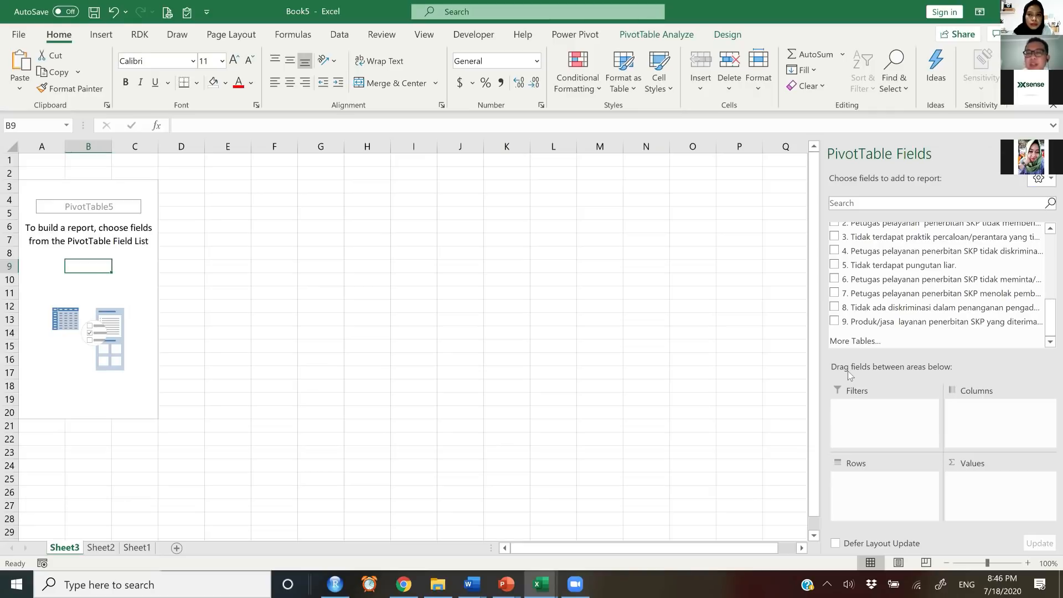
drag(811, 296, 810, 304)
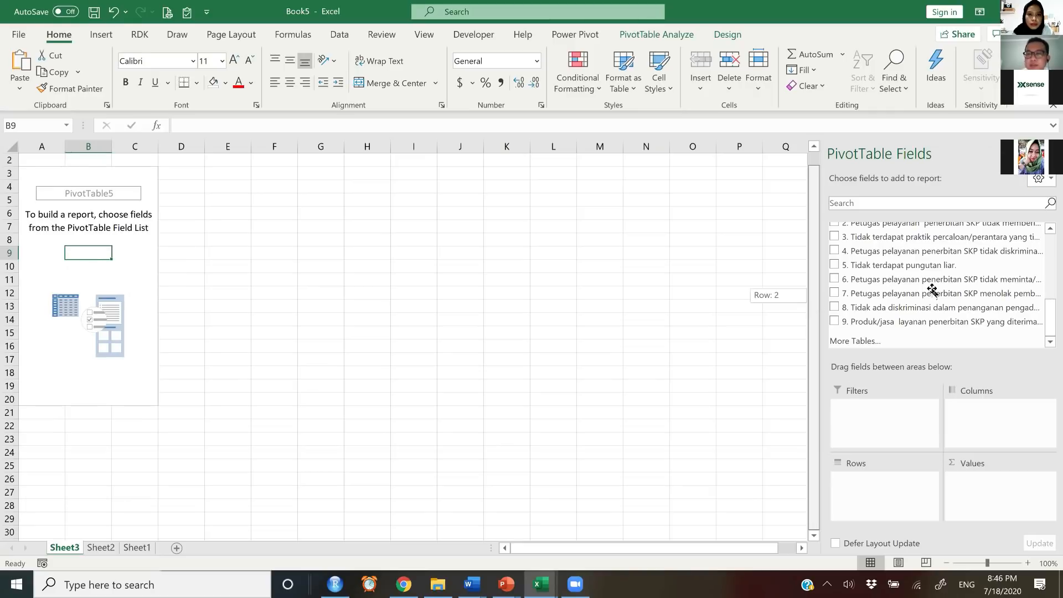
Add the Jenis Kelamin field to the PivotTable's rows.
scroll(926, 283, up, 5)
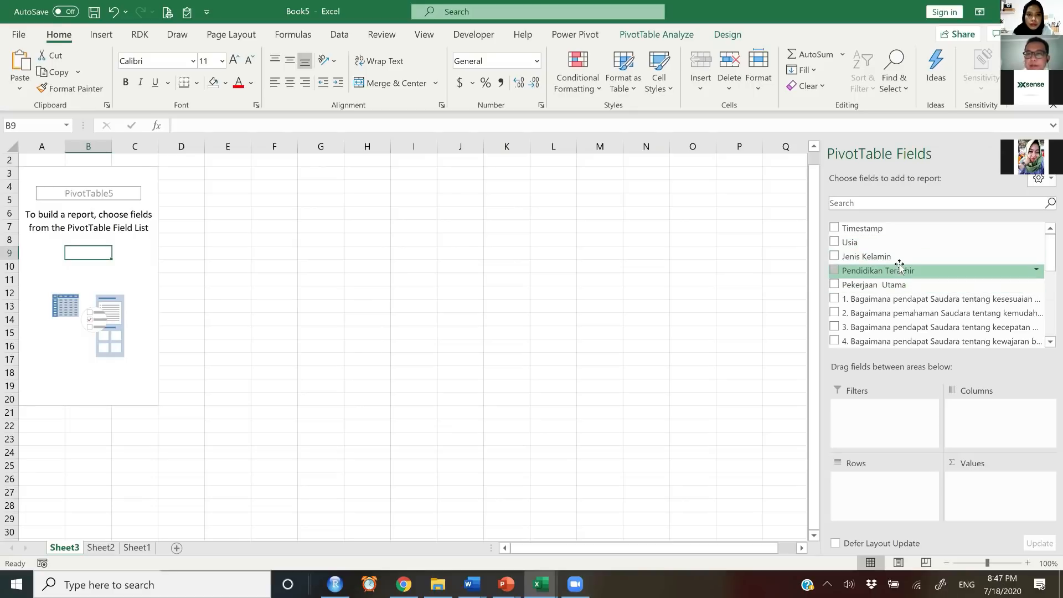
drag(900, 260, 895, 500)
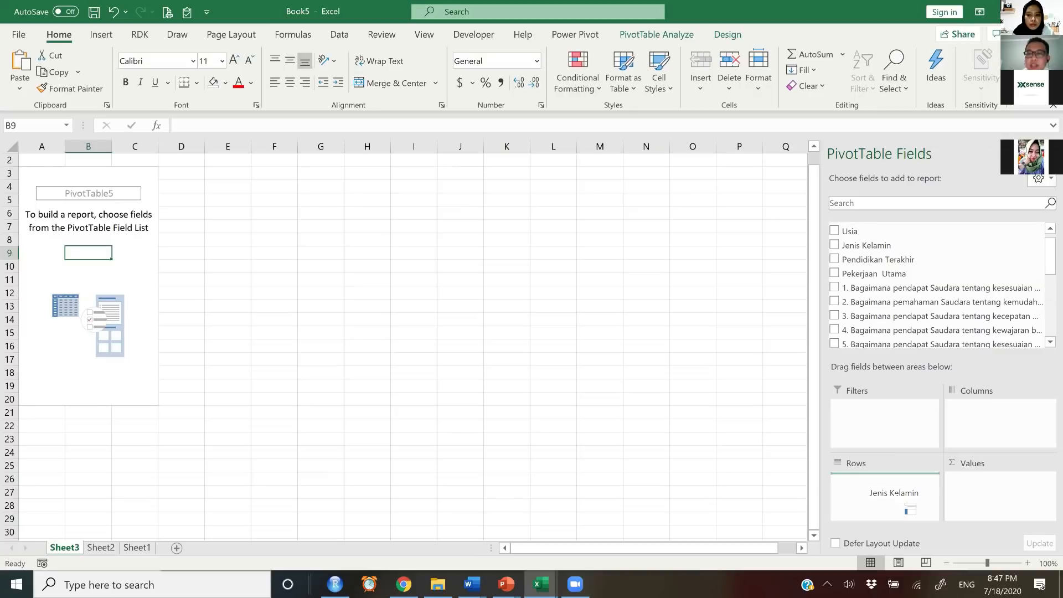
Place the Jenis Kelamin field in the PivotTable's rows and add it to the values as a count.
drag(896, 501, 892, 496)
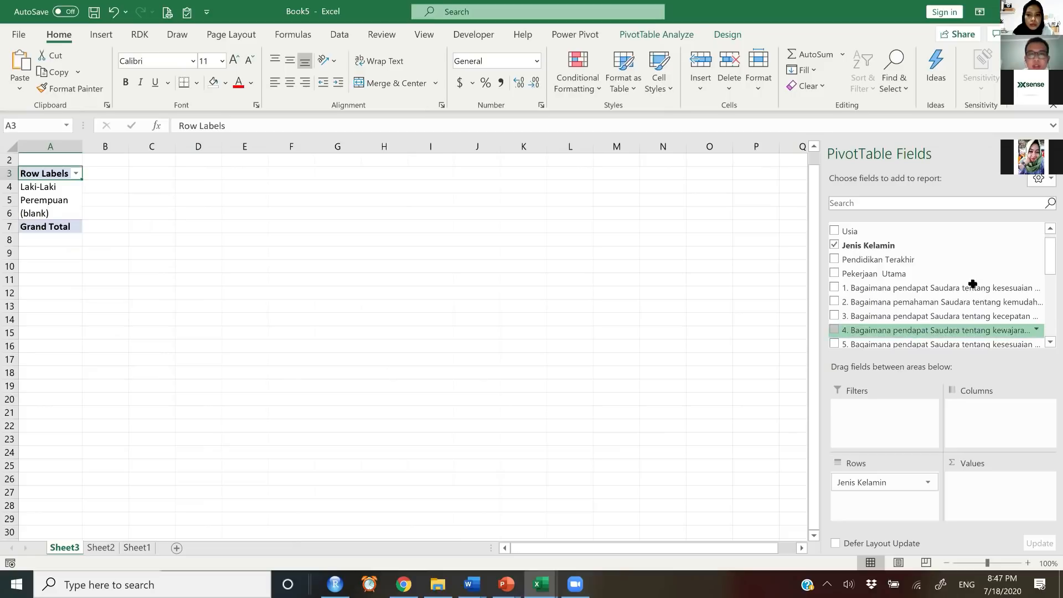
drag(55, 187, 56, 198)
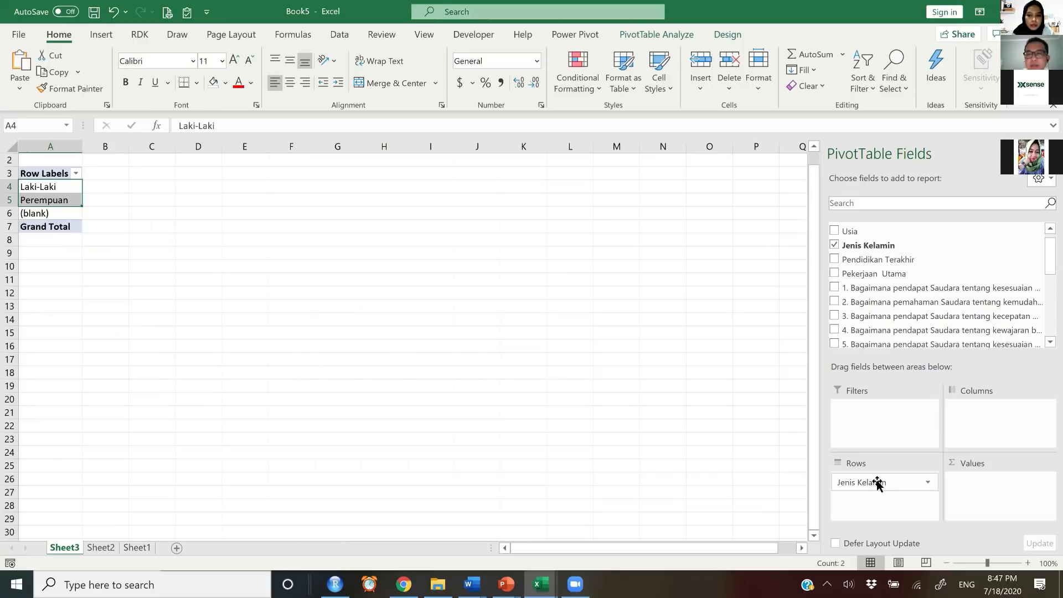
mouse_move(878, 487)
mouse_down()
mouse_move(897, 490)
mouse_move(962, 443)
mouse_move(1013, 434)
mouse_move(992, 410)
mouse_move(938, 491)
mouse_move(898, 507)
mouse_move(893, 497)
mouse_up()
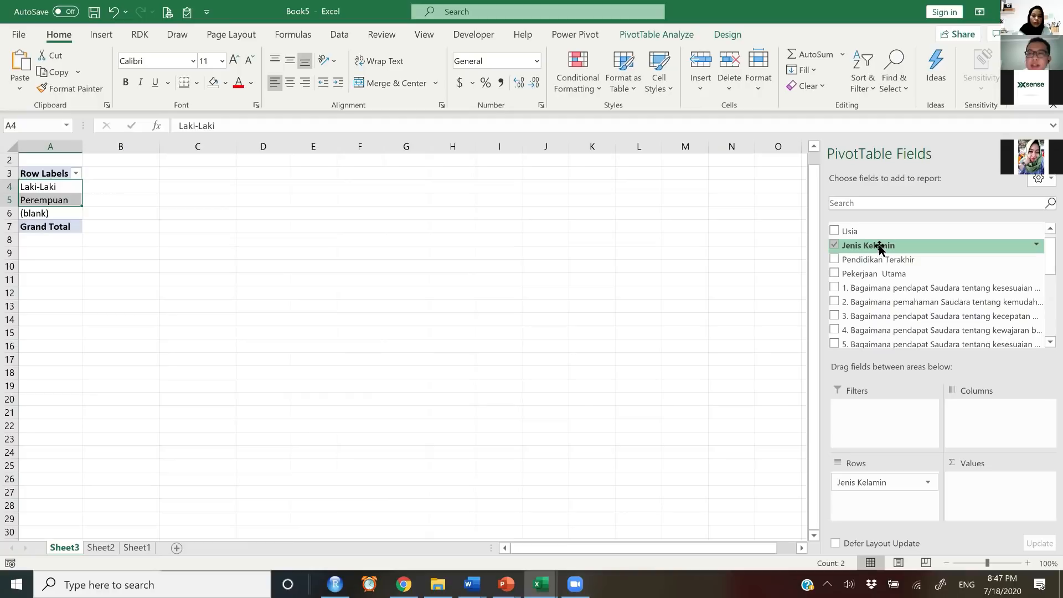
drag(880, 248, 985, 501)
click(516, 320)
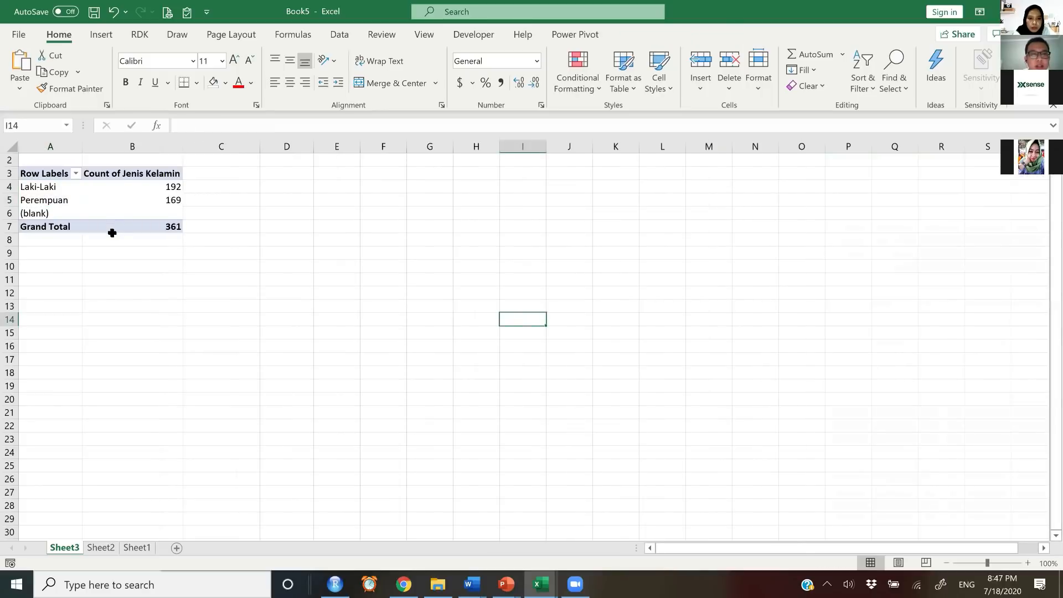
Filter the (blank) entry out of the PivotTable's row labels.
click(116, 202)
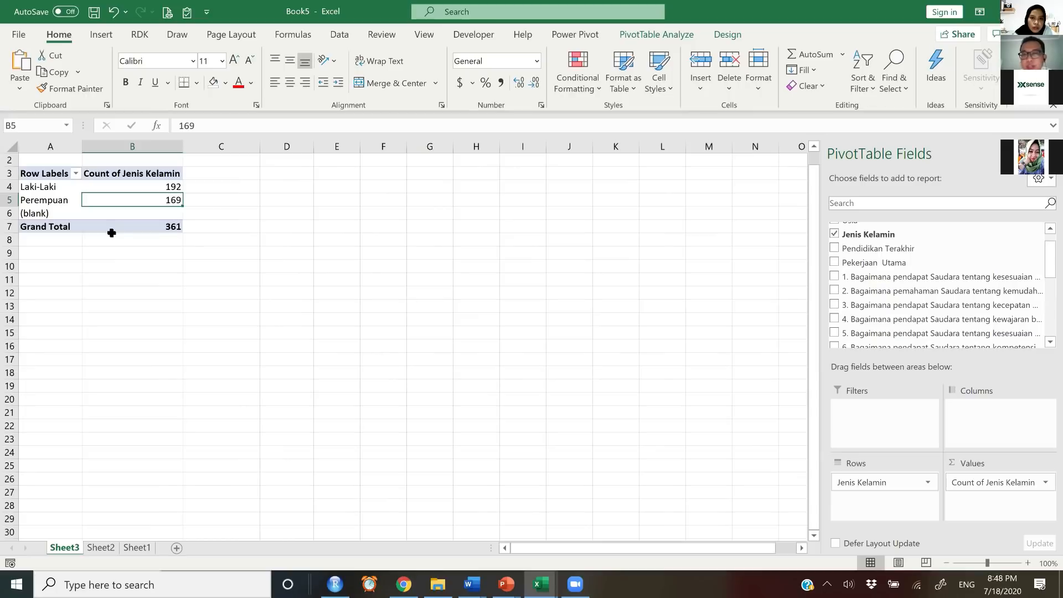
click(48, 214)
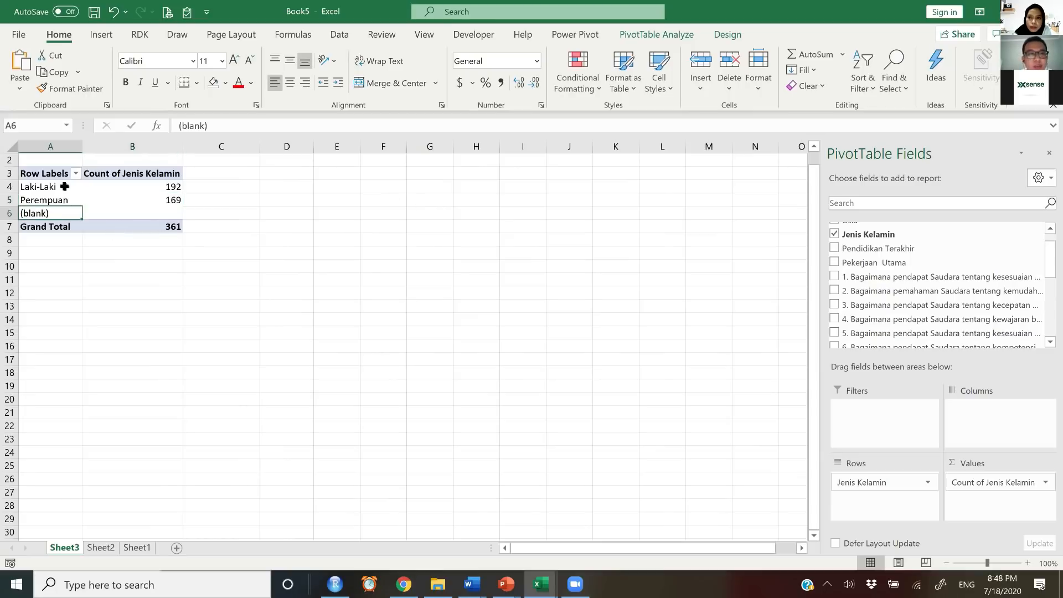
click(72, 175)
click(31, 361)
click(93, 509)
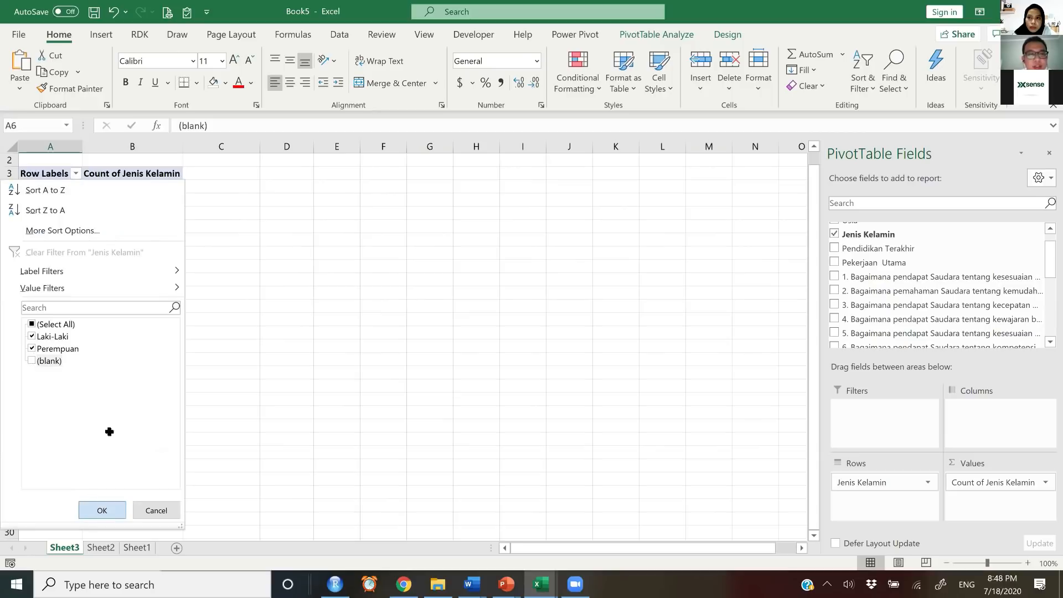
click(145, 371)
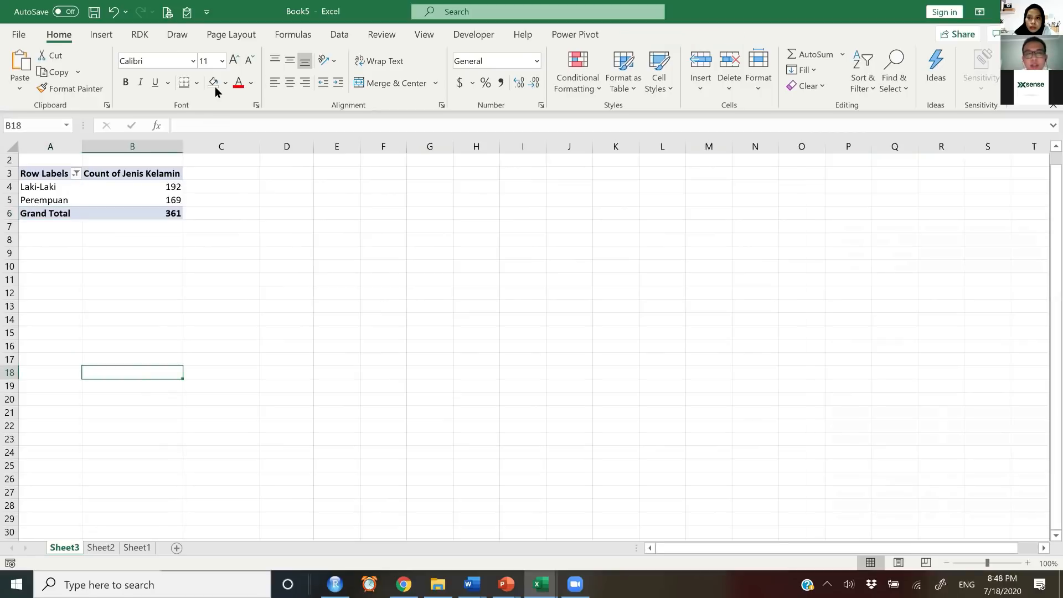
Add Jenis Kelamin to the PivotTable values a second time and show that count as % of Grand Total.
click(144, 186)
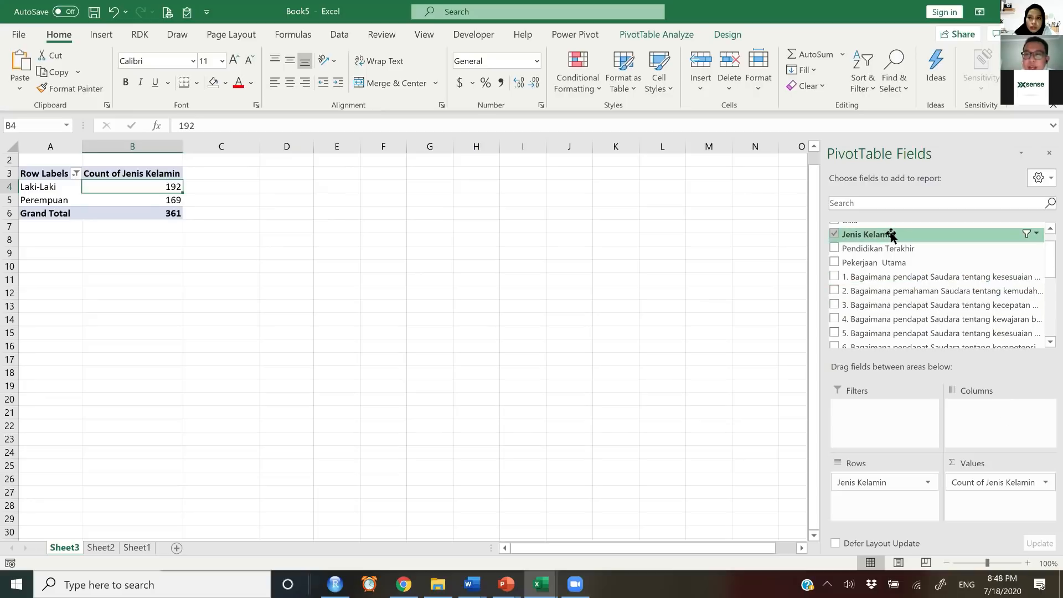
drag(892, 237, 992, 503)
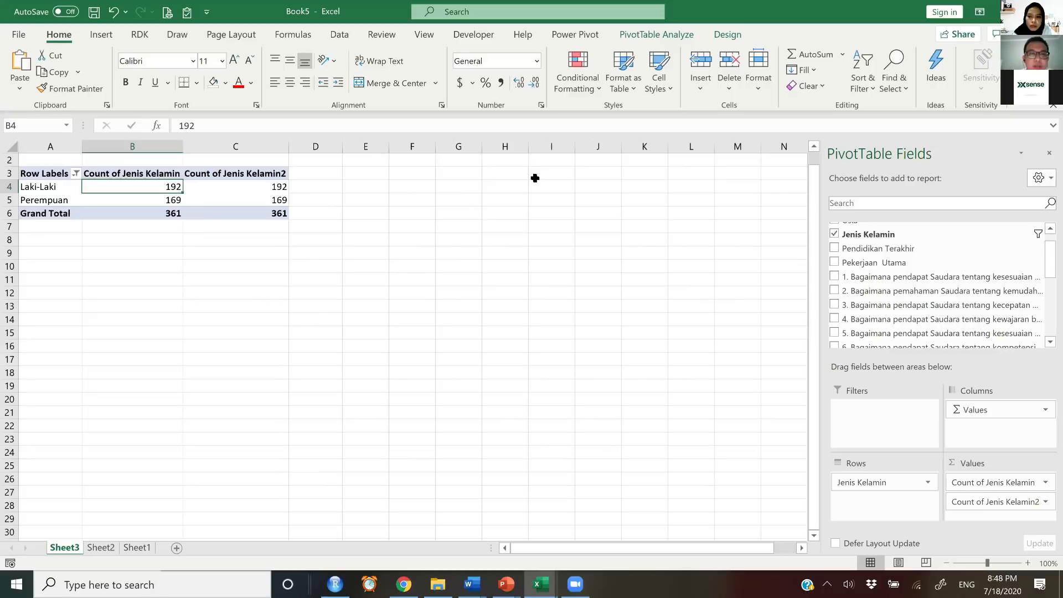
right_click(261, 188)
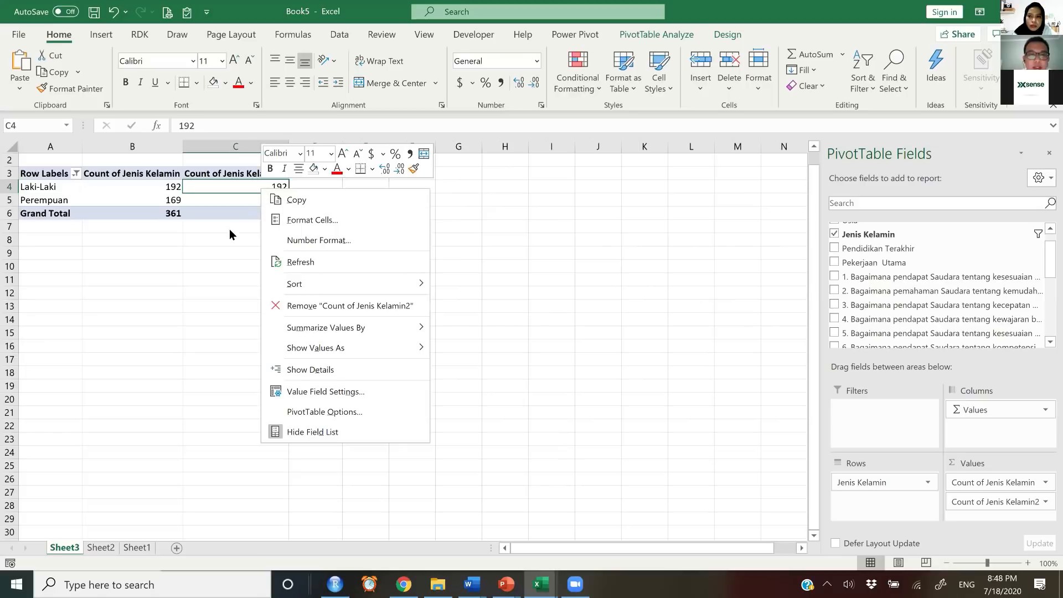
mouse_move(370, 351)
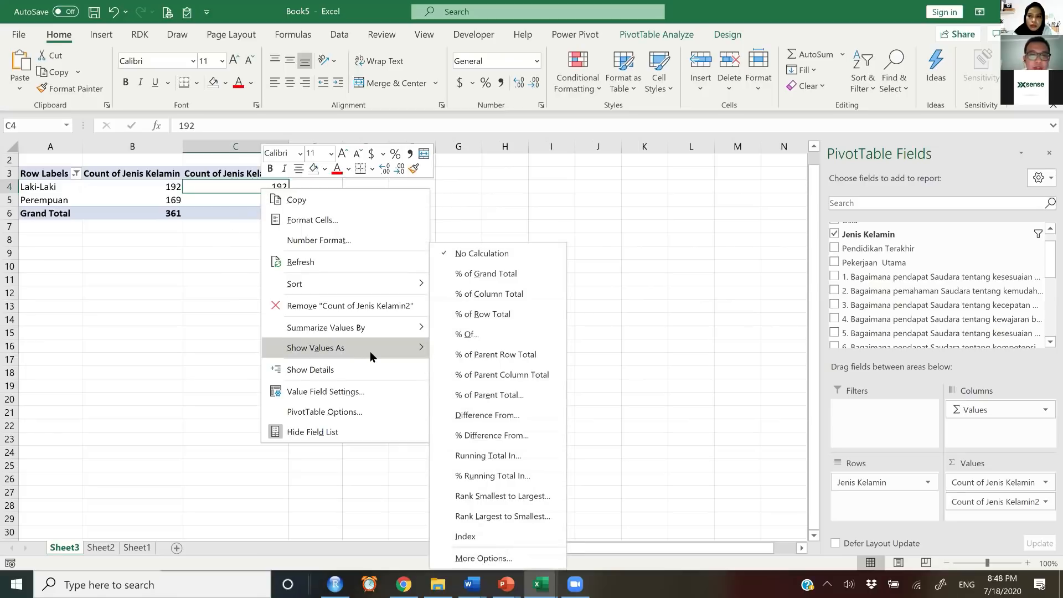
click(487, 273)
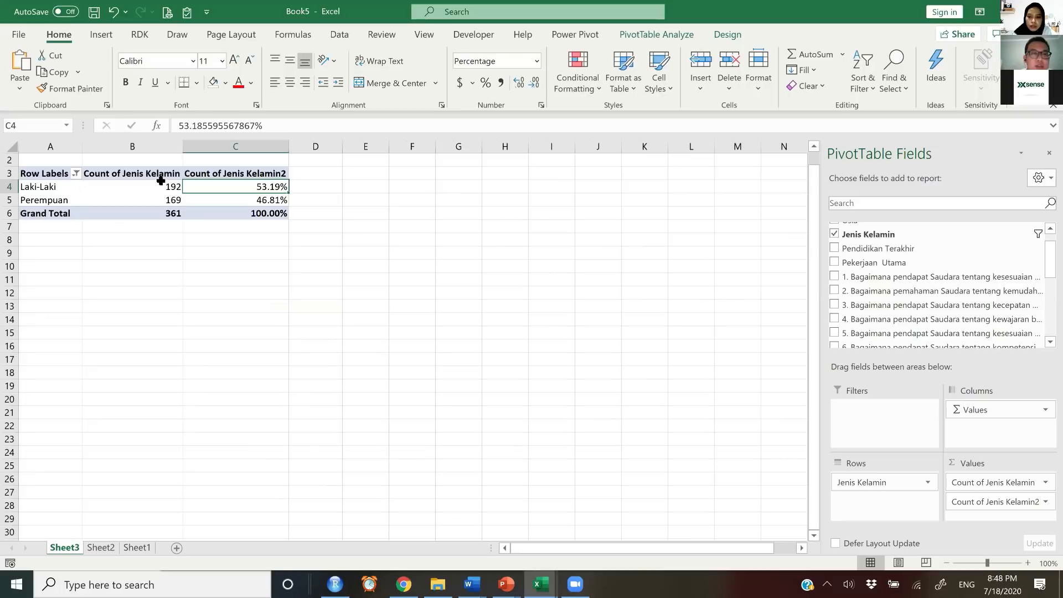
Remove the Count of Jenis Kelamin2 field from the PivotTable's values.
drag(166, 175, 161, 213)
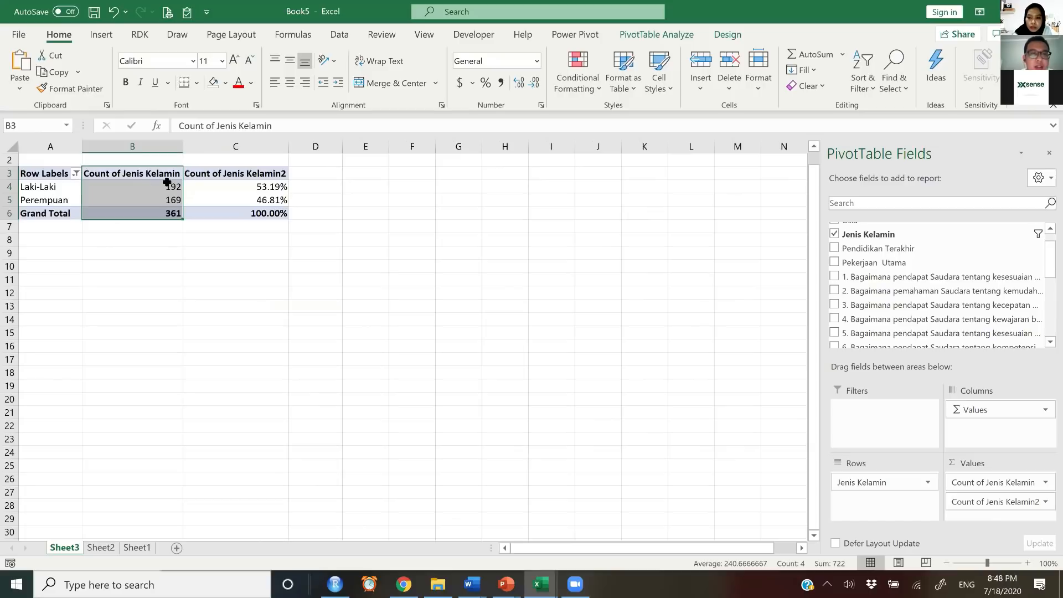
drag(270, 177, 266, 209)
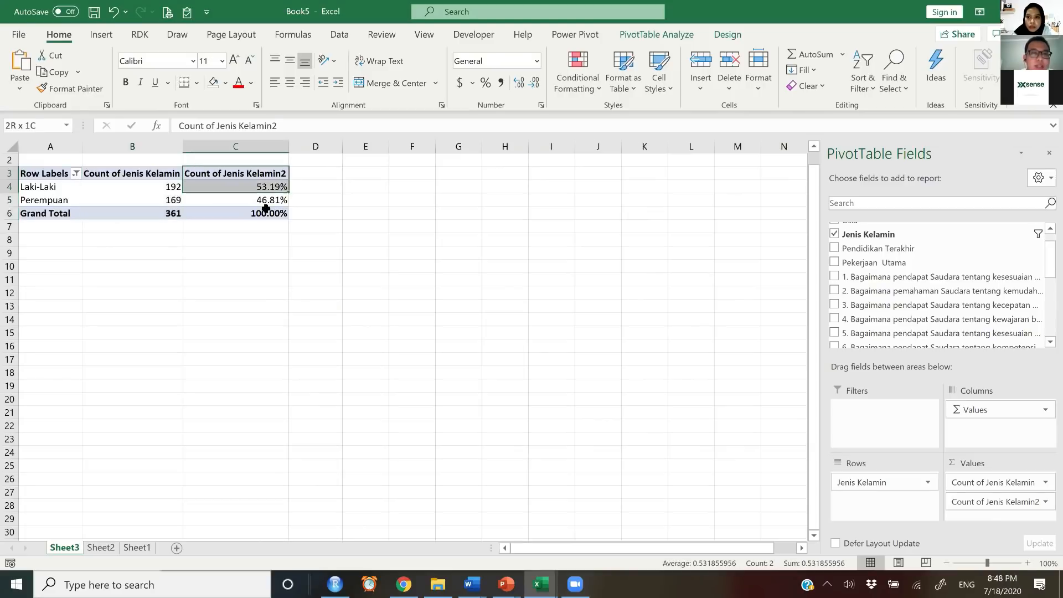
click(367, 210)
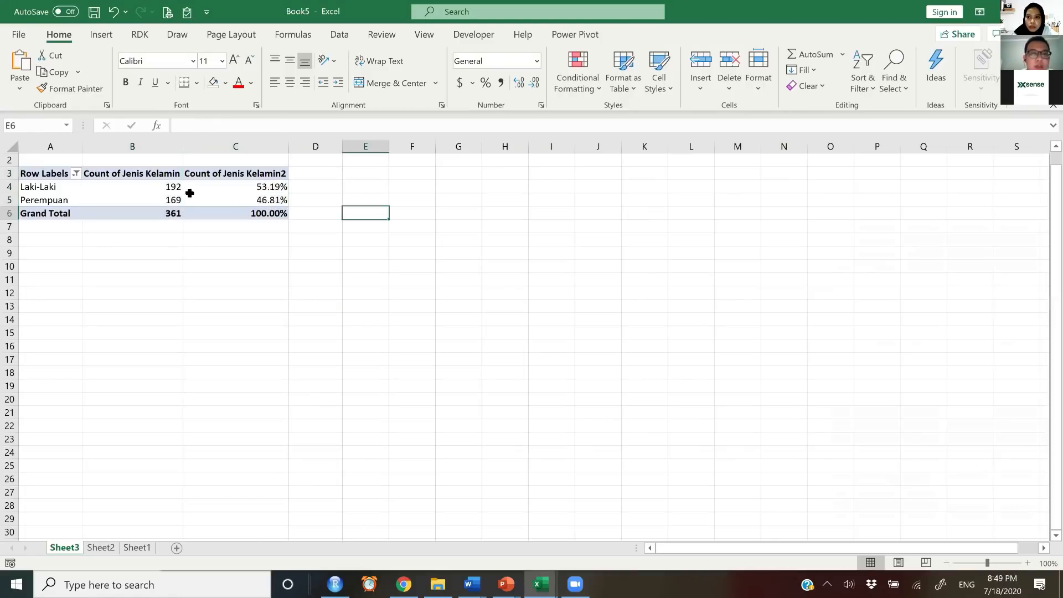
click(149, 186)
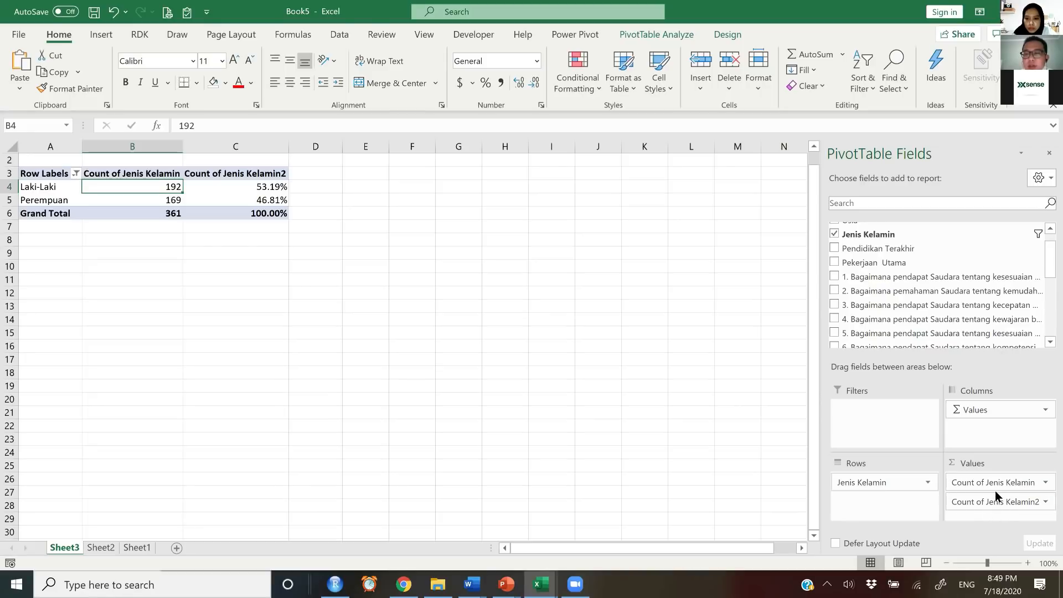
drag(995, 501, 218, 139)
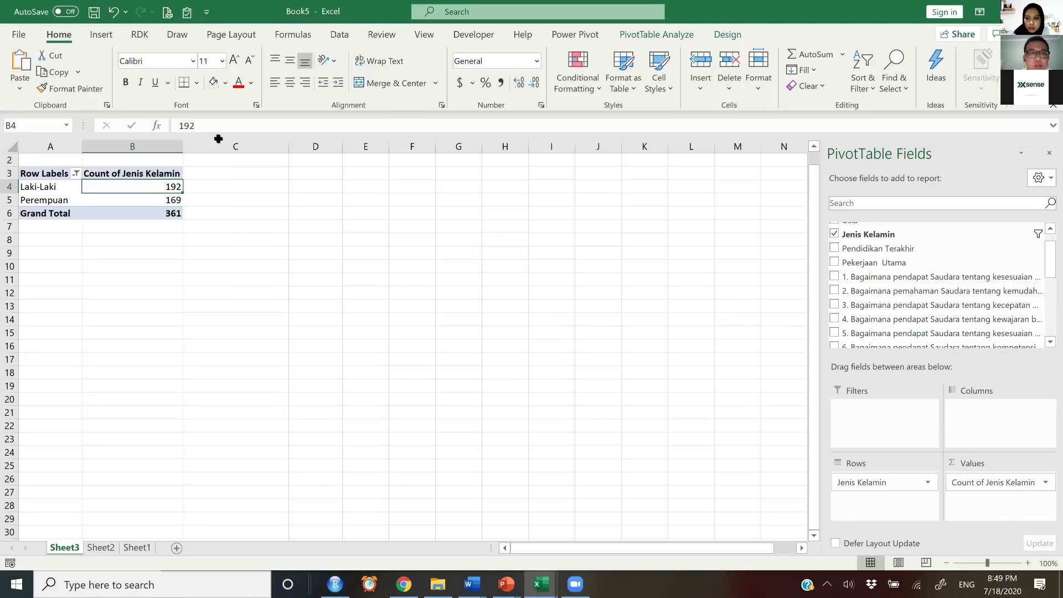
Insert a Pie PivotChart based on the Jenis Kelamin counts.
shift+click(147, 199)
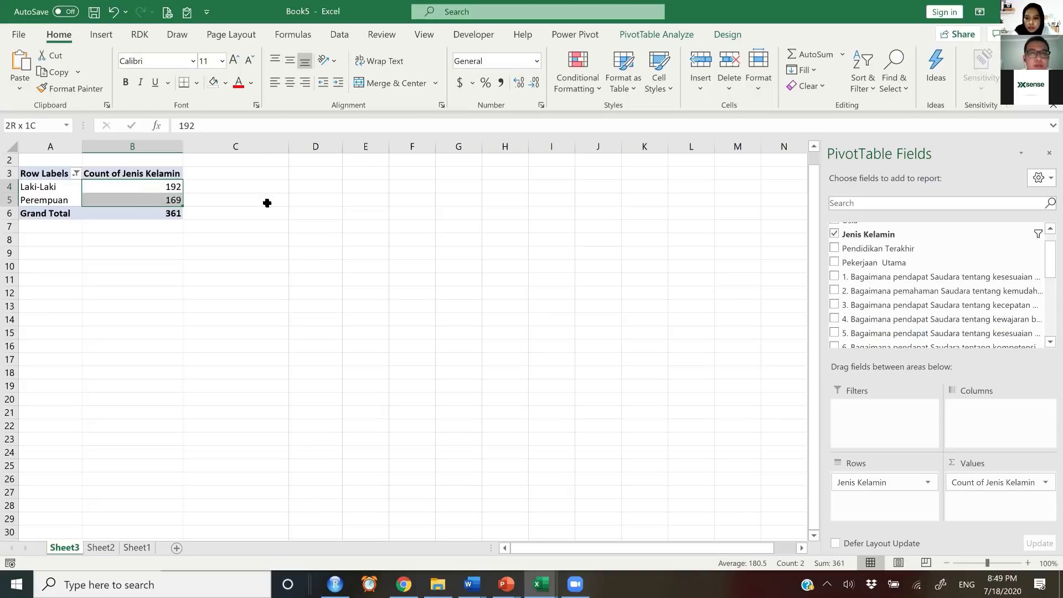
click(222, 187)
click(152, 187)
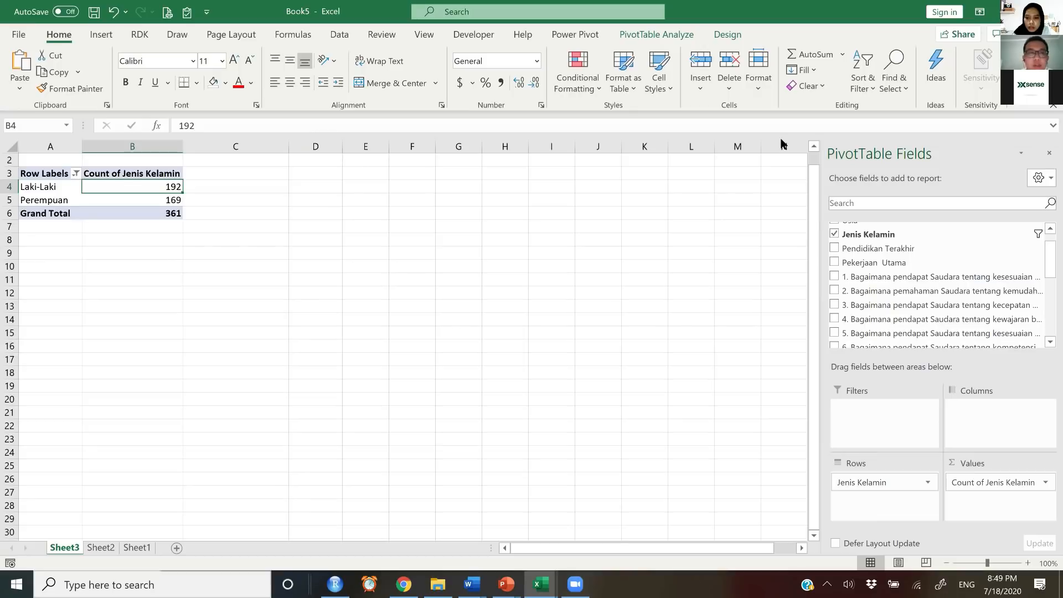
click(36, 194)
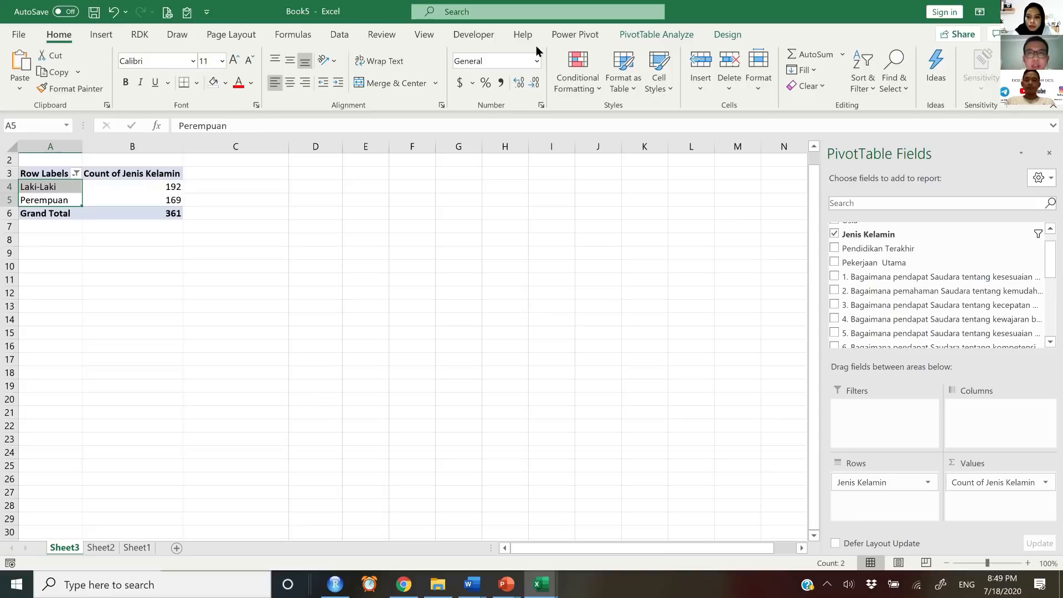
click(728, 34)
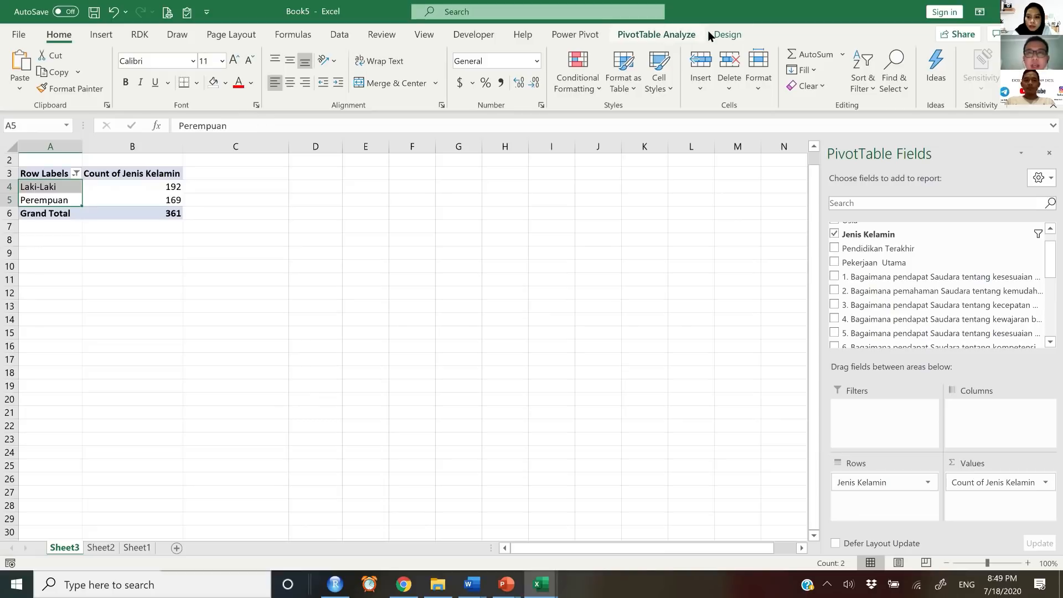
click(673, 36)
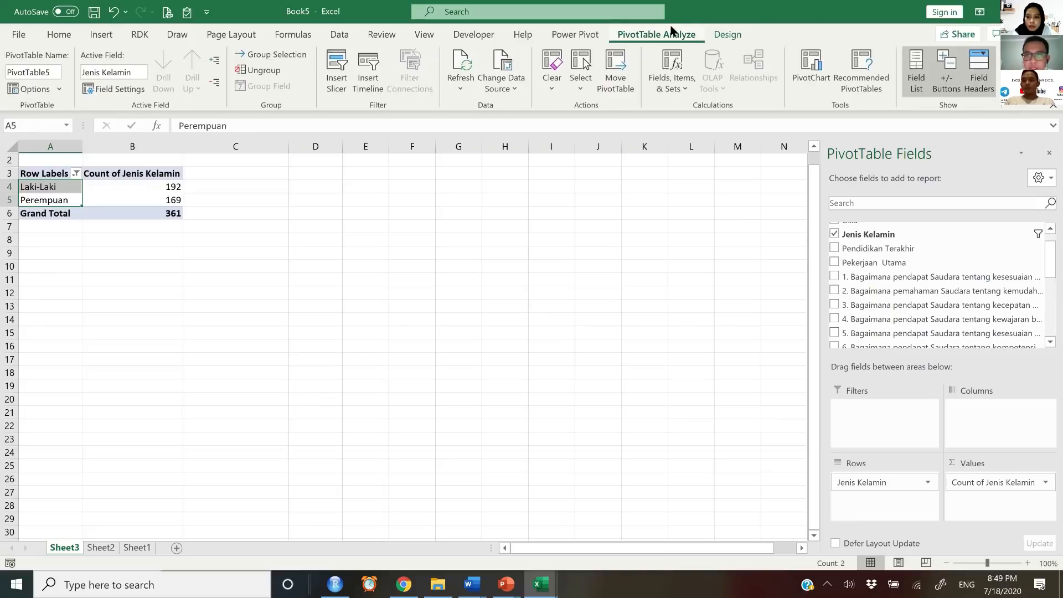
click(820, 77)
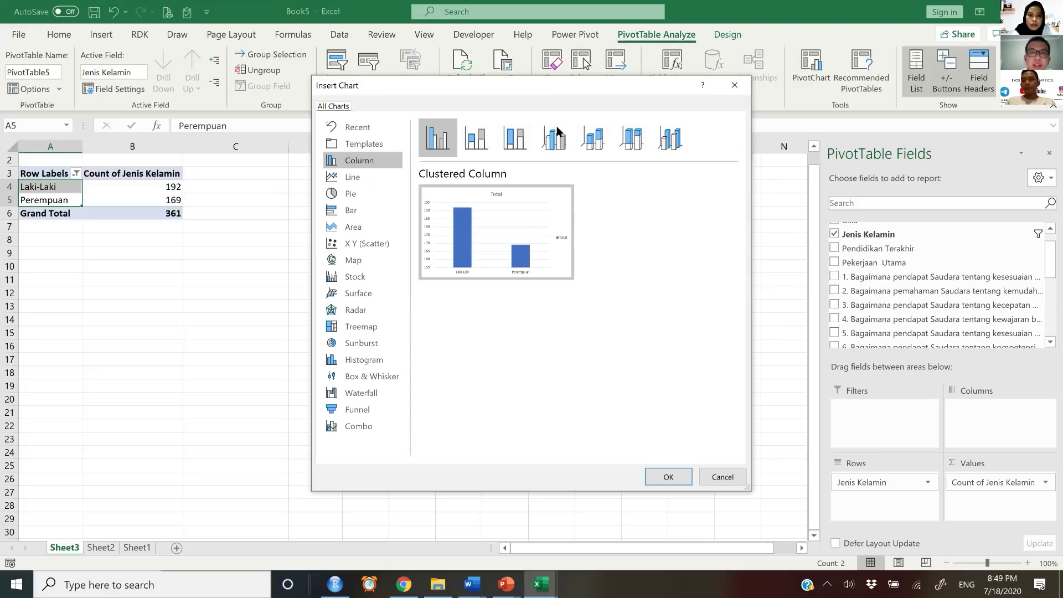
drag(541, 90, 557, 130)
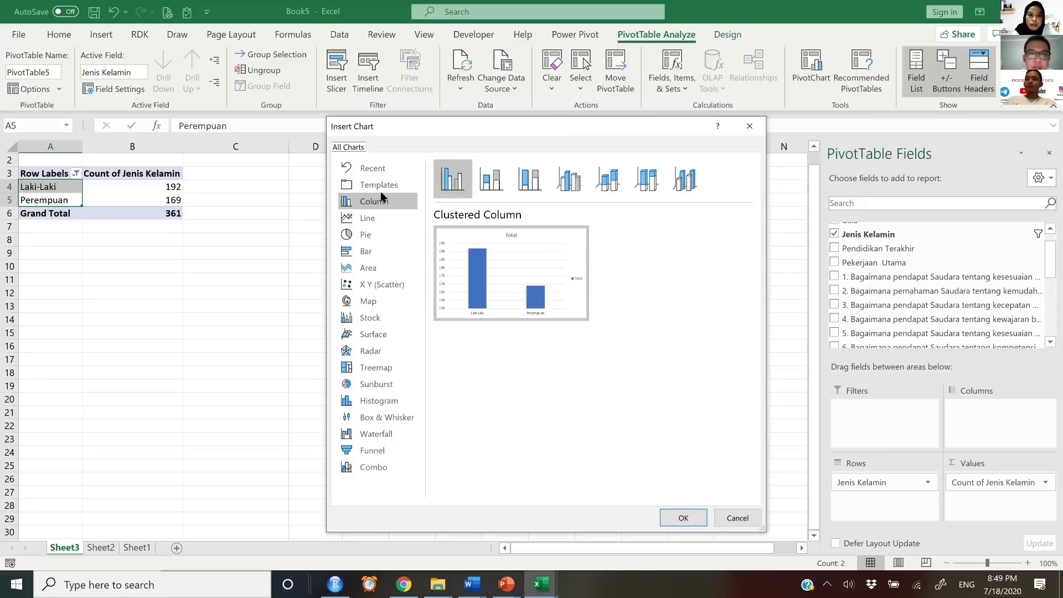
click(373, 234)
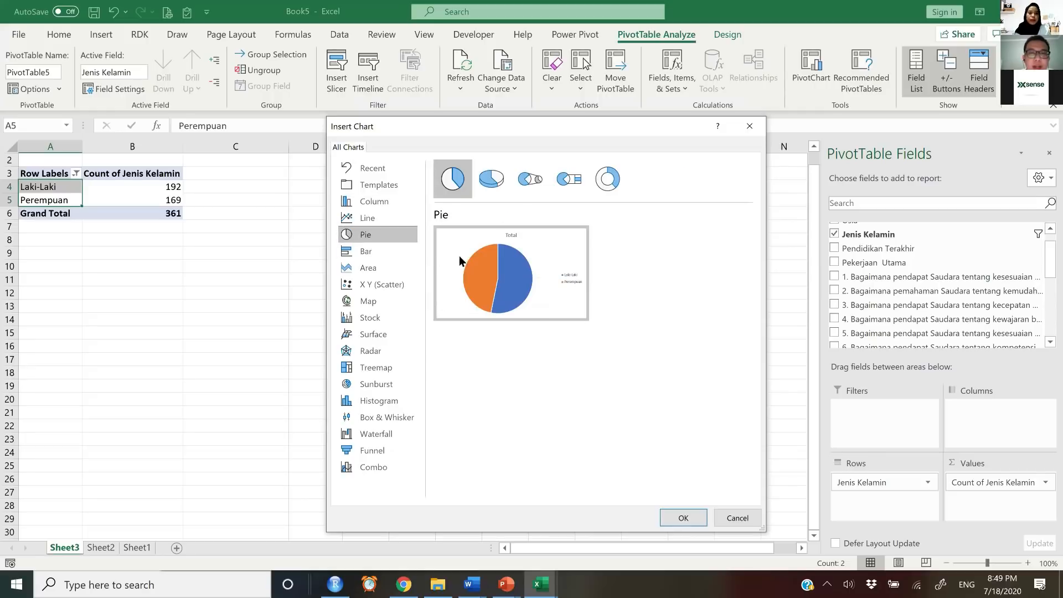
click(694, 514)
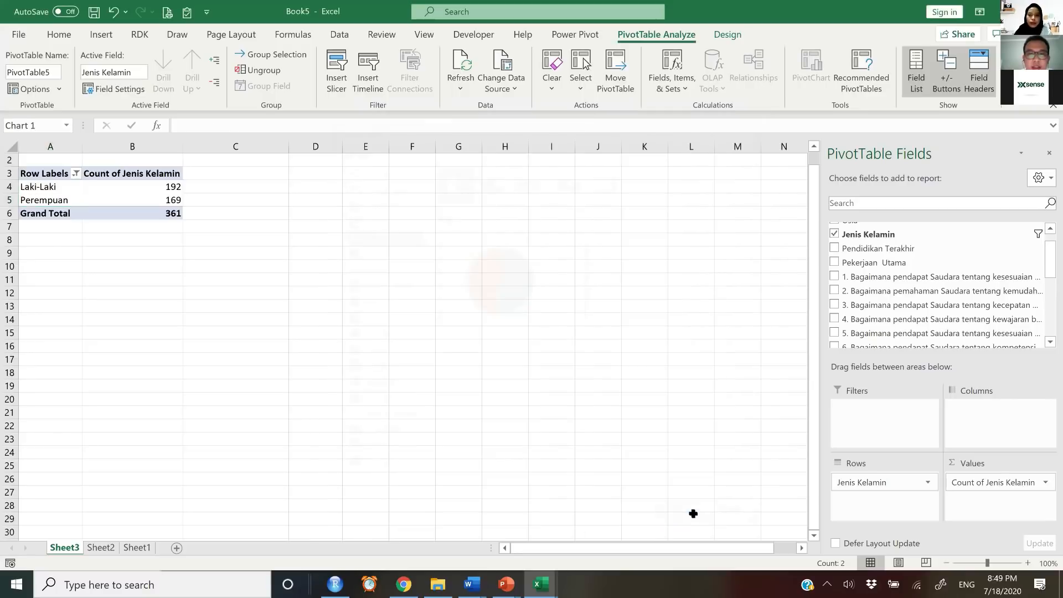
Move the pie chart next to the PivotTable, with its upper edge at row 2 and its left edge in column C.
drag(484, 261, 465, 190)
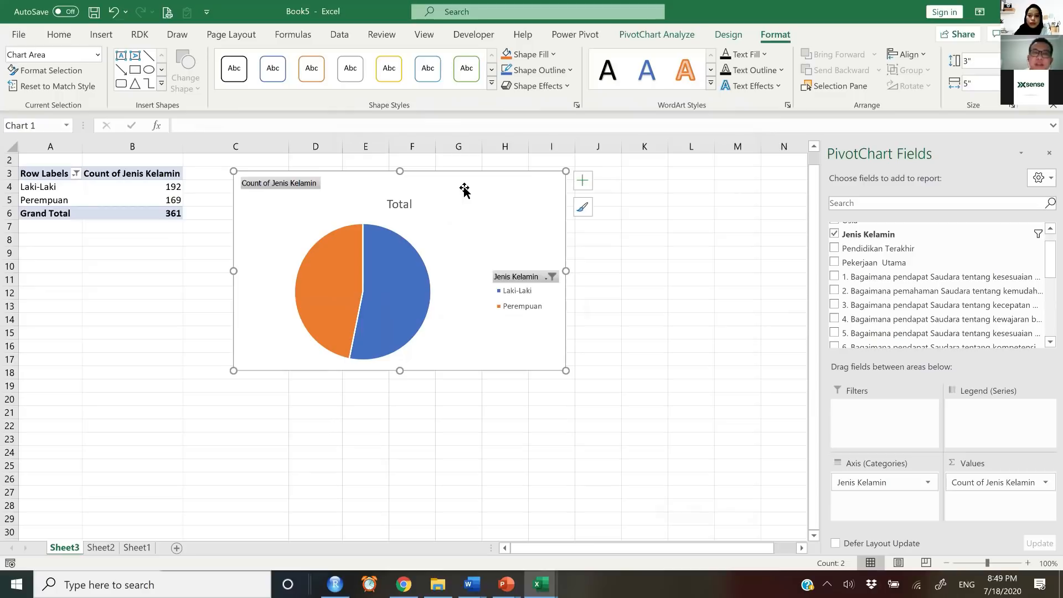
drag(472, 183, 478, 176)
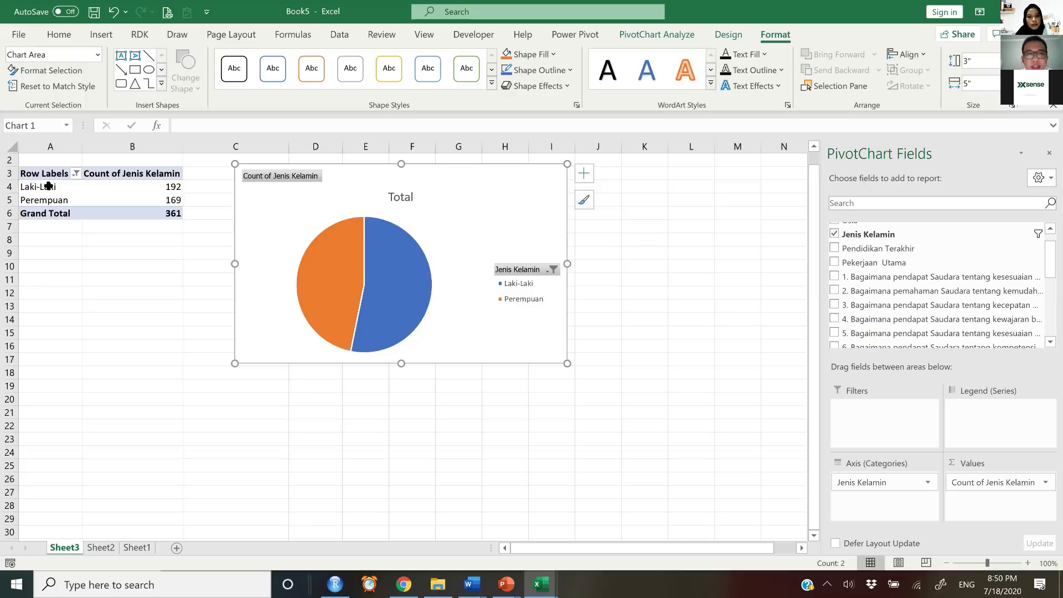
click(403, 196)
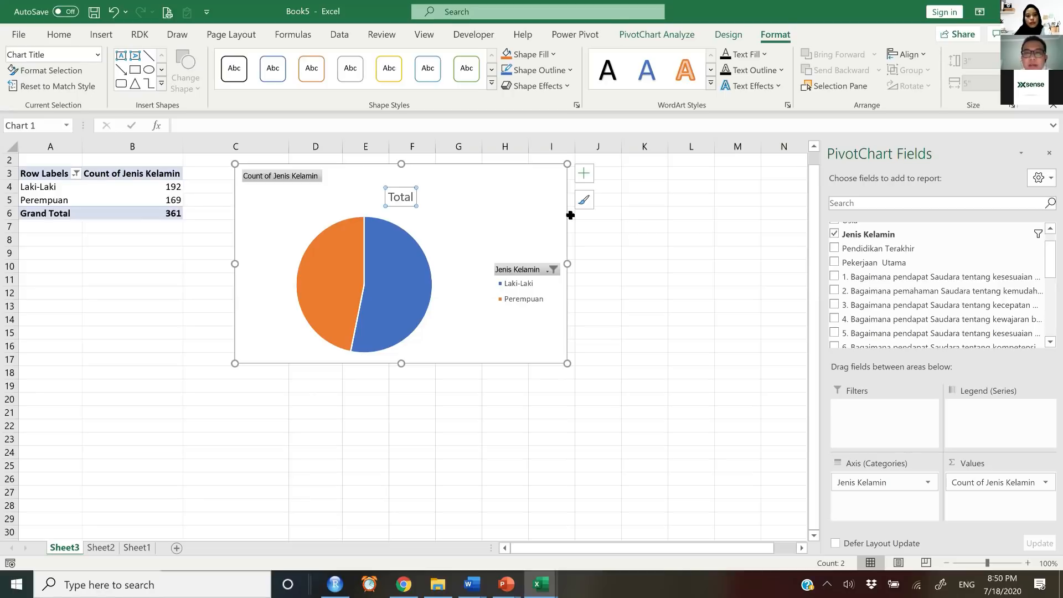
click(611, 224)
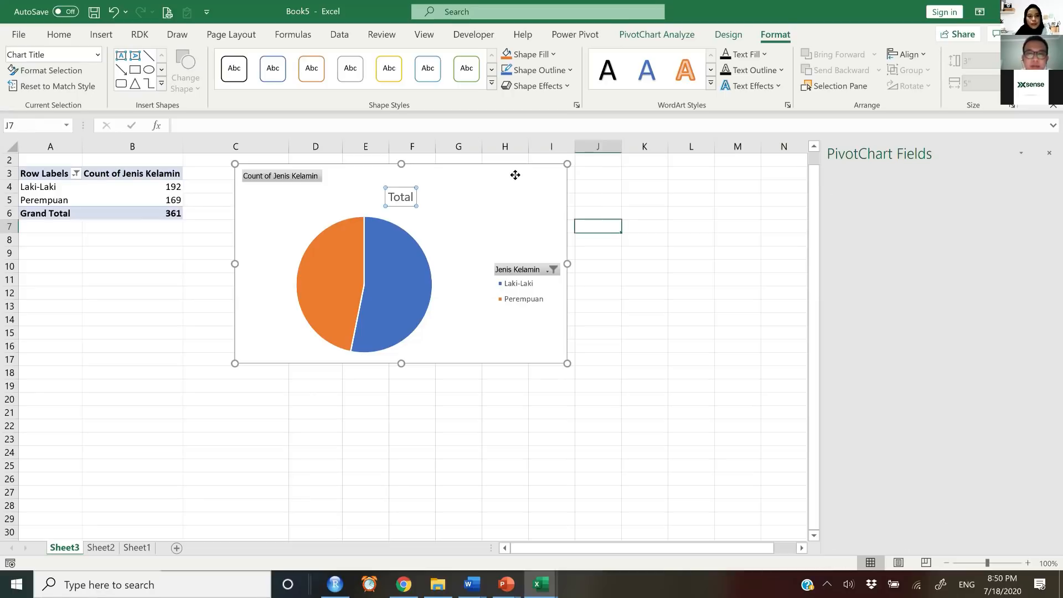
drag(516, 173, 527, 166)
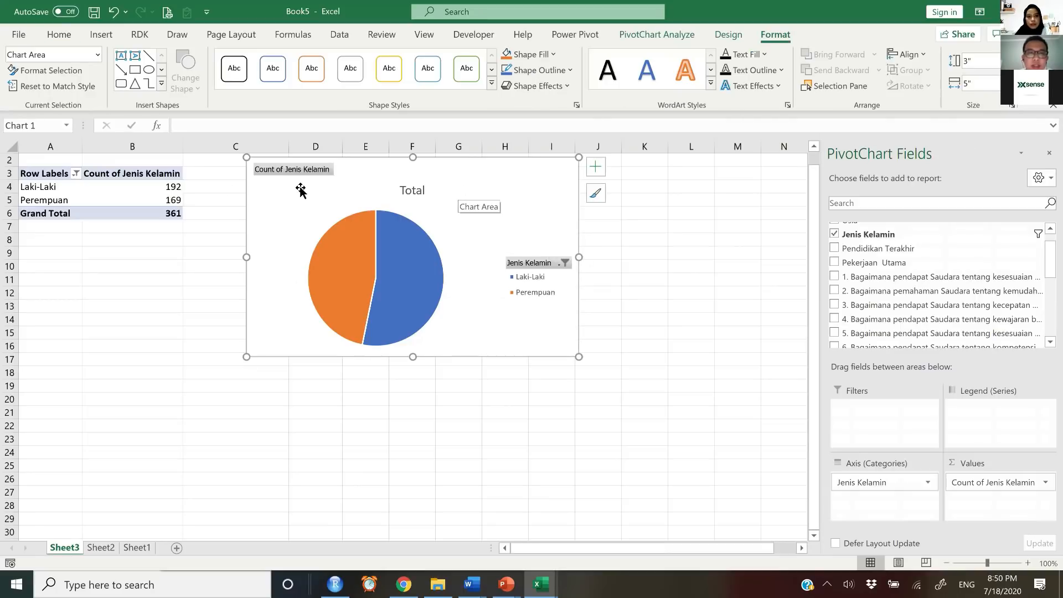
Hide the value field buttons on the pie chart.
click(140, 197)
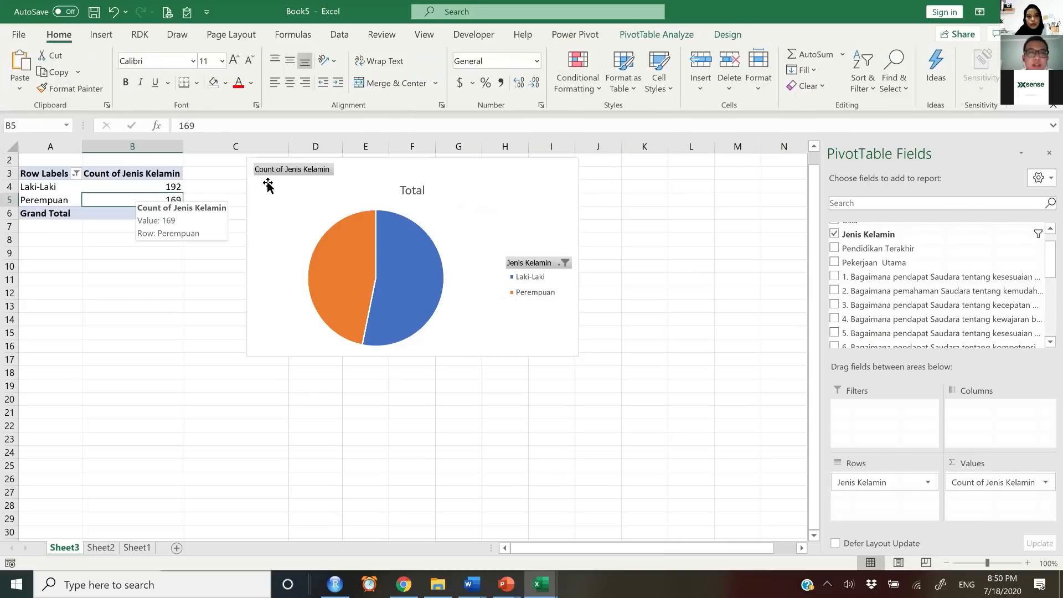
click(307, 171)
right_click(307, 170)
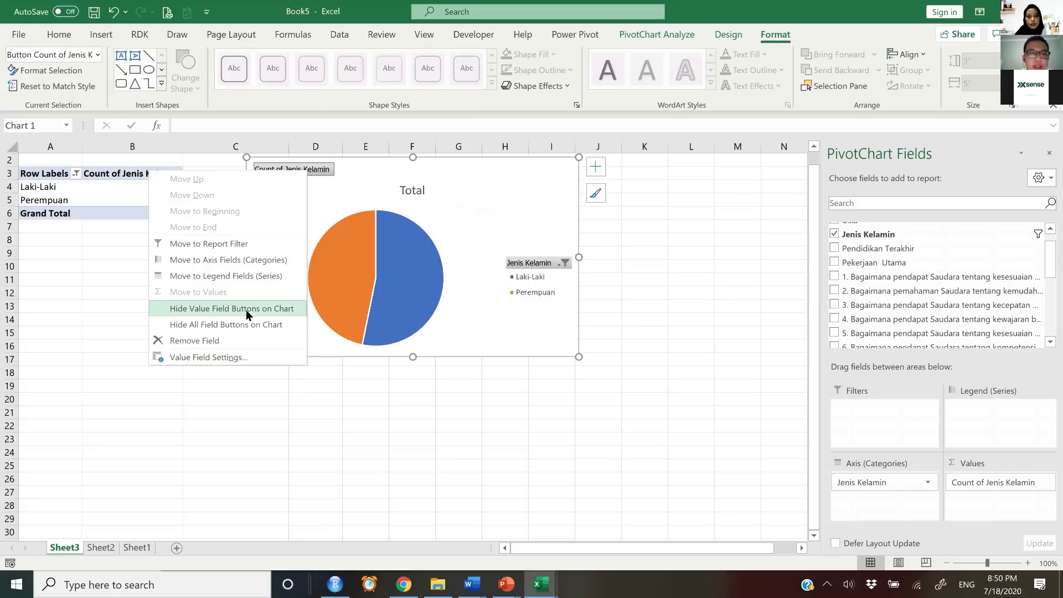
click(246, 310)
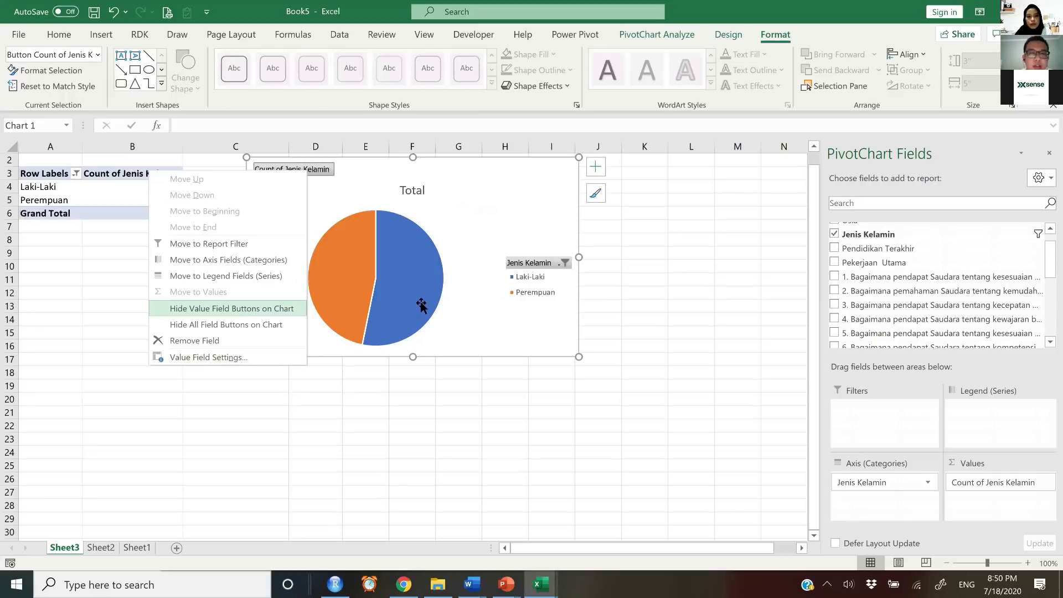
Hide the Jenis Kelamin axis field button on the pie chart.
right_click(533, 255)
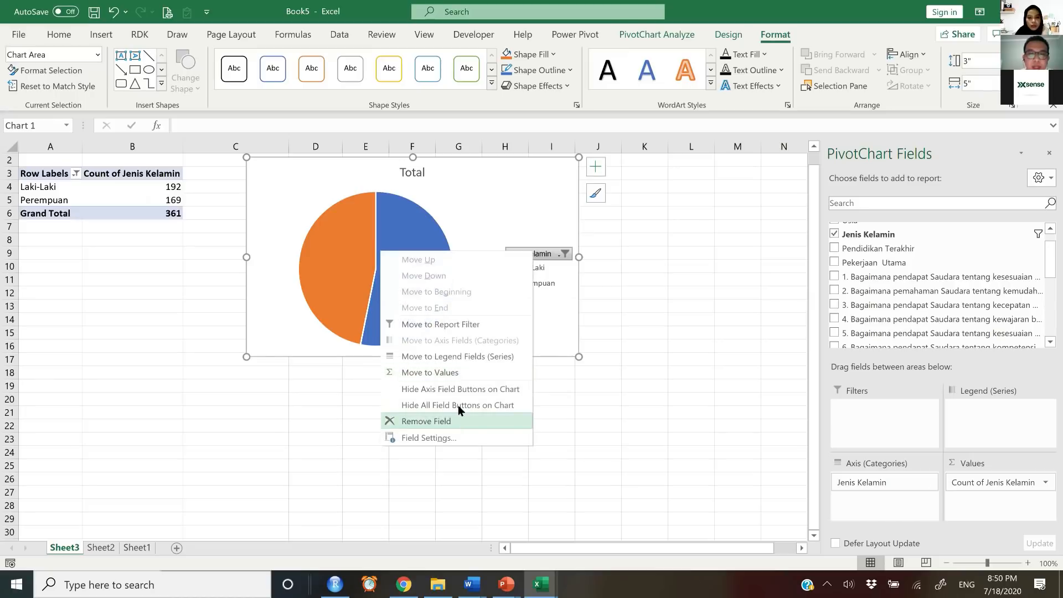
key(Return)
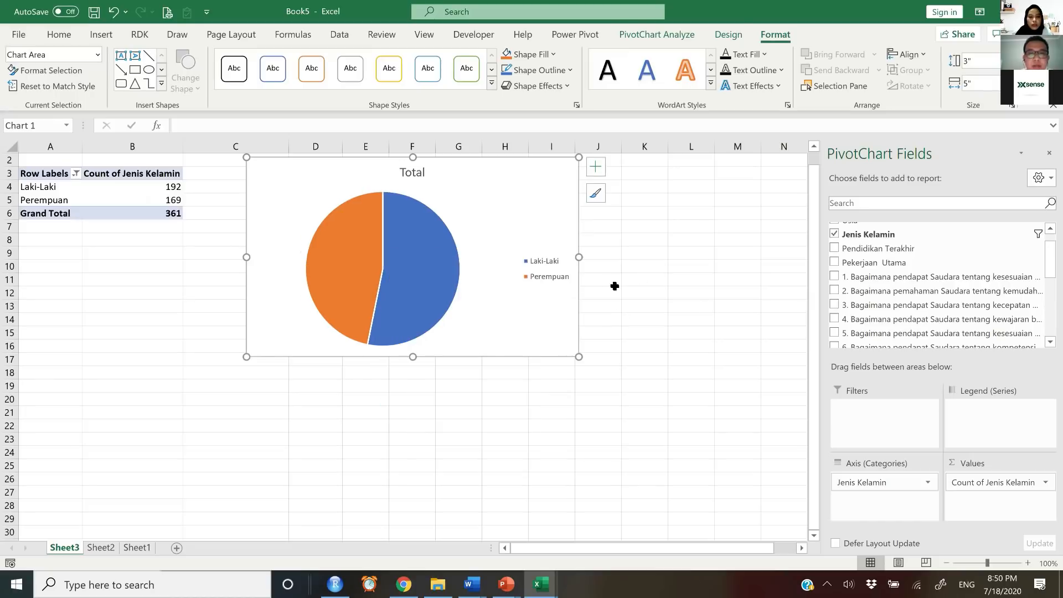
click(645, 279)
click(676, 213)
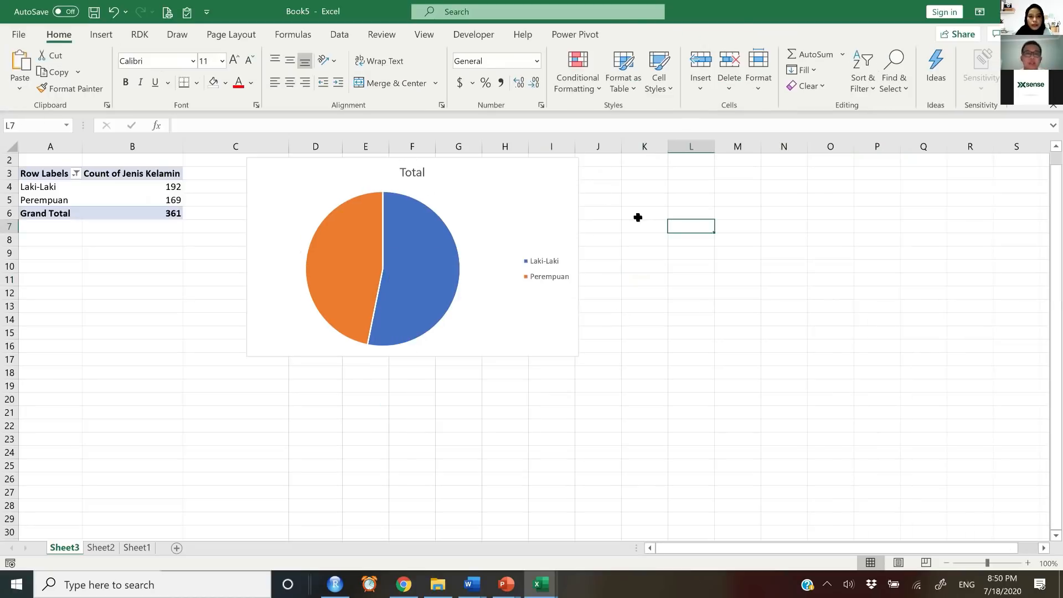
Shift the pie chart slightly away from the PivotTable and shrink it so its lower corner ends at row 16 in column I.
drag(267, 173, 287, 180)
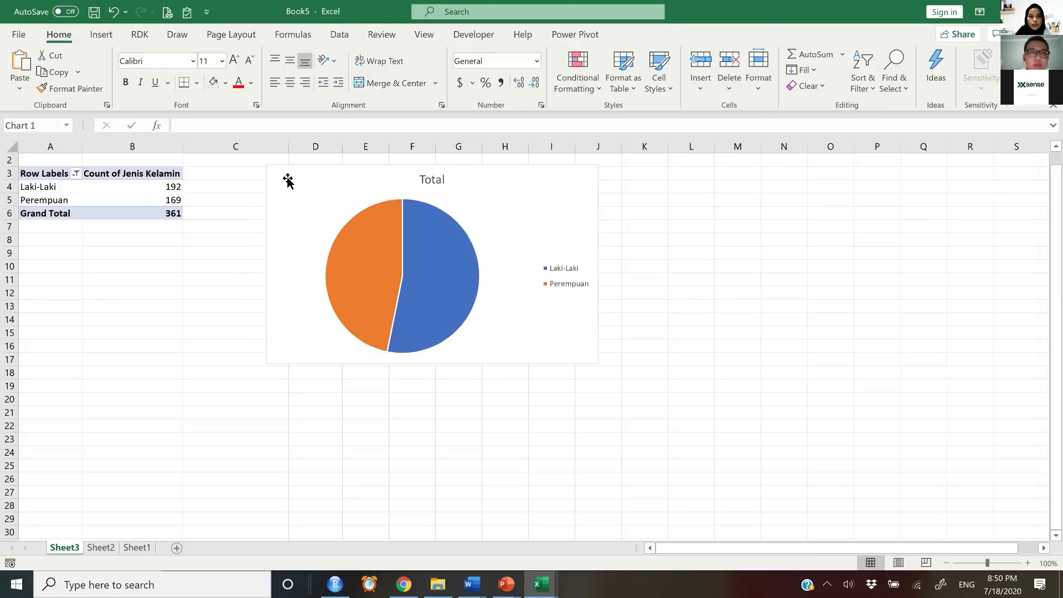
drag(599, 364, 569, 345)
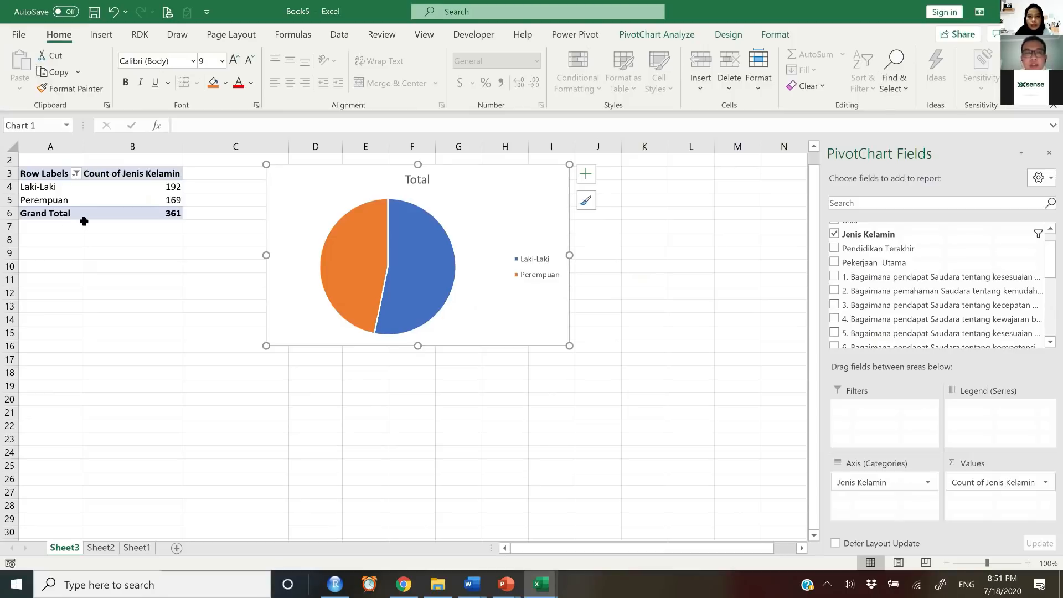
click(651, 245)
click(218, 277)
click(527, 162)
click(544, 177)
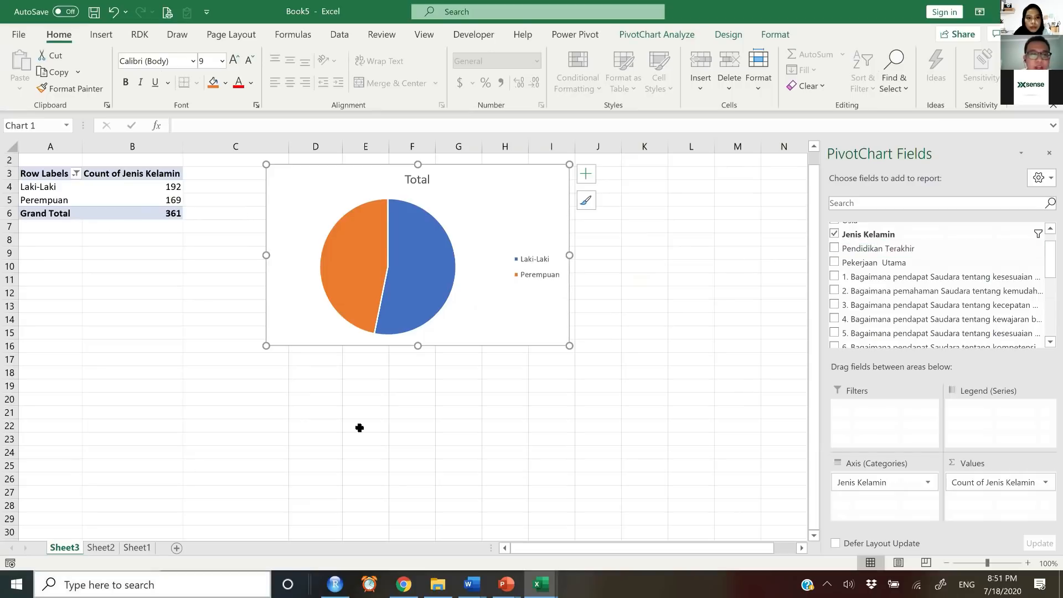
Copy the Jenis Kelamin PivotTable in A3:B6 and paste the copy at cell A18.
drag(34, 175, 128, 212)
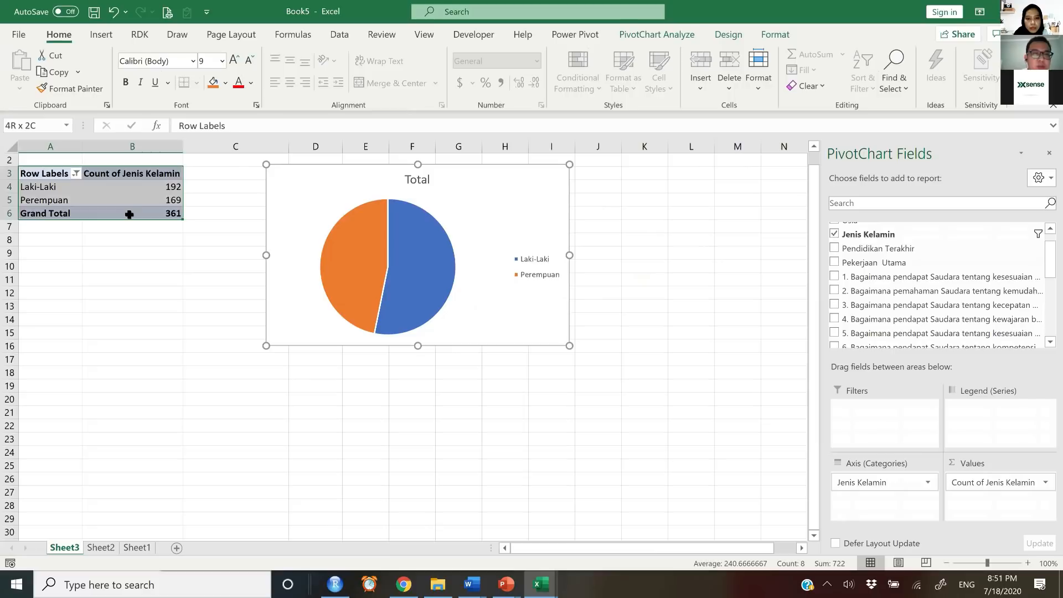
key(ctrl+c)
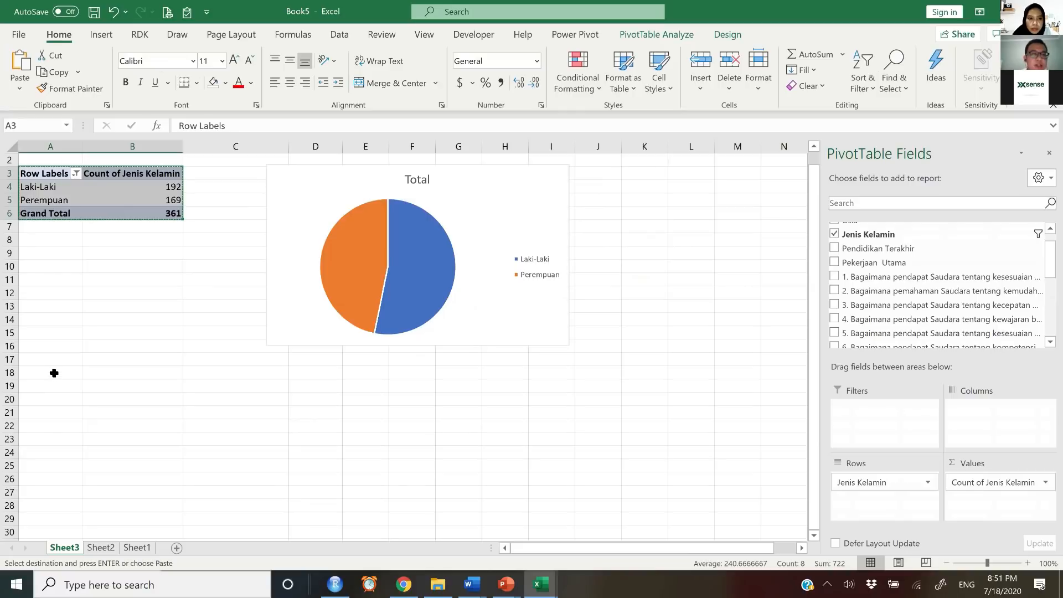
click(58, 372)
key(ctrl+v)
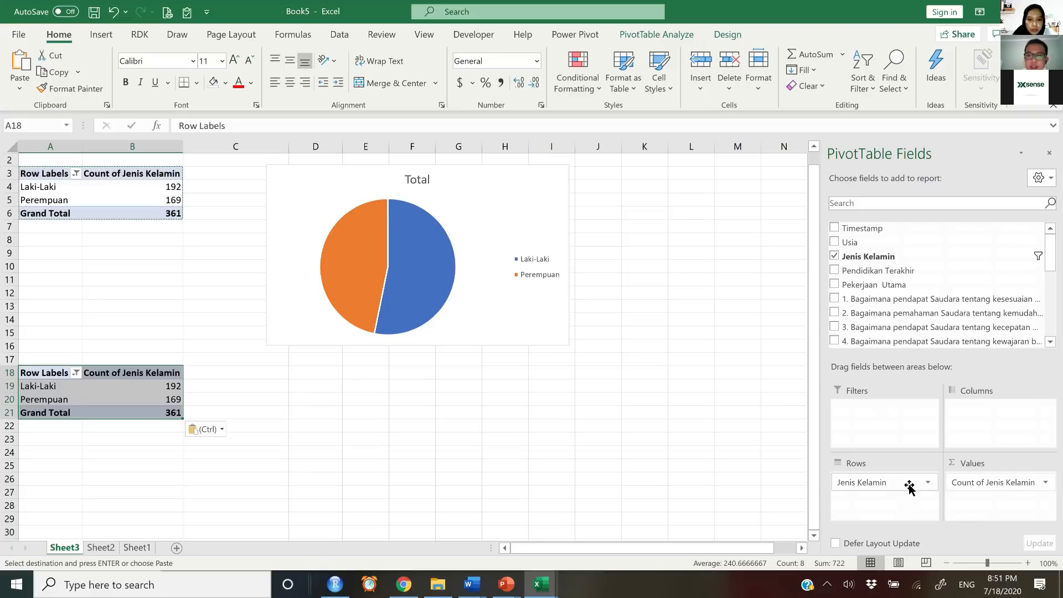
Replace Jenis Kelamin with Pendidikan Terakhir in both the rows and the counted values of the copied PivotTable.
drag(895, 272, 792, 426)
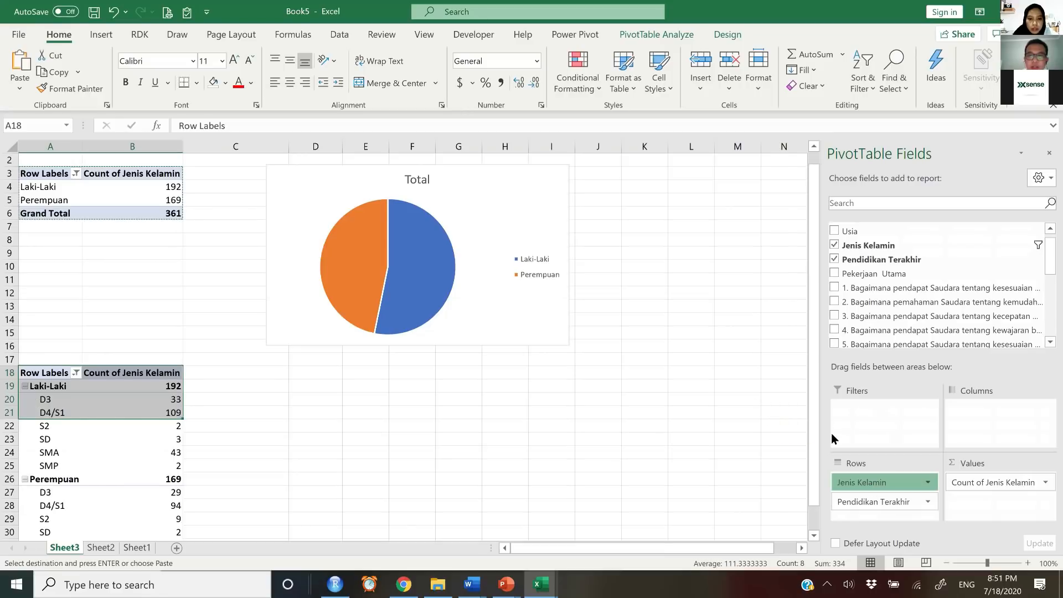
drag(988, 490, 741, 392)
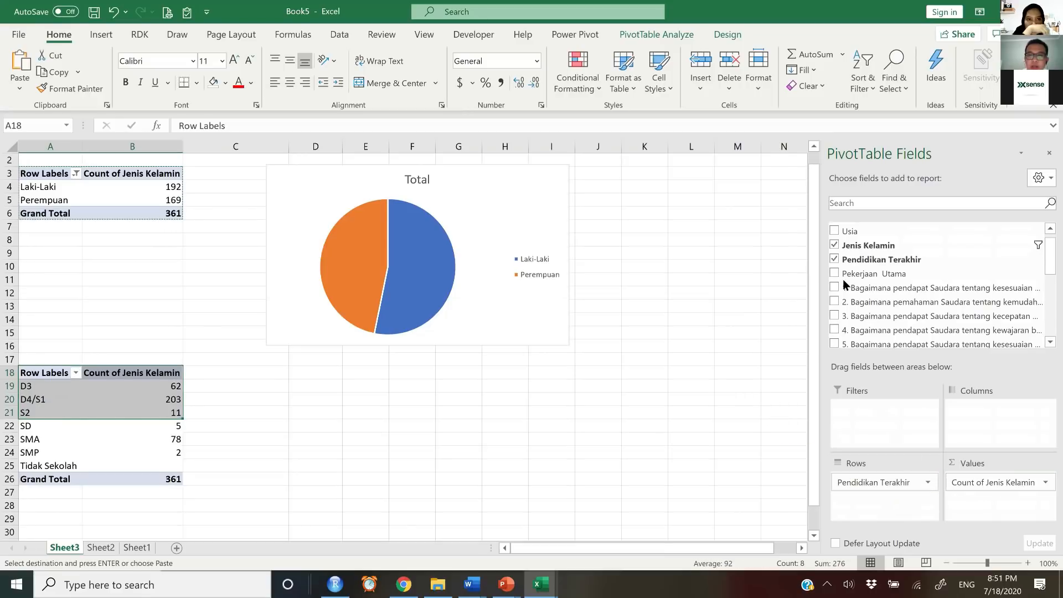
drag(964, 454, 980, 491)
click(395, 427)
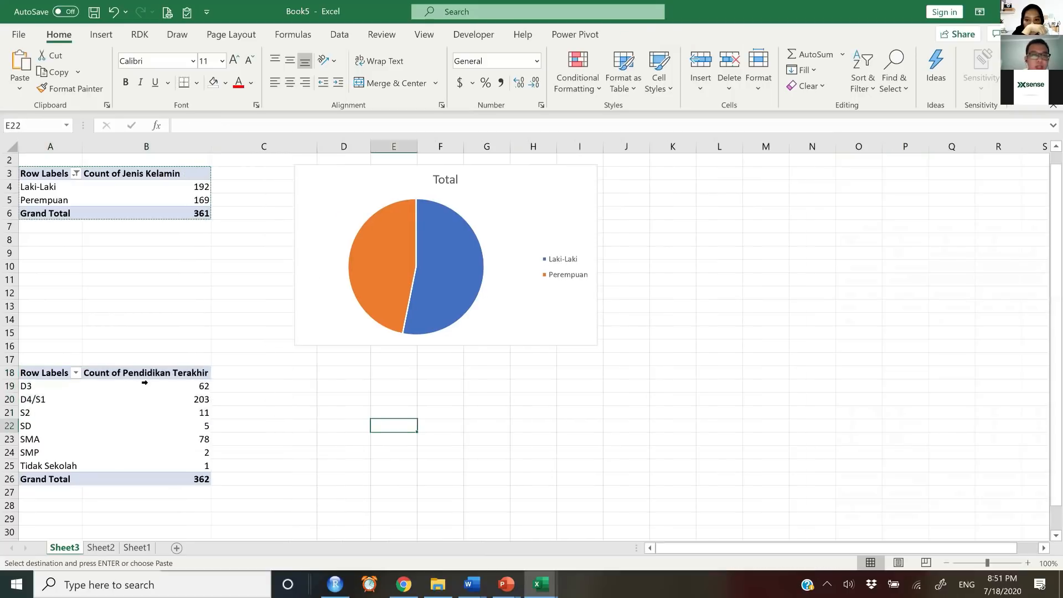
Insert a Clustered Column PivotChart based on the Pendidikan Terakhir PivotTable, previewing the Pie type first.
click(33, 392)
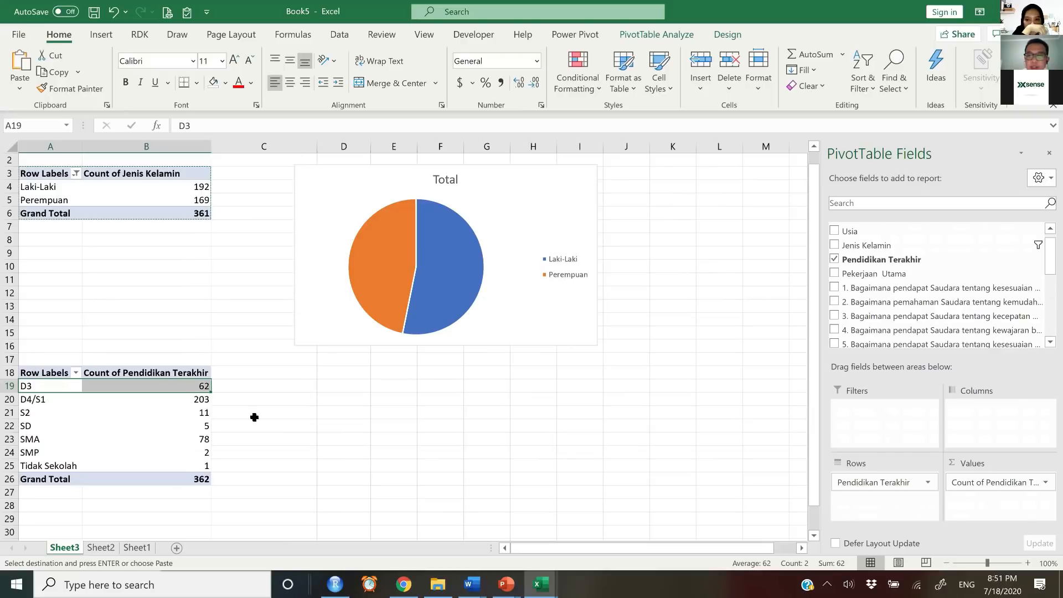
click(155, 428)
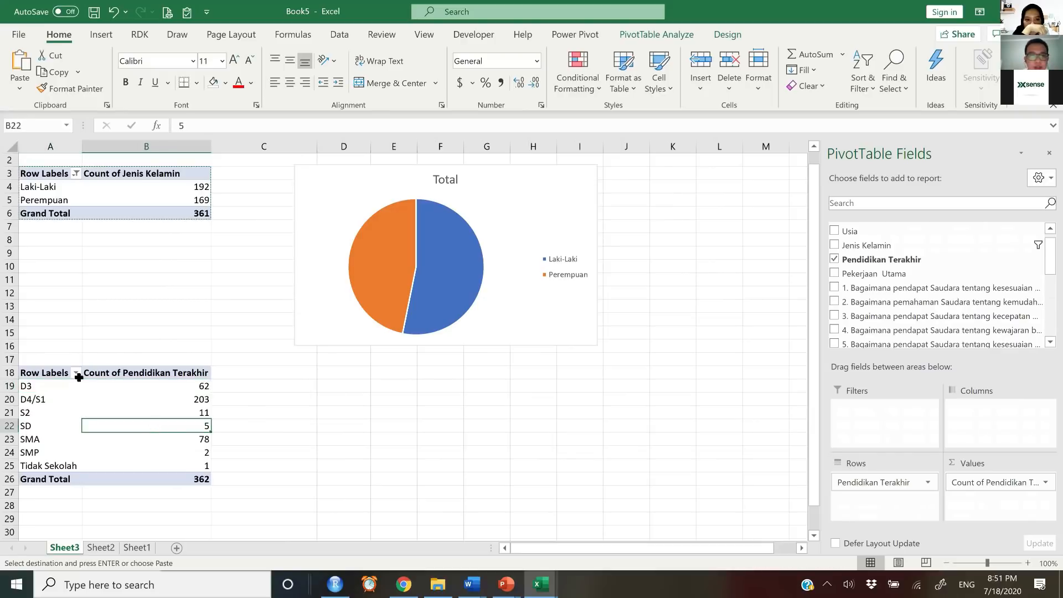
click(291, 388)
click(61, 399)
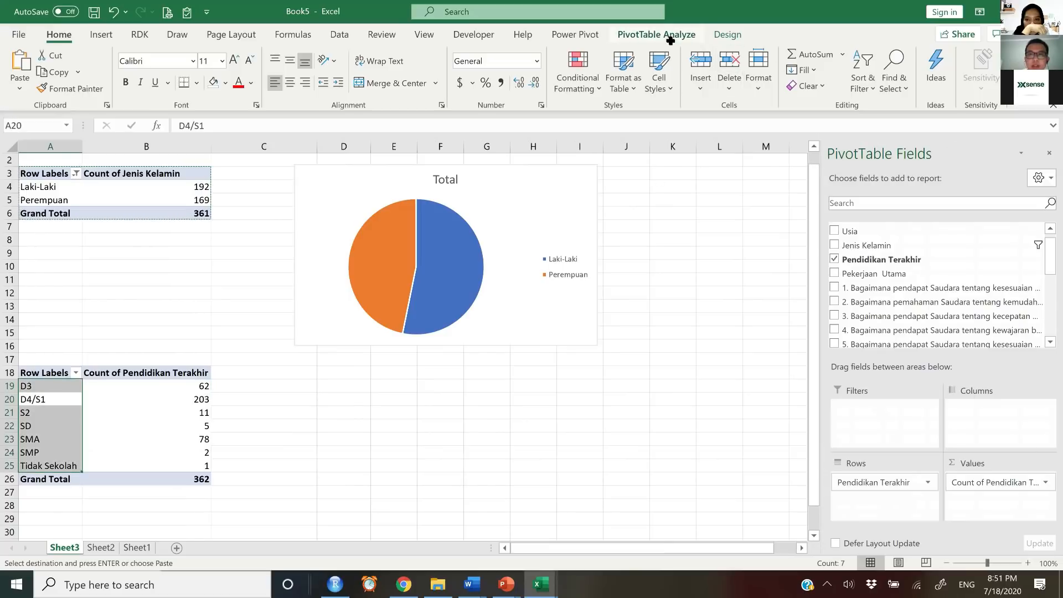
click(668, 36)
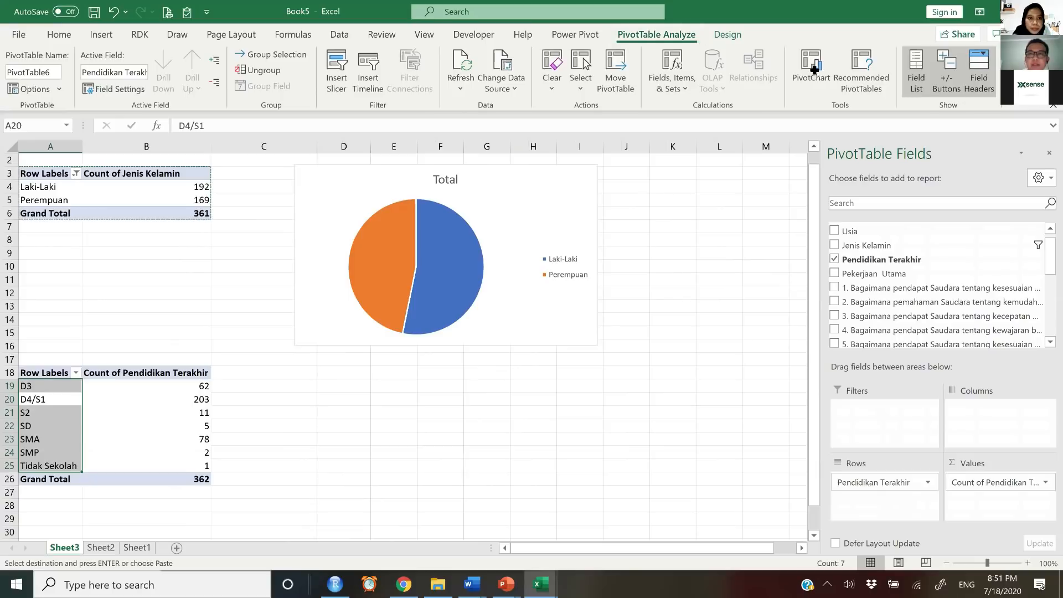
click(814, 69)
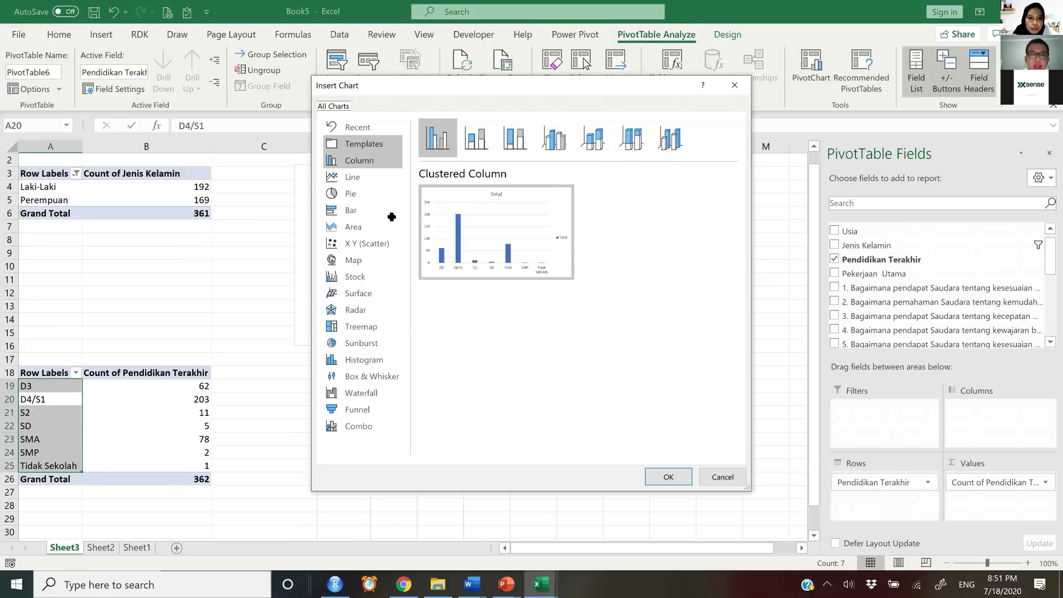
click(370, 197)
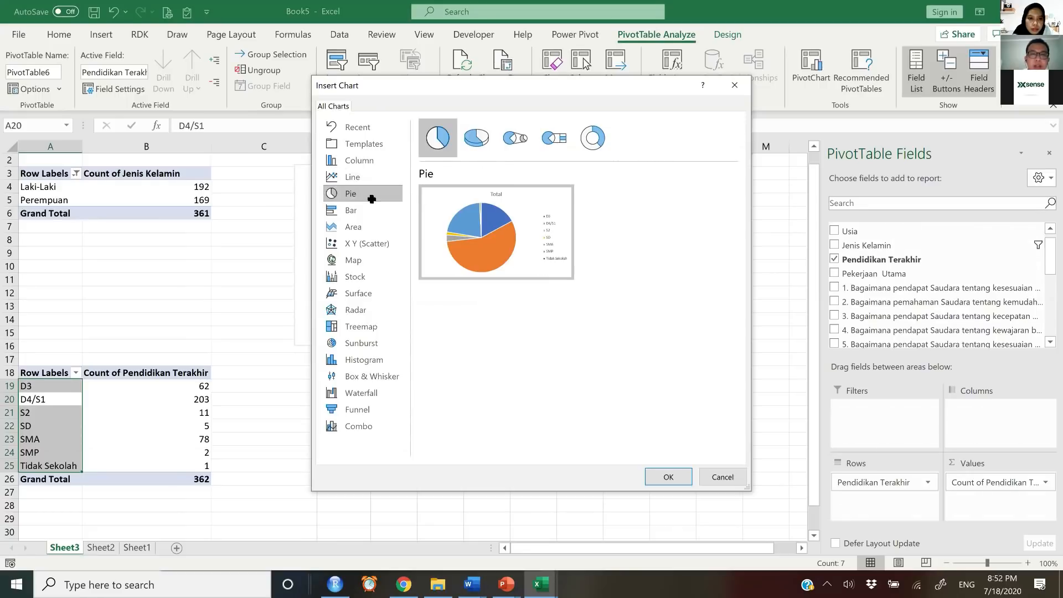
mouse_move(461, 262)
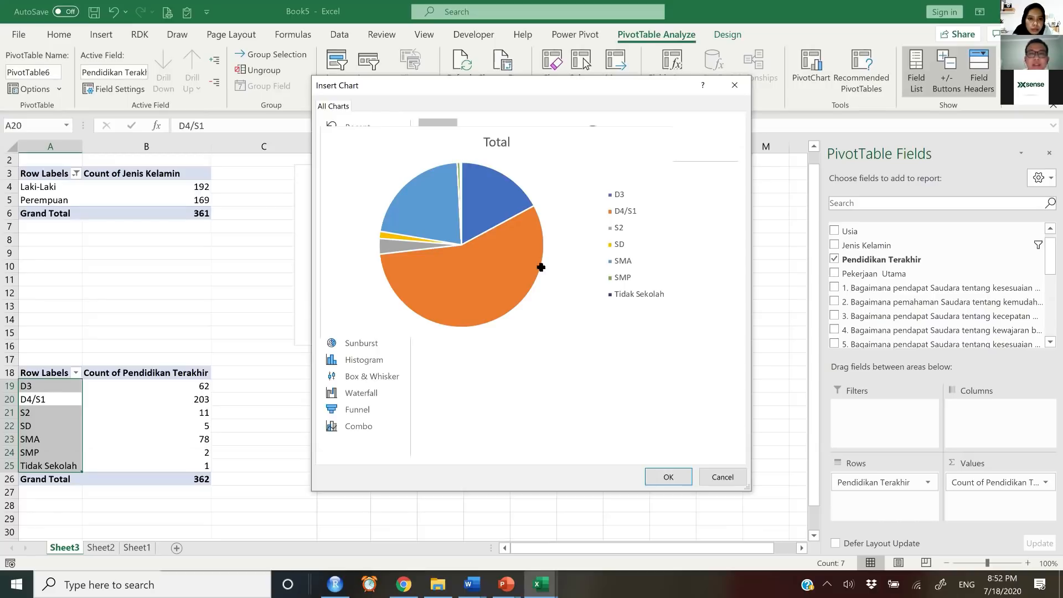
click(362, 160)
mouse_move(546, 343)
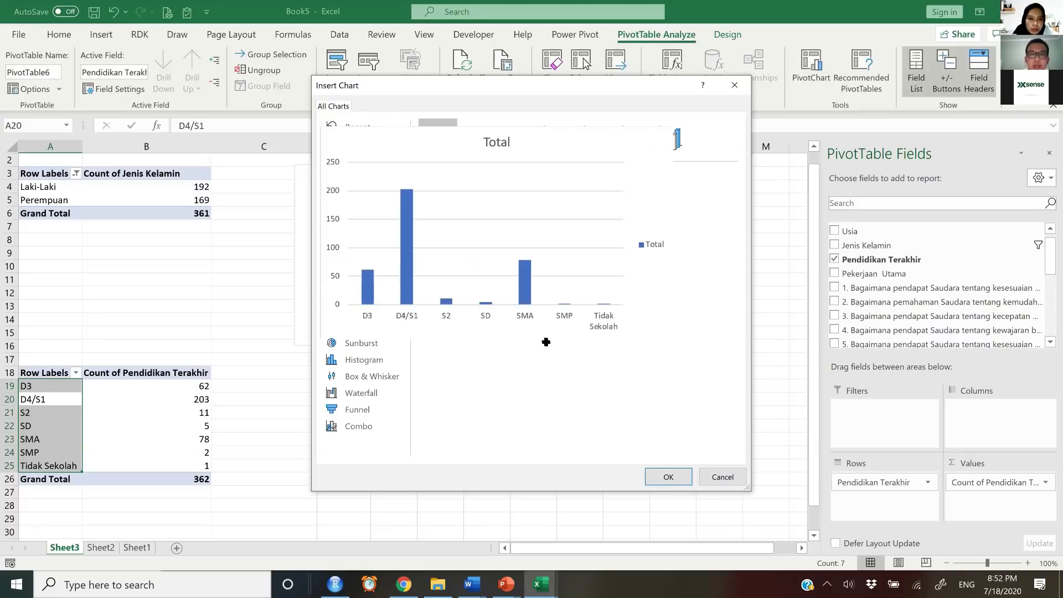
click(669, 477)
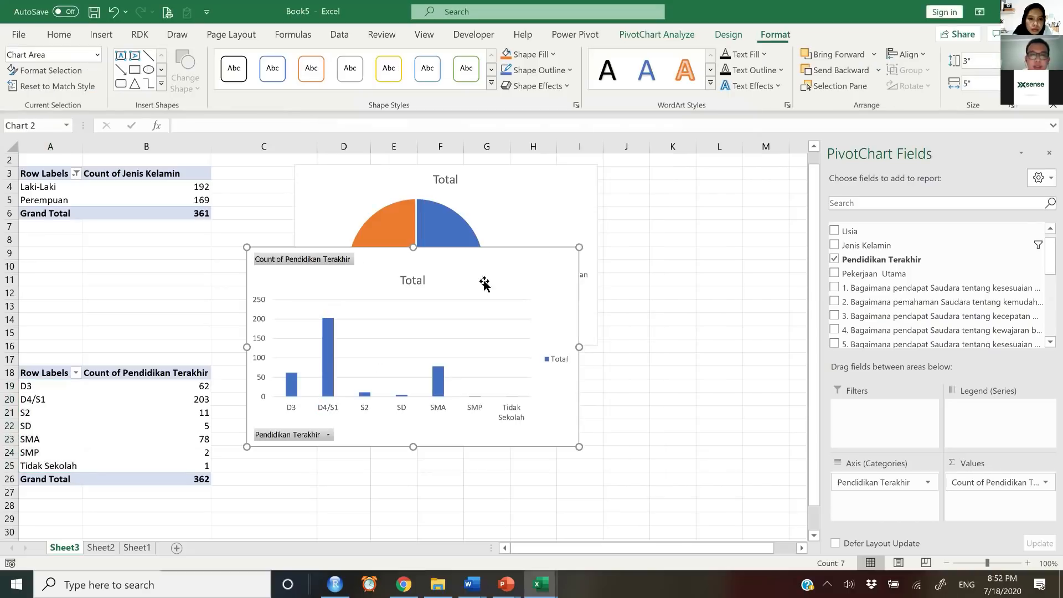
Hide all field buttons on the column chart and place it below the pie chart, with its upper-left corner at row 17 in column C.
right_click(370, 376)
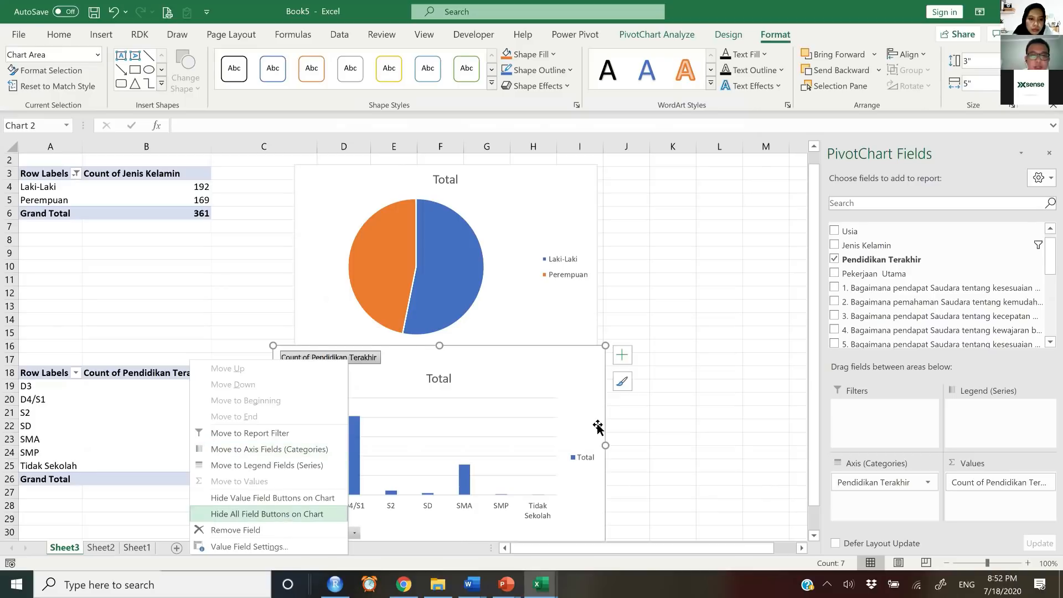
click(284, 515)
scroll(598, 427, down, 2)
drag(551, 307, 572, 323)
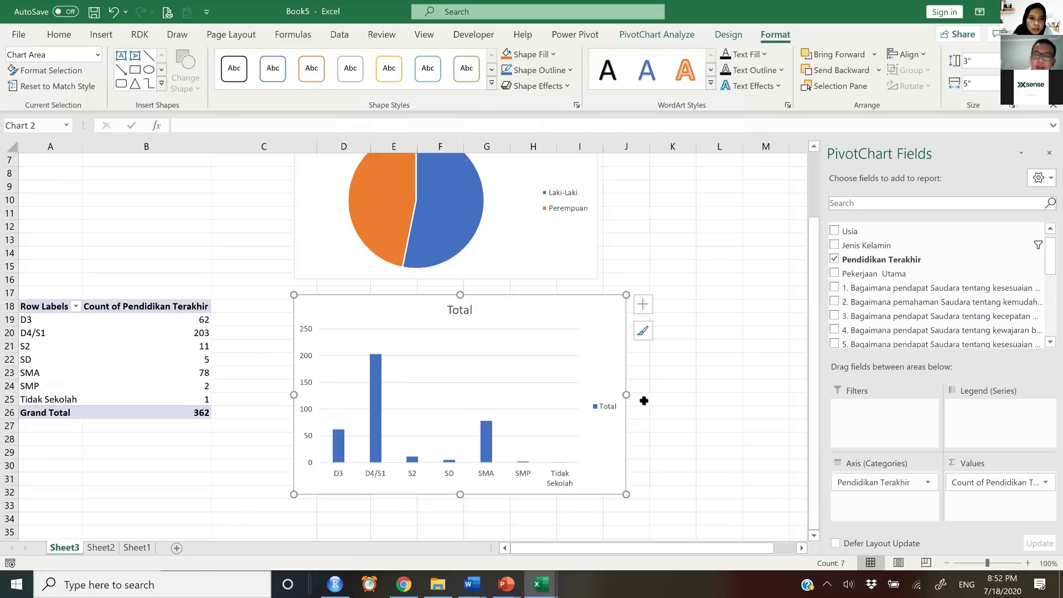
Remove the gridlines and the vertical value axis from the column chart.
click(608, 410)
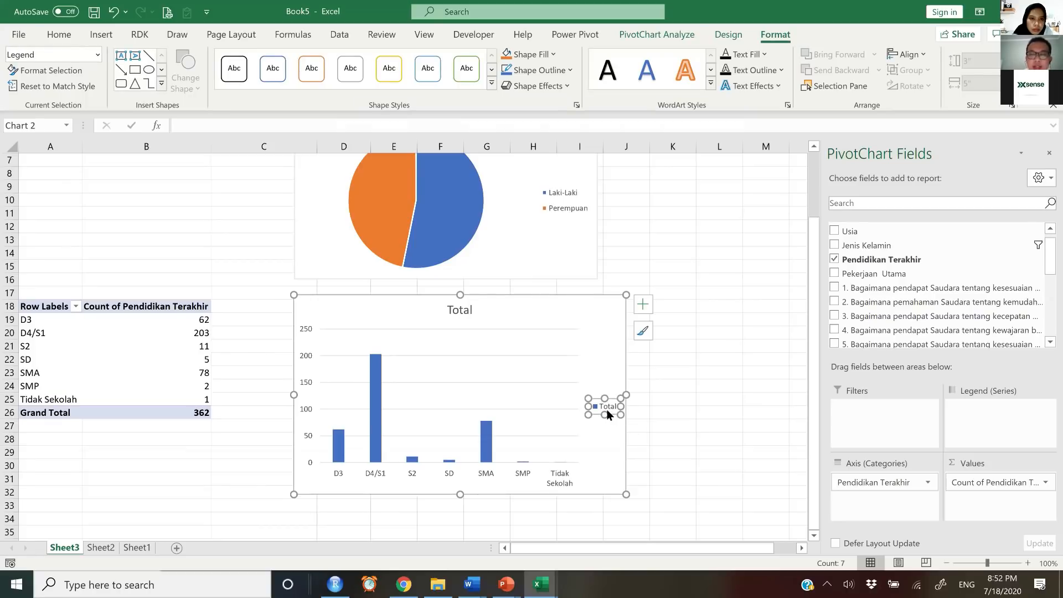
click(687, 403)
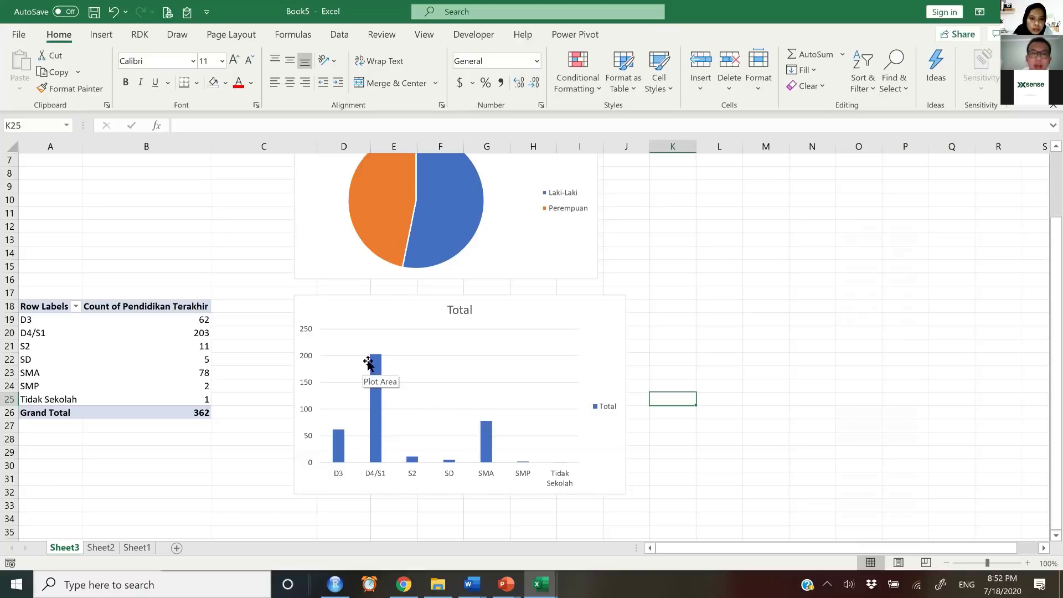
click(476, 355)
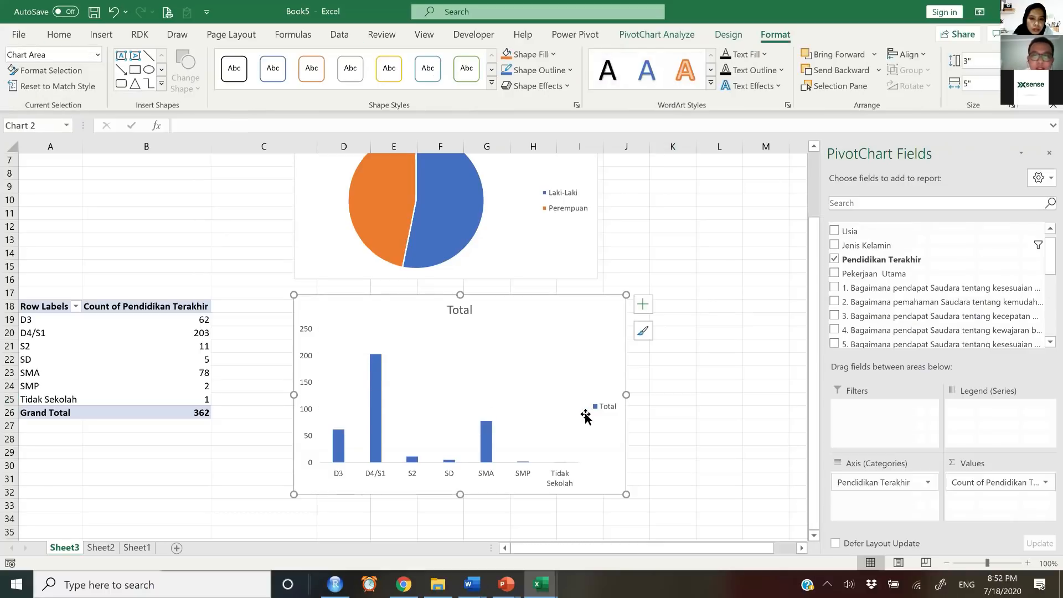
click(307, 353)
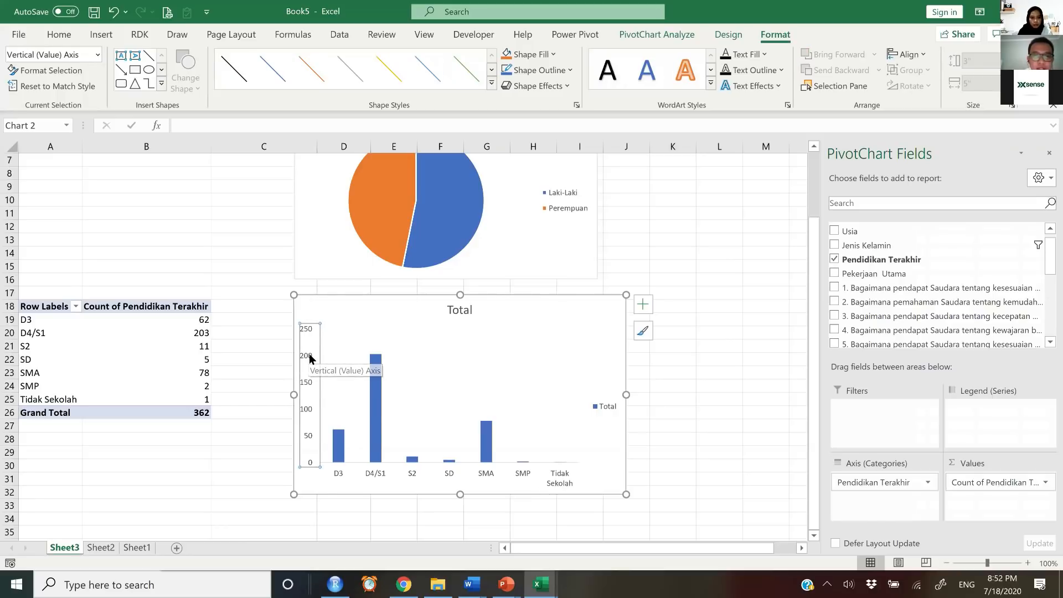
key(Escape)
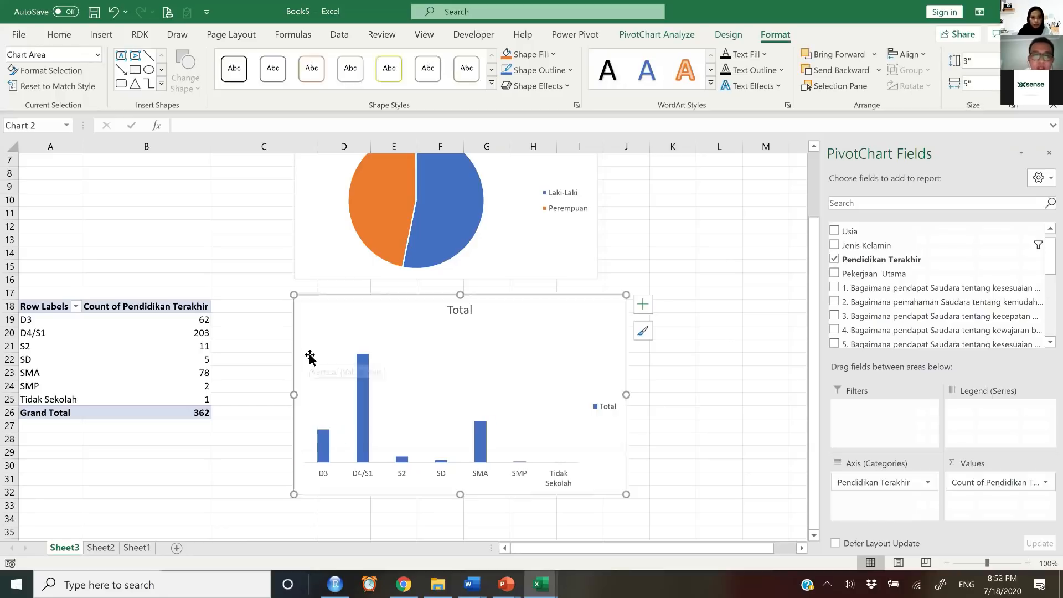
Add data labels to the bars of the Pendidikan Terakhir column chart.
click(363, 366)
right_click(362, 392)
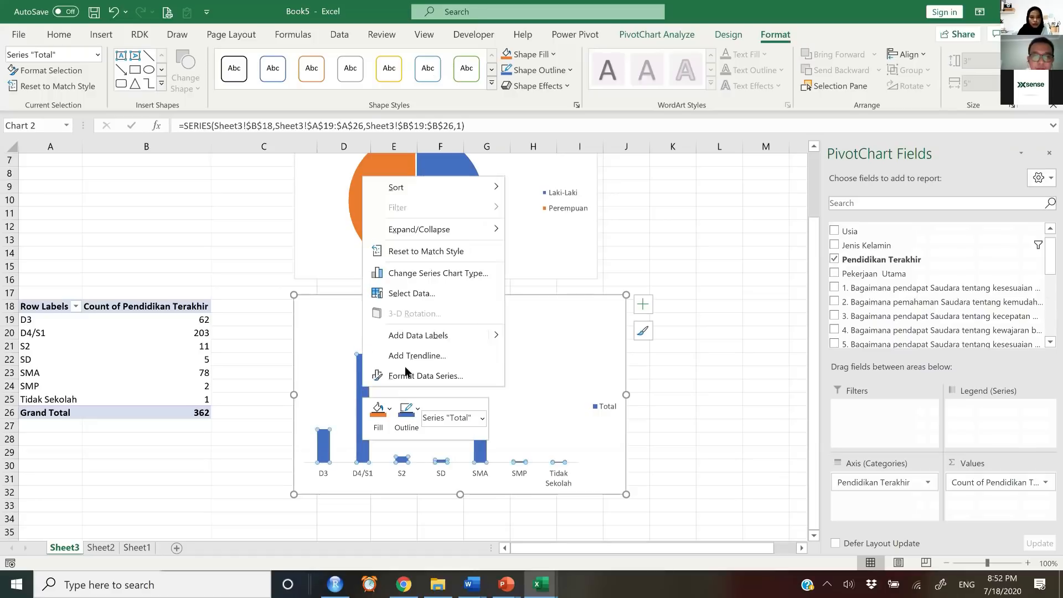
mouse_move(496, 337)
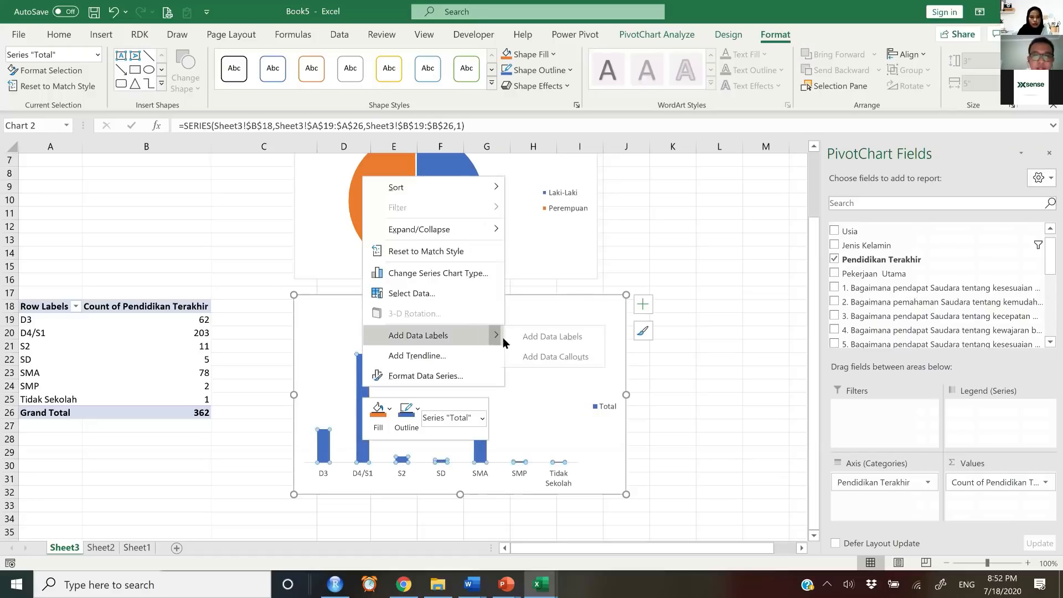
click(540, 339)
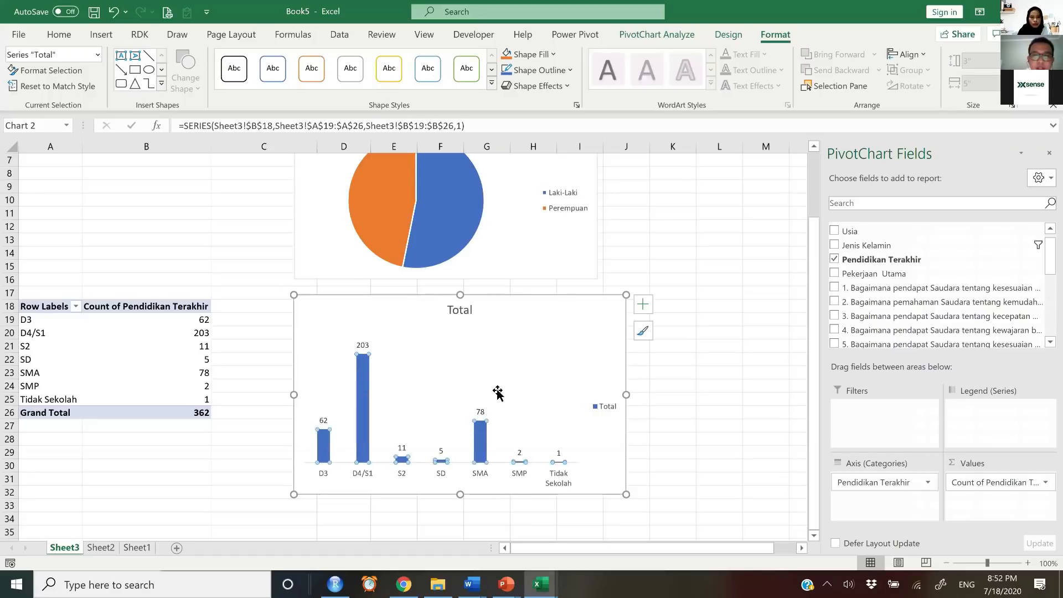
click(679, 443)
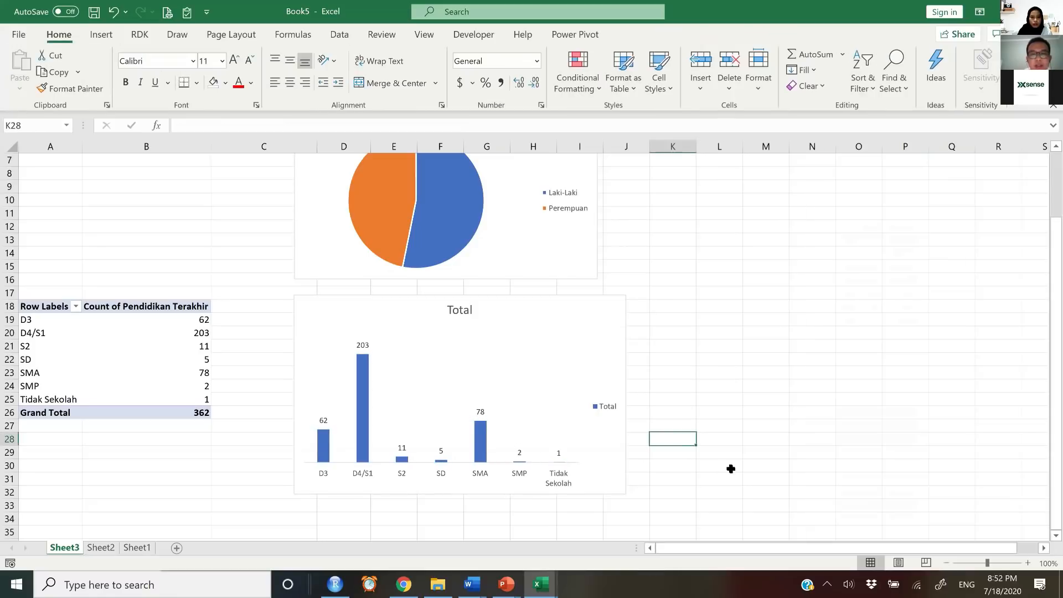
Delete the column chart's title and shrink the chart so its lower corner ends at row 30 in column I.
click(468, 313)
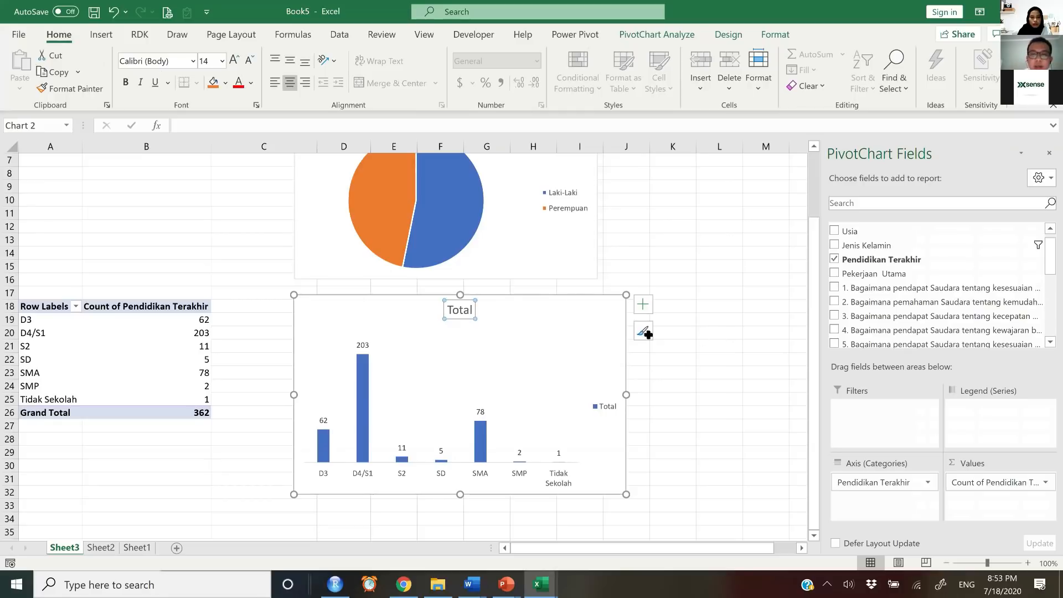
key(Delete)
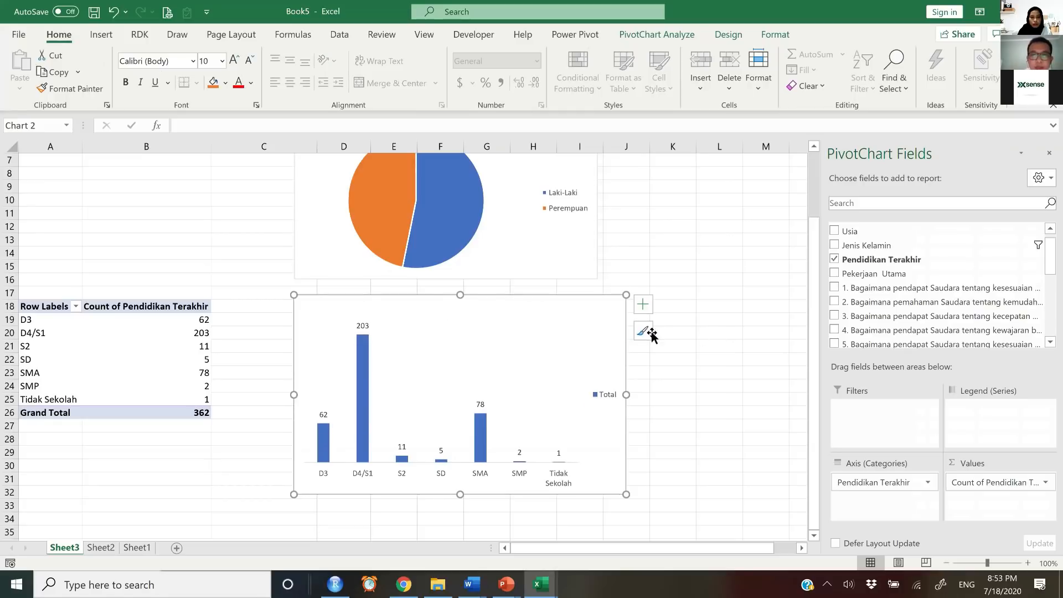
drag(626, 494, 592, 463)
click(660, 434)
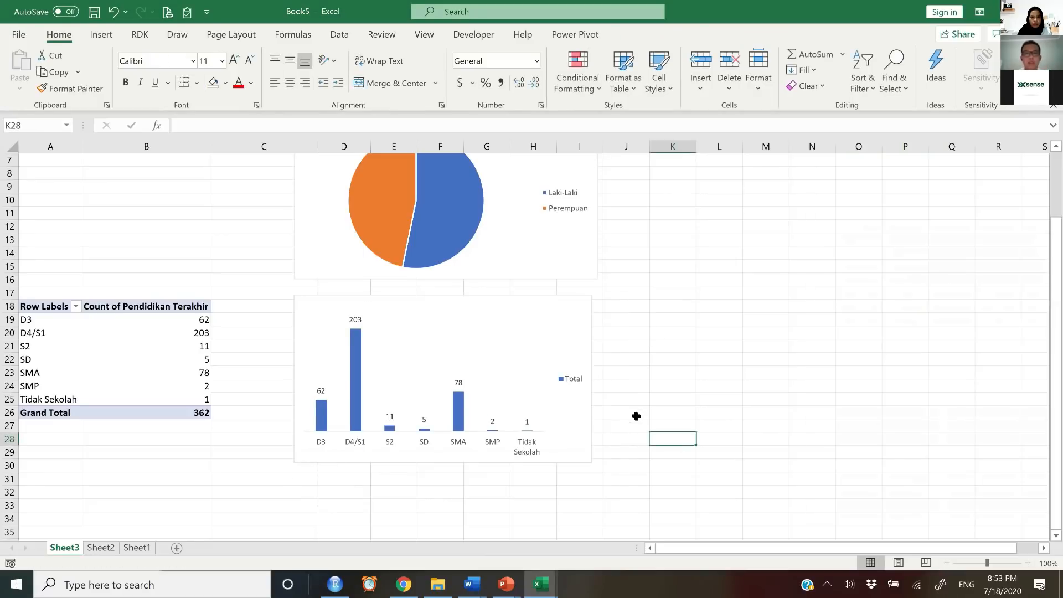
Switch from the workbook to Word and create a new blank document.
scroll(635, 415, up, 2)
scroll(631, 405, down, 2)
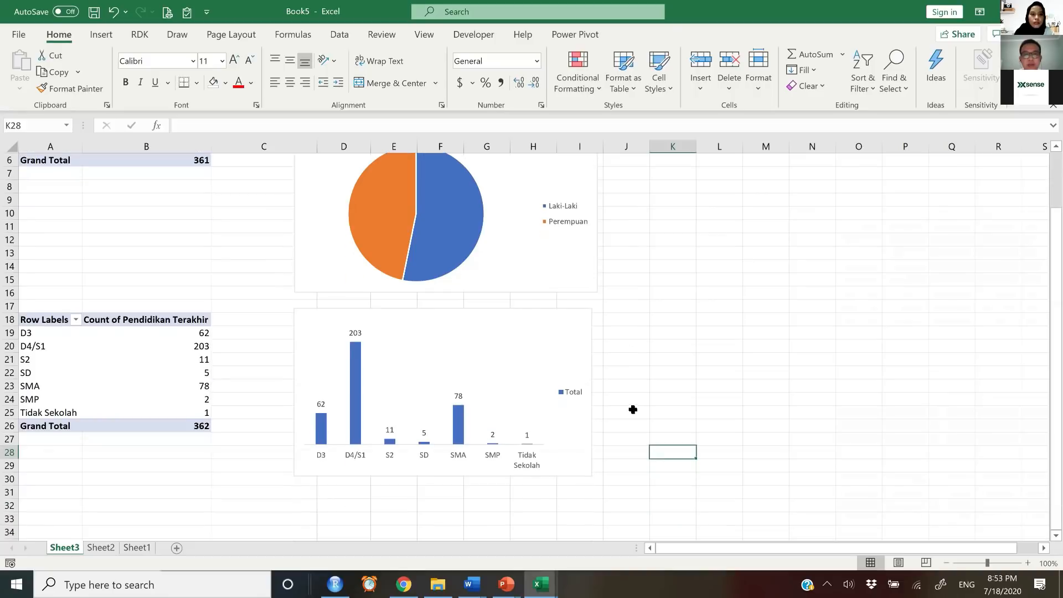
click(425, 310)
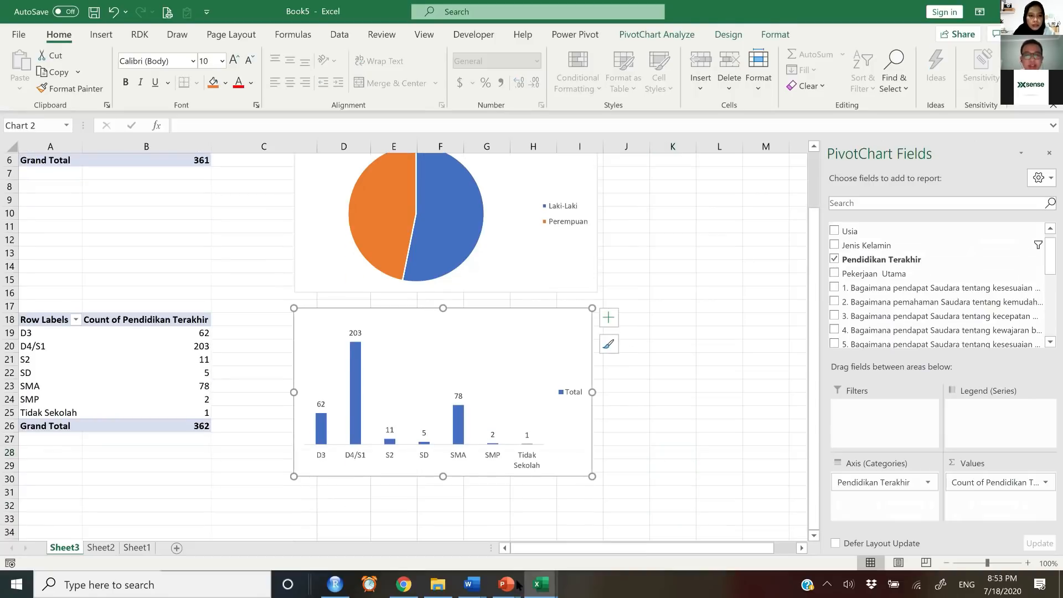
mouse_move(472, 585)
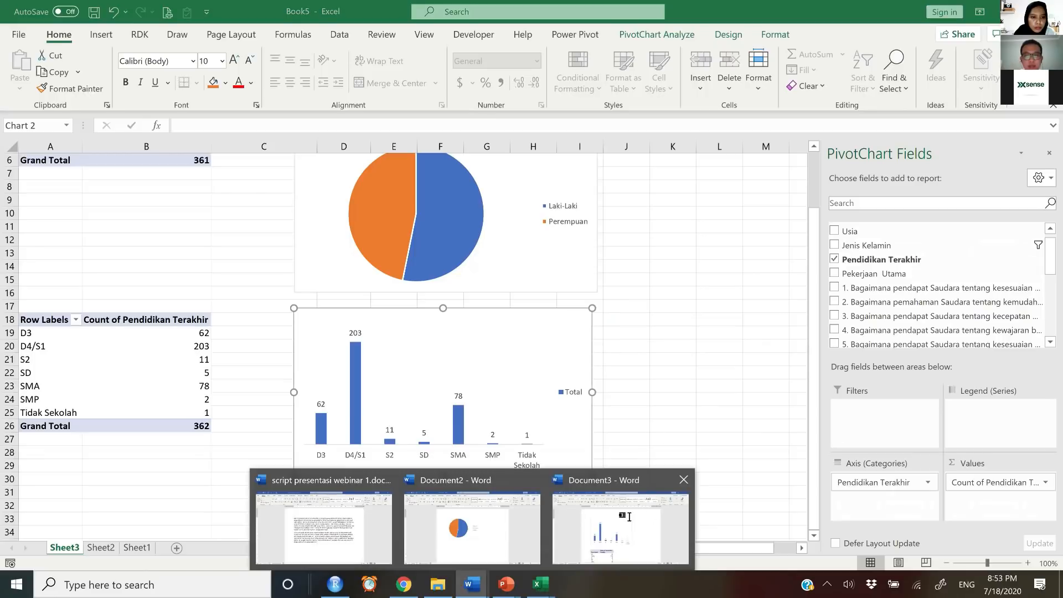
click(629, 517)
key(ctrl+n)
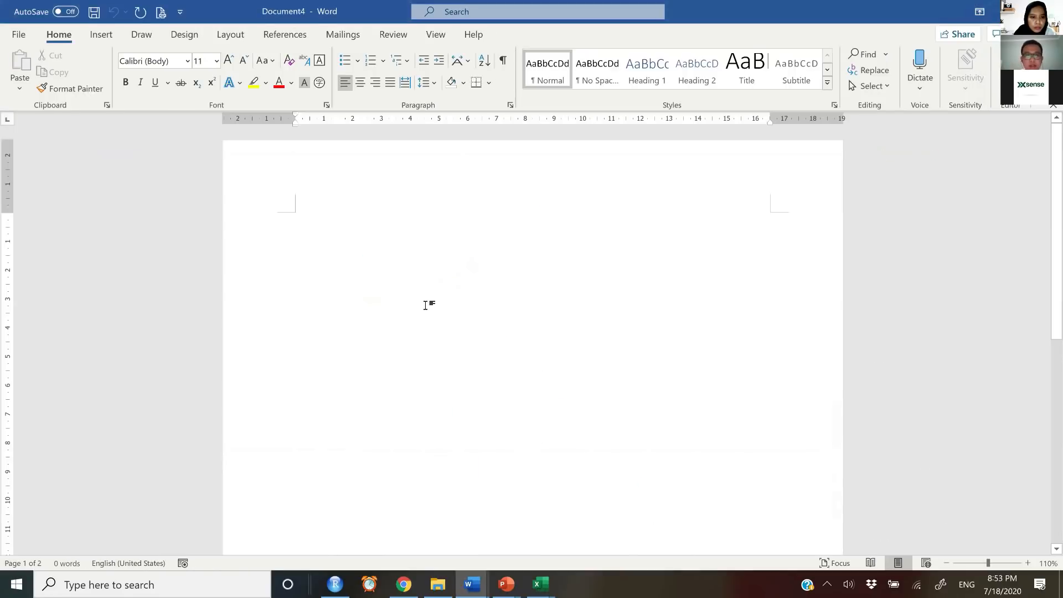
key(alt+Tab)
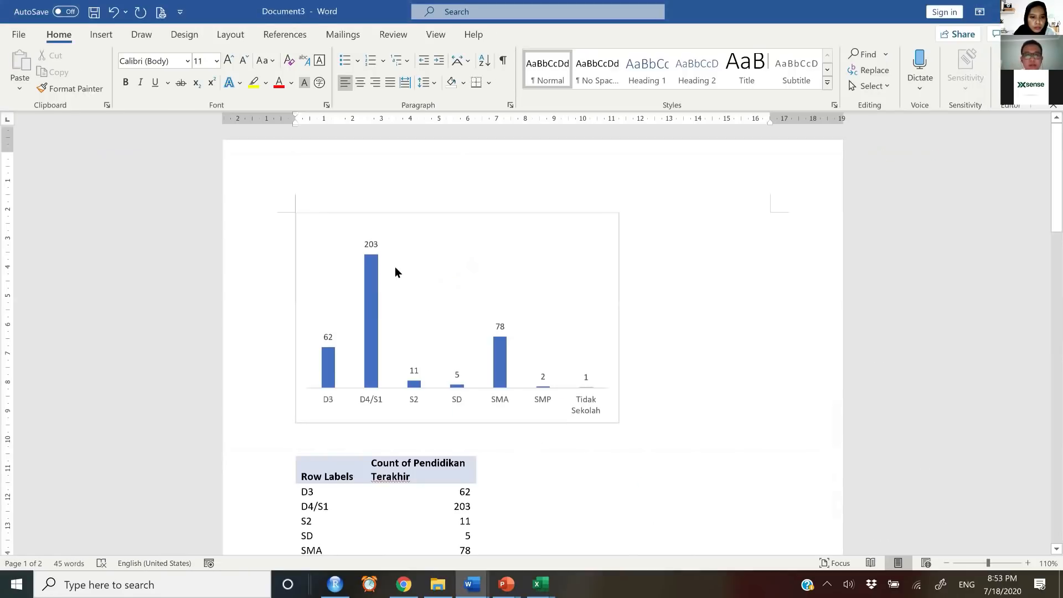
key(alt+Tab)
Enter the heading PROFIL RESPONDEN and, on the line below it, the numbered list item 1. JENIS KELAMIN.
text(1.)
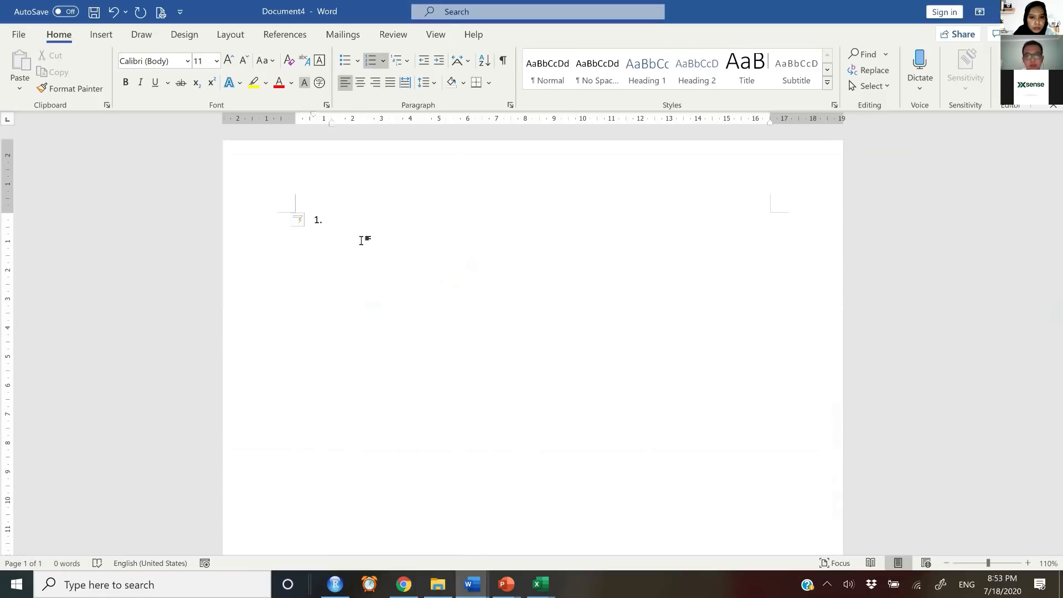
key(BackSpace)
key(BackSpace)
text(PROFIL RESPONDEN)
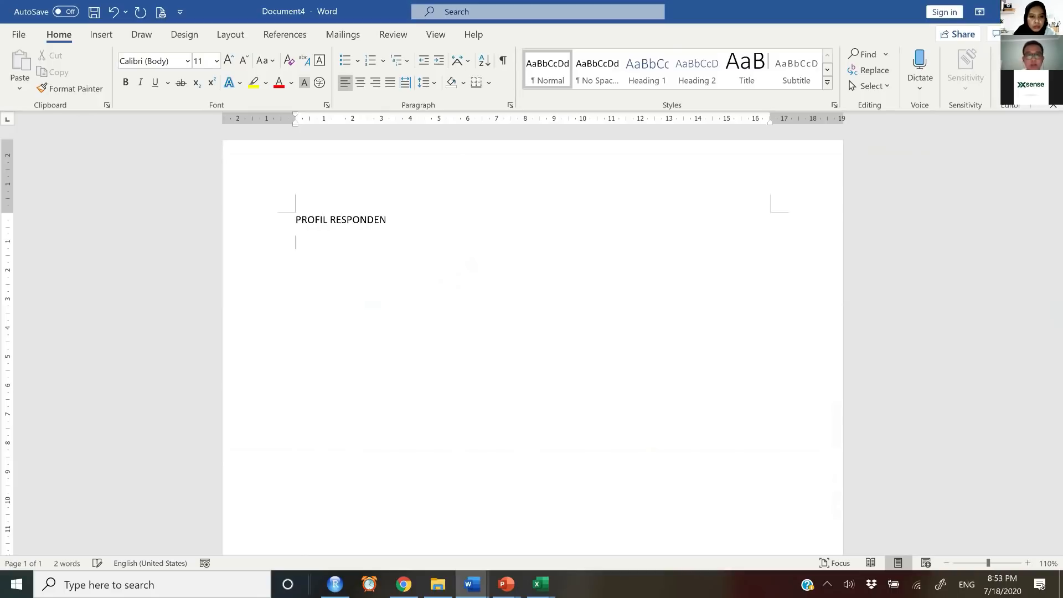
click(370, 60)
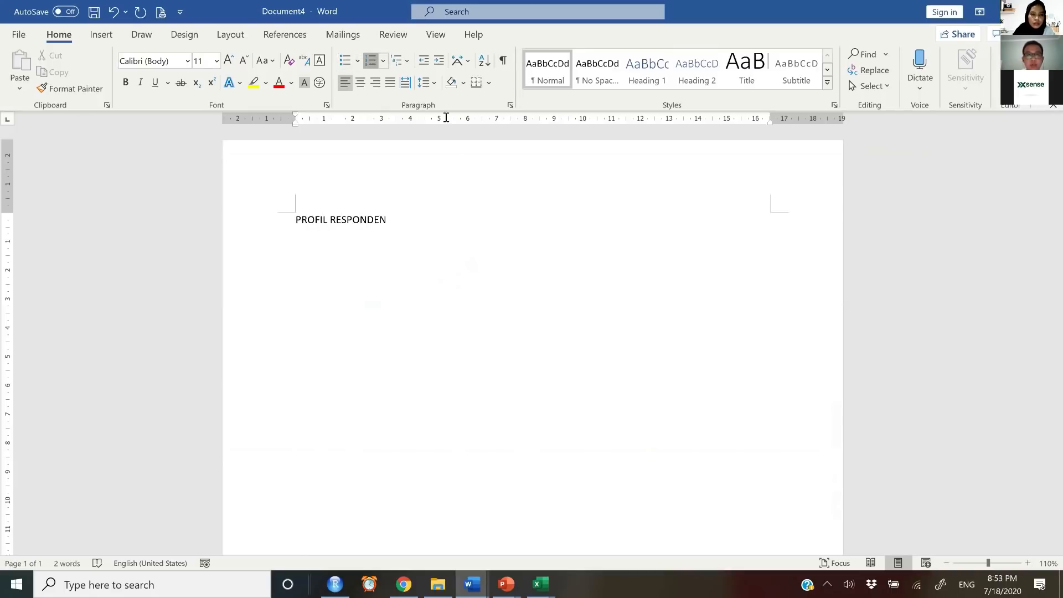
text(JENI)
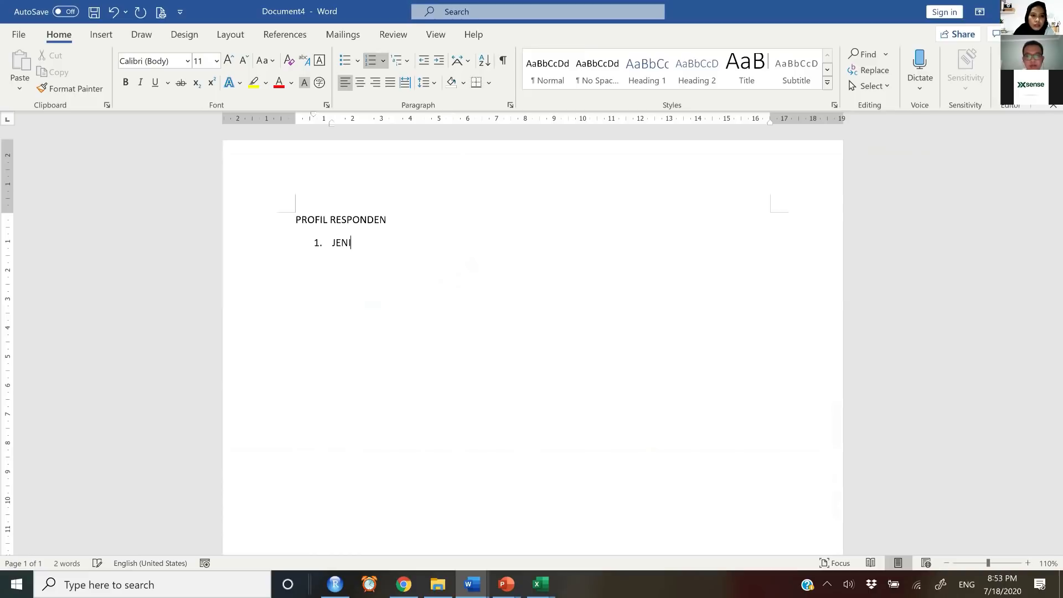
text(S KEL)
key(BackSpace)
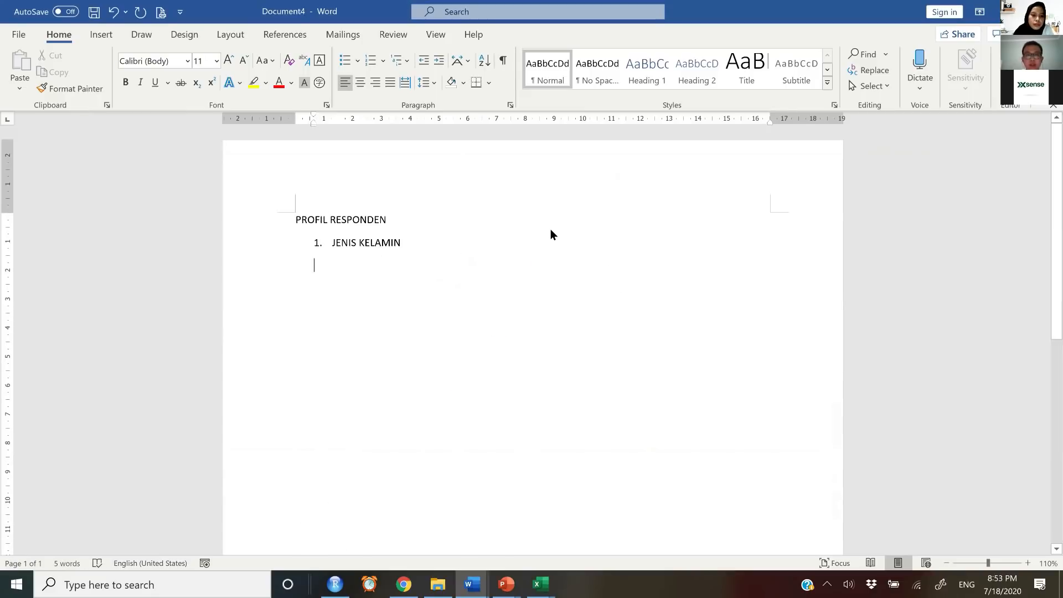
Copy the gender pie chart from the Book5 workbook and paste it as a linked chart below the JENIS KELAMIN item in Word.
key(alt+Tab)
key(Tab)
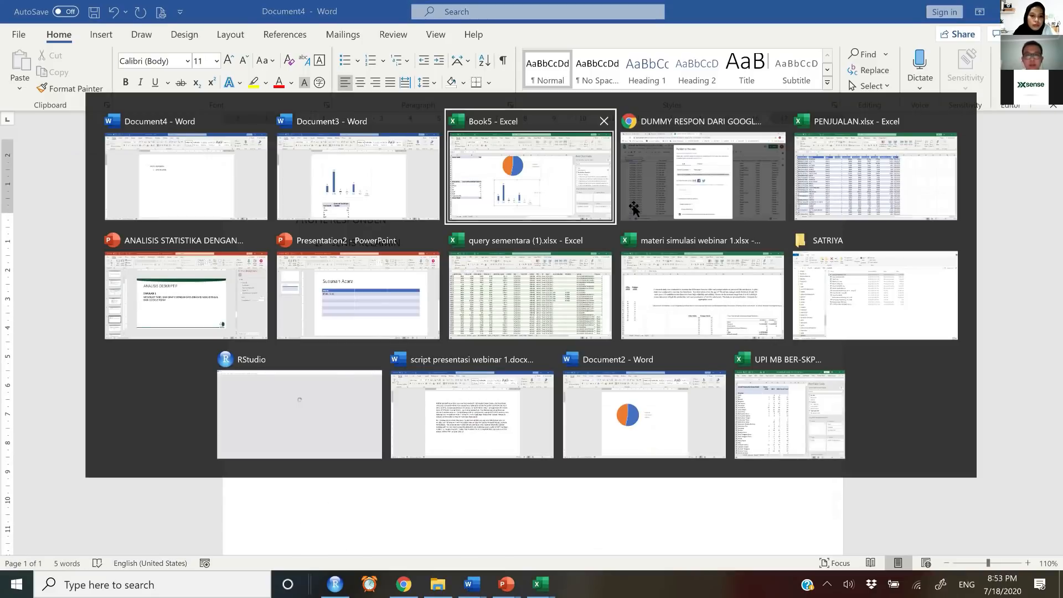
right_click(364, 294)
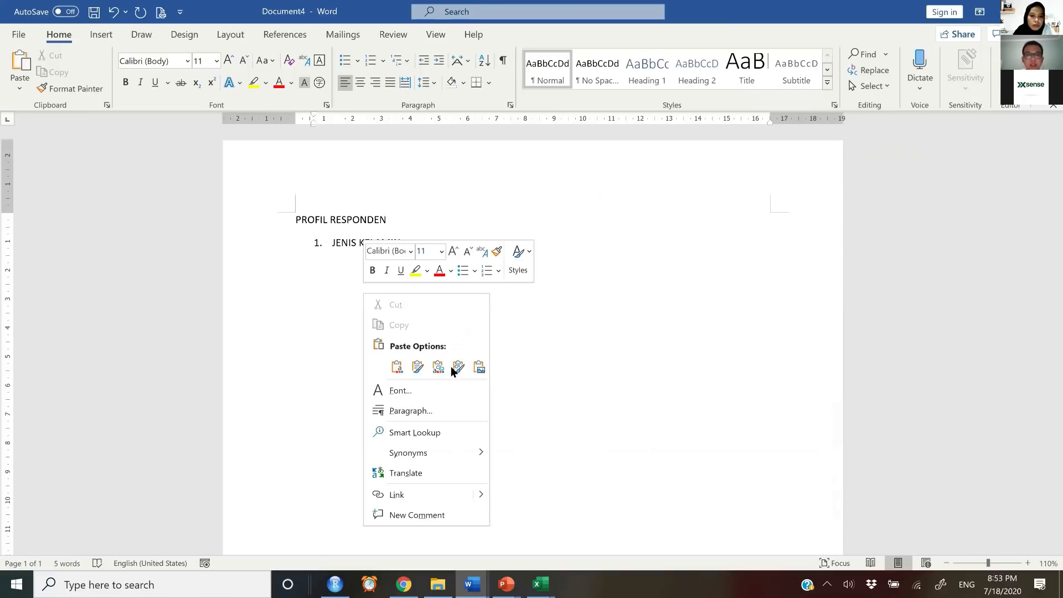
key(Escape)
key(ctrl+v)
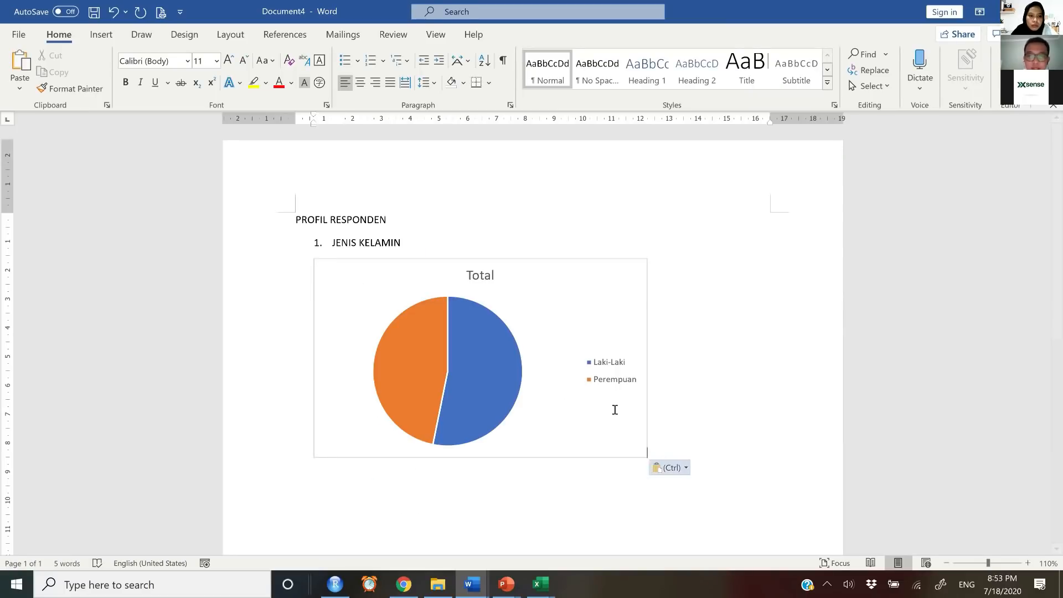
click(685, 471)
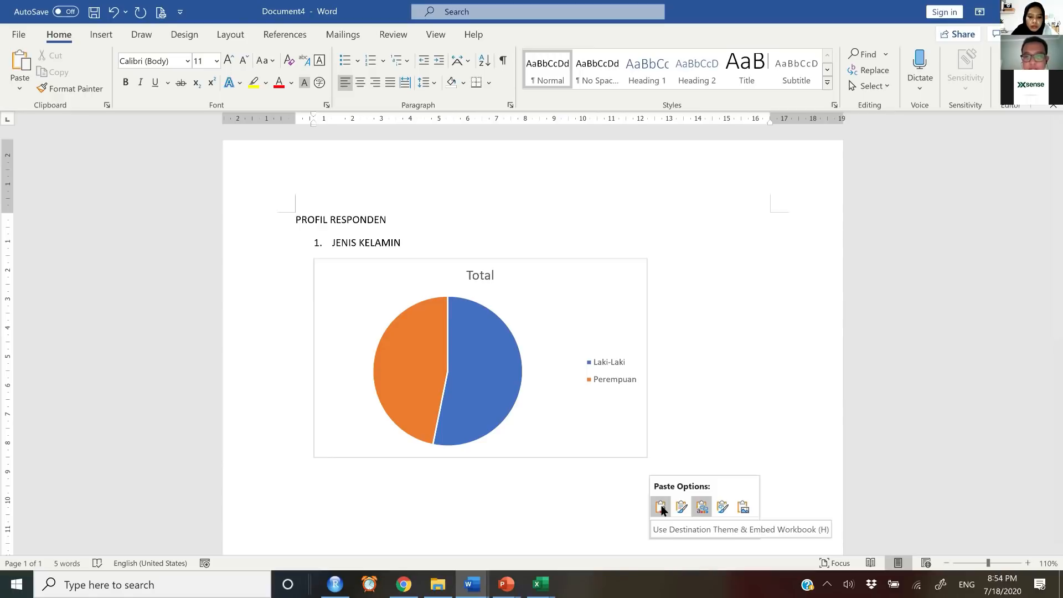
click(703, 508)
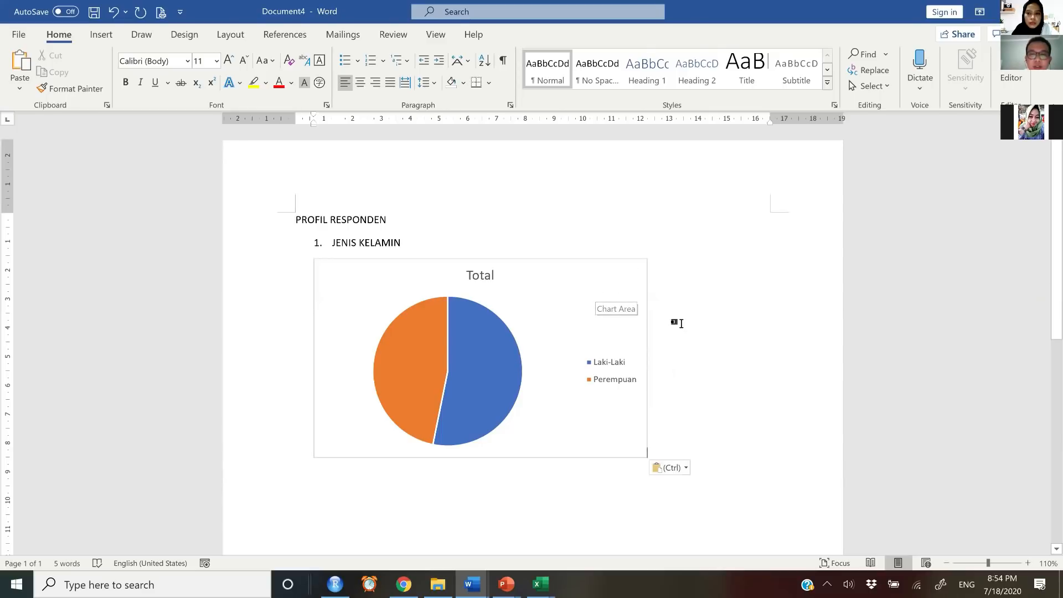
click(499, 361)
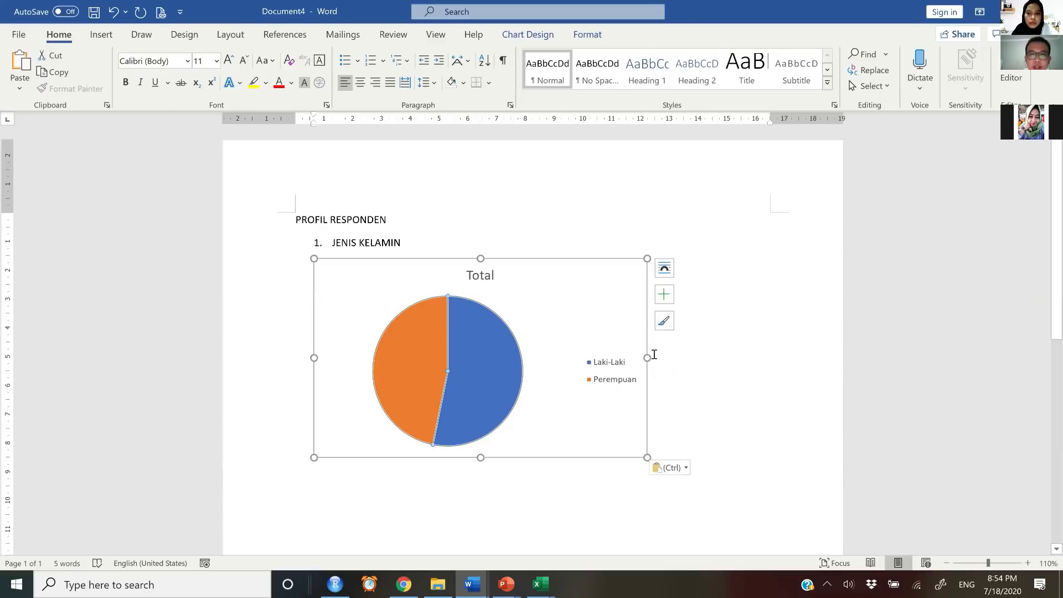
click(653, 355)
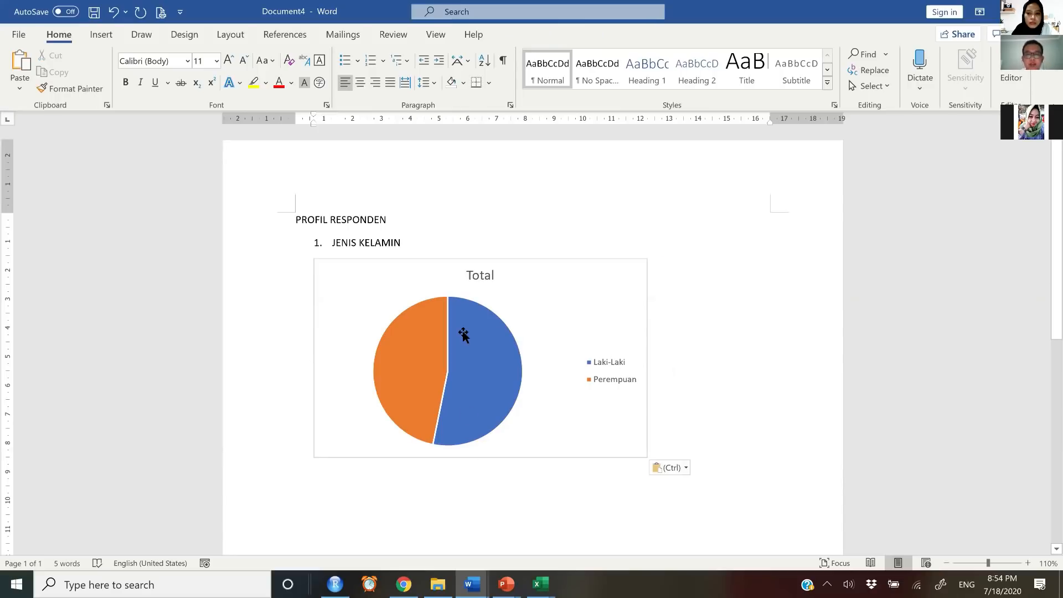
Copy the Pendidikan Terakhir column chart from Excel and paste it as a linked chart below the pie chart in the Word document.
key(alt+Tab)
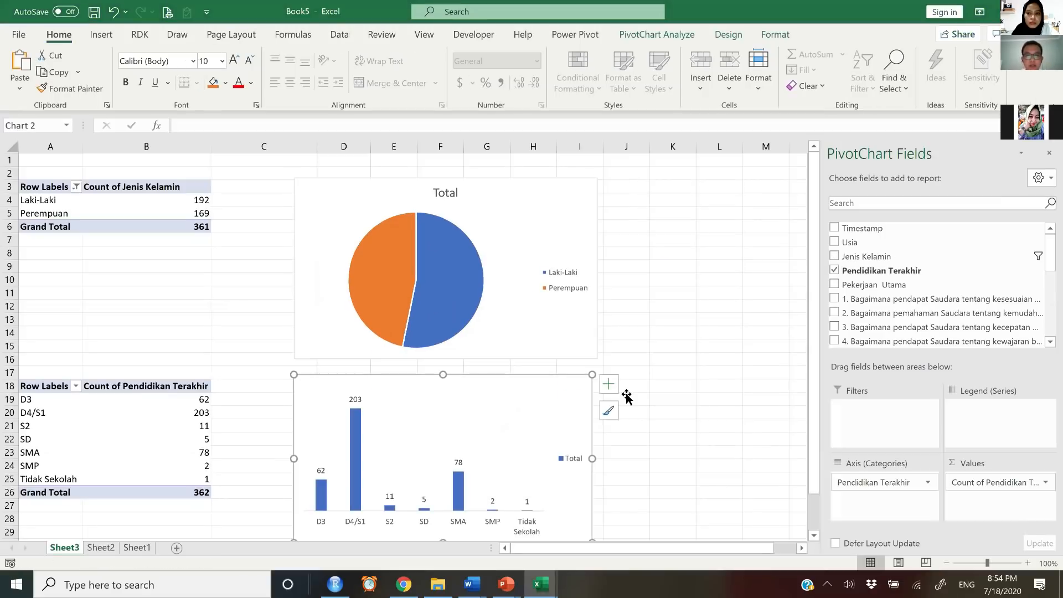
key(alt+Tab)
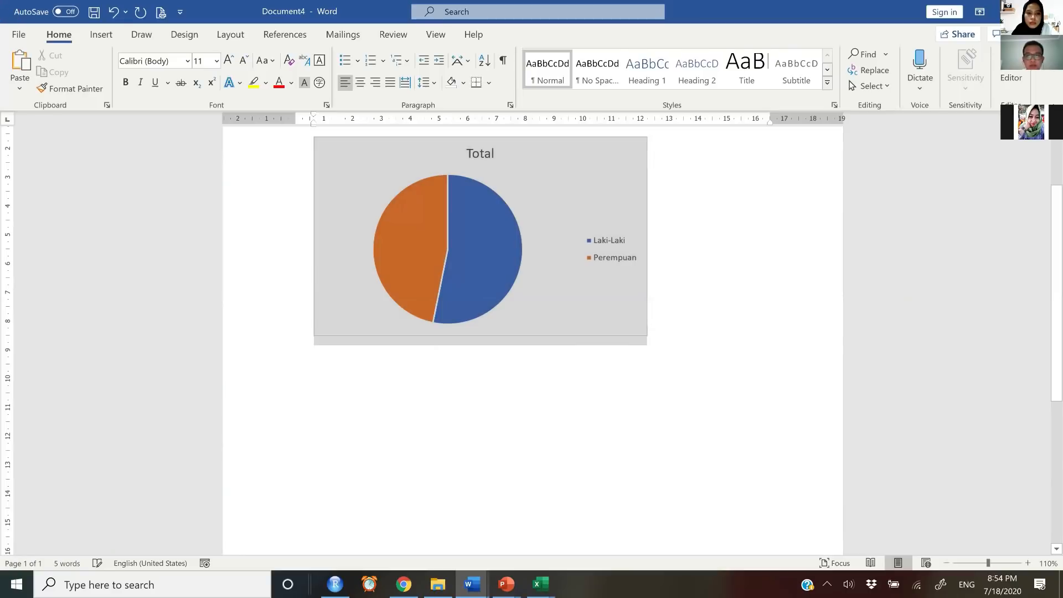
key(ctrl+v)
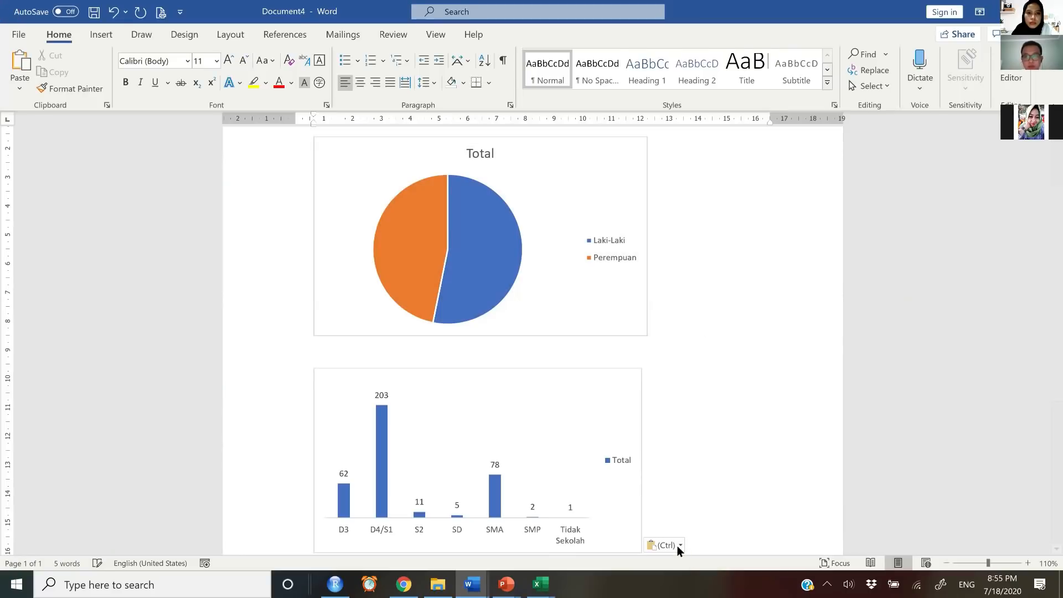
key(ctrl)
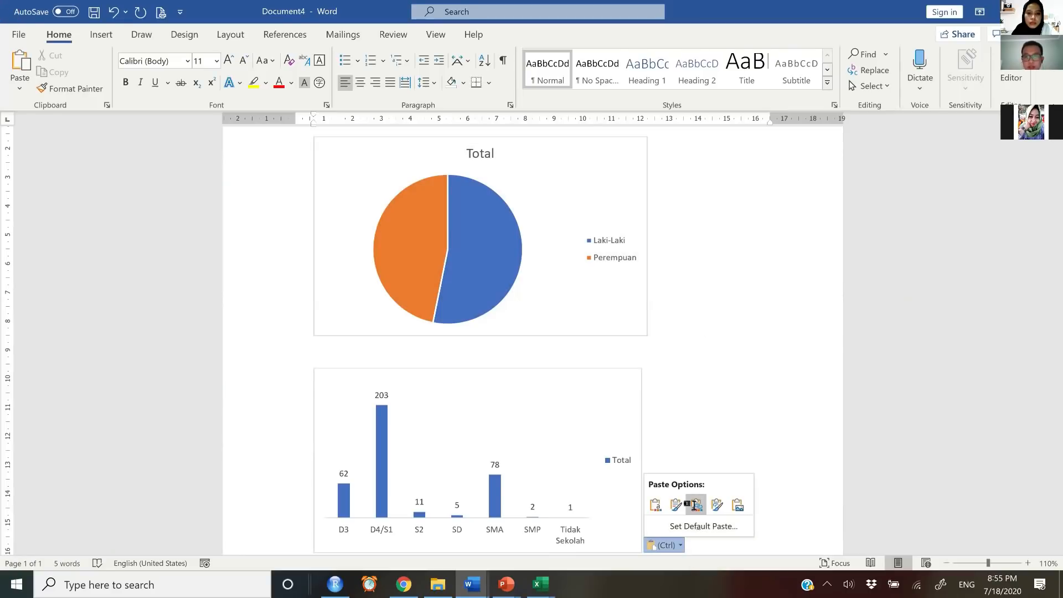
click(667, 546)
click(676, 545)
click(697, 506)
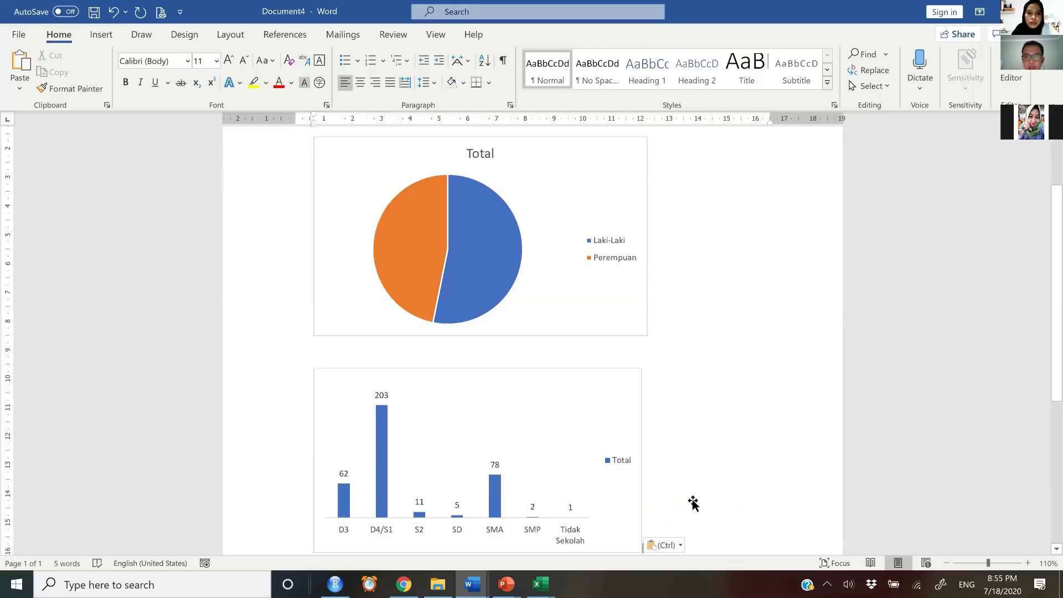
scroll(648, 332, down, 2)
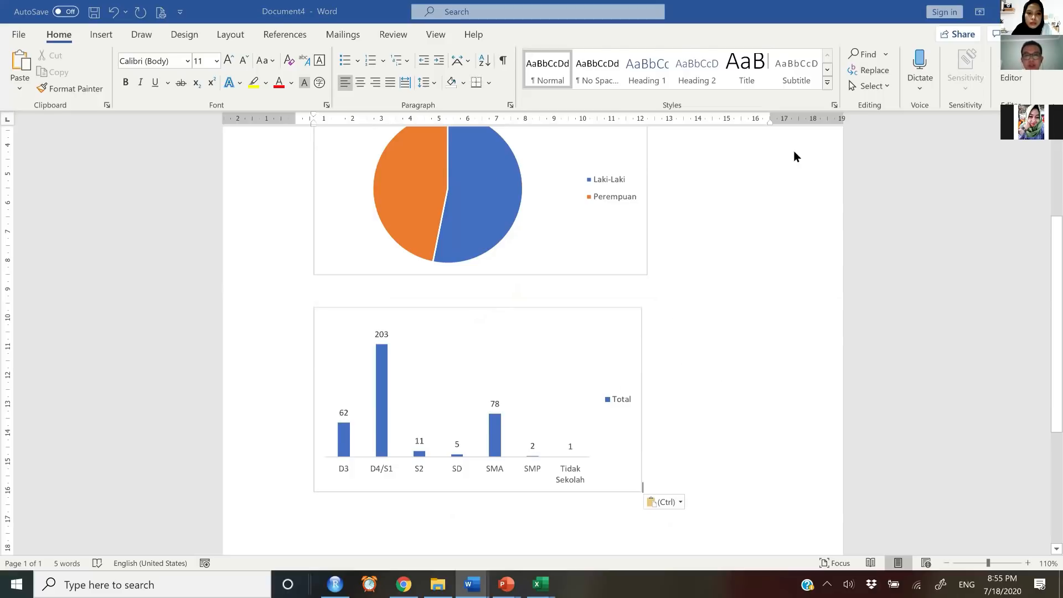
Switch to the DUMMY RESPON DARI GOOGLE FORM sheet in Chrome, close the publishing dialog and go to the last response in row 362.
key(alt+Tab)
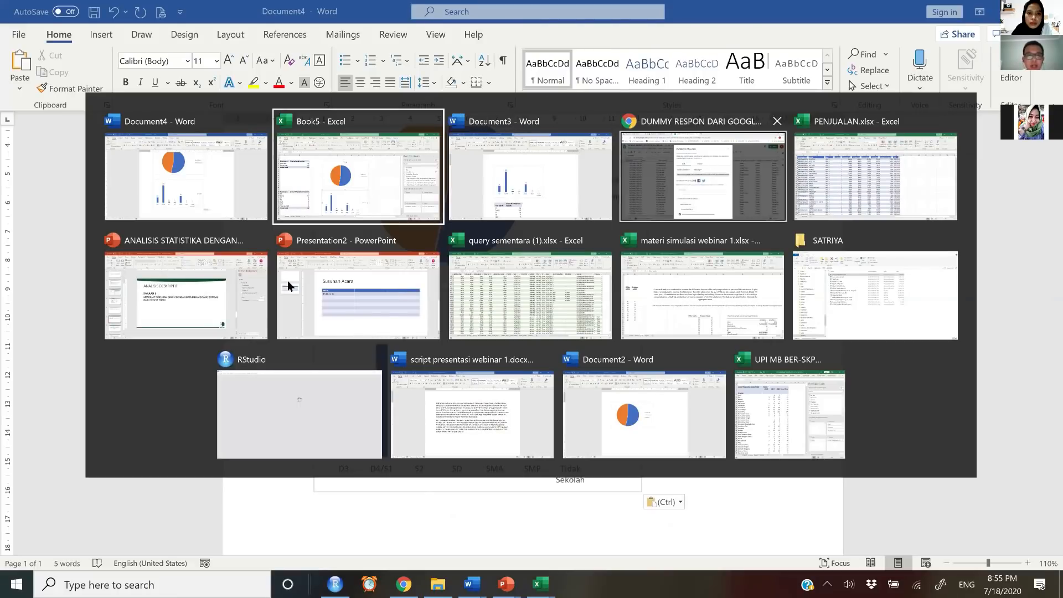
click(704, 177)
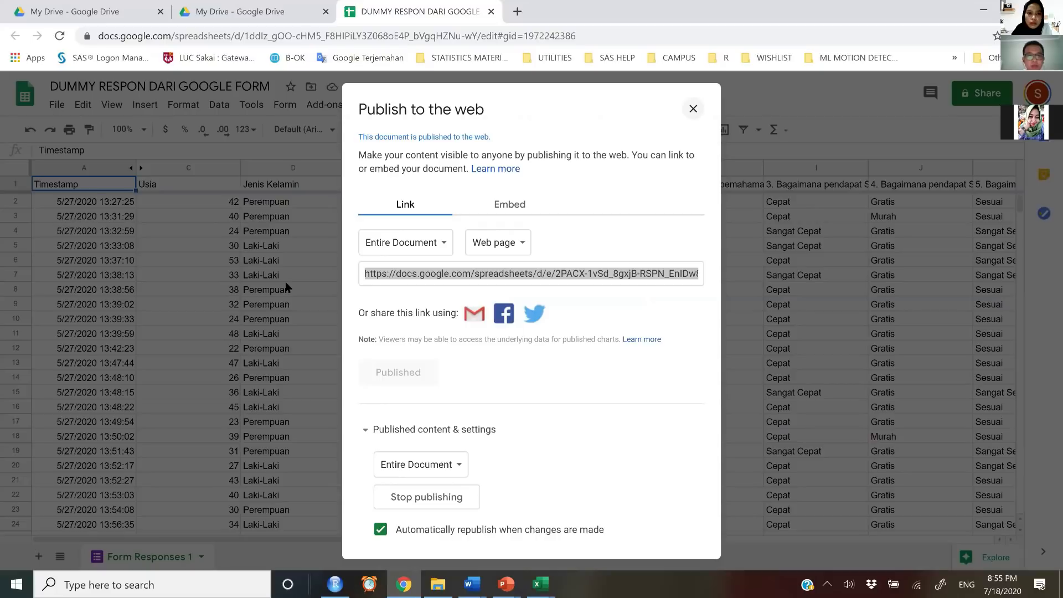
click(286, 288)
scroll(286, 288, down, 20)
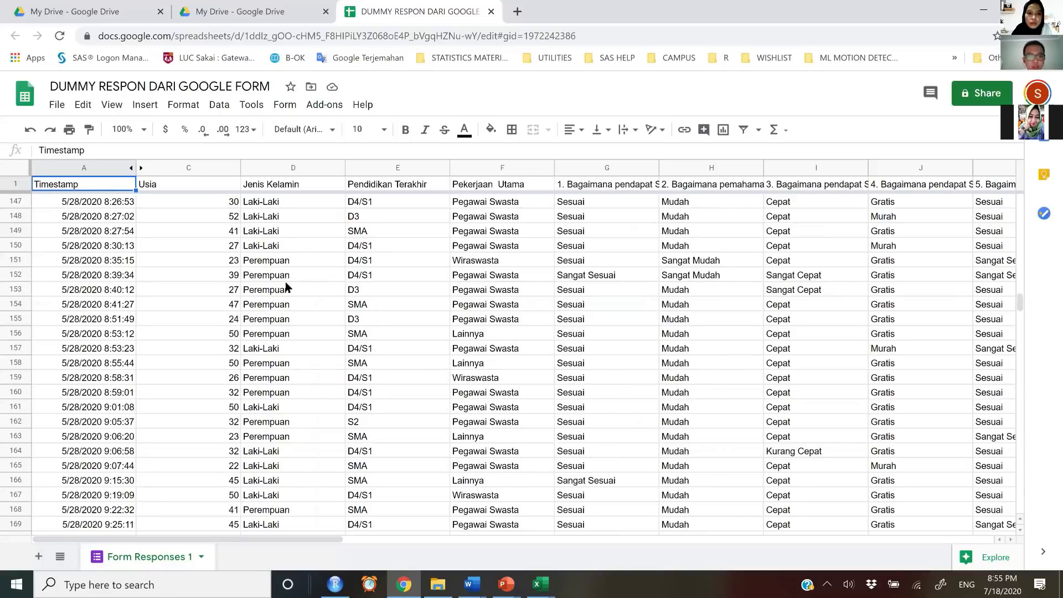
key(ctrl+Down)
key(Right)
key(Right)
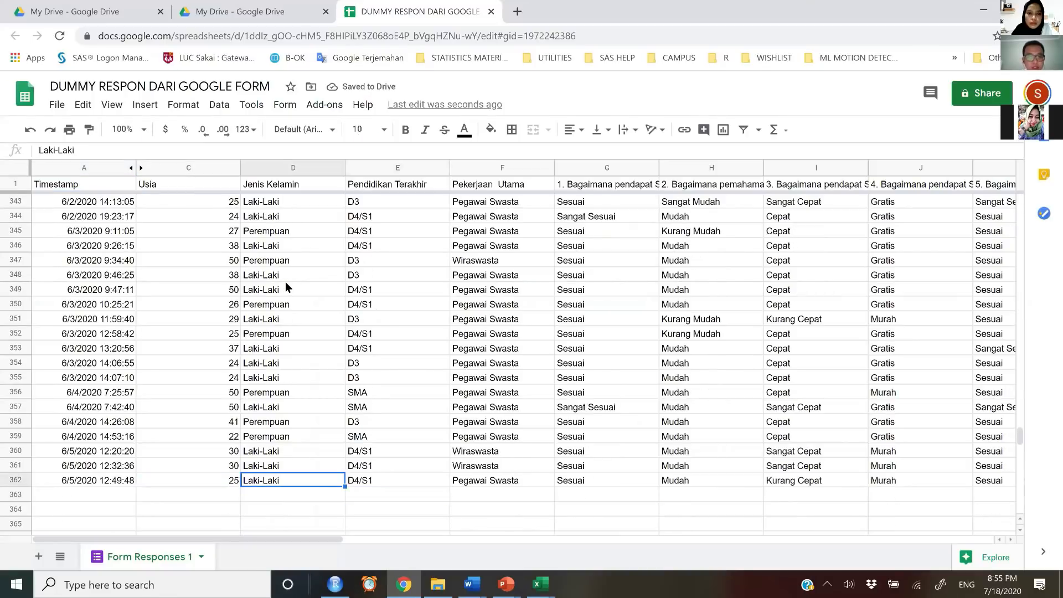
Copy the last response, from the Timestamp cell in row 362 to the end of its data, into the empty row 363.
key(Right)
key(Down)
key(Up)
key(Left)
key(Right)
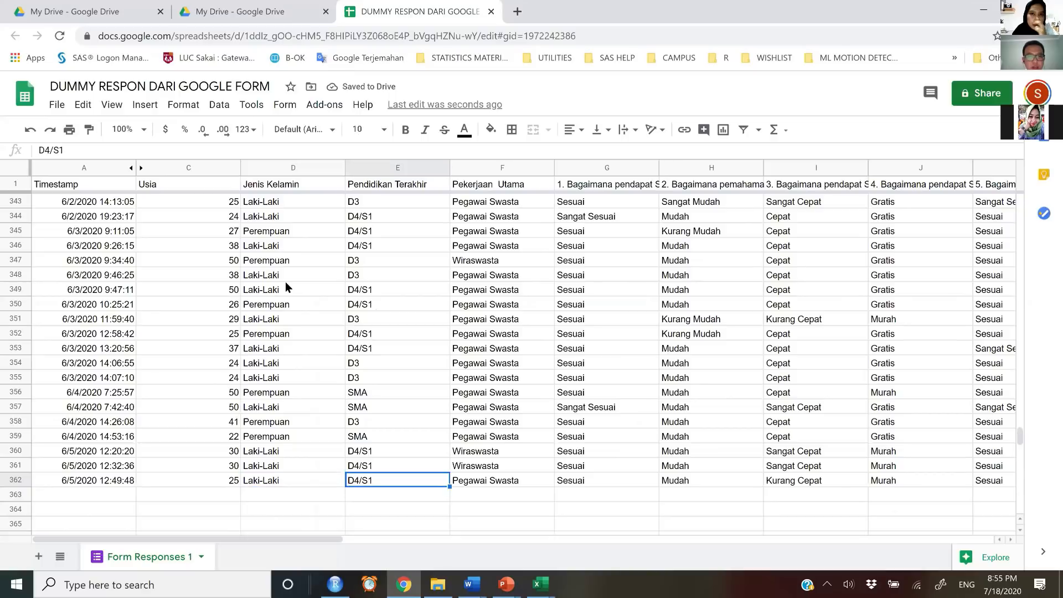
key(Down)
key(Up)
key(Up)
key(ctrl+Up)
key(ctrl+Down)
key(Left)
key(Left)
key(Left)
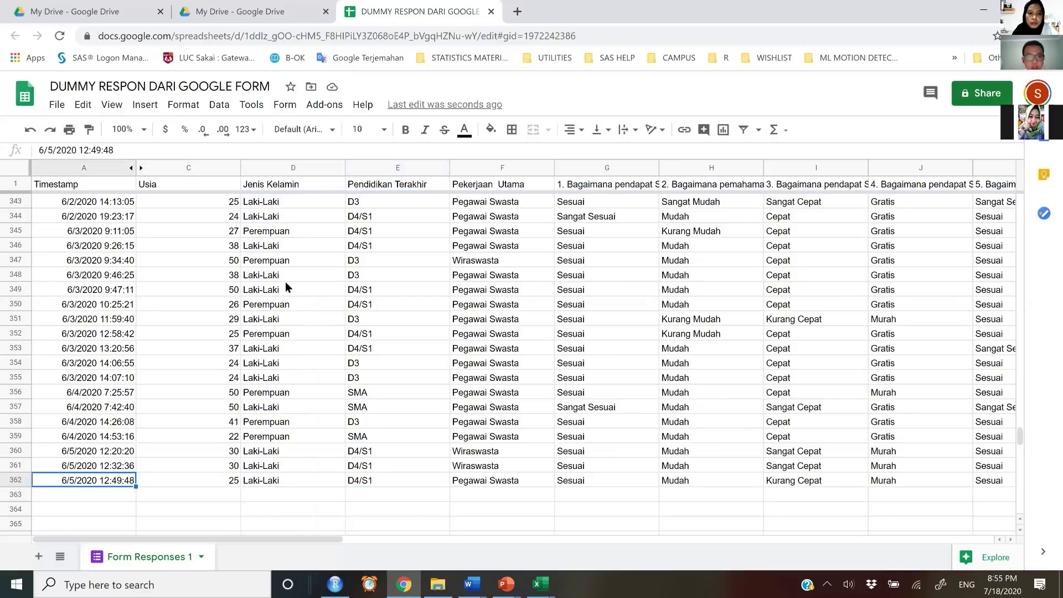
key(ctrl+shift+Right)
key(ctrl+c)
key(Down)
key(ctrl+v)
Set Pendidikan Terakhir in row 363 to TIDAK TAMAT SD.
key(Right)
key(Right)
key(Right)
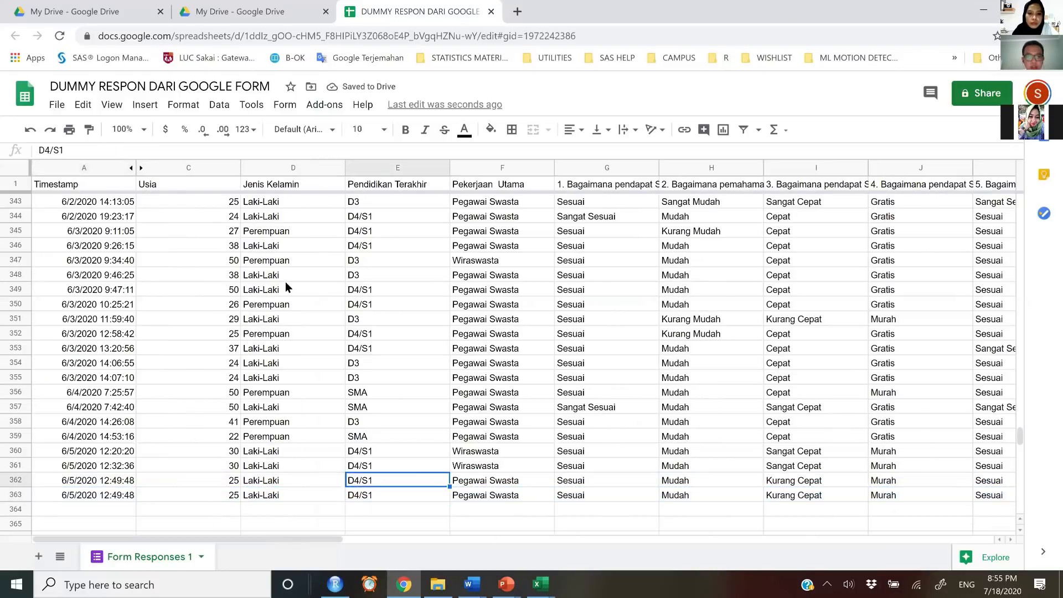
text(t)
text(l)
key(BackSpace)
text(idak)
key(BackSpace)
key(BackSpace)
key(BackSpace)
key(BackSpace)
key(BackSpace)
text(t)
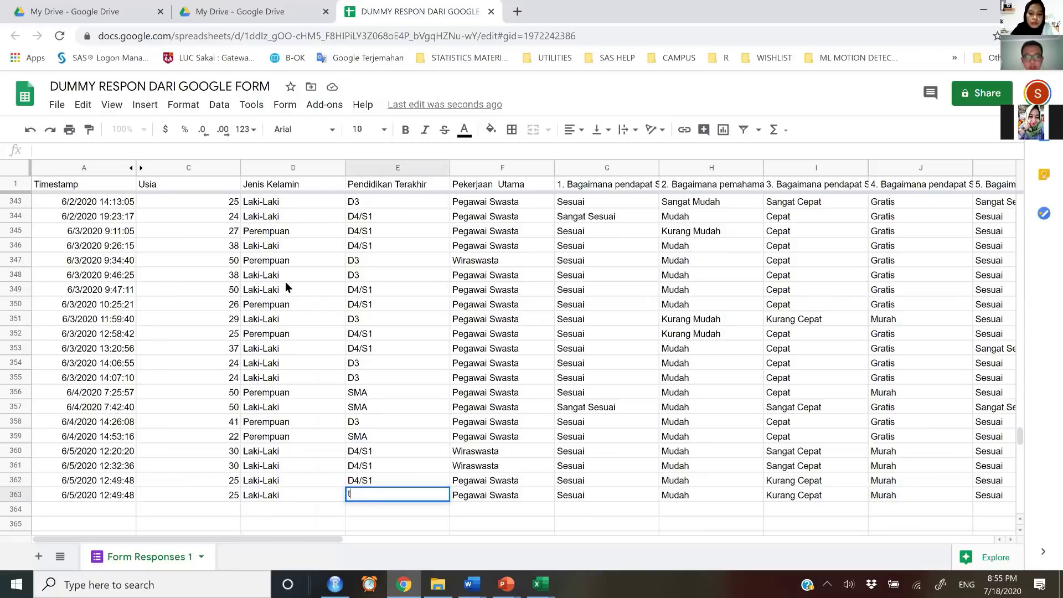
text(TIDAK TAMAT SD)
key(Return)
Copy the entire row 363 into row 364 and switch back to the Book5 workbook in Excel.
key(Up)
key(Home)
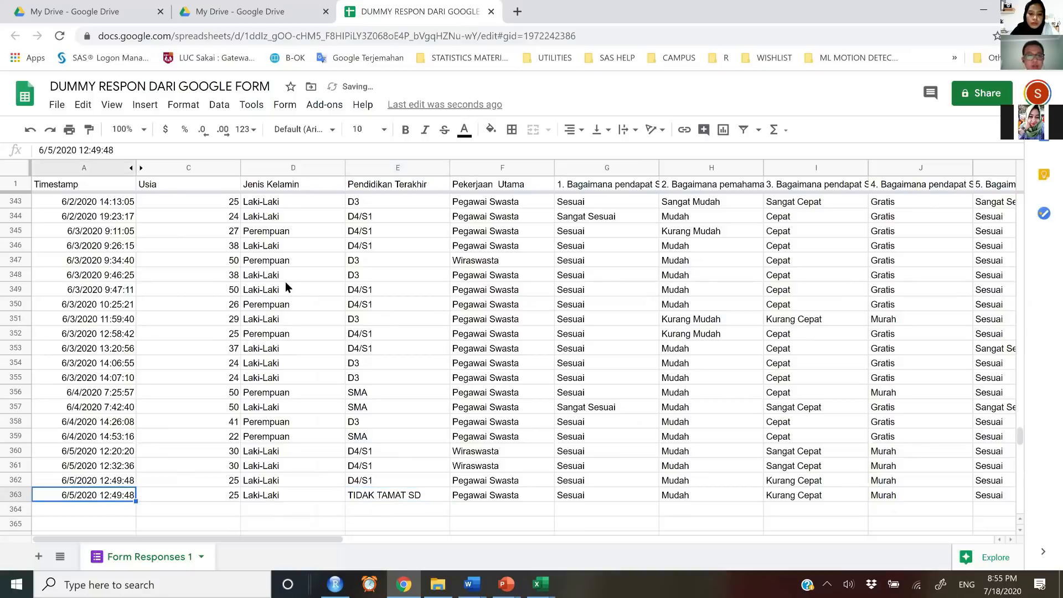
key(shift+space)
key(ctrl+c)
key(Down)
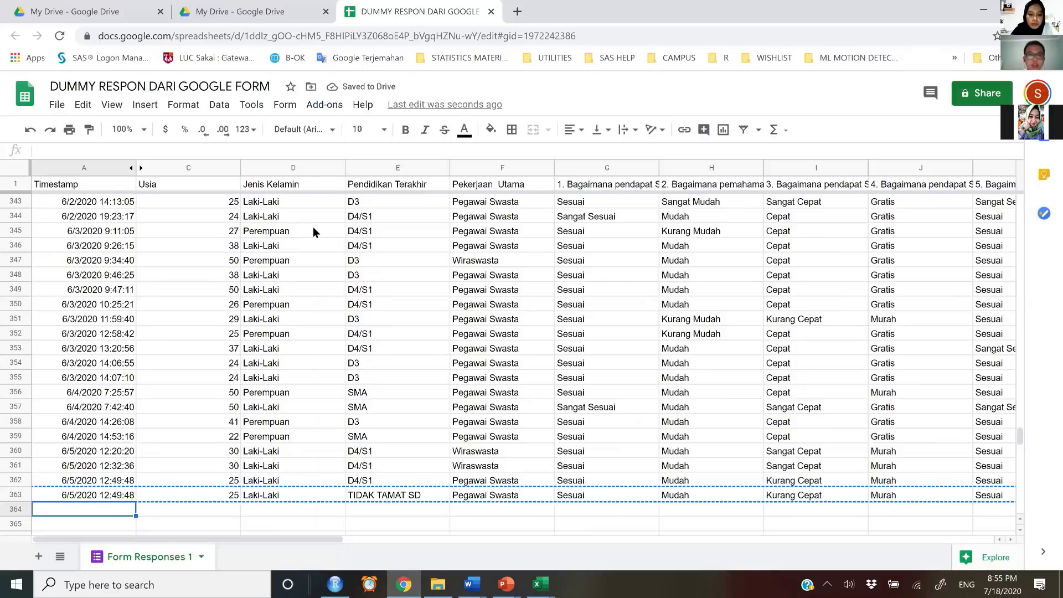
key(ctrl+v)
click(447, 260)
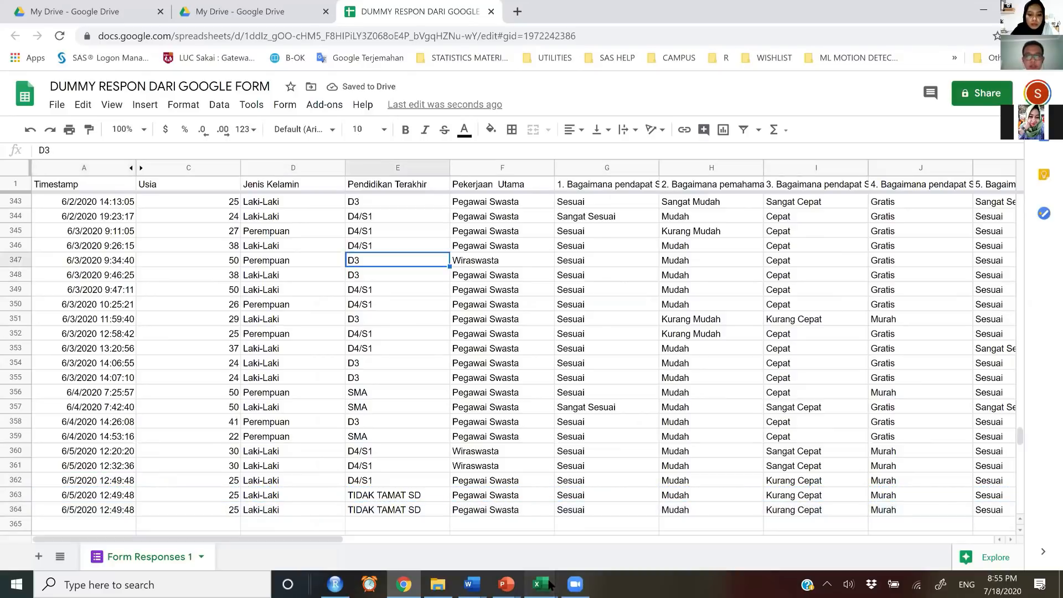
mouse_move(540, 584)
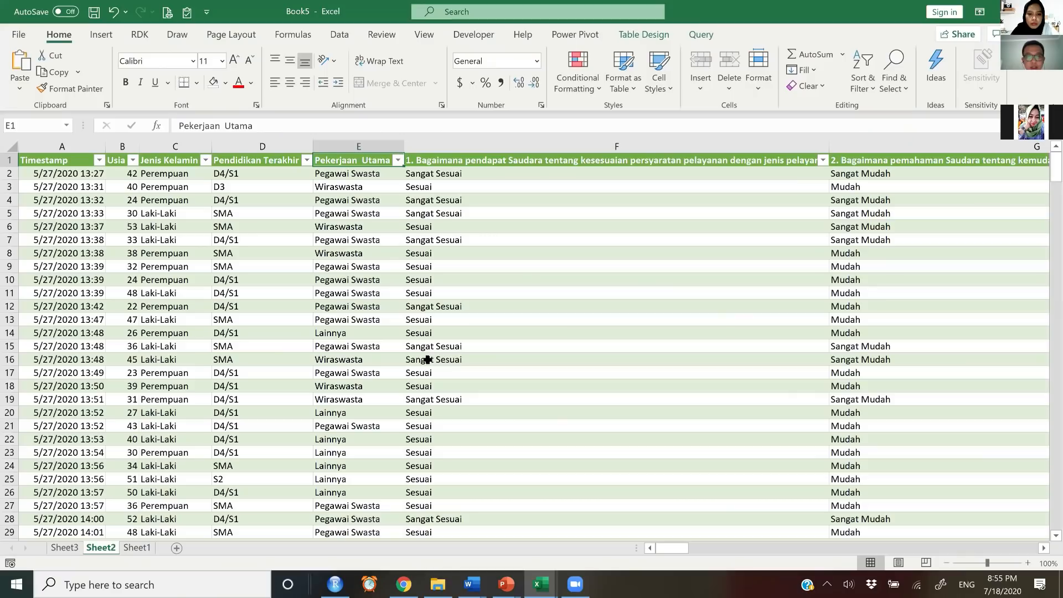
Examine the last rows of the response table on Sheet2, around rows 361 to 363, before refreshing it.
scroll(427, 360, down, 17)
click(427, 360)
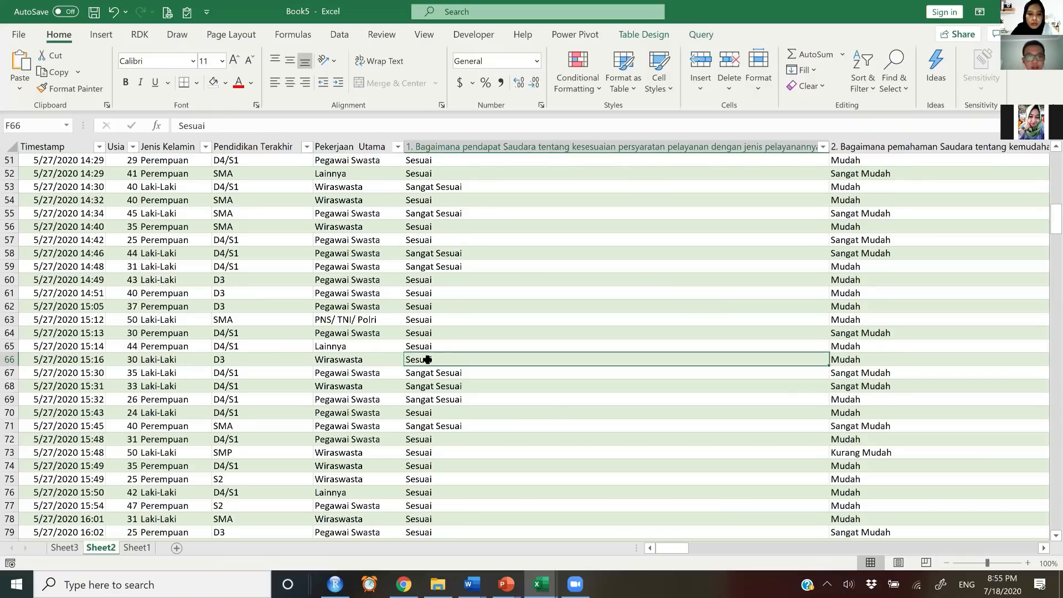
key(ctrl+Left)
key(ctrl+Down)
key(Down)
key(Right)
key(Right)
key(Right)
key(Right)
key(Up)
key(Up)
key(Up)
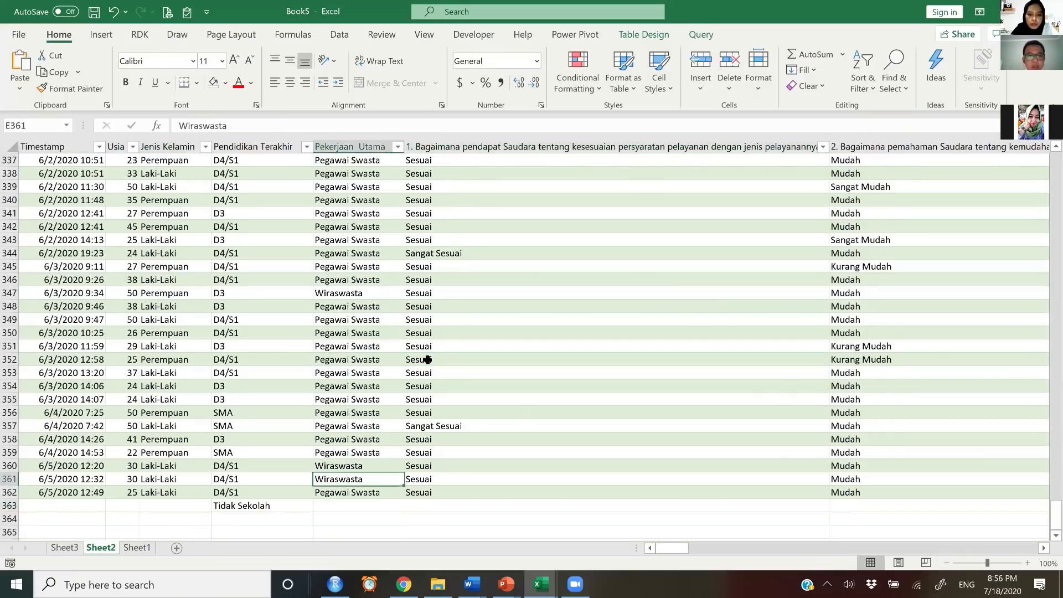
key(Up)
key(Up)
key(Up)
key(ctrl+Up)
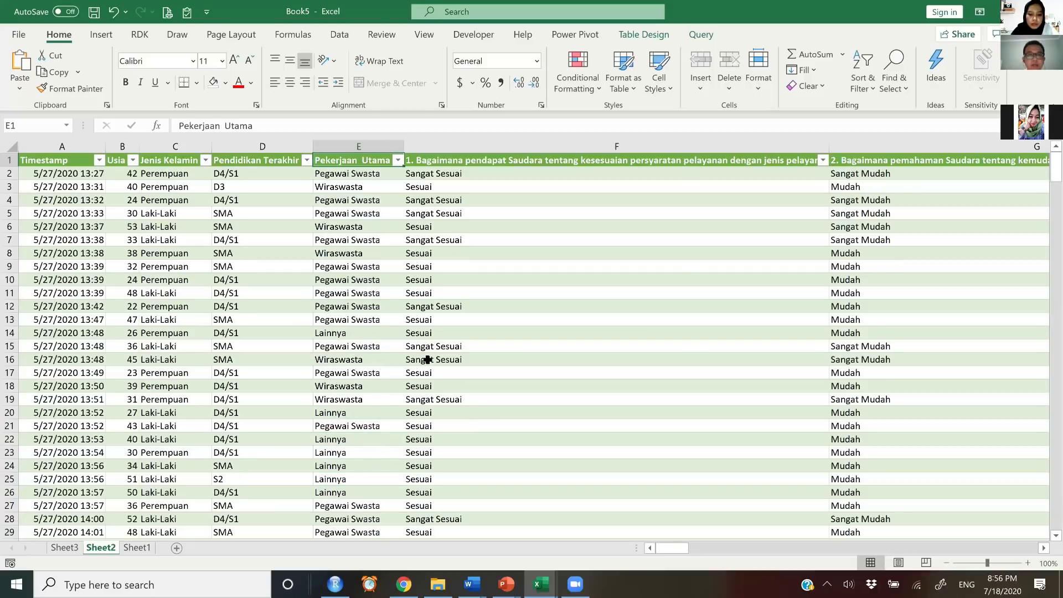
Refresh the response table on Sheet2 from its source data.
key(Down)
key(Down)
key(Left)
key(Left)
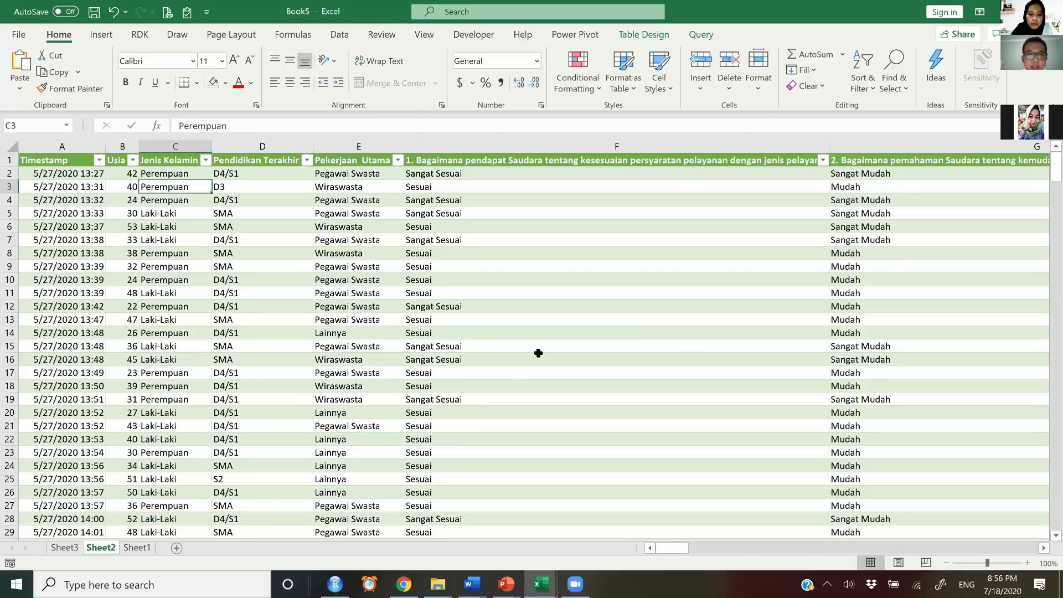
scroll(430, 352, down, 3)
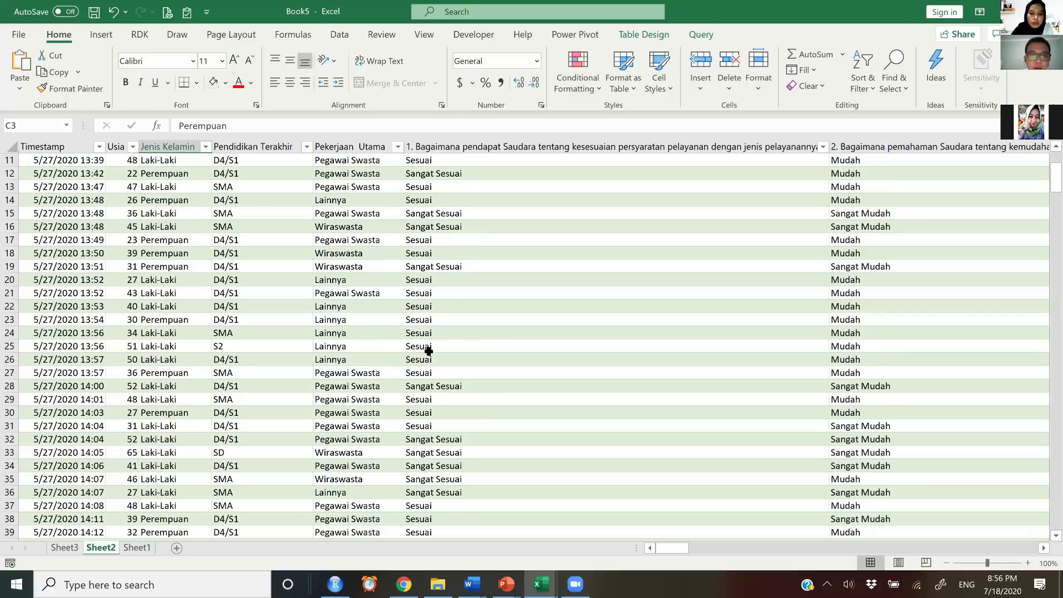
scroll(426, 321, down, 18)
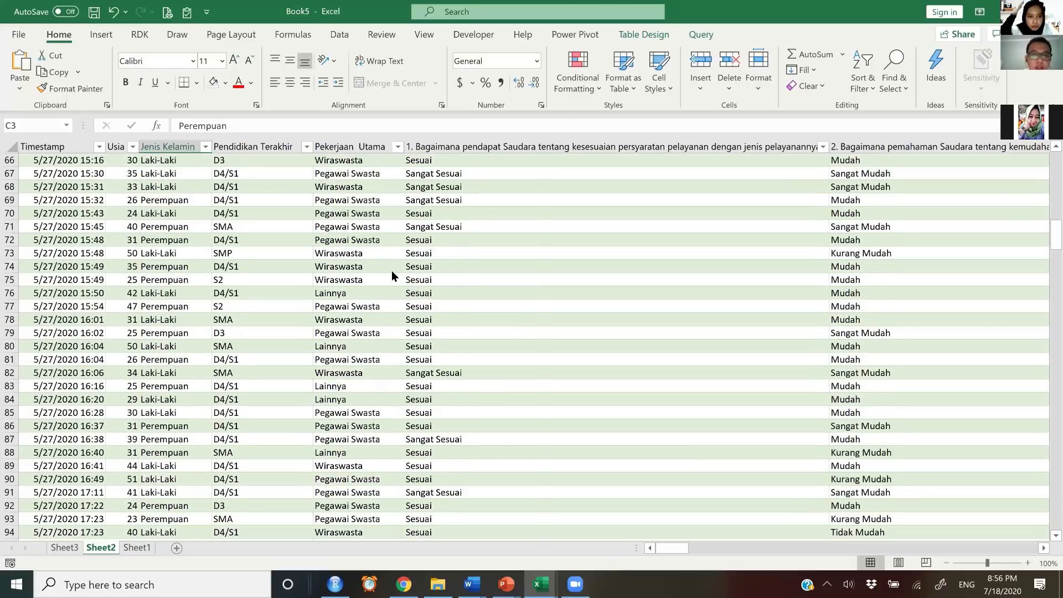
right_click(391, 267)
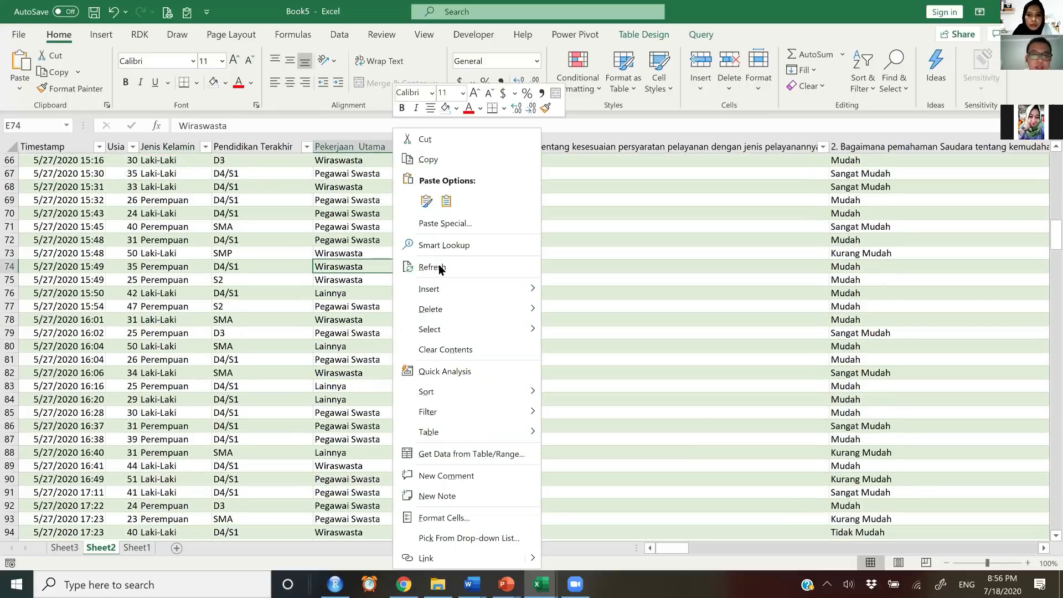
click(438, 267)
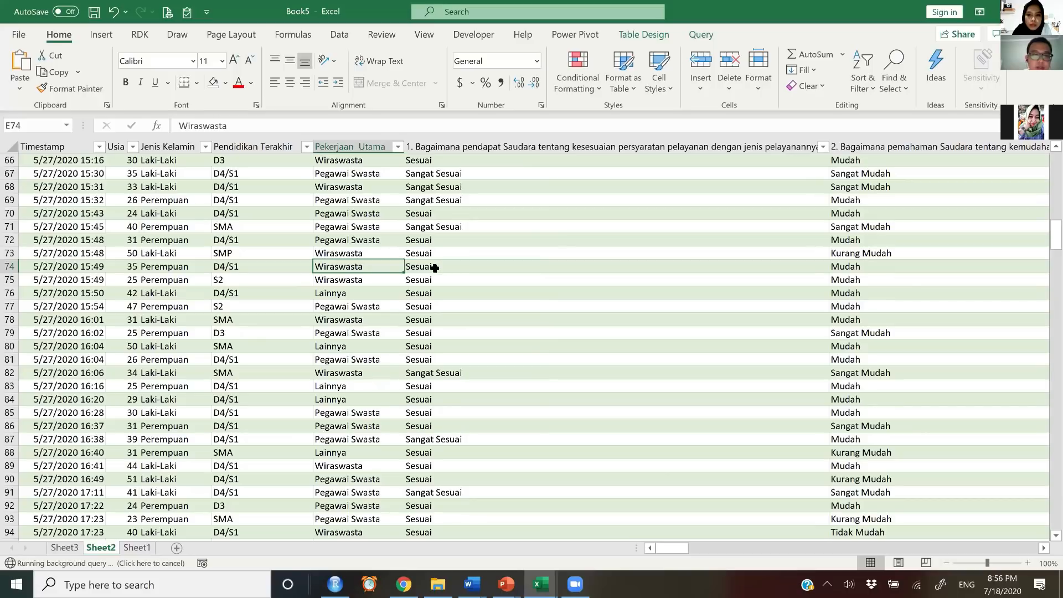
Go to the end of the Pekerjaan Utama column in the refreshed Sheet2 response table.
scroll(360, 297, down, 3)
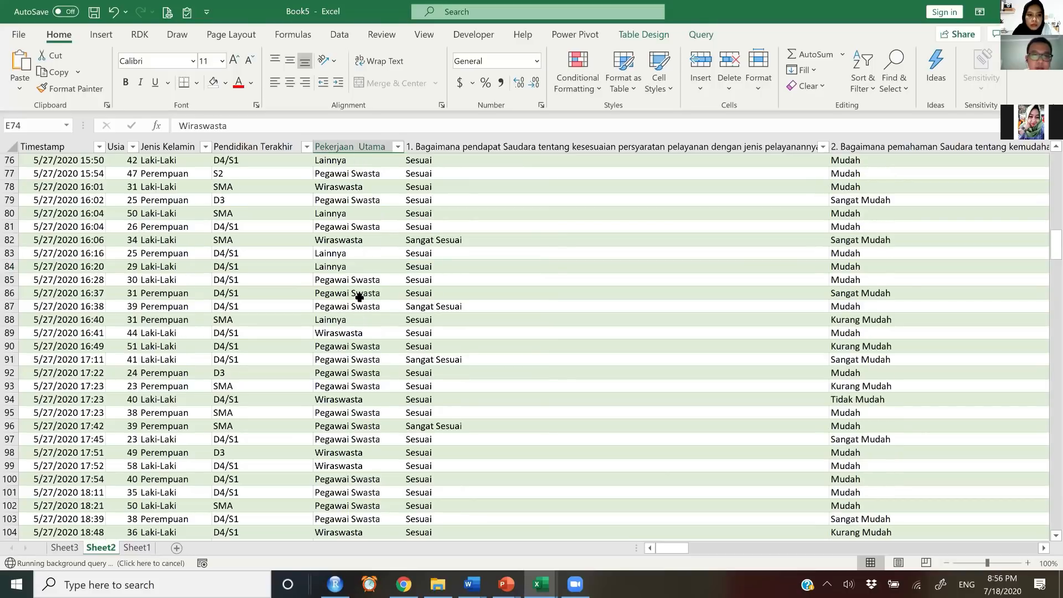
scroll(360, 297, down, 20)
click(377, 320)
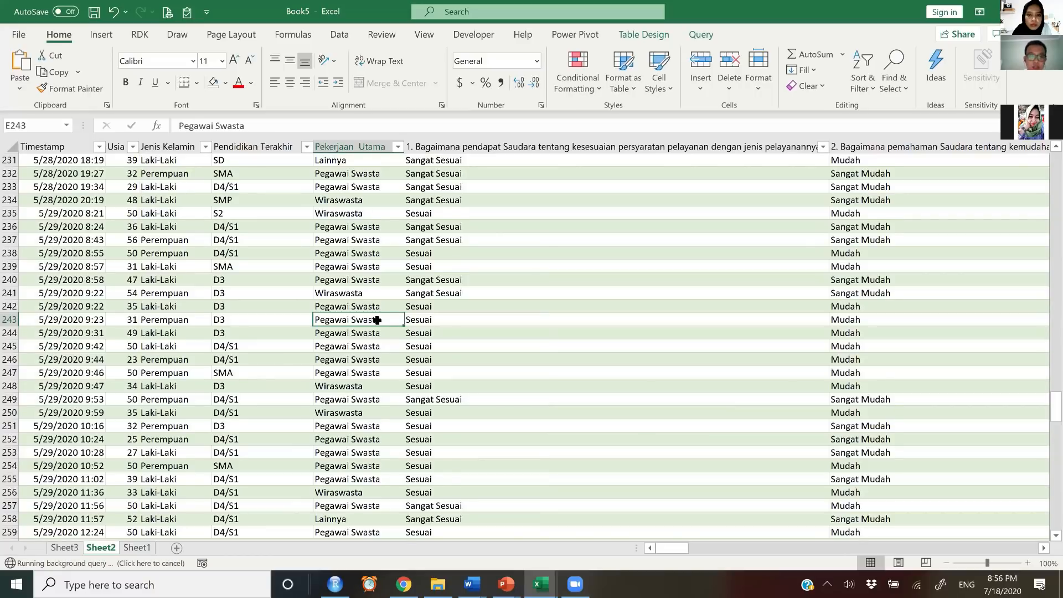
key(ctrl+Down)
key(Down)
key(Down)
key(Down)
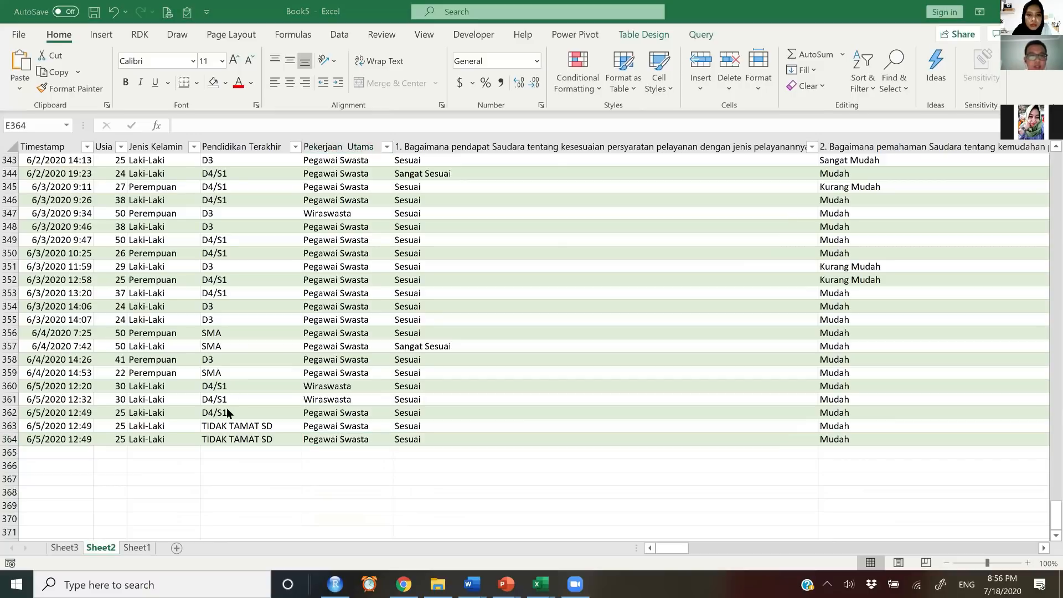
Check the Pendidikan Terakhir values of the added responses in rows 363 and 364.
key(ctrl+Left)
key(Up)
key(Right)
key(Right)
key(Right)
key(shift+Down)
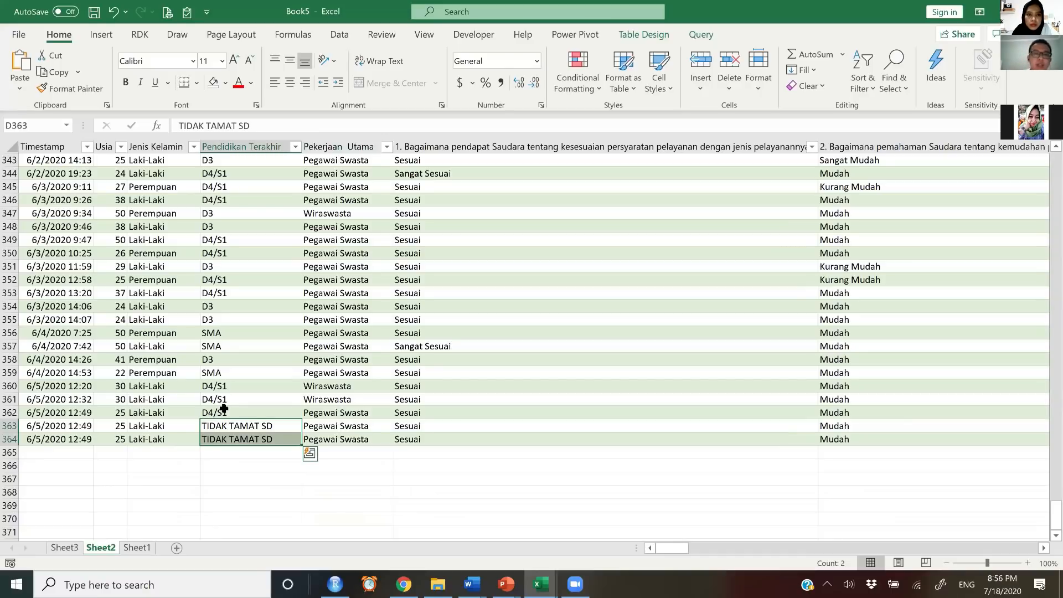
click(289, 382)
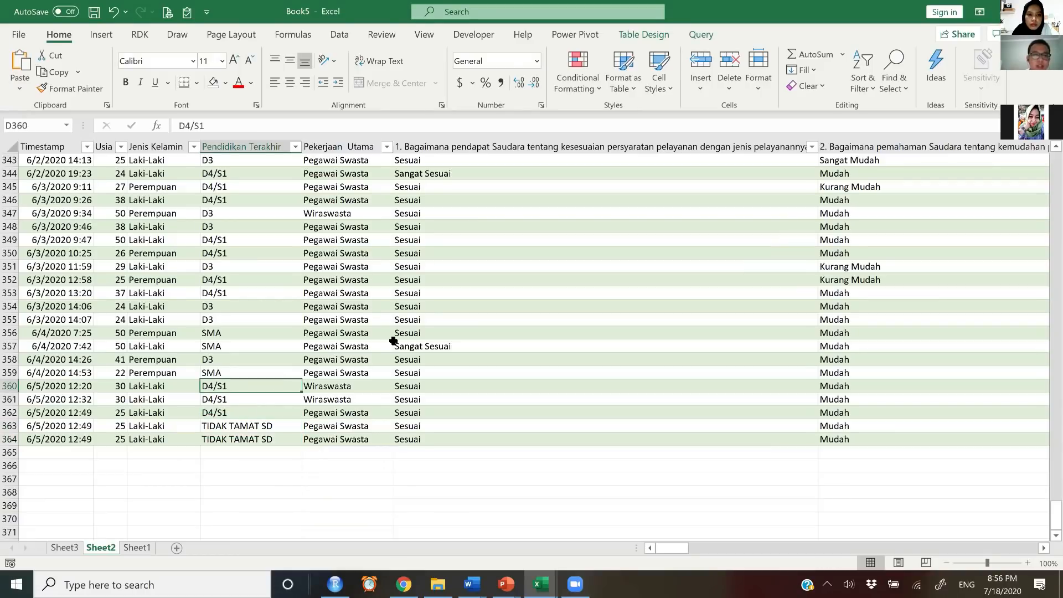
scroll(131, 530, up, 3)
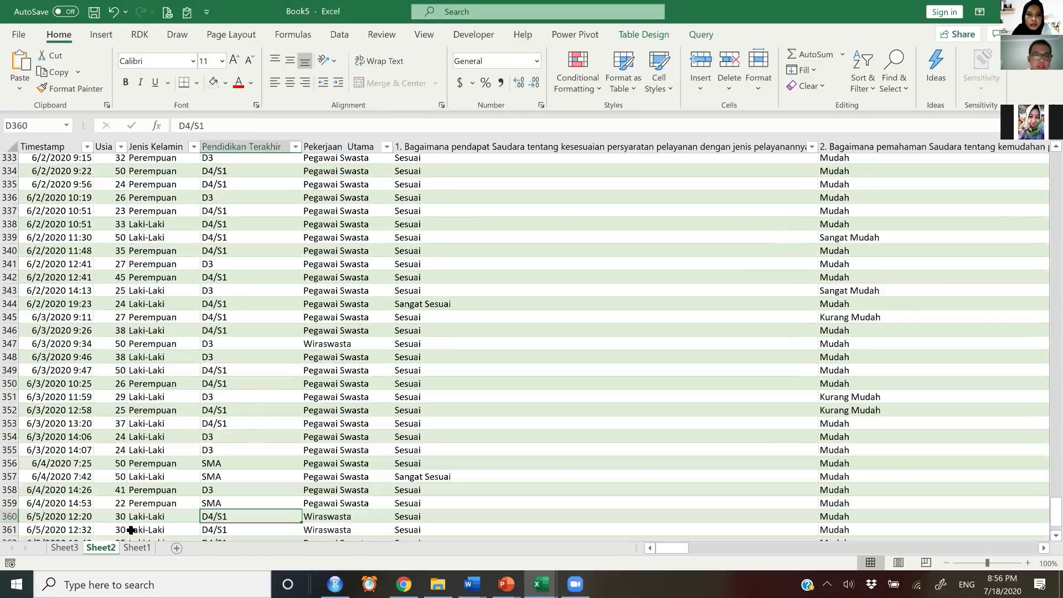
scroll(130, 530, down, 7)
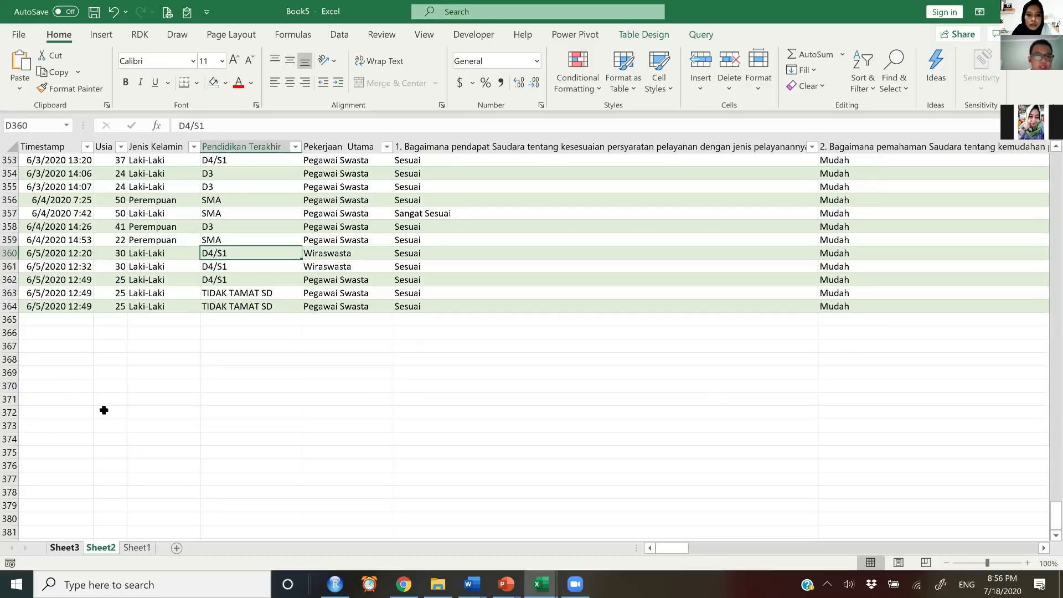
Refresh the Pendidikan Terakhir PivotTable on Sheet3 and check its TIDAK TAMAT SD row and bar chart.
key(ctrl+Page_Up)
scroll(52, 346, down, 2)
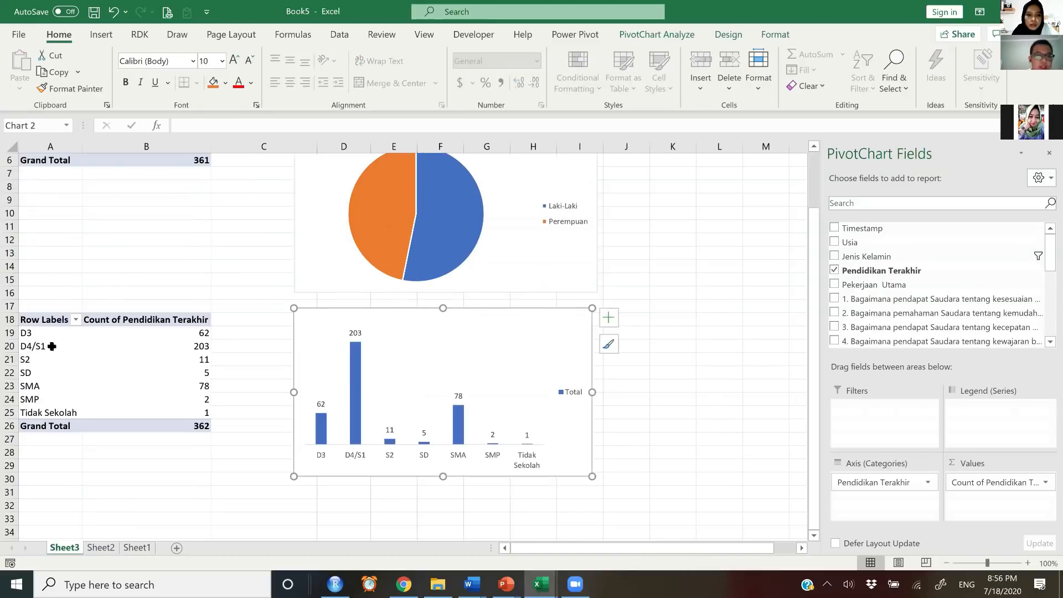
click(51, 346)
click(88, 346)
right_click(88, 346)
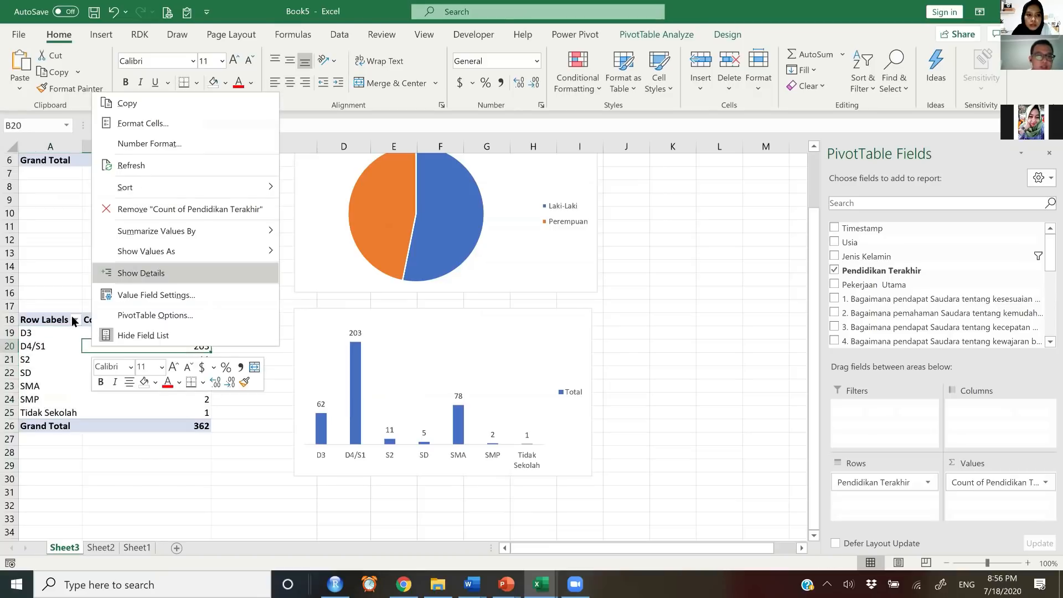
click(106, 165)
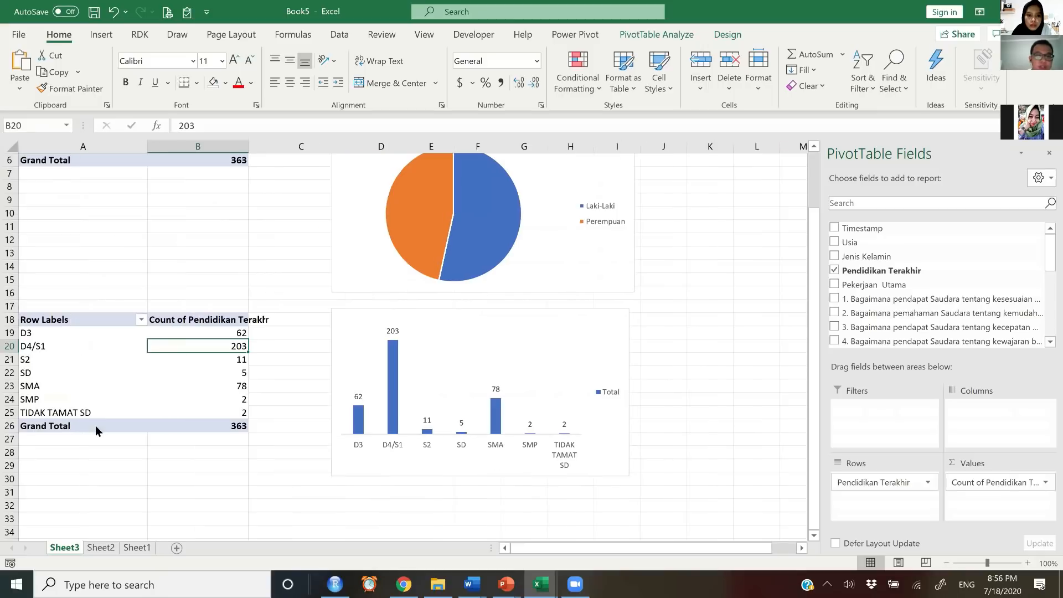
click(88, 412)
click(616, 358)
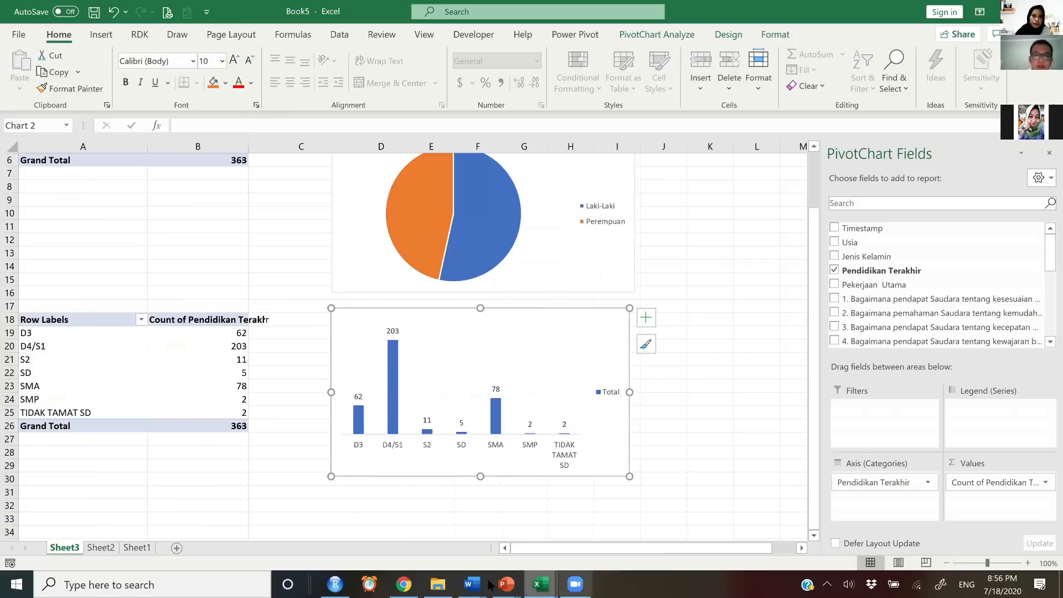
Switch to Document4 in Word and examine the linked Pendidikan Terakhir bar chart for the refreshed data.
mouse_move(472, 584)
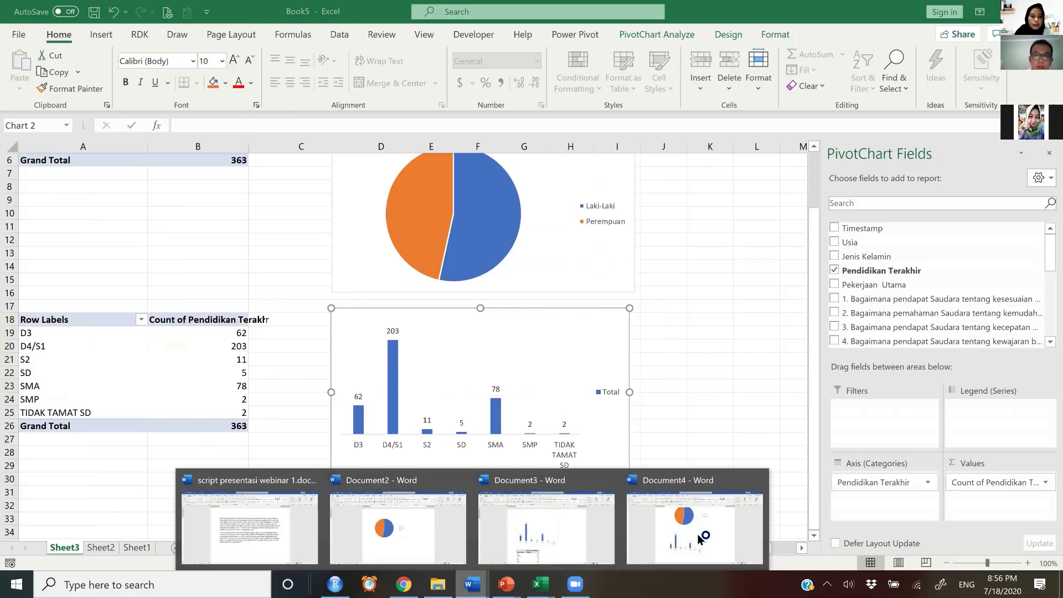
click(643, 471)
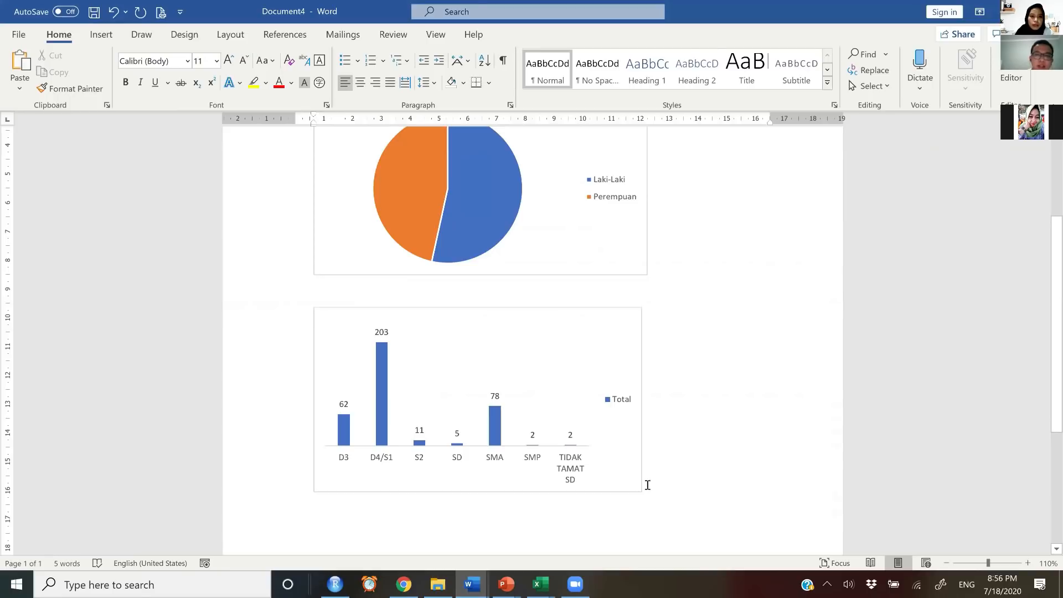
click(636, 480)
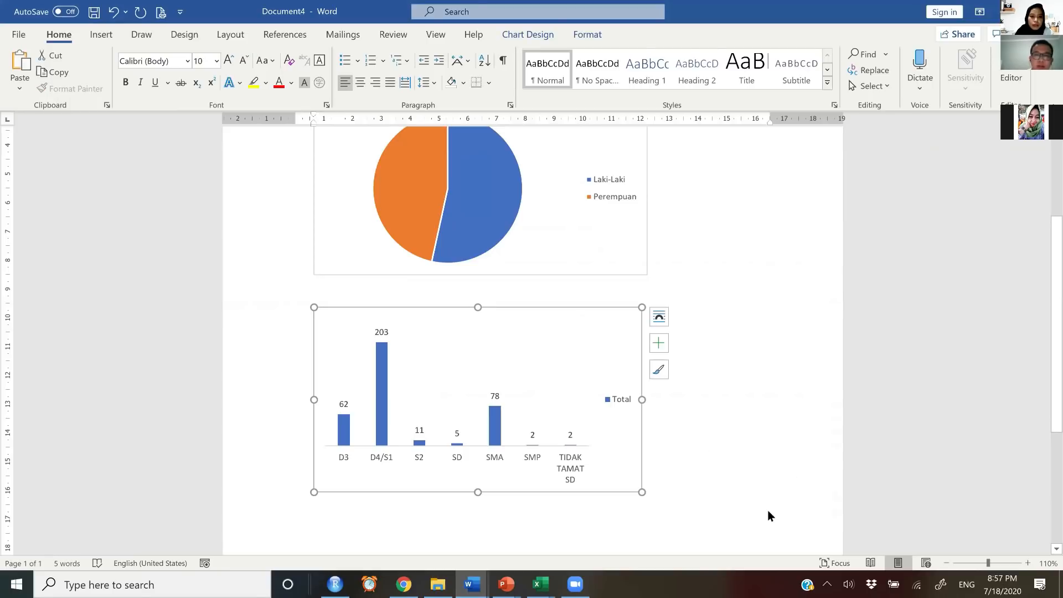
click(787, 449)
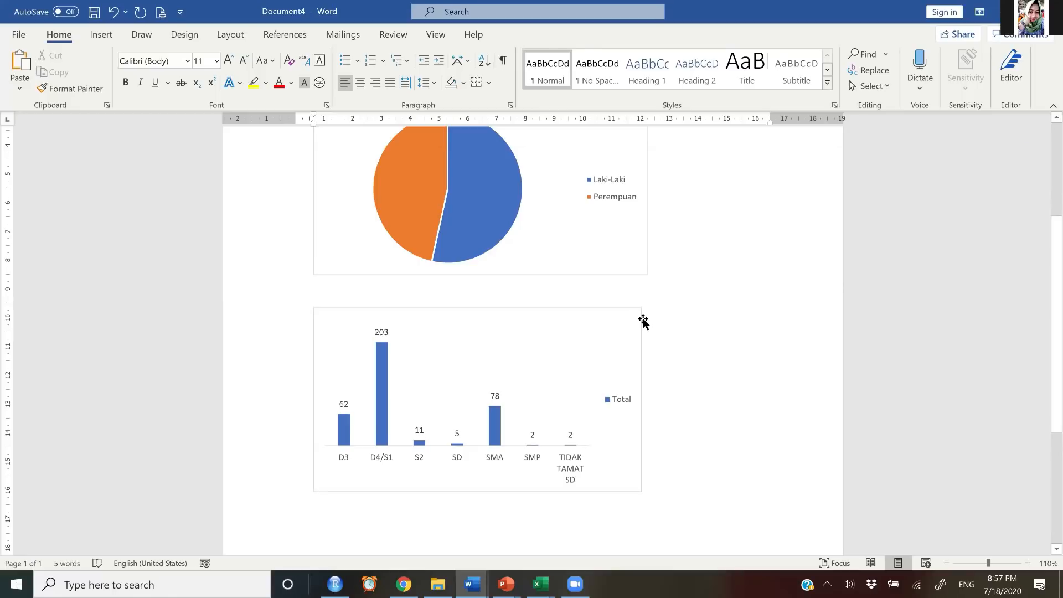
click(636, 340)
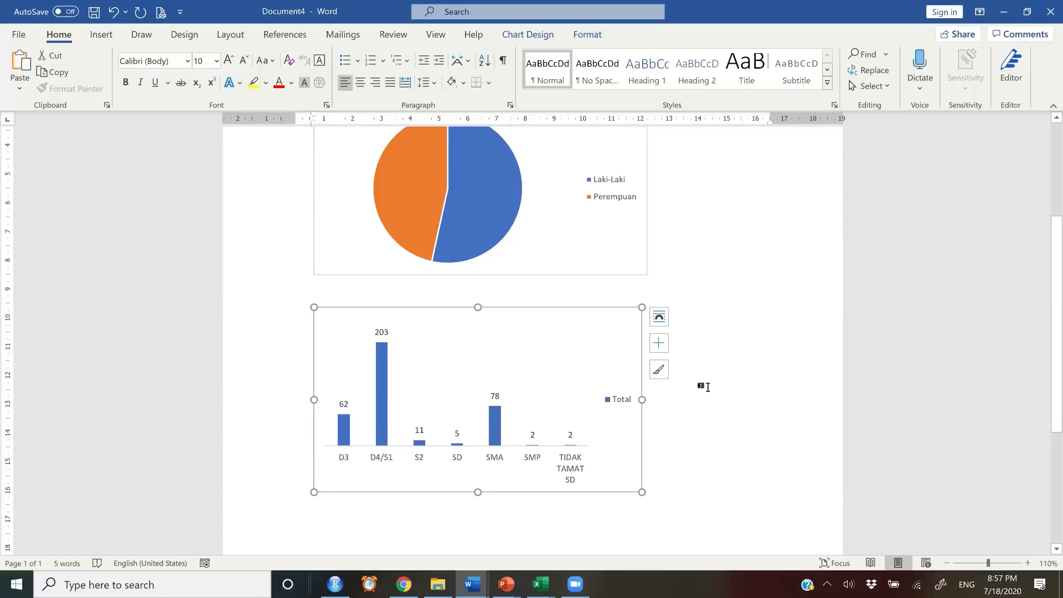
click(723, 443)
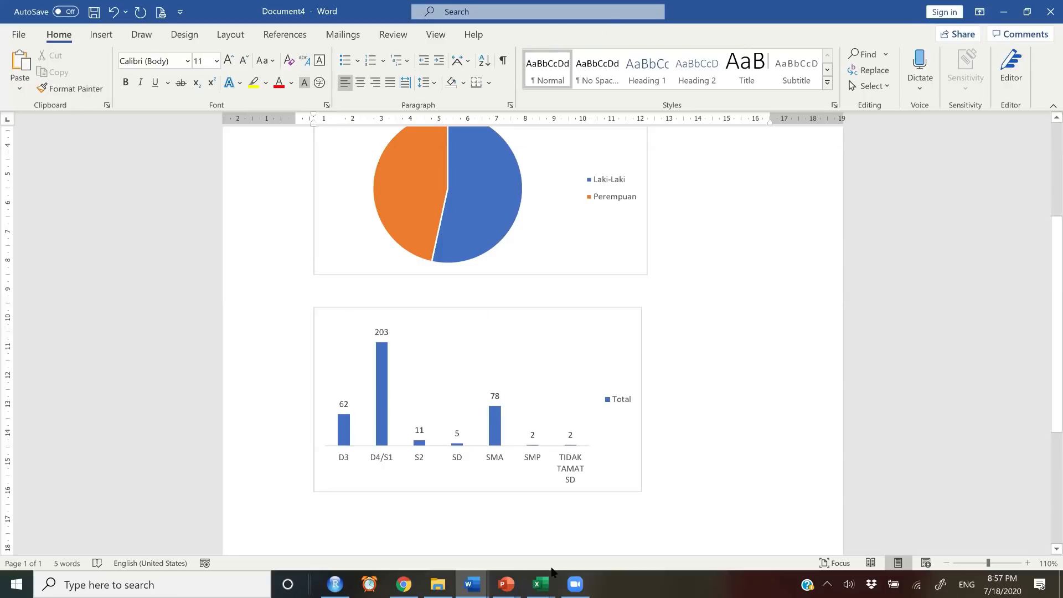
scroll(552, 549, down, 3)
mouse_move(506, 585)
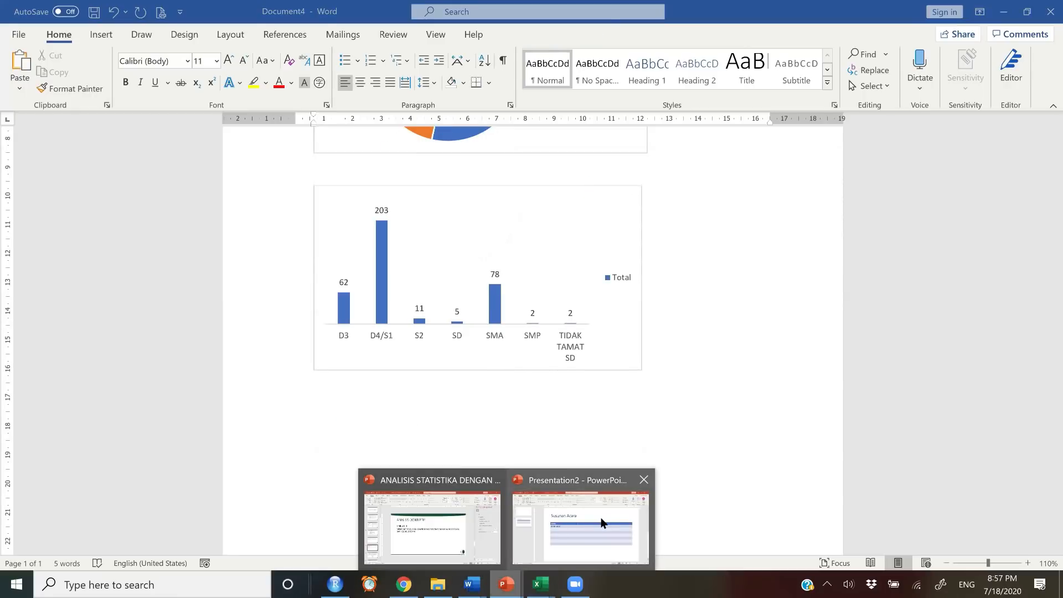
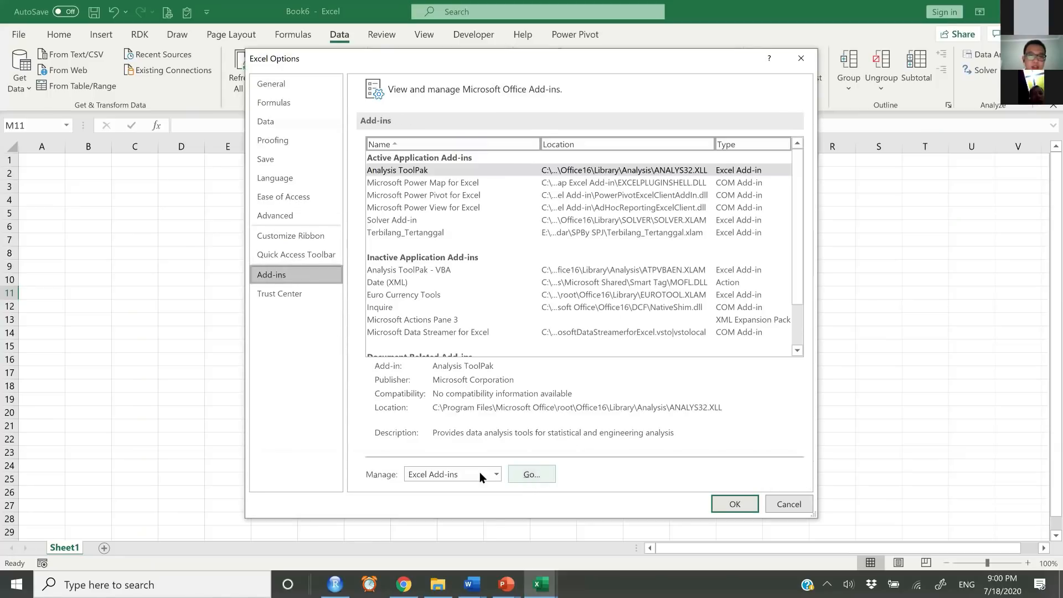
Open the Excel add-ins list, make sure Analysis ToolPak is enabled and accept the selection.
click(527, 475)
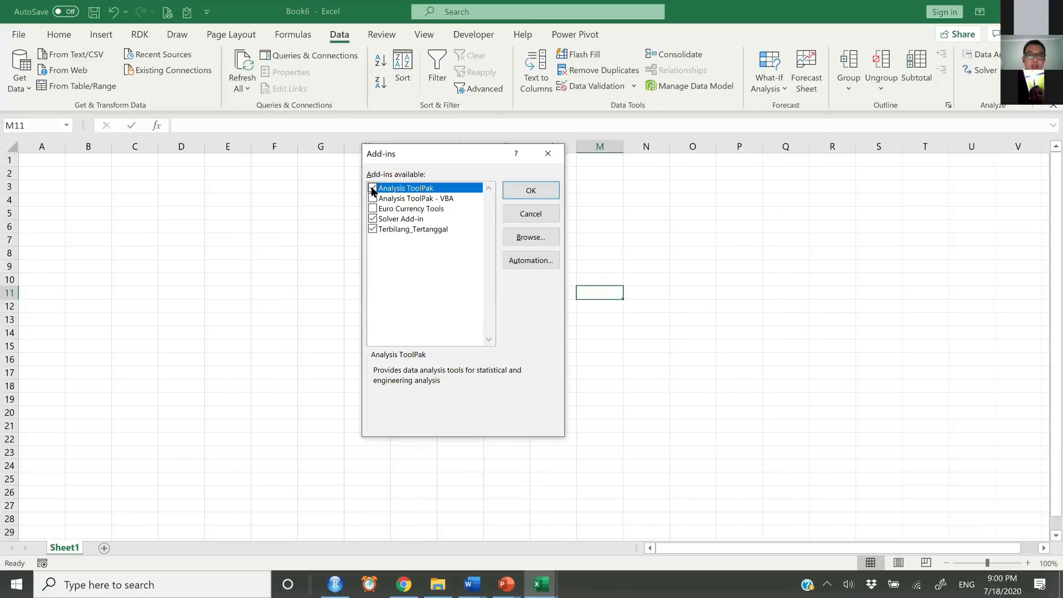
click(372, 188)
click(373, 188)
click(530, 190)
click(562, 200)
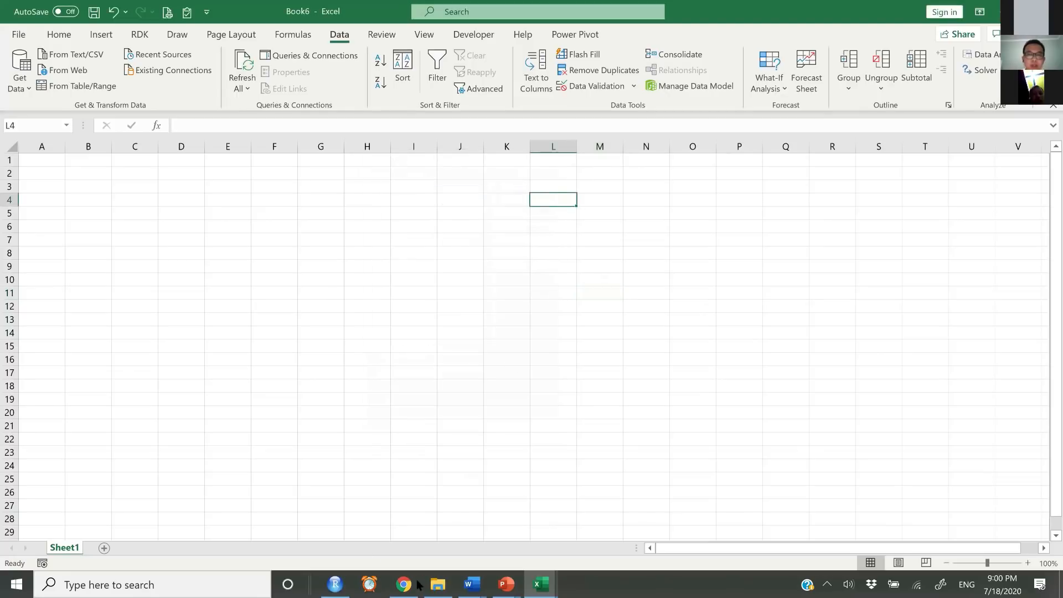
Copy the Older Adults and Younger Adults data from the t tes sheet of materi simulasi webinar 1.xlsx into Book6 starting at A1.
click(541, 584)
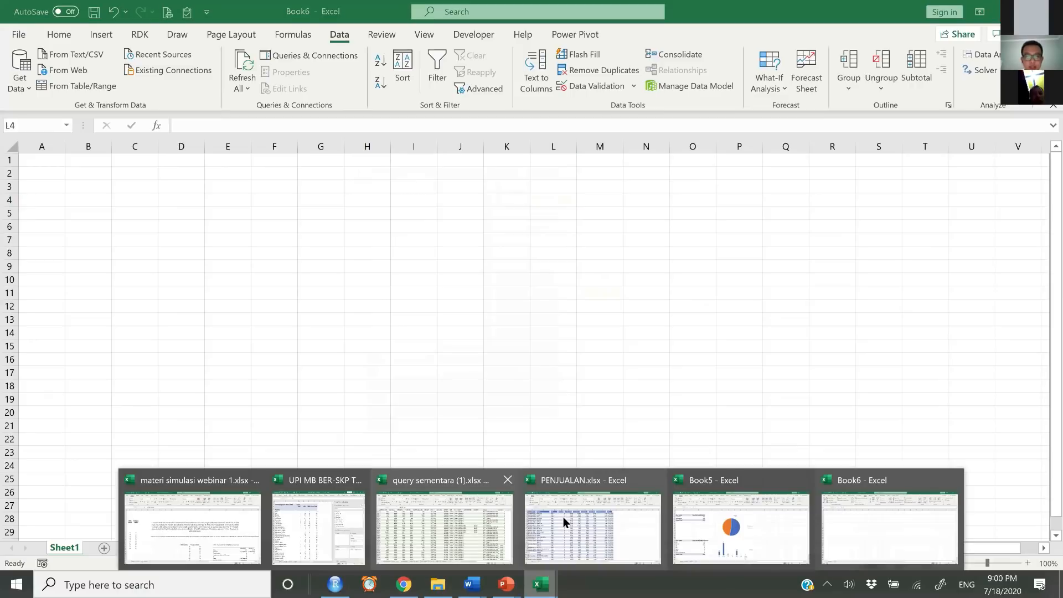
click(147, 545)
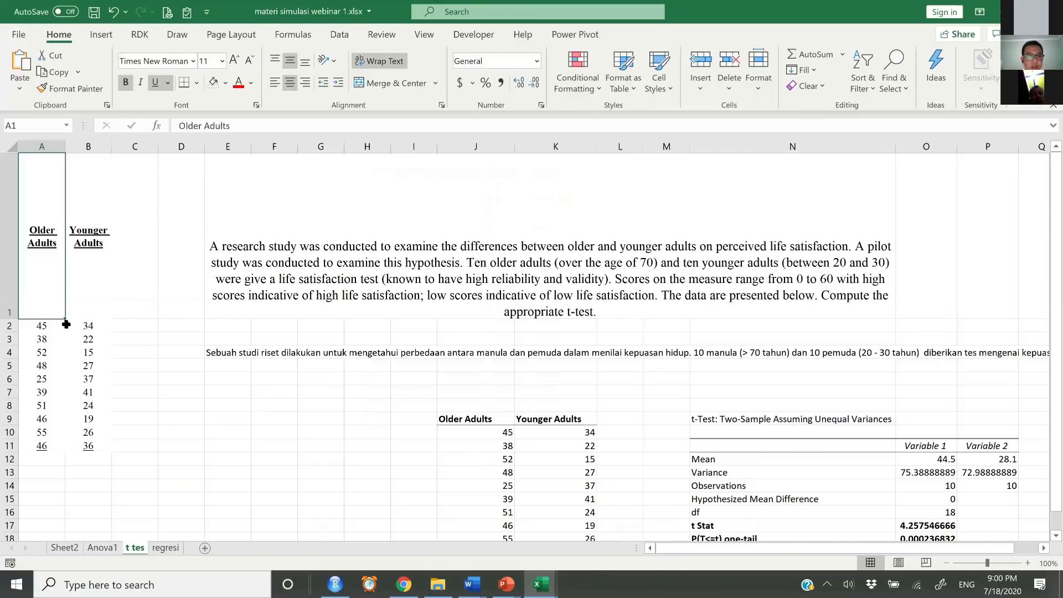
drag(46, 325, 93, 454)
drag(46, 296, 86, 446)
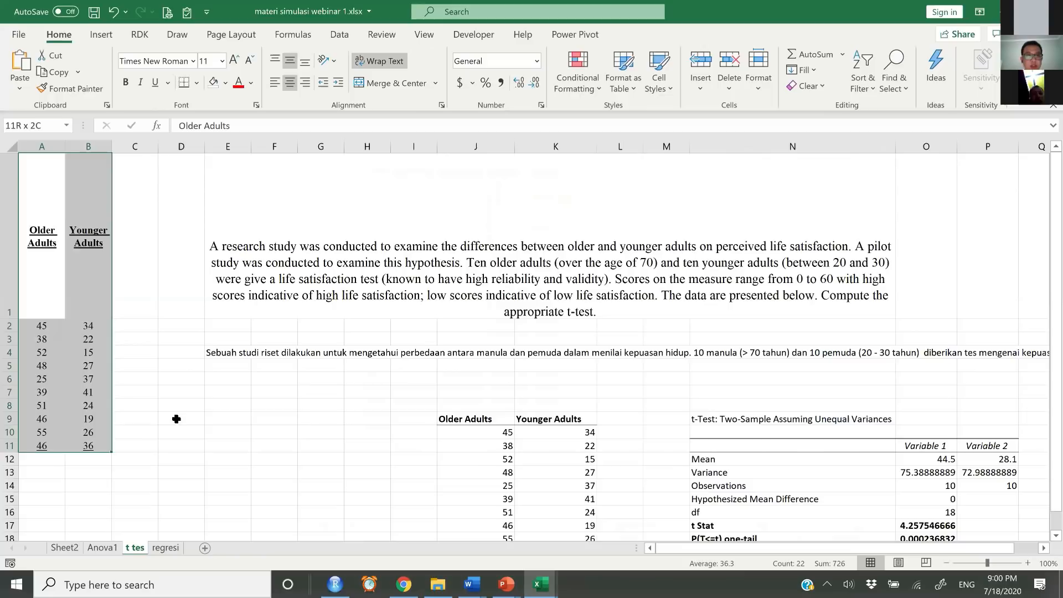
key(ctrl+c)
key(alt+Tab)
click(48, 159)
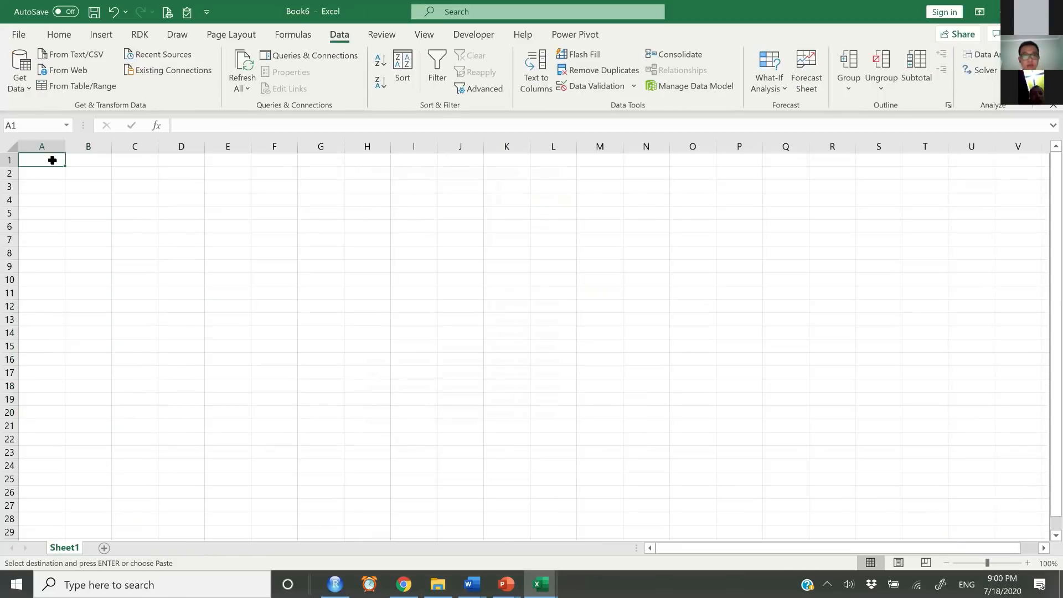
key(ctrl+v)
click(143, 222)
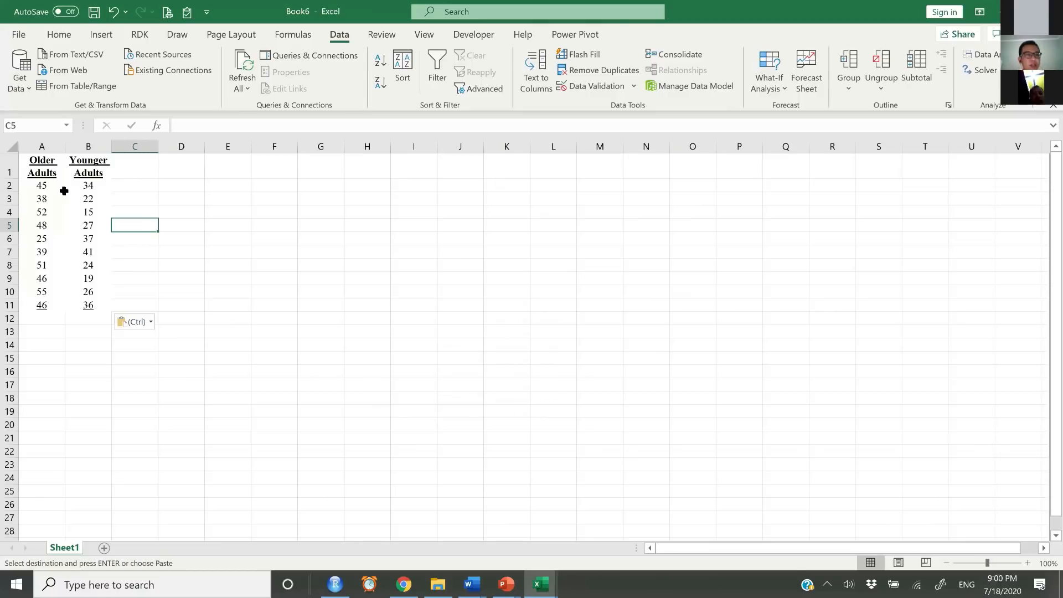
Review the Older Adults and Younger Adults values in columns A and B.
drag(44, 187, 43, 306)
drag(41, 176, 43, 308)
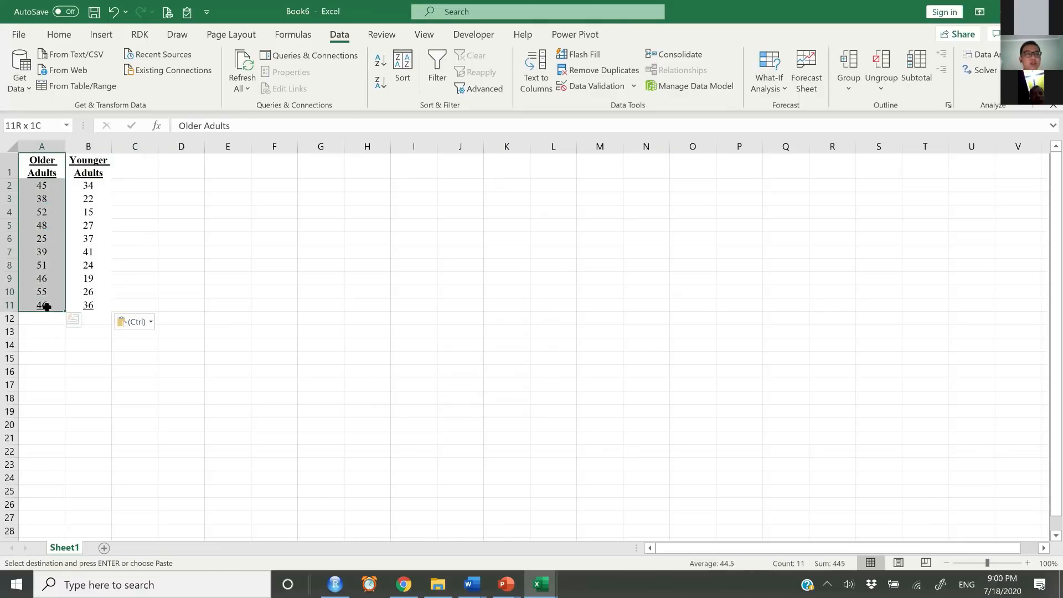
drag(95, 167, 89, 279)
click(241, 249)
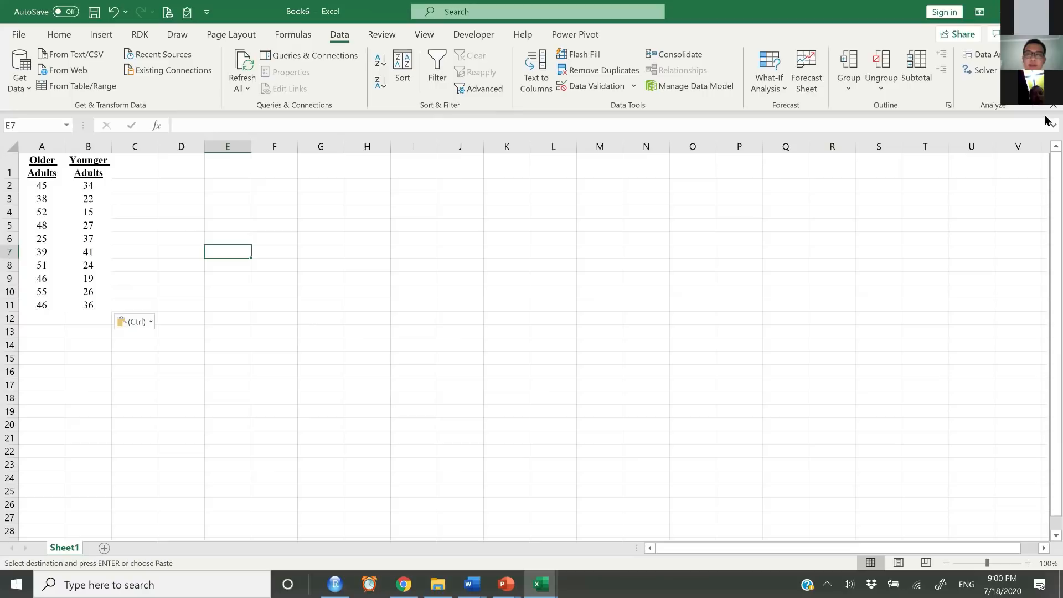
Start the Data Analysis tool t-Test: Two-Sample Assuming Unequal Variances.
click(984, 55)
scroll(482, 311, down, 2)
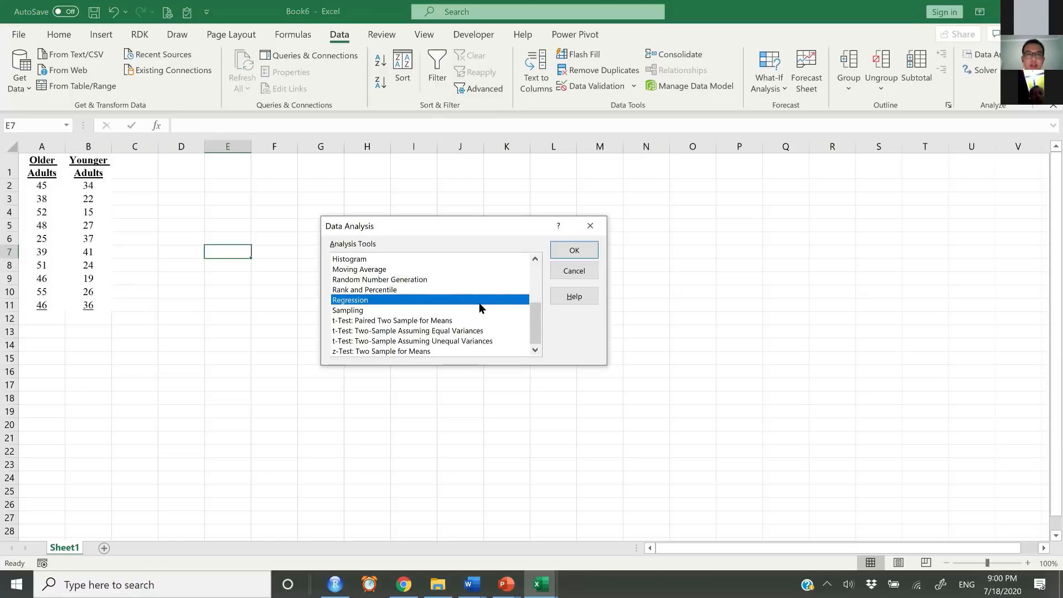
click(364, 331)
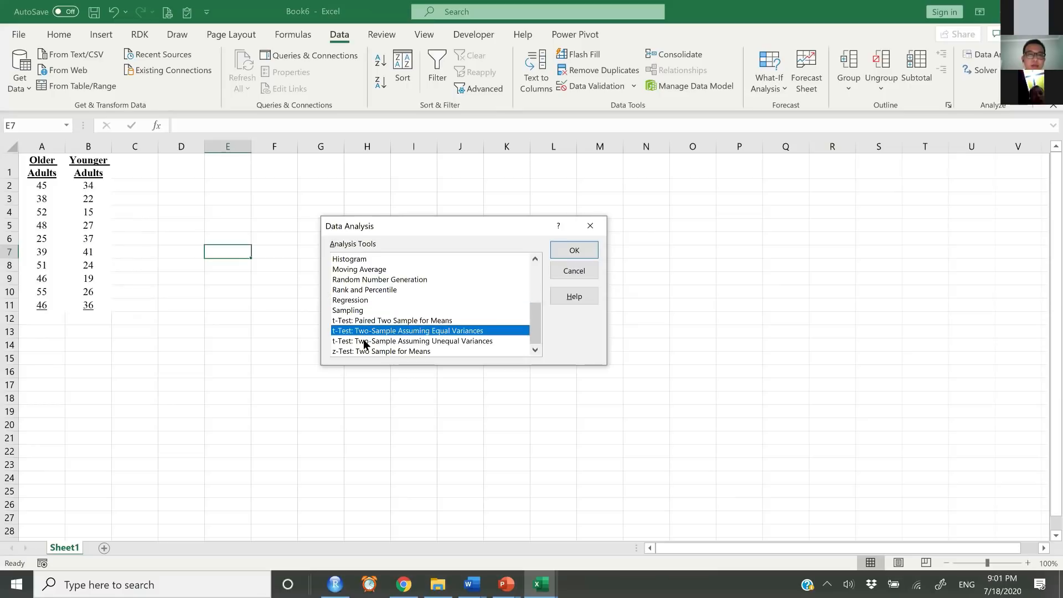
click(365, 341)
click(365, 322)
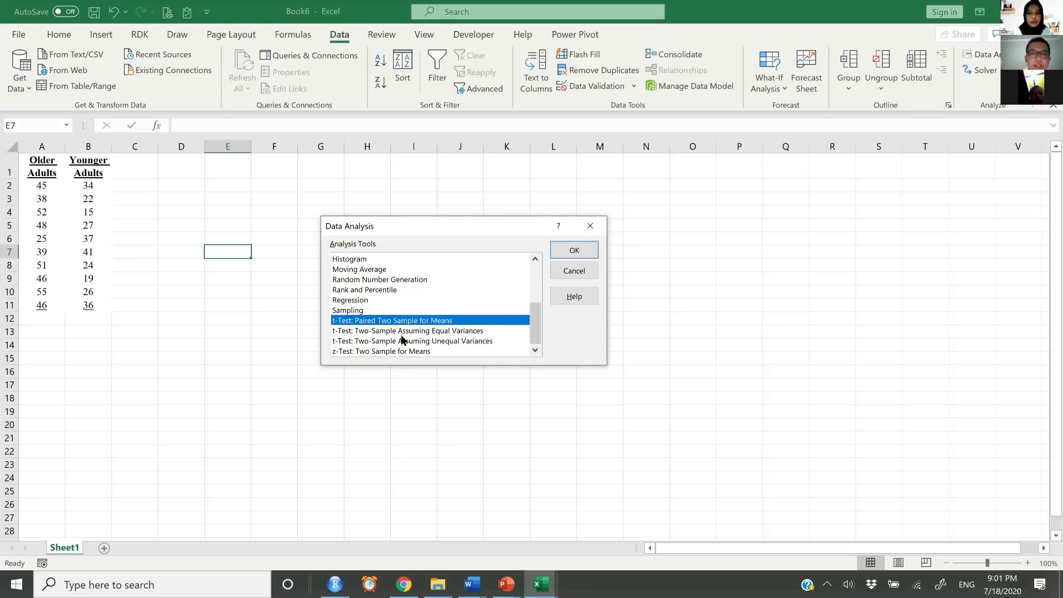
click(358, 331)
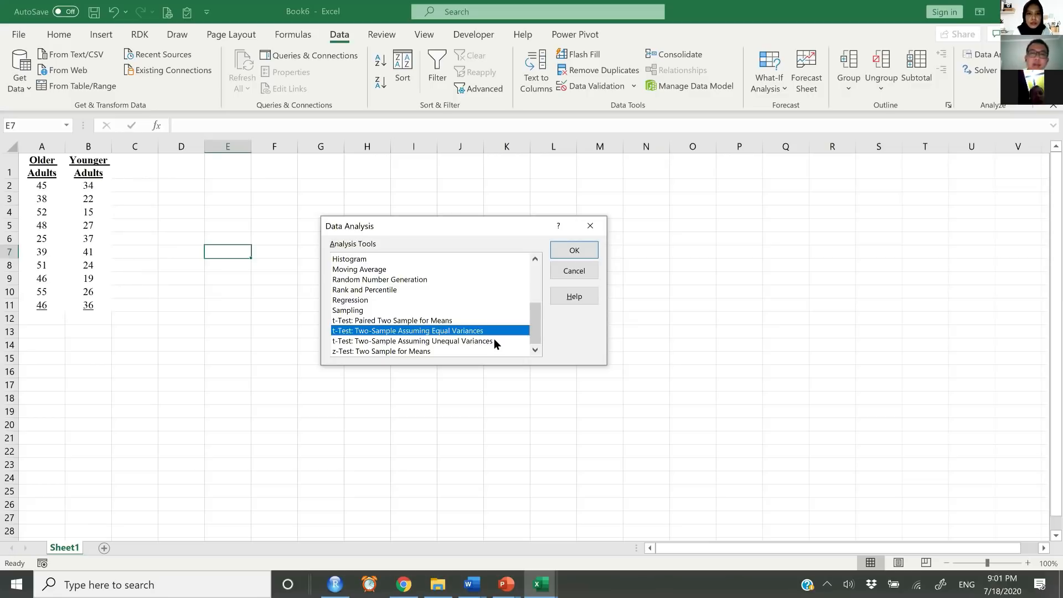
click(461, 340)
click(461, 333)
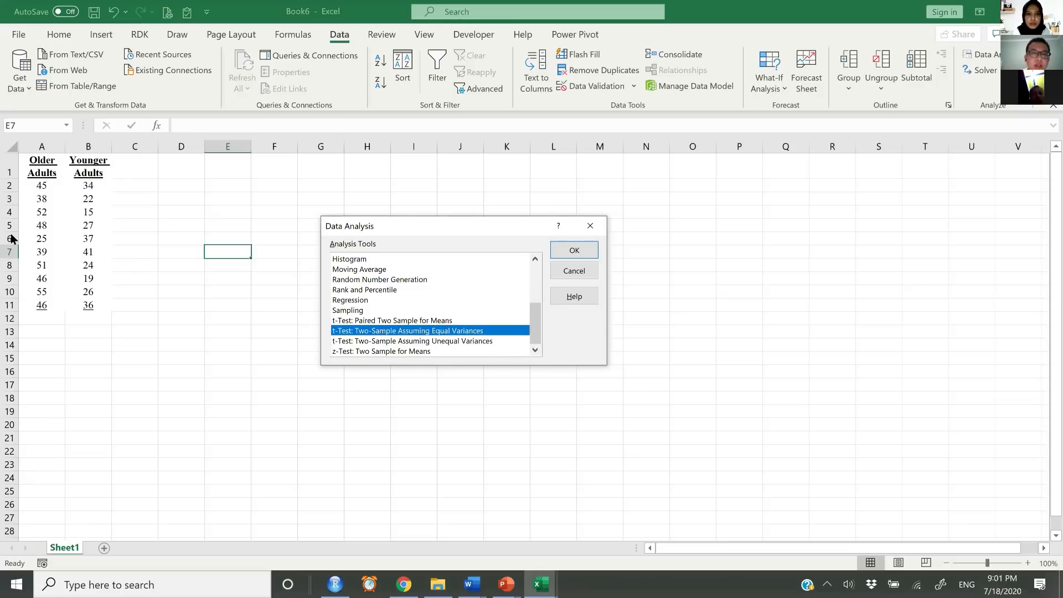
click(403, 342)
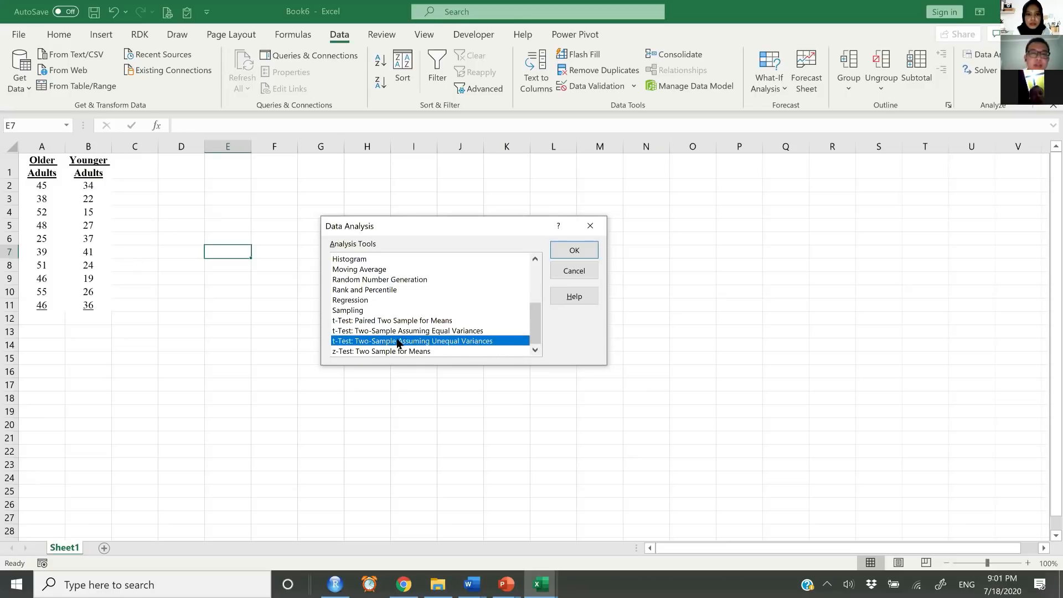
click(576, 252)
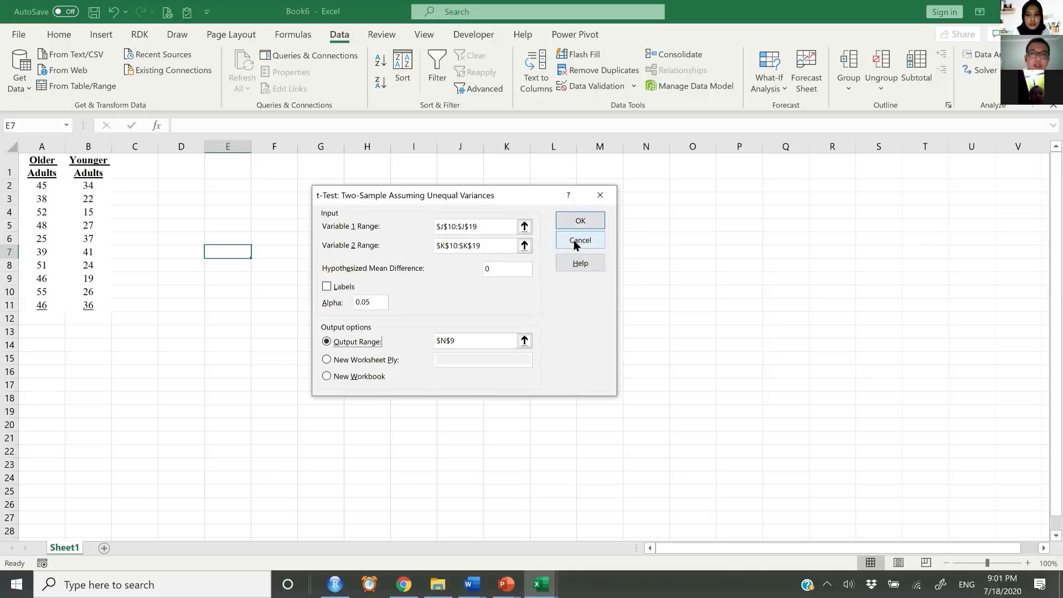
Set the Variable 1 Range to $A$2:$A$11 and the Variable 2 Range to $B$2:$B$11.
click(524, 226)
drag(42, 187, 36, 305)
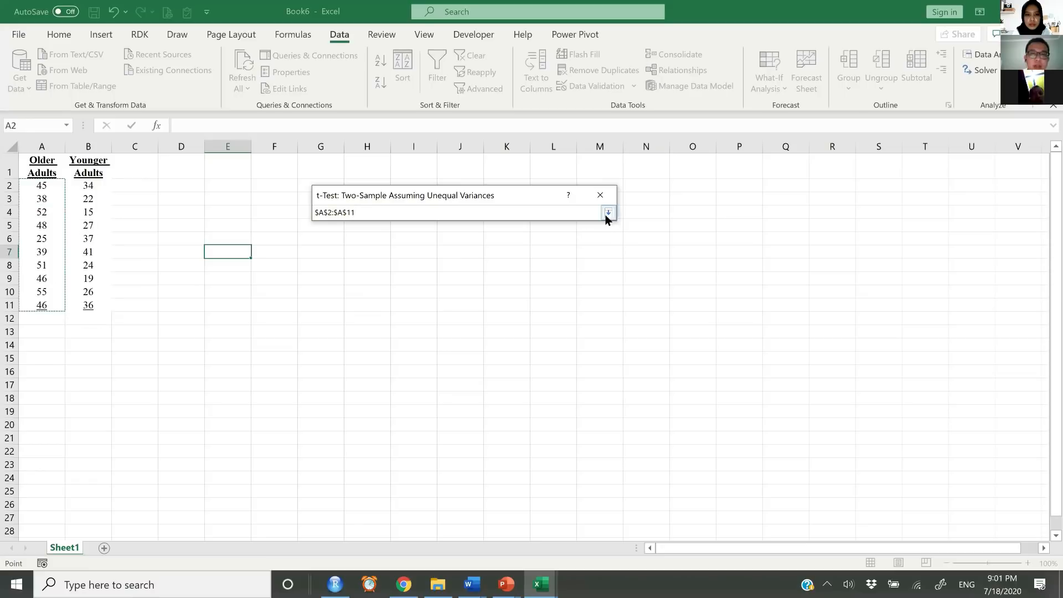
click(608, 214)
click(526, 244)
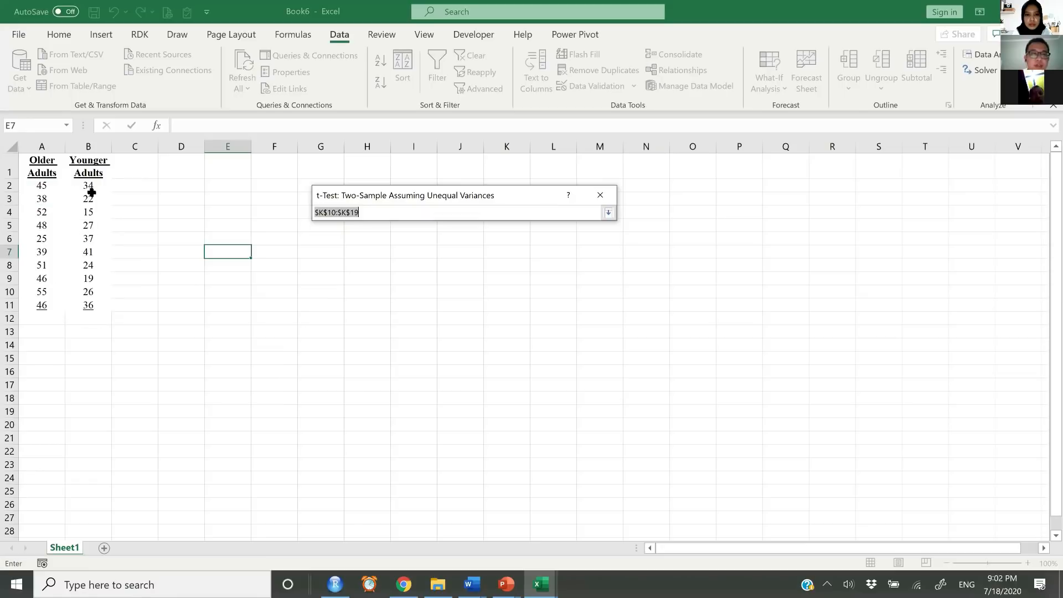
drag(87, 186, 84, 306)
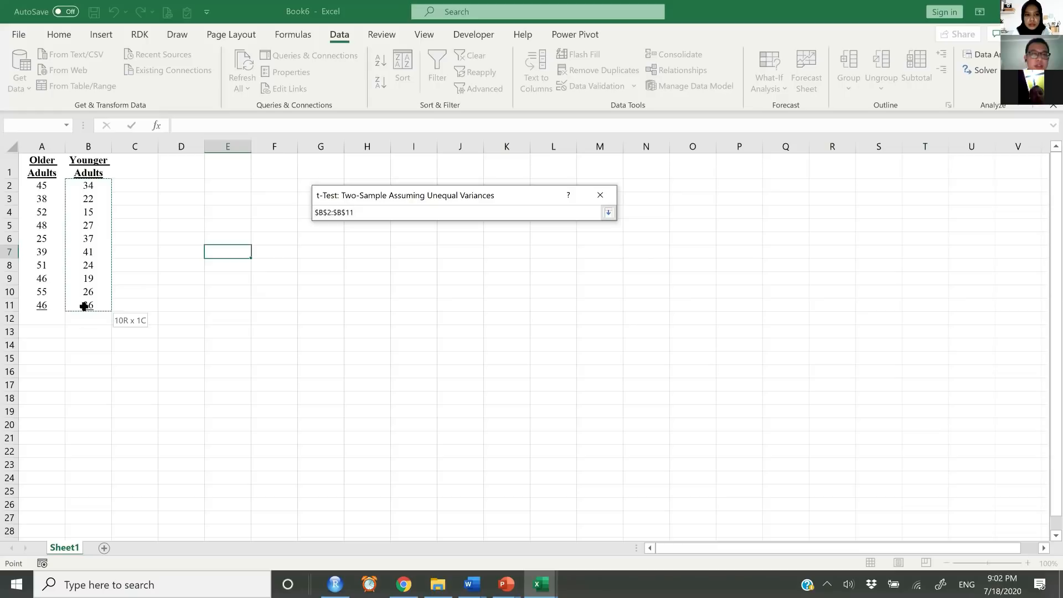
click(608, 213)
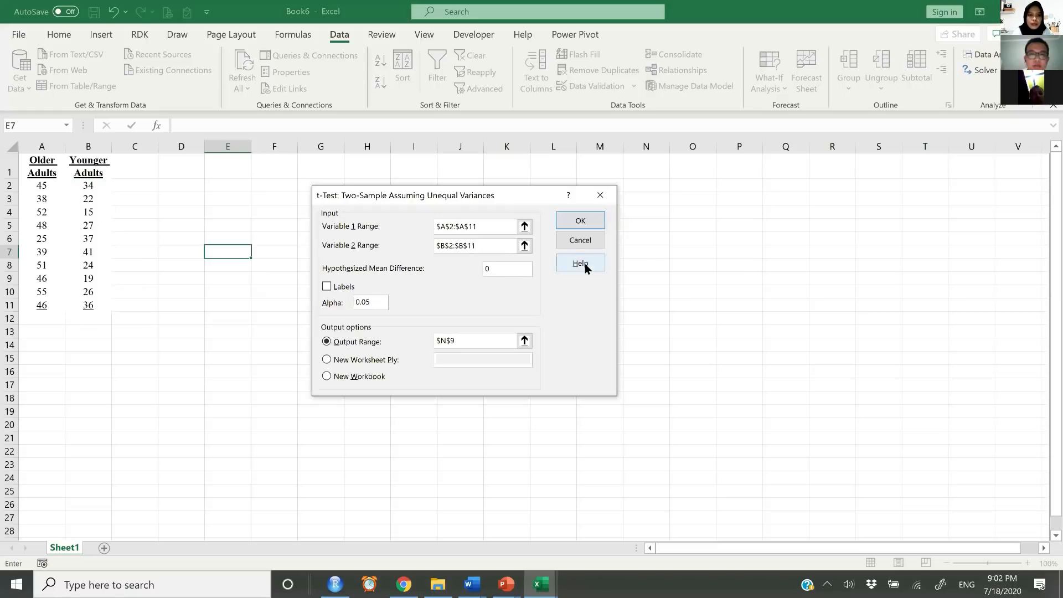
Set the output range to $H$1, keep alpha at 0.05, and run the t-test.
click(524, 340)
click(377, 166)
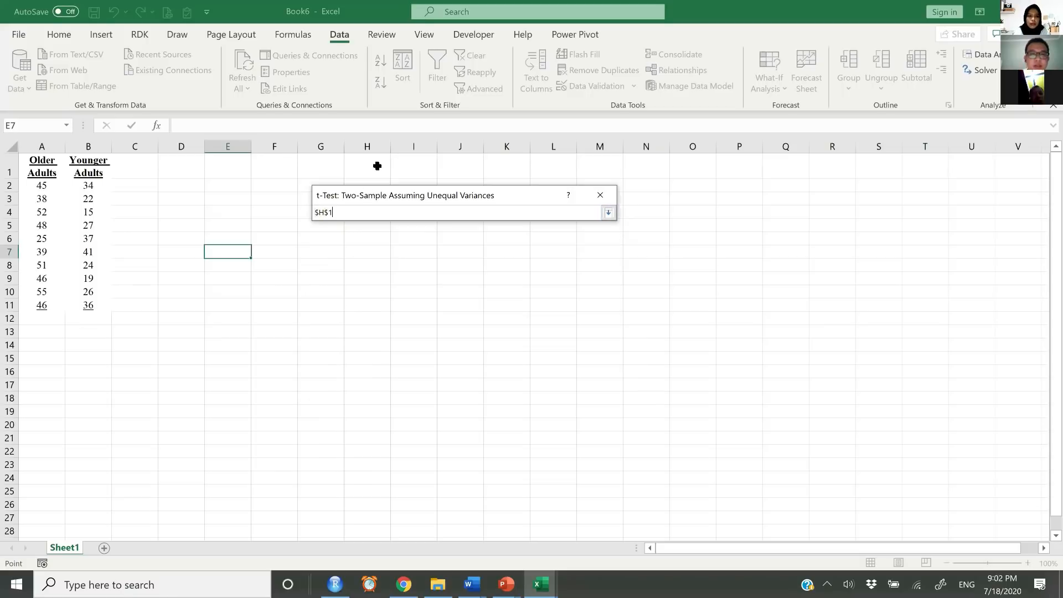
click(610, 215)
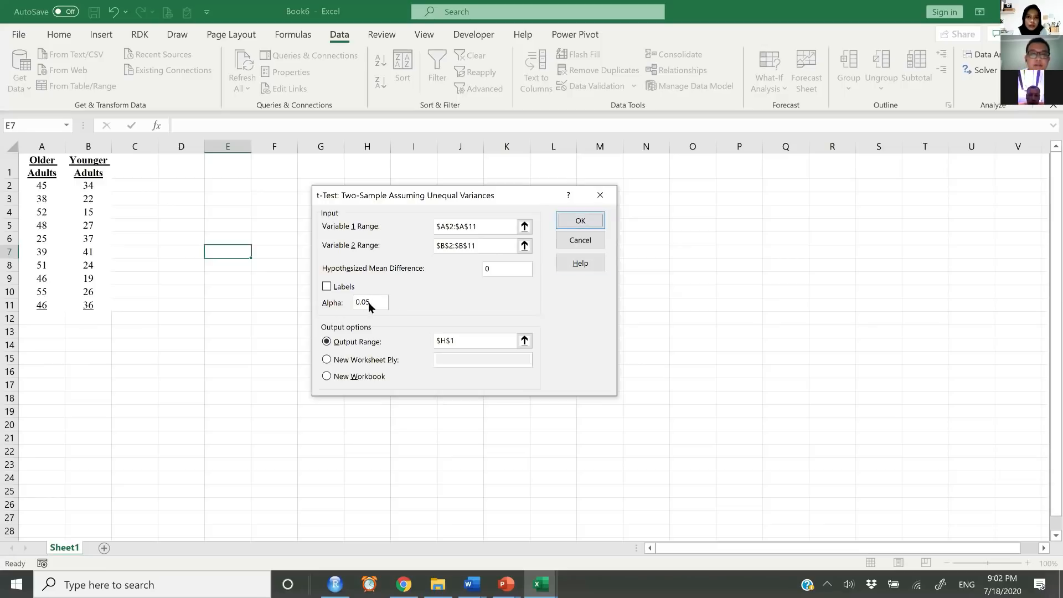
drag(375, 302, 352, 303)
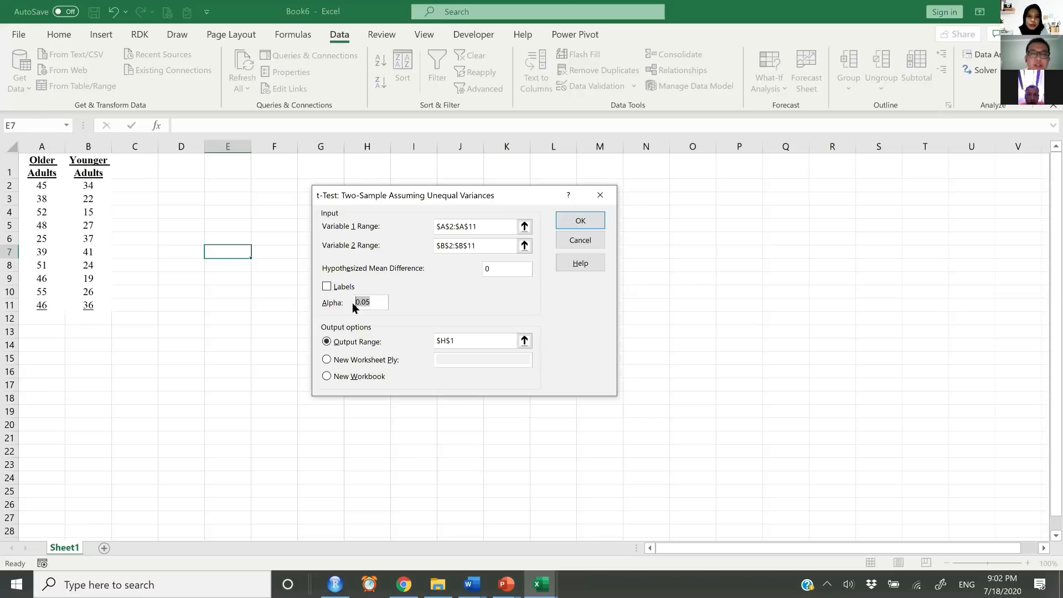
click(386, 303)
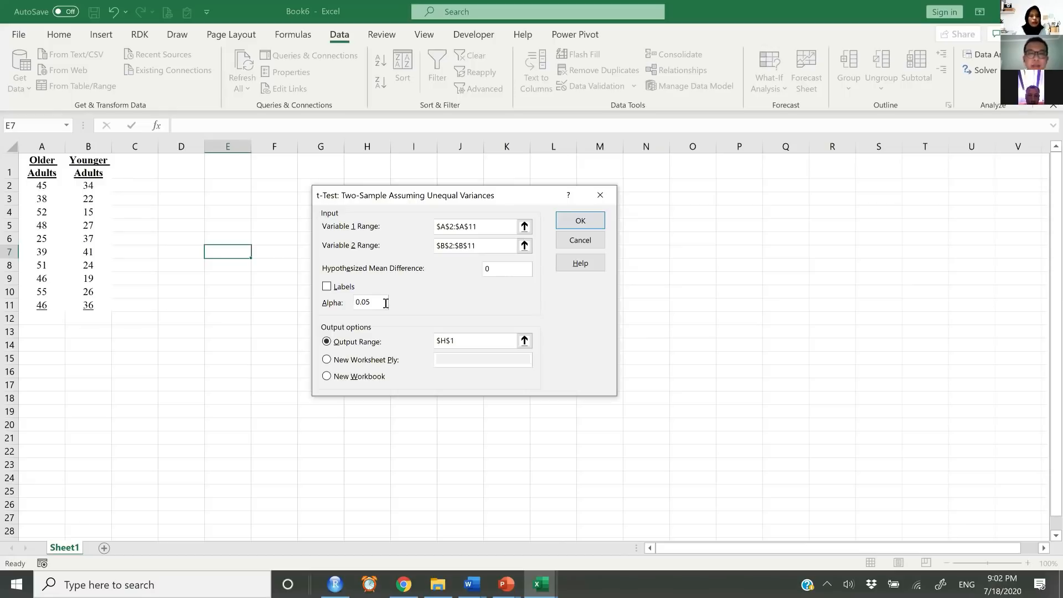
drag(386, 303, 355, 305)
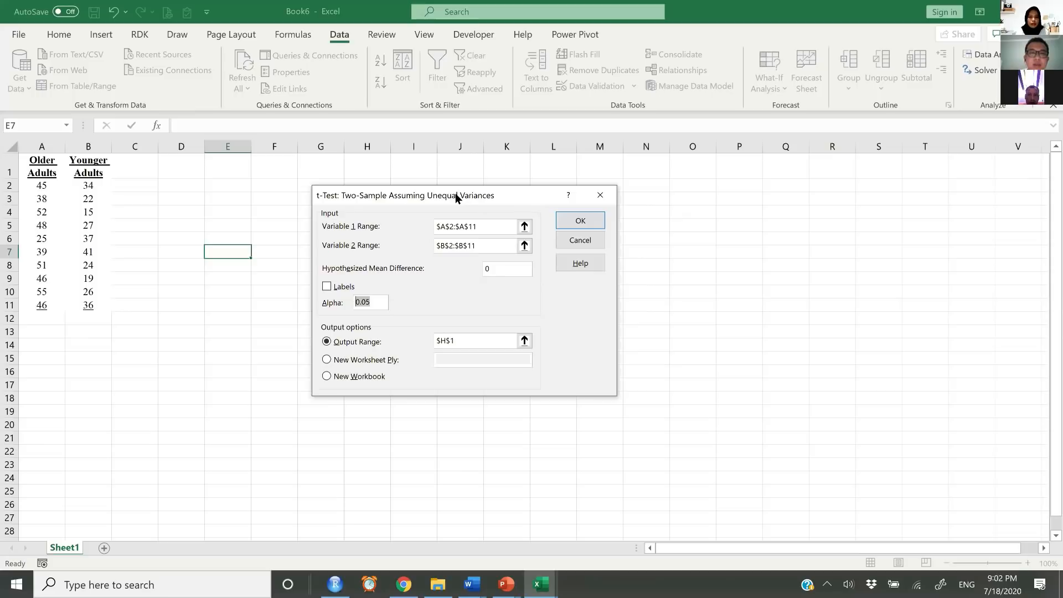
mouse_move(456, 192)
mouse_down()
mouse_move(427, 174)
mouse_move(440, 192)
mouse_up()
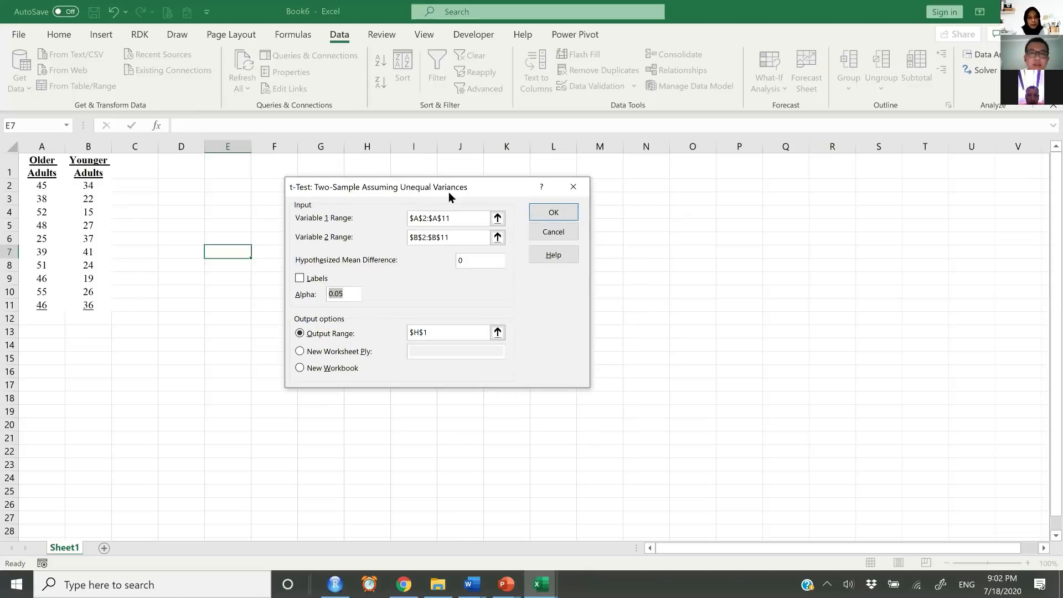
drag(439, 188, 437, 179)
click(560, 204)
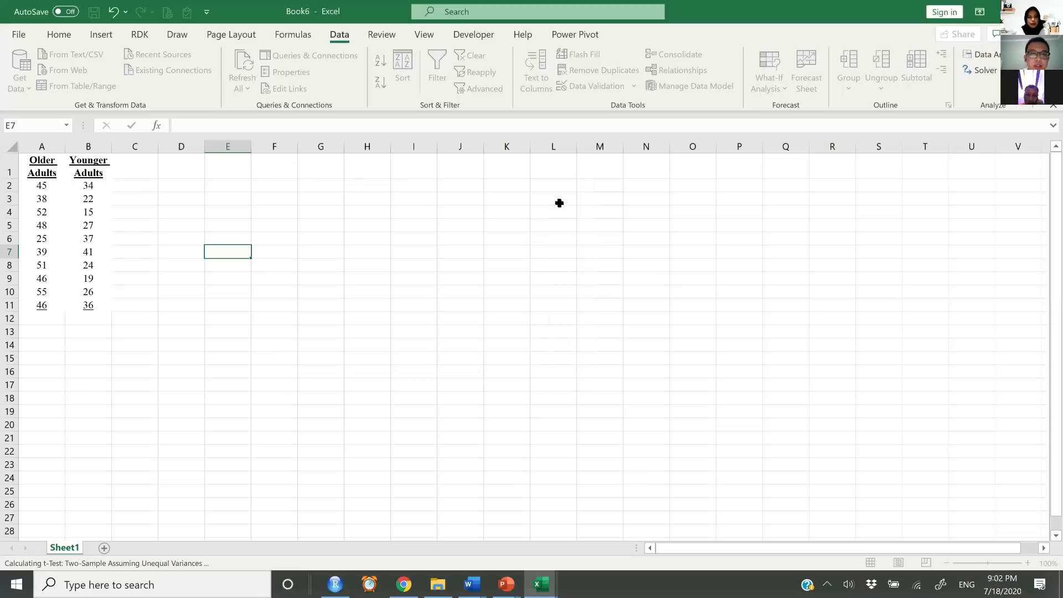
Widen columns H to J so the t-test output table is easier to read.
click(589, 226)
drag(367, 146, 554, 147)
click(637, 237)
Compare the means of Variable 1 and Variable 2 in the t-test output table.
click(533, 201)
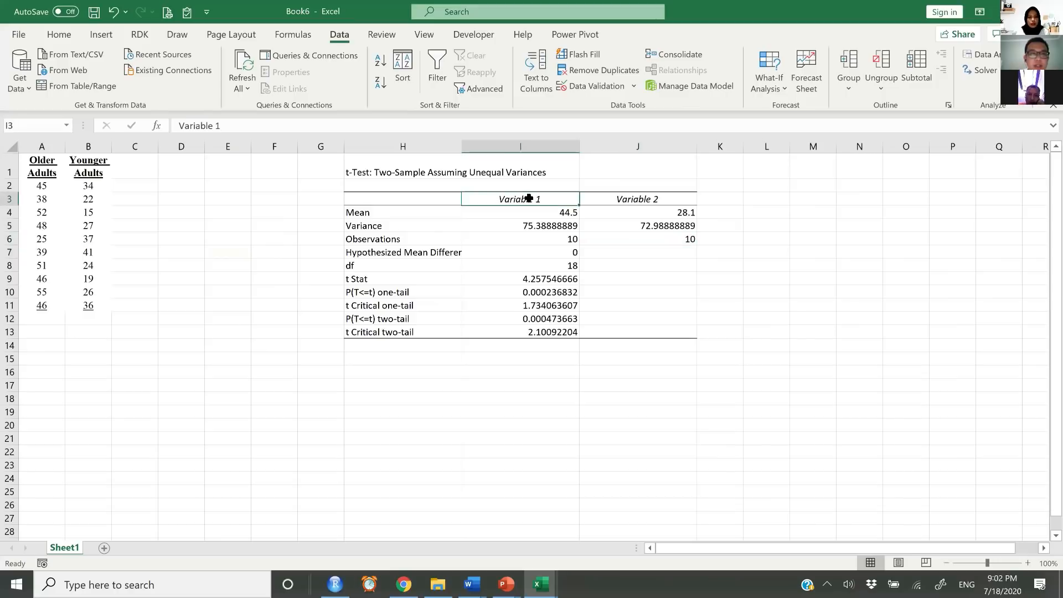
click(632, 200)
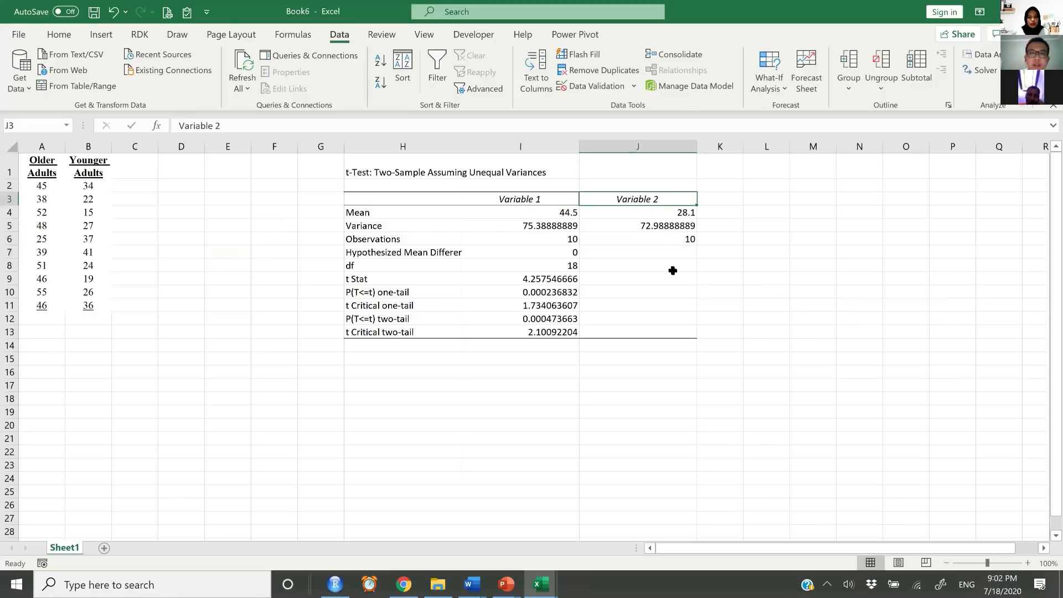
drag(384, 216, 637, 213)
click(547, 214)
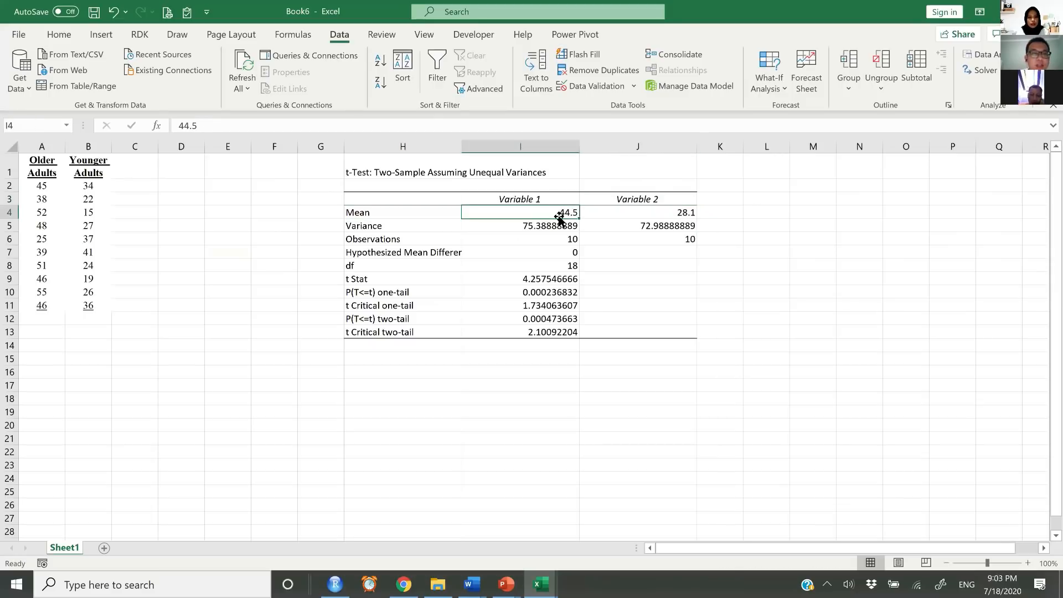
click(669, 215)
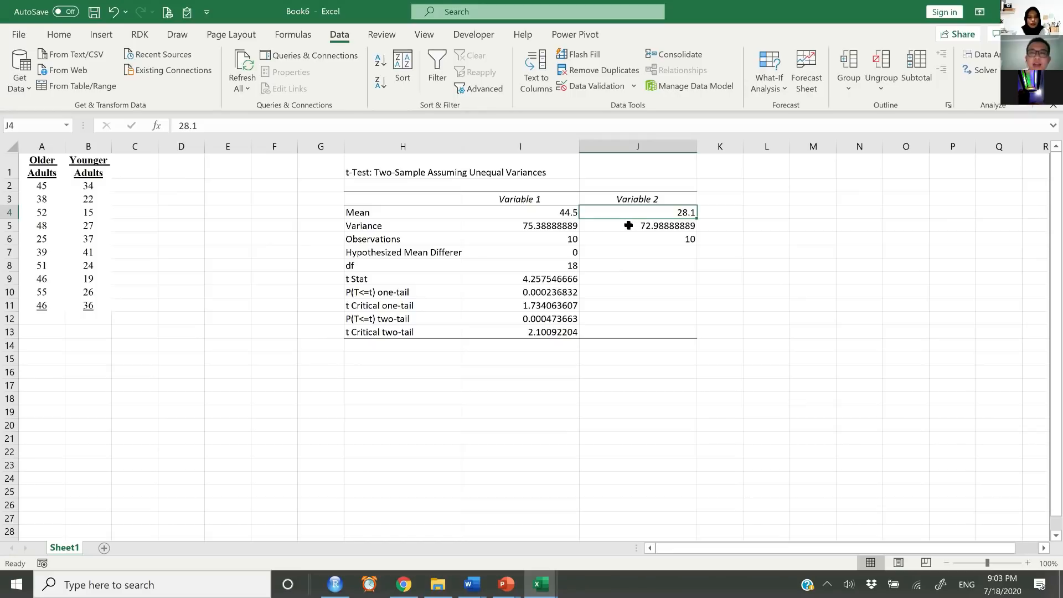
click(537, 212)
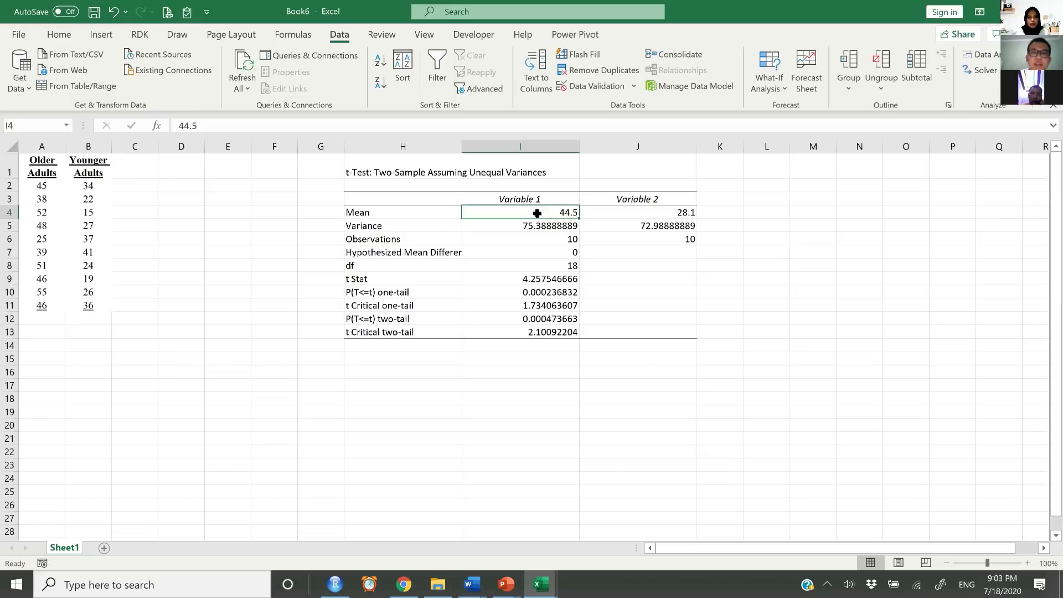
click(665, 214)
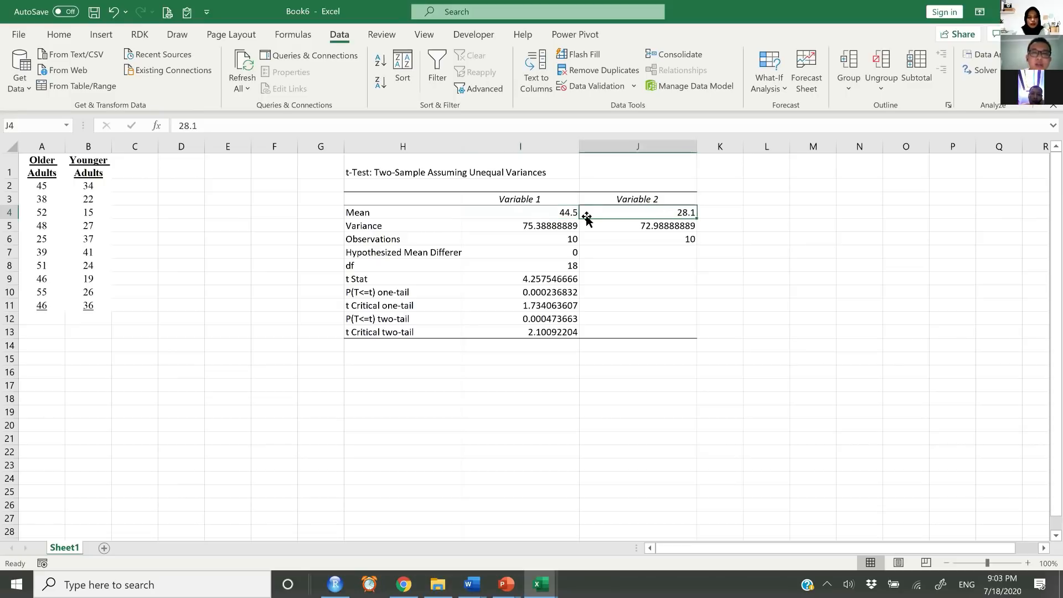
click(565, 215)
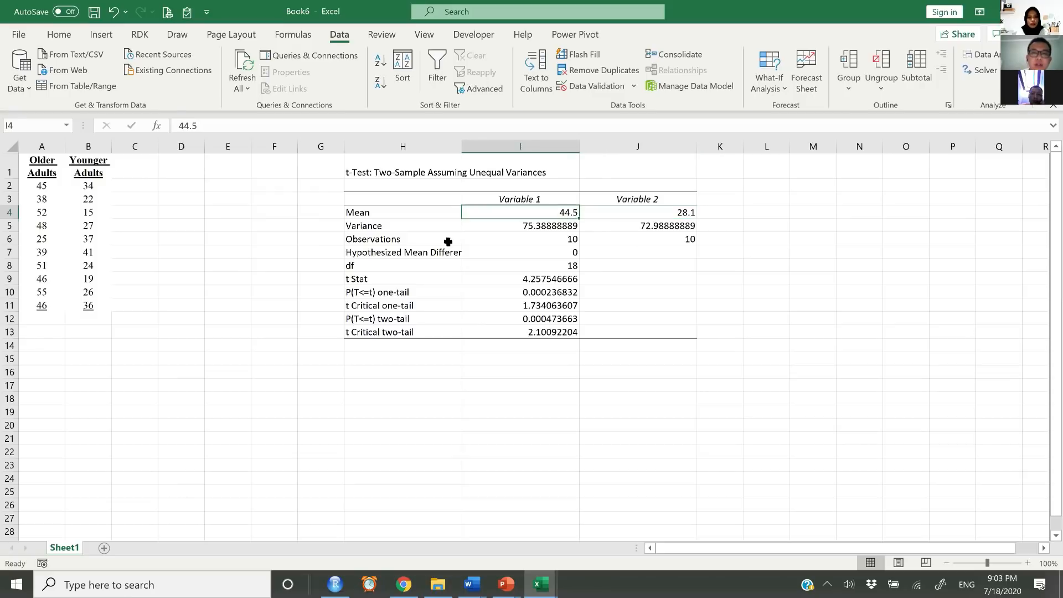
Examine the Variance, Observations, Hypothesized Mean Difference and t Stat rows of the t-test output.
click(532, 228)
drag(605, 224, 655, 225)
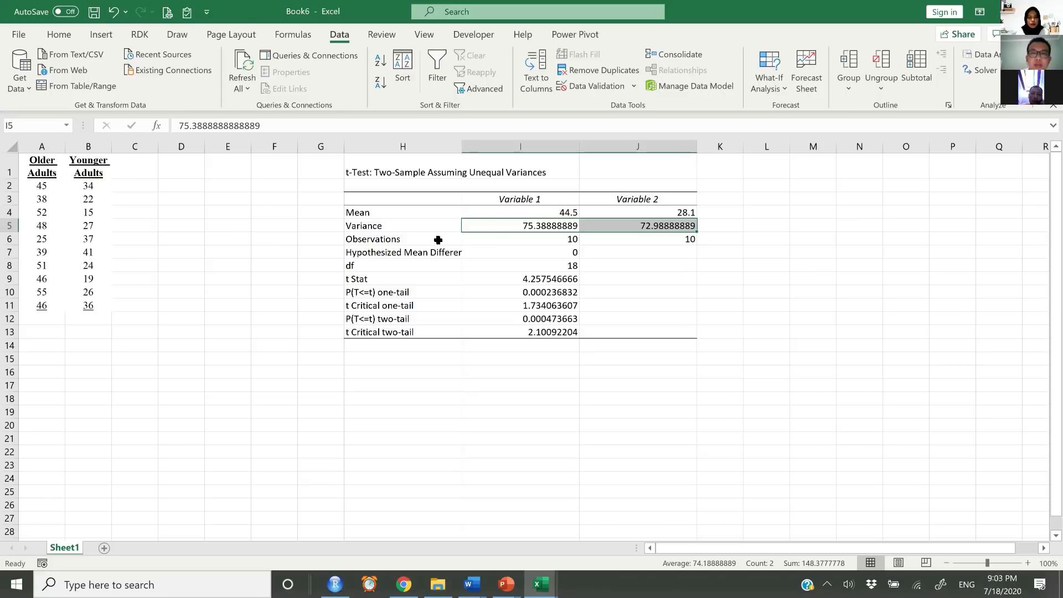
drag(535, 238, 627, 242)
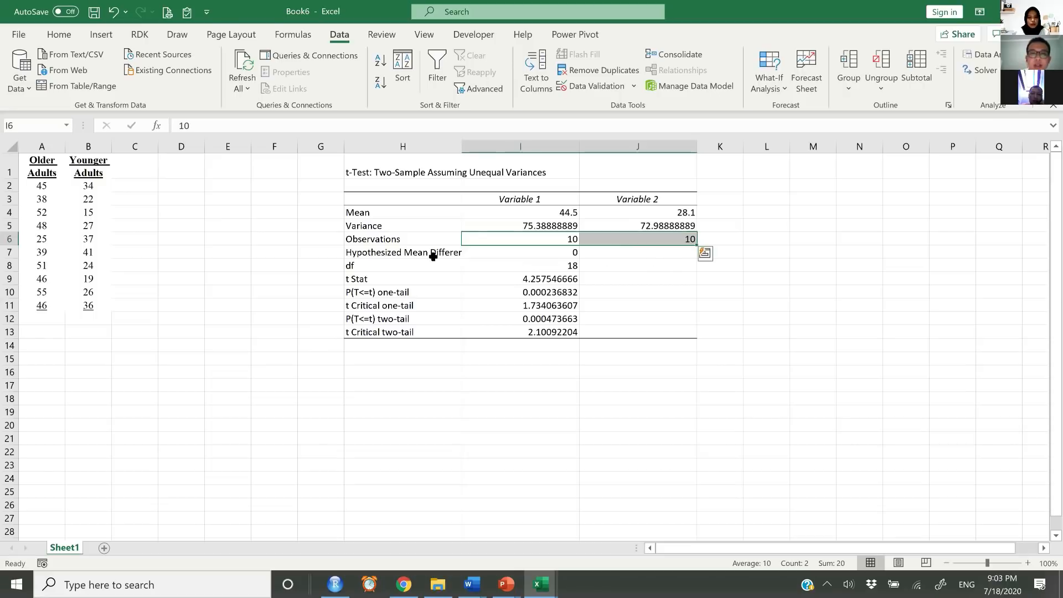
click(516, 252)
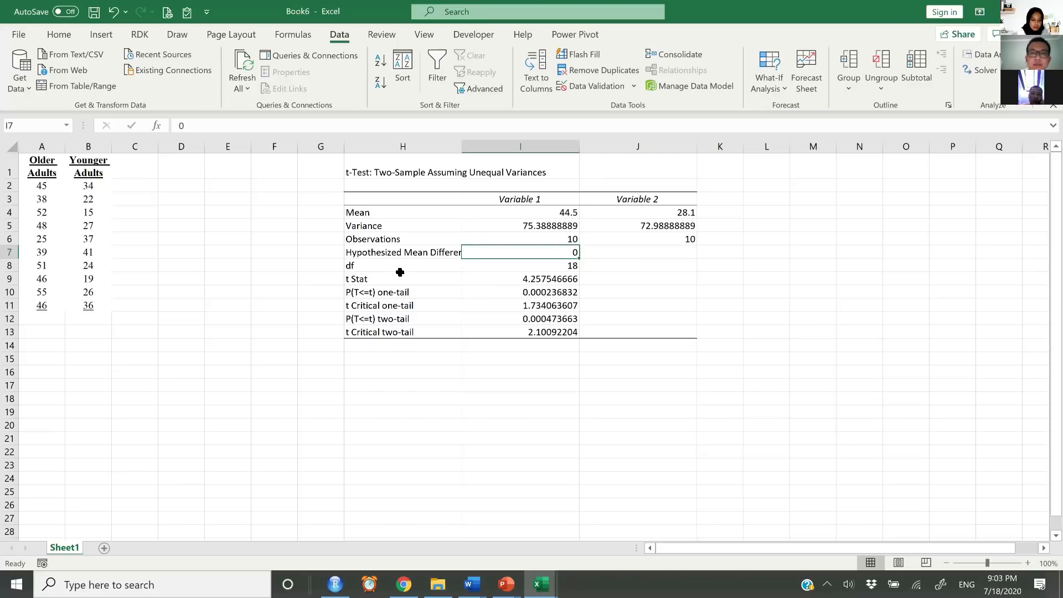
click(450, 280)
drag(450, 280, 516, 279)
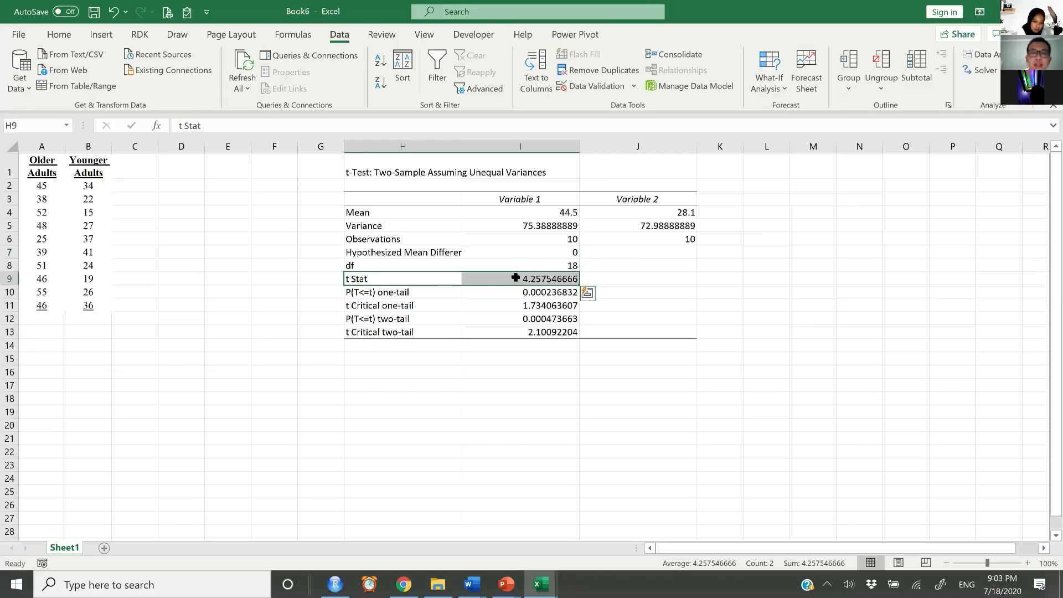
Make the t Stat label and its value in H9:I9 bold.
click(70, 38)
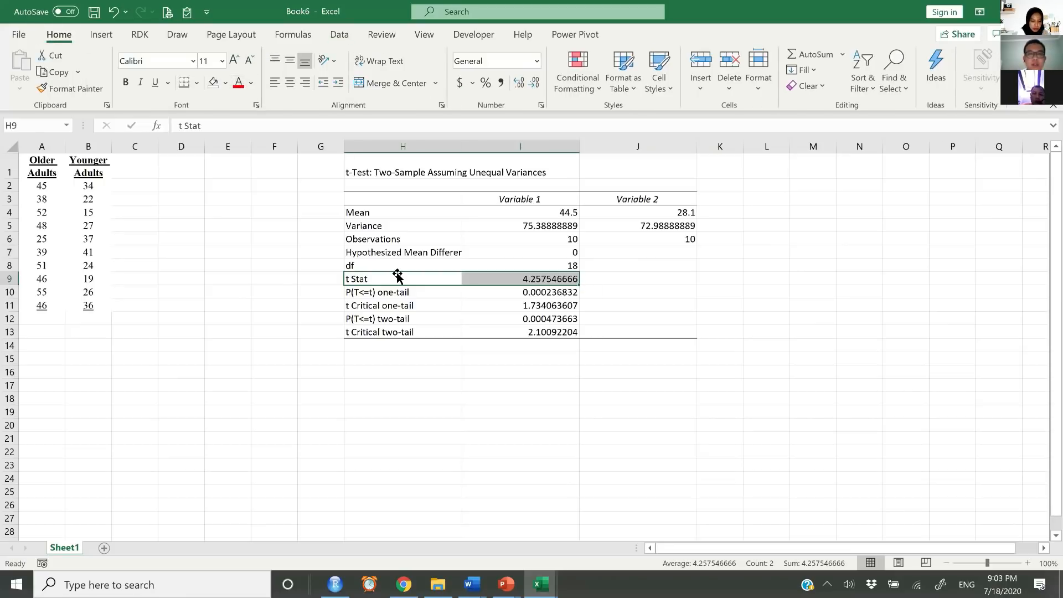
click(446, 279)
drag(446, 279, 482, 279)
key(ctrl+b)
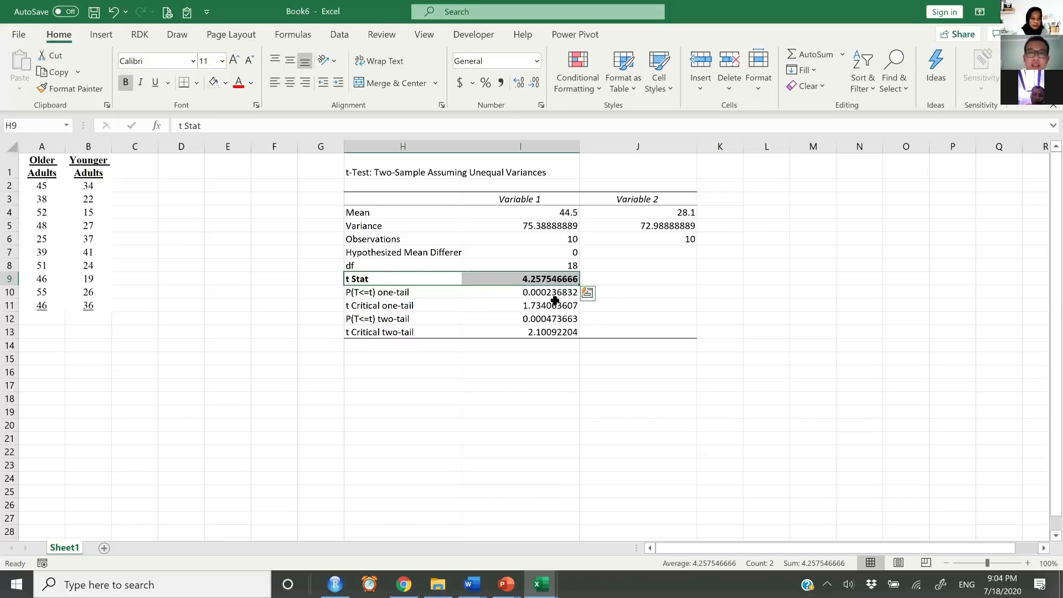
click(793, 305)
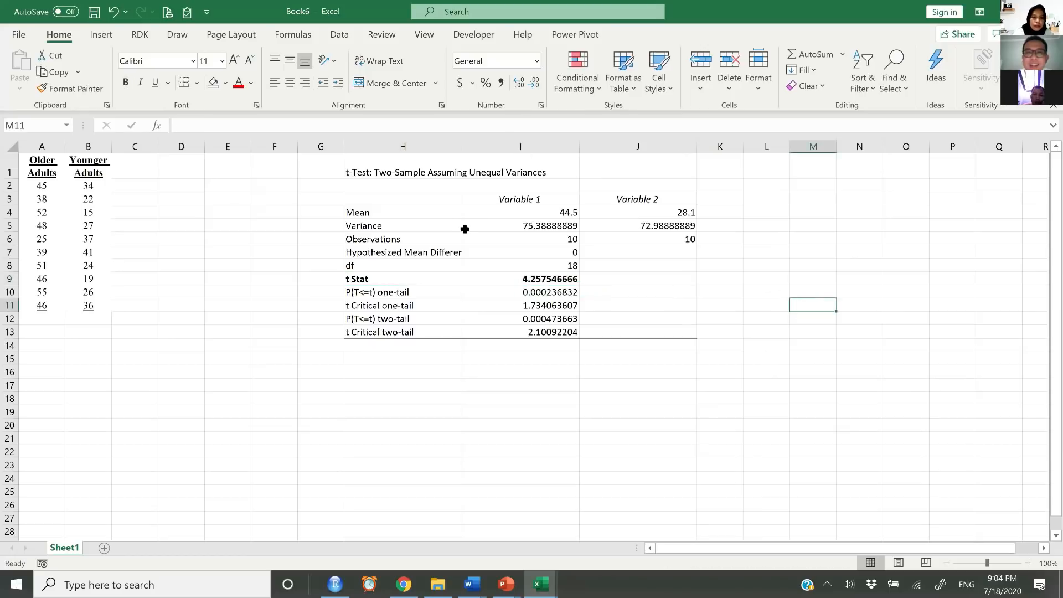
scroll(462, 231, down, 1)
scroll(461, 230, up, 1)
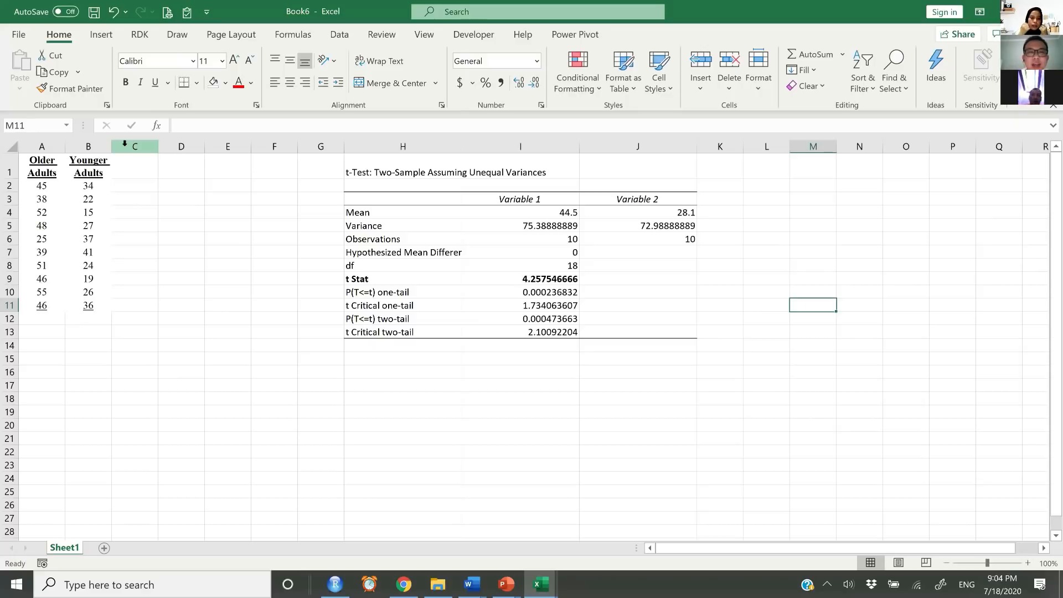
Review the Older Adults and Younger Adults data columns alongside the t Stat row of the t-test output.
drag(53, 147, 79, 147)
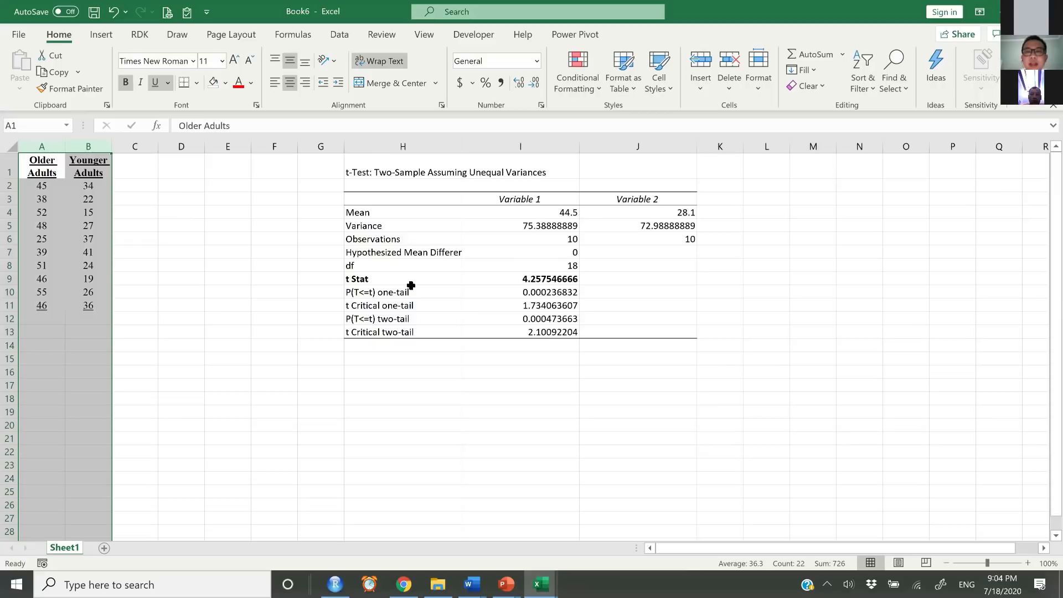
drag(402, 279, 508, 276)
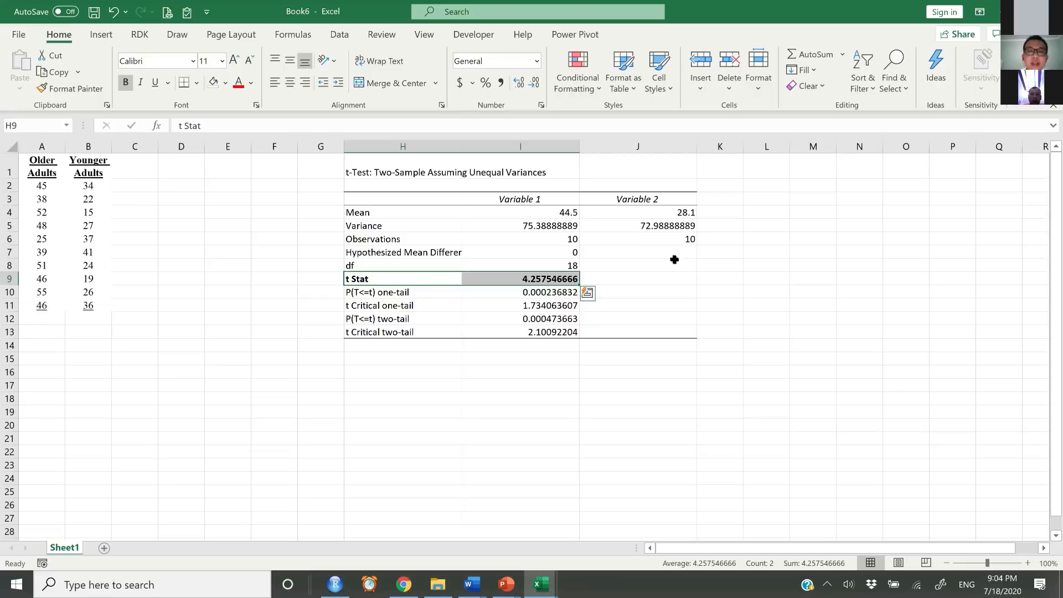
click(739, 268)
Make the P(T<=t) one-tail row H10:I10 and the P(T<=t) two-tail row H12:I12 bold.
drag(380, 294, 492, 293)
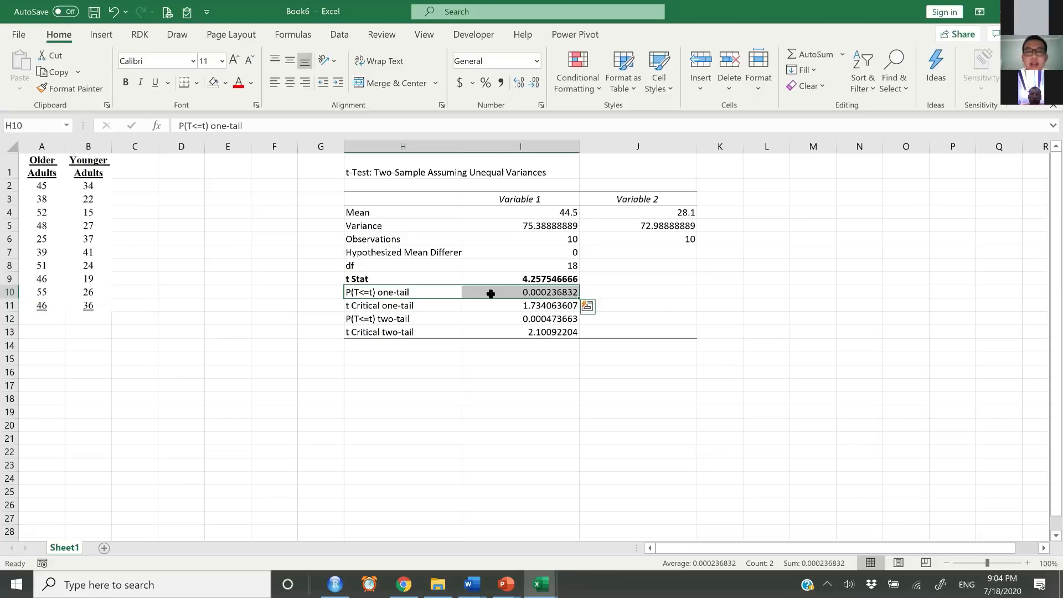
click(252, 85)
click(450, 298)
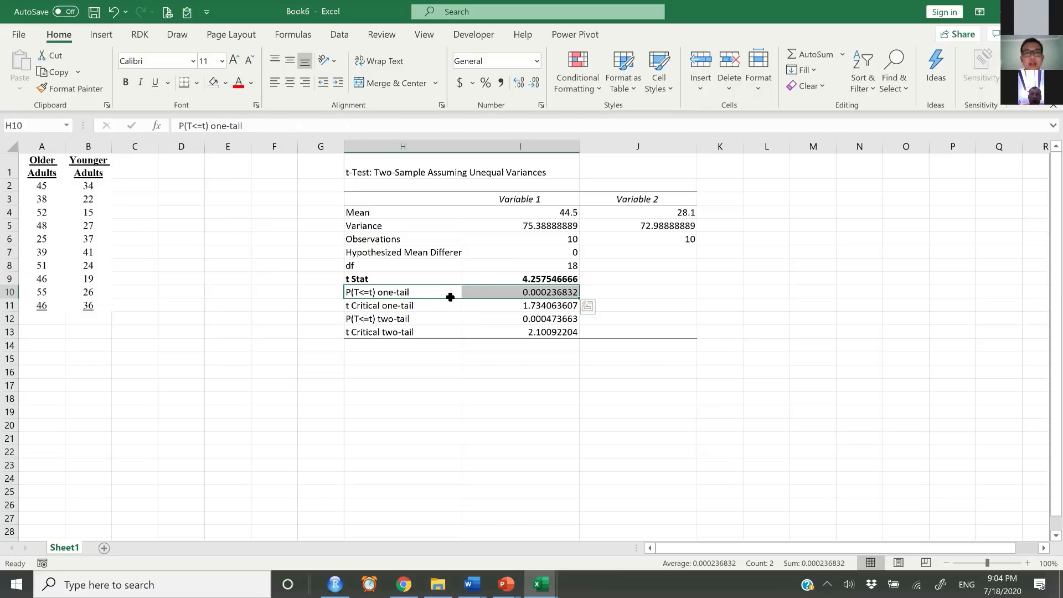
key(ctrl+b)
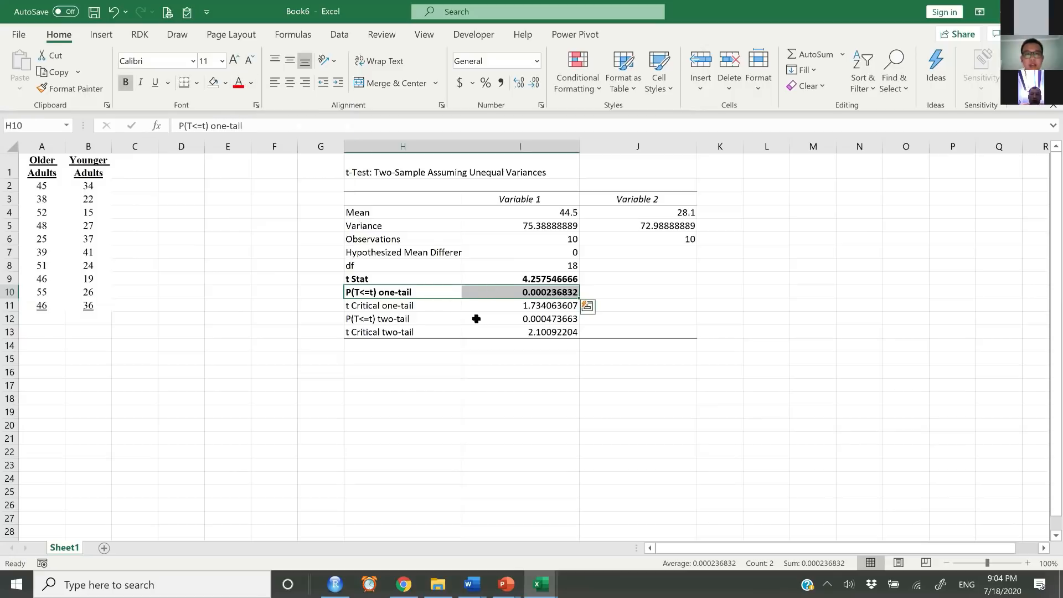
drag(376, 318, 487, 317)
key(ctrl+b)
click(694, 328)
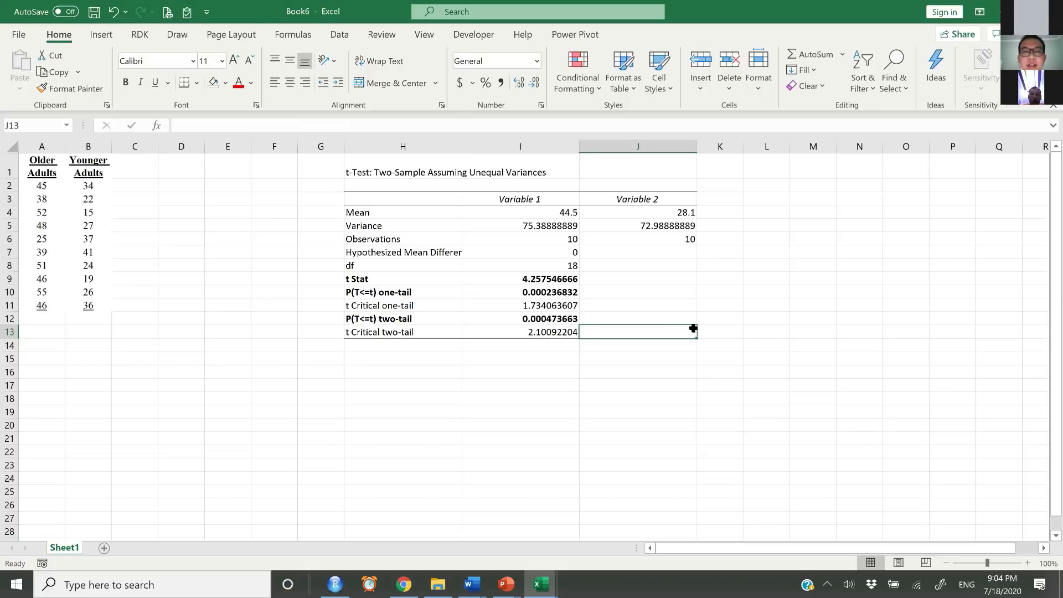
Examine the P(T<=t) two-tail value and the mean of Variable 2 in the t-test output.
click(387, 319)
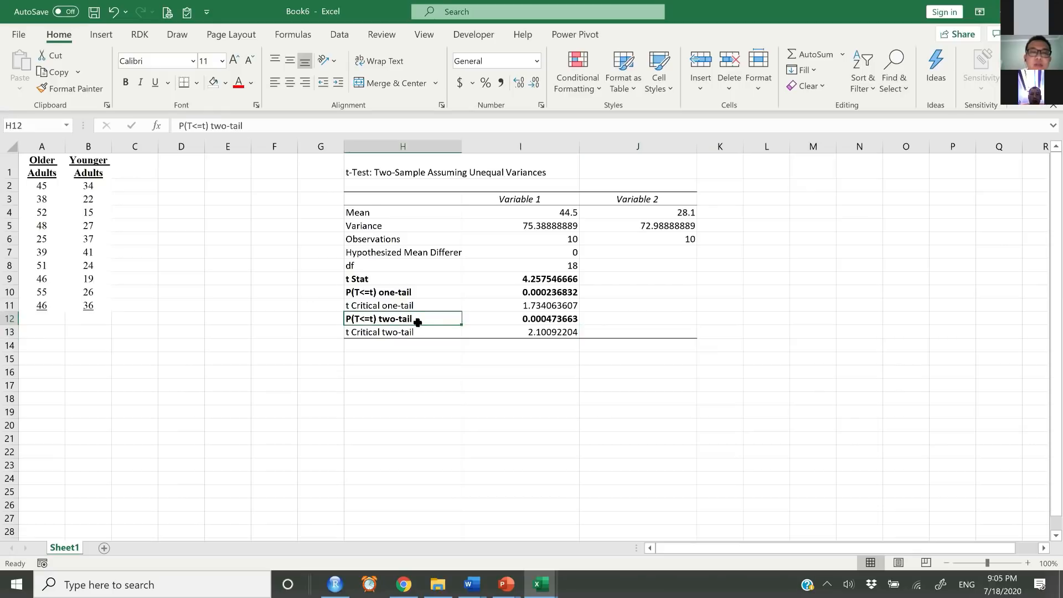
drag(466, 324, 476, 325)
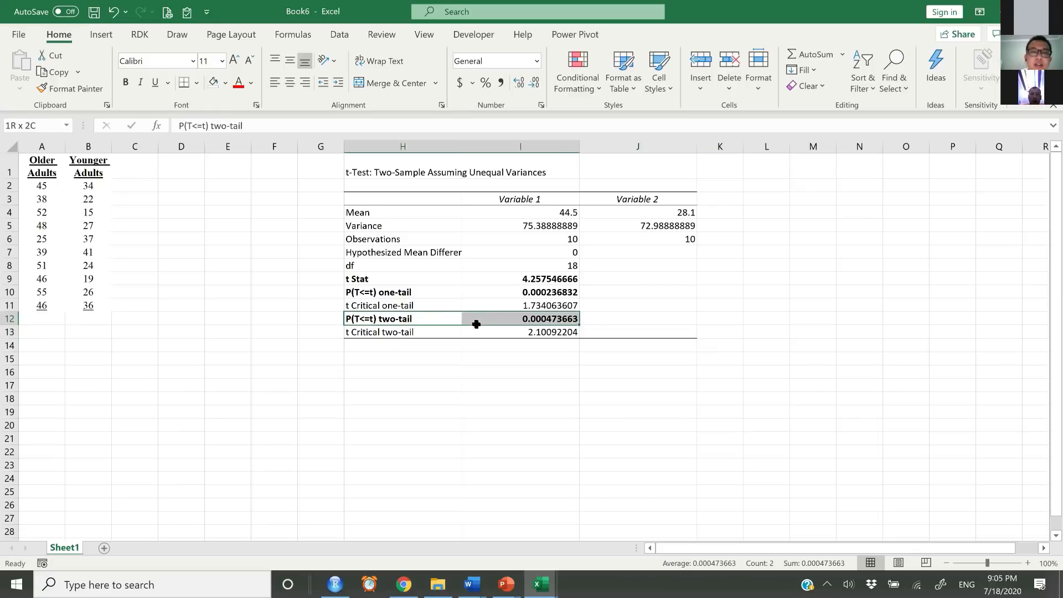
click(543, 326)
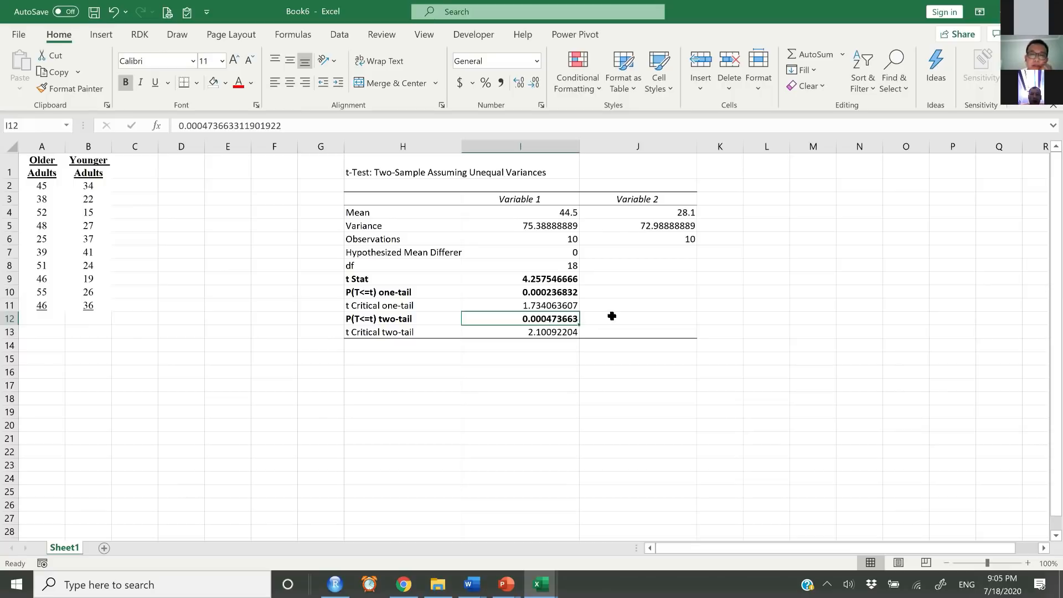
click(713, 317)
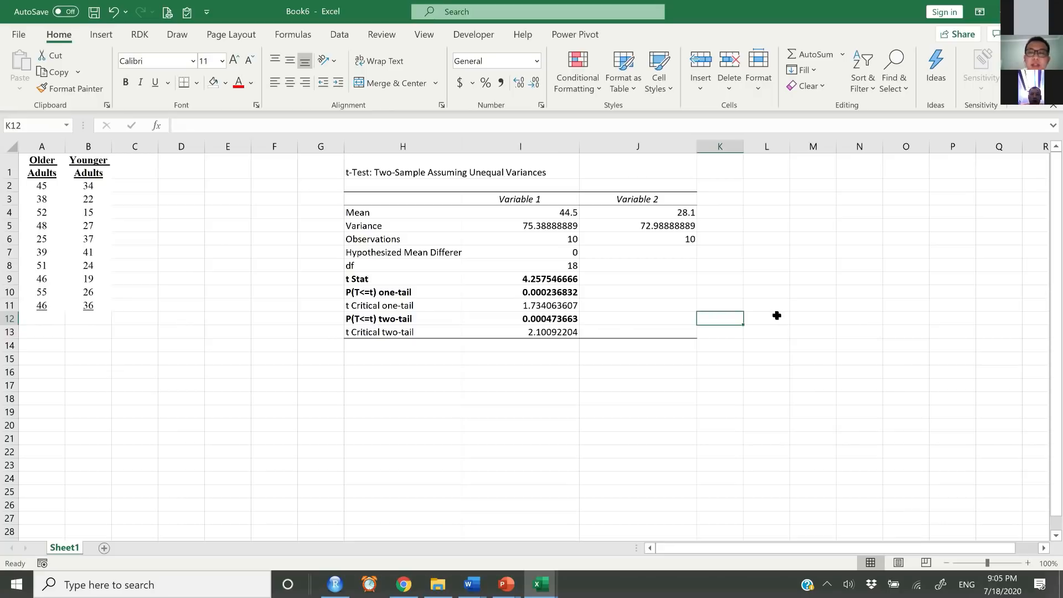
click(779, 319)
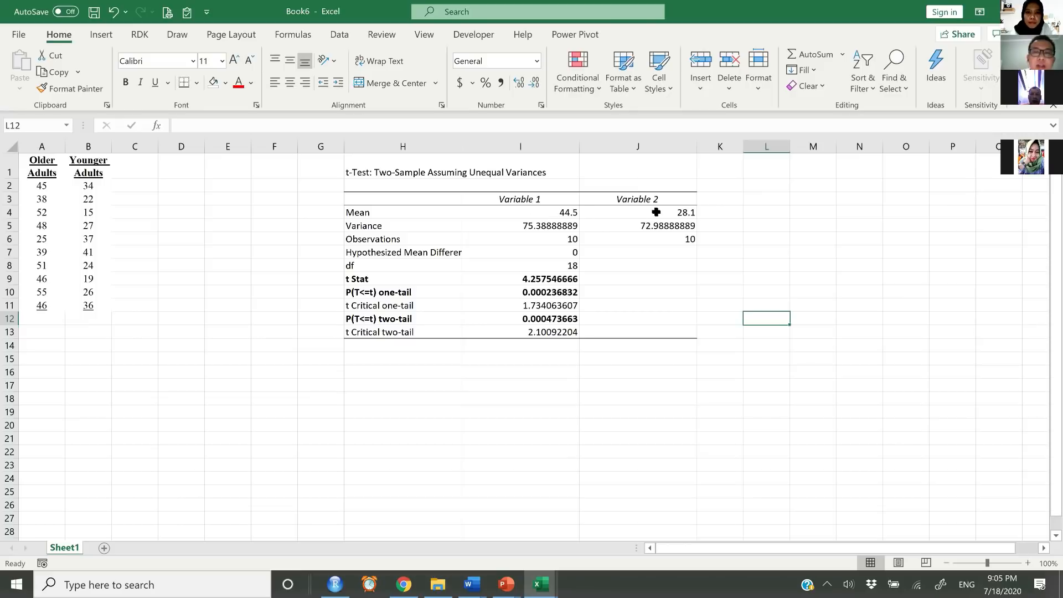
click(681, 215)
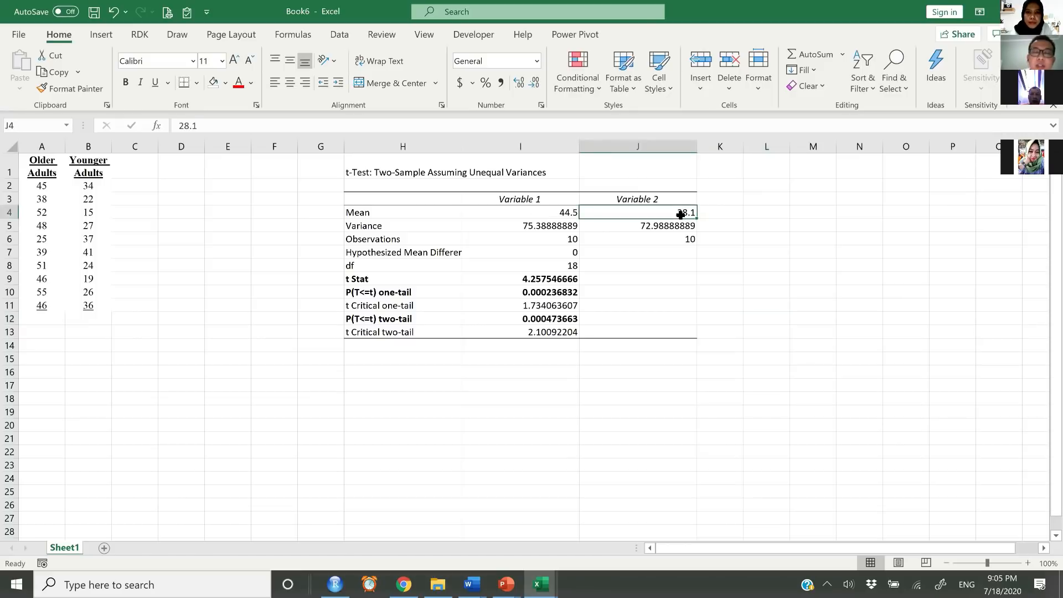
click(709, 264)
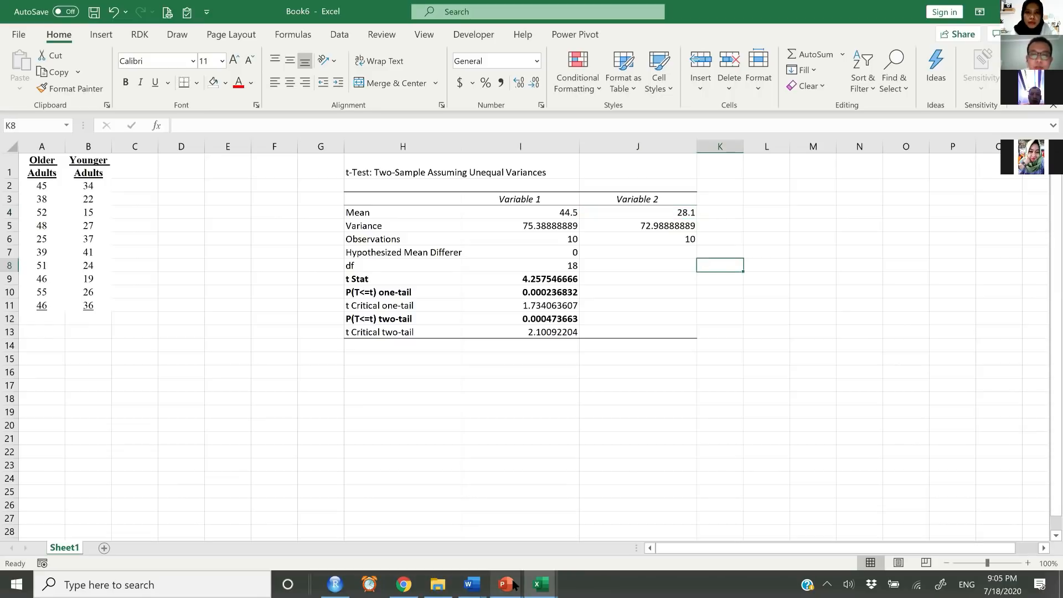
Switch to the PowerPoint presentation and show the Problem 2 car rental slide in slide show view.
mouse_move(512, 584)
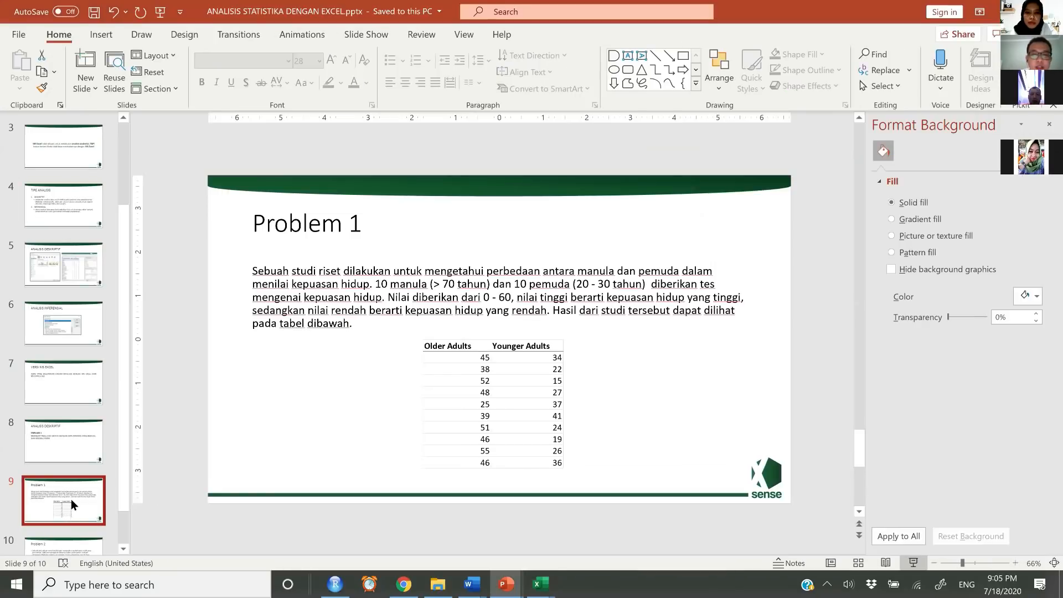
scroll(70, 500, down, 1)
click(71, 500)
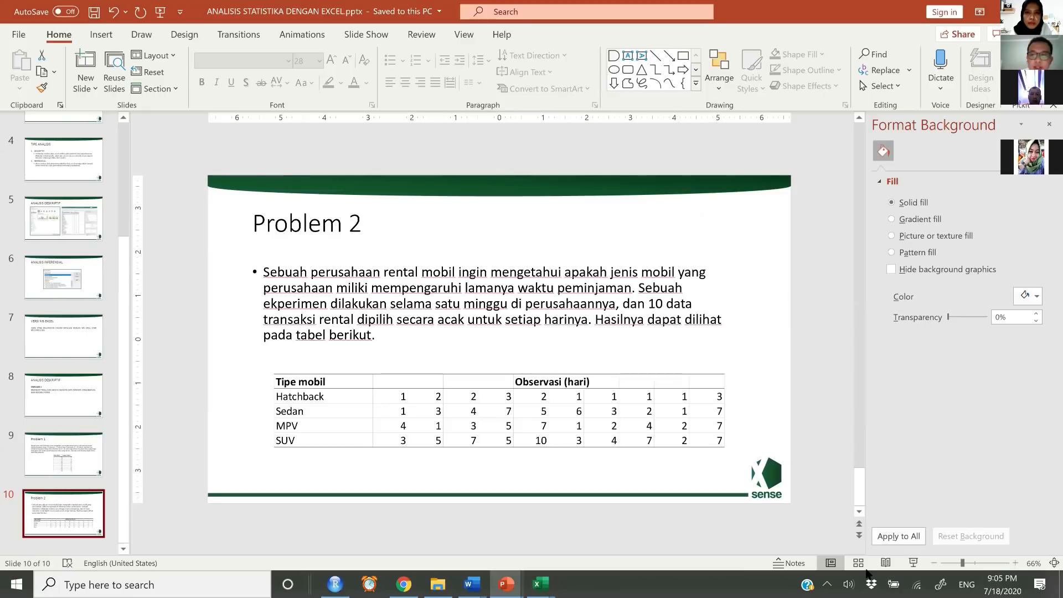
click(914, 564)
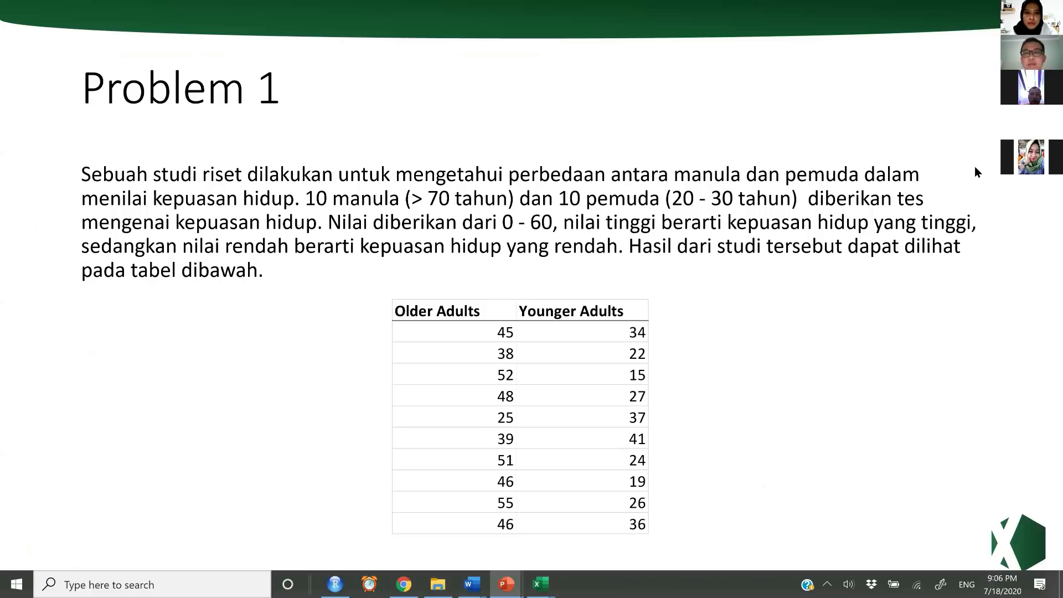
click(959, 106)
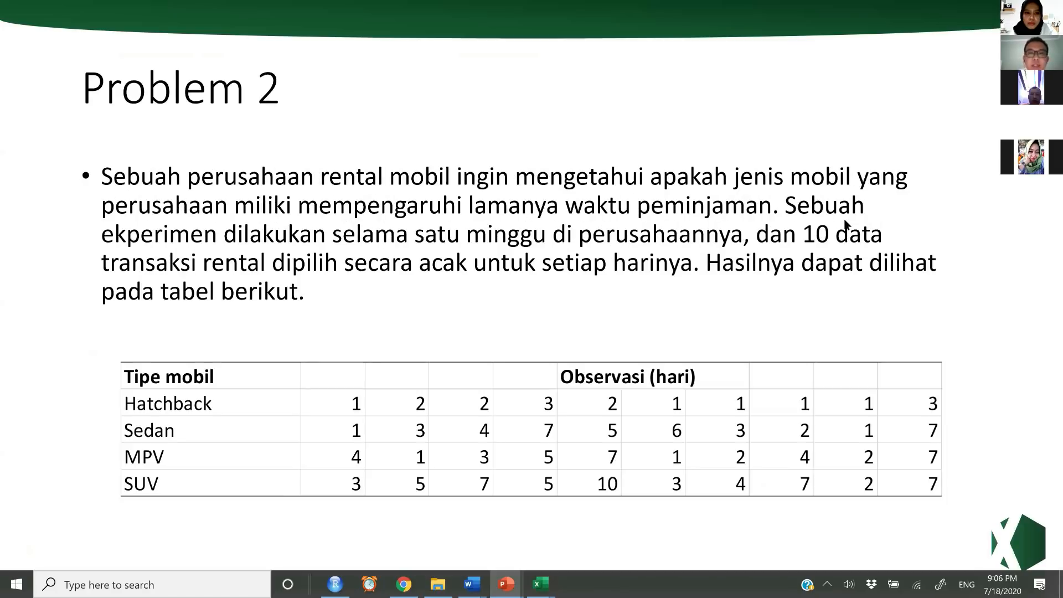
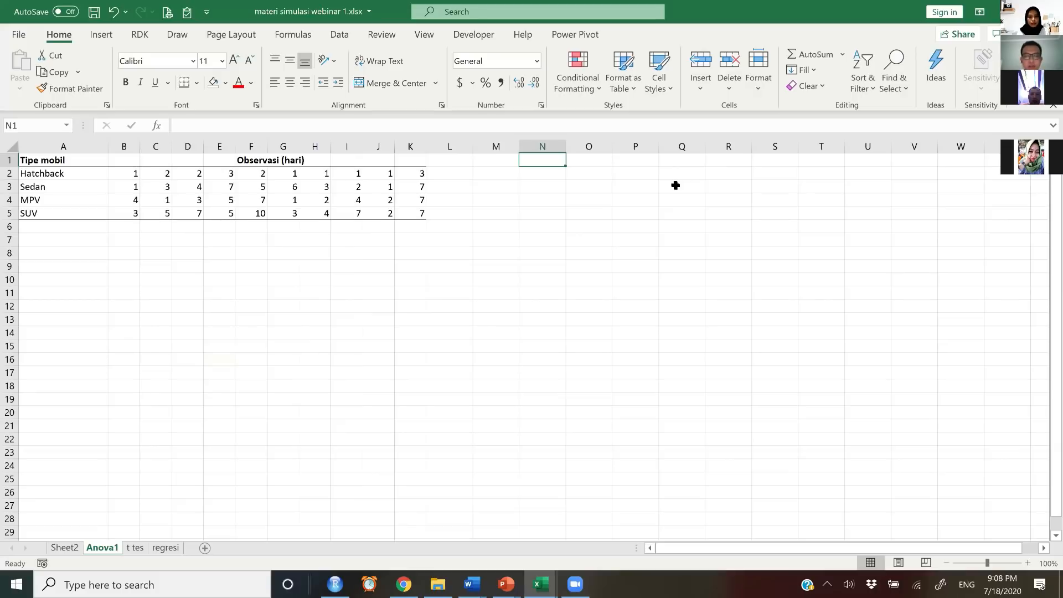
Enter the headings TIPE MOBIL in N1 and HARI in O1 on the Anova1 sheet.
text(TIPE)
key(BackSpace)
text(PE MOBIL)
key(Return)
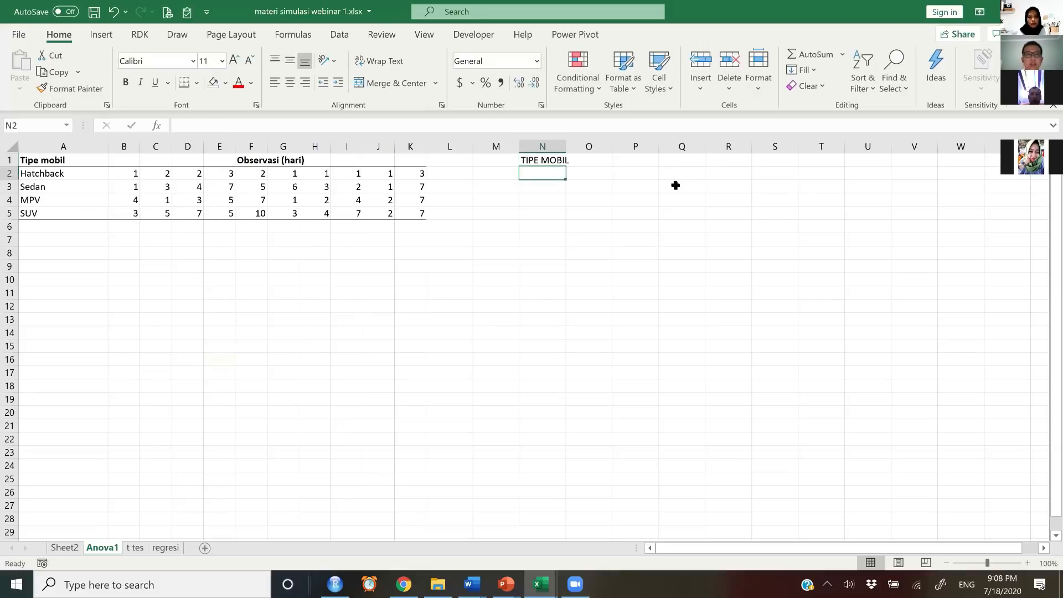
click(593, 160)
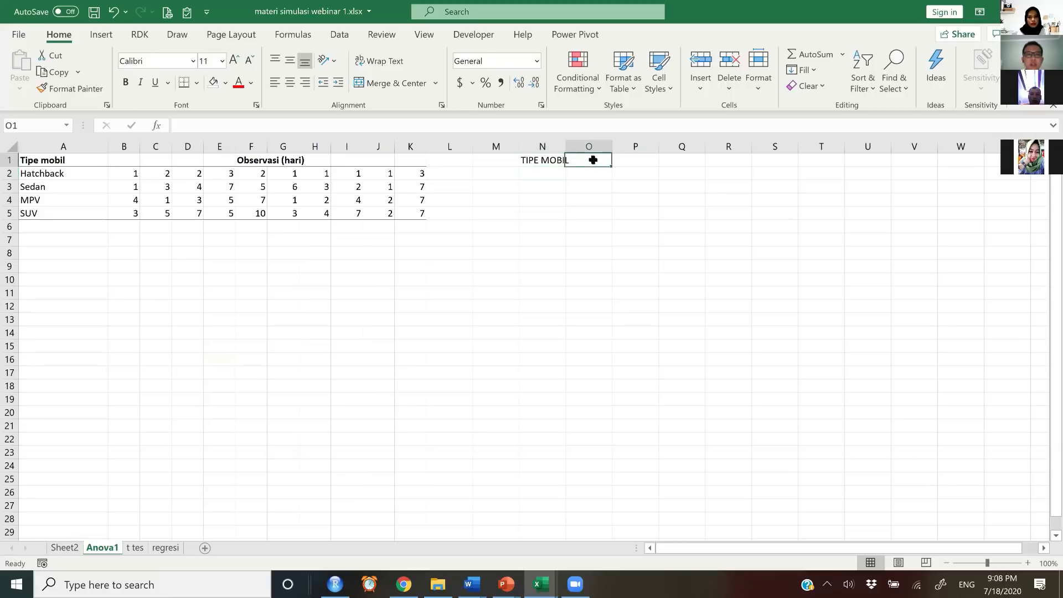
text(HARI)
key(Return)
Adjust the widths of columns N and O so the TIPE MOBIL and HARI headings fit.
drag(543, 160, 596, 162)
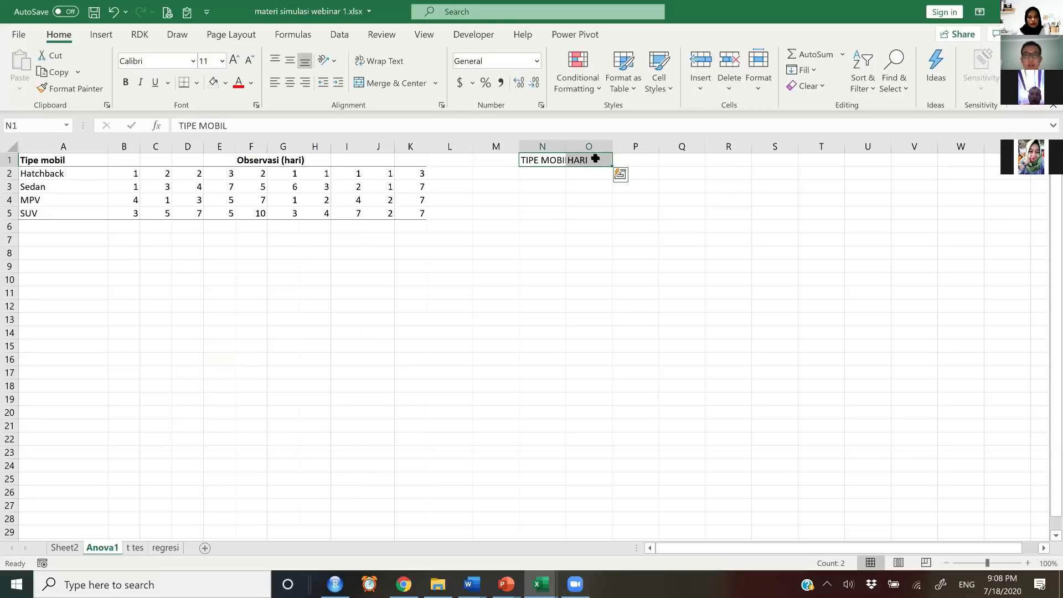
key(alt+h)
key(o)
key(i)
click(711, 213)
mouse_move(595, 146)
mouse_down()
mouse_move(636, 148)
mouse_move(583, 146)
mouse_up()
Copy the Hatchback observations B2:K2 and paste them transposed under HARI, starting at O2.
drag(134, 172, 418, 173)
key(ctrl+c)
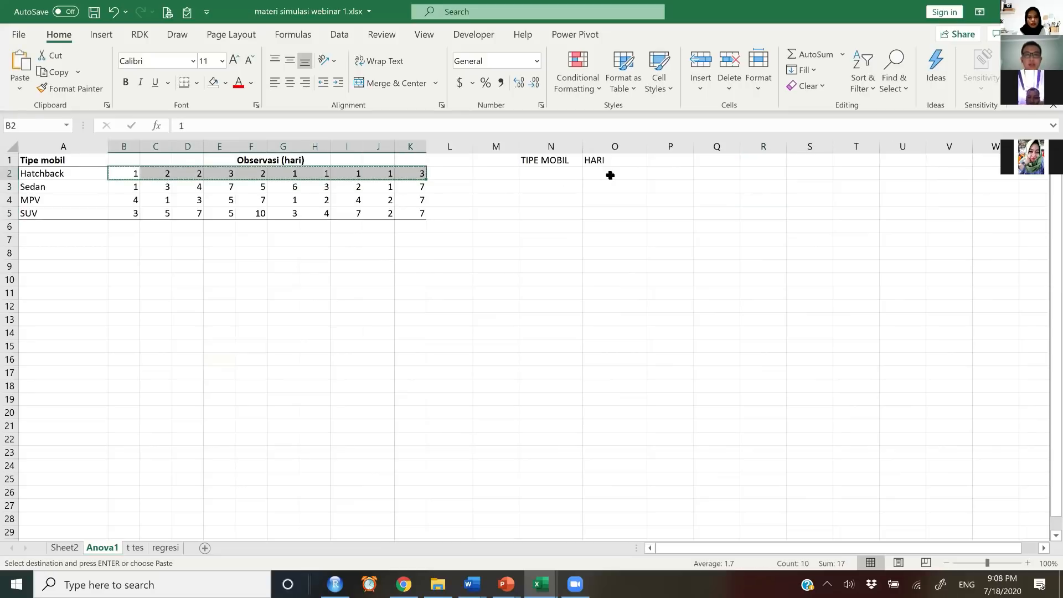
click(614, 172)
key(ctrl+alt+v)
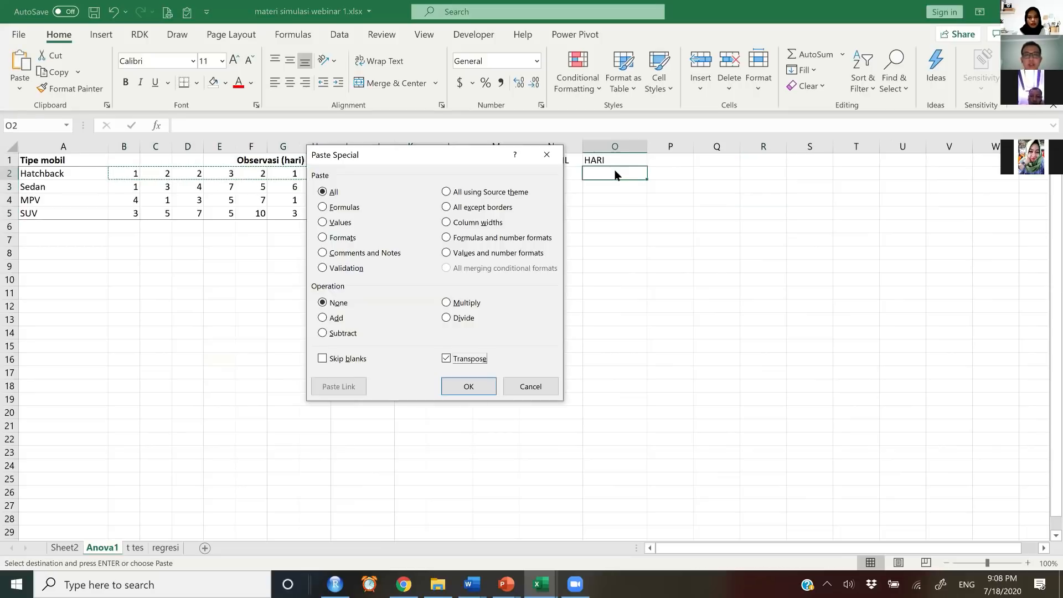
key(Return)
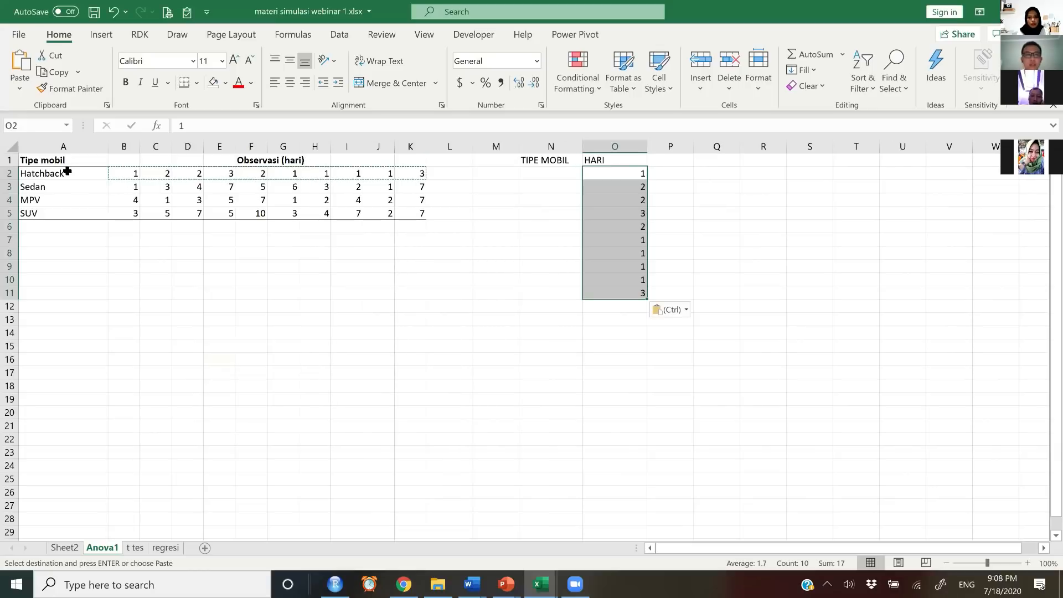
Fill N2:N11 with the Hatchback label copied from A2.
click(69, 170)
key(ctrl+c)
drag(546, 169, 572, 296)
key(ctrl+v)
key(Escape)
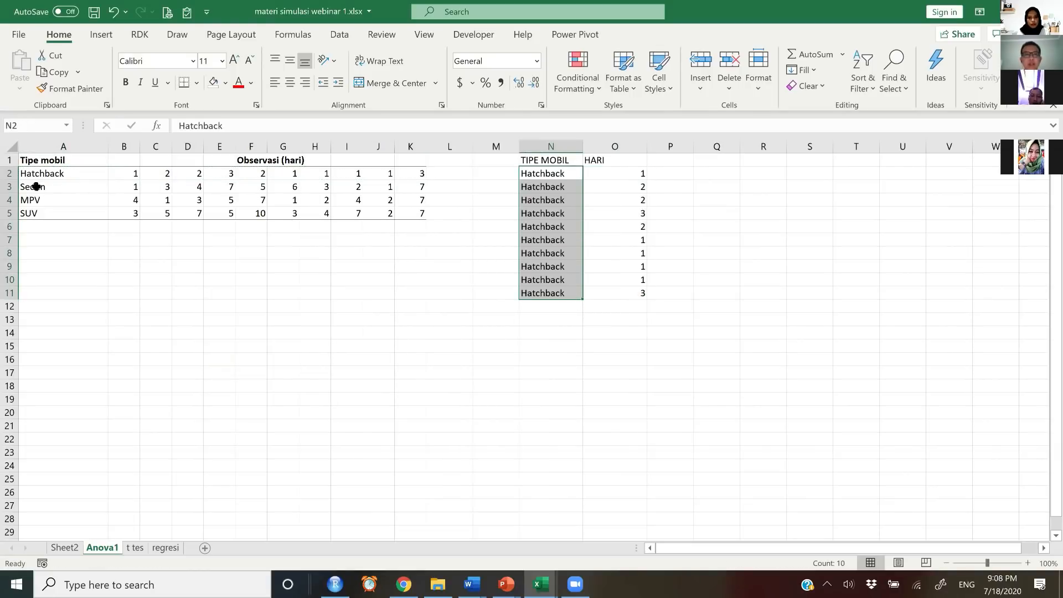
Copy the Sedan observations B3:K3 and go to the first empty cell under HARI, O12.
click(137, 190)
key(ctrl+shift+Right)
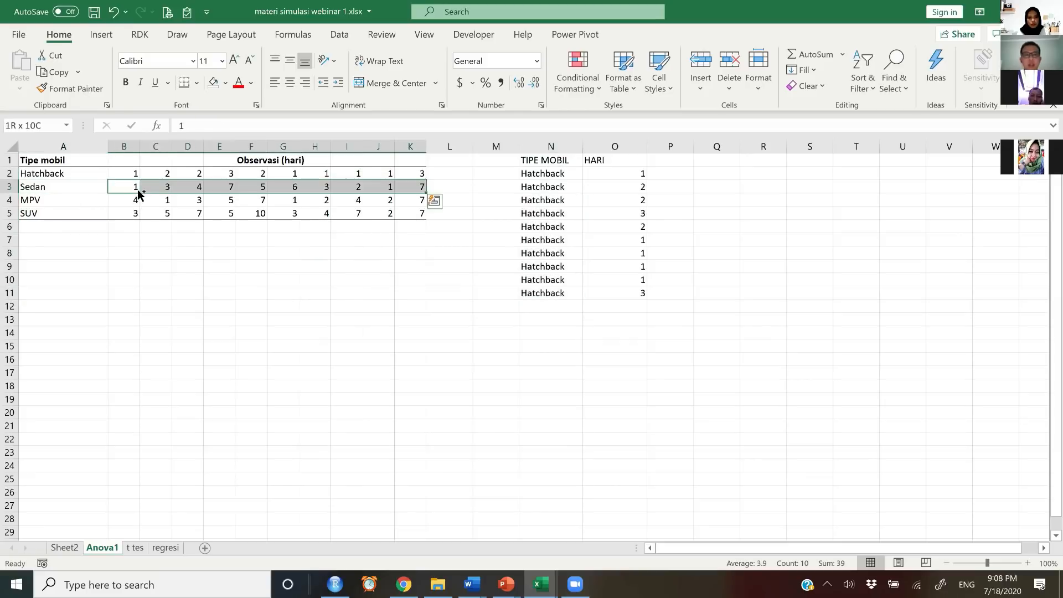
key(ctrl+c)
key(ctrl+Right)
key(ctrl+Right)
key(Right)
key(ctrl+Down)
key(Down)
key(ctrl+v)
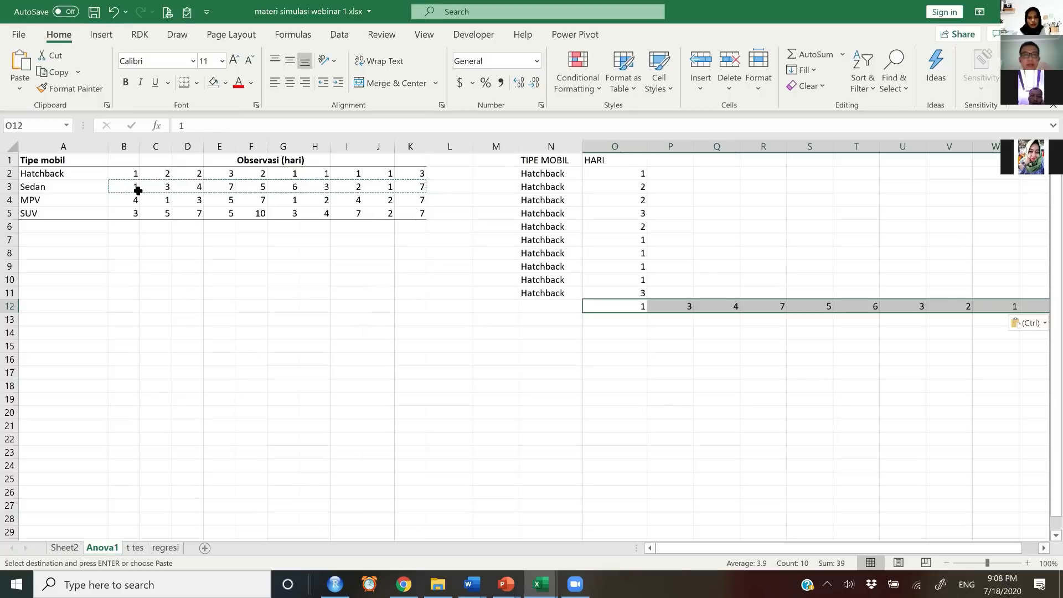
key(ctrl+z)
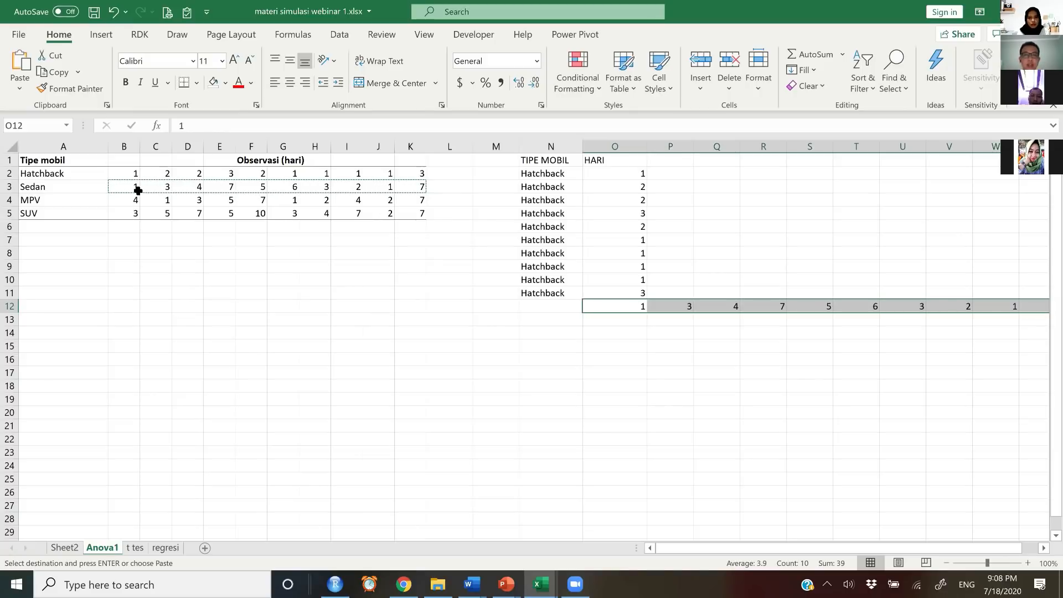
key(ctrl+z)
Paste the copied Sedan observations transposed into O12:O21.
key(ctrl+alt+v)
key(e)
key(Return)
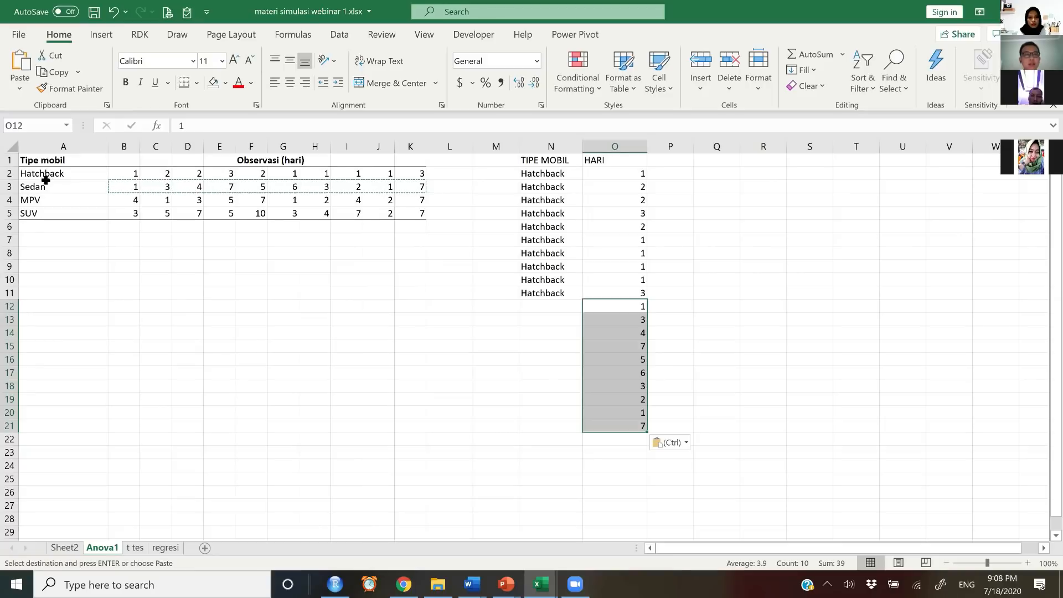
Fill N12:N21 with the Sedan label copied from A3.
click(107, 184)
key(ctrl+c)
drag(541, 306, 567, 425)
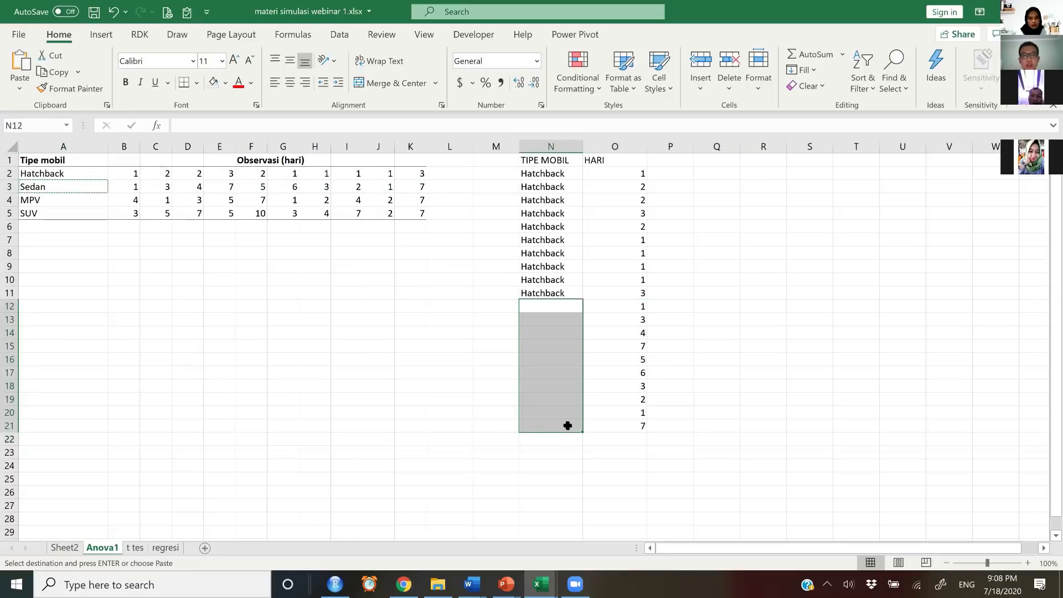
key(ctrl+v)
key(ctrl)
key(Escape)
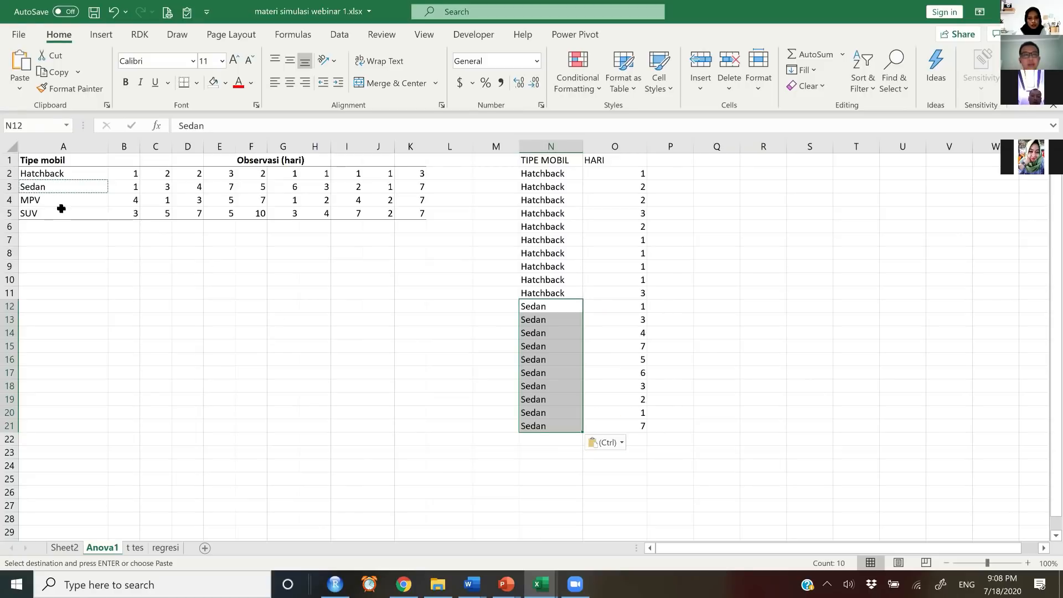
Review the original car-type observation table in A1:K5.
click(338, 330)
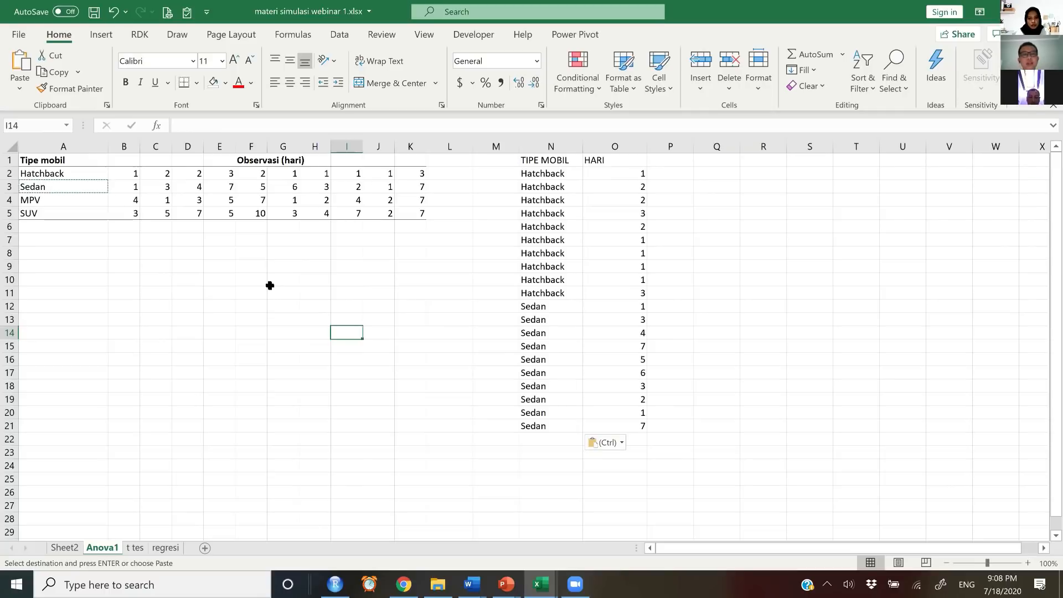
drag(42, 160, 424, 213)
click(435, 264)
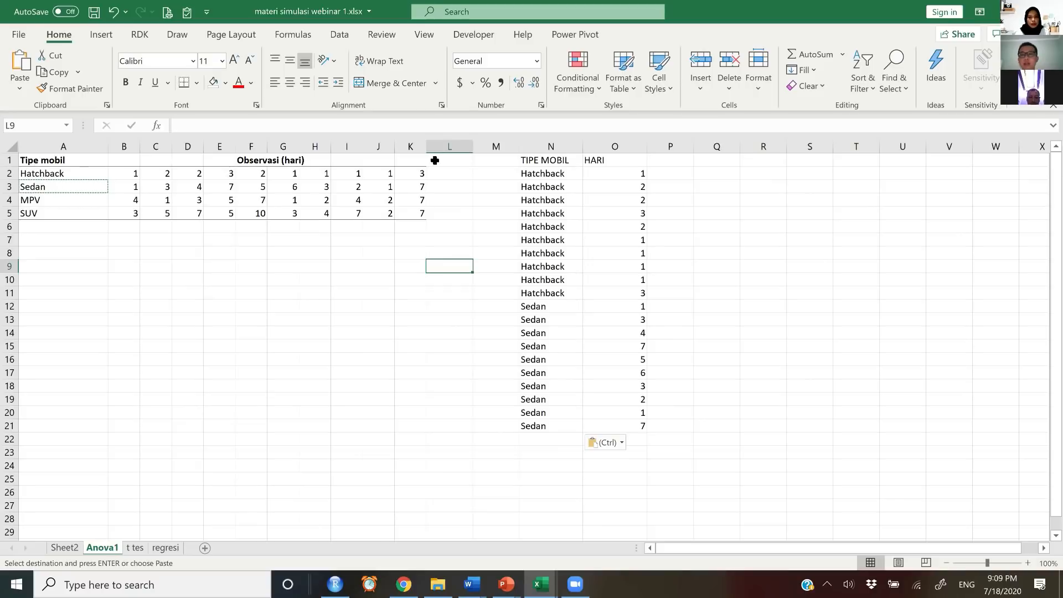
Start the Anova: Single Factor tool from the Data Analysis tools.
click(903, 239)
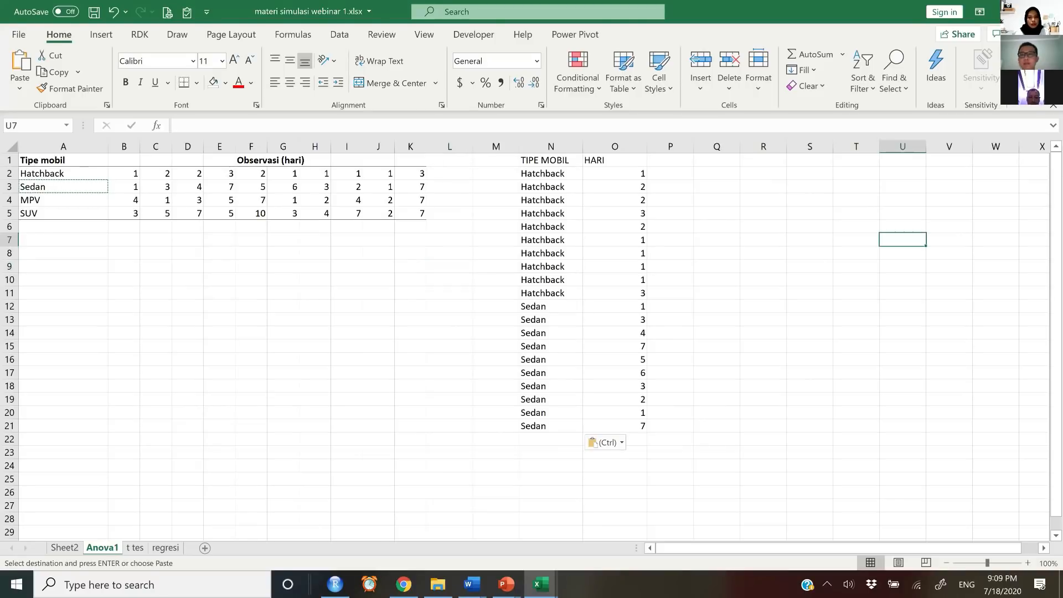
click(327, 36)
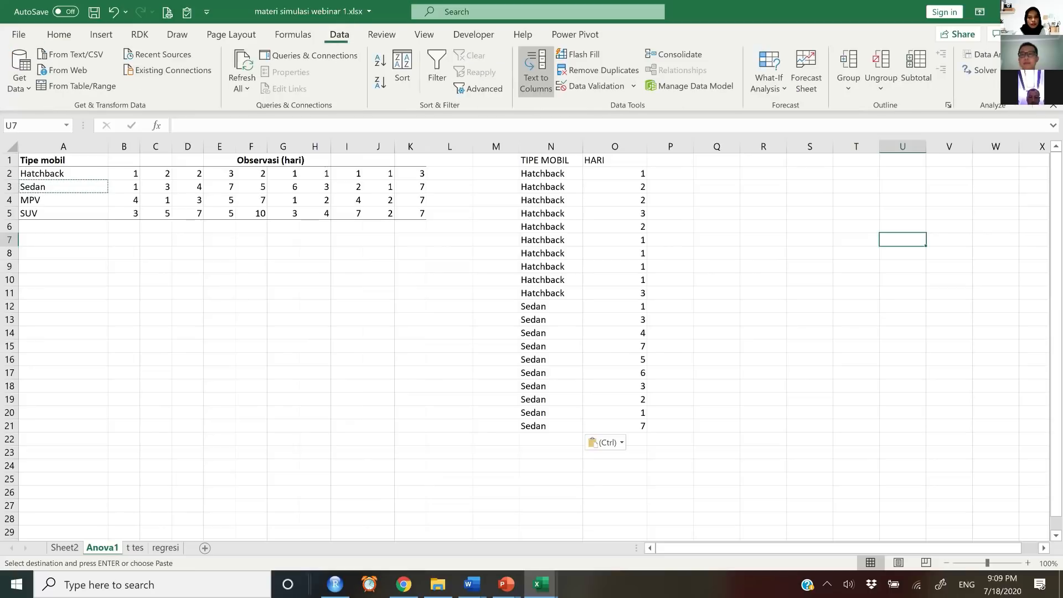
click(989, 54)
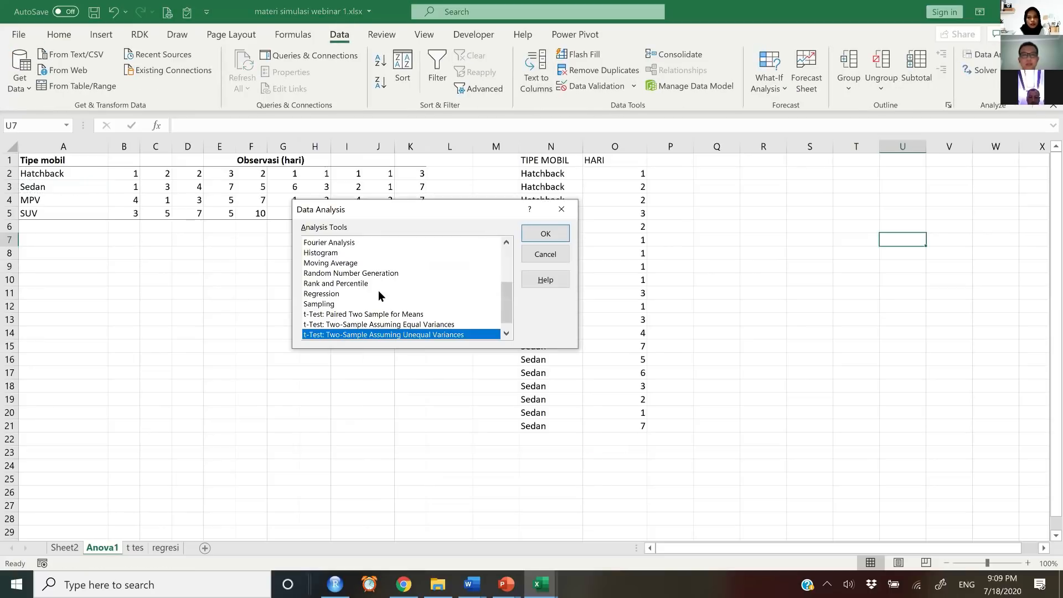
scroll(378, 289, down, 1)
scroll(378, 281, up, 3)
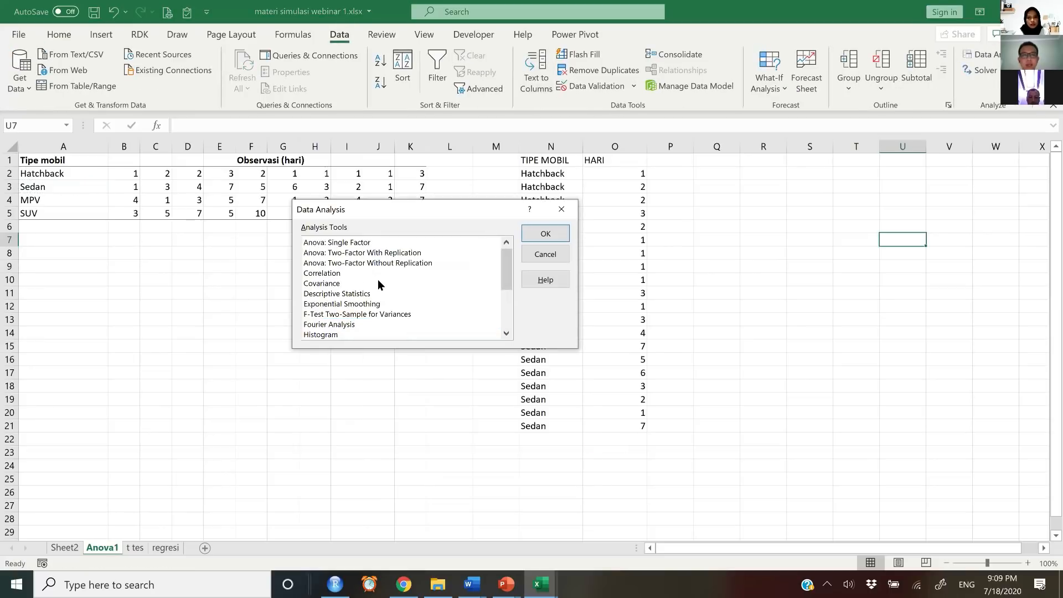
click(333, 243)
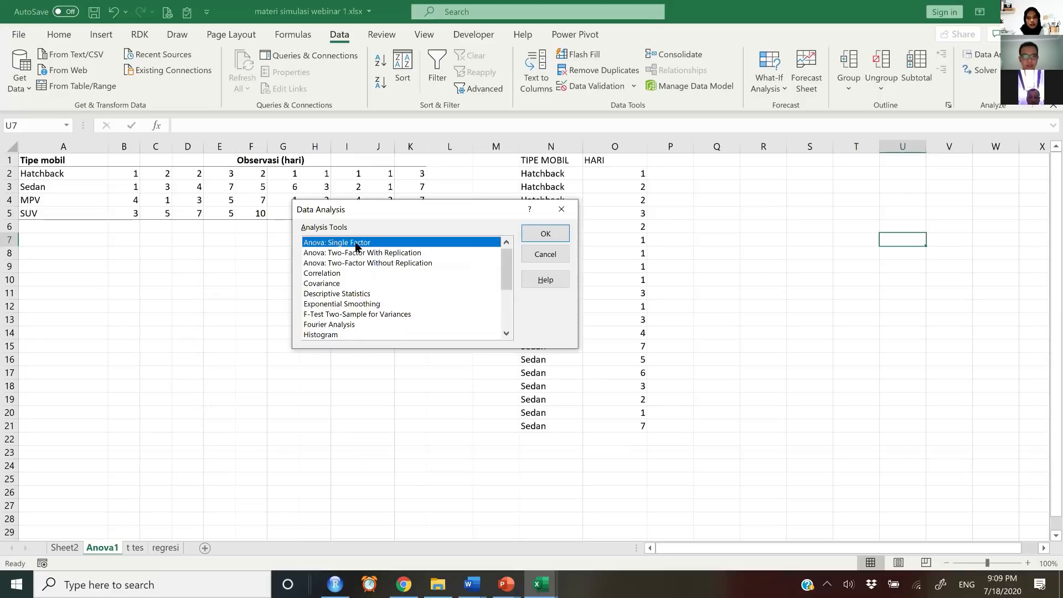
click(553, 240)
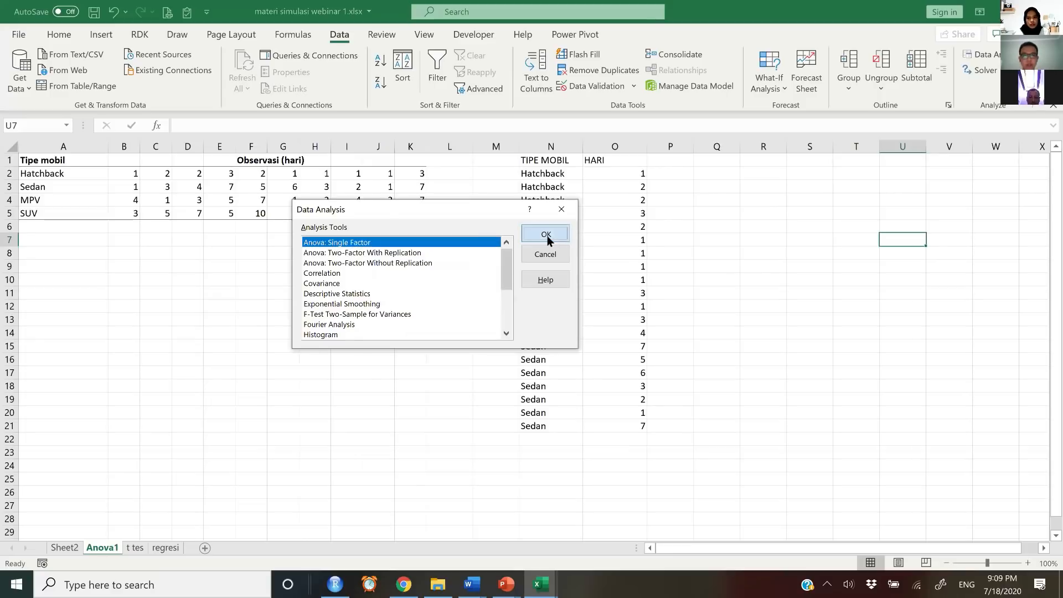
Set the ANOVA input range to the car-type rows with their labels, A2:K5.
drag(489, 173, 669, 187)
click(676, 224)
drag(67, 177, 421, 211)
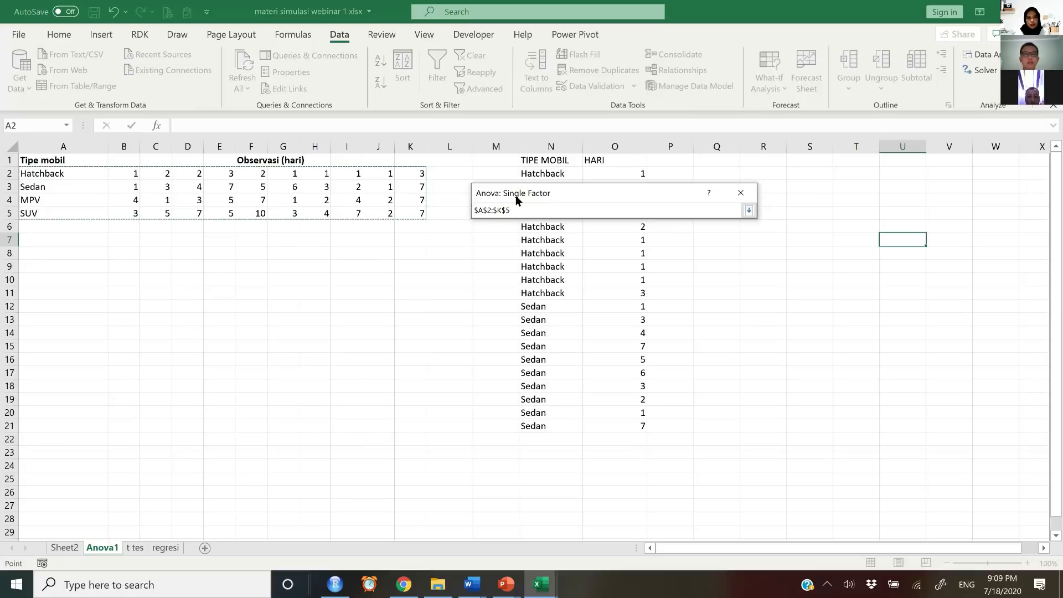
drag(520, 199, 781, 236)
drag(551, 159, 626, 427)
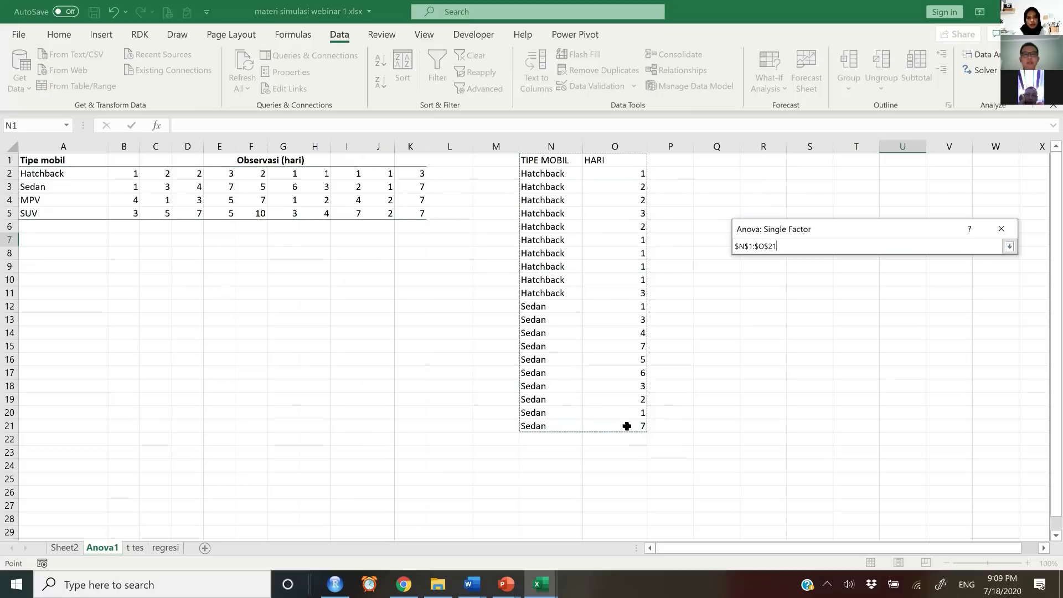
drag(35, 171, 415, 216)
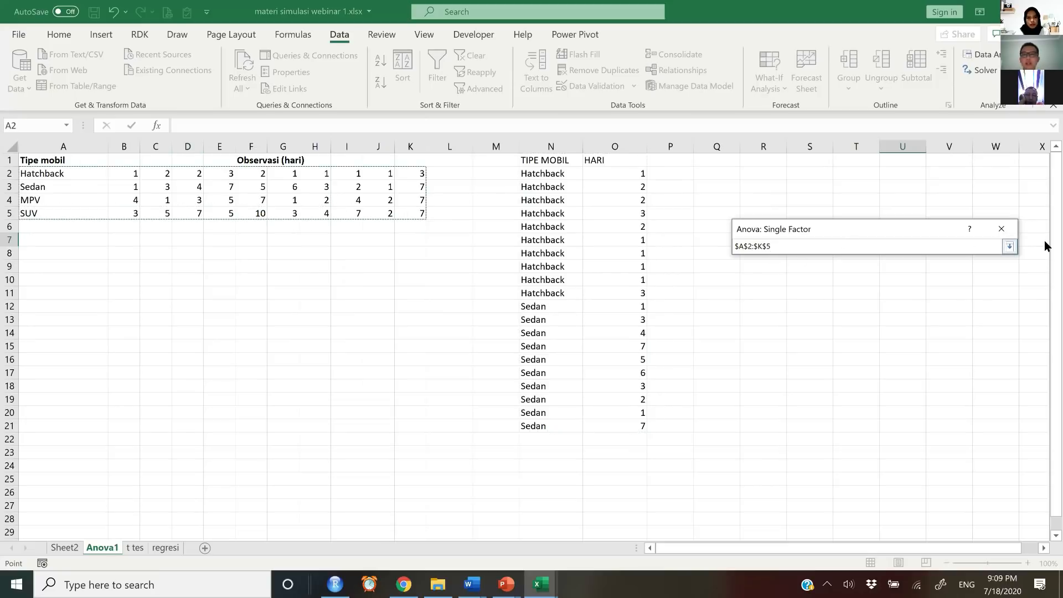
click(1010, 247)
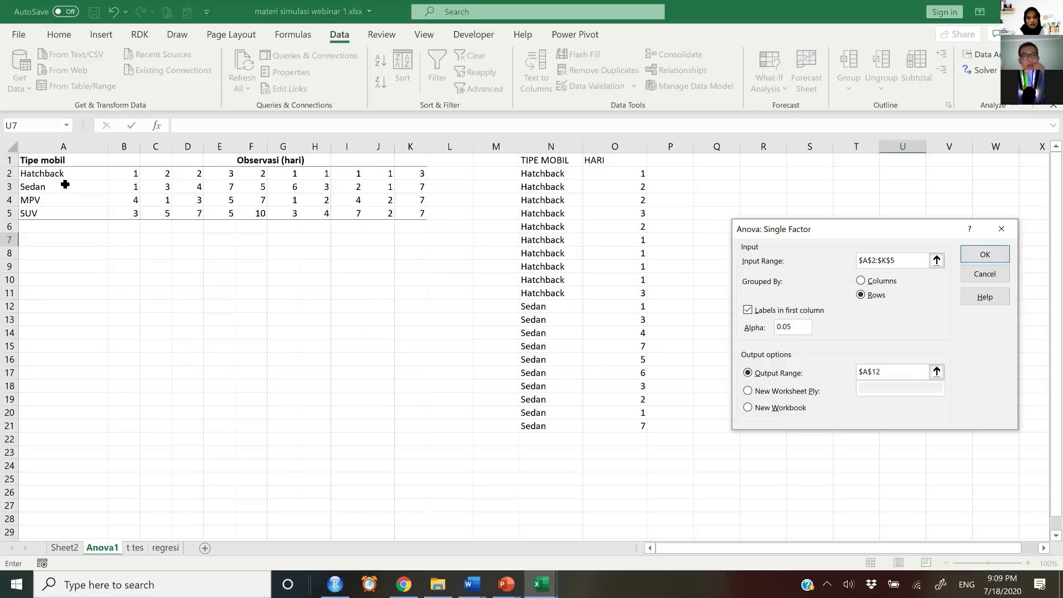
Group the ANOVA input by rows, set the output range to A11, and run the analysis.
click(860, 281)
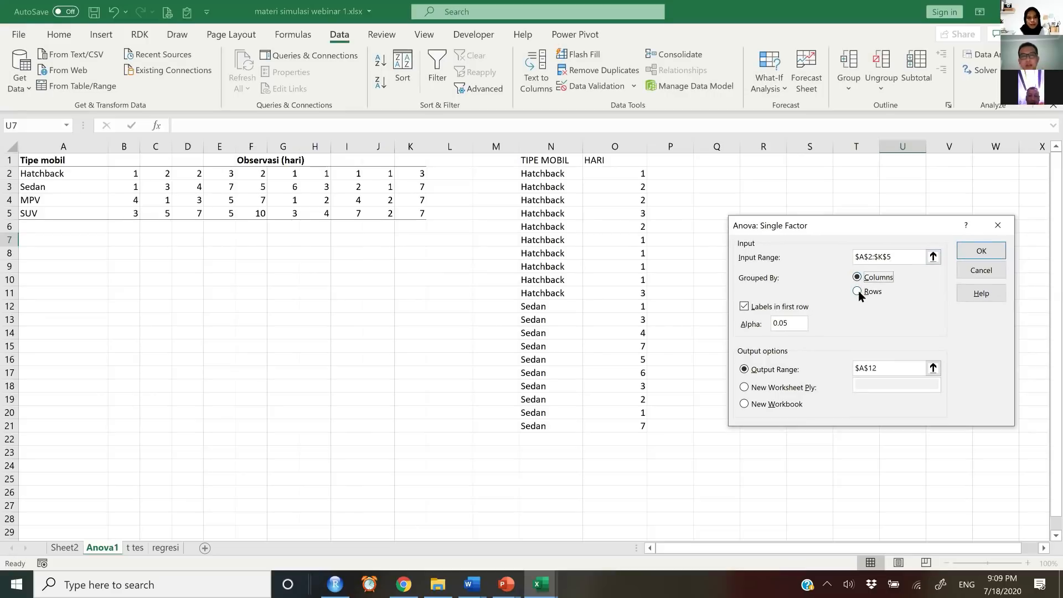
click(858, 291)
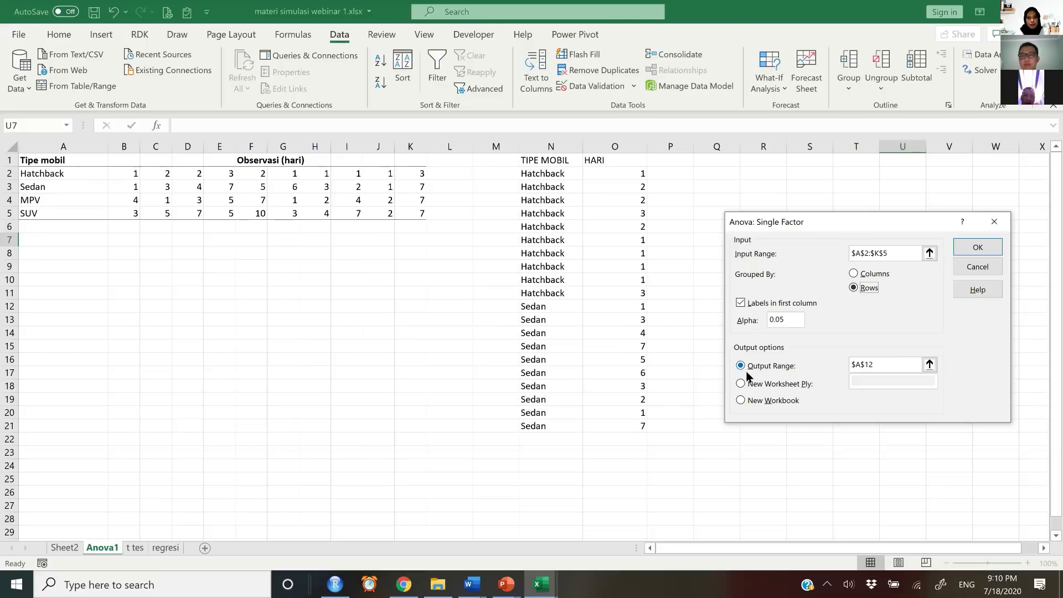
click(929, 364)
click(42, 292)
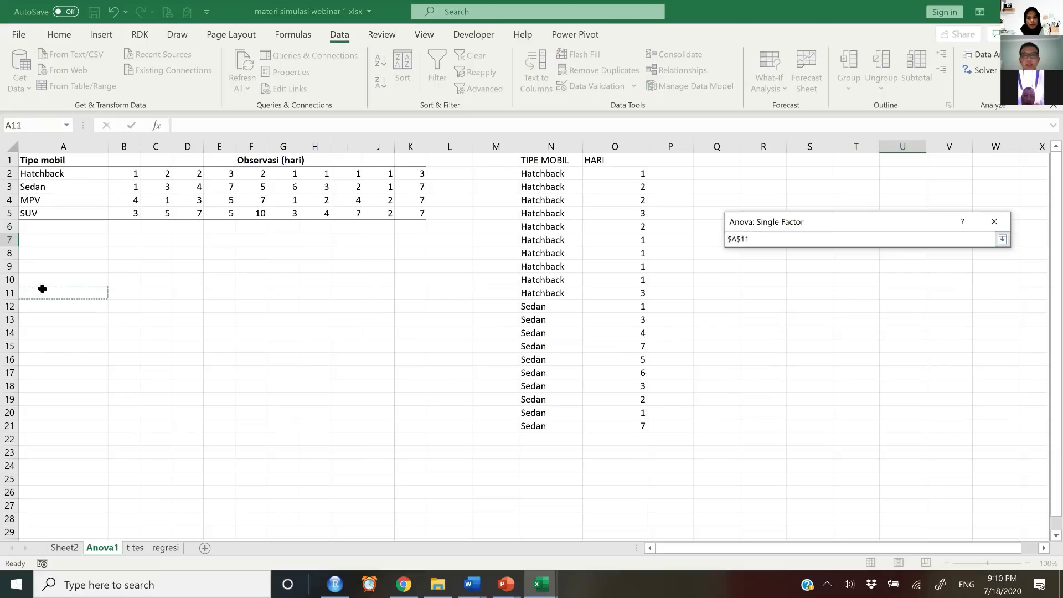
click(1003, 239)
key(Escape)
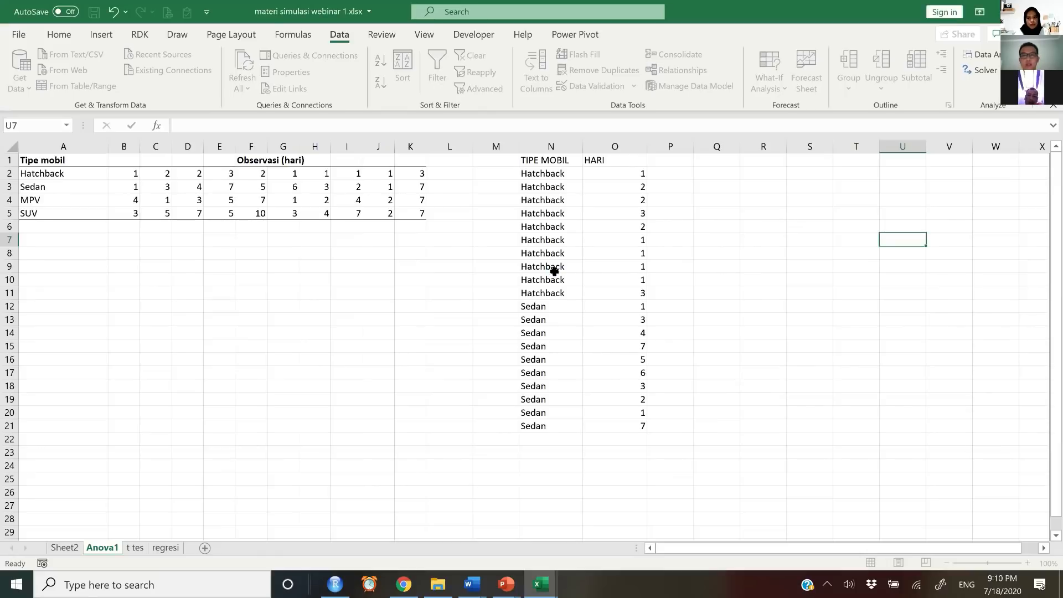
click(375, 350)
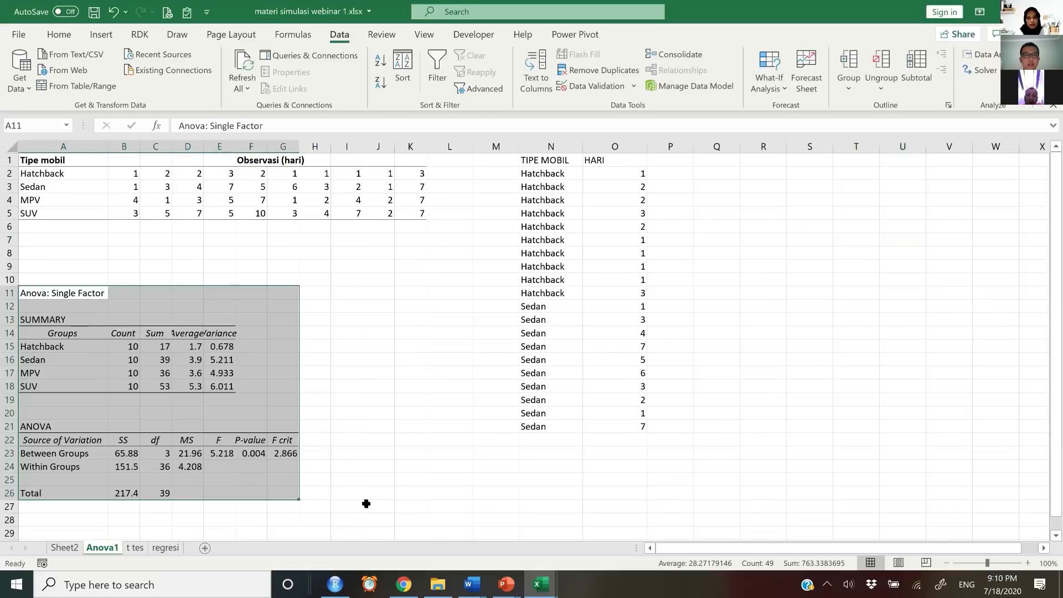
AutoFit the column widths to the ANOVA output in A13:I27.
drag(41, 320, 331, 504)
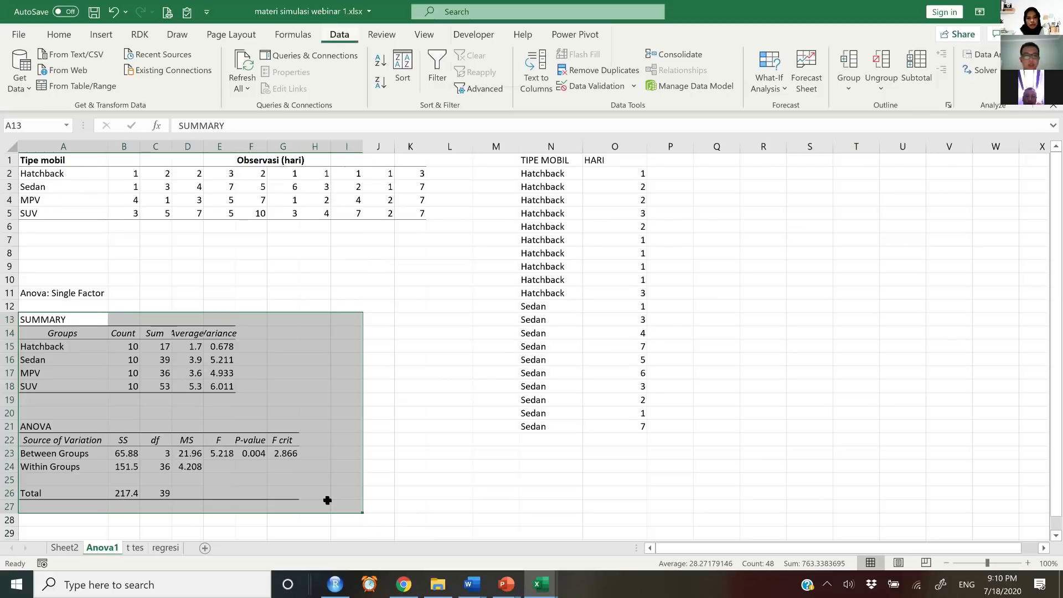
key(alt+h)
key(o)
key(i)
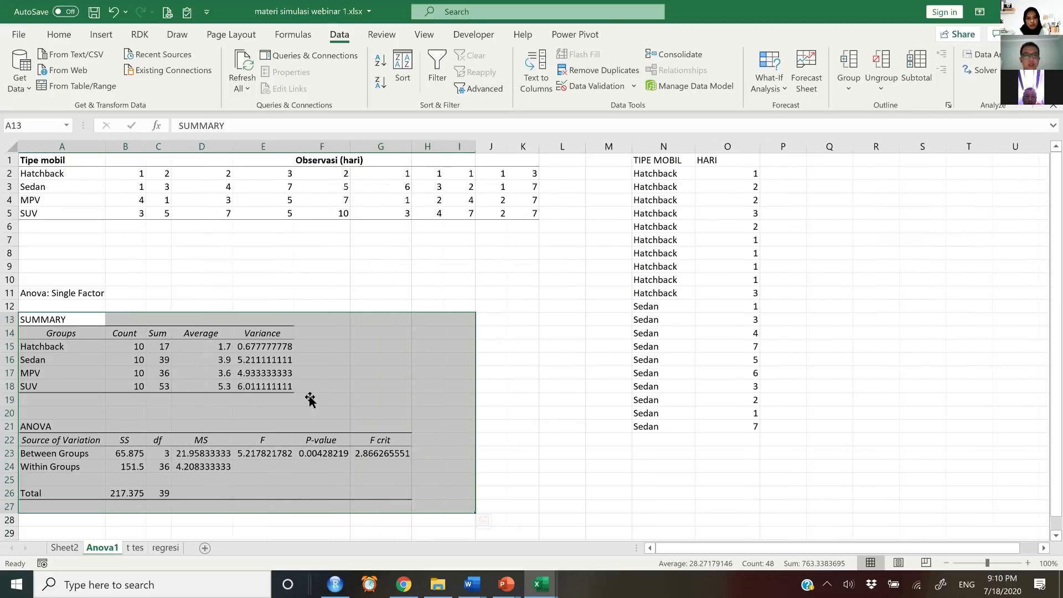
click(352, 382)
Examine the SUMMARY table in A13:E18, comparing the averages and variances of the four car types.
scroll(427, 404, down, 2)
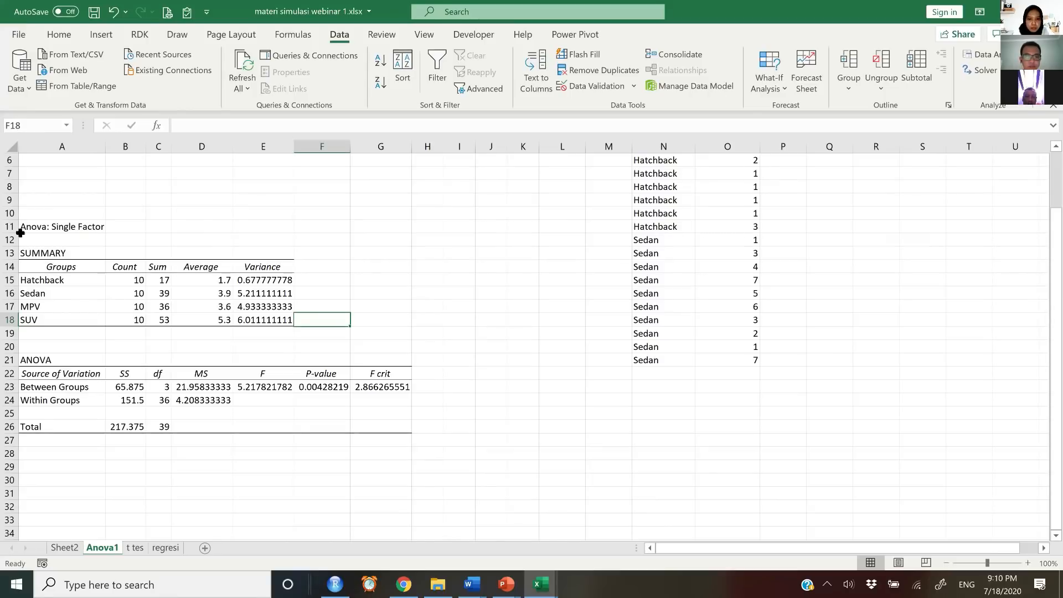
drag(45, 261, 288, 325)
click(366, 308)
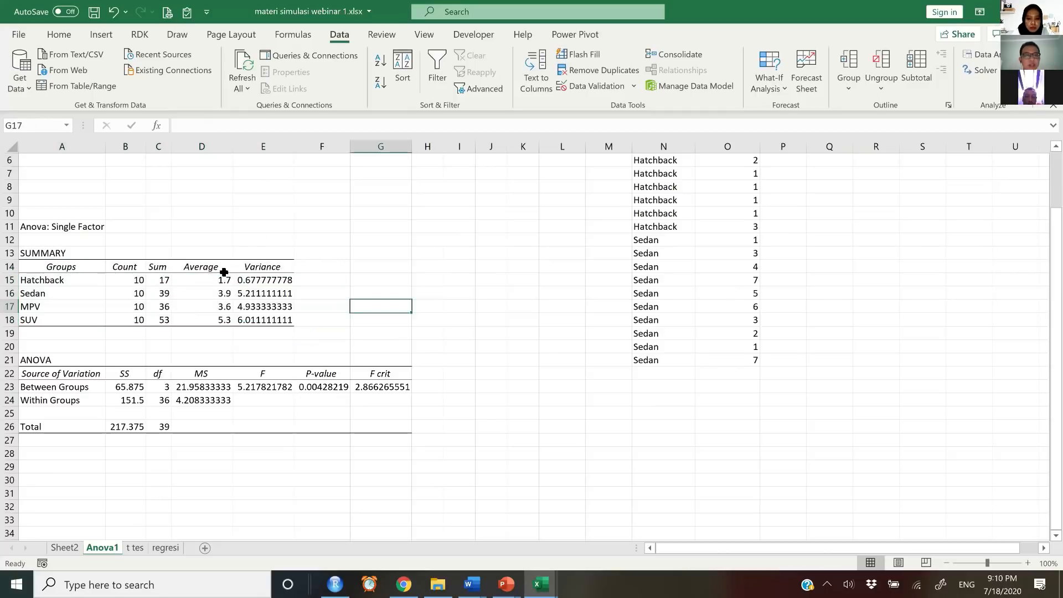
drag(201, 267, 201, 321)
drag(267, 272, 267, 325)
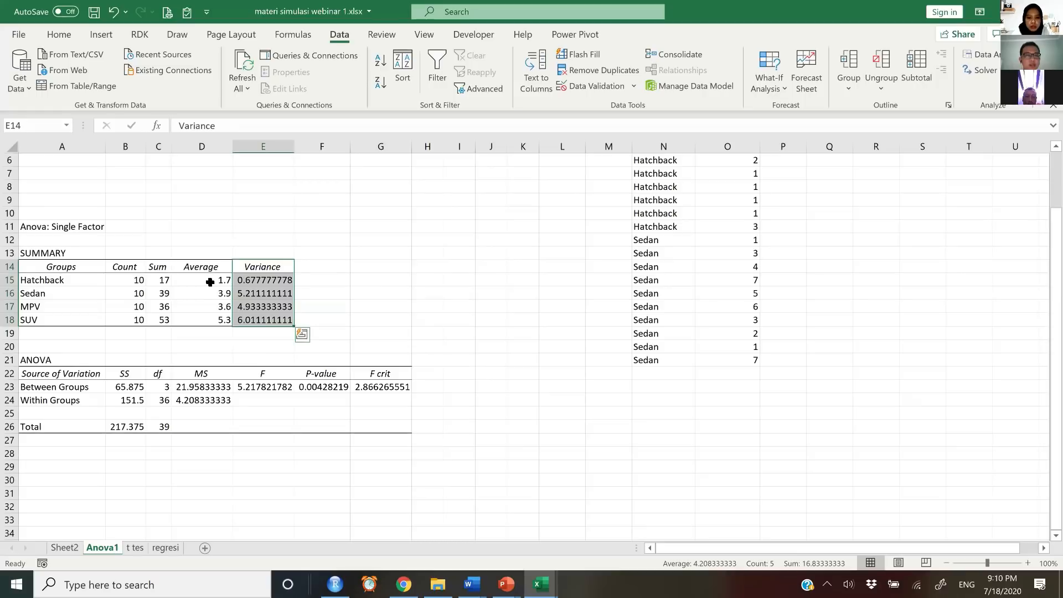
click(217, 281)
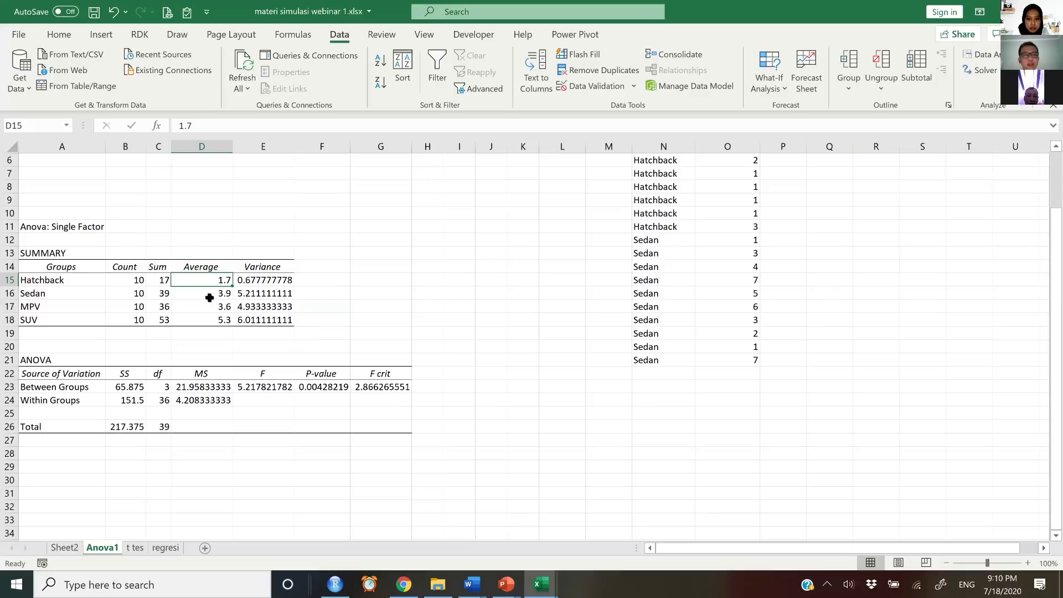
drag(214, 297, 216, 307)
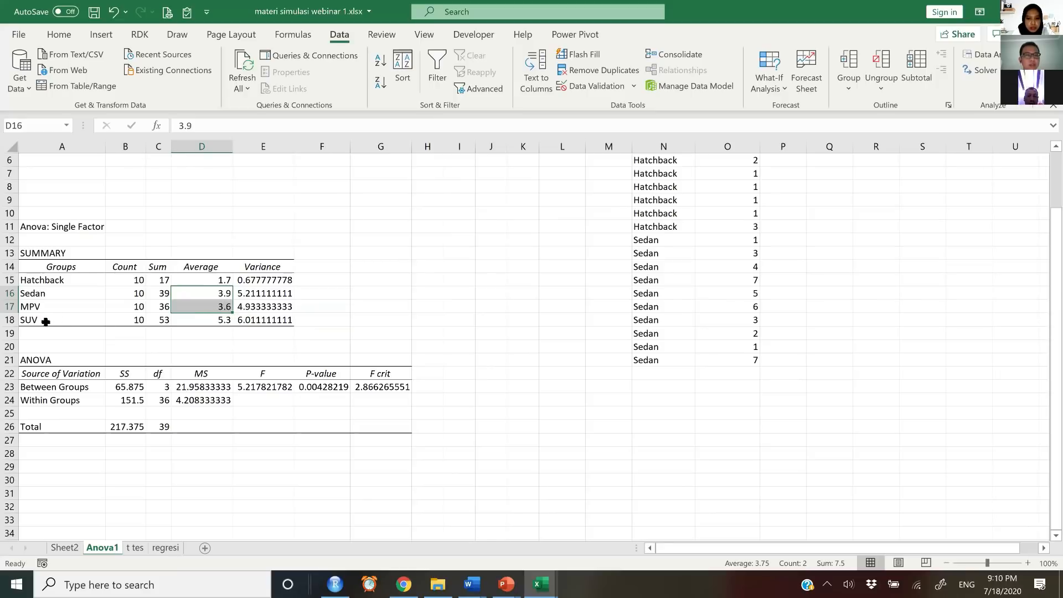
click(213, 321)
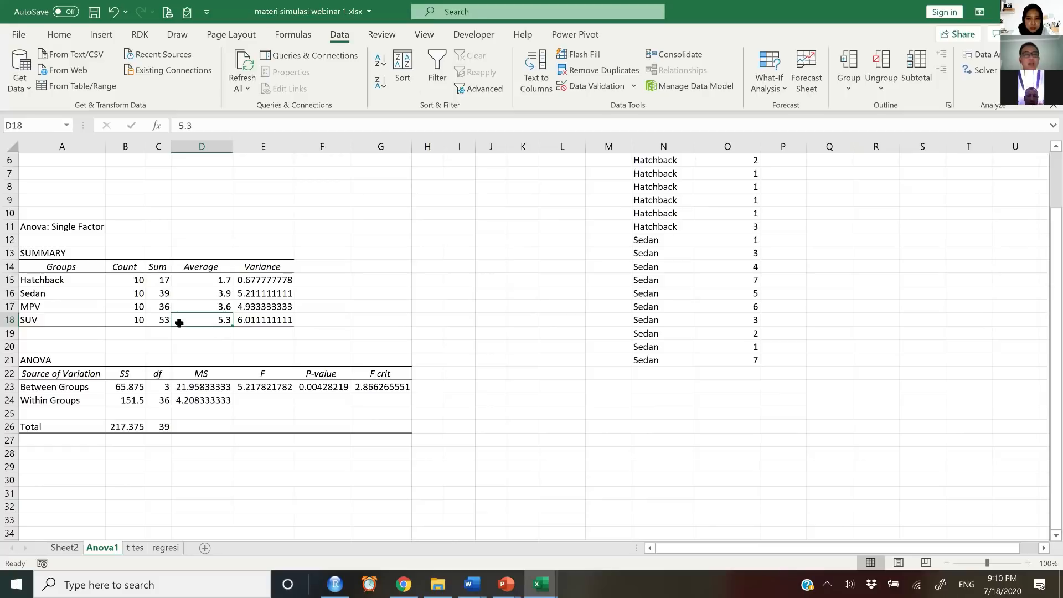
click(394, 323)
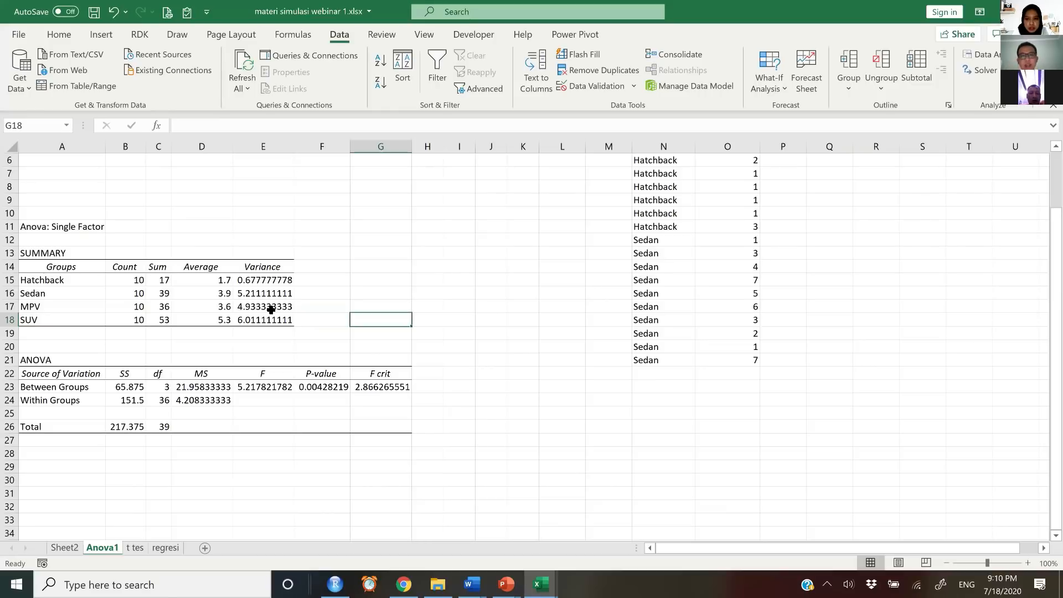
Examine the ANOVA table in A21:G26, focusing on the Between Groups F statistic and P-value.
drag(56, 360, 402, 429)
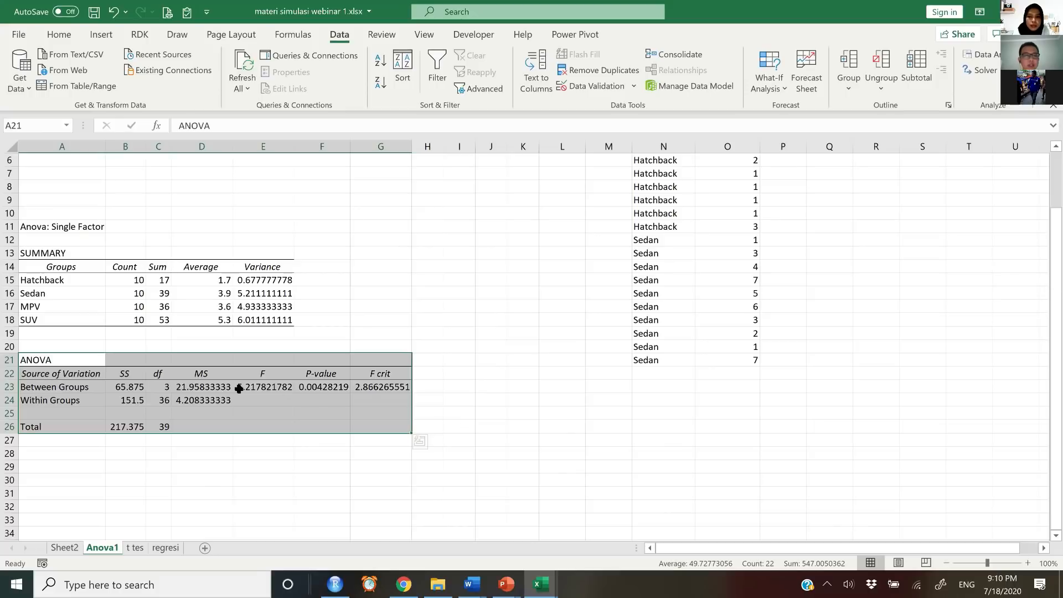
click(302, 387)
drag(103, 391, 228, 391)
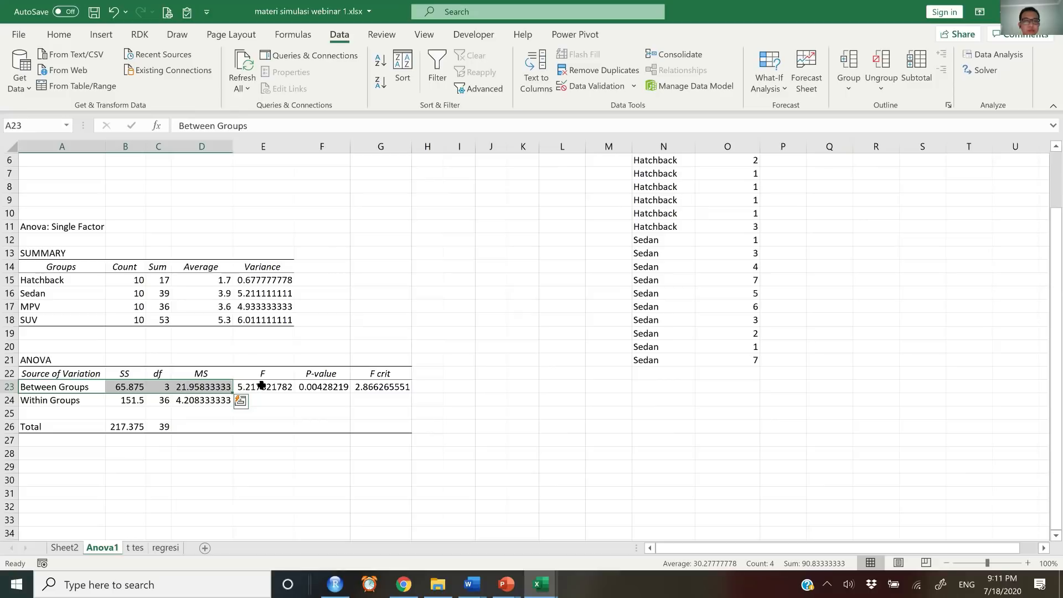
click(285, 386)
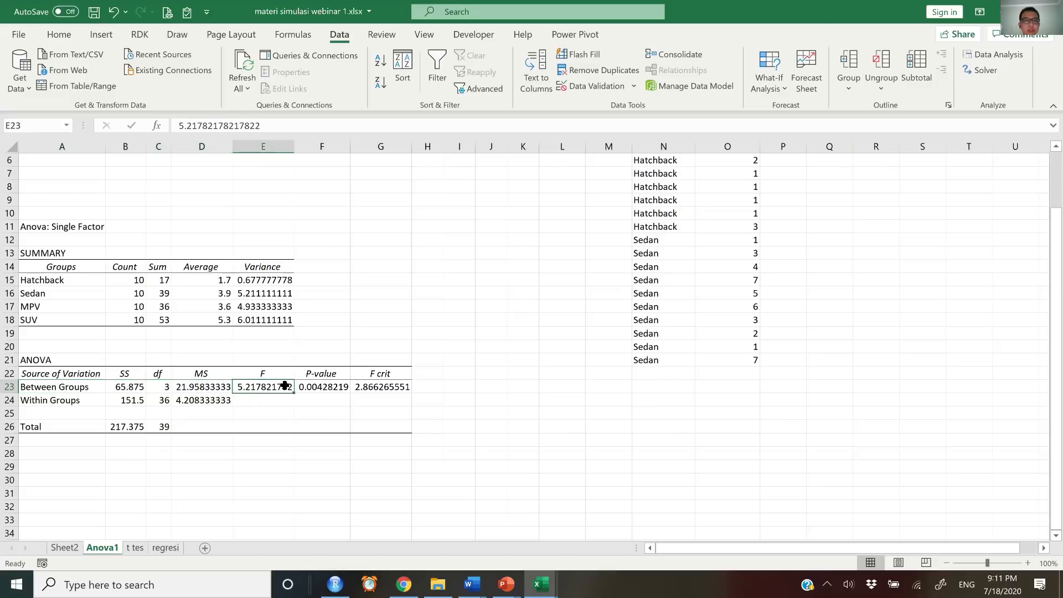
click(320, 390)
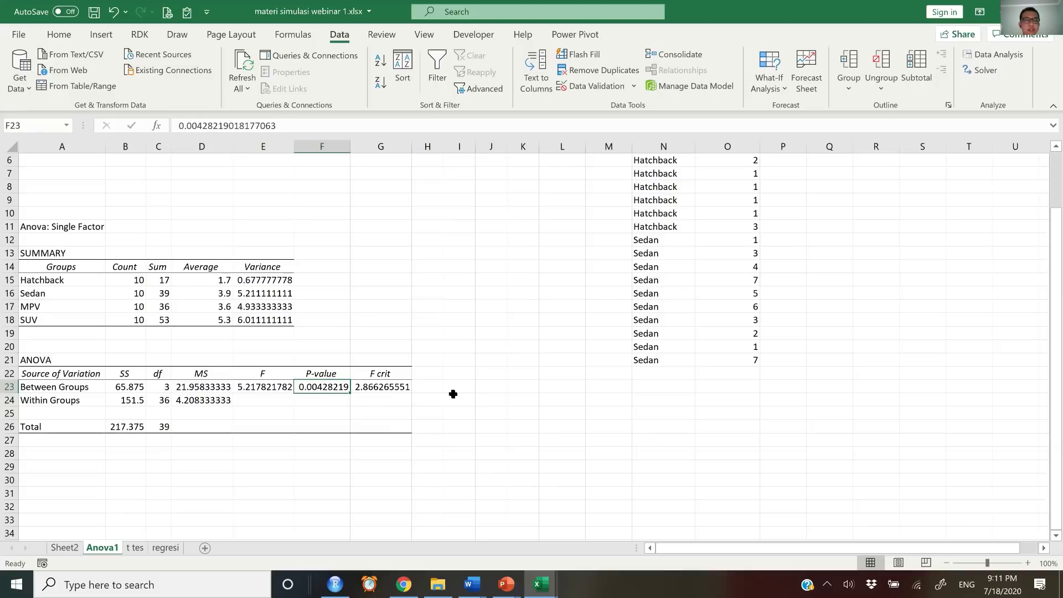
click(486, 391)
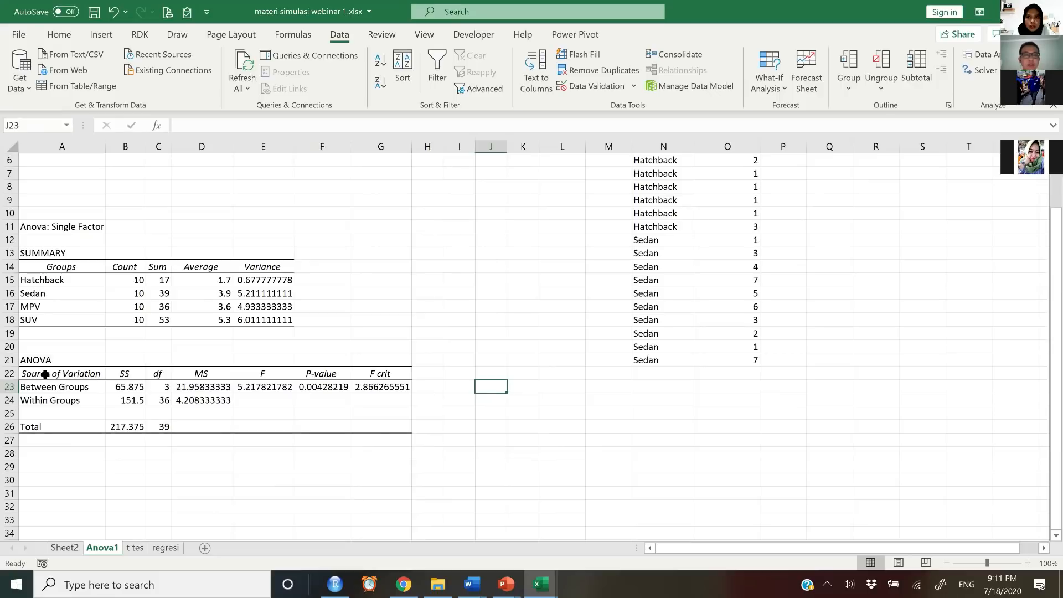
Relate the car types in A15:A18 to the P-value in F23 and review the source-of-variation table again.
drag(62, 374, 403, 425)
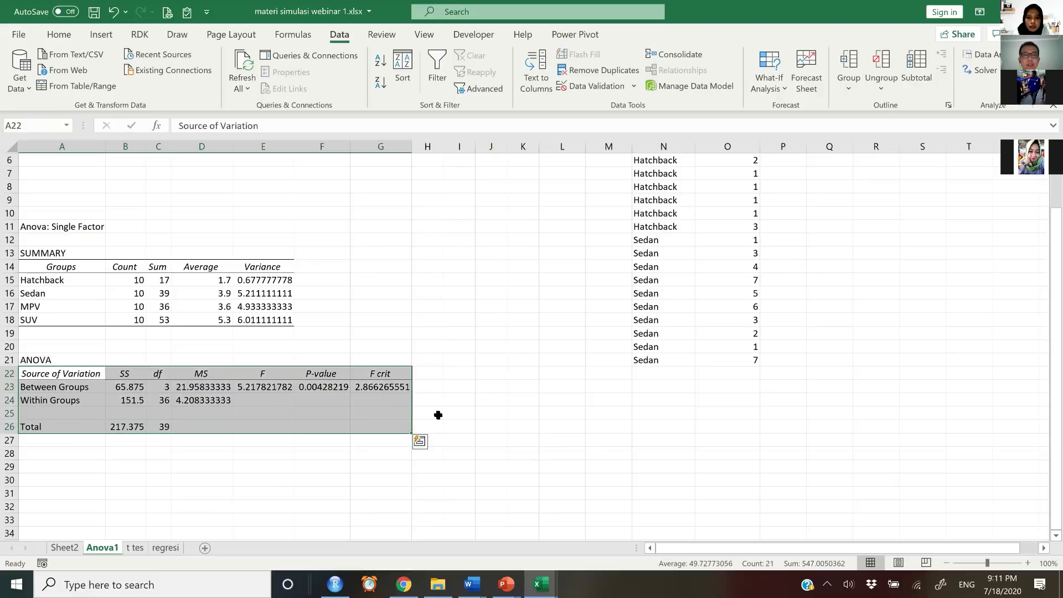
click(472, 386)
click(481, 379)
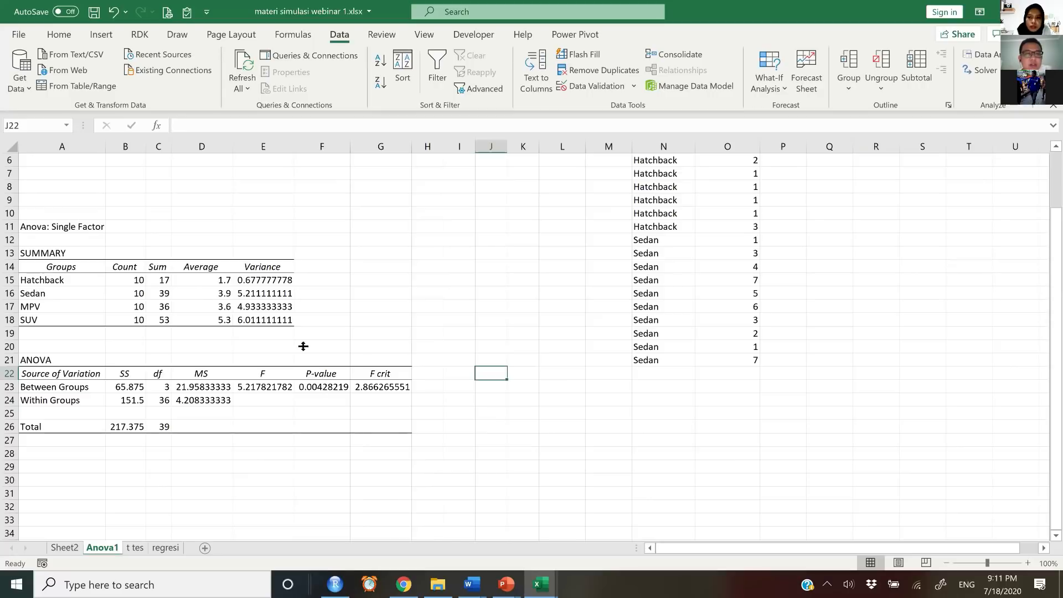
drag(22, 281, 61, 322)
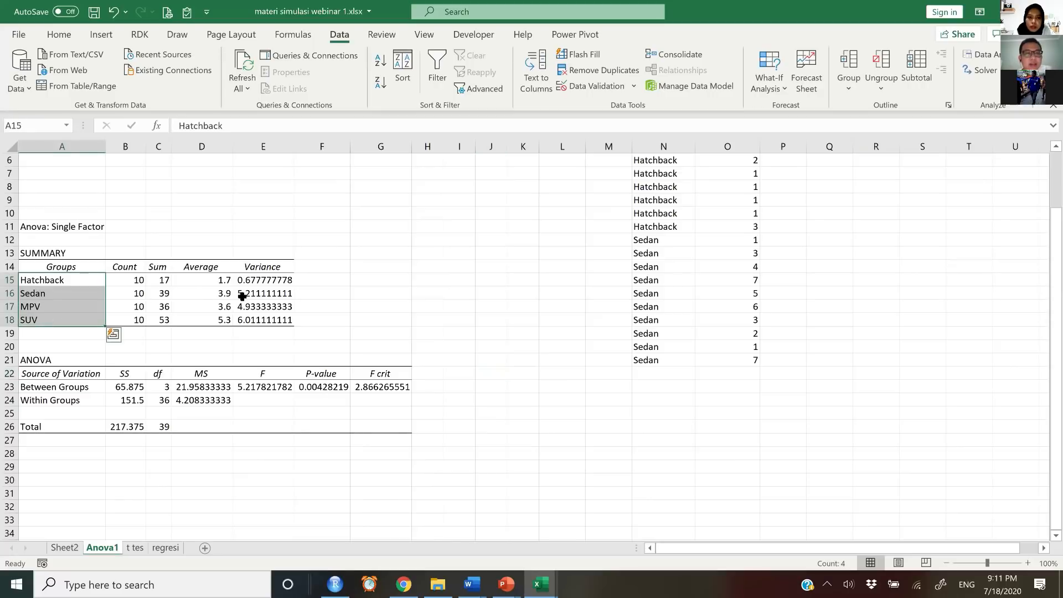
click(327, 388)
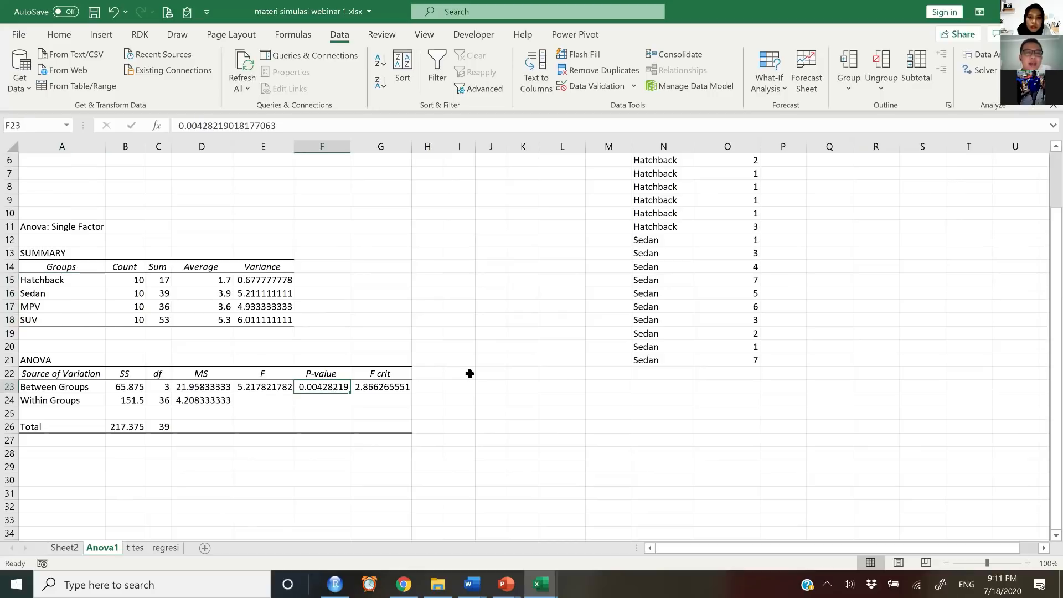
click(471, 373)
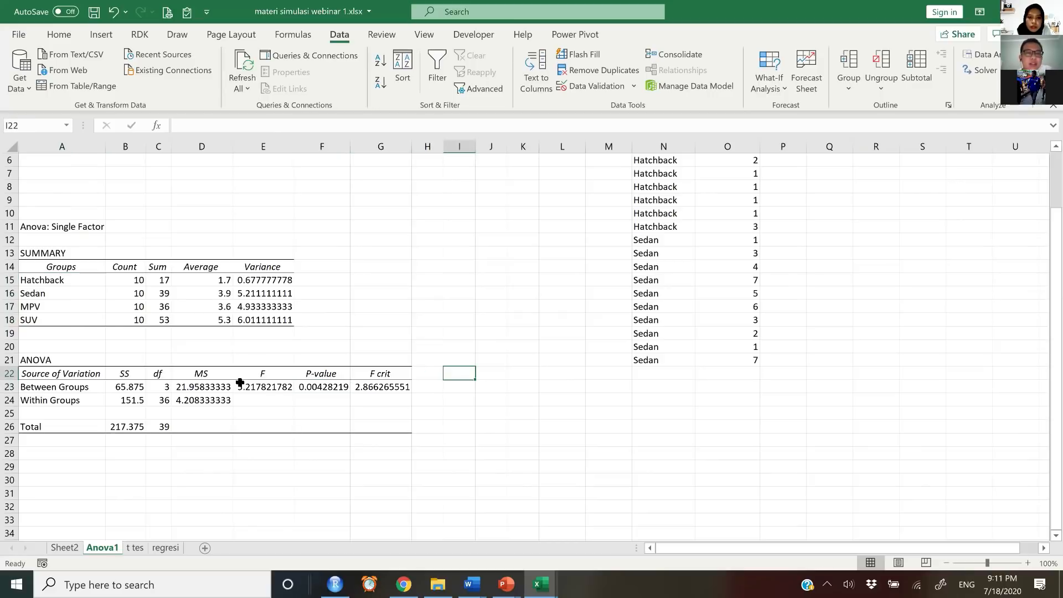
drag(24, 372, 406, 429)
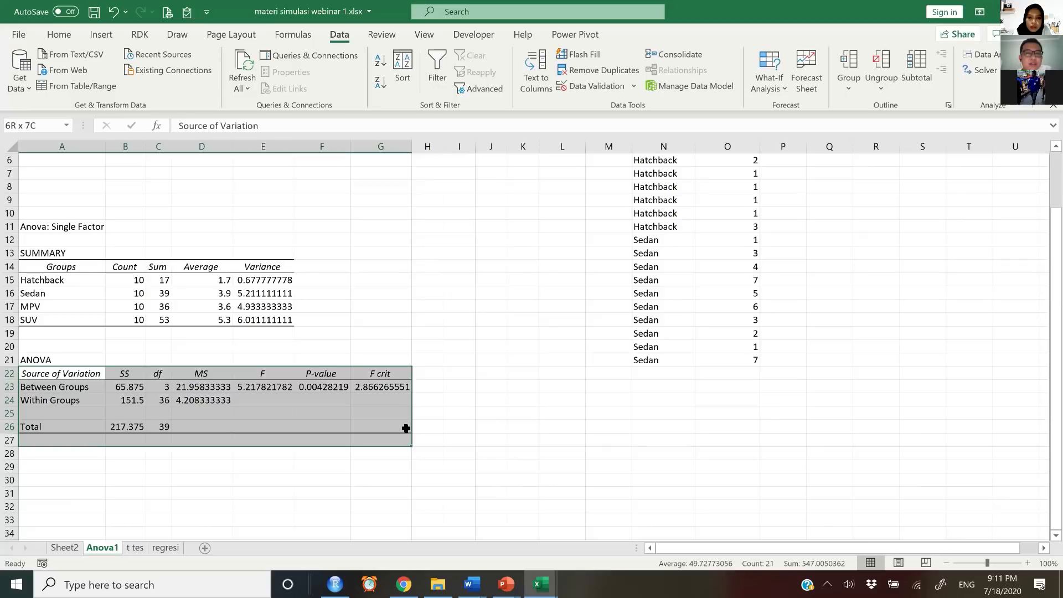
Compare the Hatchback and Sedan rows of the SUMMARY table in A15:E16.
click(469, 374)
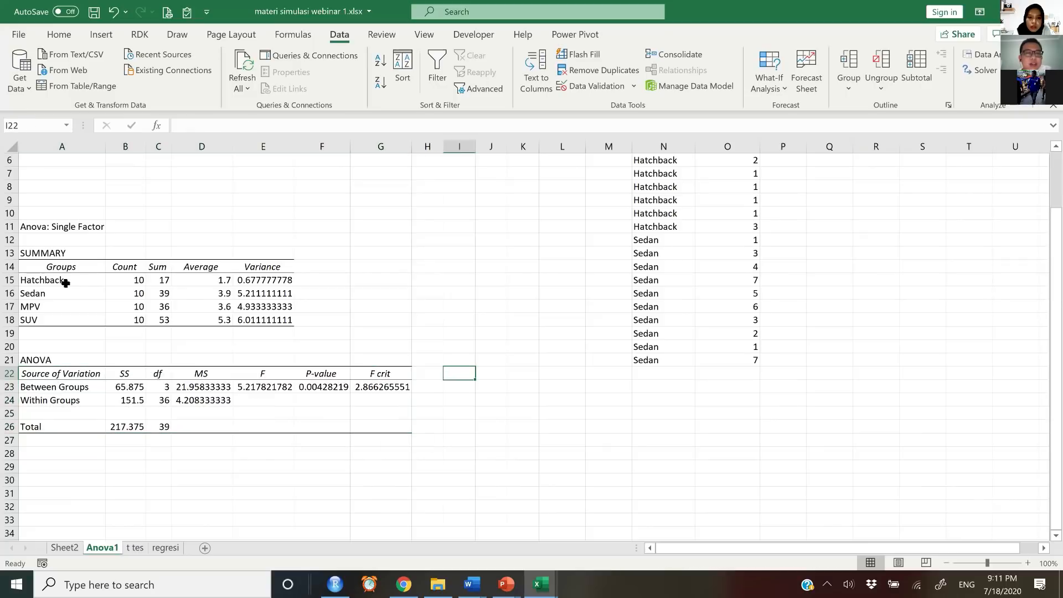
drag(78, 281, 141, 281)
drag(221, 281, 272, 296)
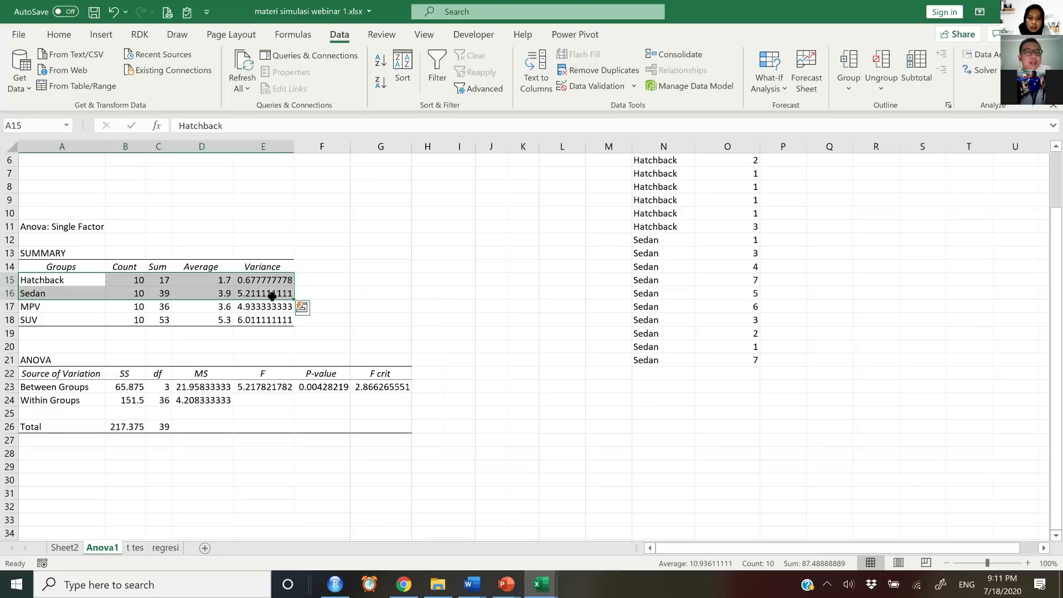
click(362, 301)
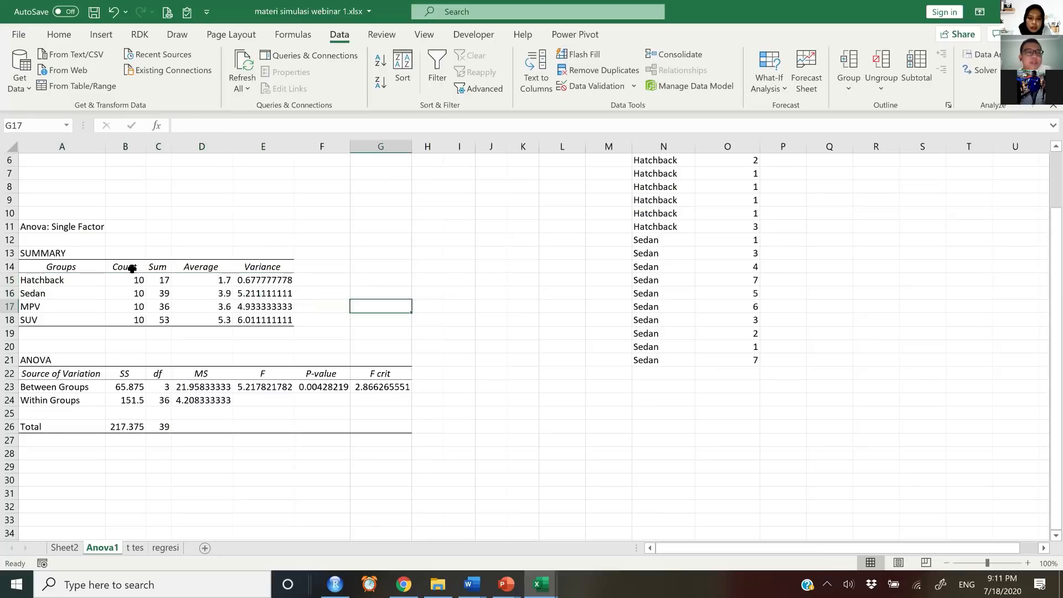
click(72, 282)
drag(71, 295, 77, 296)
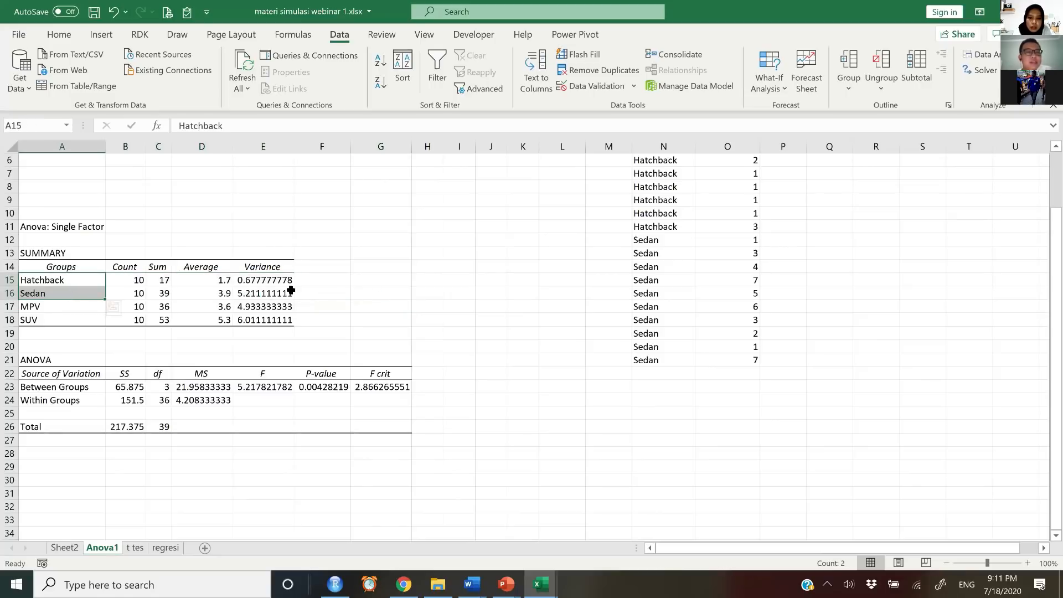
Consider the possible pairings of the four car types in A15:A18, then examine them together as one group.
click(53, 304)
click(51, 284)
click(49, 321)
click(45, 295)
click(48, 312)
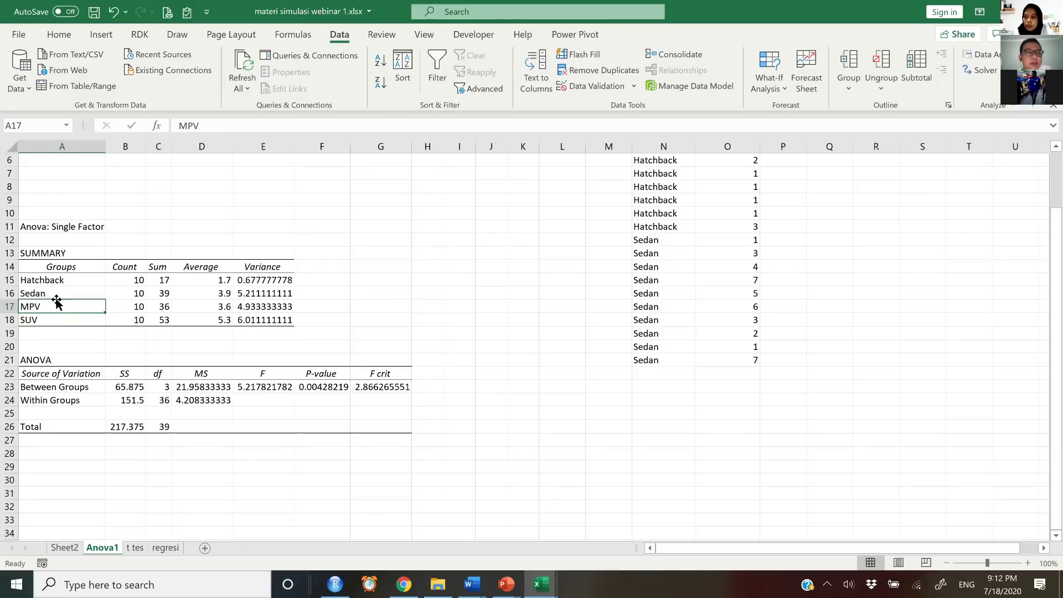
click(56, 294)
drag(61, 280, 61, 321)
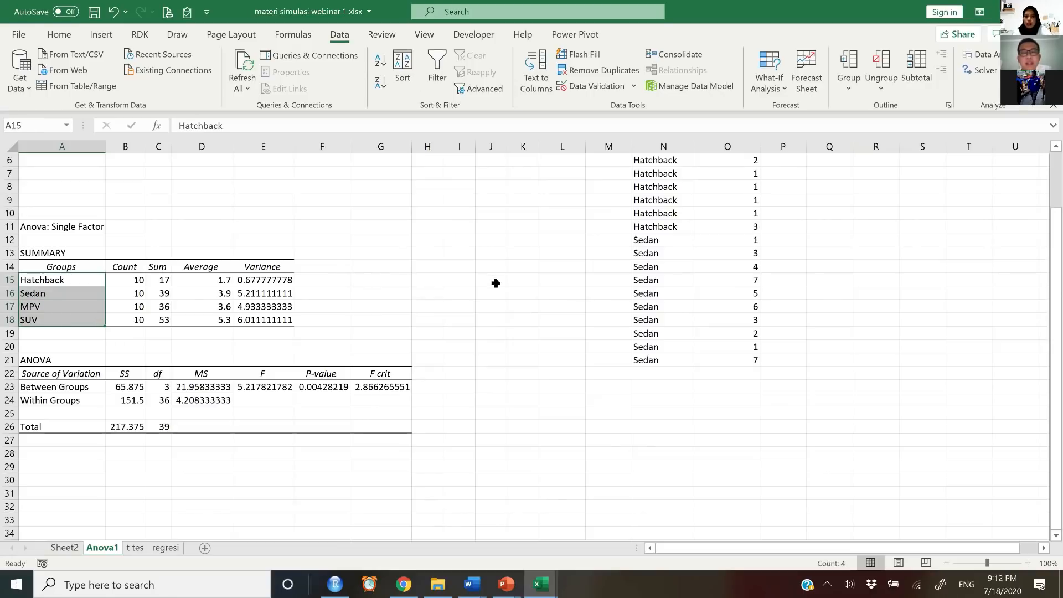
Compare the wide observation table in A2:K5 with the stacked TIPE MOBIL and HARI data in columns N:O.
scroll(496, 283, up, 2)
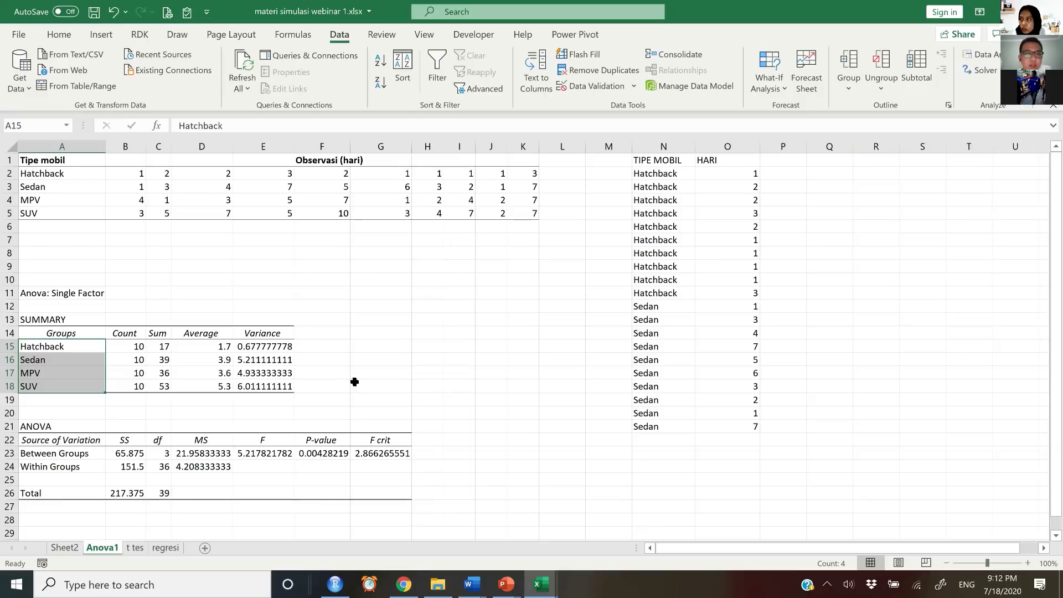
drag(42, 174, 353, 186)
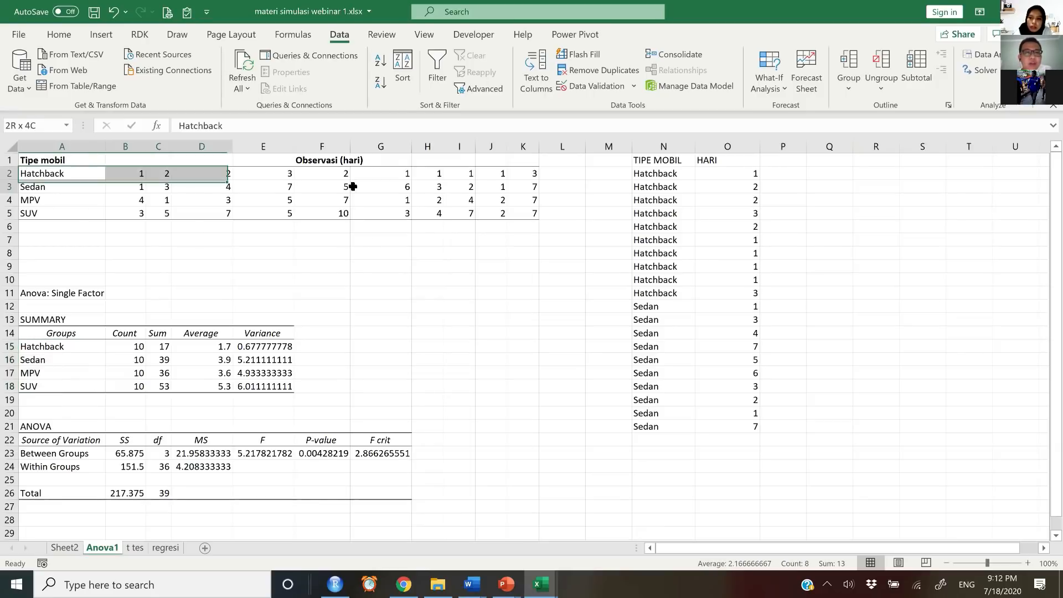
drag(472, 191, 536, 211)
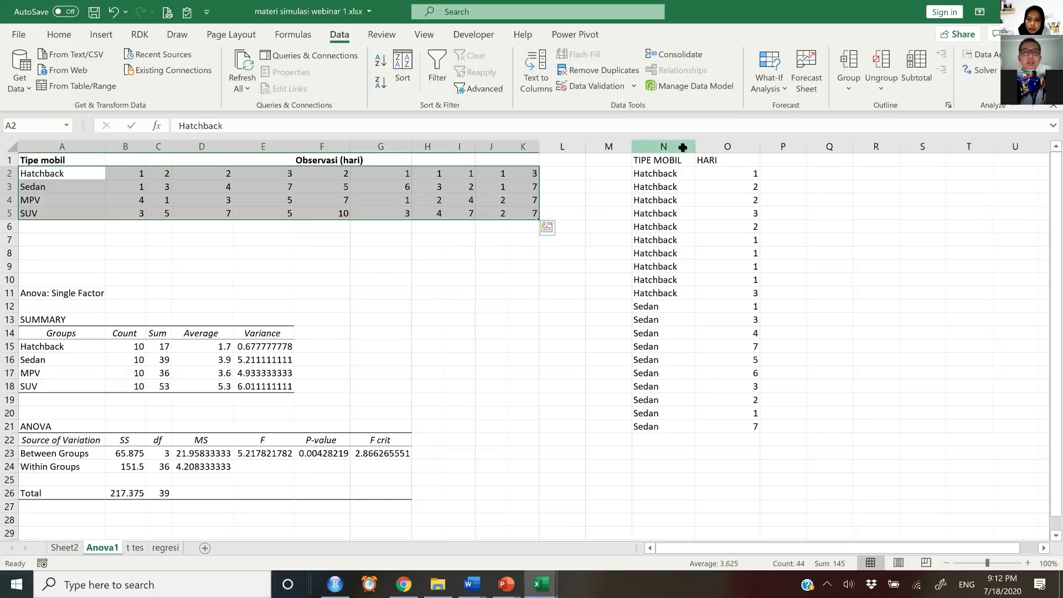
click(677, 147)
shift+click(739, 147)
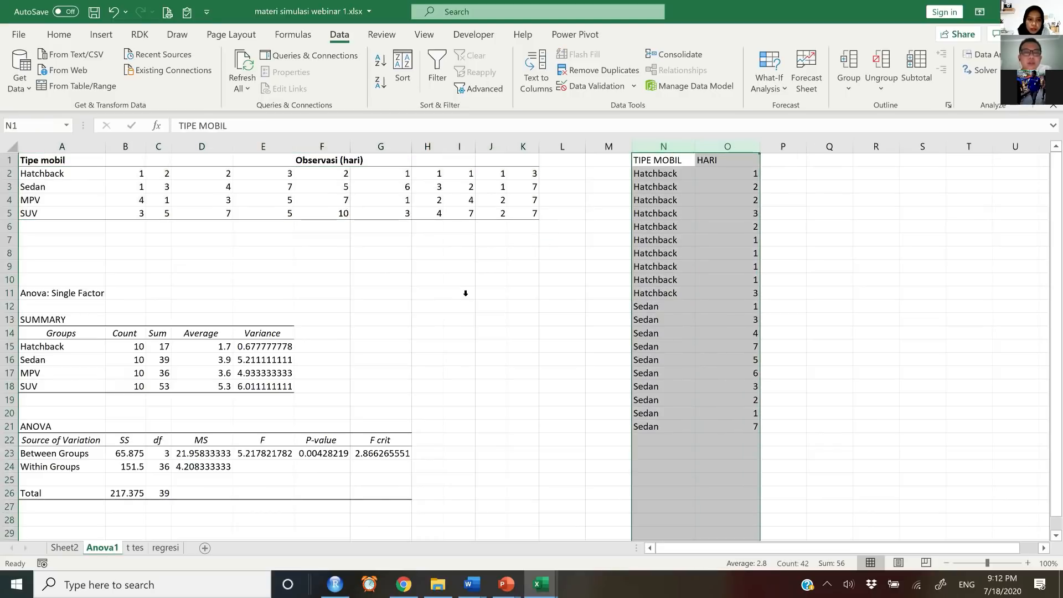
Switch to the PowerPoint presentation on statistical analysis, ANALISIS STATISTIKA.
mouse_move(506, 583)
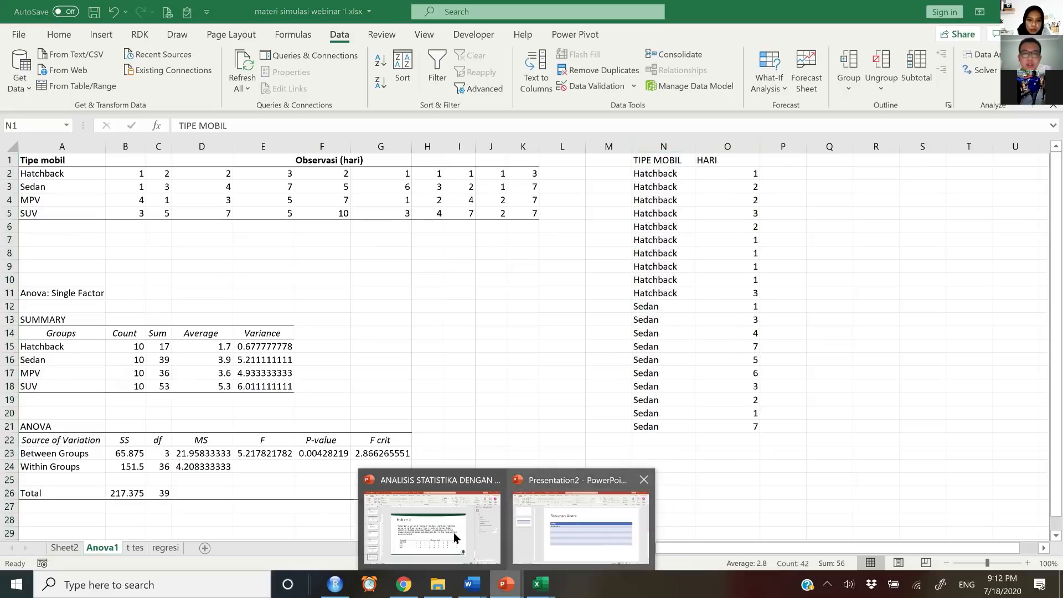